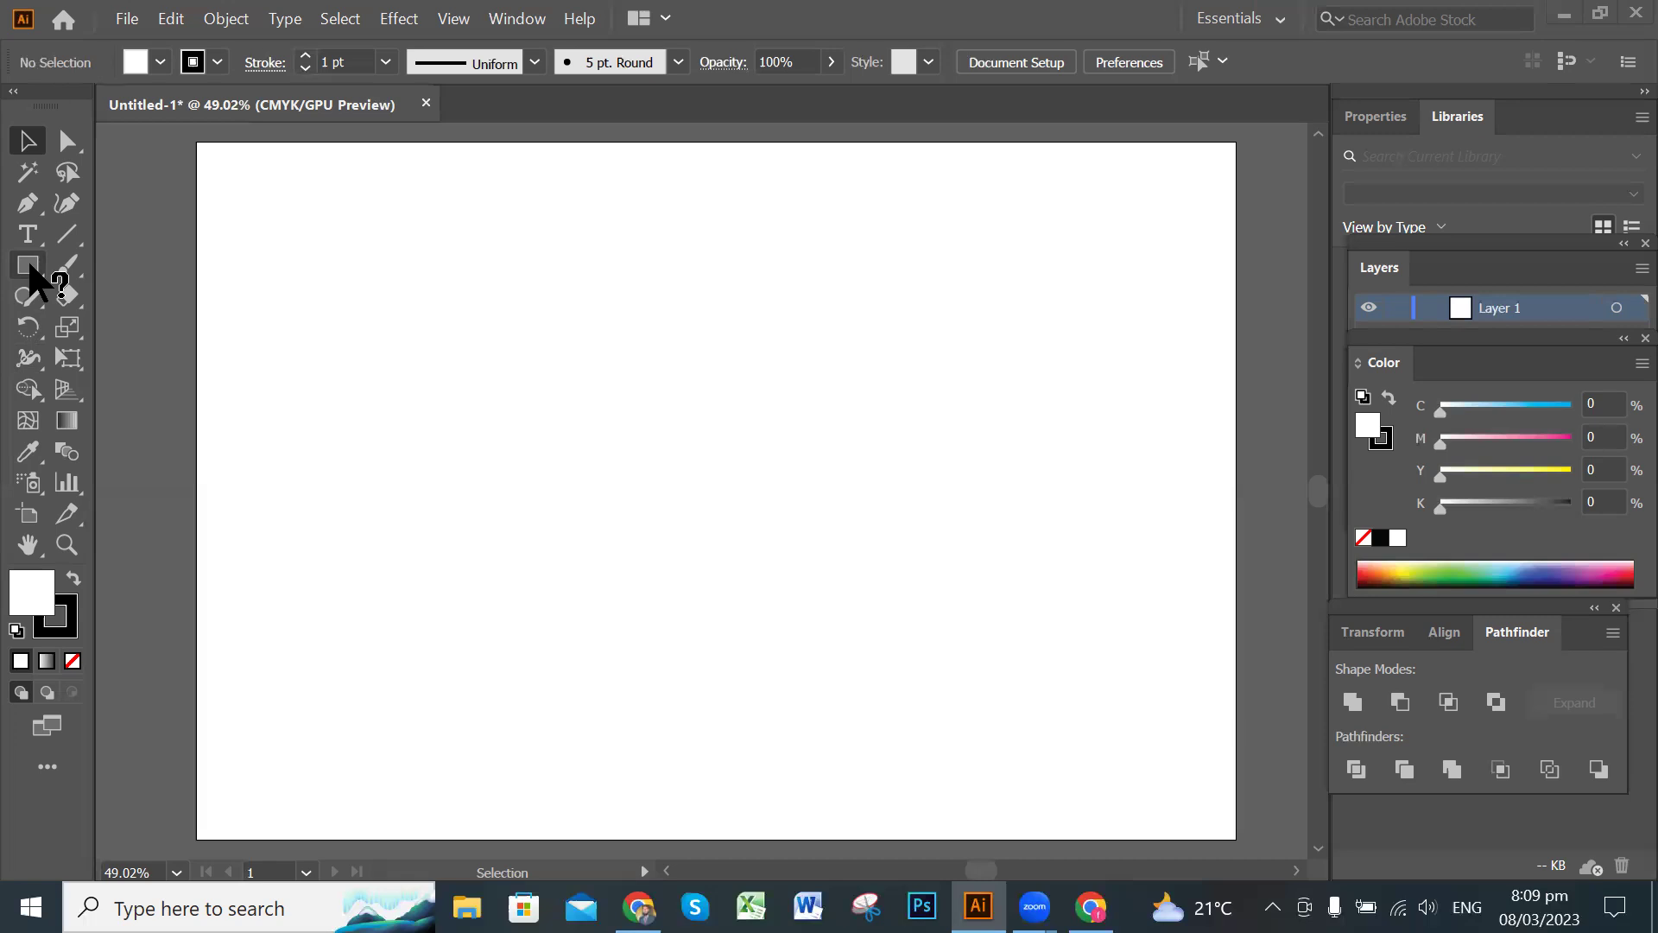
Draw a tall, narrow rectangle about 24 mm wide and 162 mm high in the left half of the artboard.
click(28, 267)
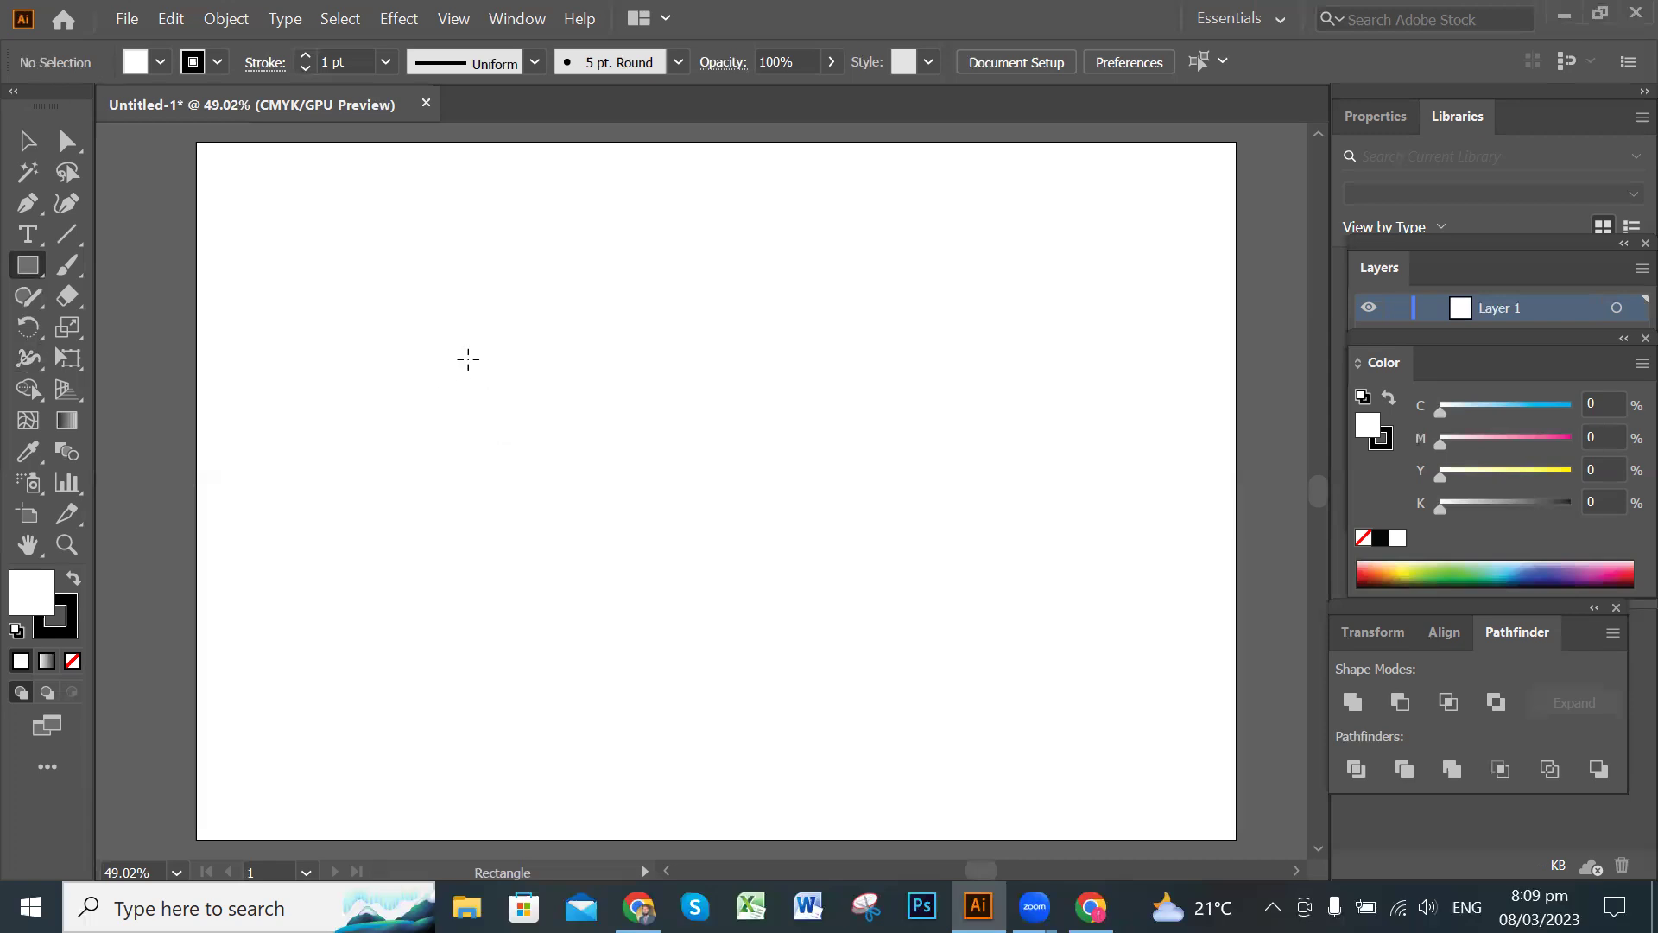
drag(468, 359, 525, 740)
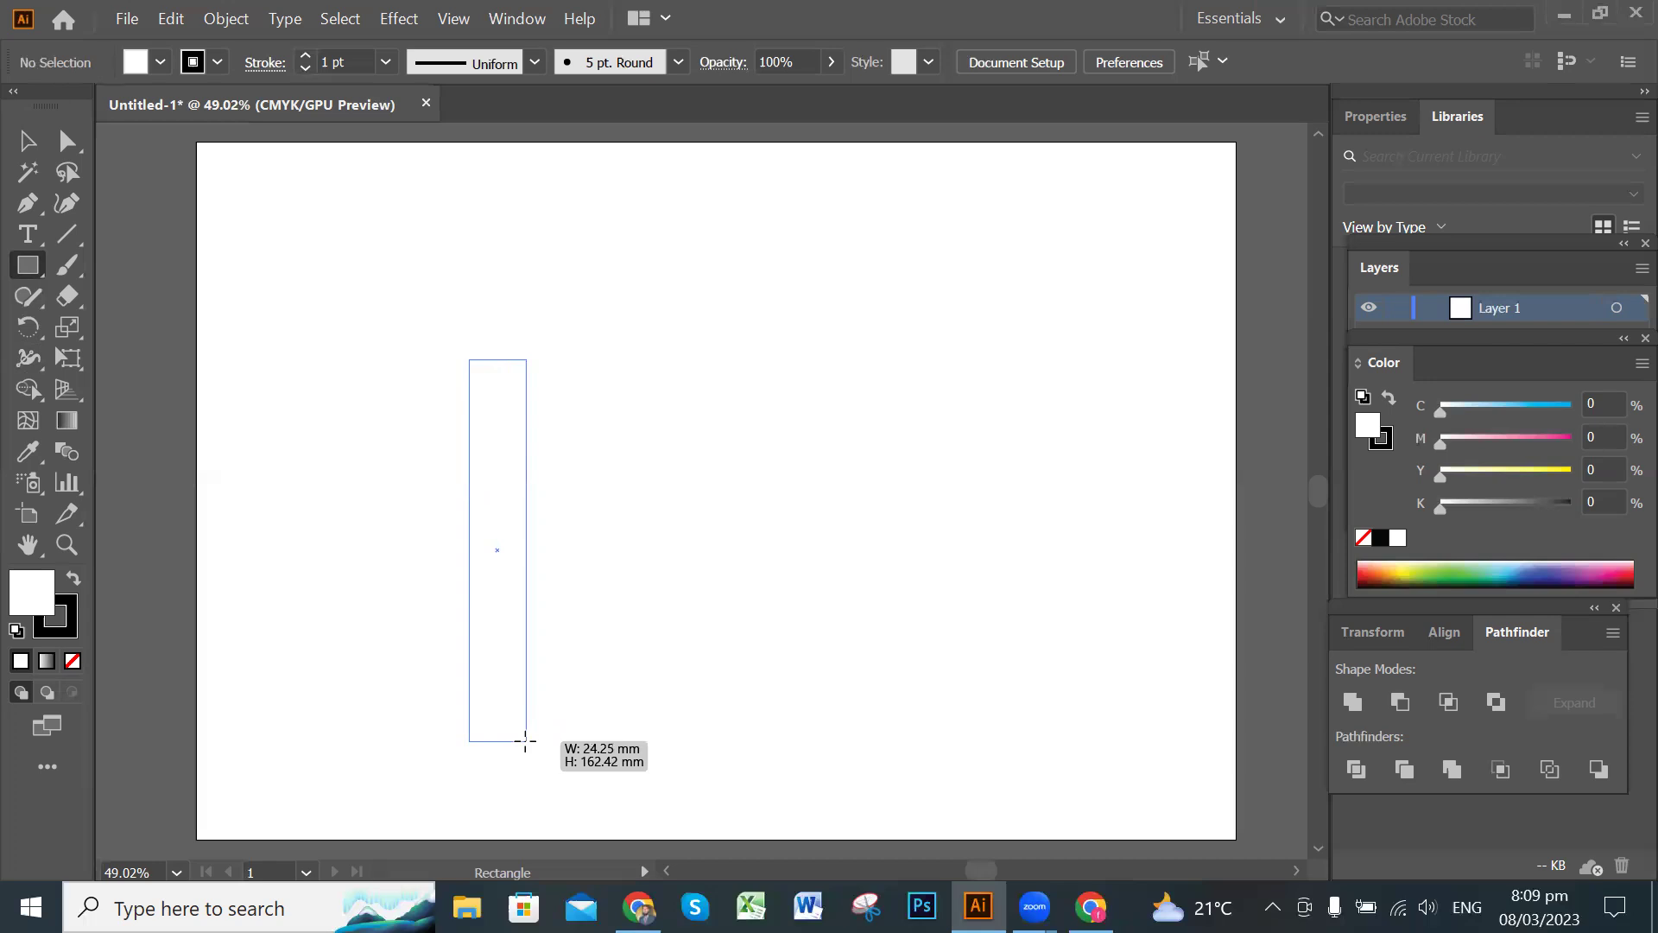
drag(525, 740, 525, 740)
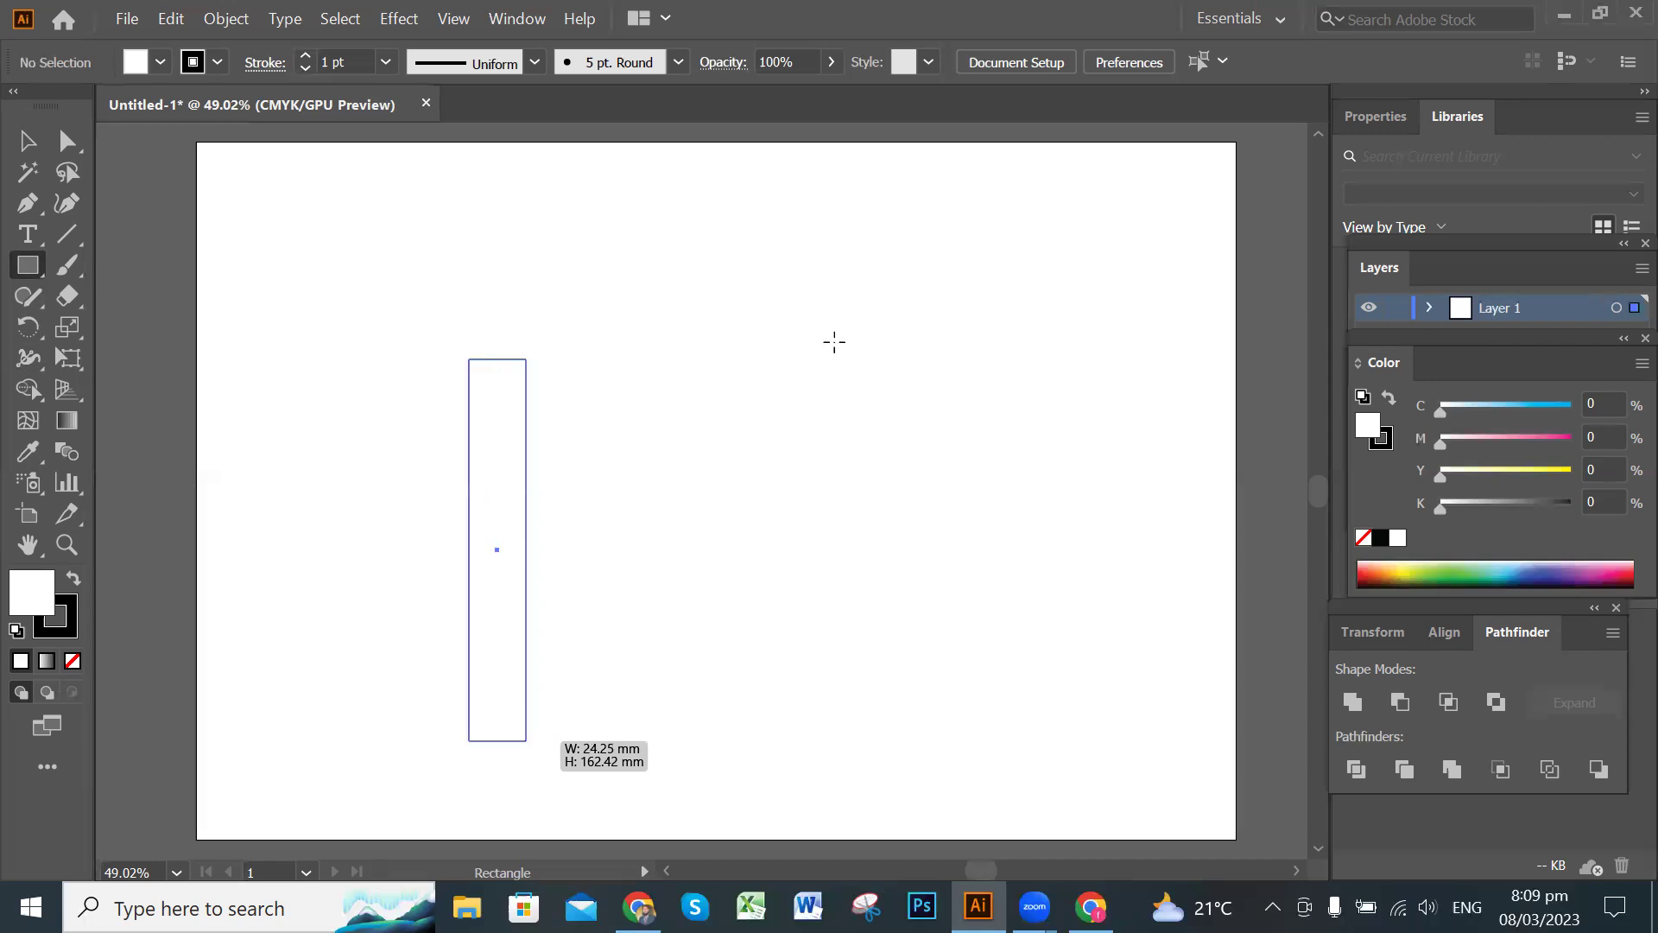
click(881, 397)
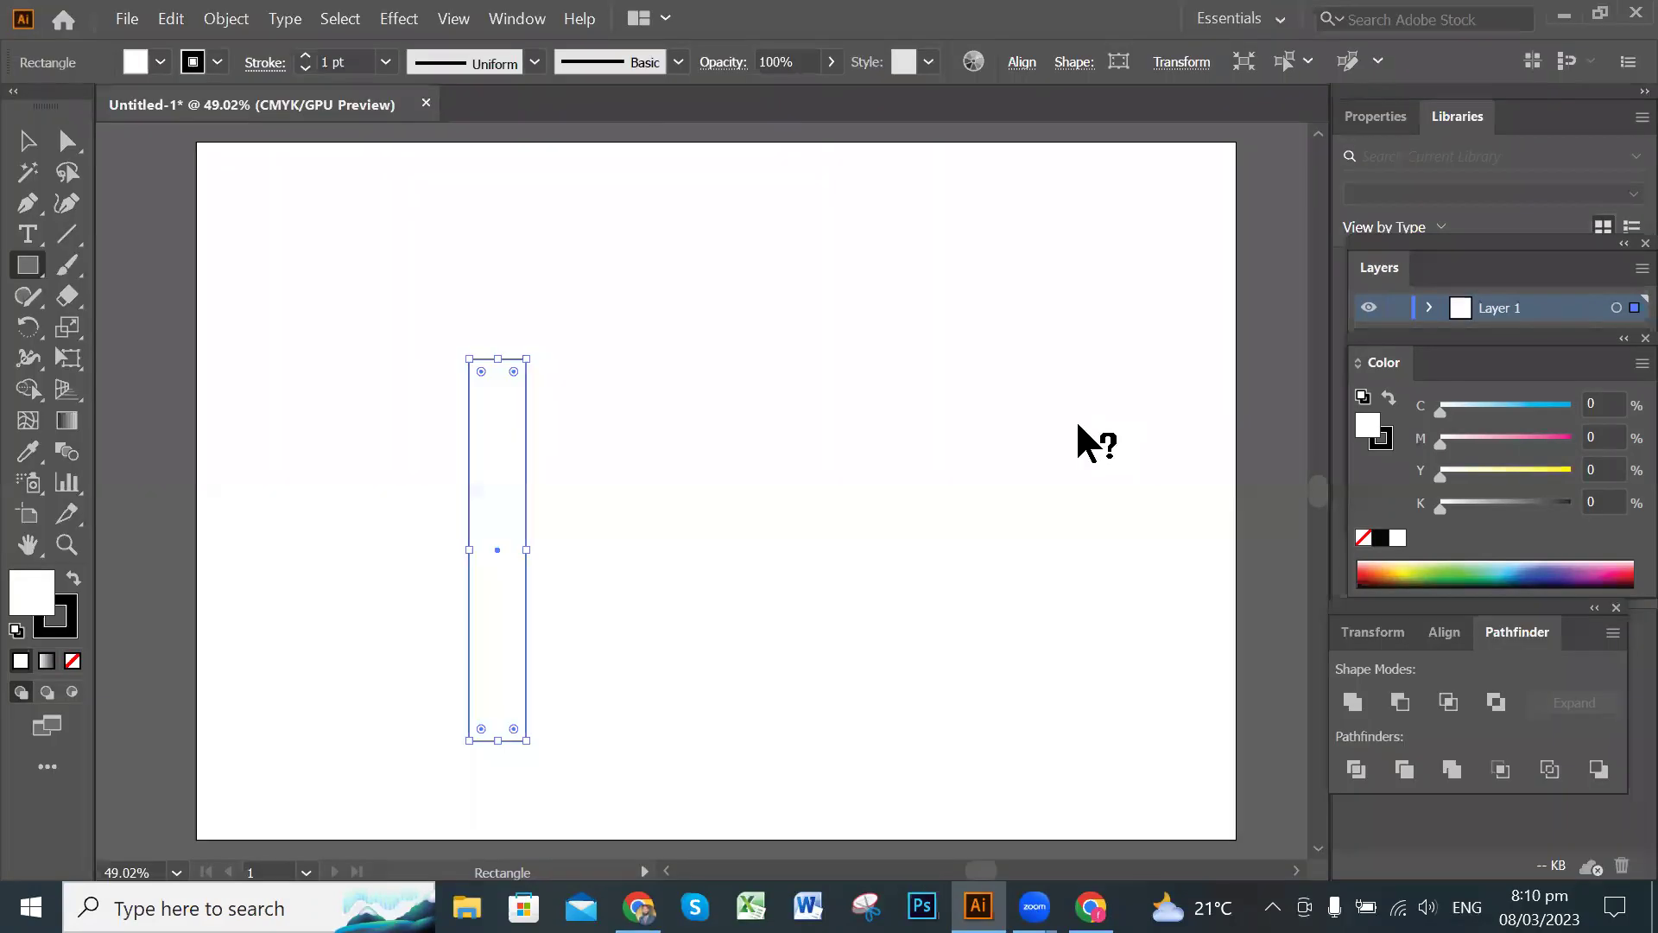
click(841, 454)
click(790, 398)
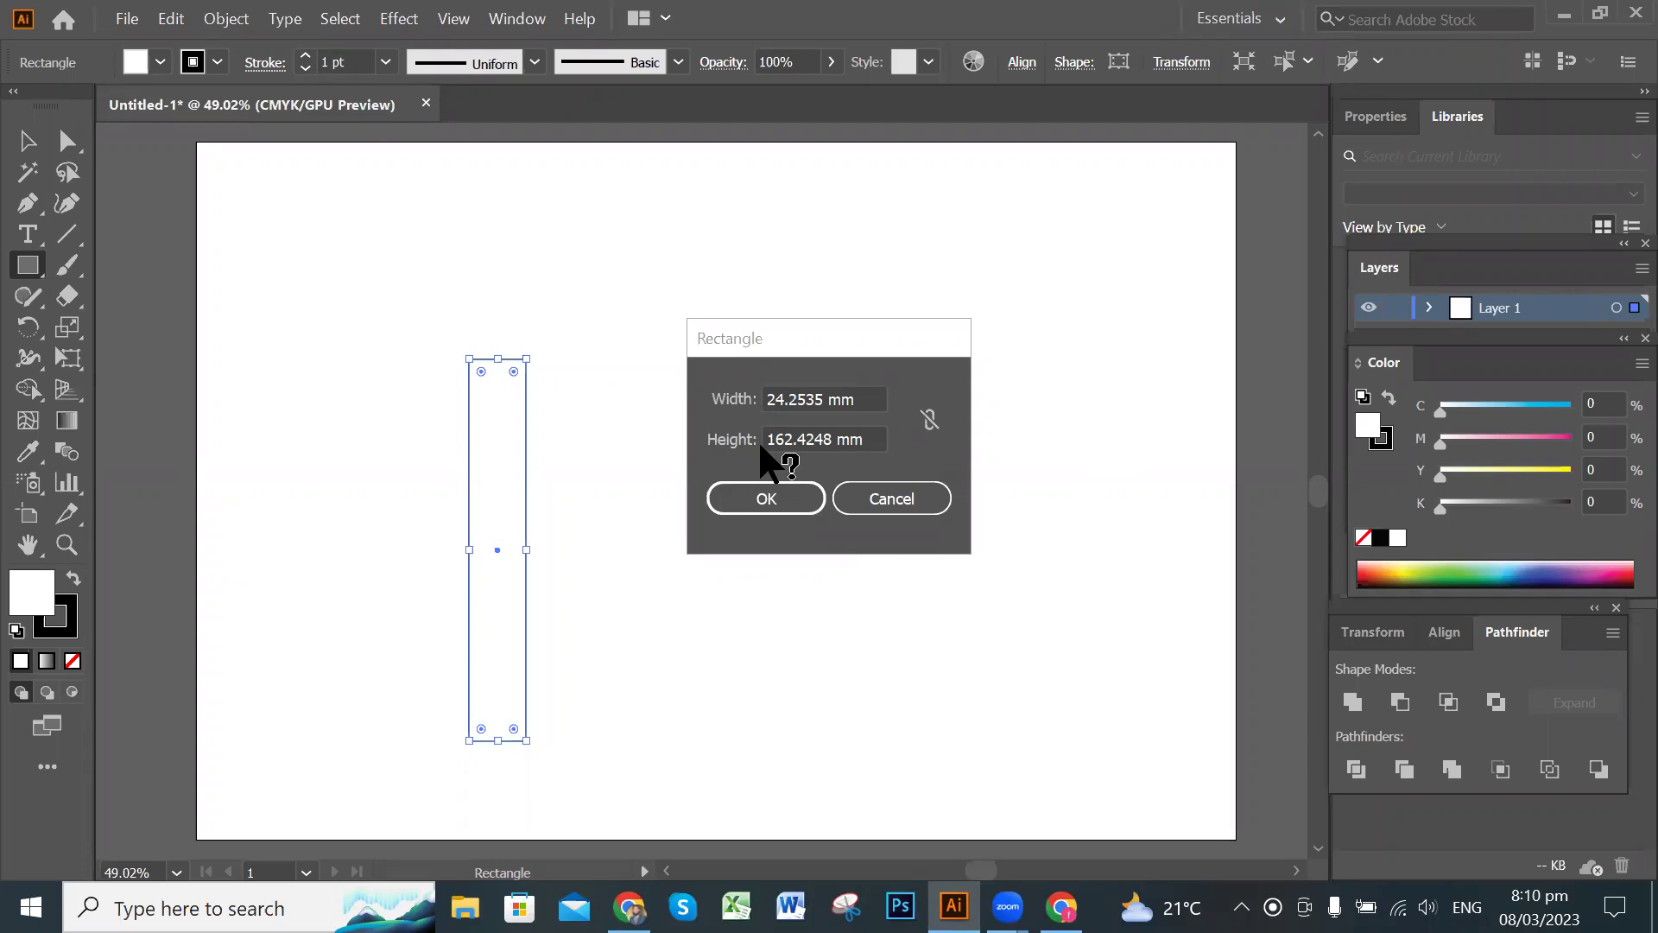
click(820, 341)
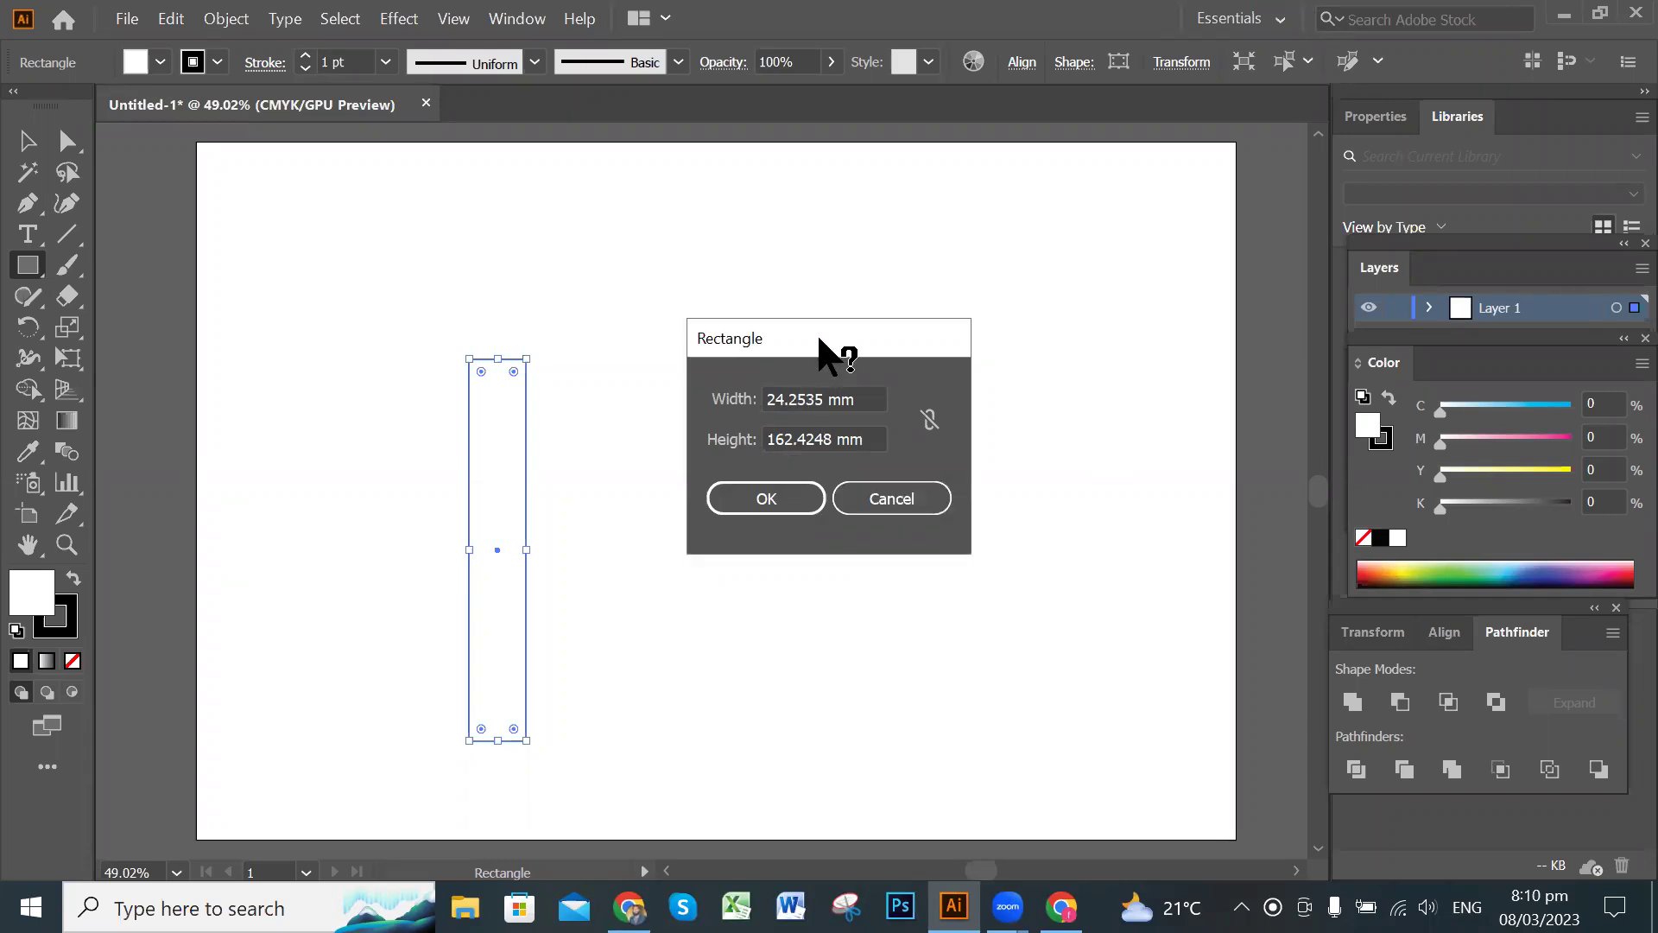
drag(820, 341, 944, 298)
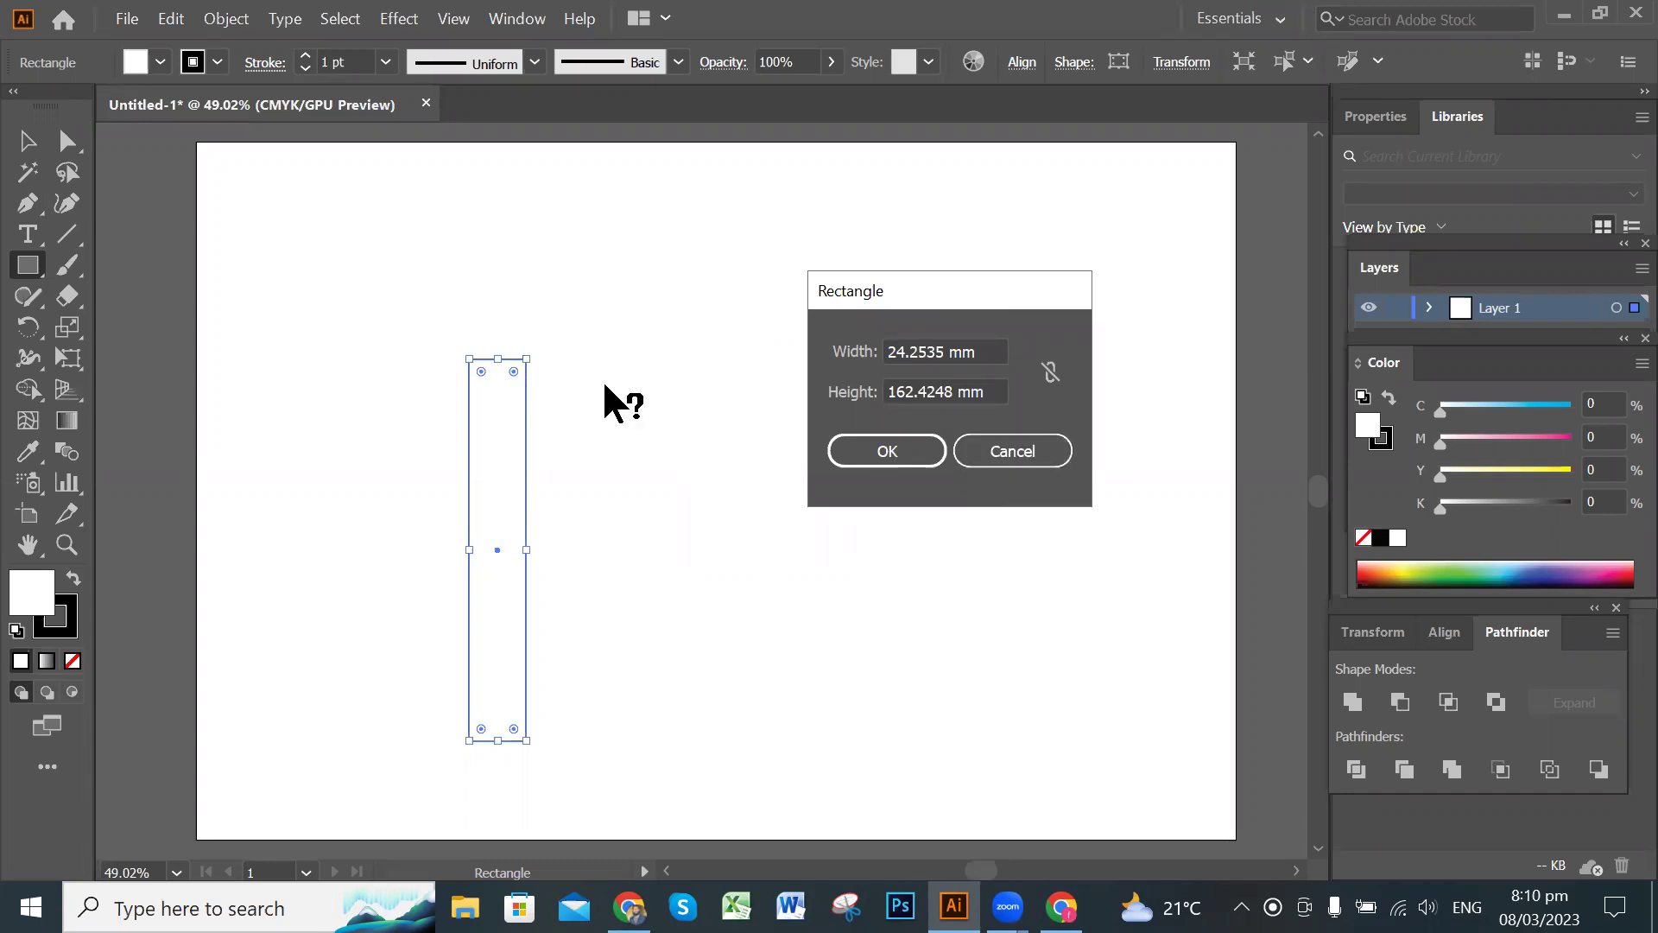
click(1041, 453)
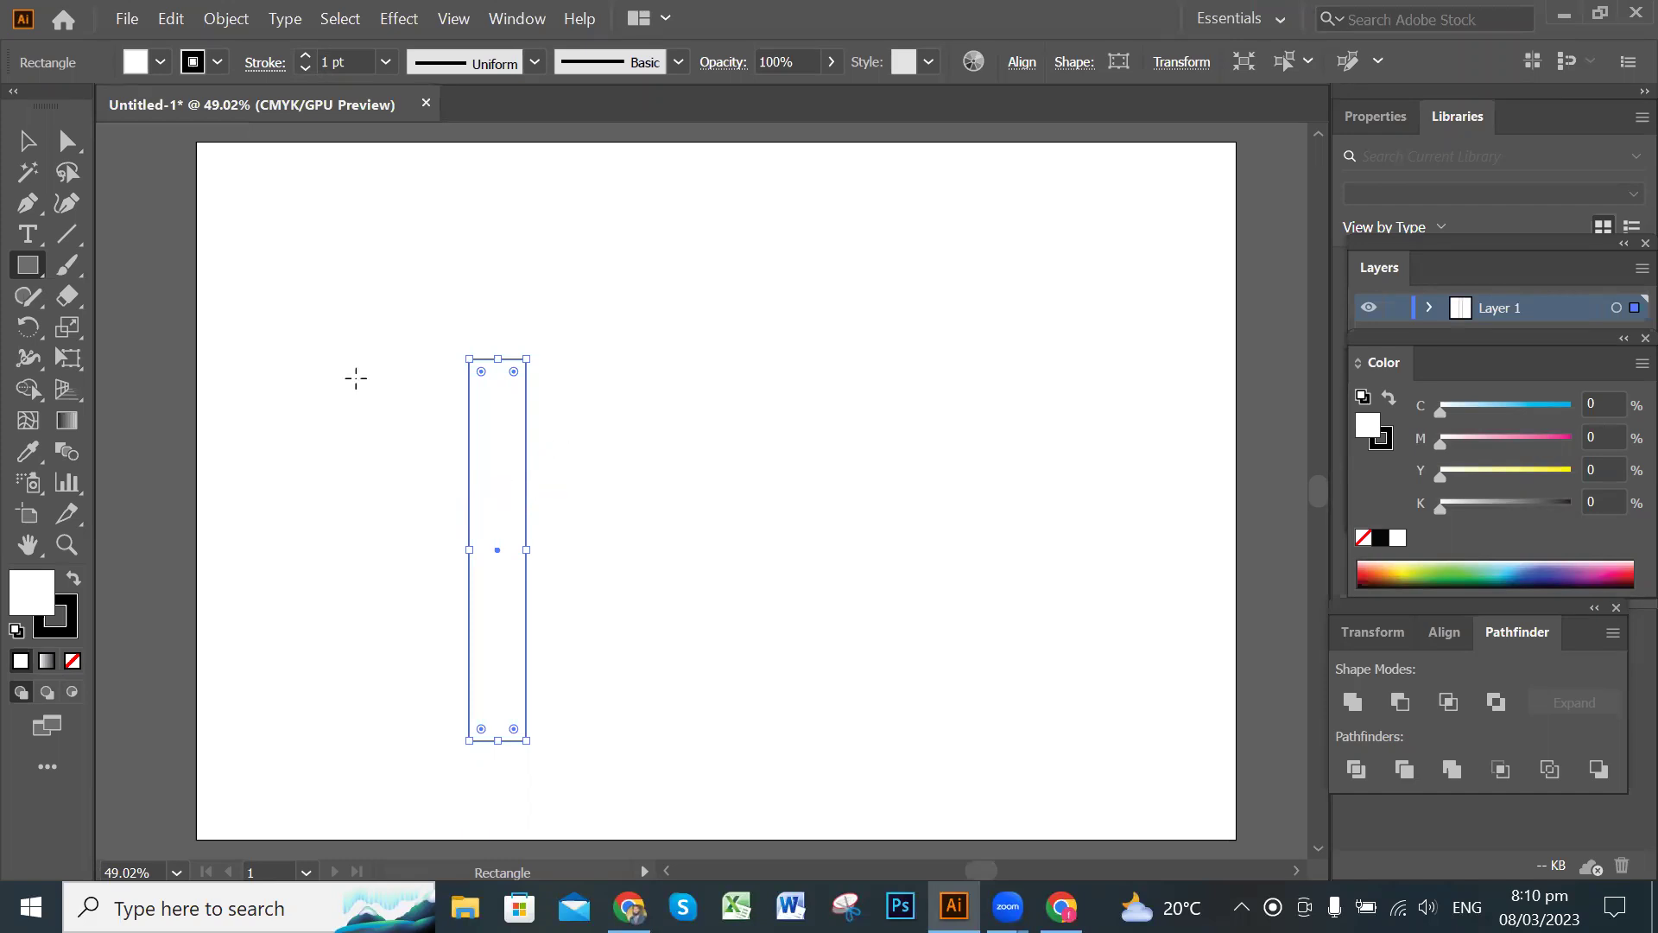
Move the tall rectangle up and closer to the artboard's left edge.
click(27, 141)
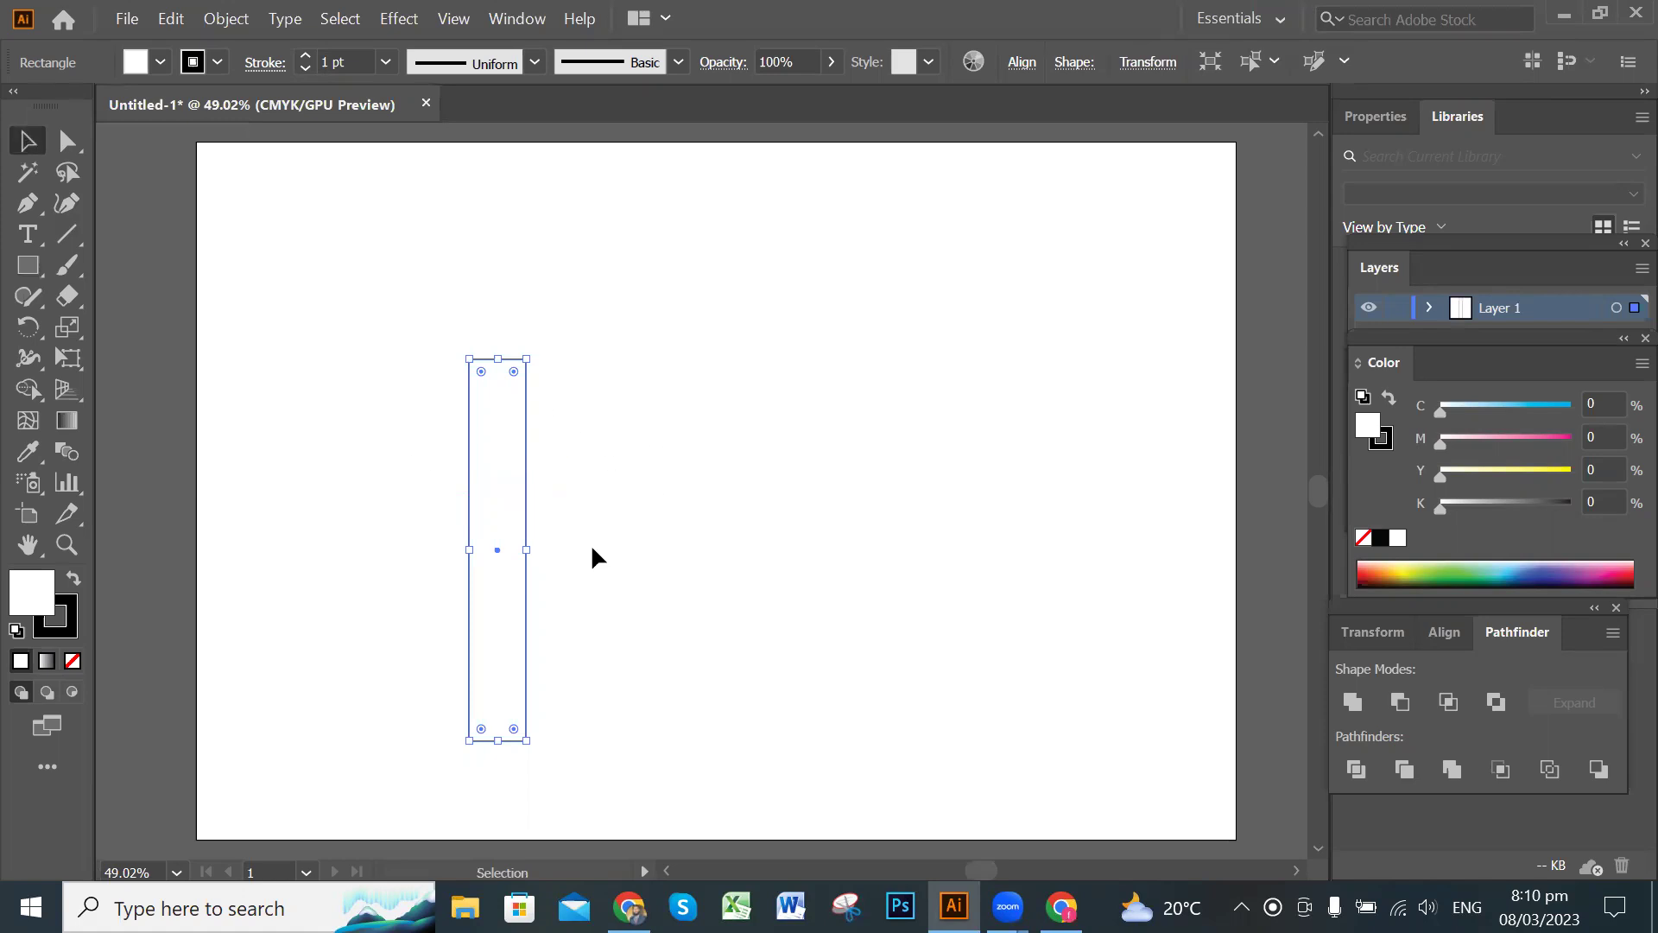
click(697, 442)
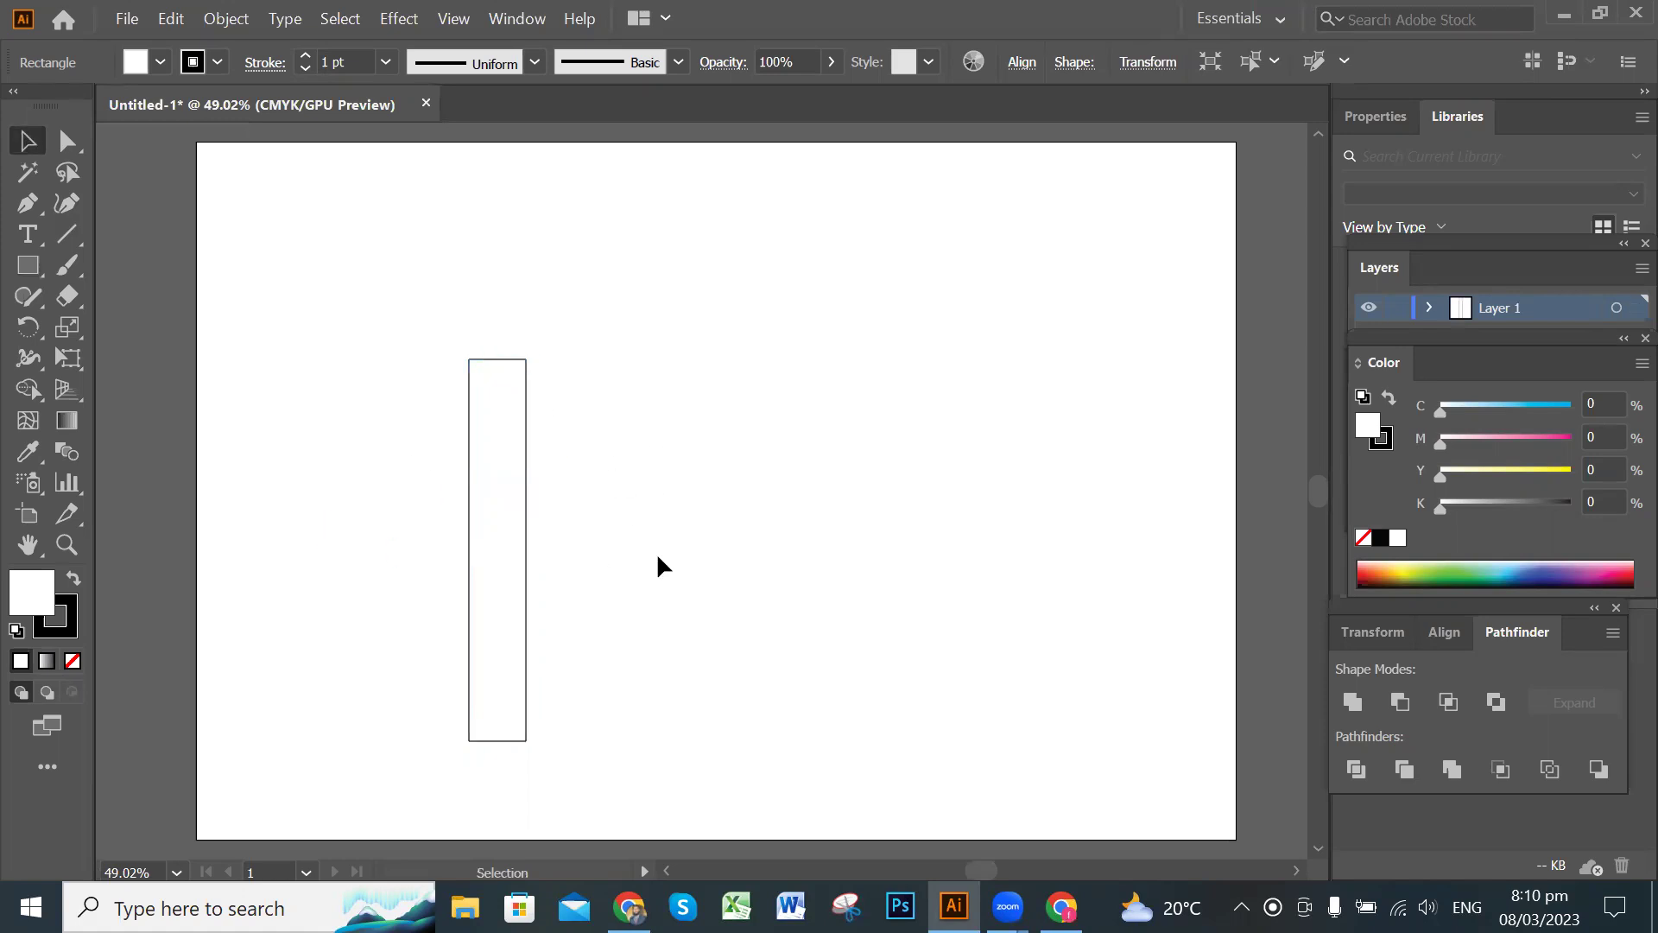
scroll(716, 473, down, 1)
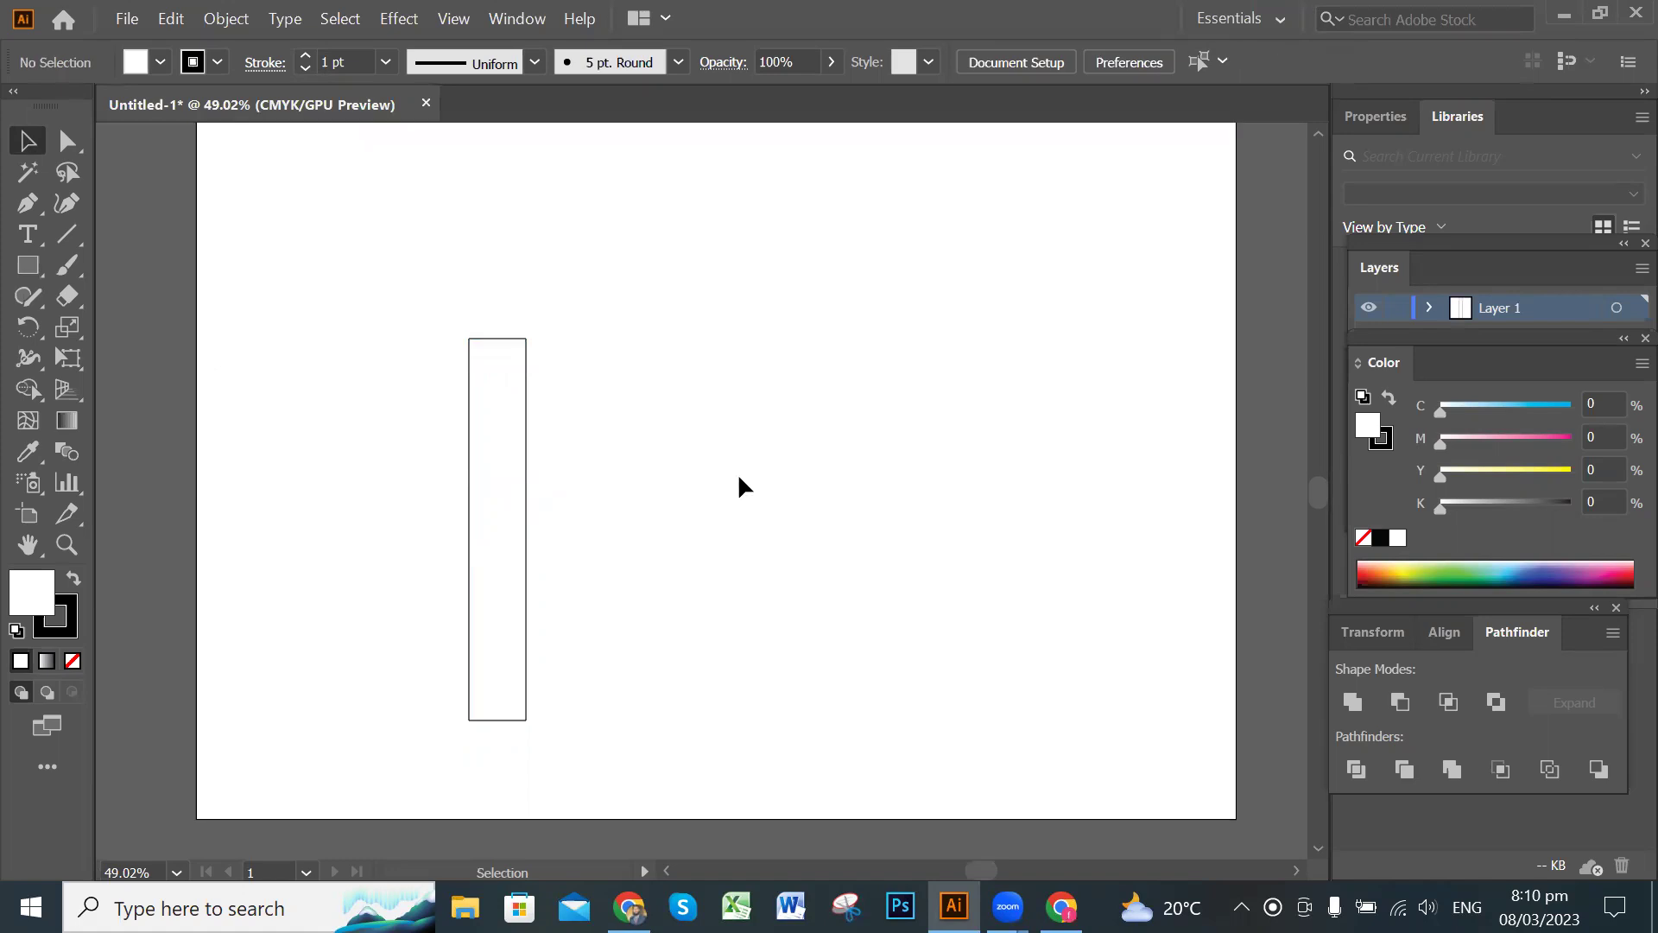
scroll(737, 487, up, 1)
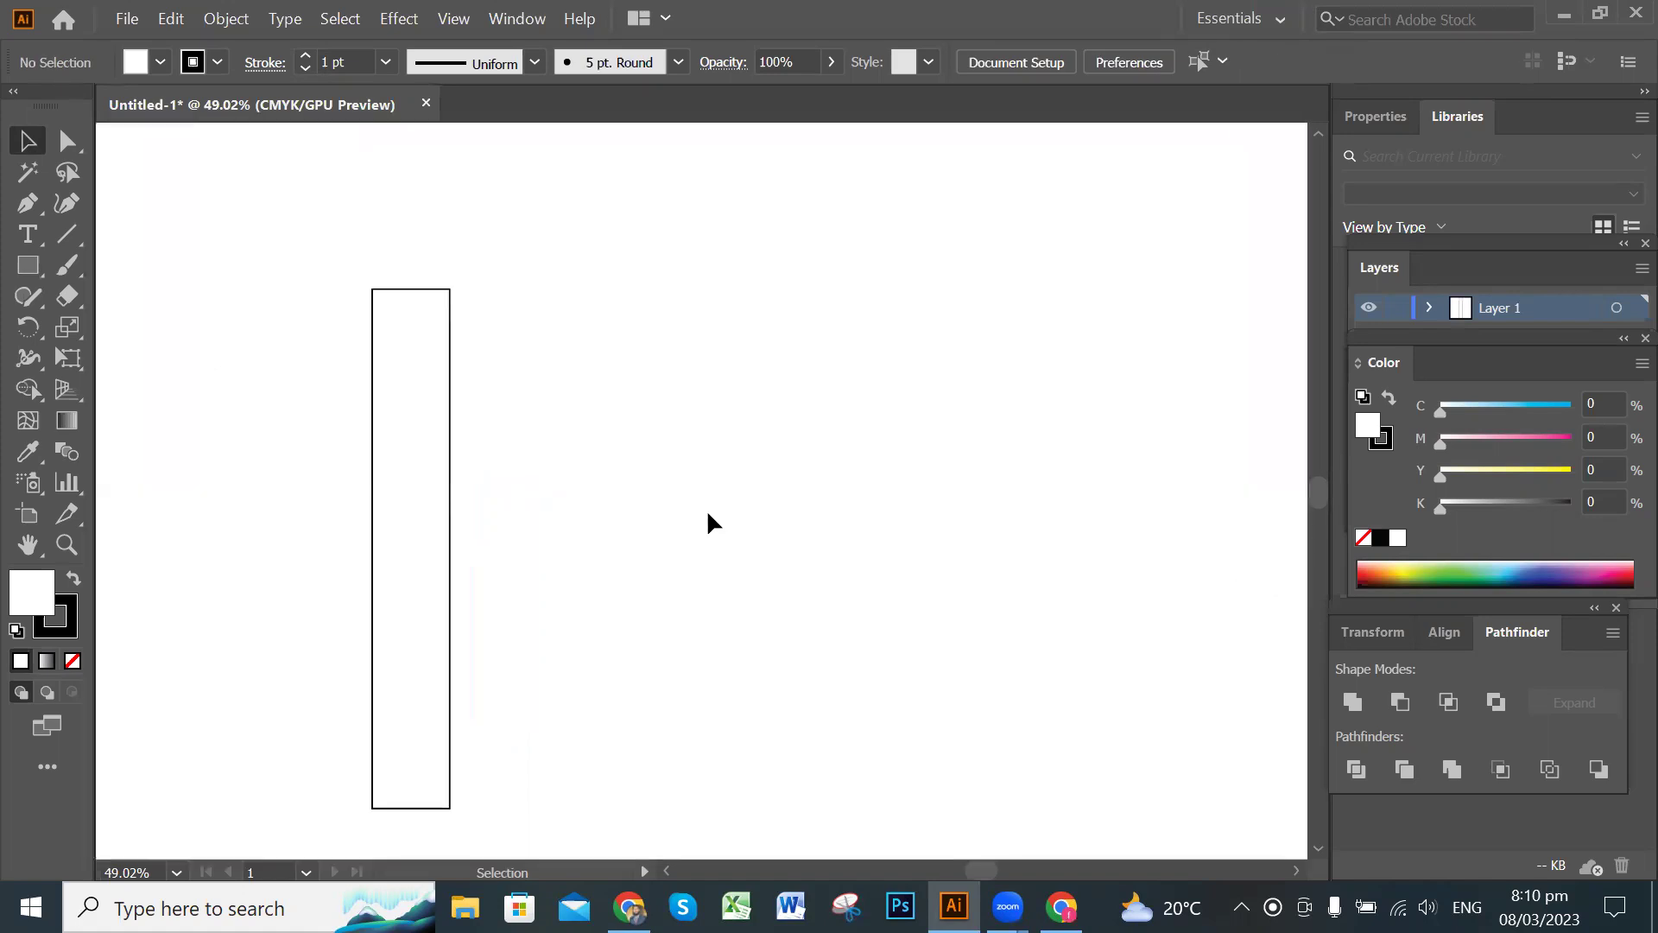
scroll(620, 516, down, 1)
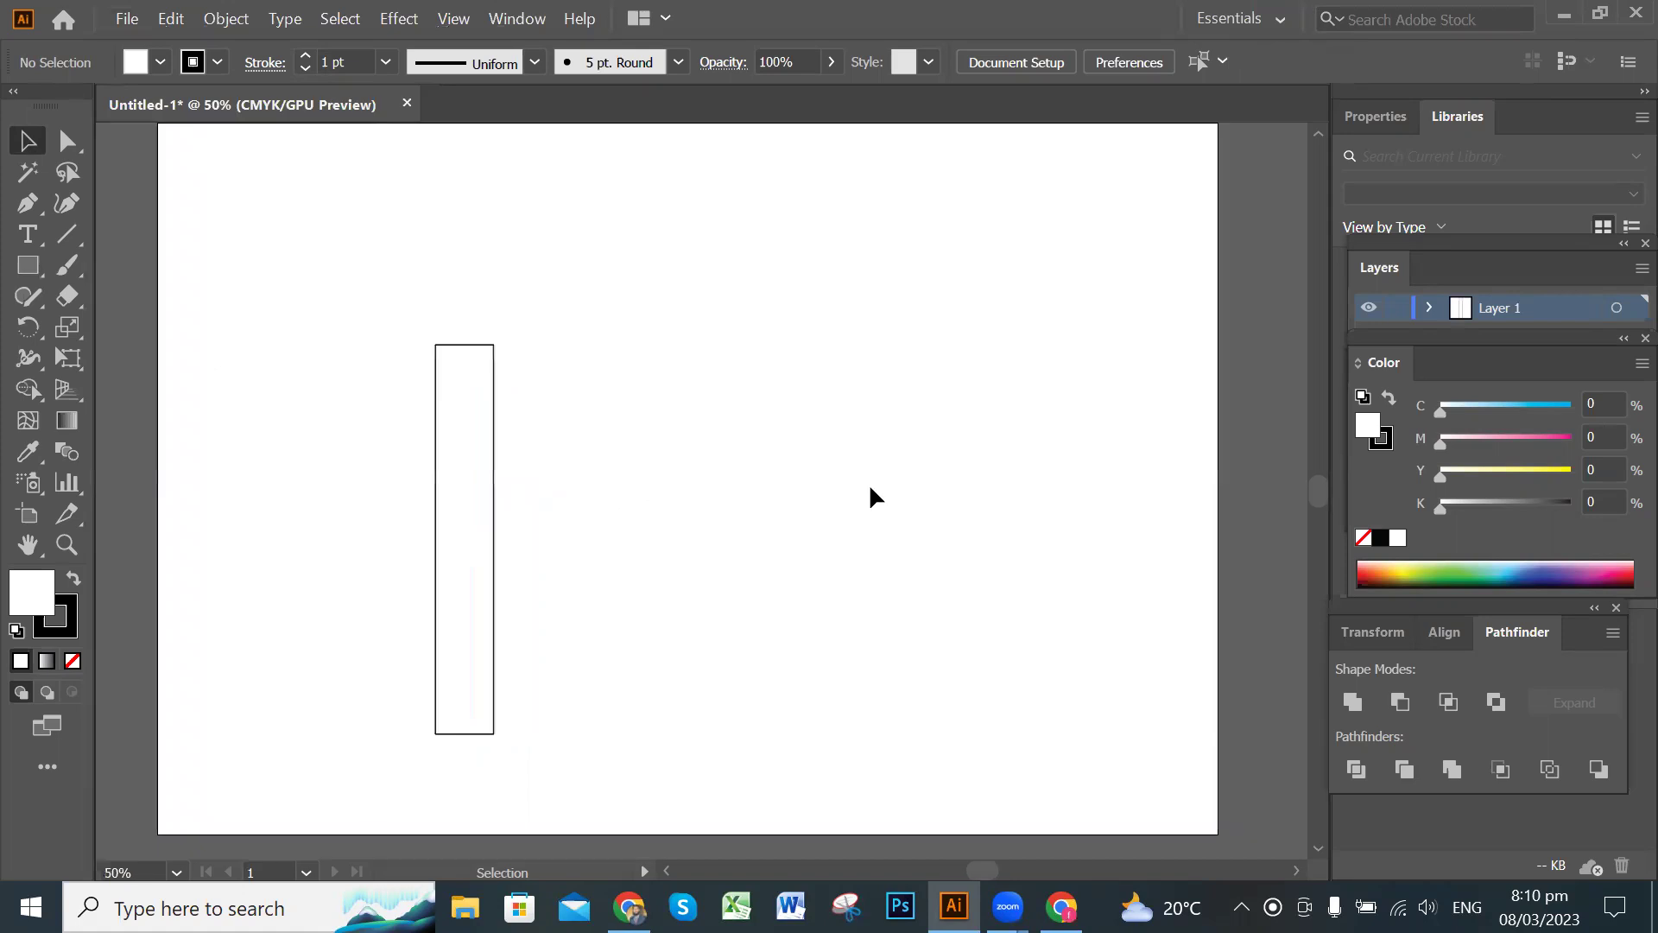
key(space)
scroll(988, 411, up, 2)
scroll(992, 393, down, 1)
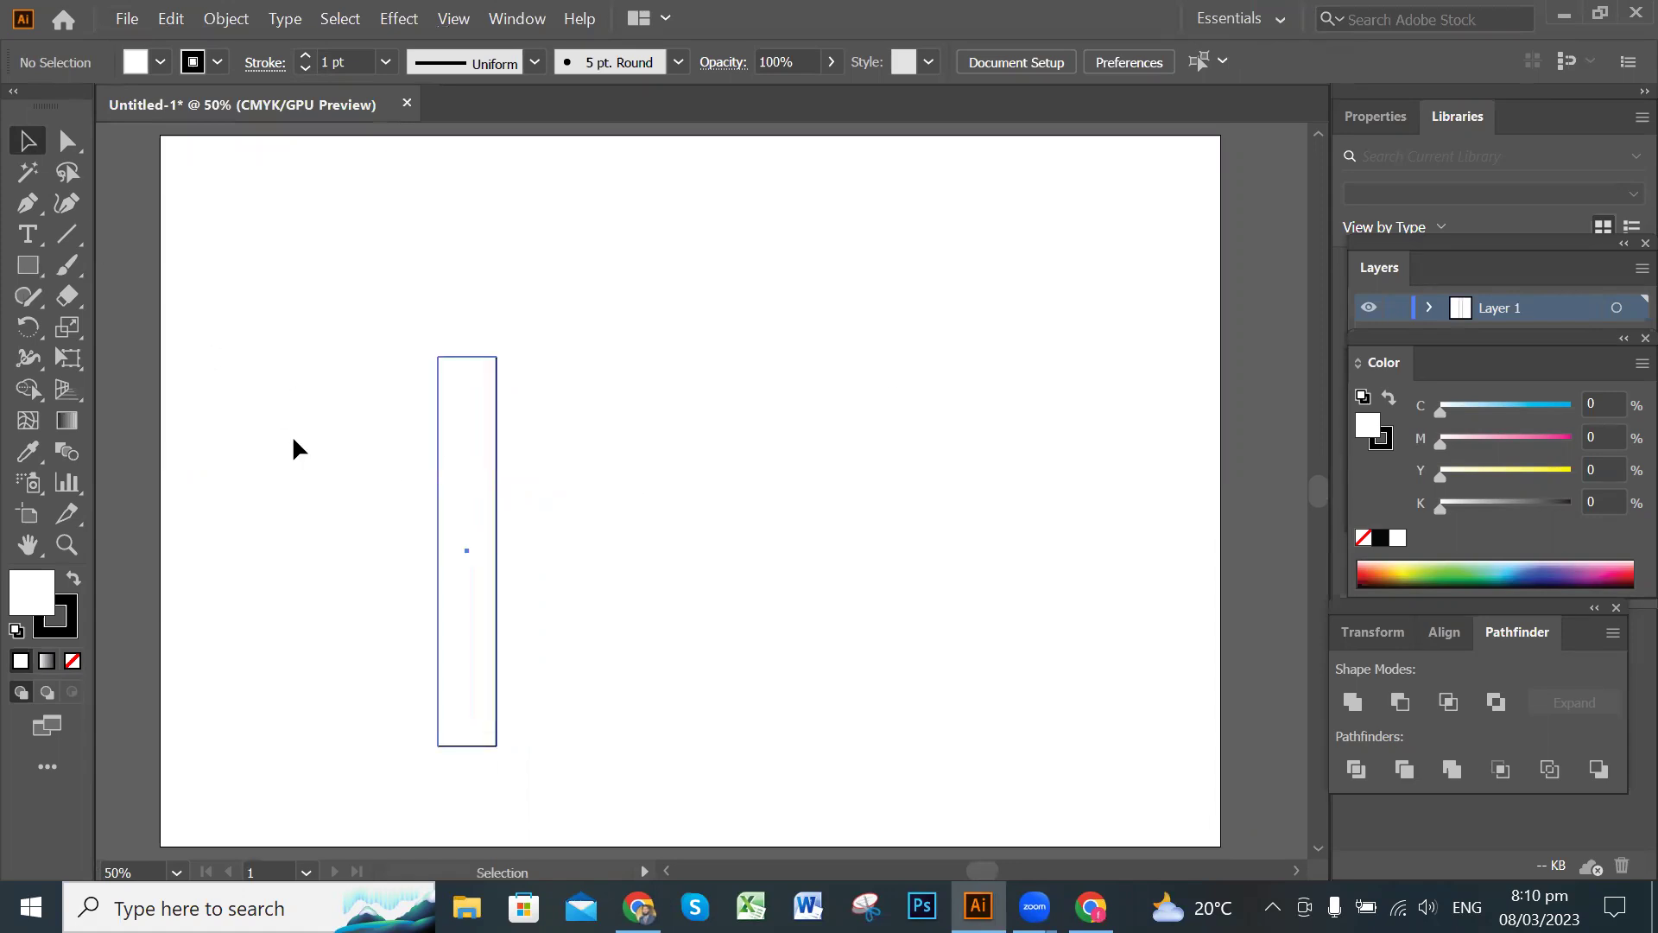
drag(456, 378, 446, 436)
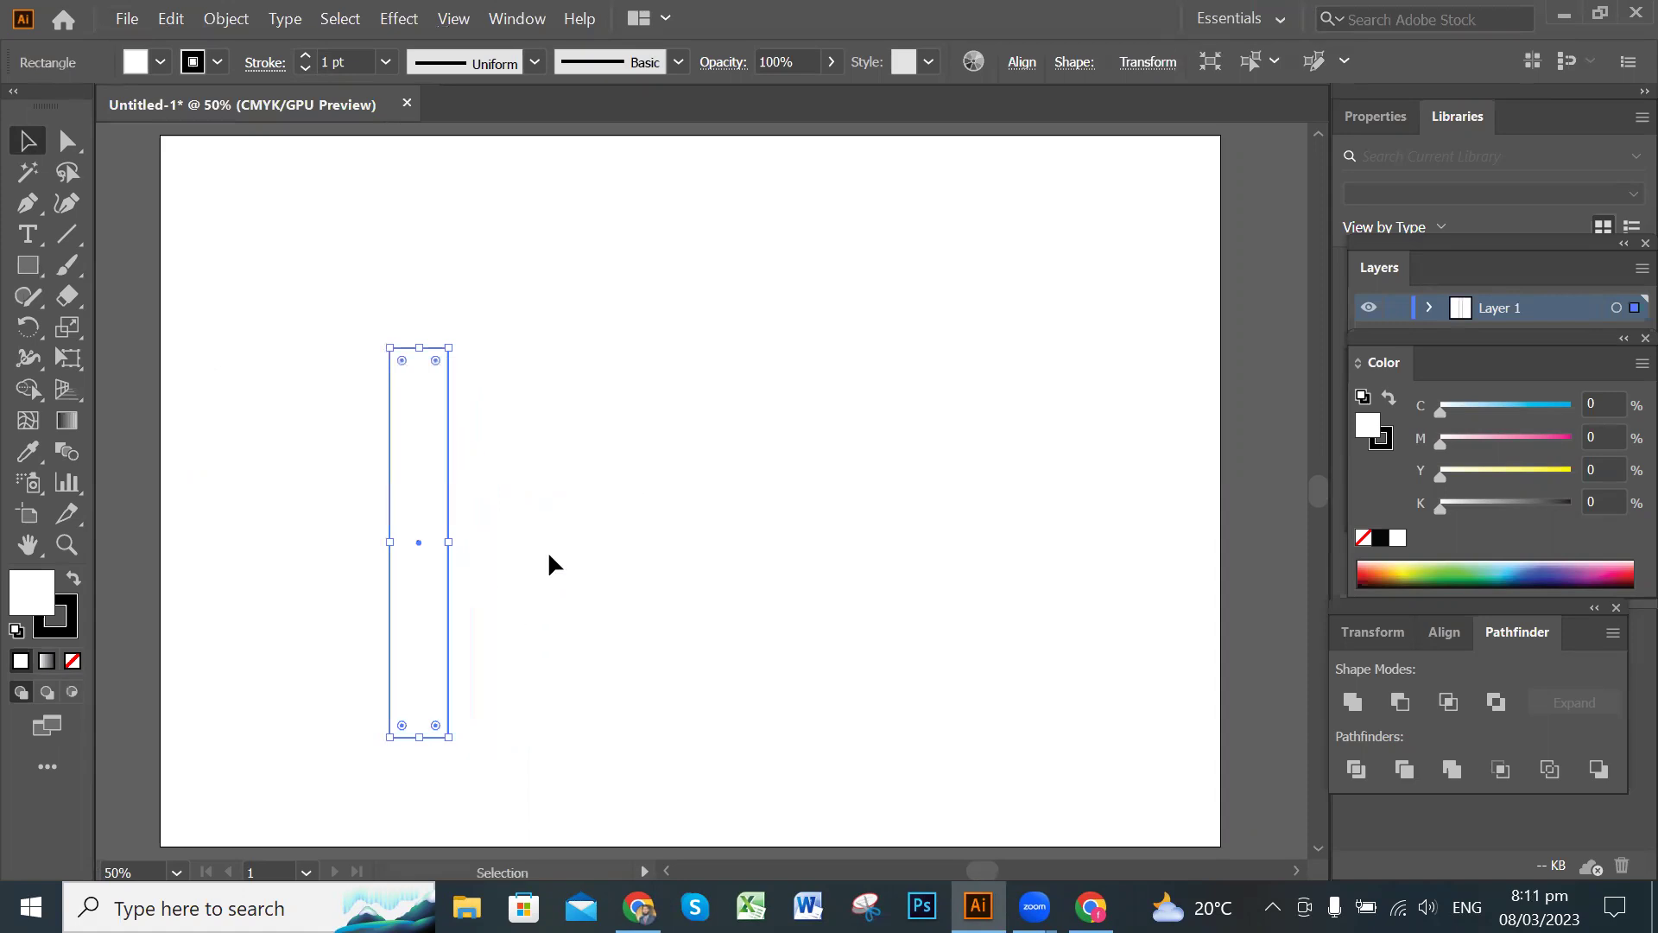
click(562, 497)
drag(422, 481, 345, 432)
Fill the tall rectangle with dark blue 03036D using the Live Paint Bucket, then deselect it.
click(24, 360)
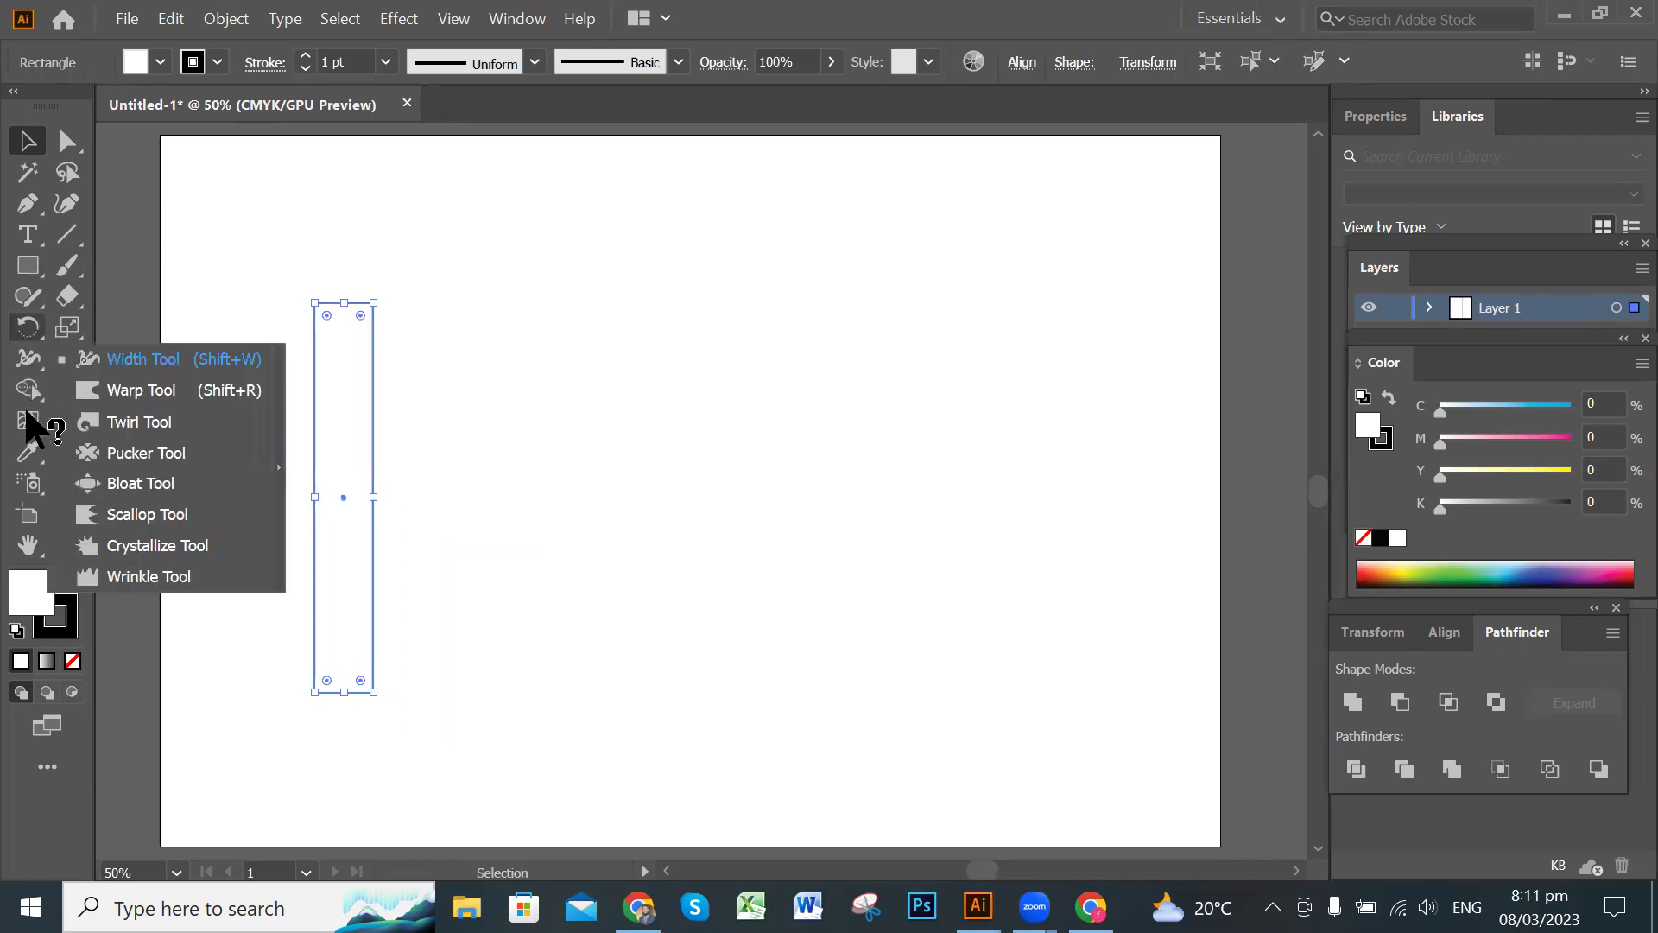
click(22, 361)
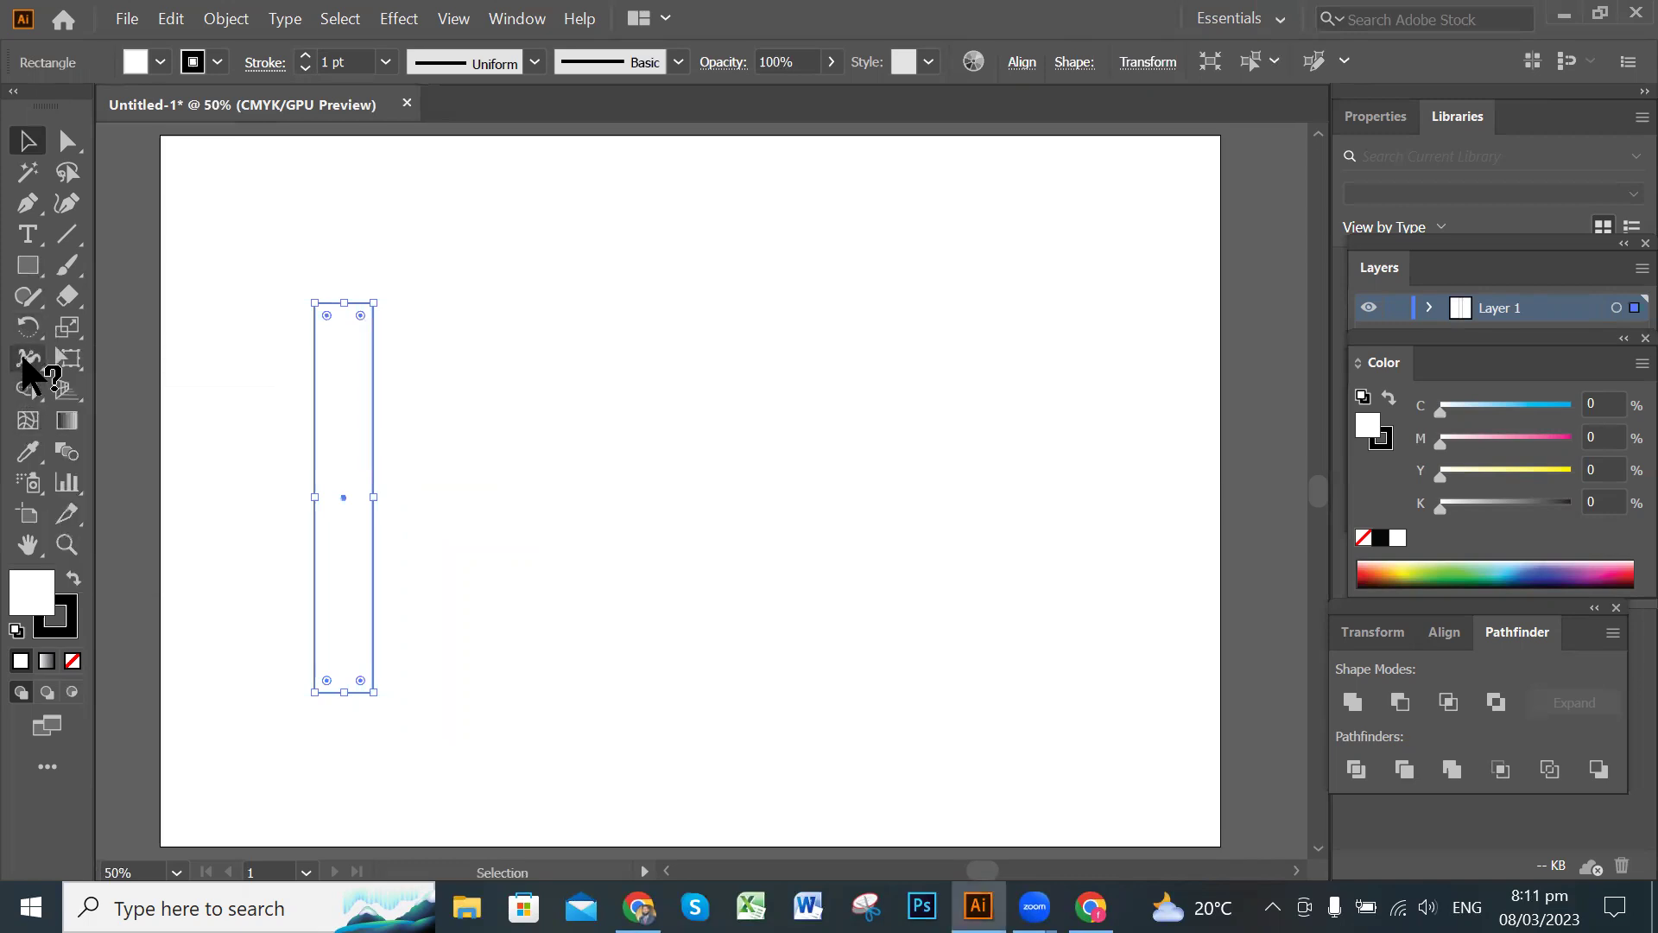
click(29, 399)
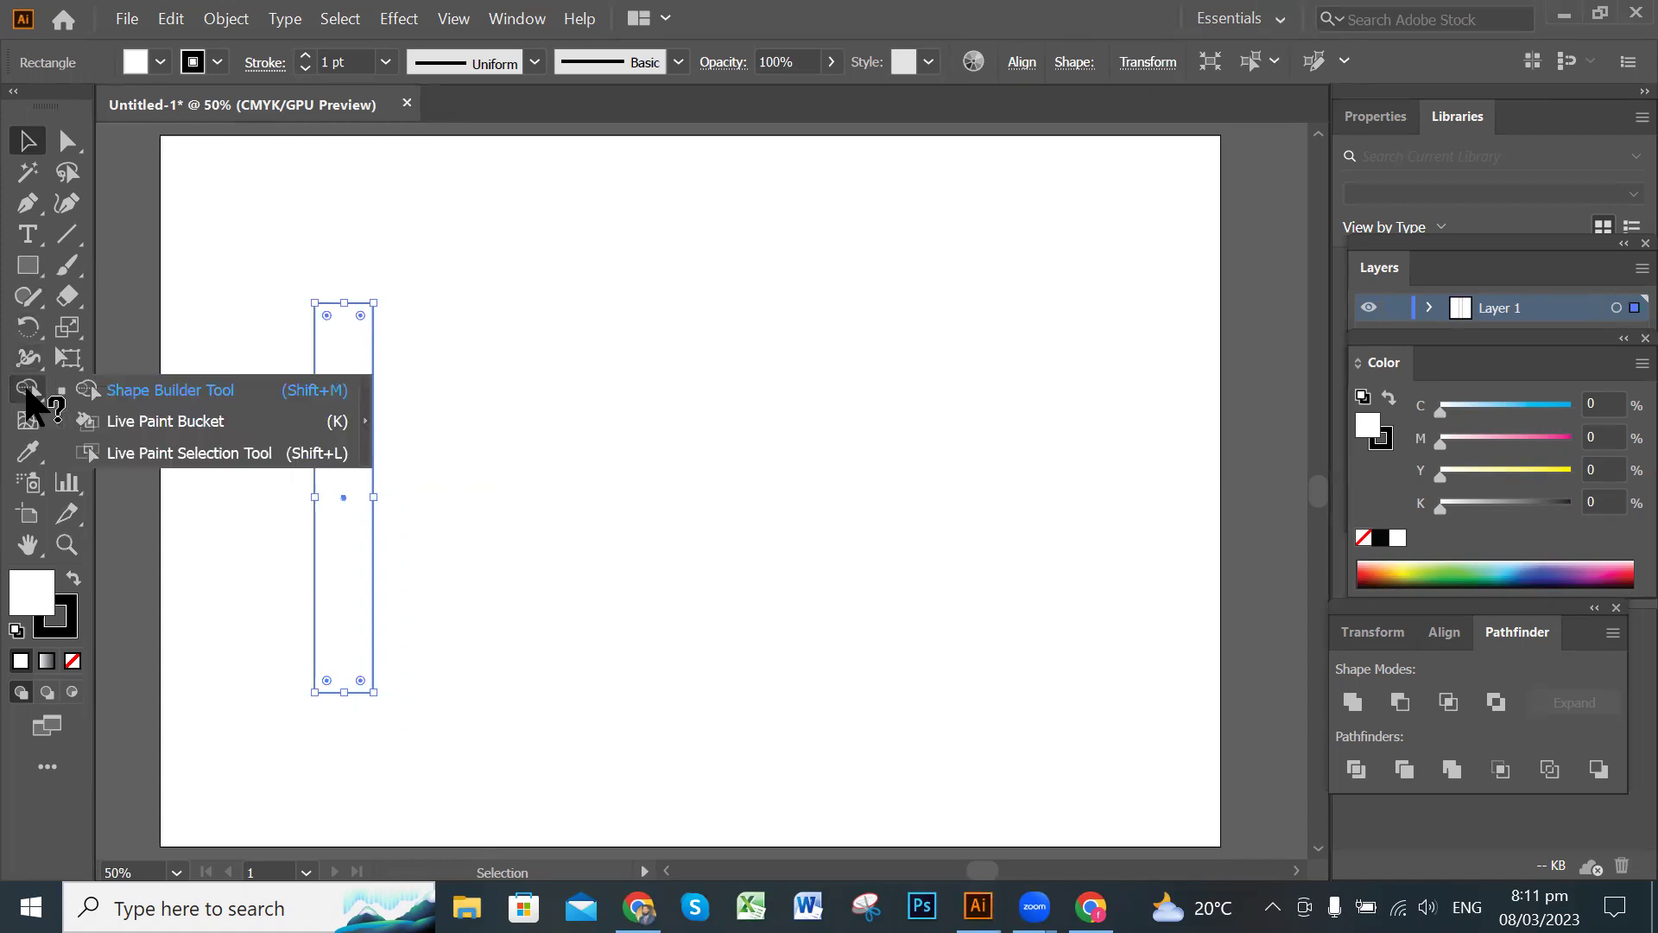
click(138, 423)
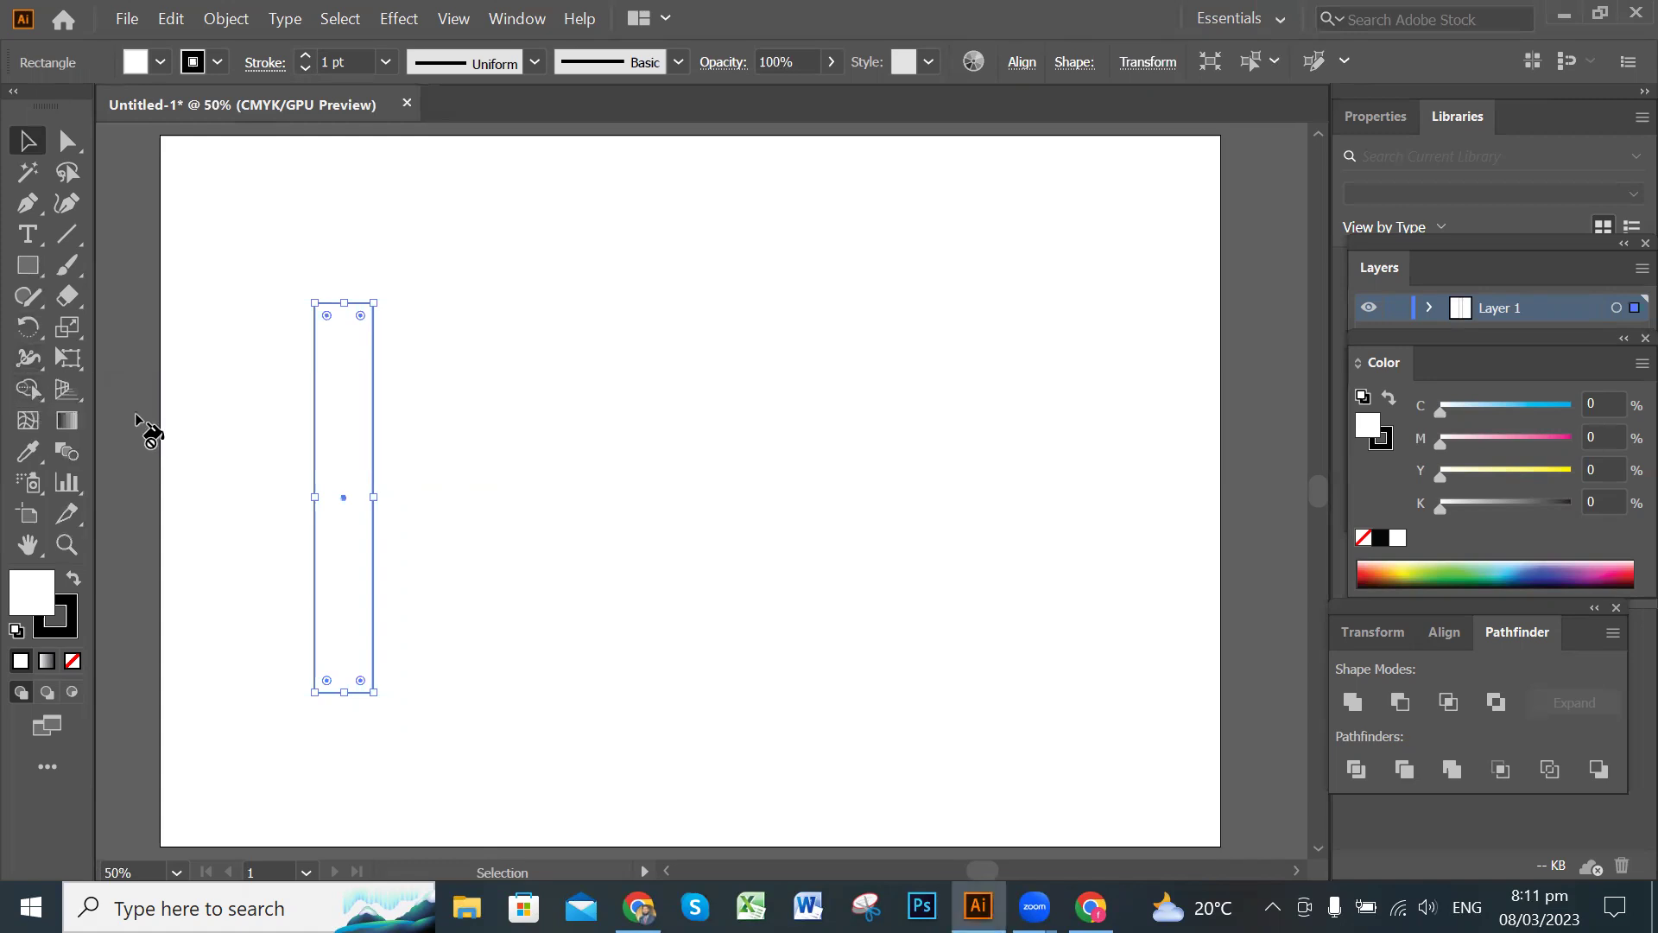
double_click(31, 591)
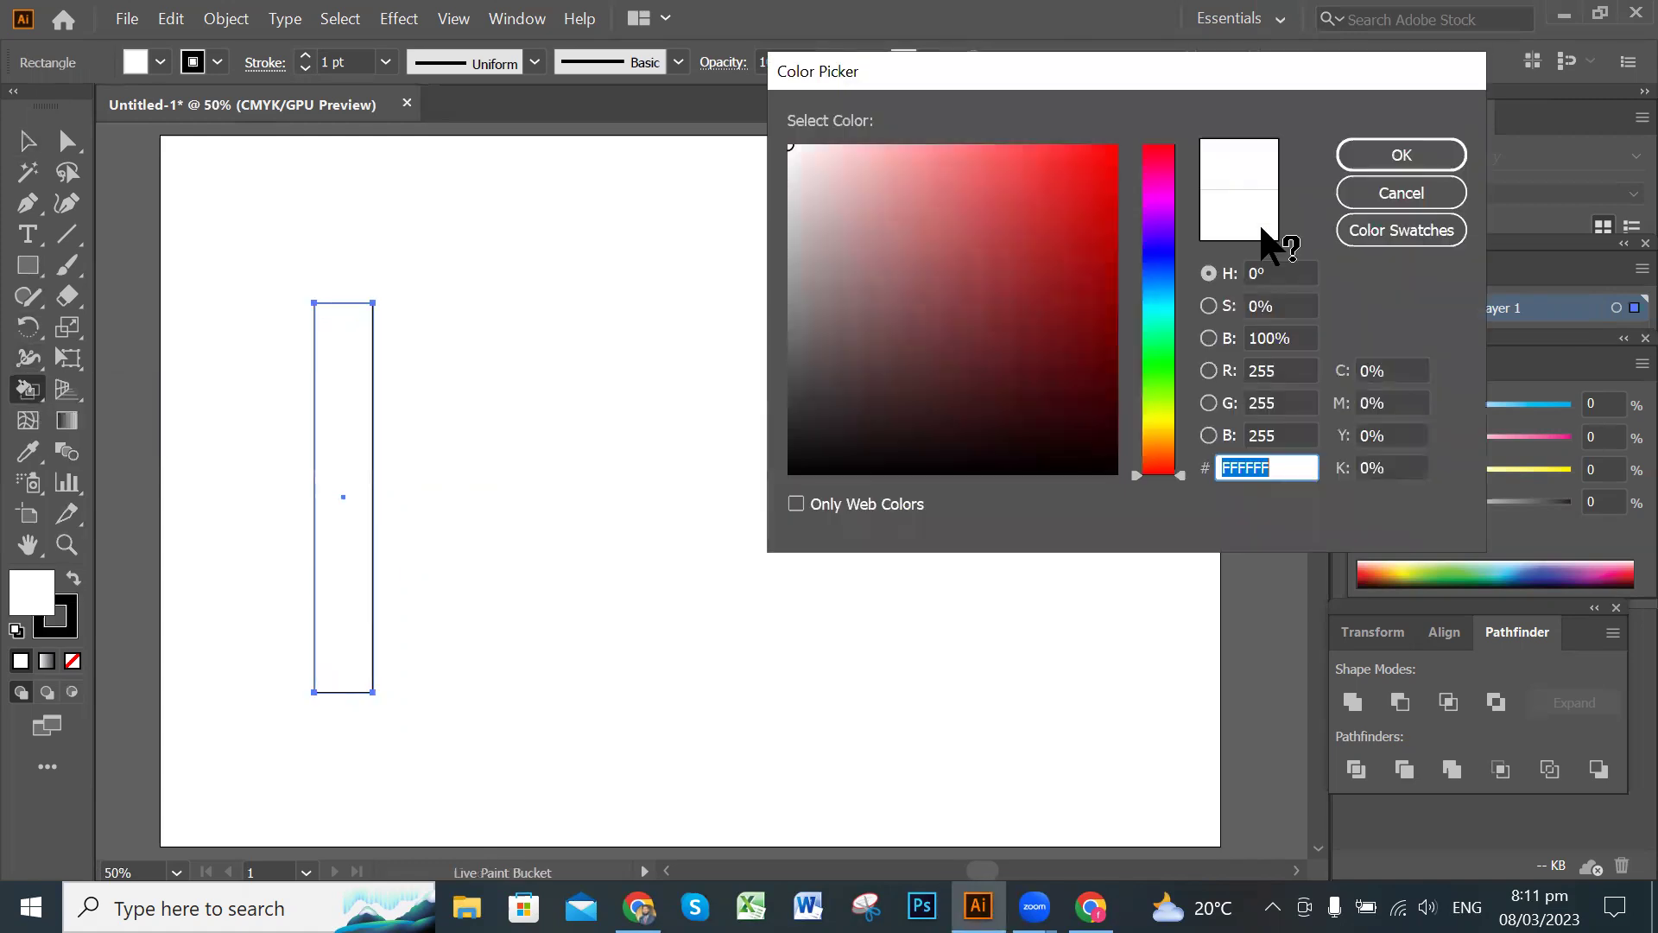
click(1168, 256)
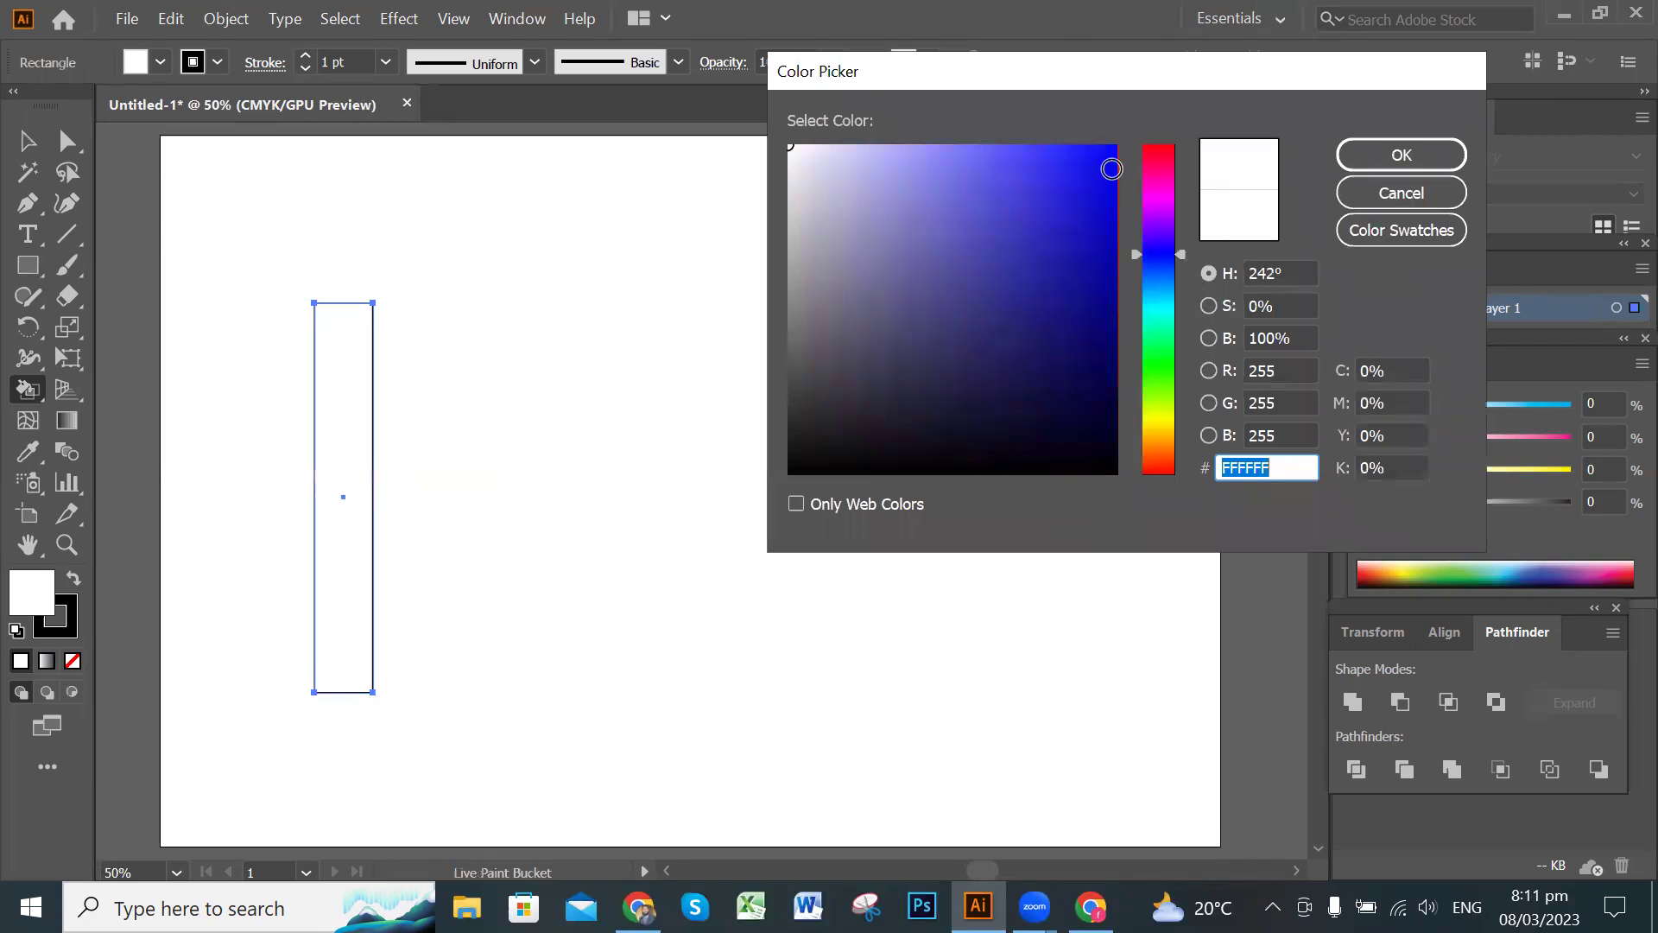
click(1106, 331)
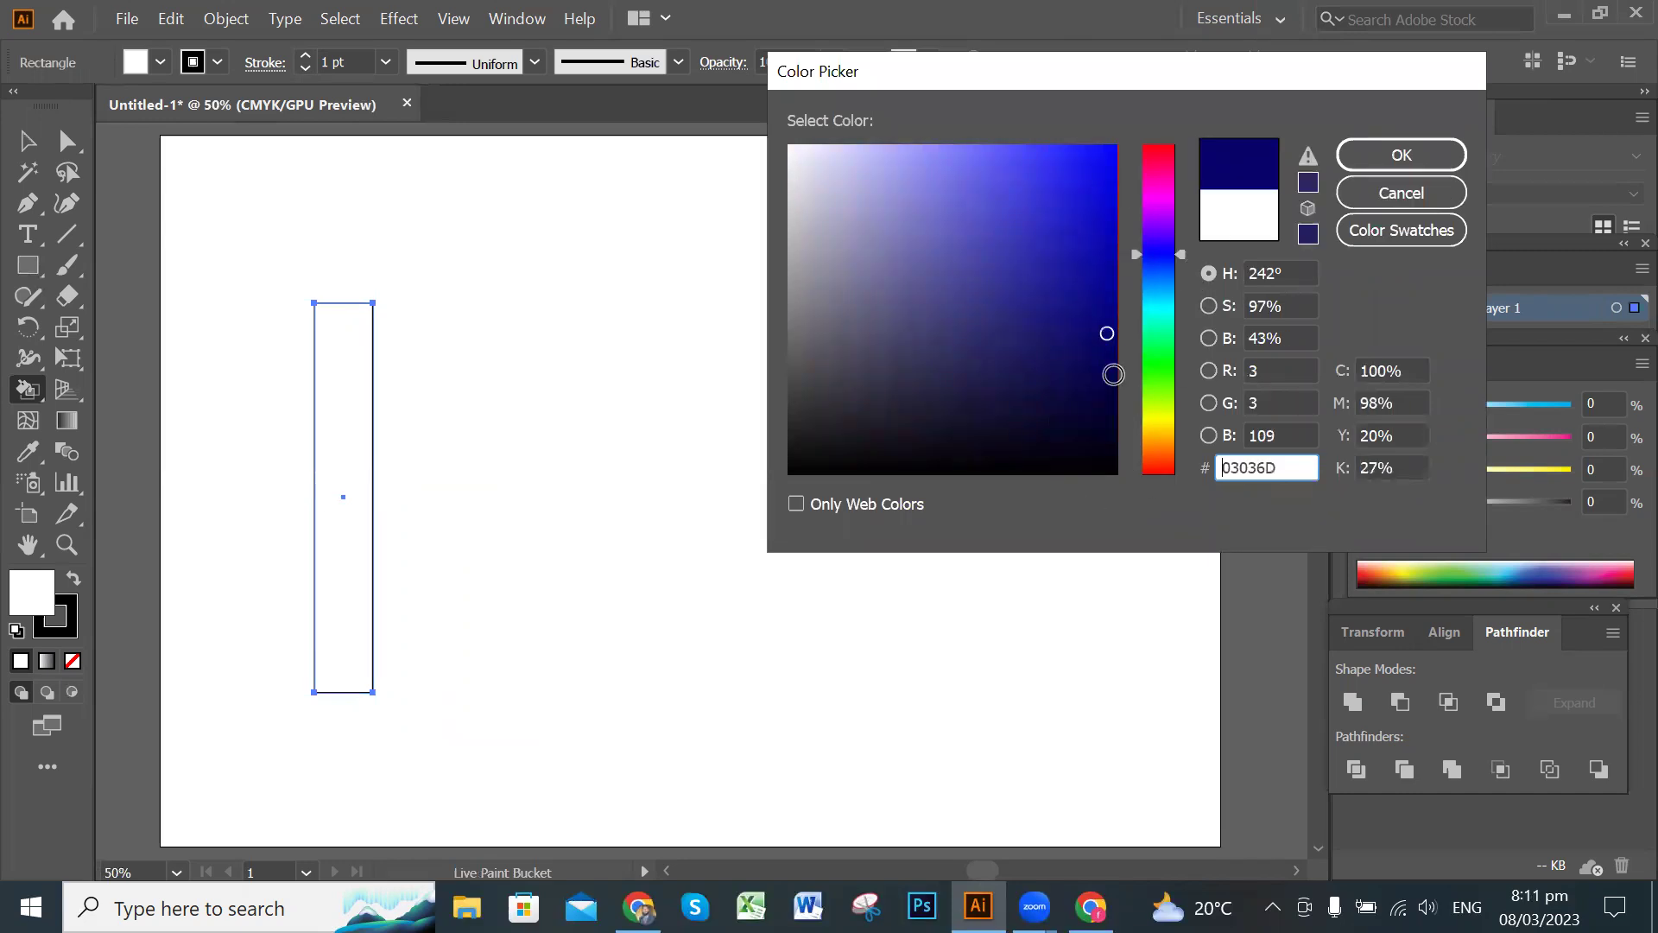
click(1400, 156)
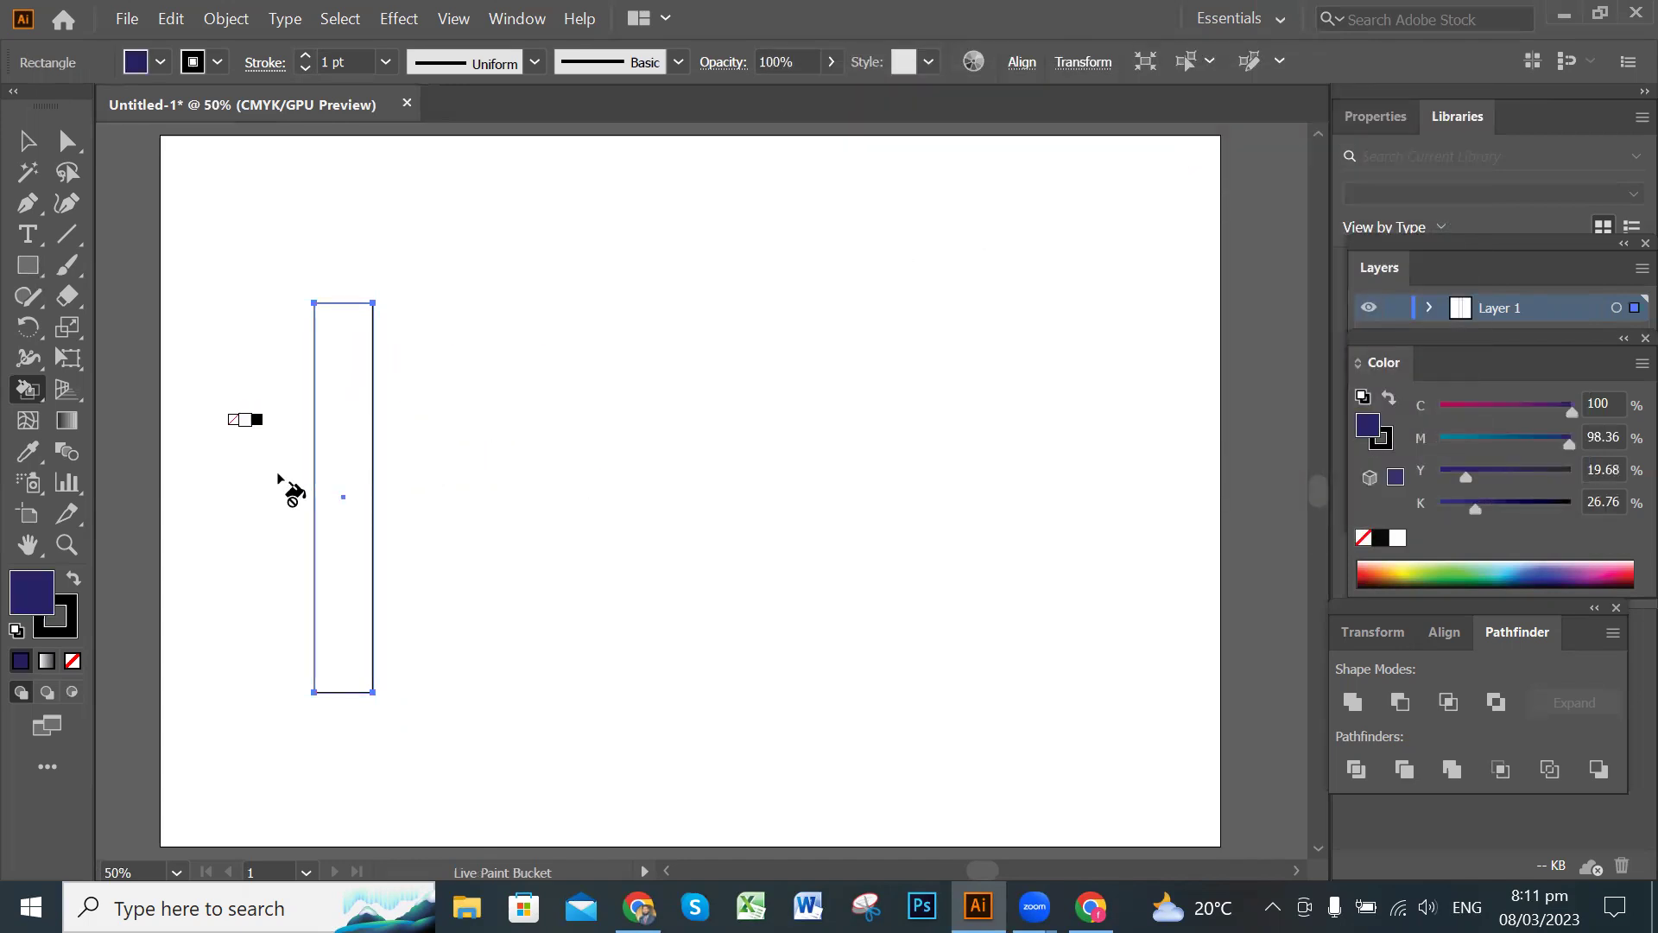
click(333, 425)
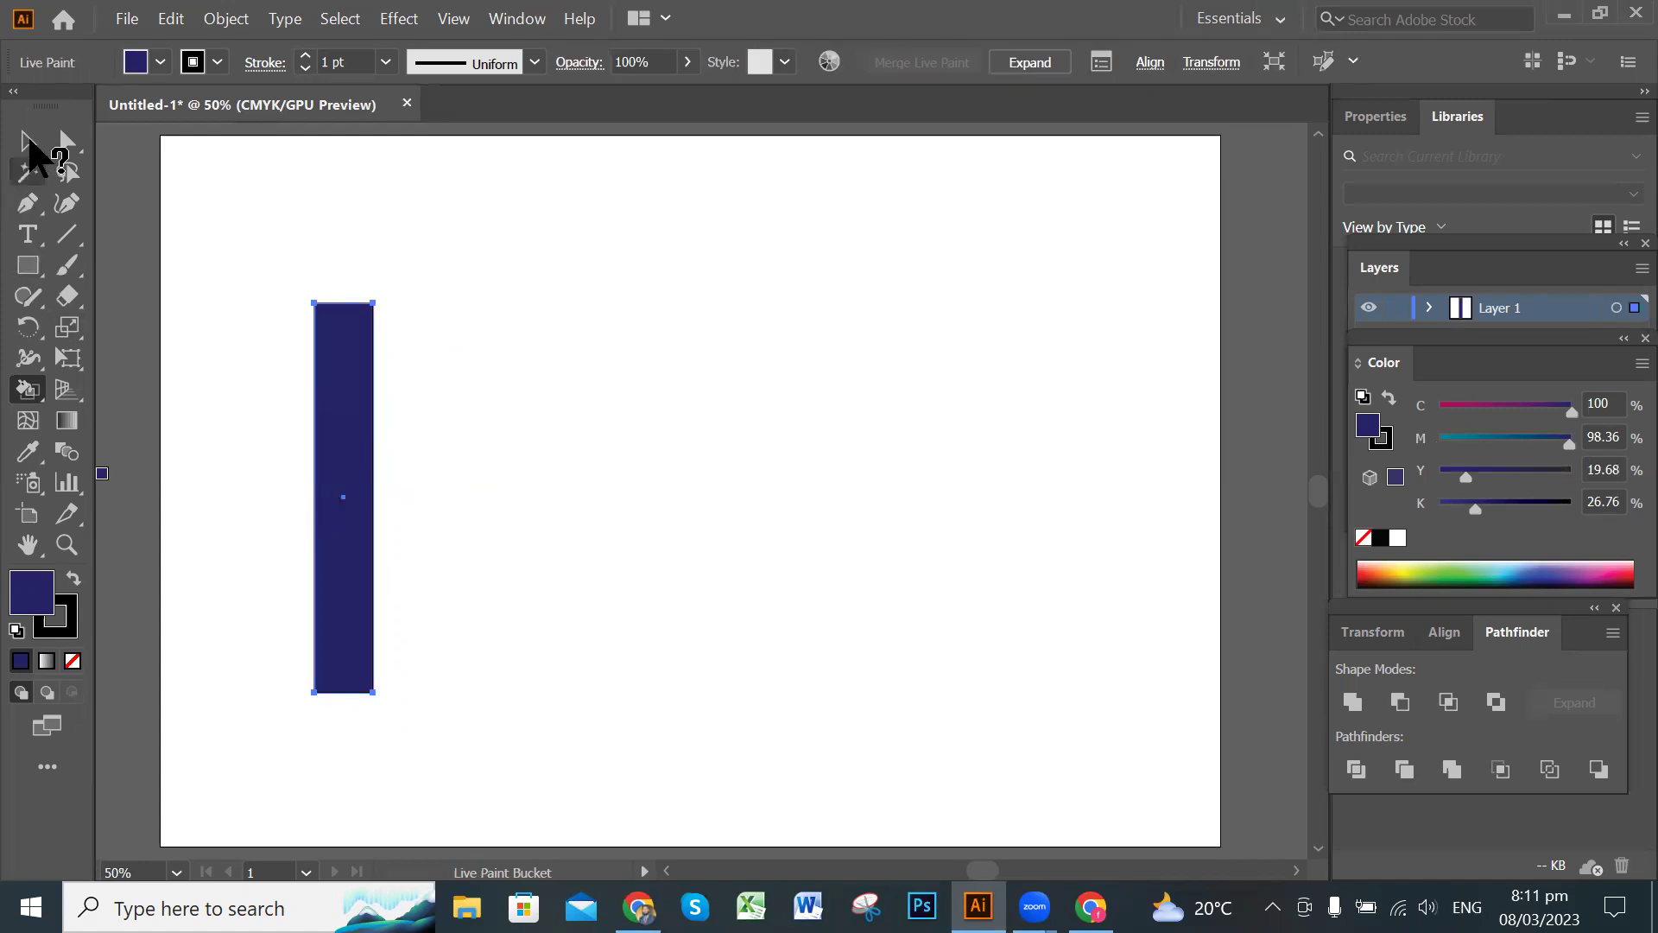
click(28, 140)
click(546, 446)
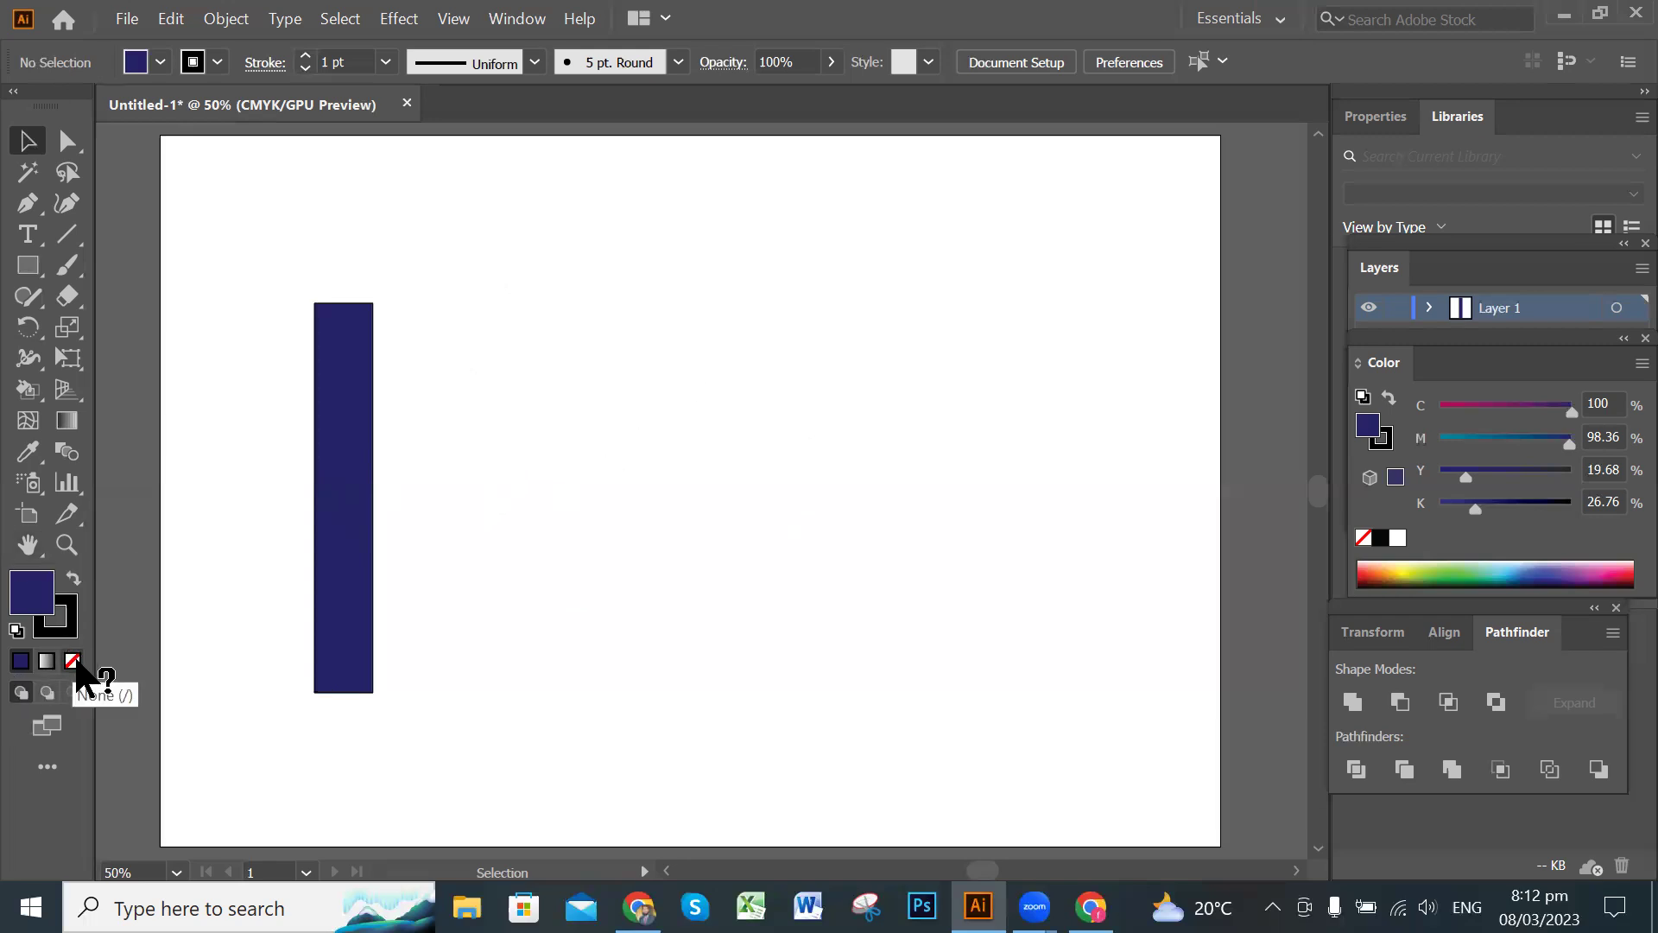
drag(218, 500, 536, 450)
click(557, 489)
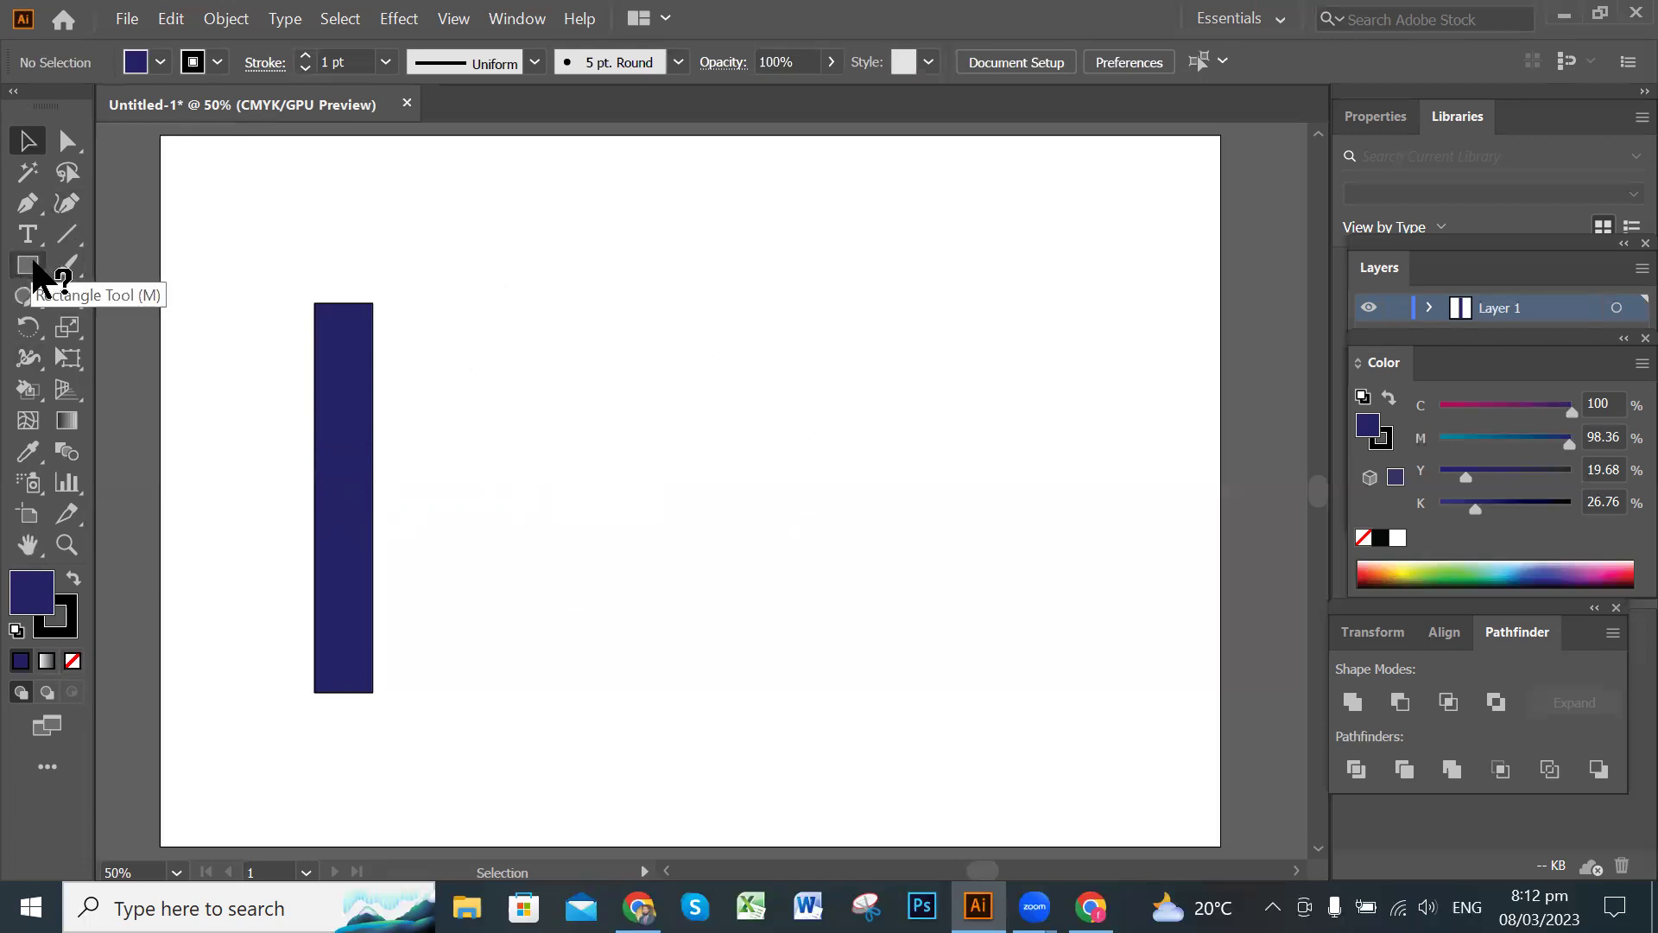
Draw a small horizontal rounded rectangle with fully rounded ends to the right of the blue bar, then deselect it.
click(30, 266)
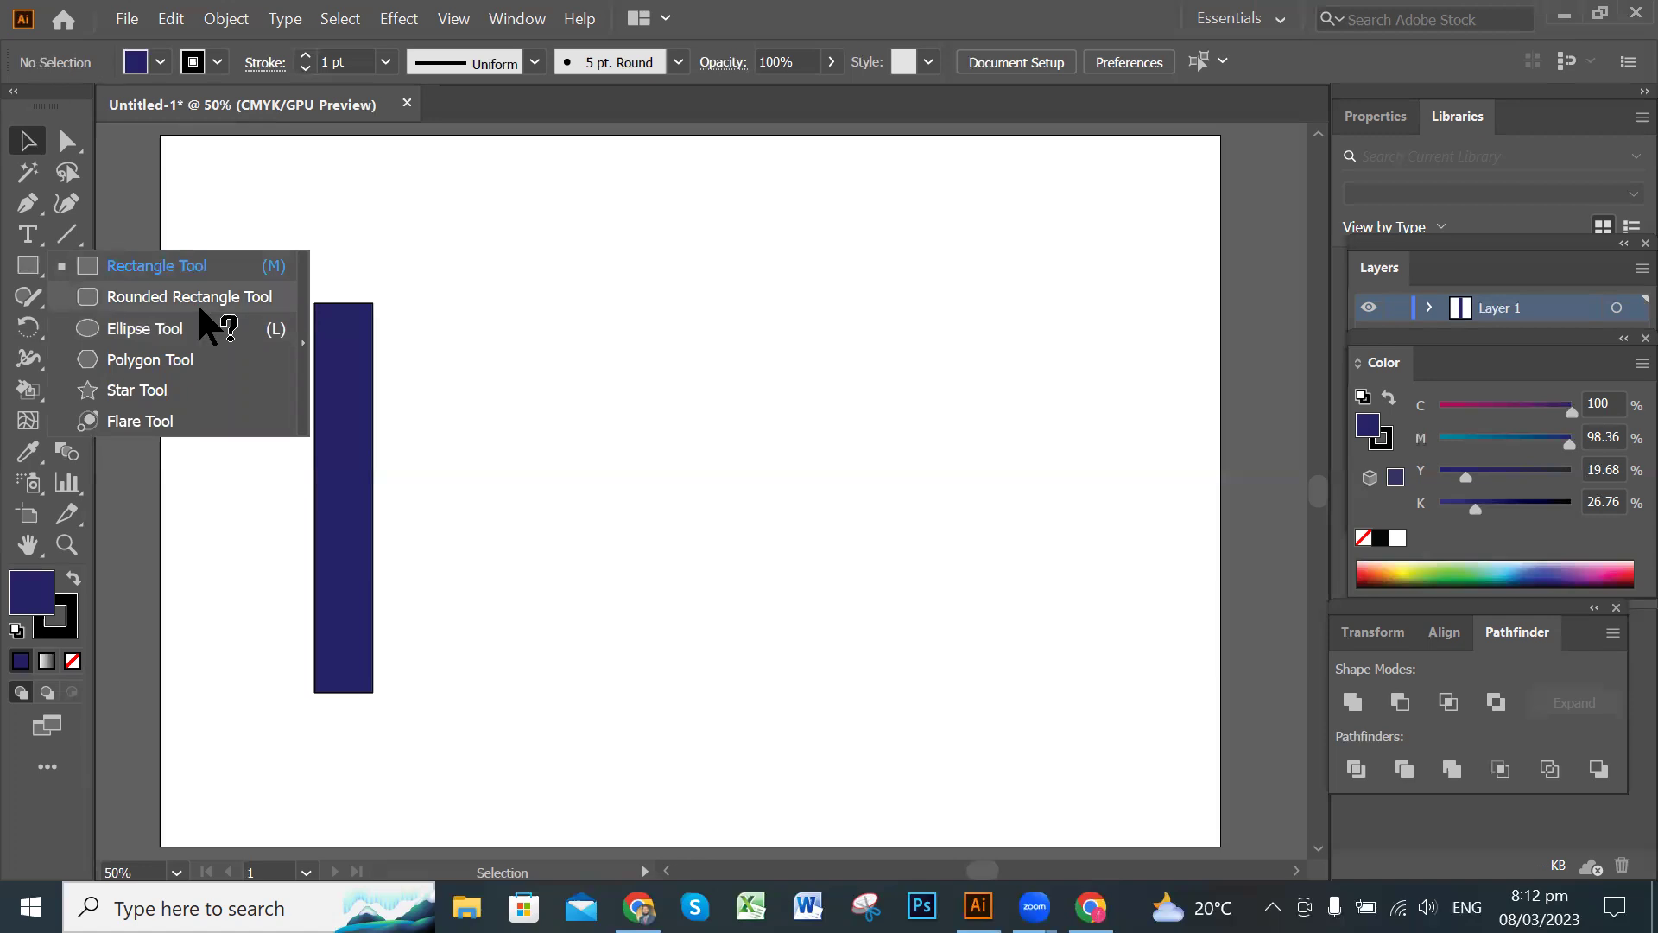
click(164, 301)
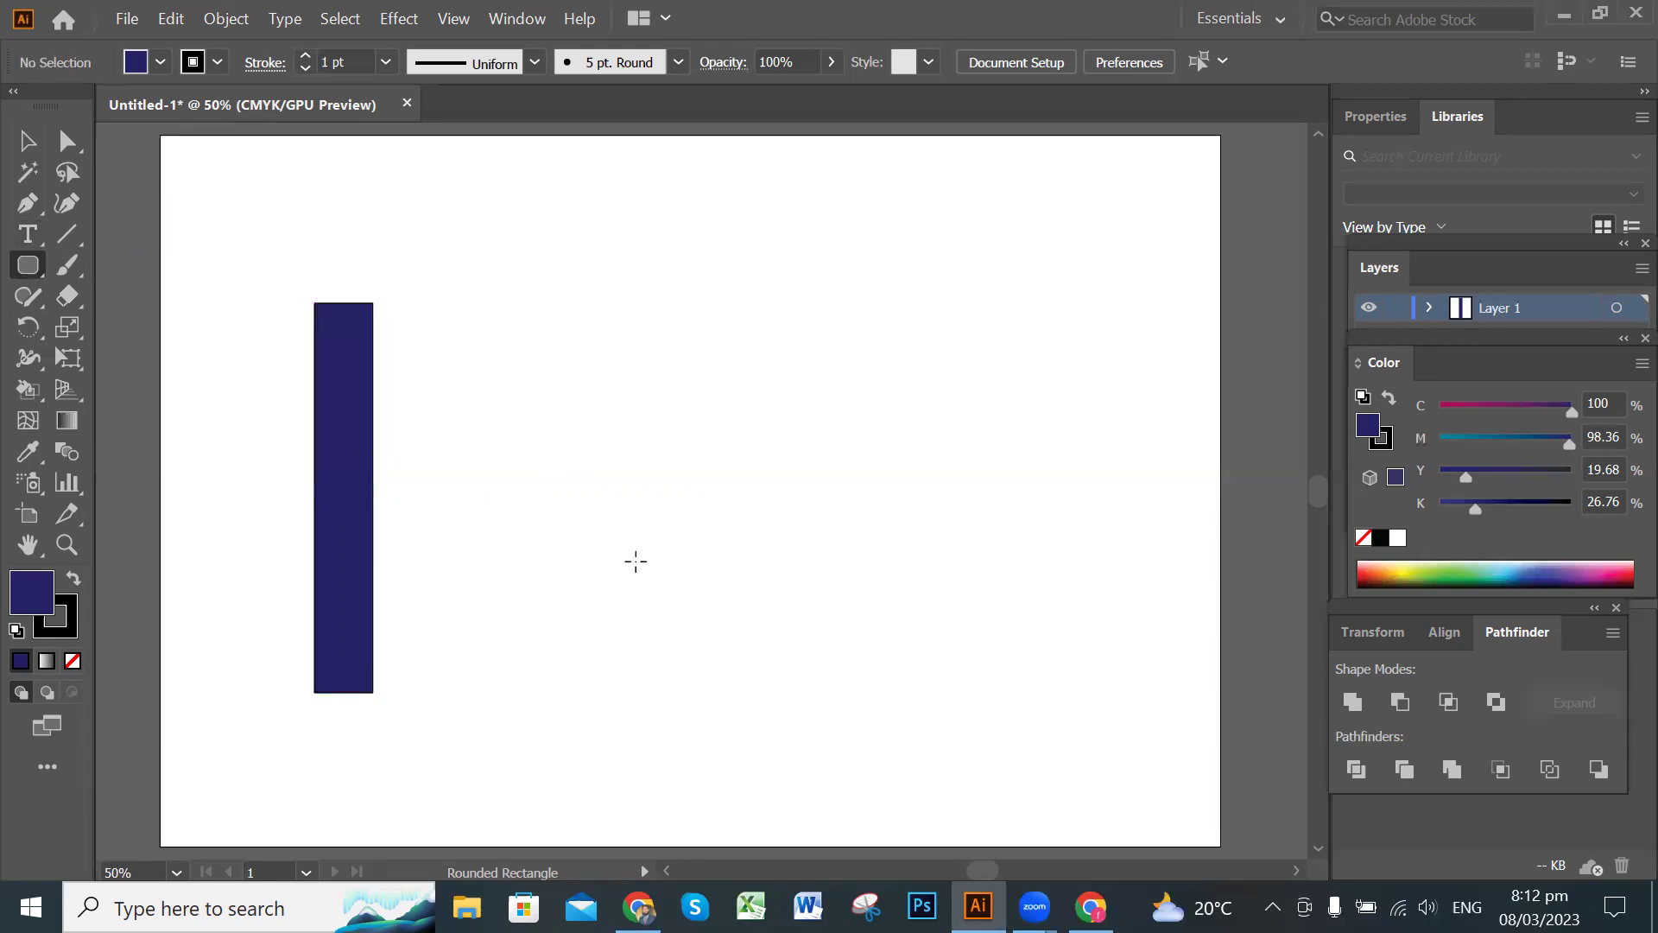
scroll(644, 561, down, 1)
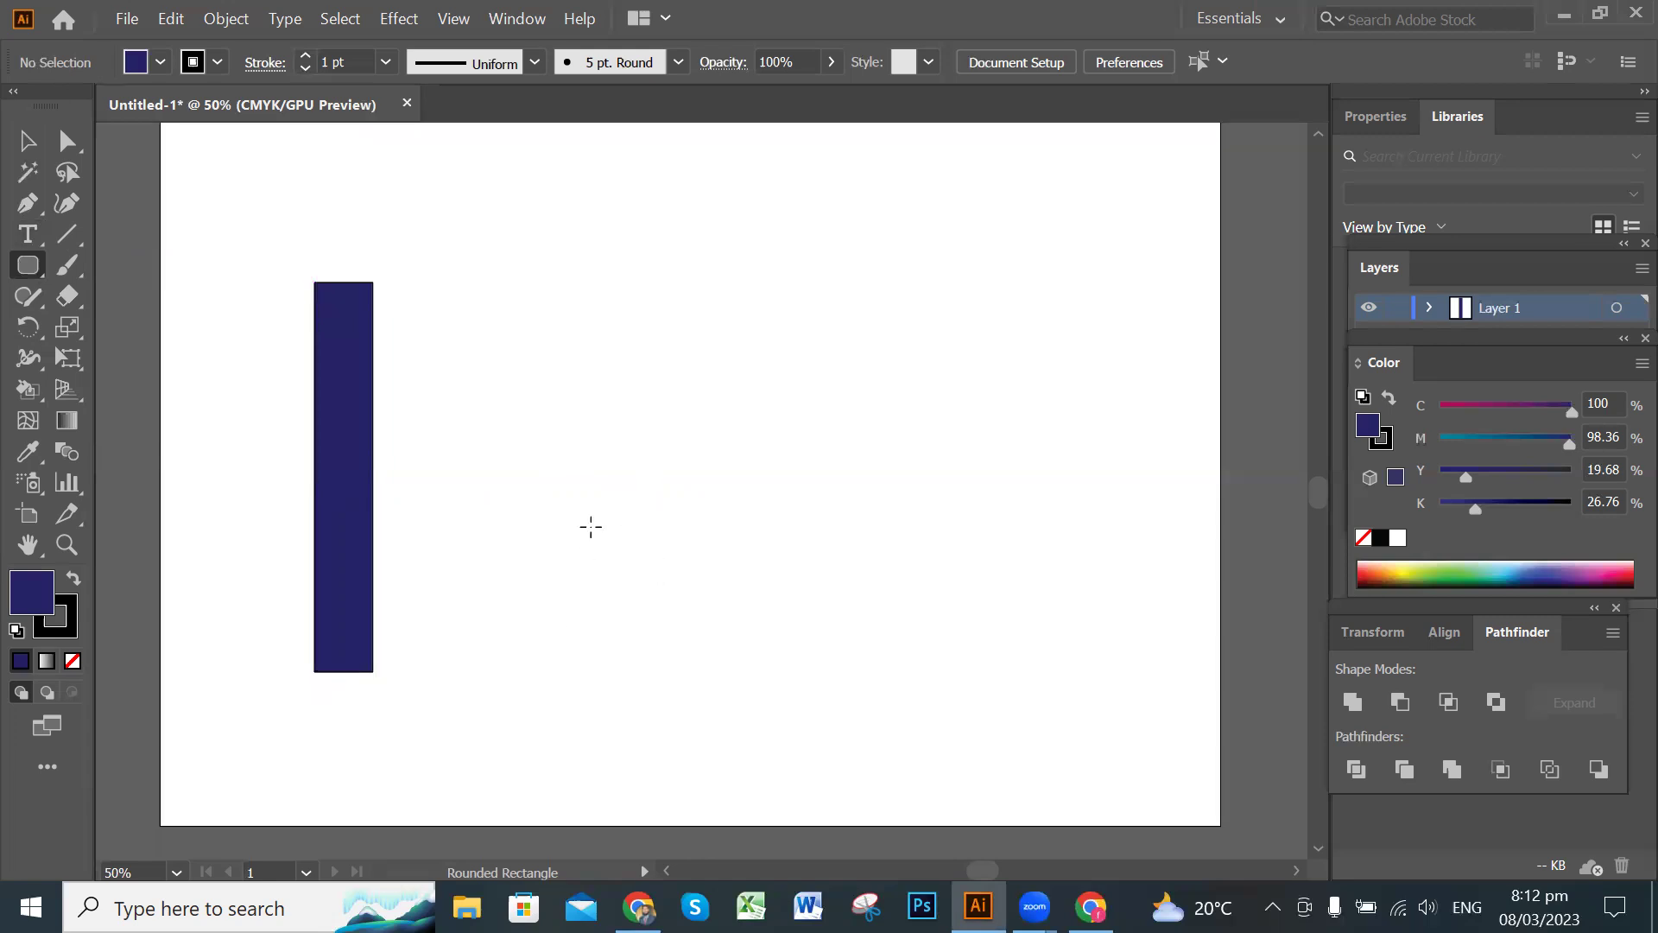
drag(526, 550, 581, 562)
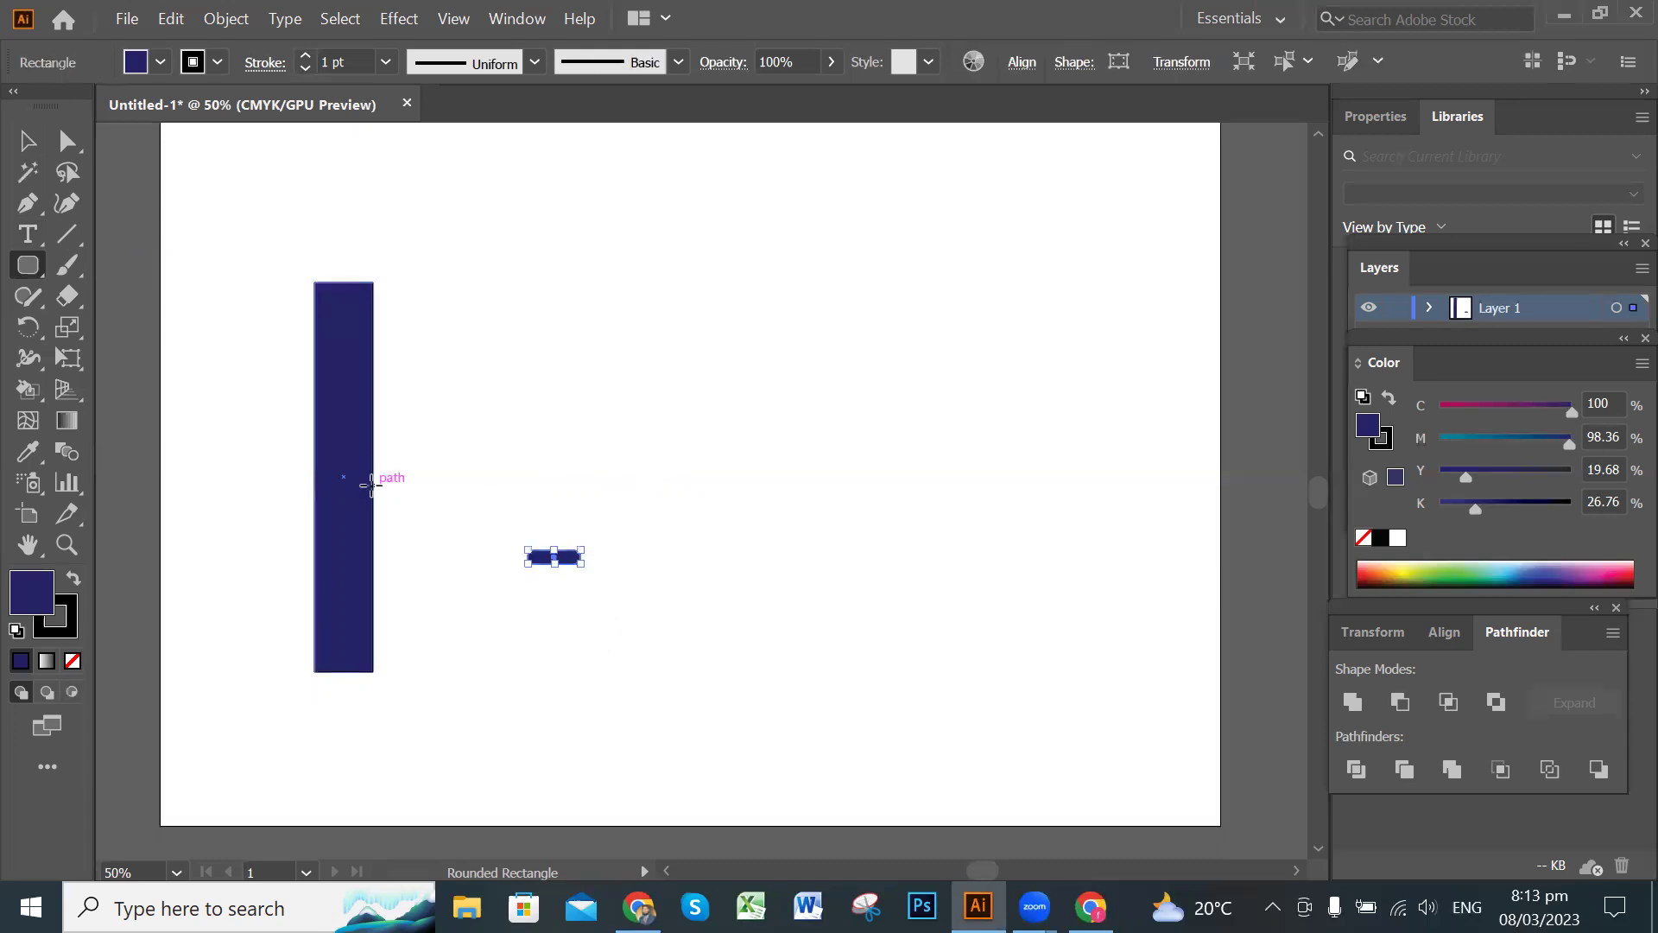
click(28, 143)
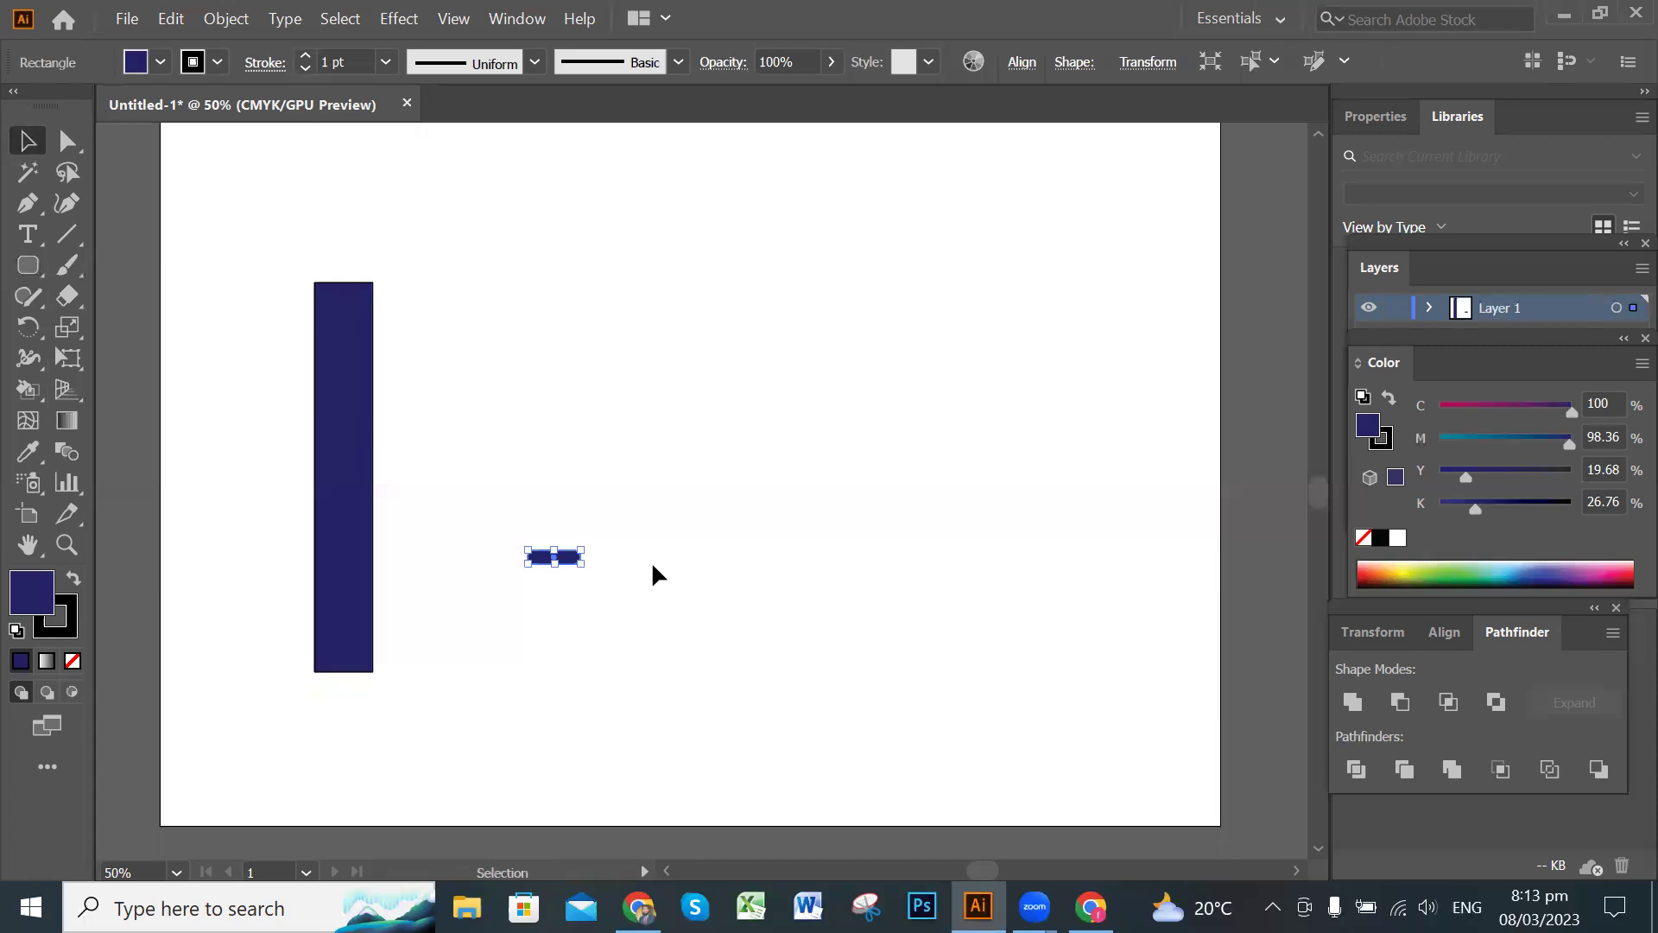
click(694, 551)
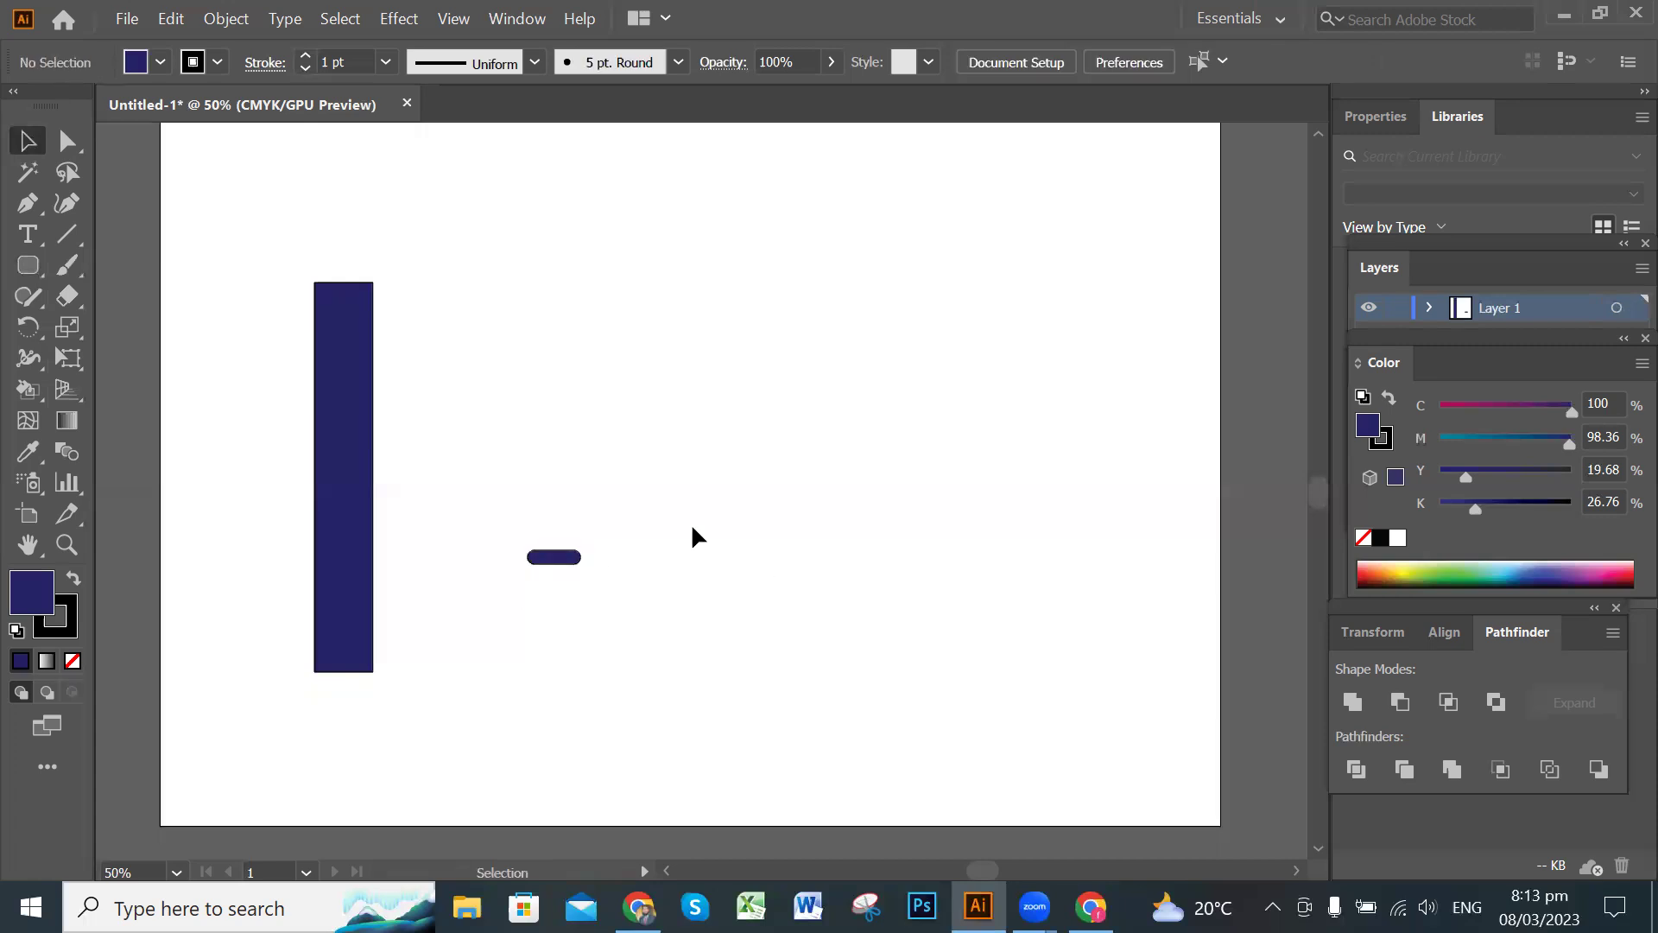
Move the small rounded rectangle onto the bottom edge of the blue bar, aligned with the bar's left side.
scroll(711, 543, up, 4)
key(space)
drag(237, 676, 889, 581)
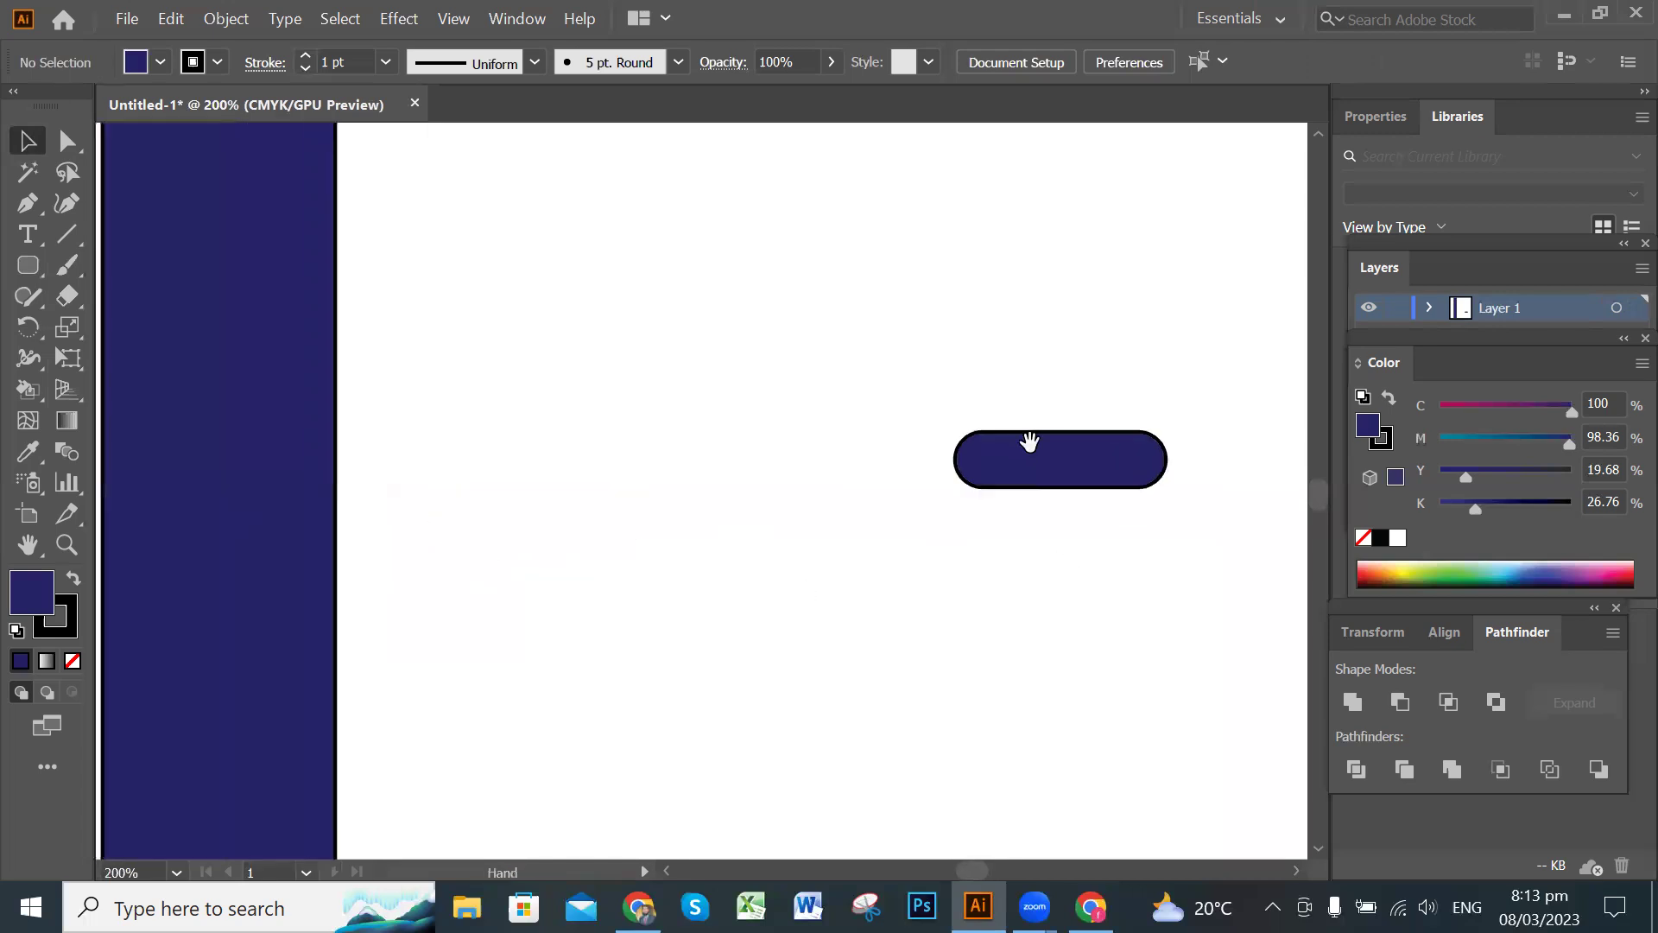
drag(1047, 474, 636, 573)
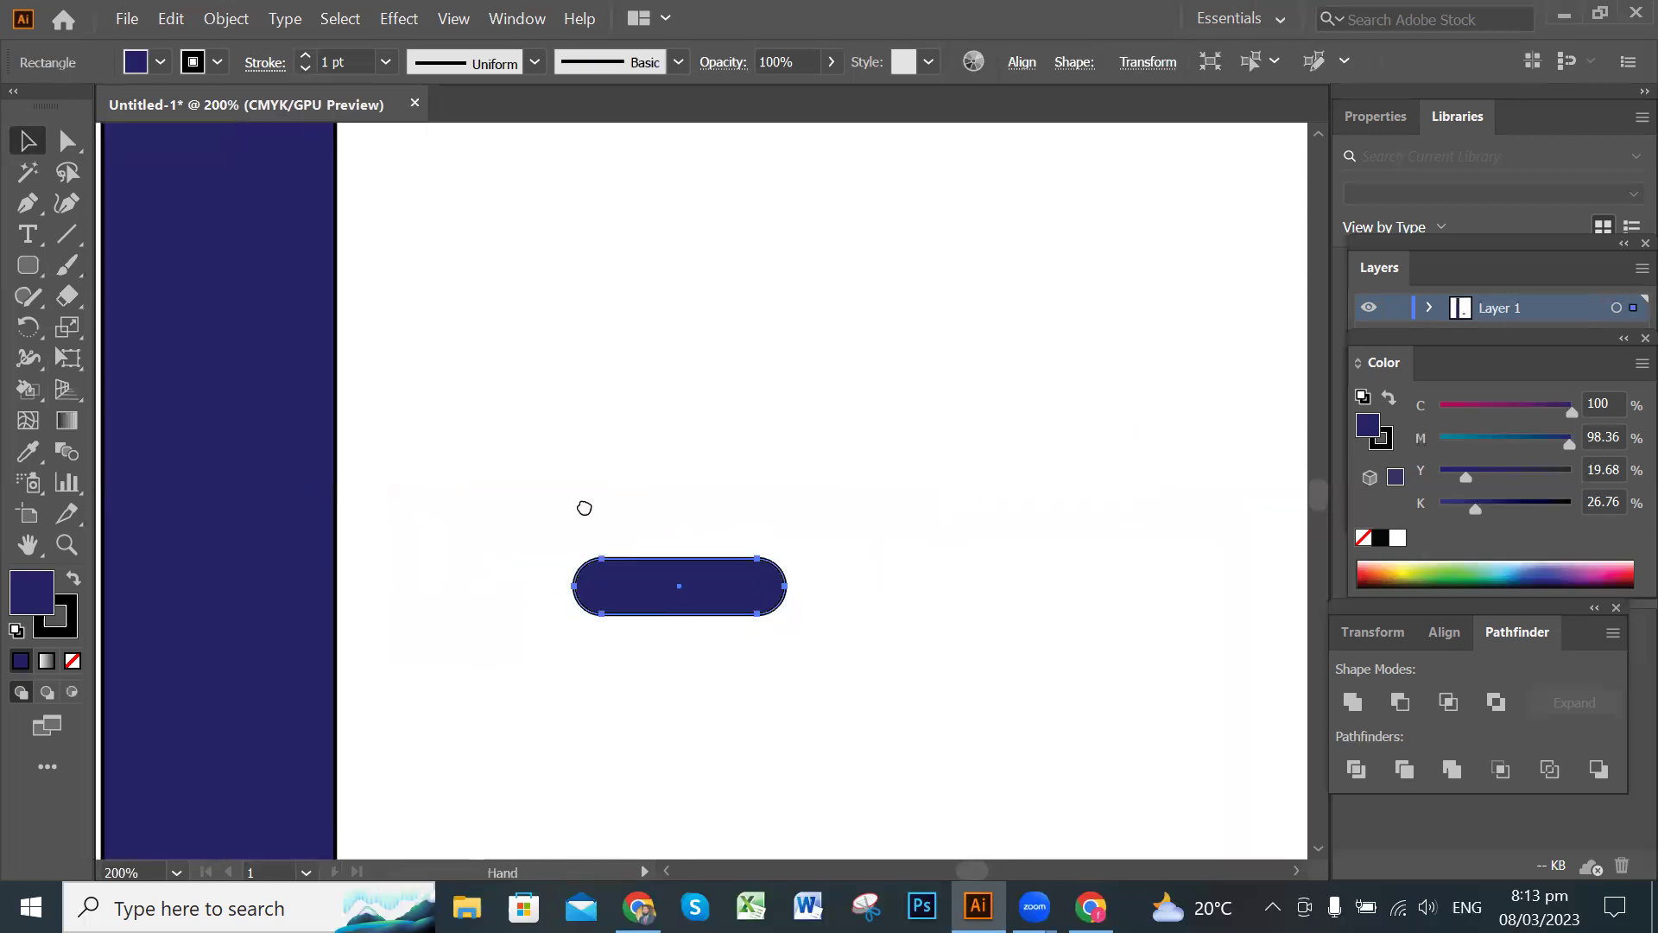
key(space)
drag(484, 662, 677, 407)
drag(830, 337, 356, 665)
click(666, 595)
click(429, 665)
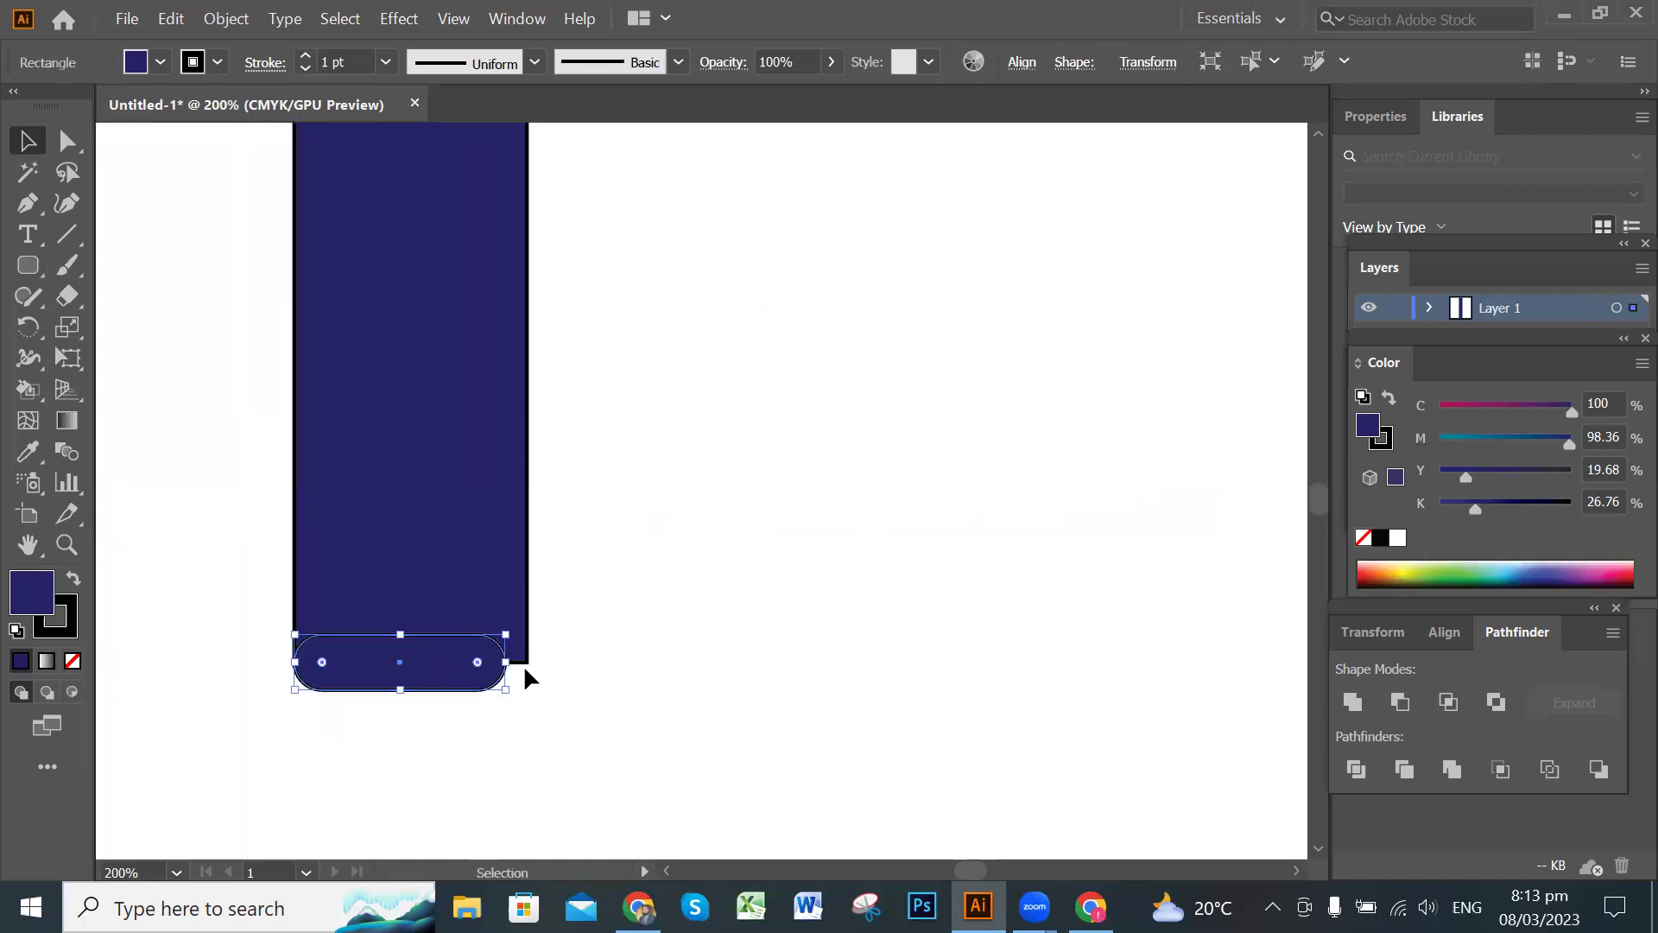
Widen the small rounded rectangle so it spans the full width of the blue bar's lower end, then deselect it.
drag(518, 664, 528, 664)
click(688, 592)
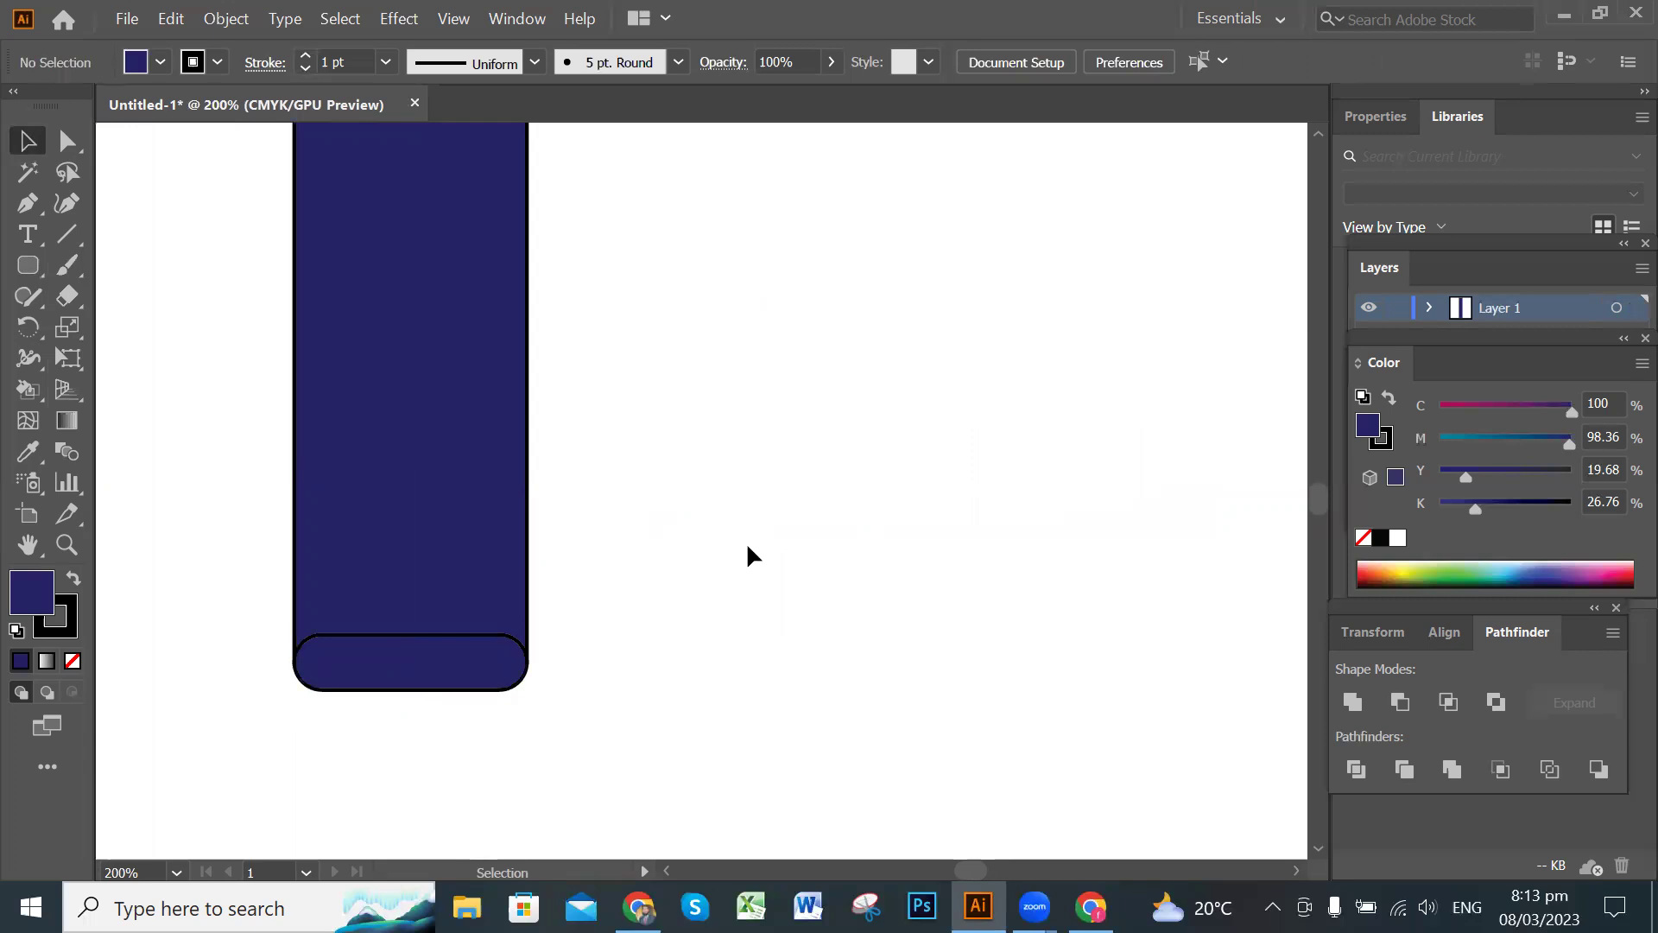
key(ctrl+minus)
key(ctrl+minus)
key(ctrl+minus)
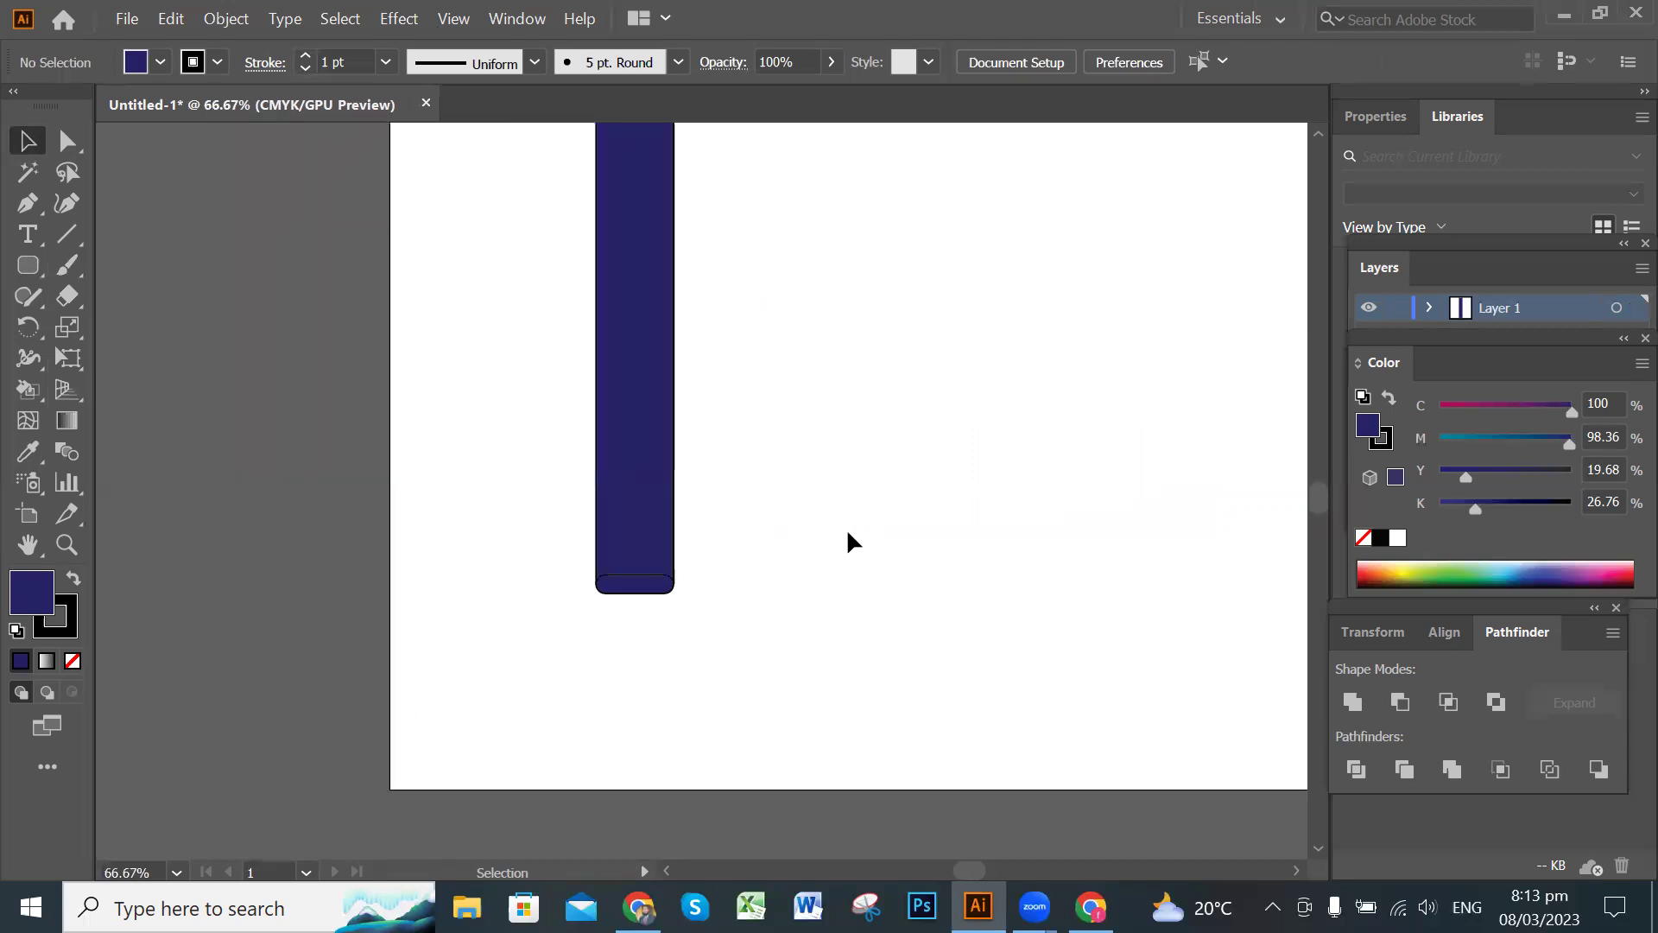
key(ctrl+plus)
key(ctrl+plus)
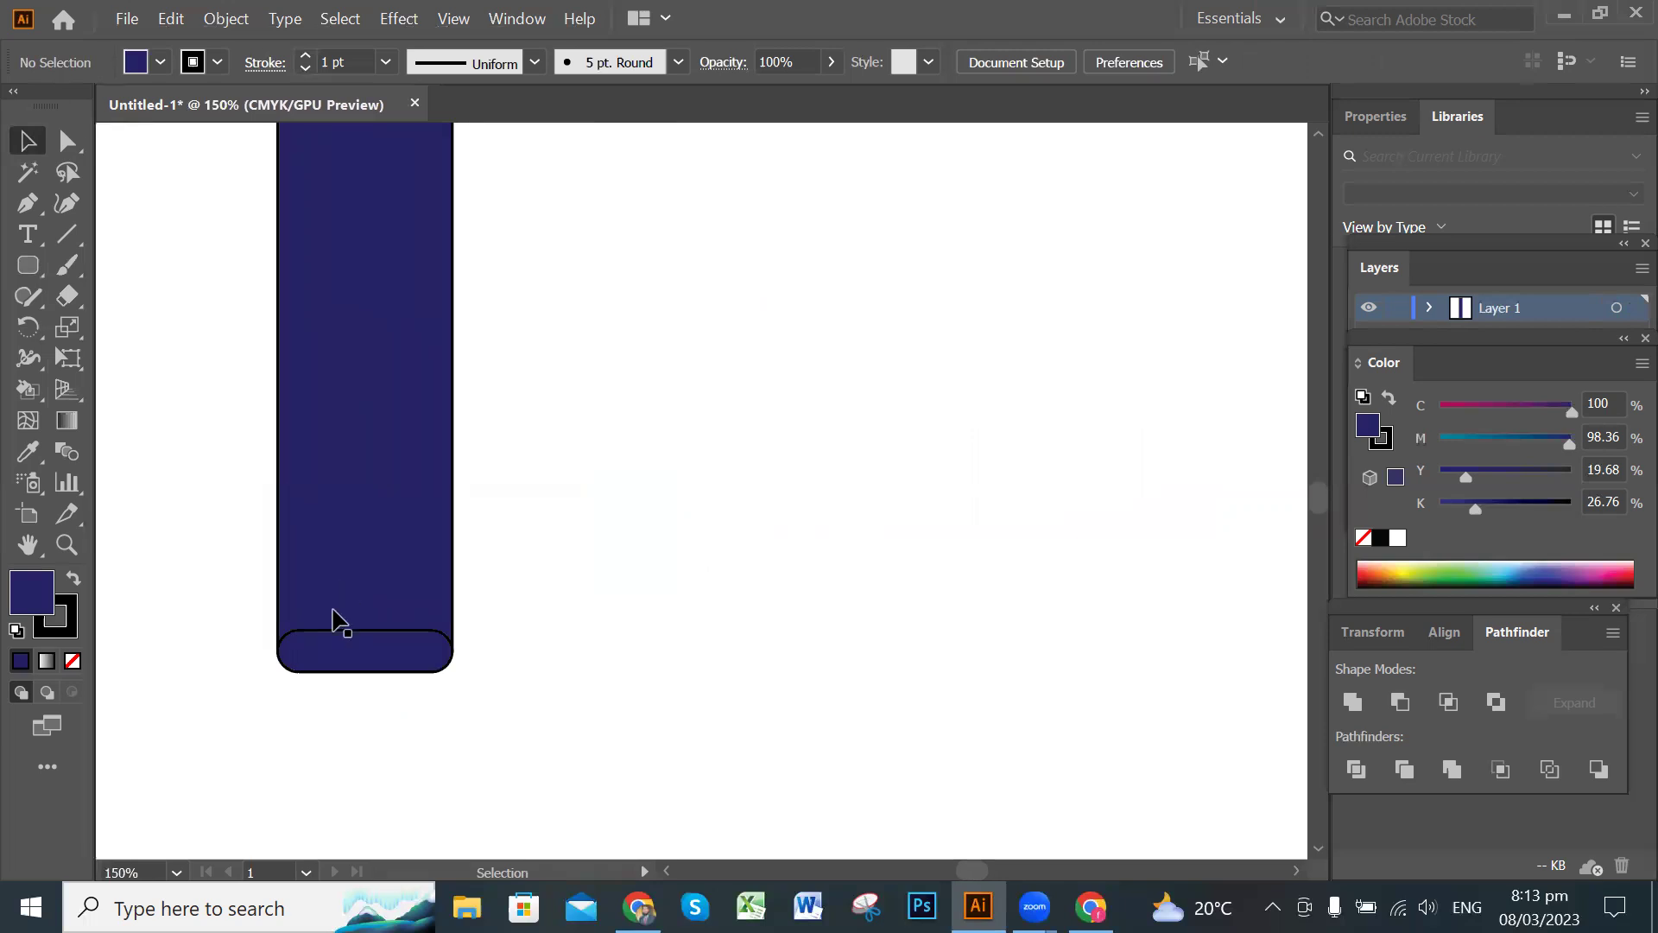
click(372, 650)
drag(366, 632, 367, 649)
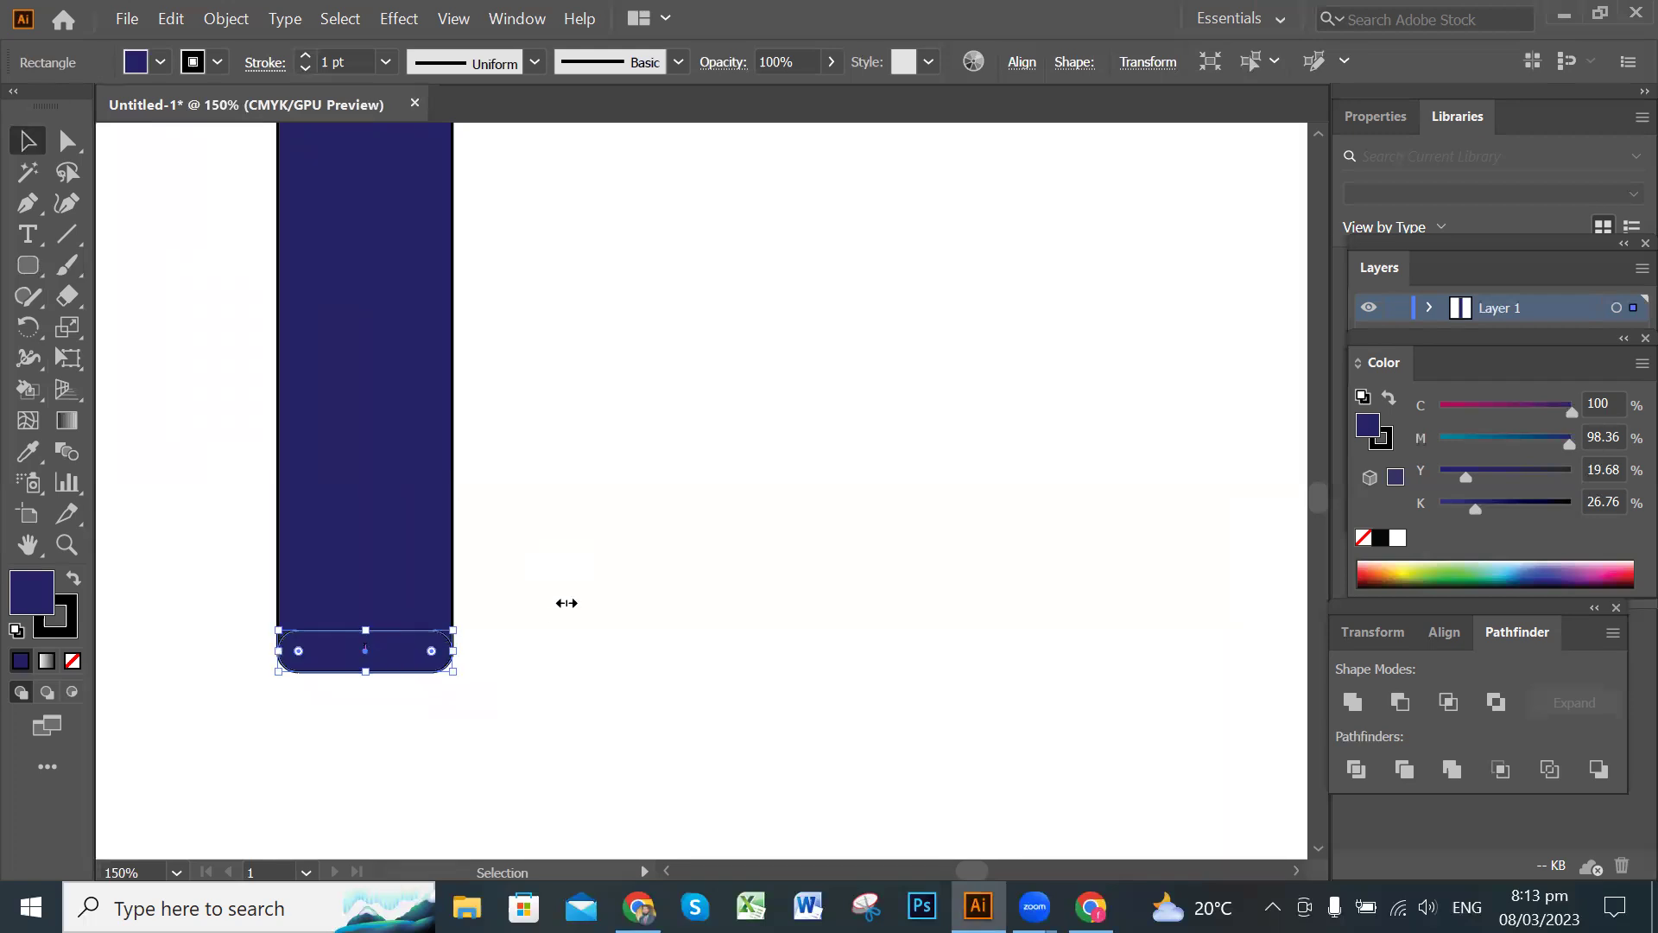
click(635, 587)
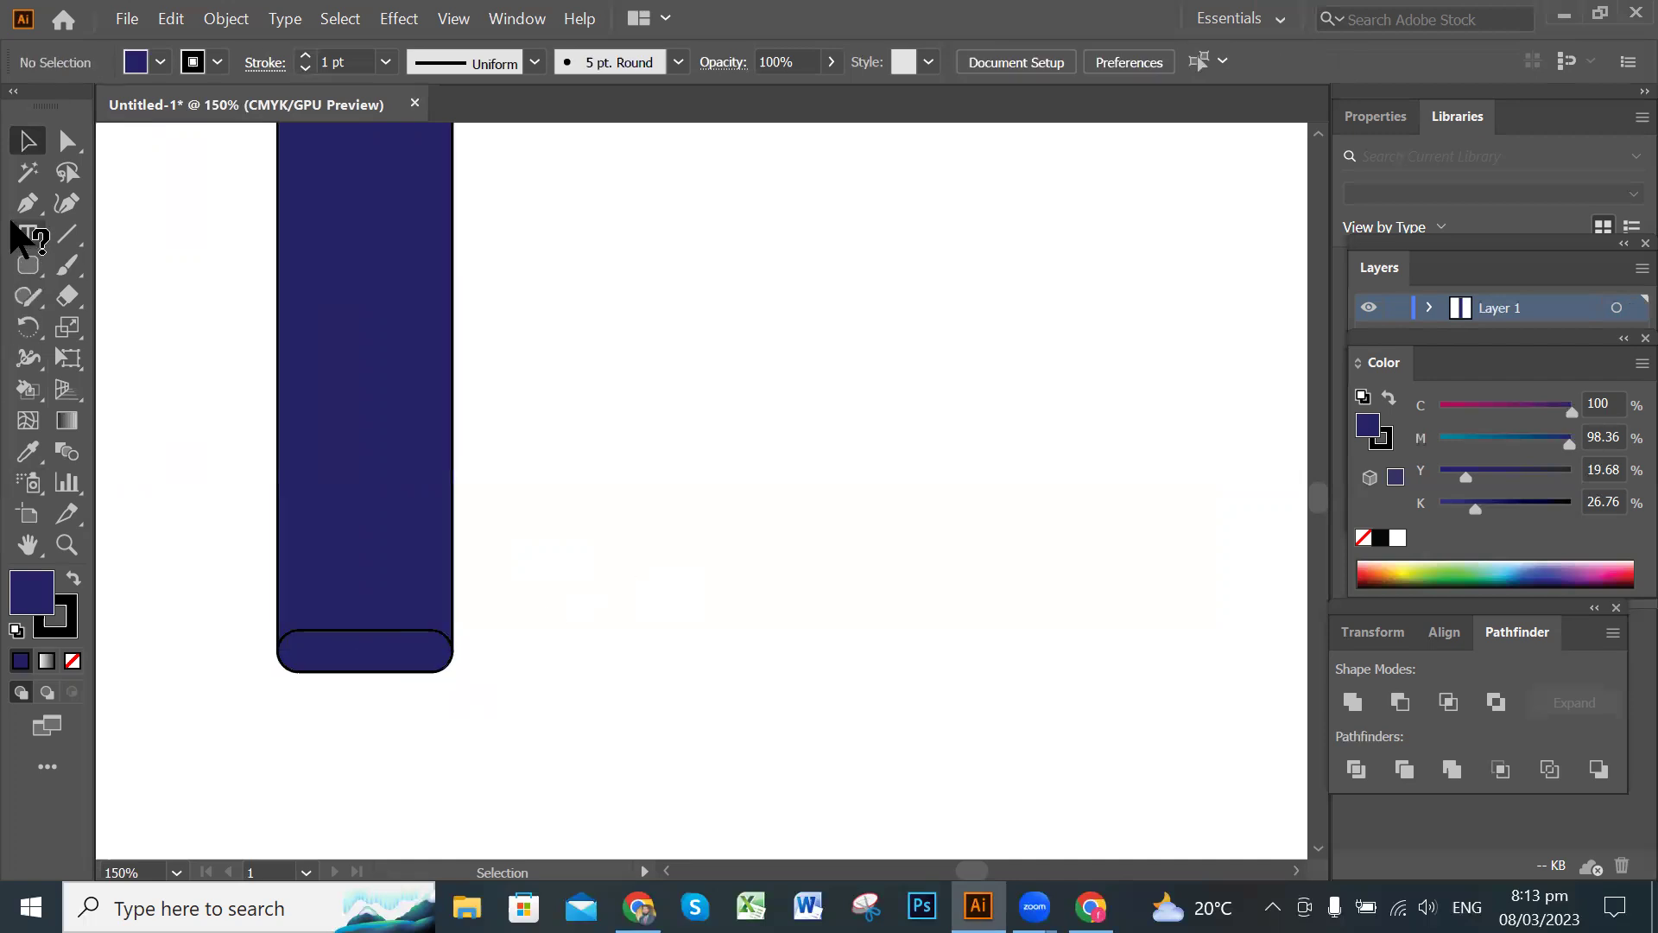
Draw a tiny circle in the empty area to the right of the blue bar with the Ellipse tool, then deselect it.
drag(26, 267, 172, 328)
drag(724, 349, 734, 359)
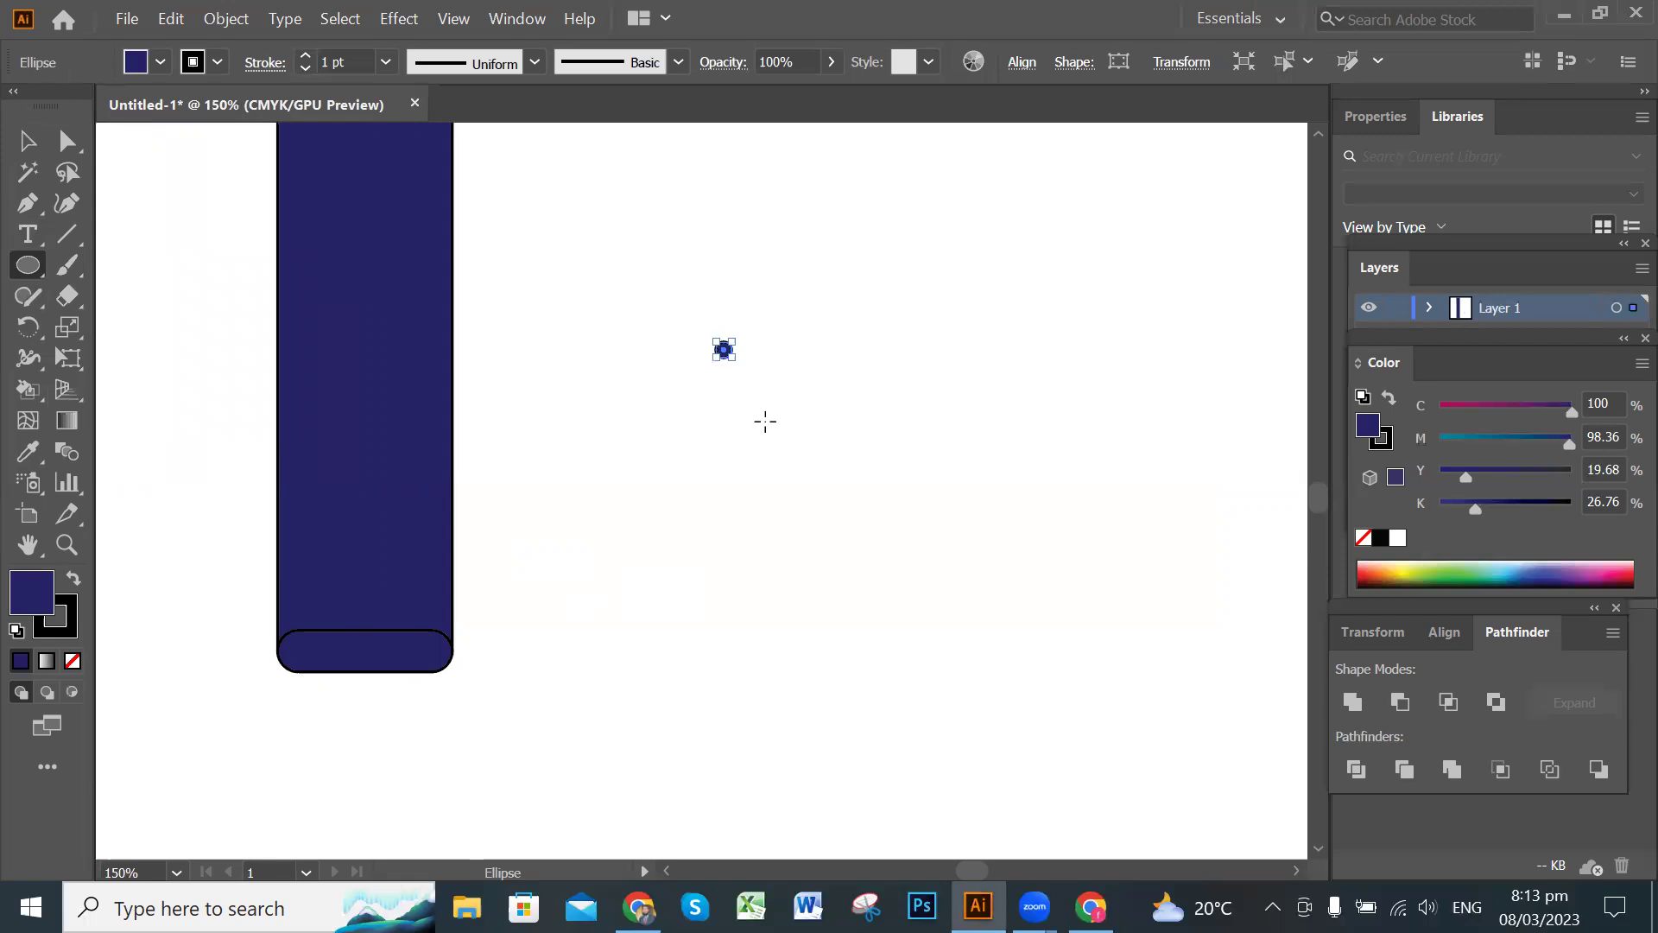
click(27, 141)
click(724, 421)
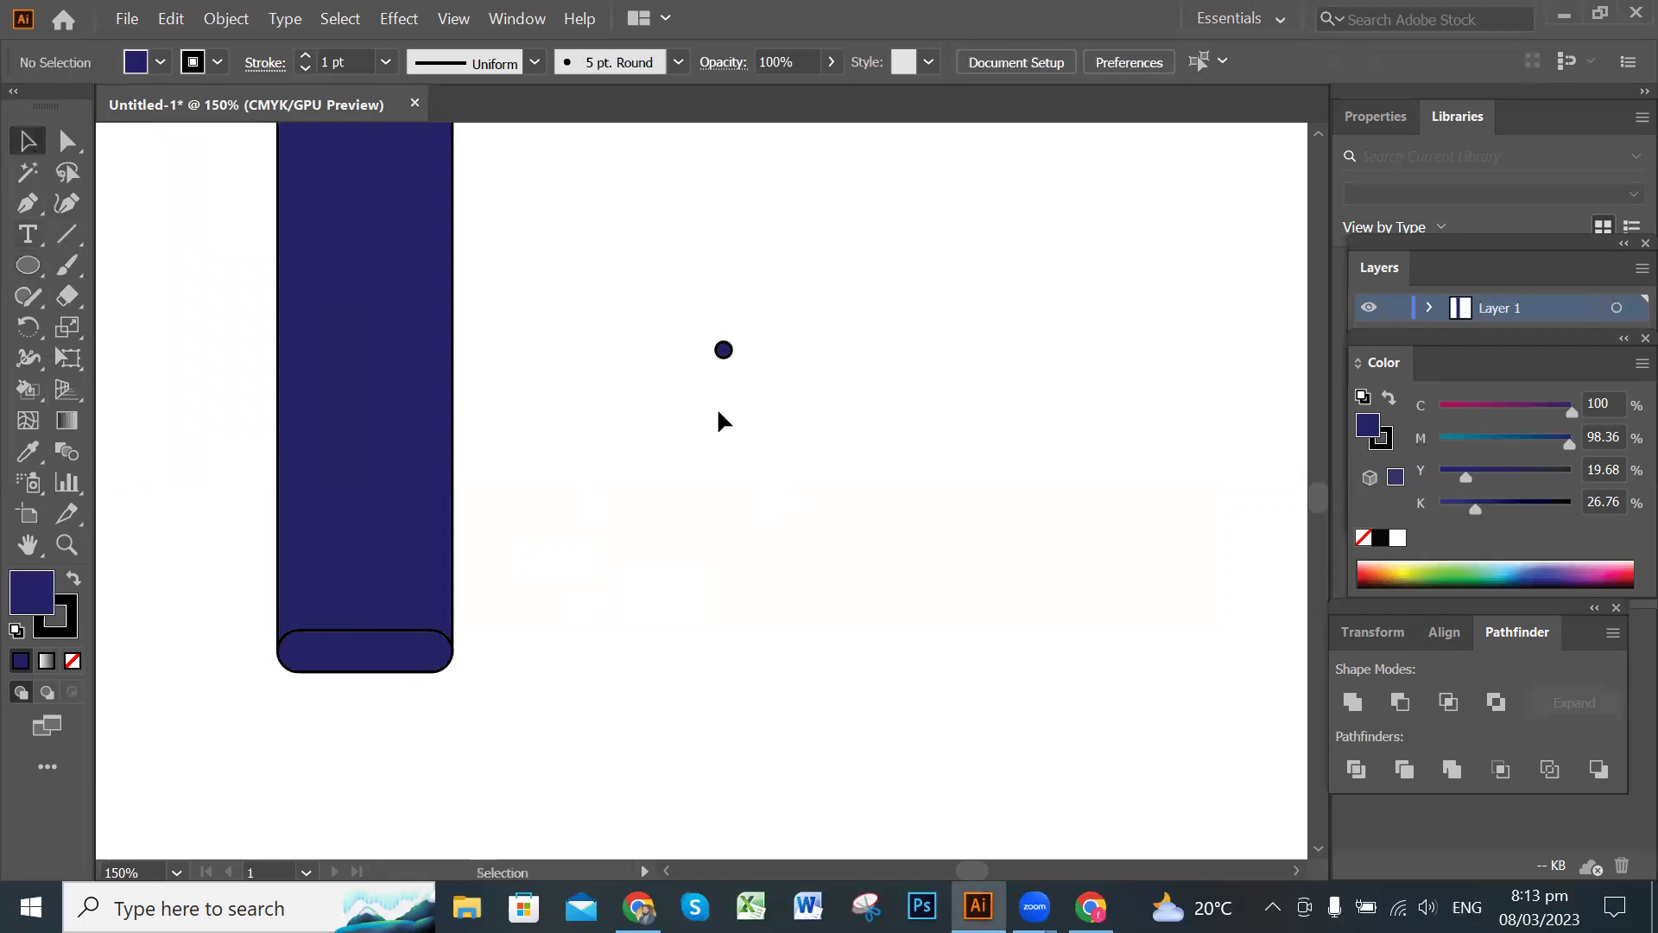
Move the tiny circle to the centre of the rounded rectangle at the bar's lower end, then deselect it.
drag(724, 354, 356, 652)
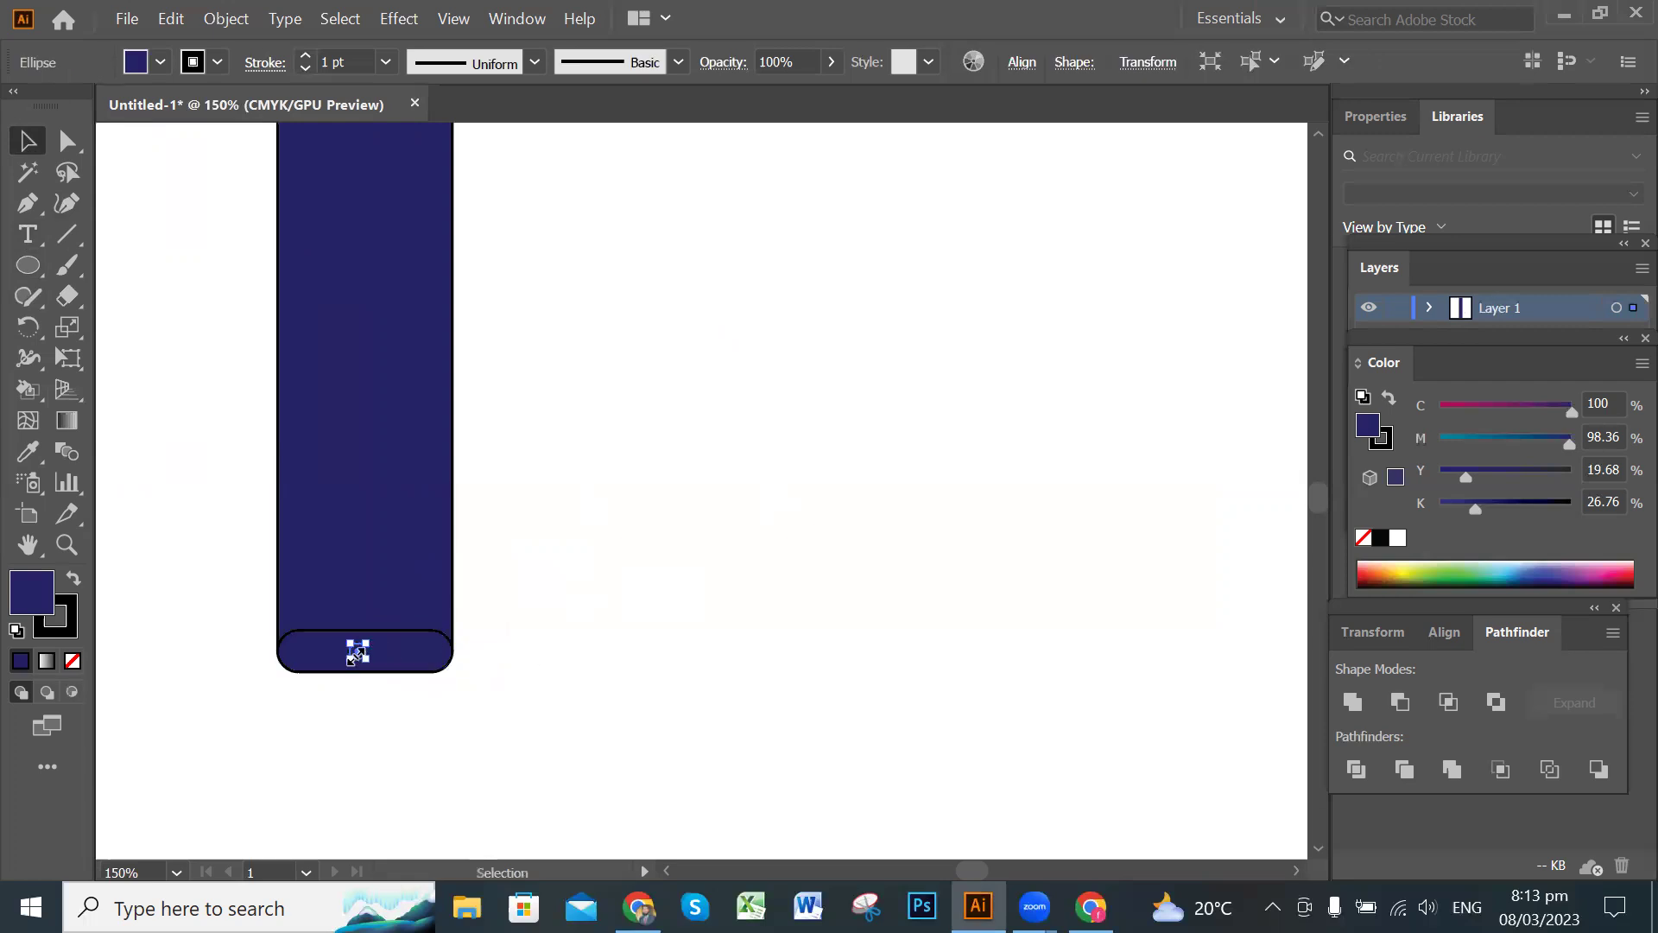
click(340, 684)
drag(362, 653, 367, 655)
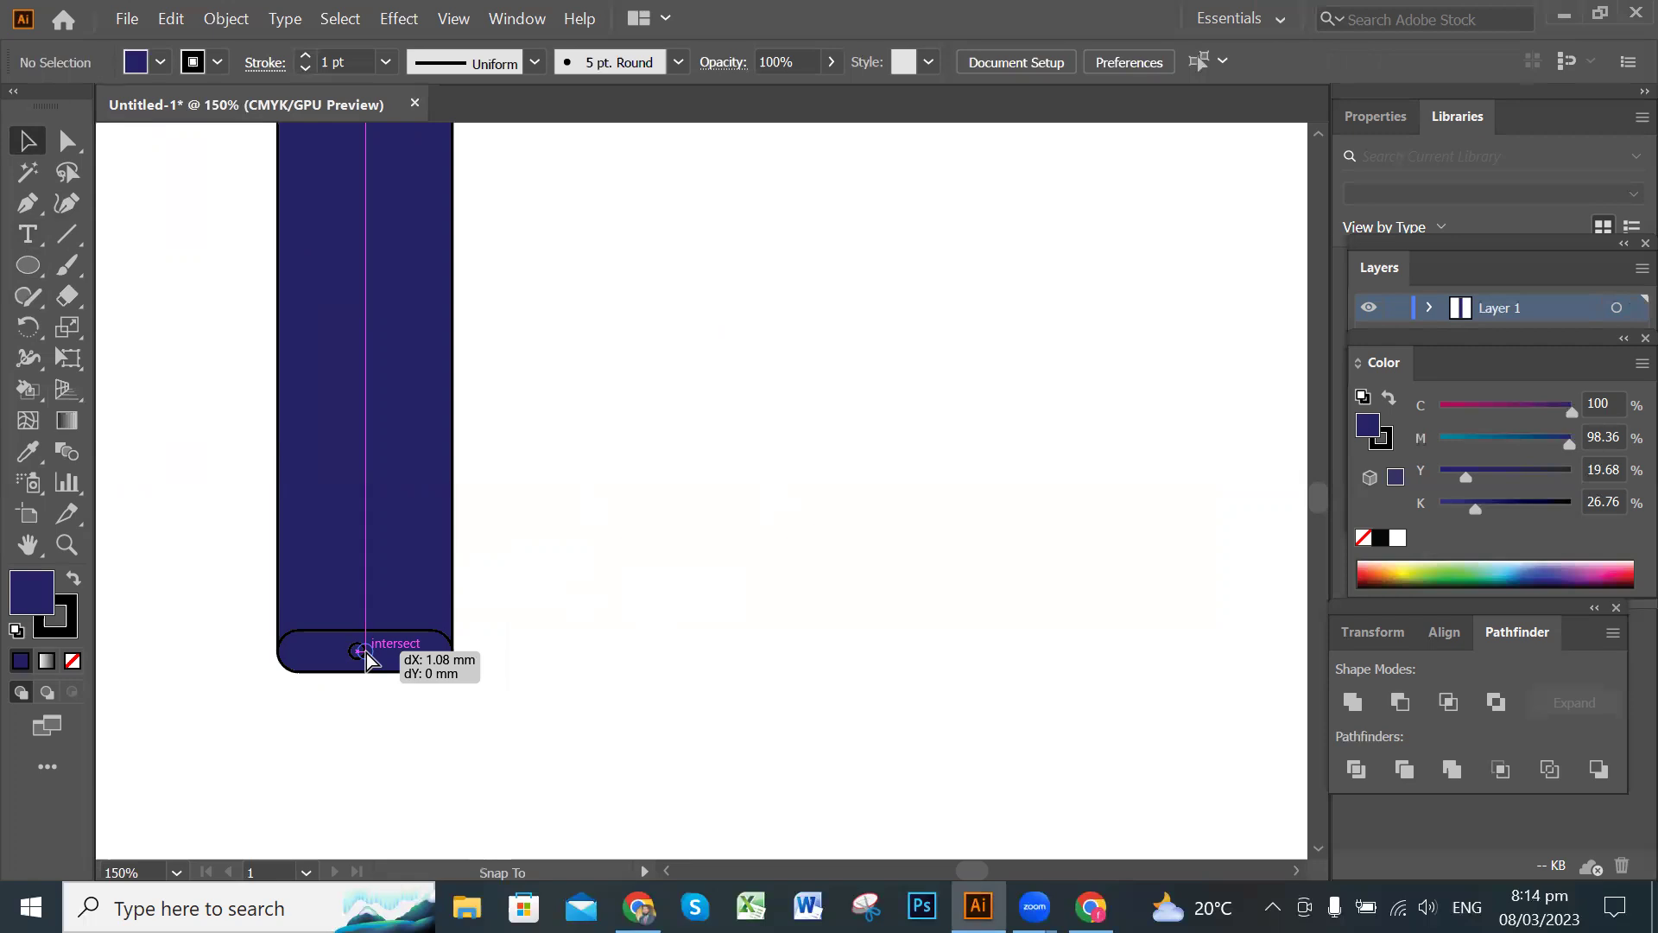
drag(366, 653, 366, 653)
click(608, 594)
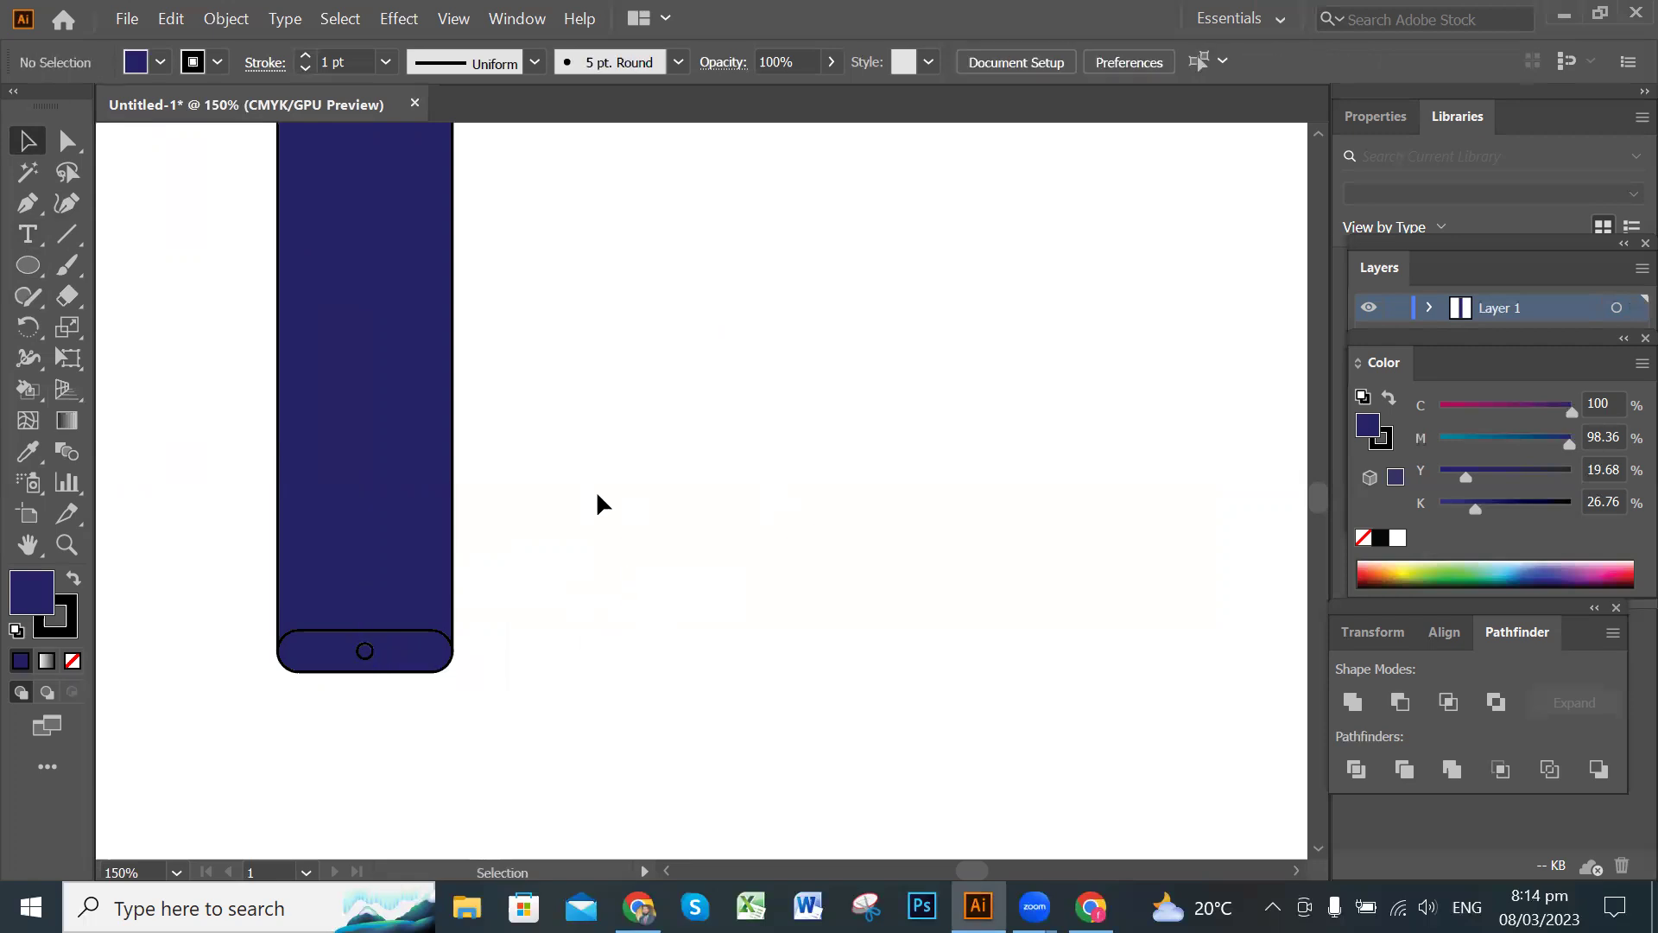
click(365, 653)
click(663, 533)
Select the bar together with its rounded end and circle, move them down towards the artboard's lower edge, and deselect.
scroll(725, 479, down, 4)
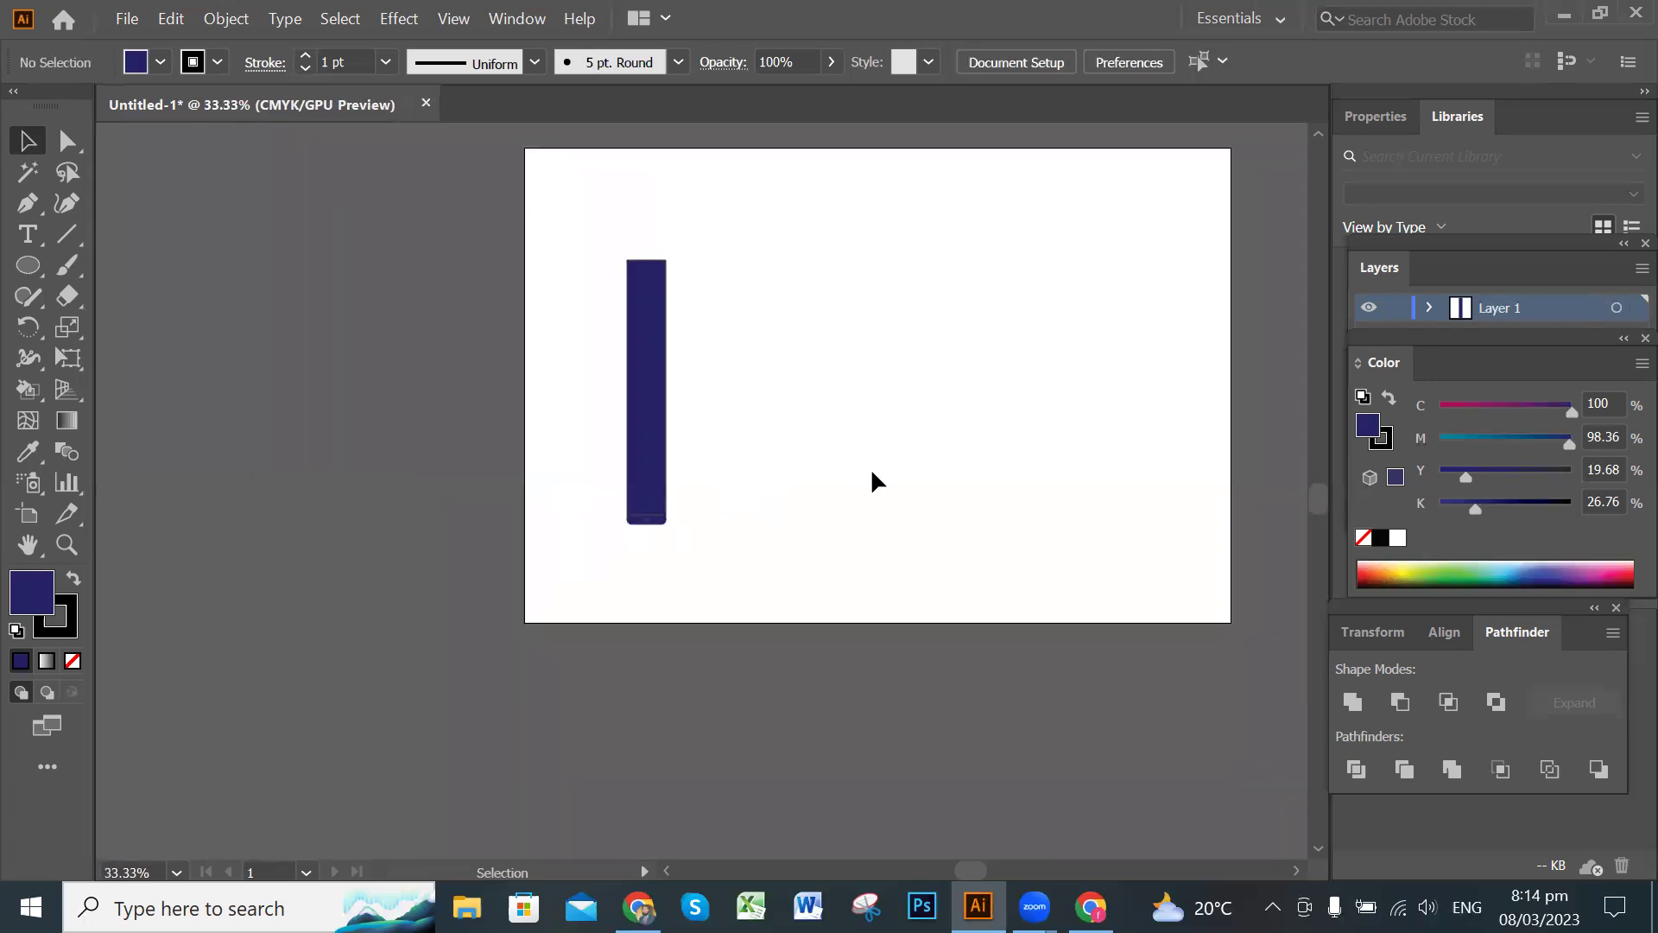
scroll(854, 469, up, 1)
drag(889, 362, 723, 471)
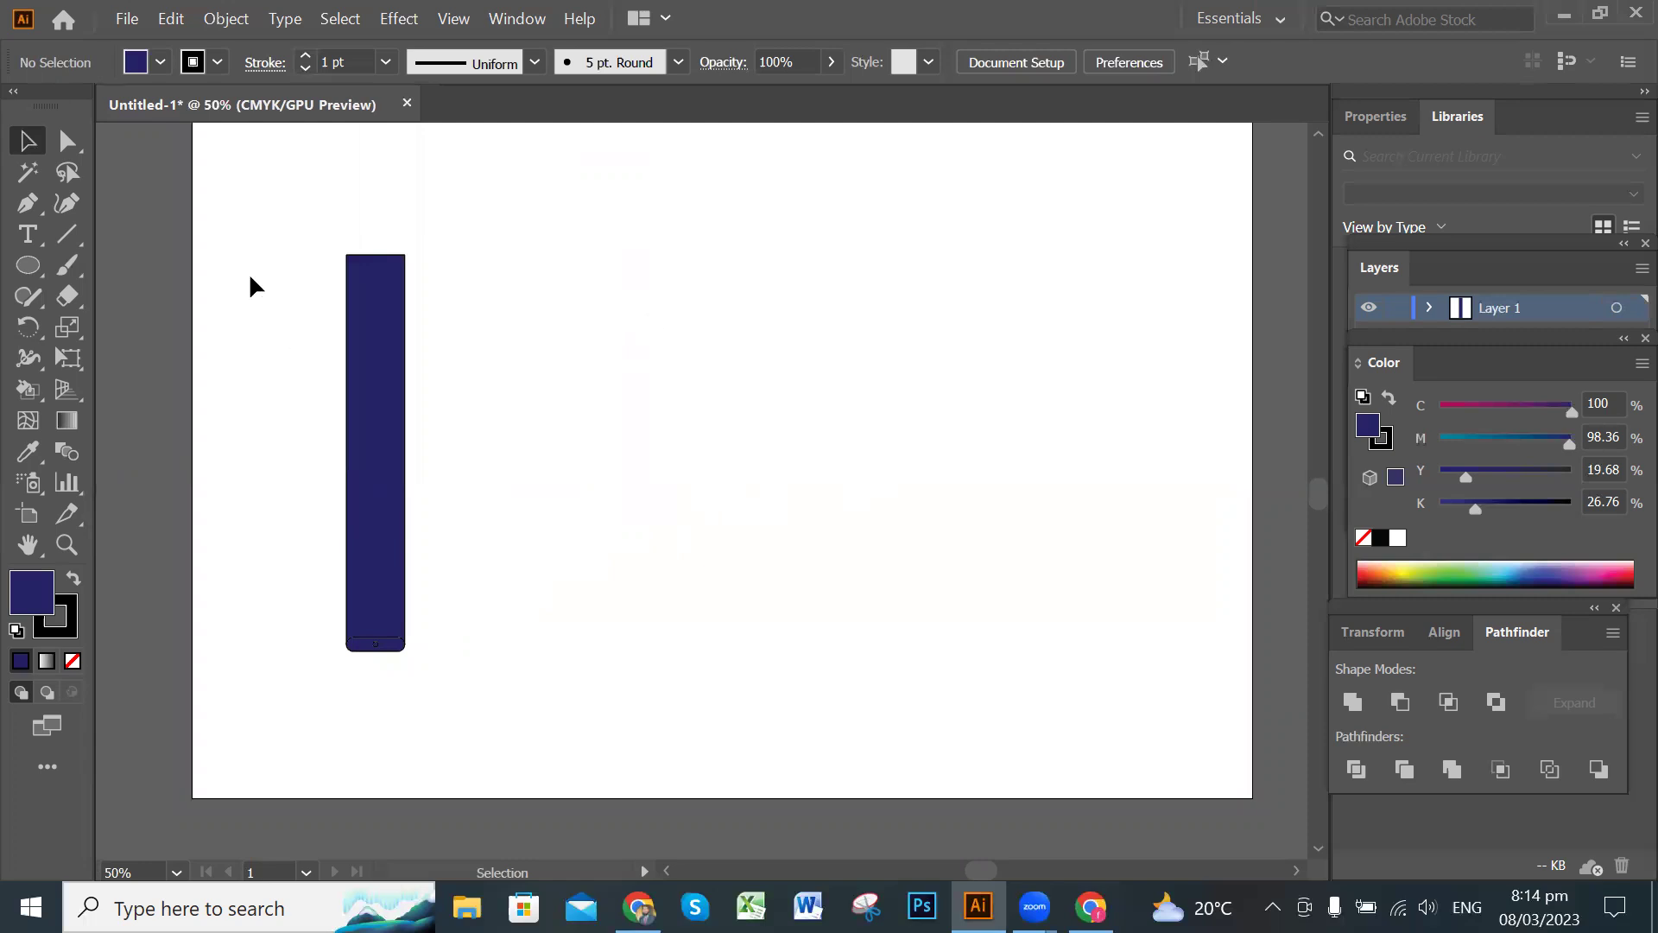
drag(427, 661, 455, 682)
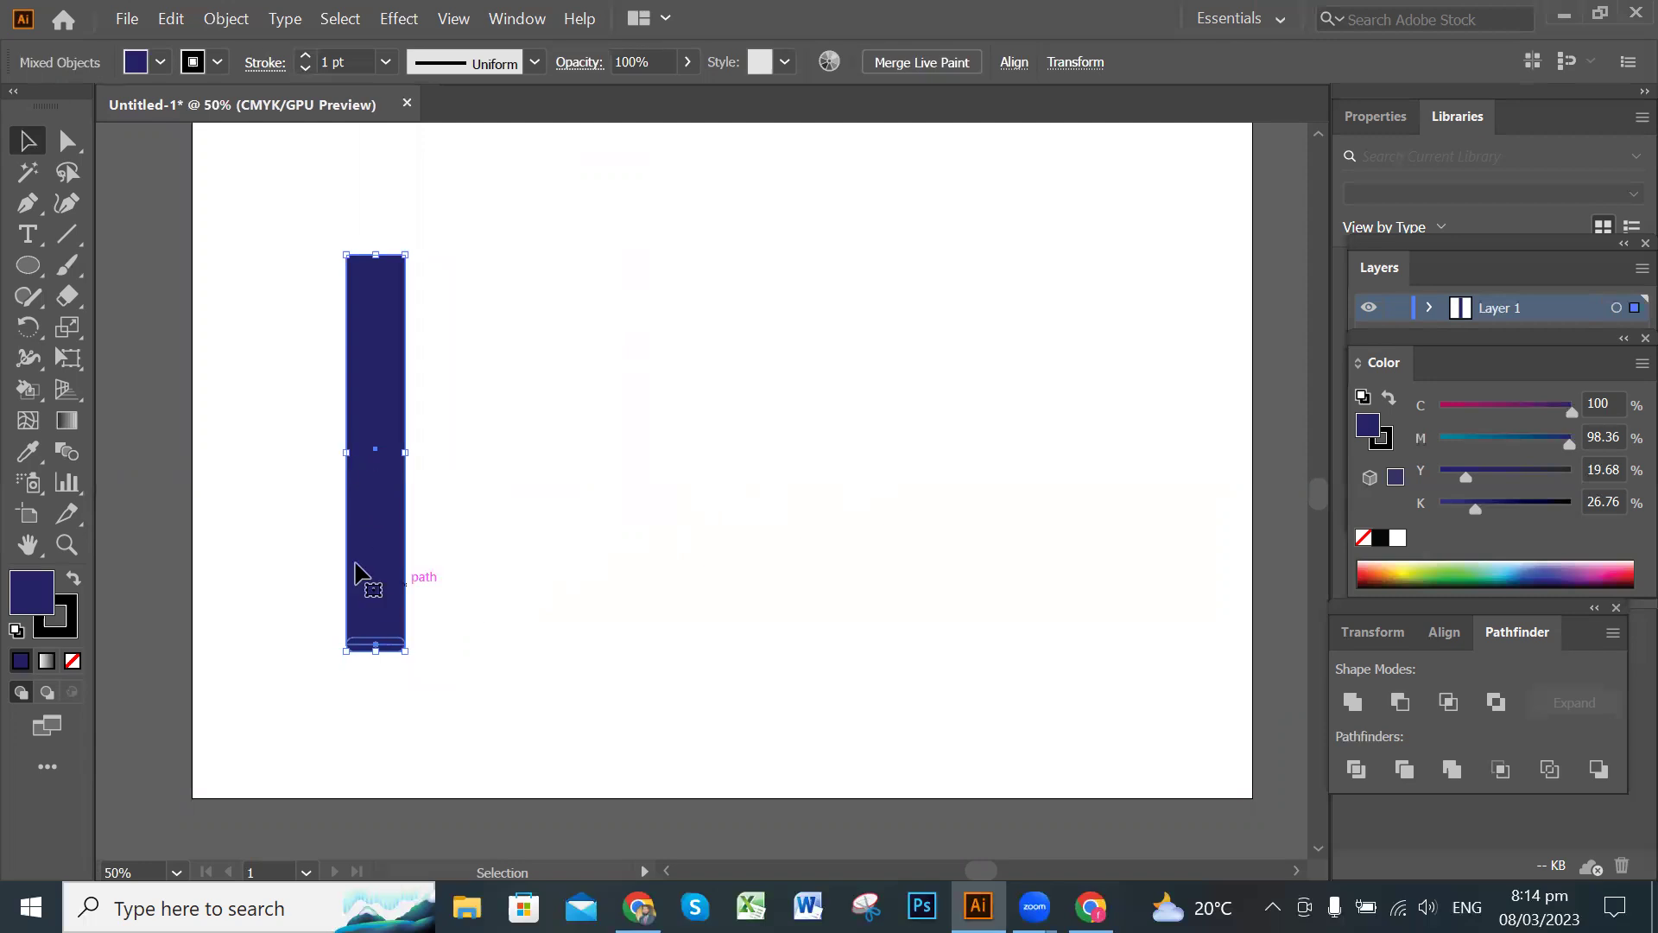
drag(390, 553, 388, 619)
click(522, 646)
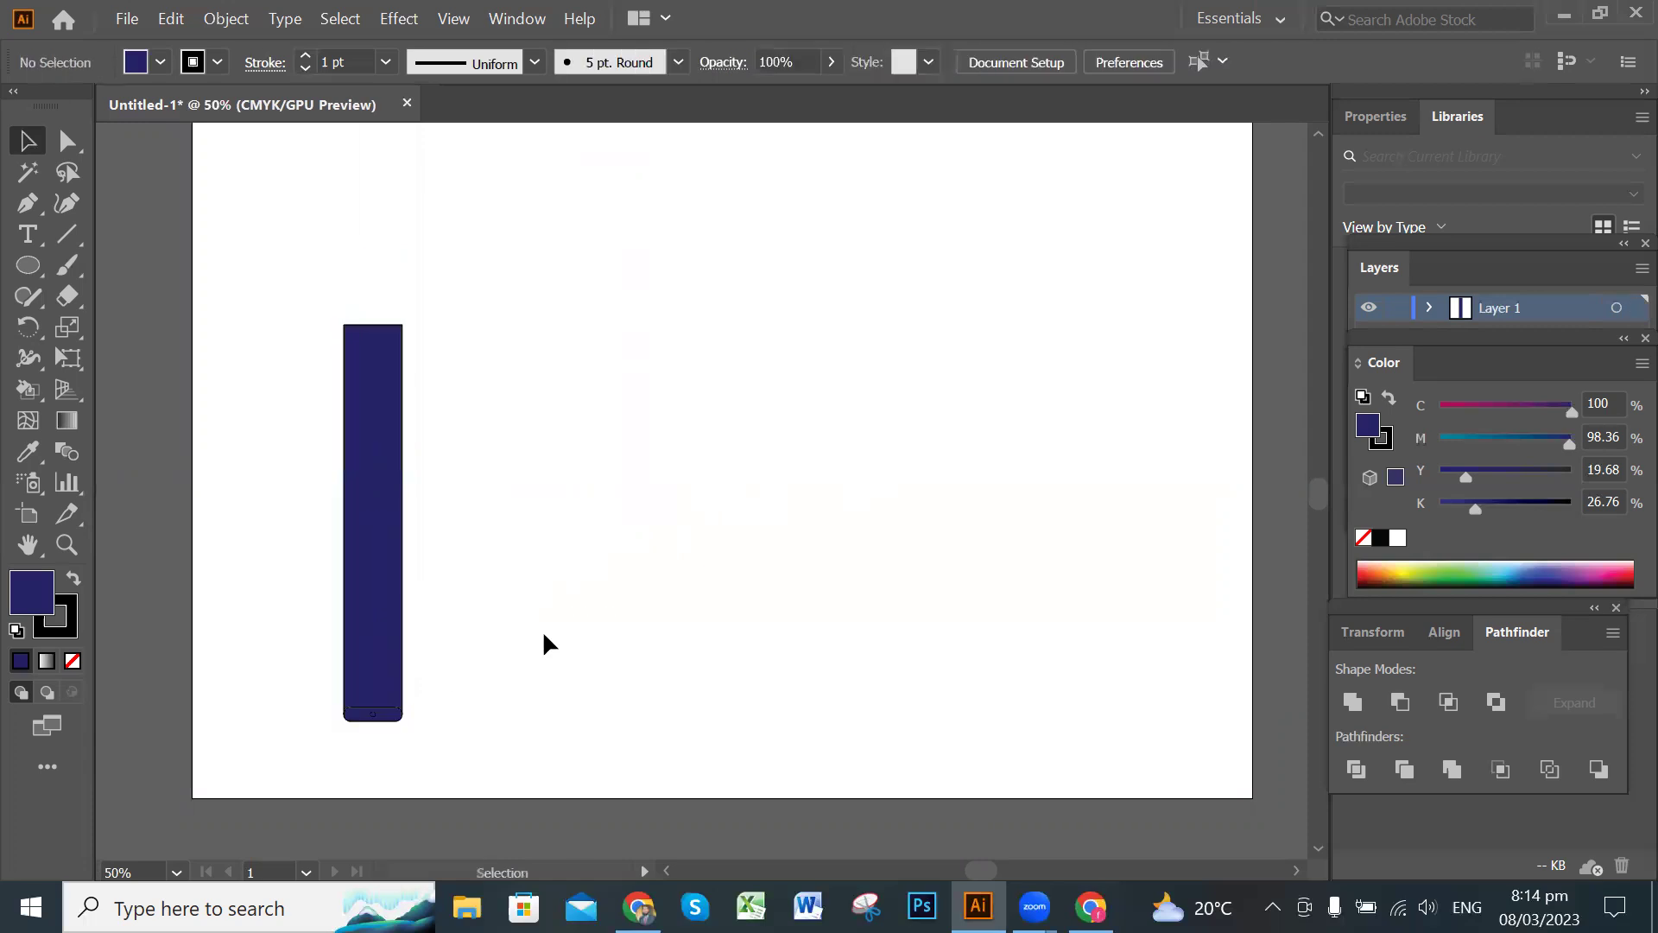
drag(366, 551, 515, 552)
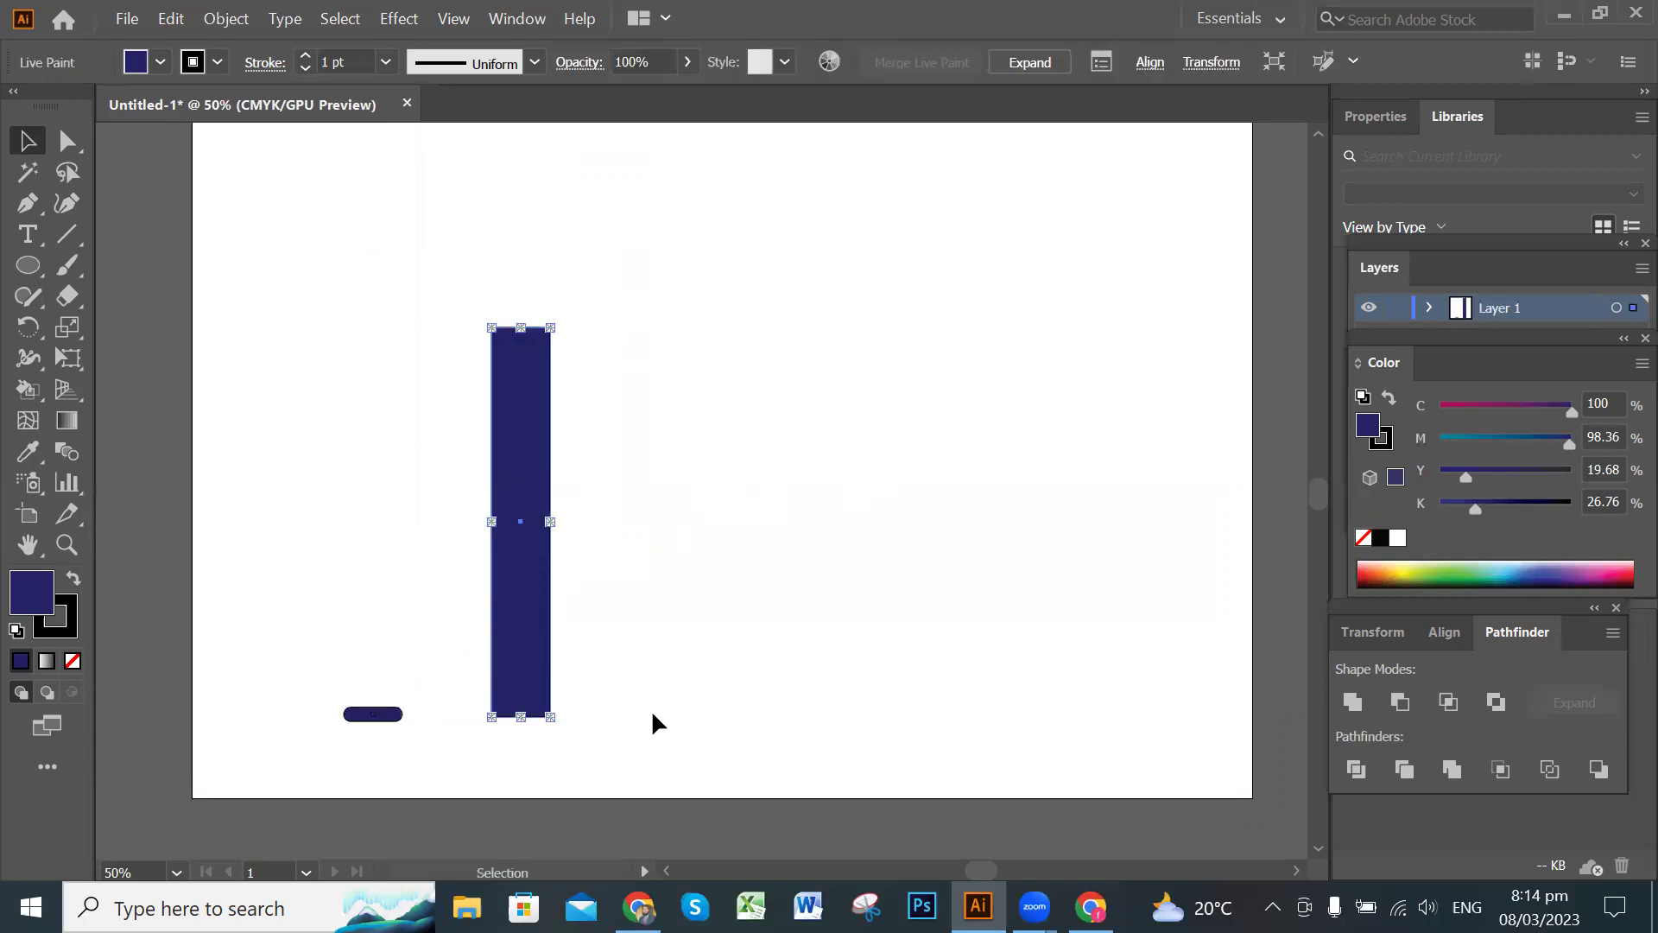
key(a)
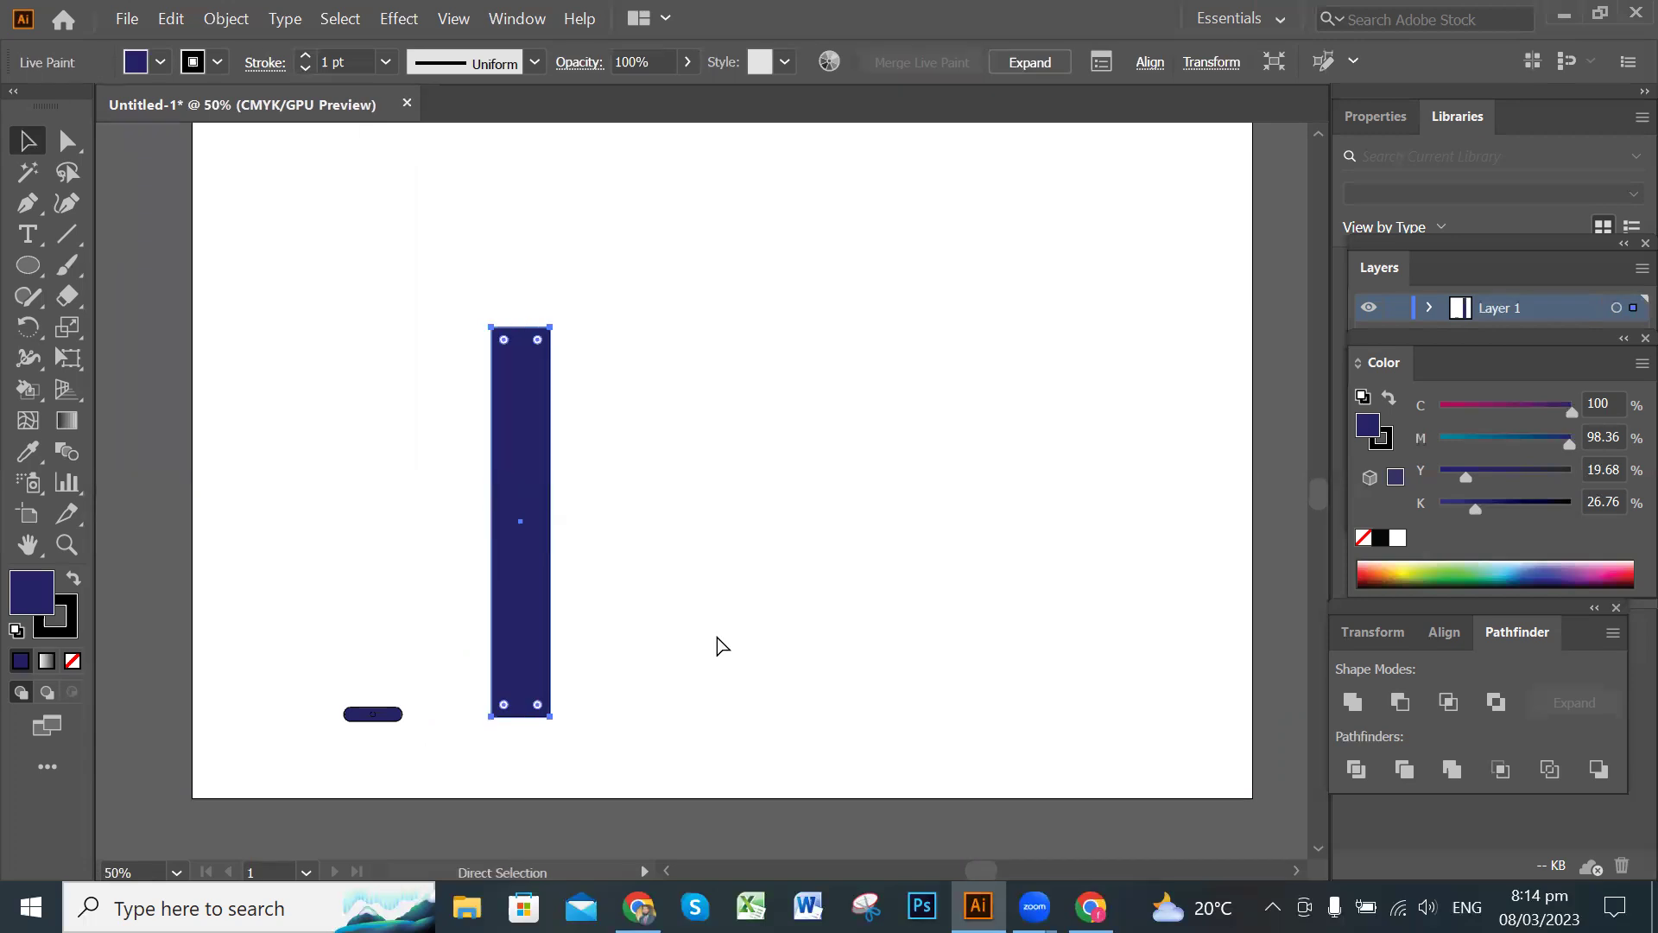
drag(537, 688, 419, 681)
click(420, 687)
key(v)
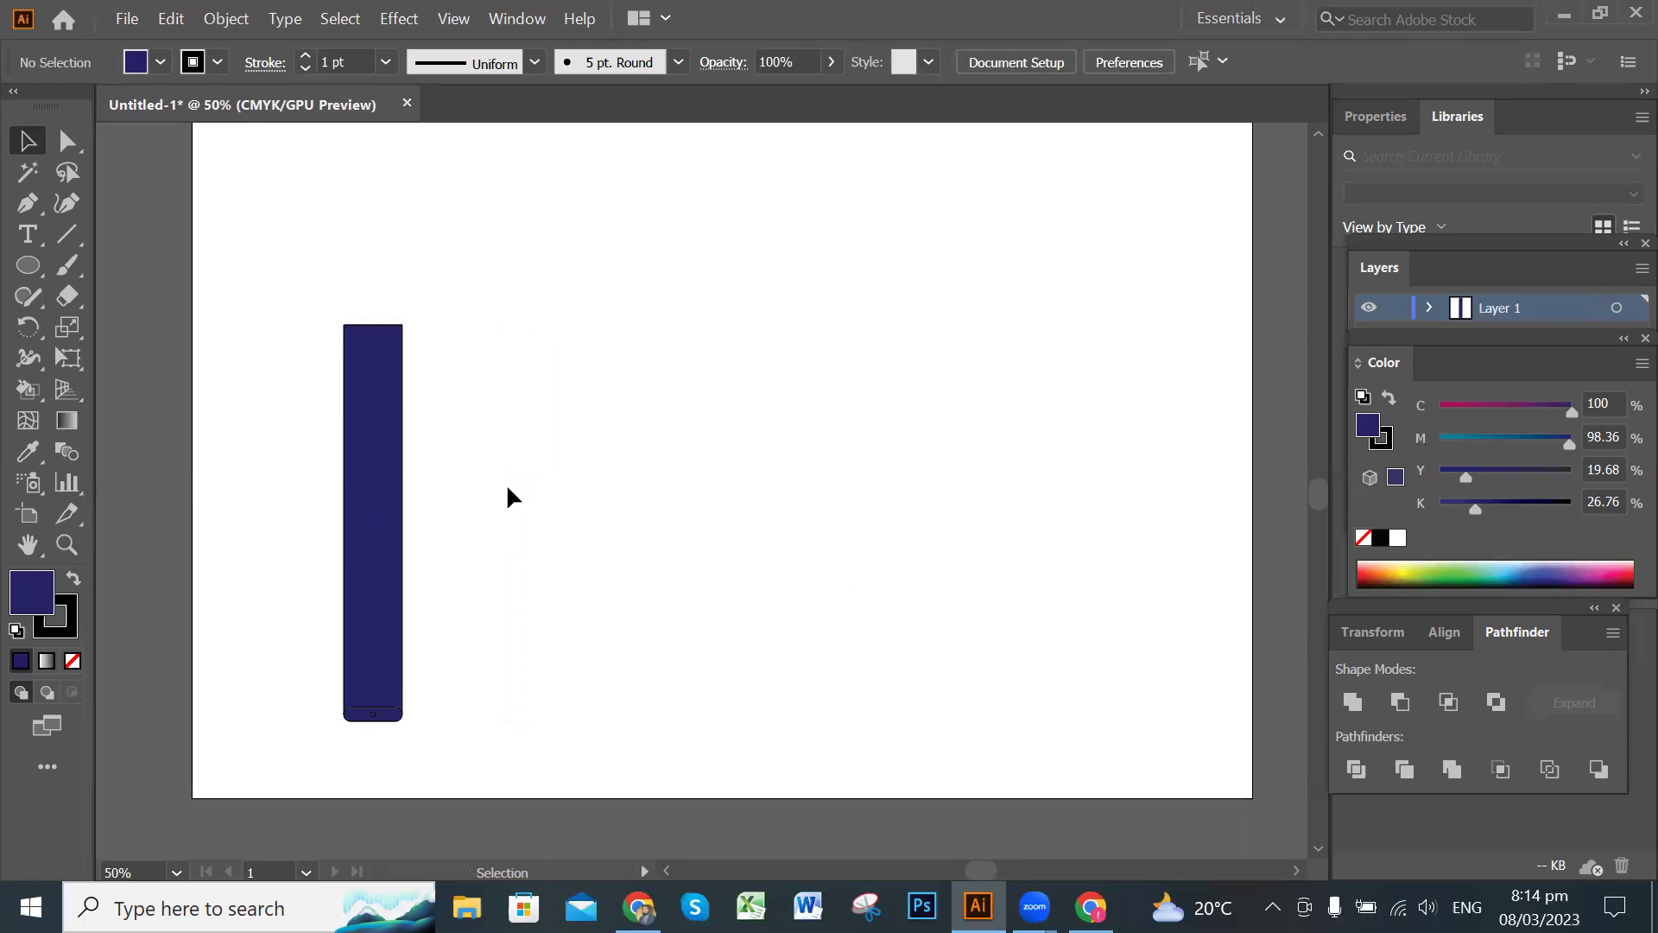
Draw a shorter vertical rectangle about as wide as the blue bar, place it directly on the bar's upper end, and deselect it.
scroll(281, 293, up, 1)
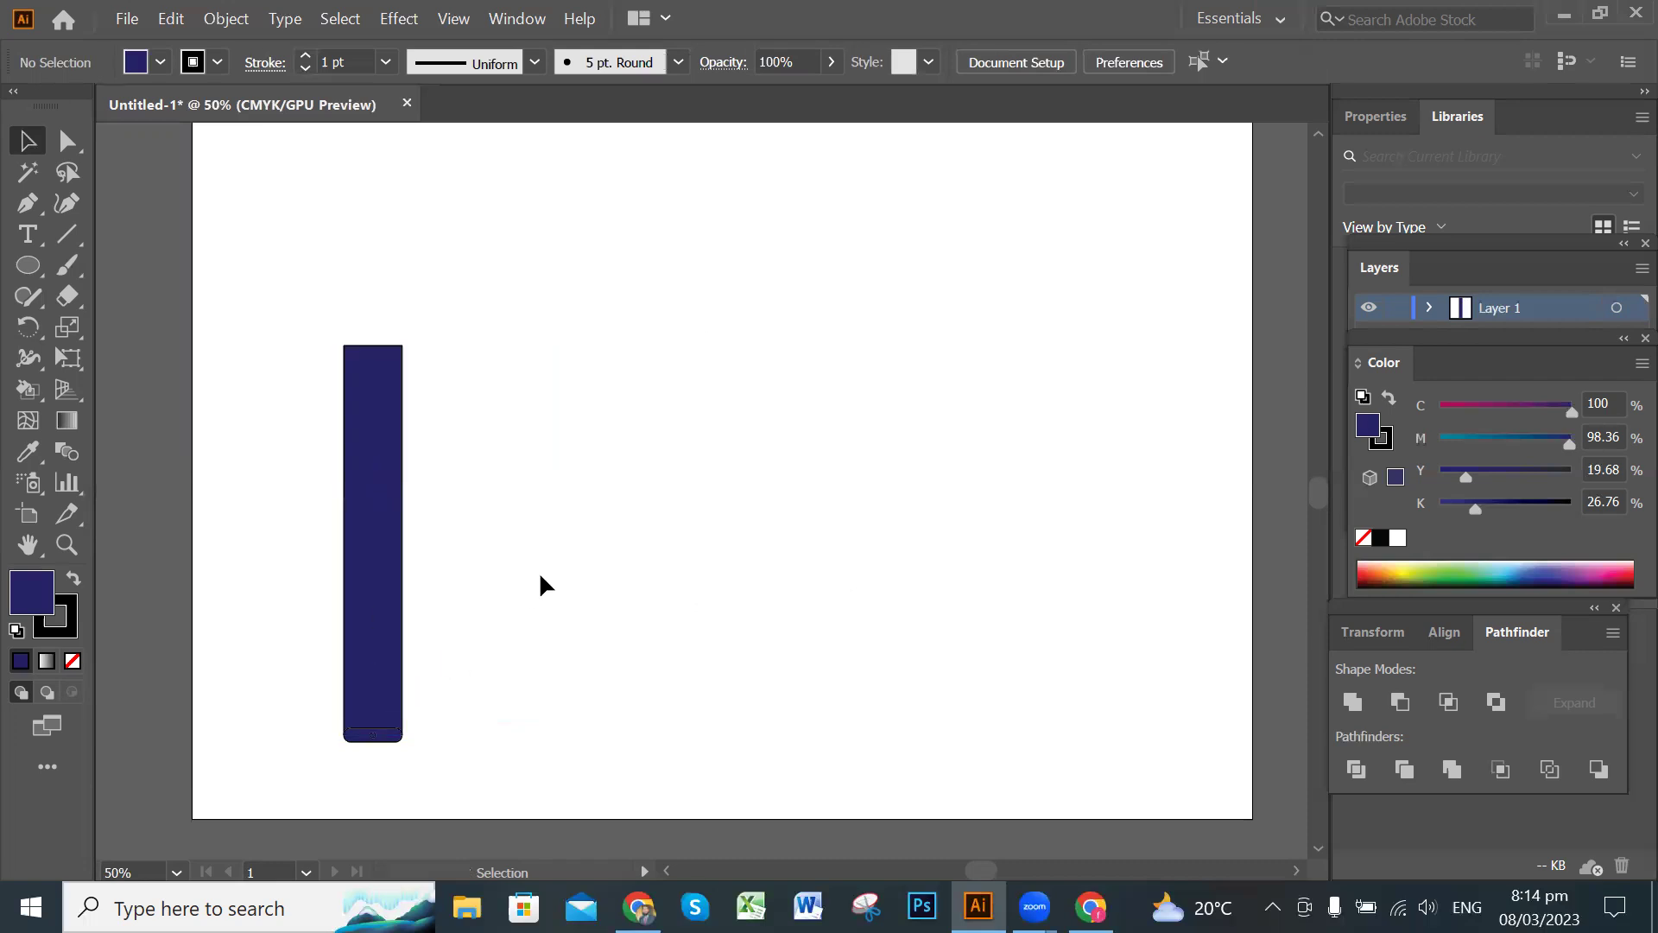
click(34, 267)
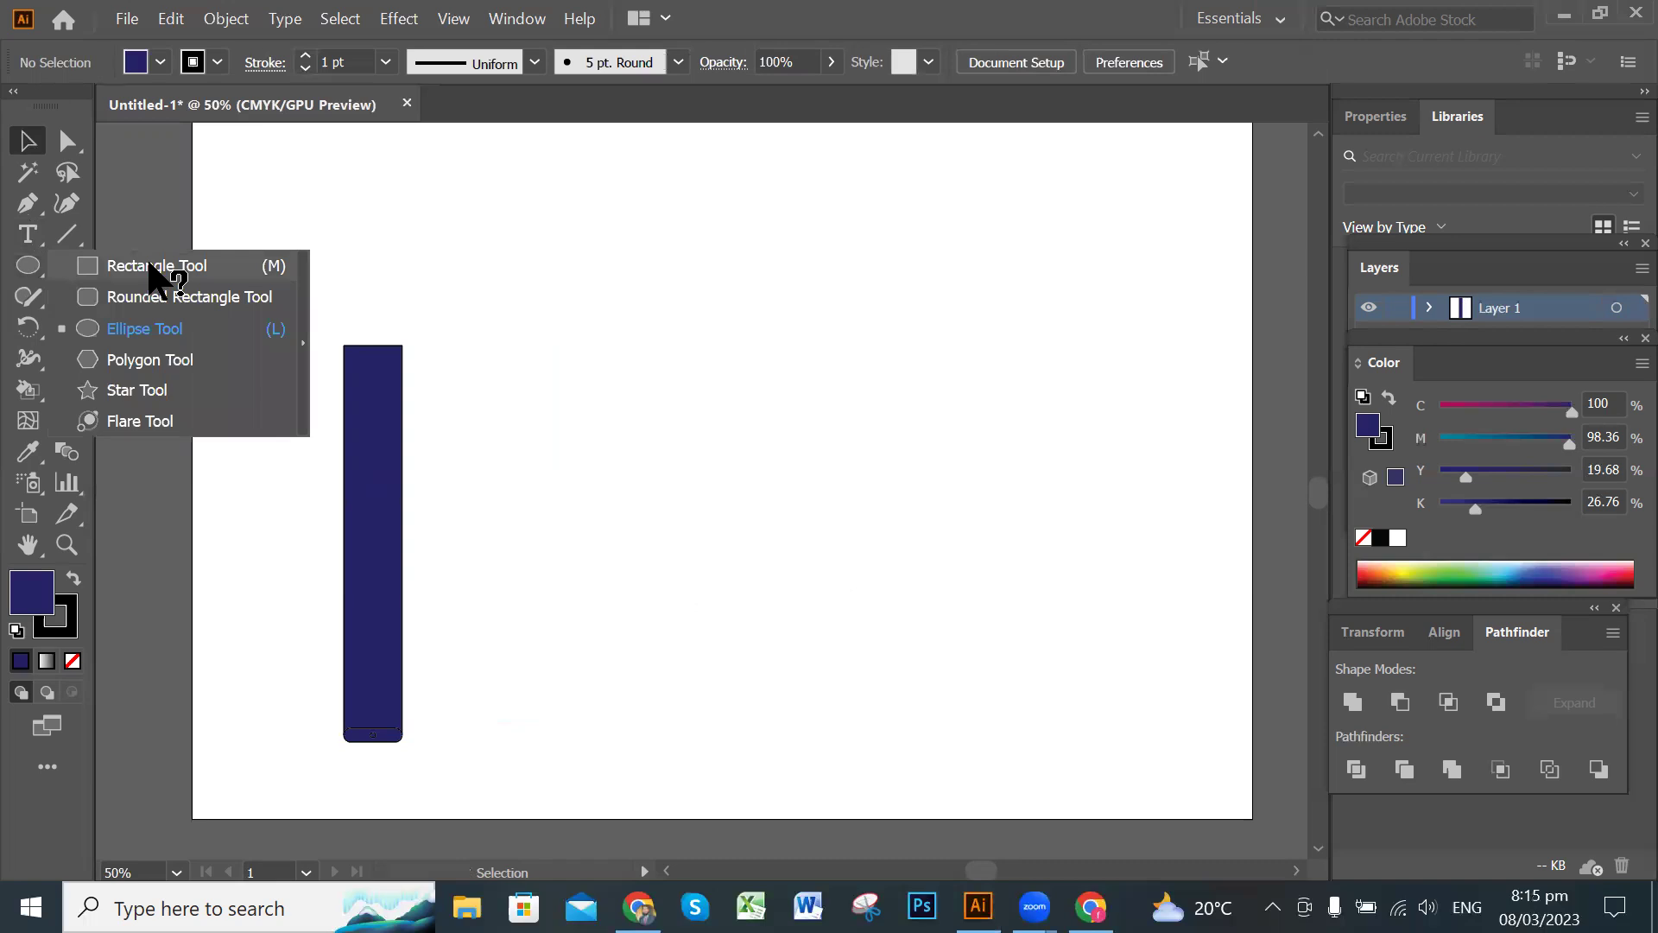
click(154, 268)
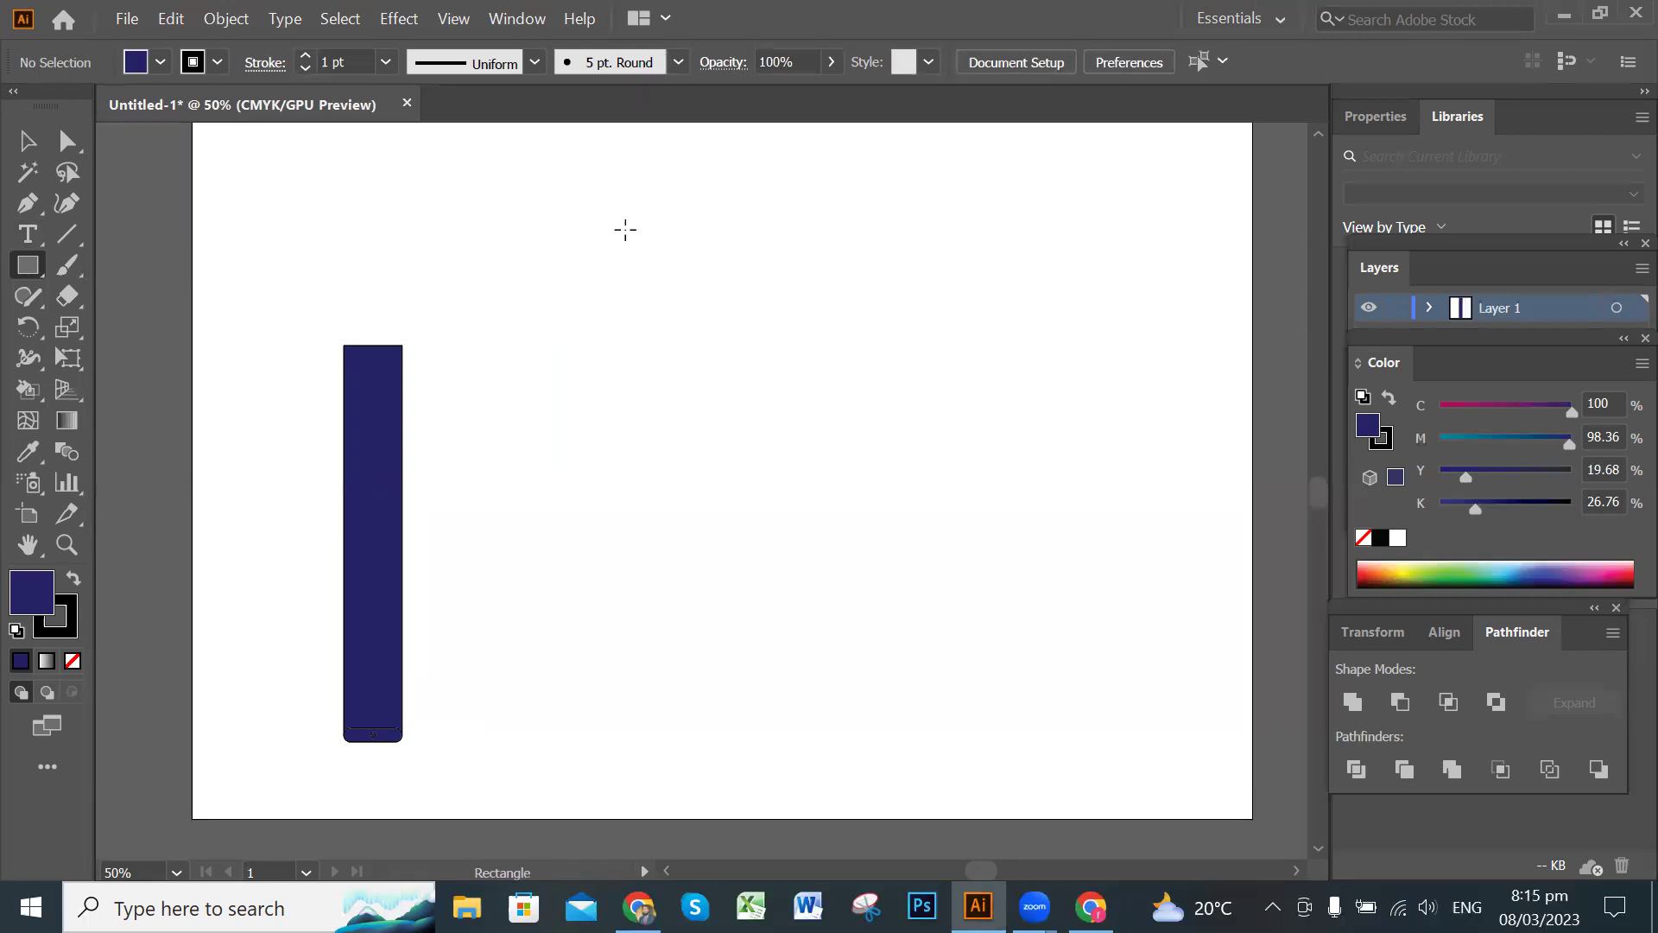
drag(625, 229, 682, 401)
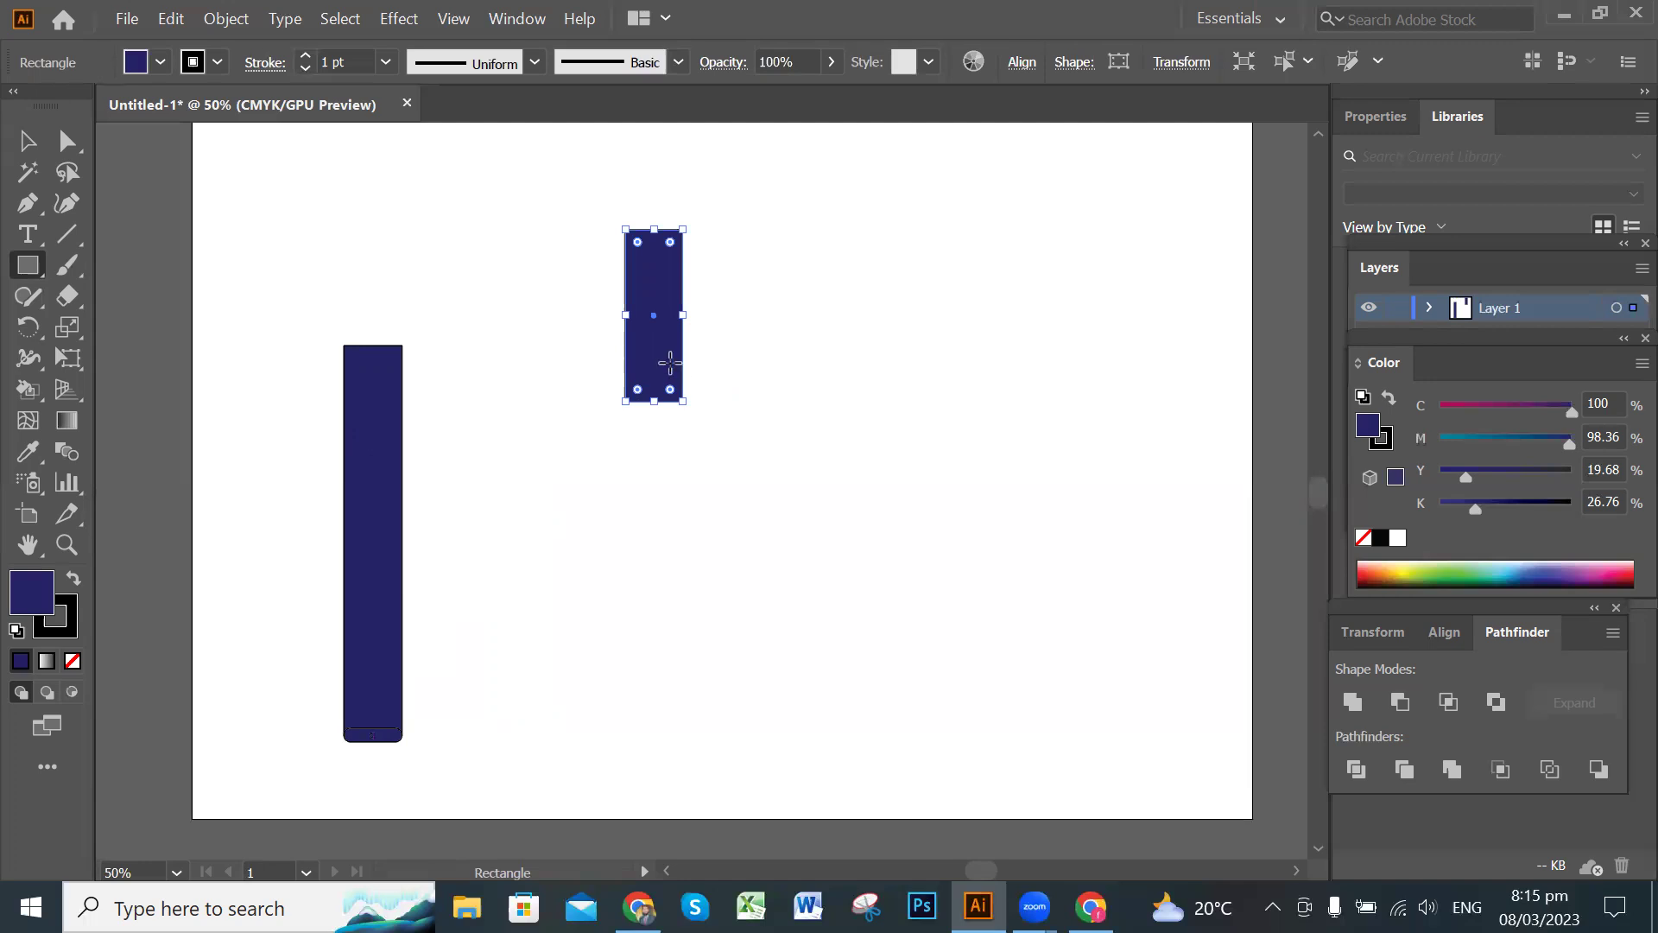
click(28, 140)
drag(659, 349, 378, 289)
click(516, 393)
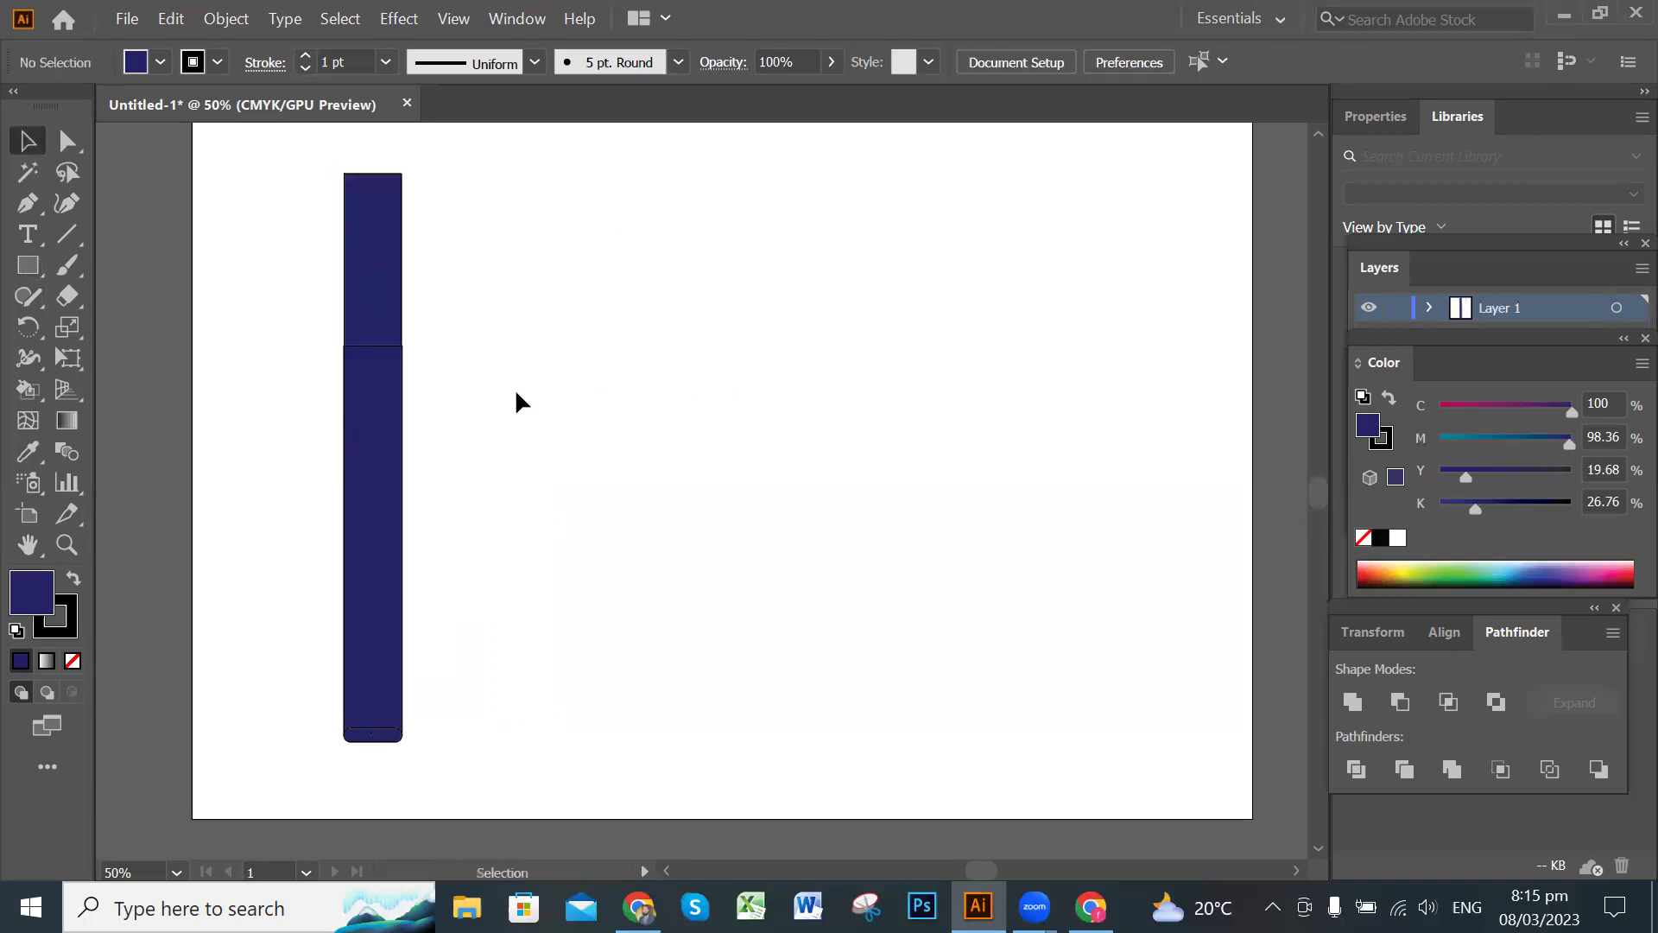
Nudge the short rectangle sideways to line up its edges with the blue bar below it, then deselect it.
click(395, 281)
drag(405, 261, 399, 316)
click(470, 381)
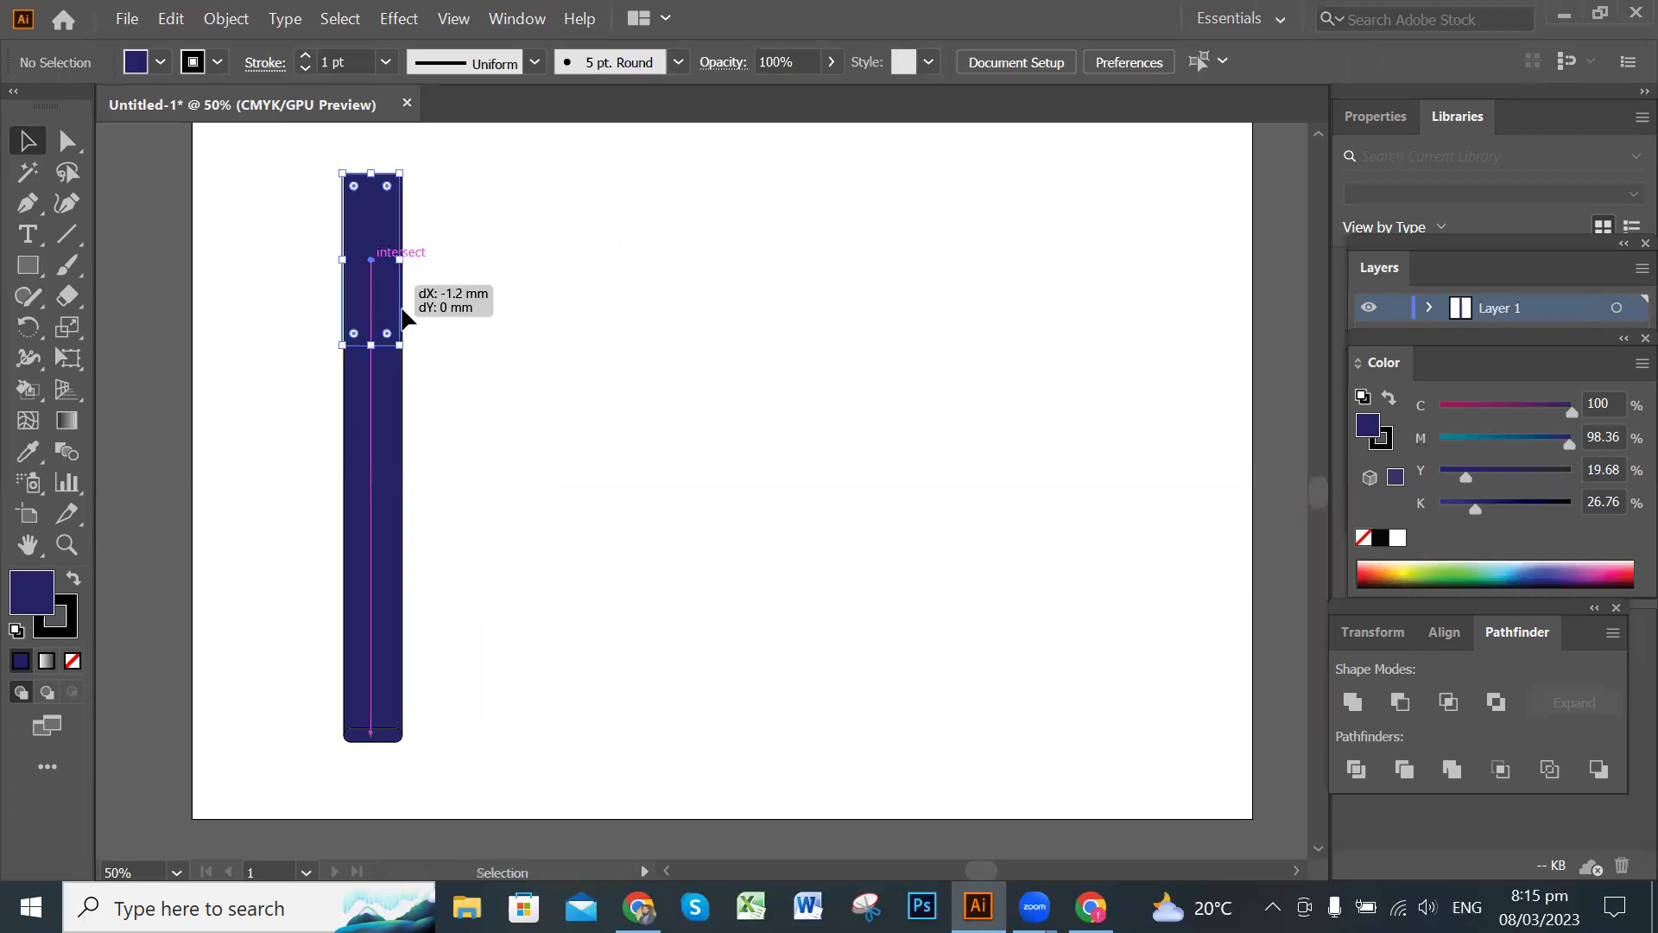
click(480, 345)
click(374, 289)
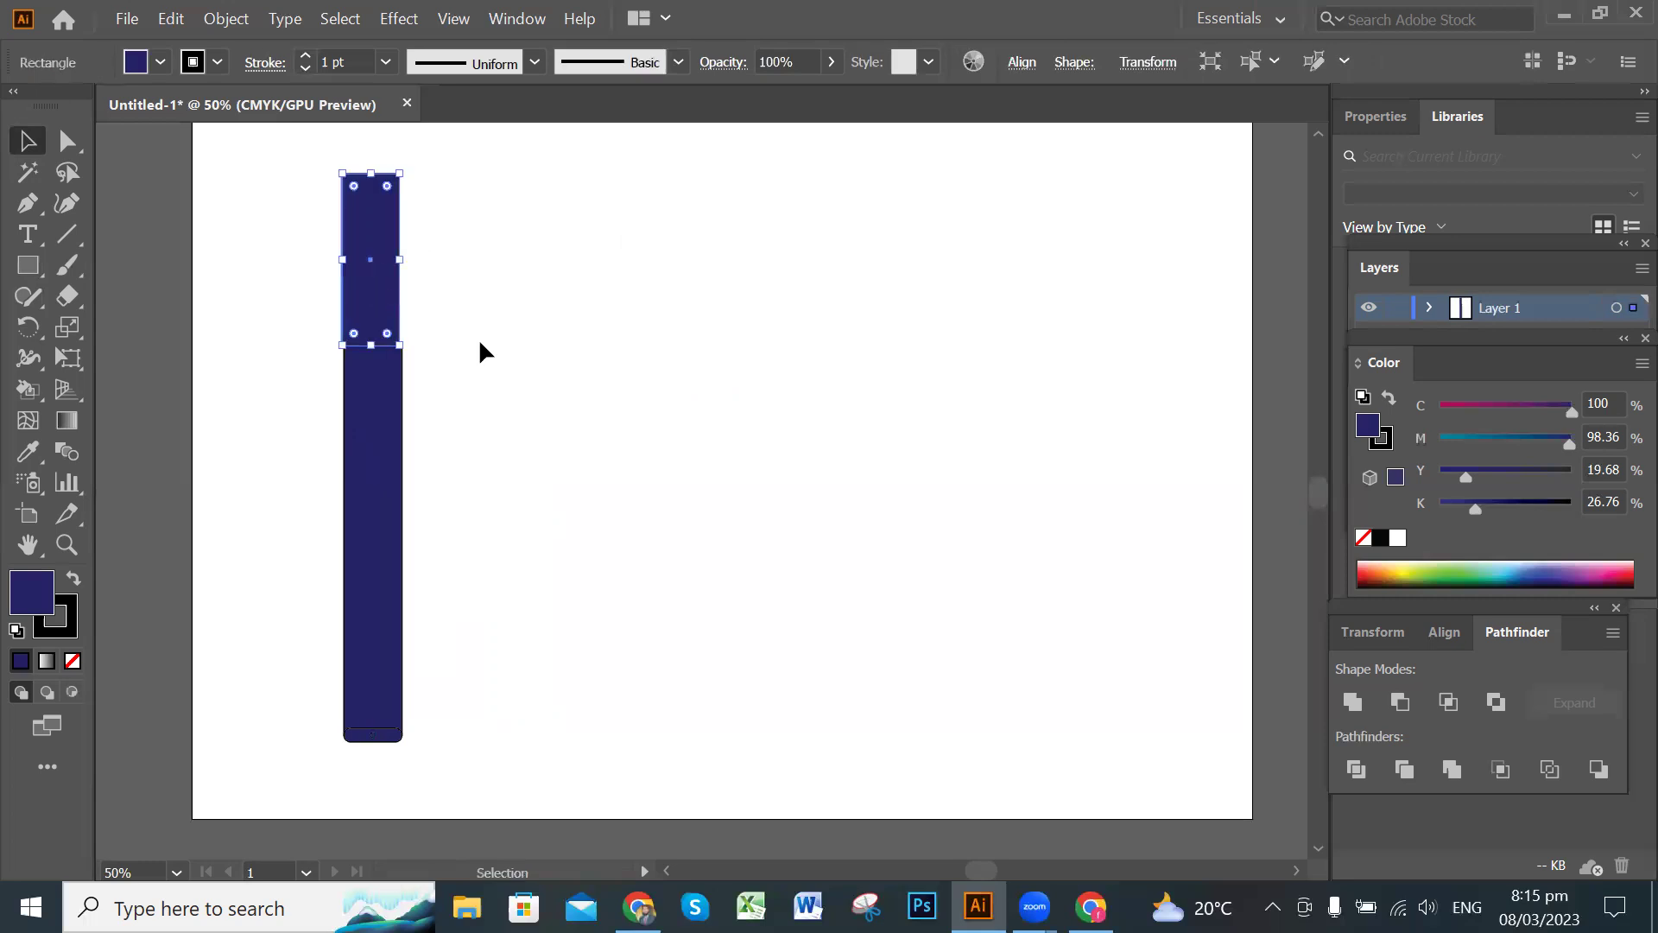
key(Right)
key(Right)
key(Right)
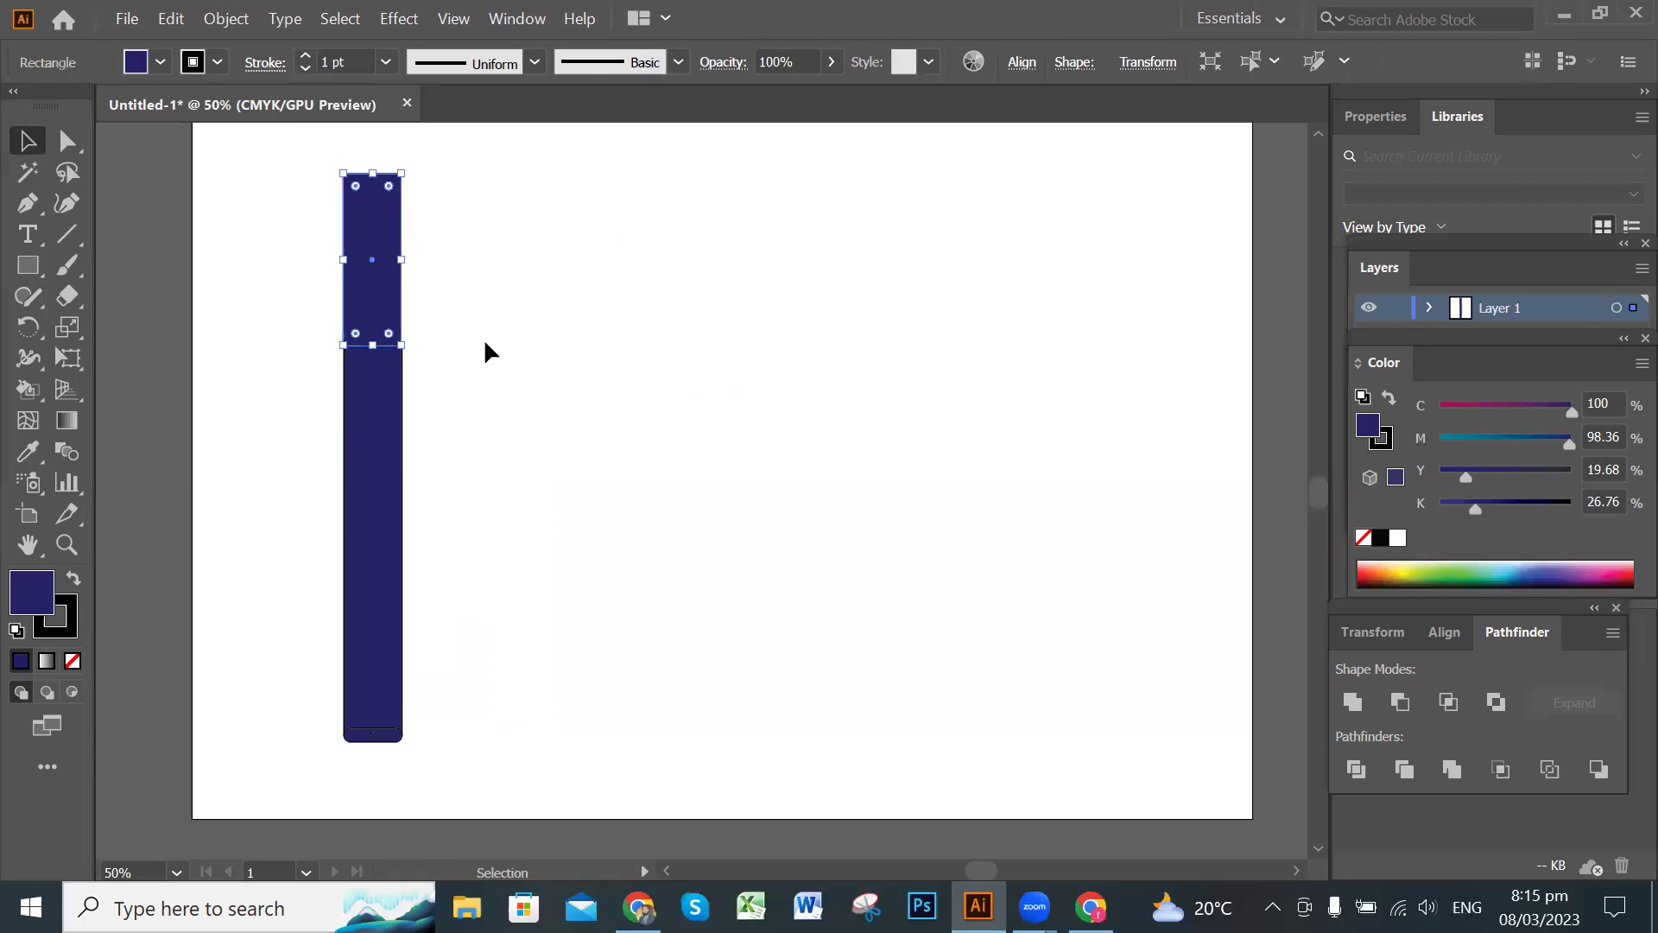
click(670, 316)
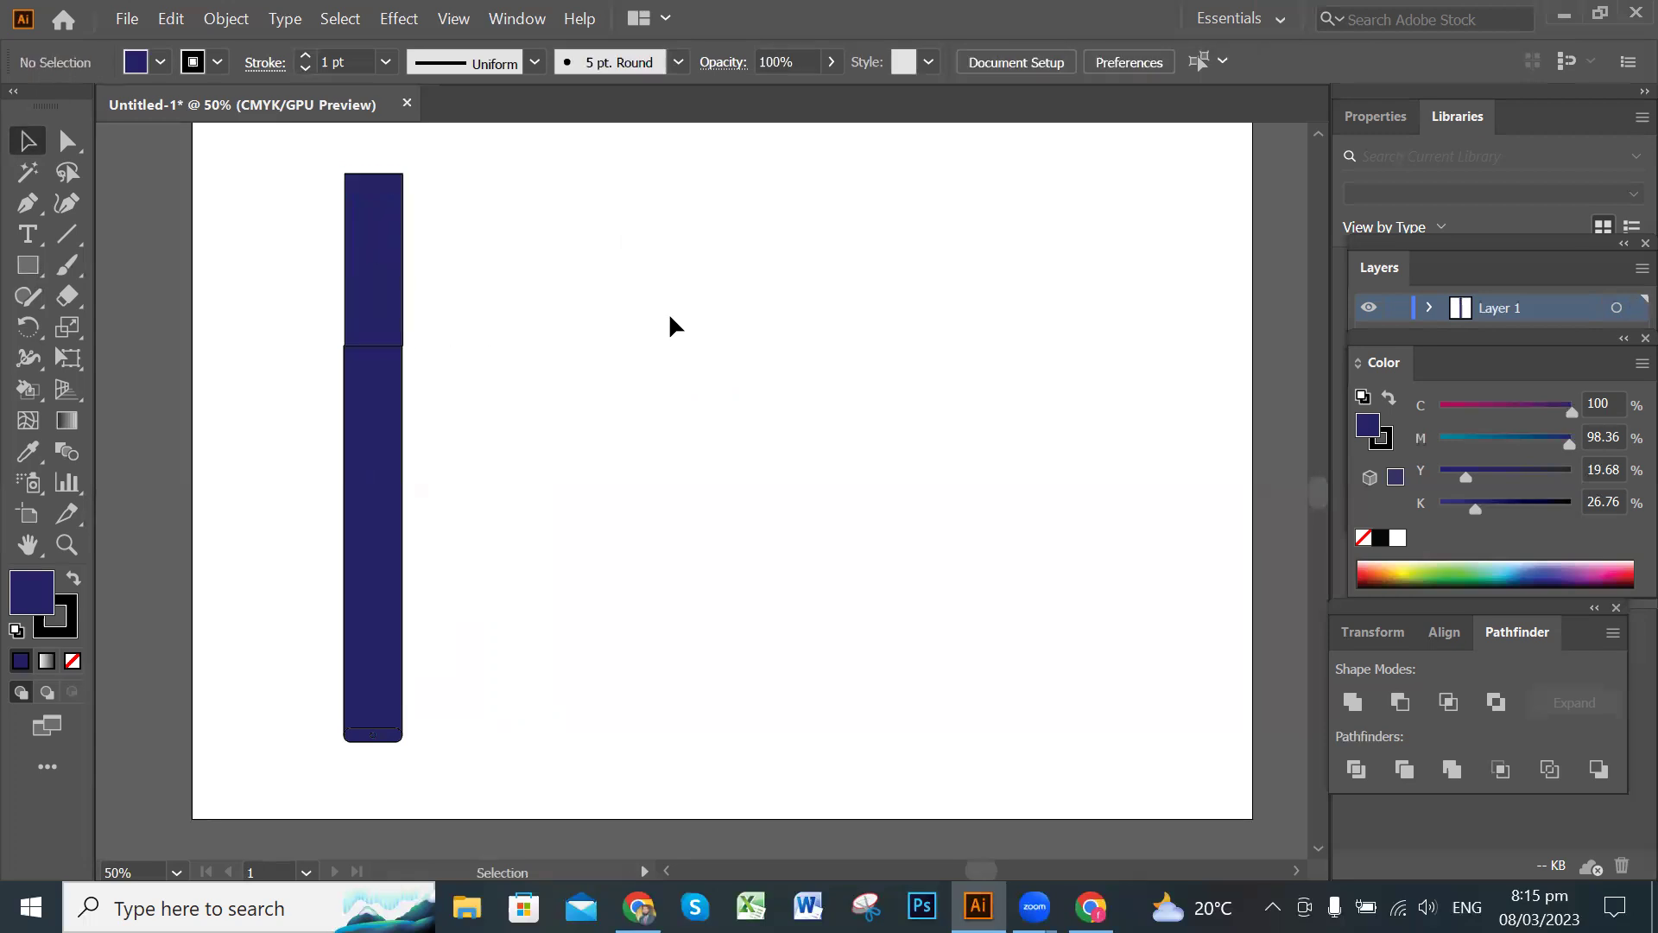
click(383, 247)
key(Left)
key(Left)
click(625, 354)
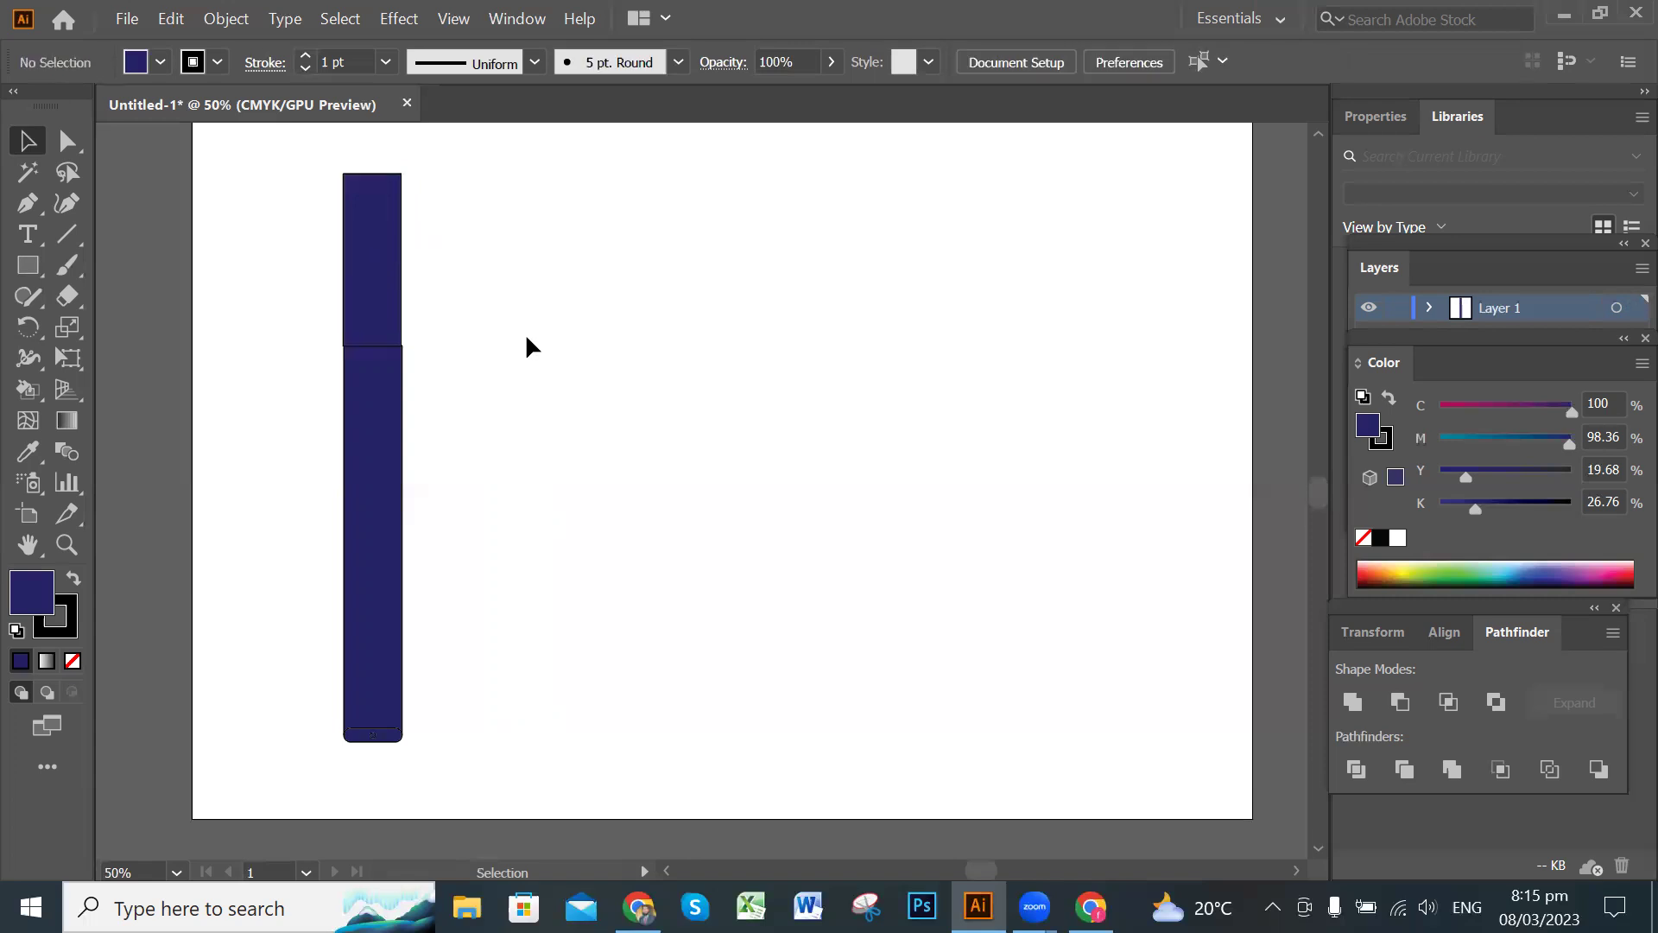
Move the short rectangle off the bar into the empty area to its right, then deselect it.
click(378, 226)
drag(382, 227, 651, 335)
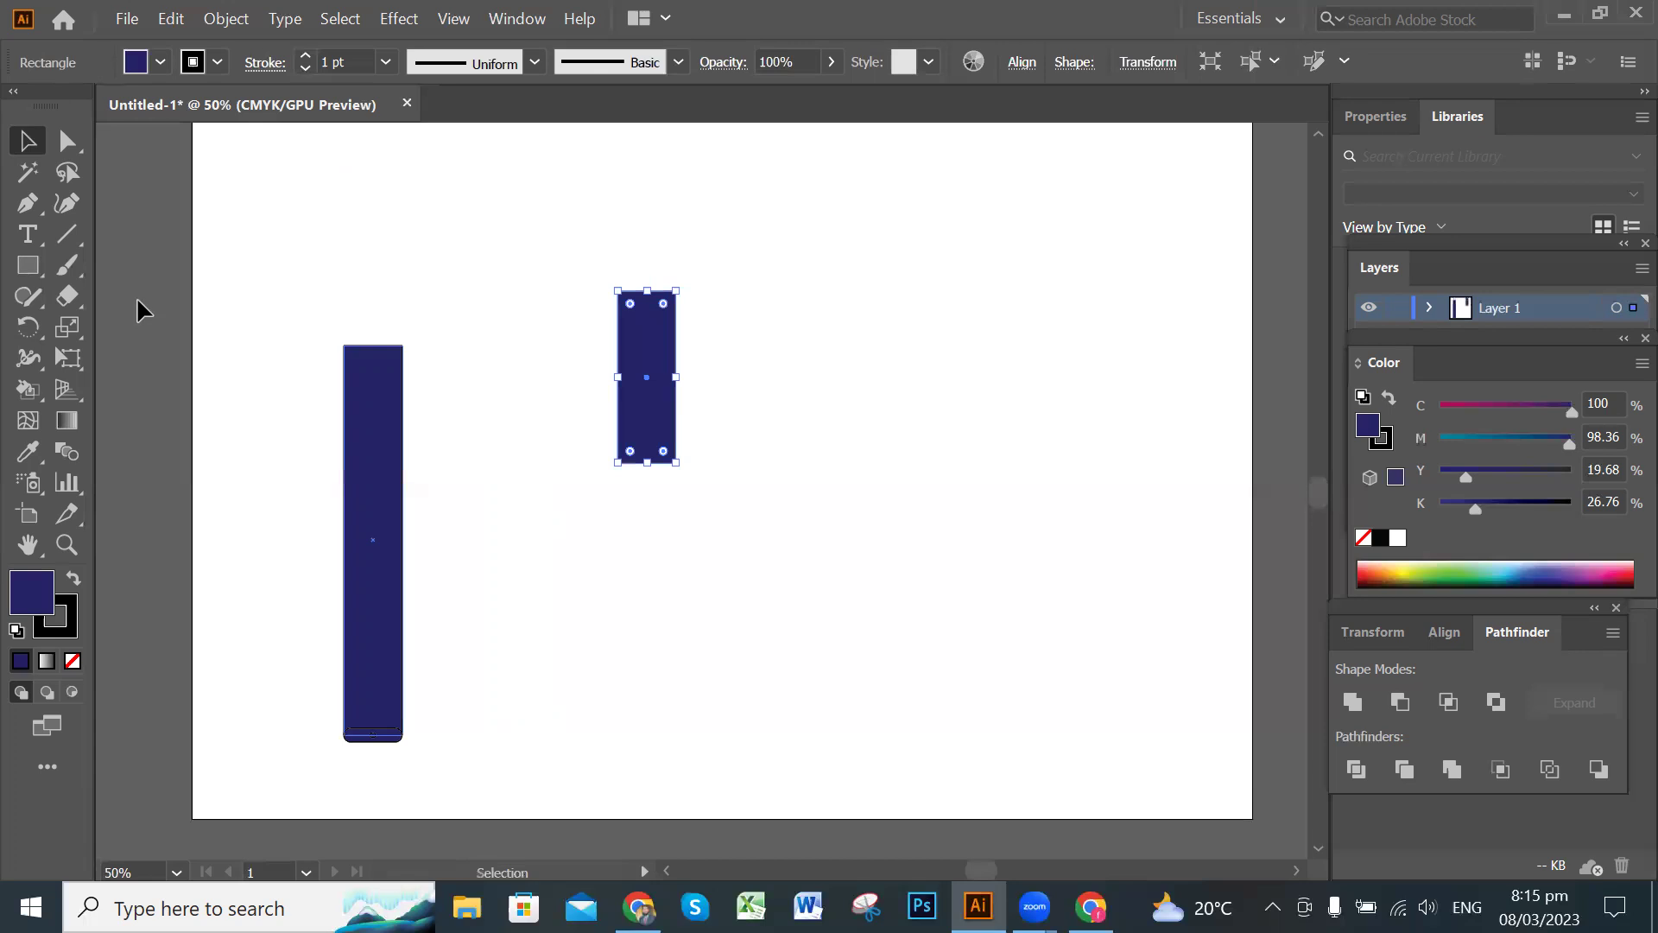
click(781, 415)
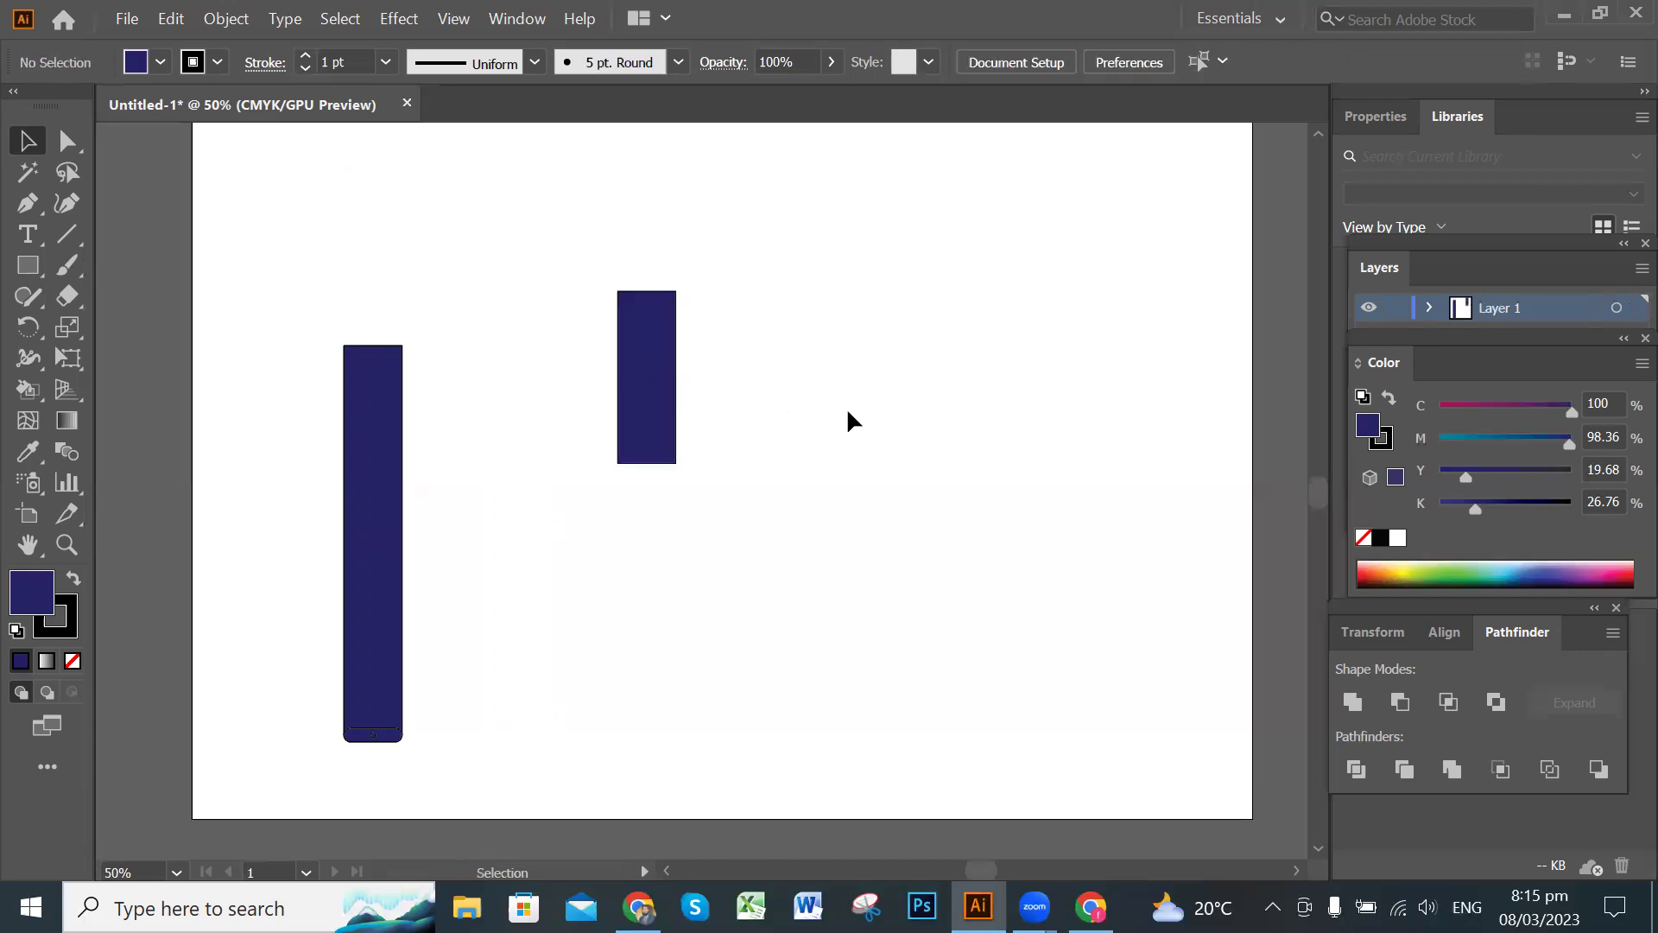
Draw a closed four-sided Pen shape with a slanted lower edge, about 23 mm wide, to the right of the short rectangle, and deselect it.
scroll(845, 407, up, 2)
drag(622, 279, 795, 408)
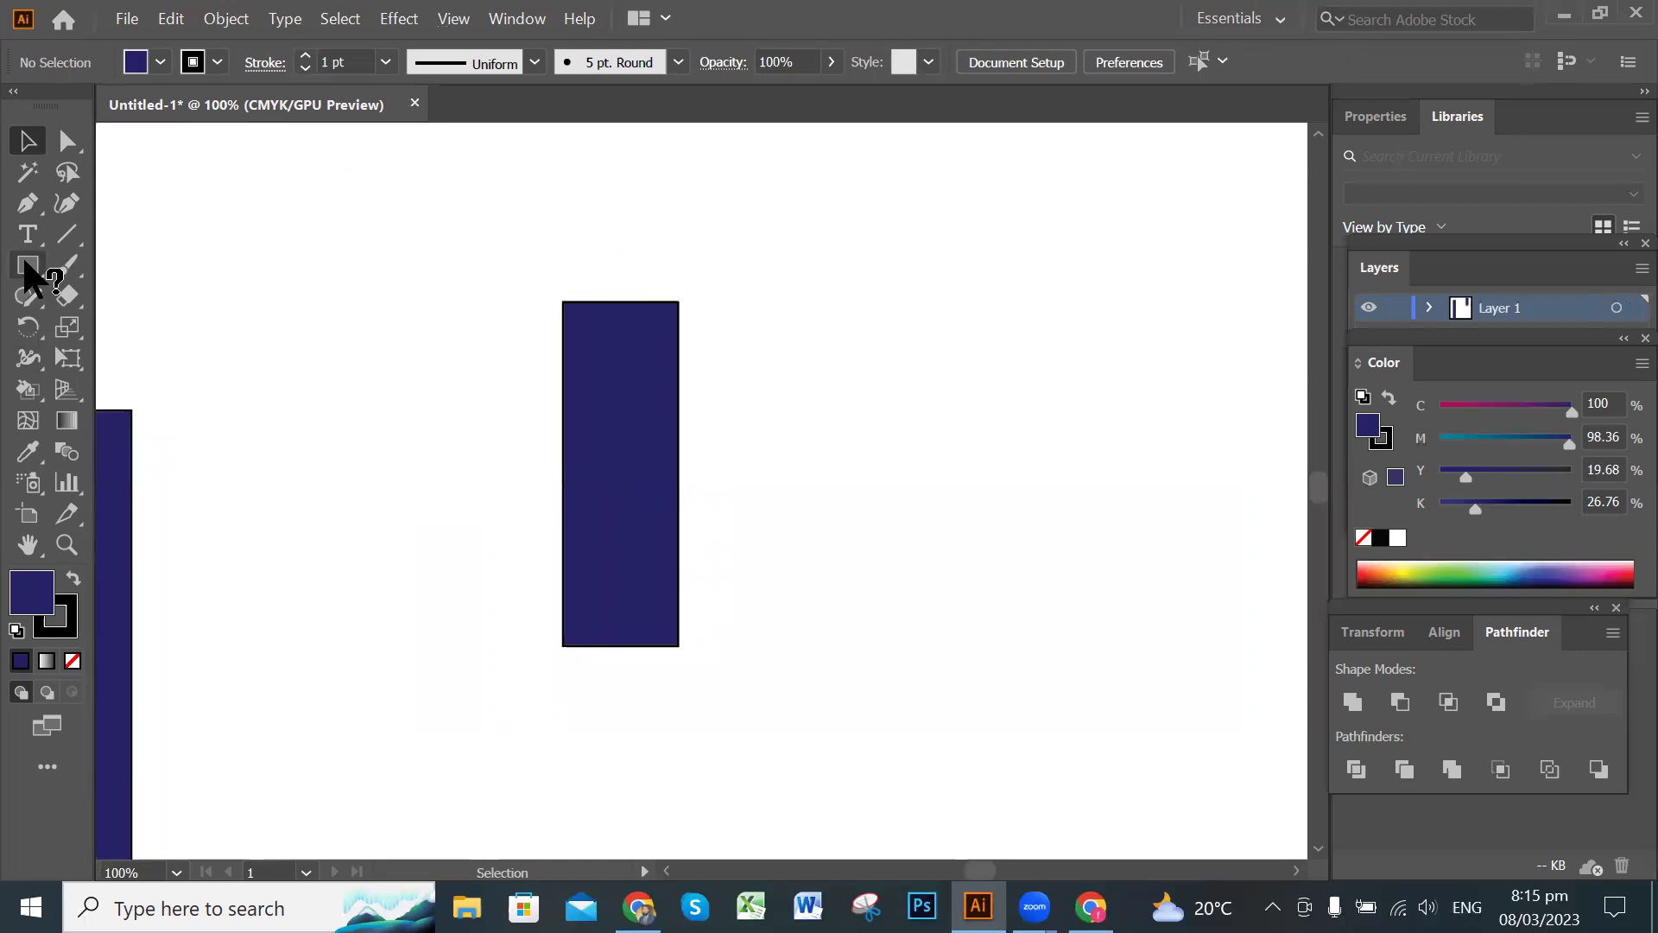
drag(27, 267, 136, 273)
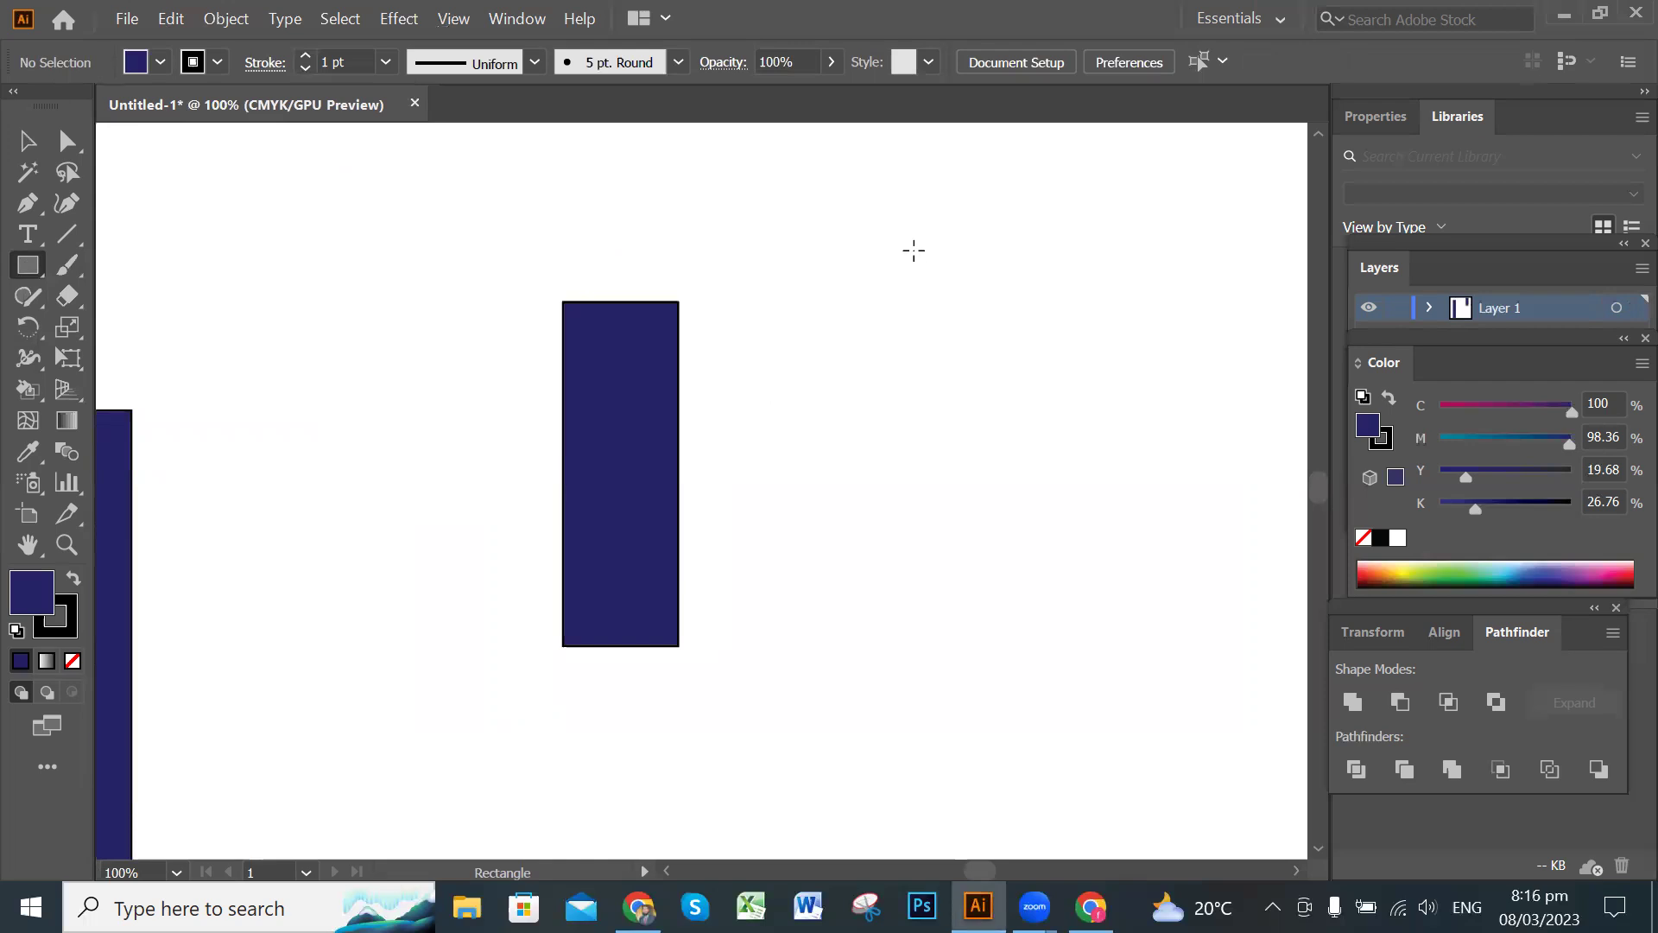
click(31, 207)
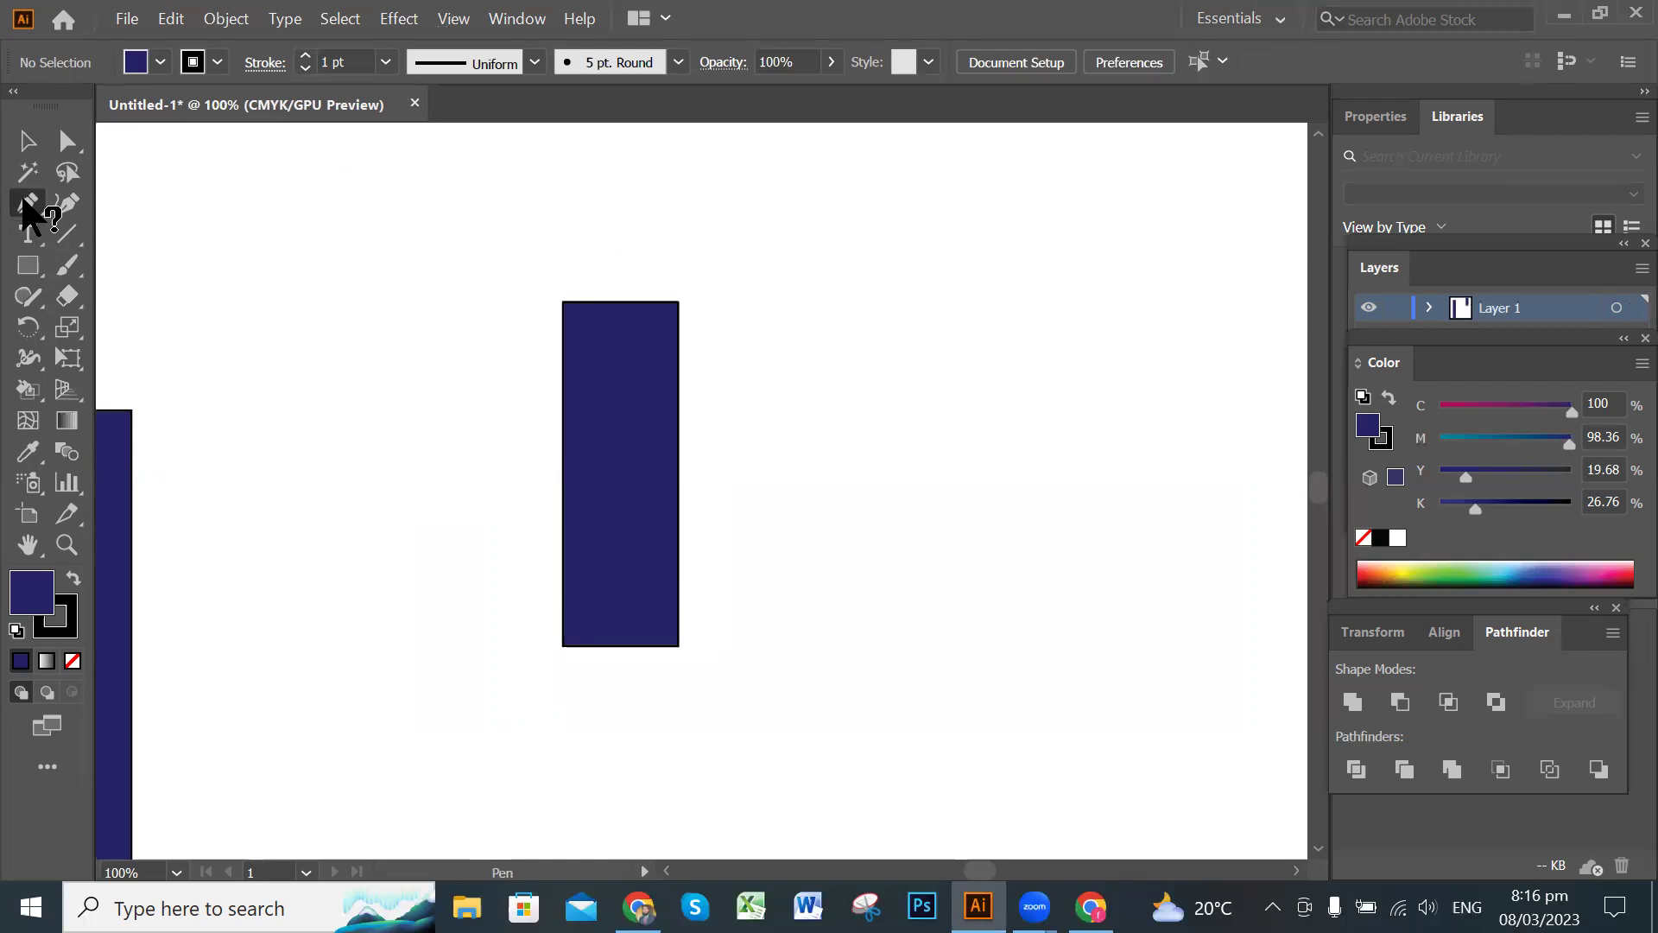
click(29, 207)
click(78, 211)
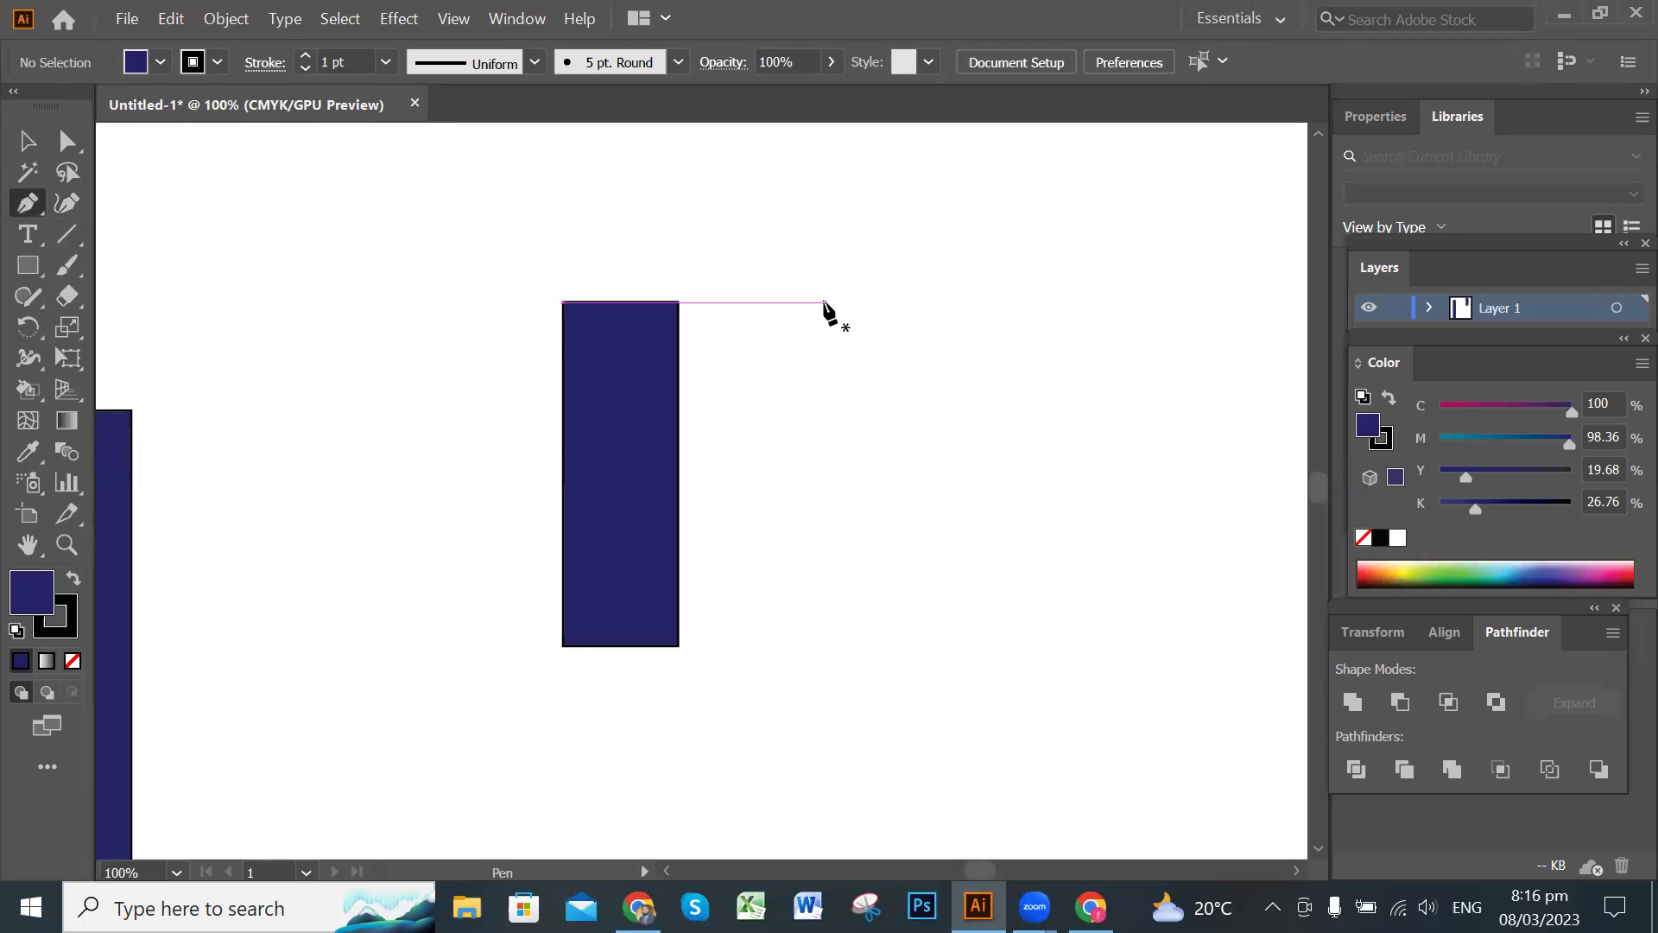
click(824, 302)
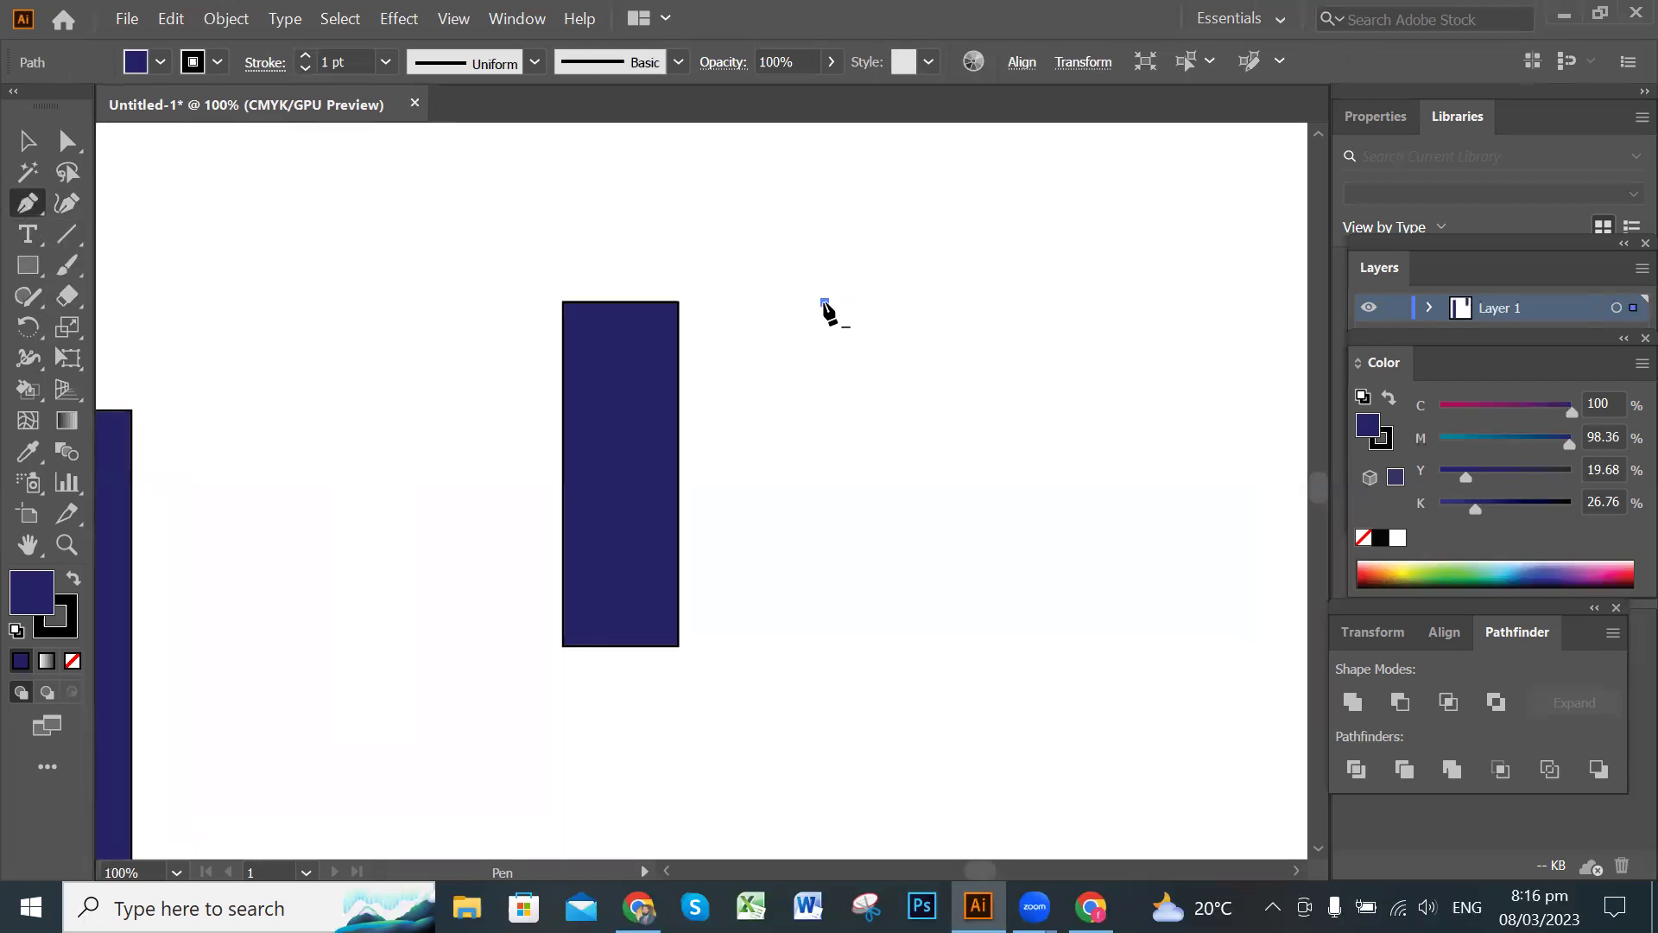
click(827, 399)
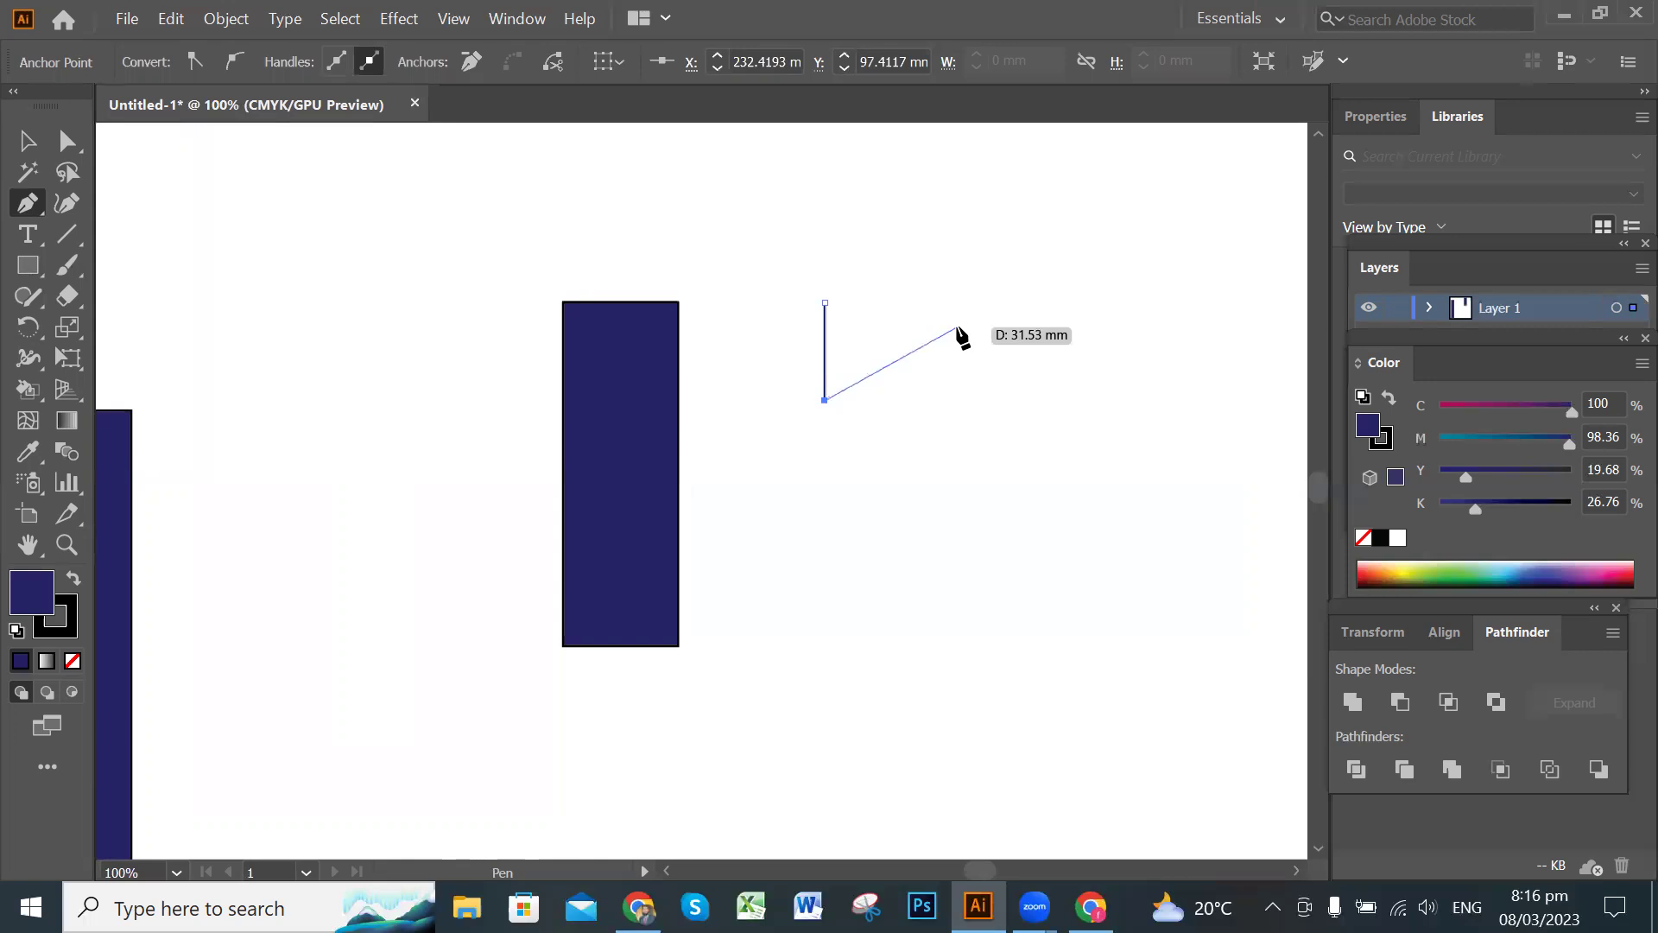
key(shift)
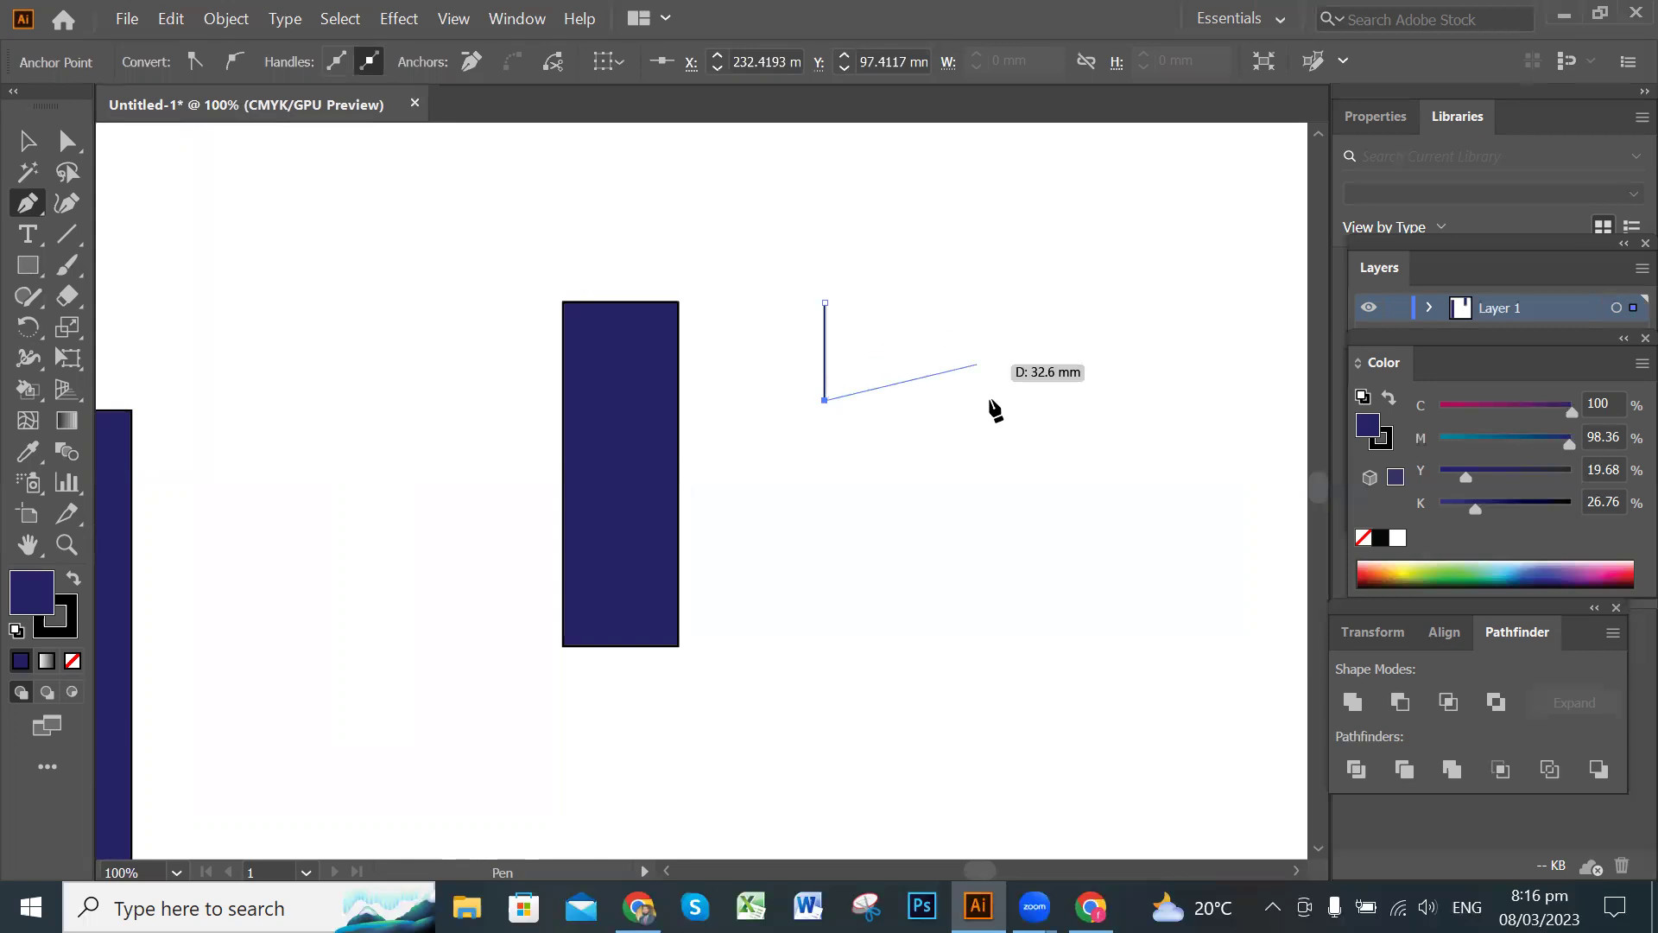
click(935, 343)
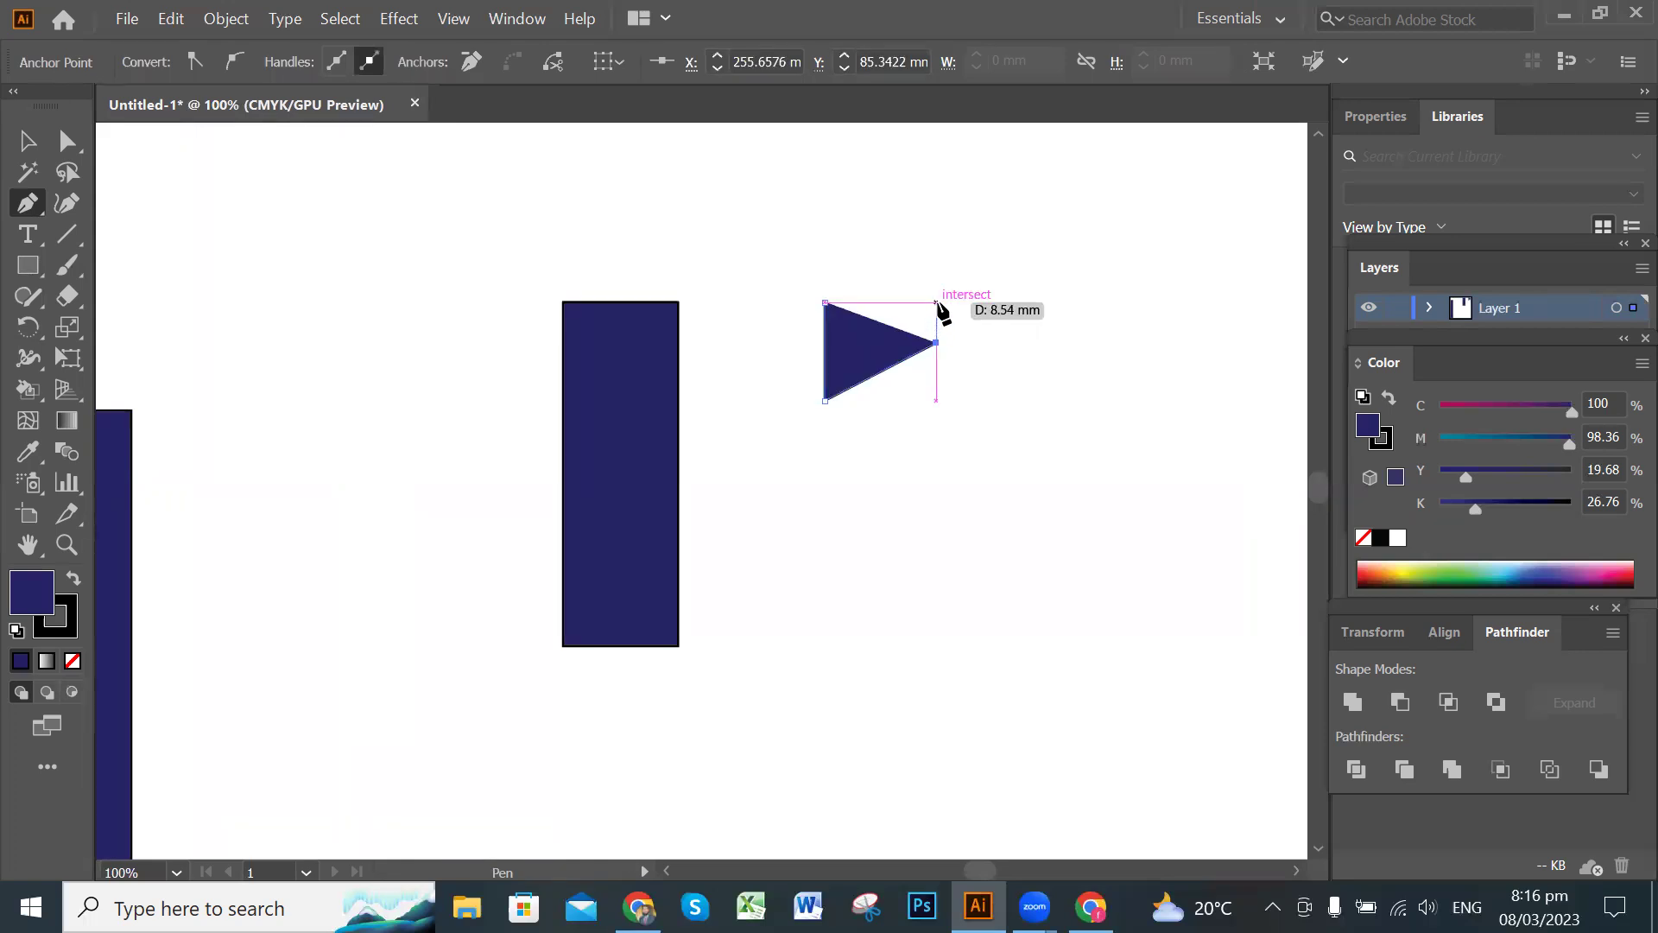
click(936, 303)
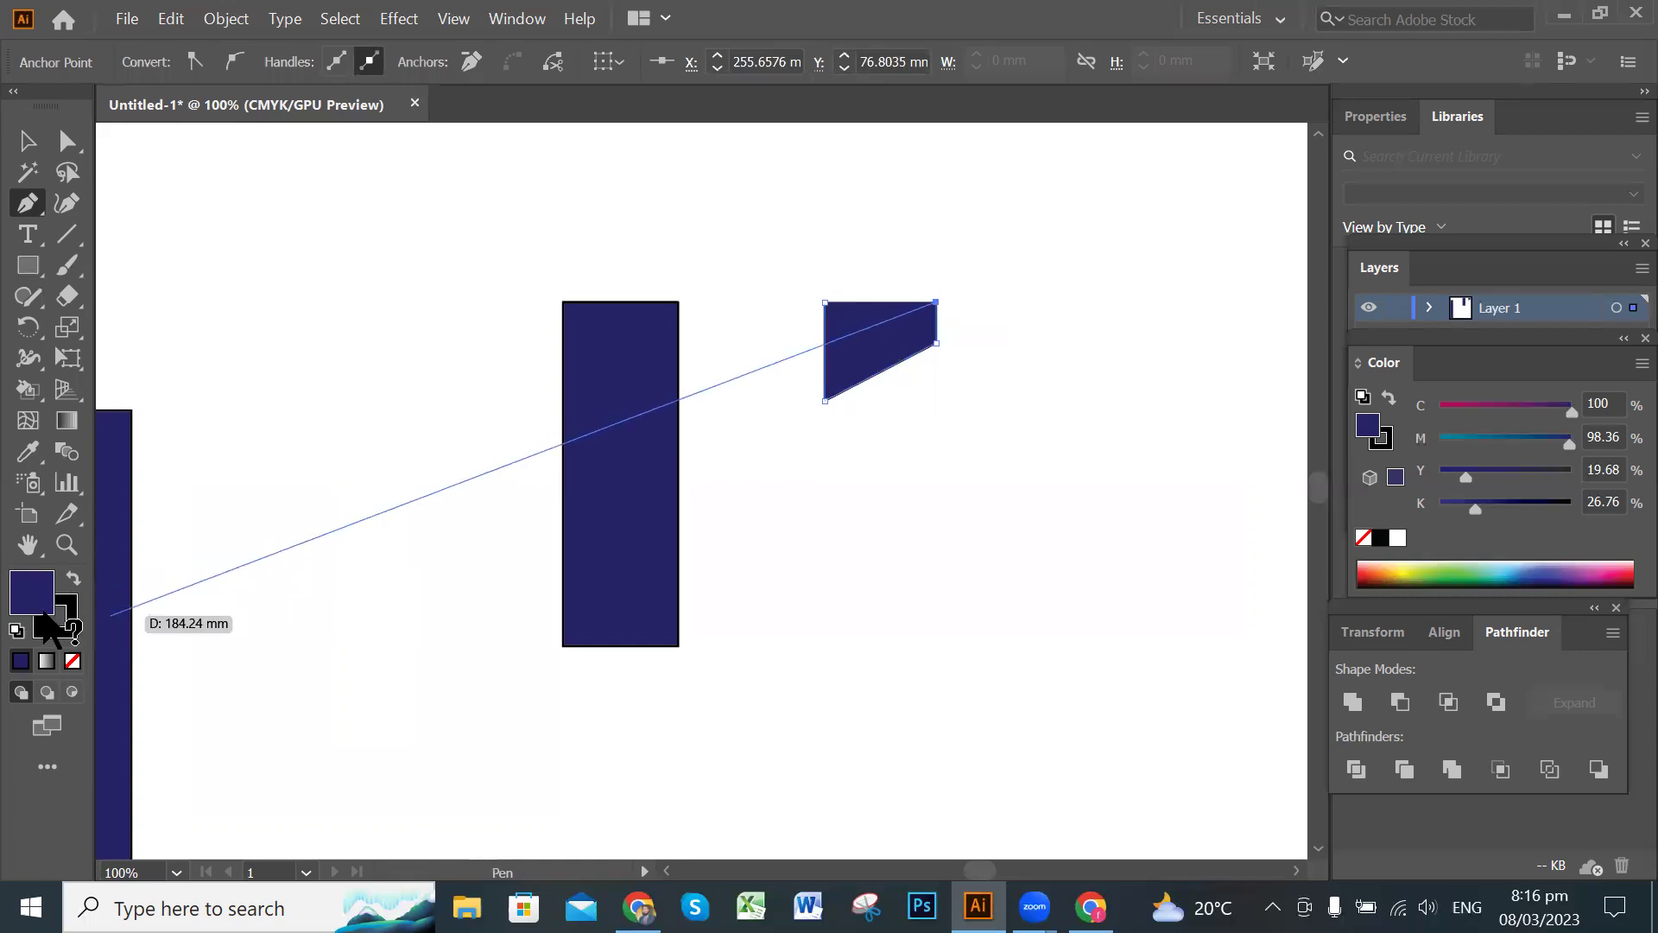
click(936, 341)
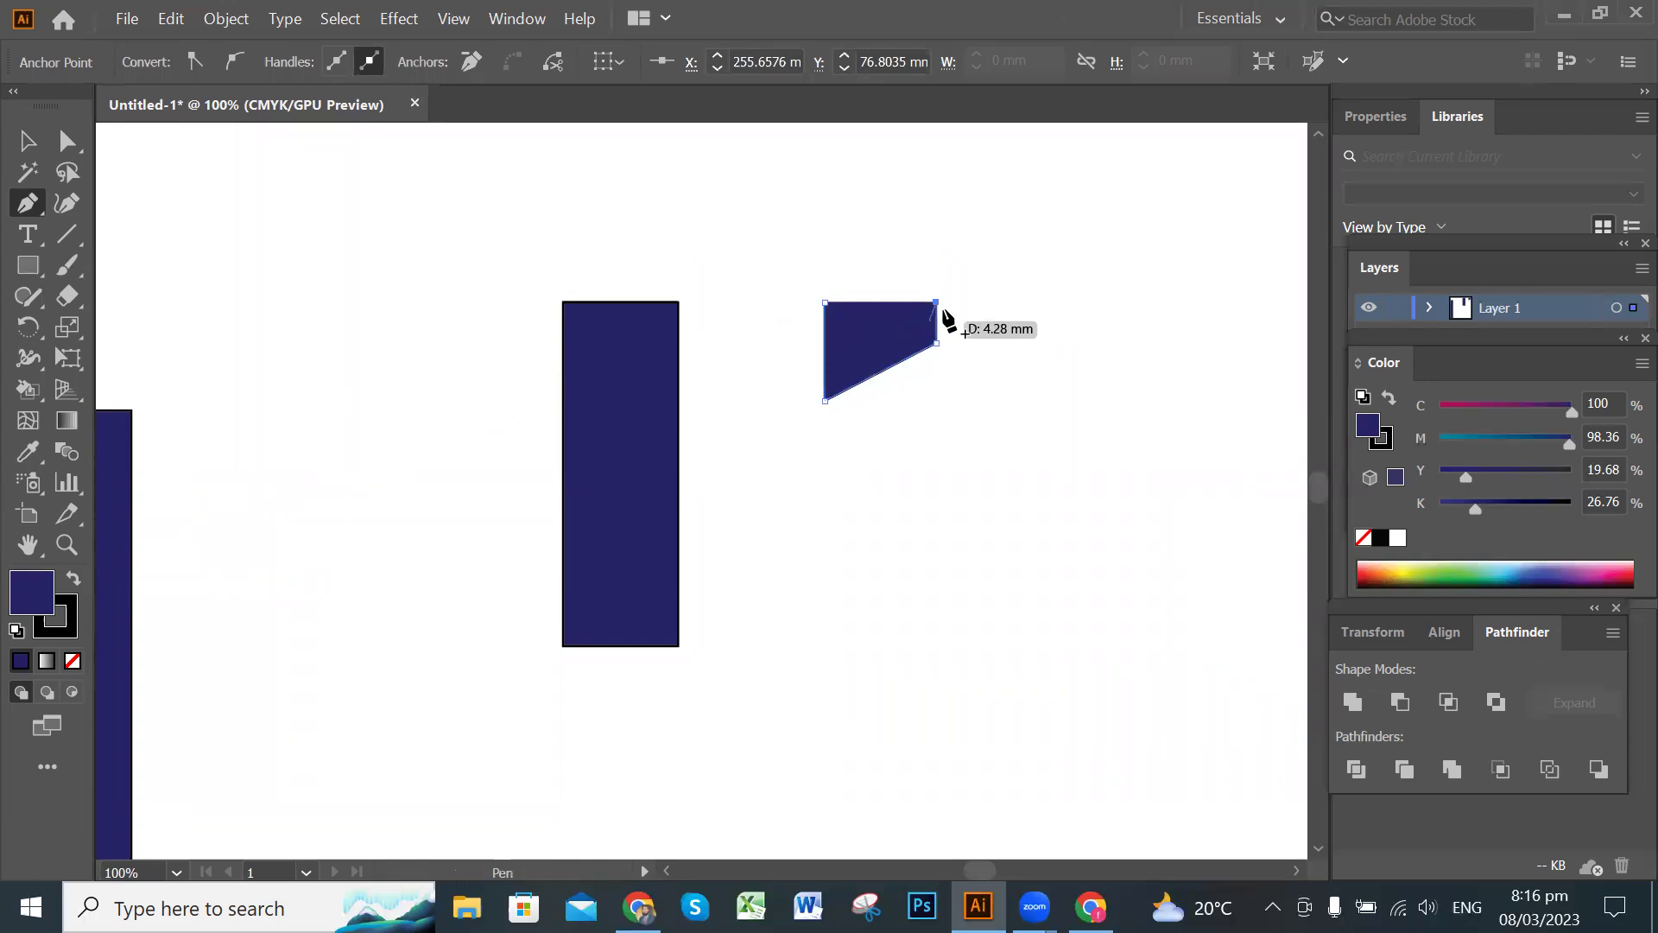
click(825, 302)
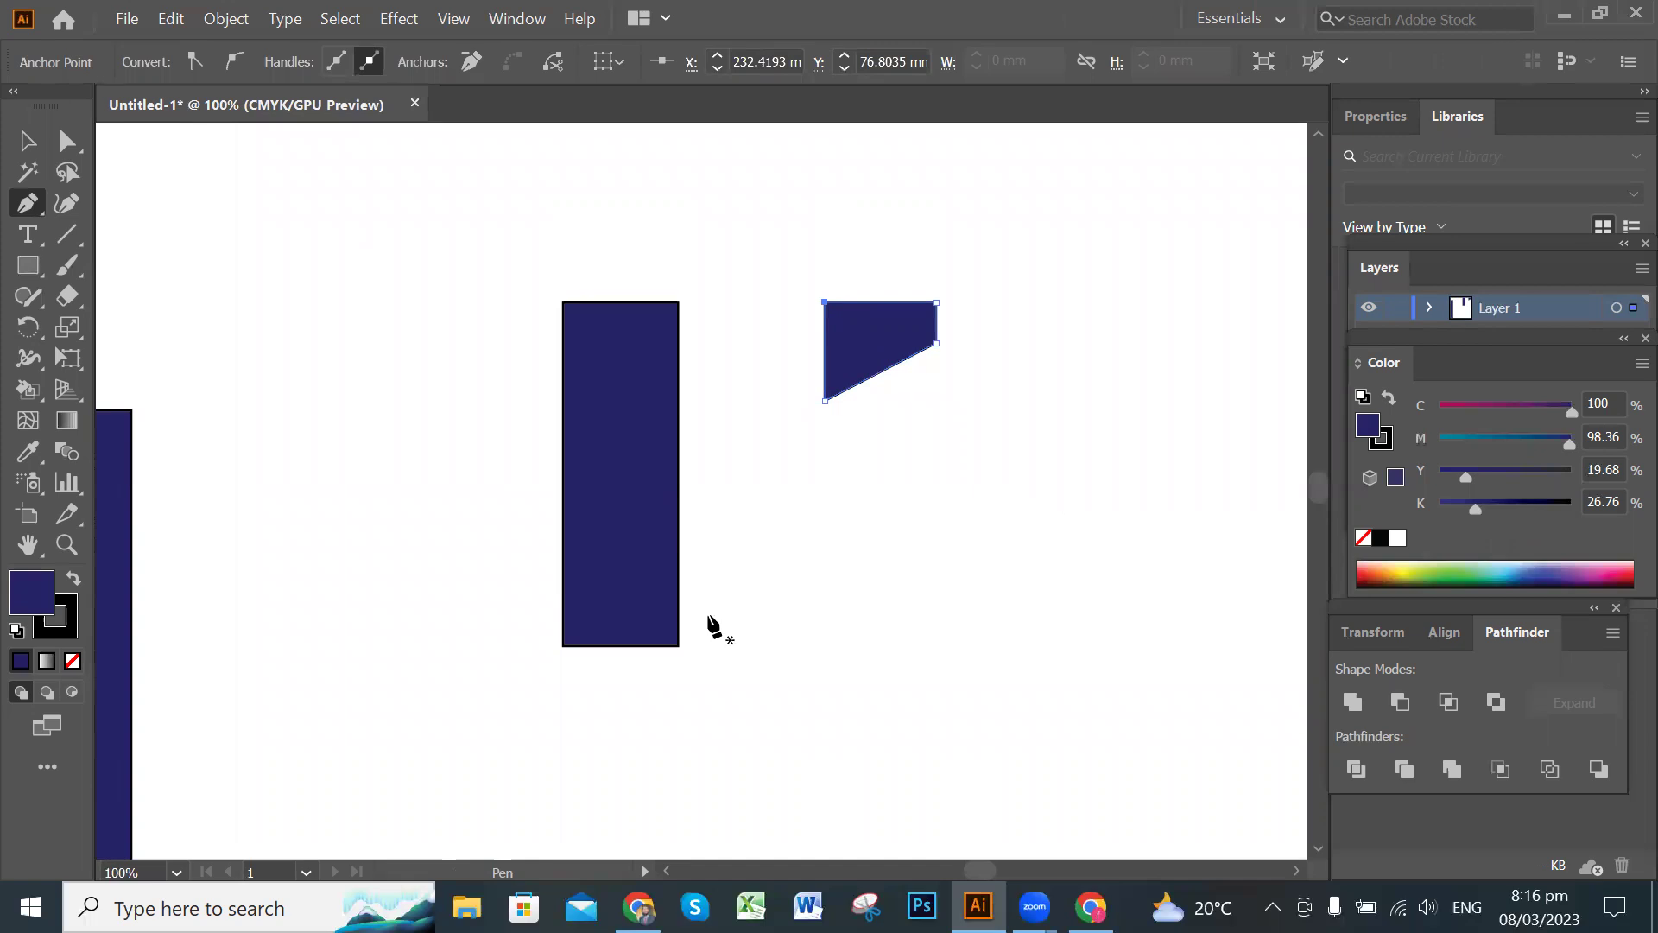
click(26, 140)
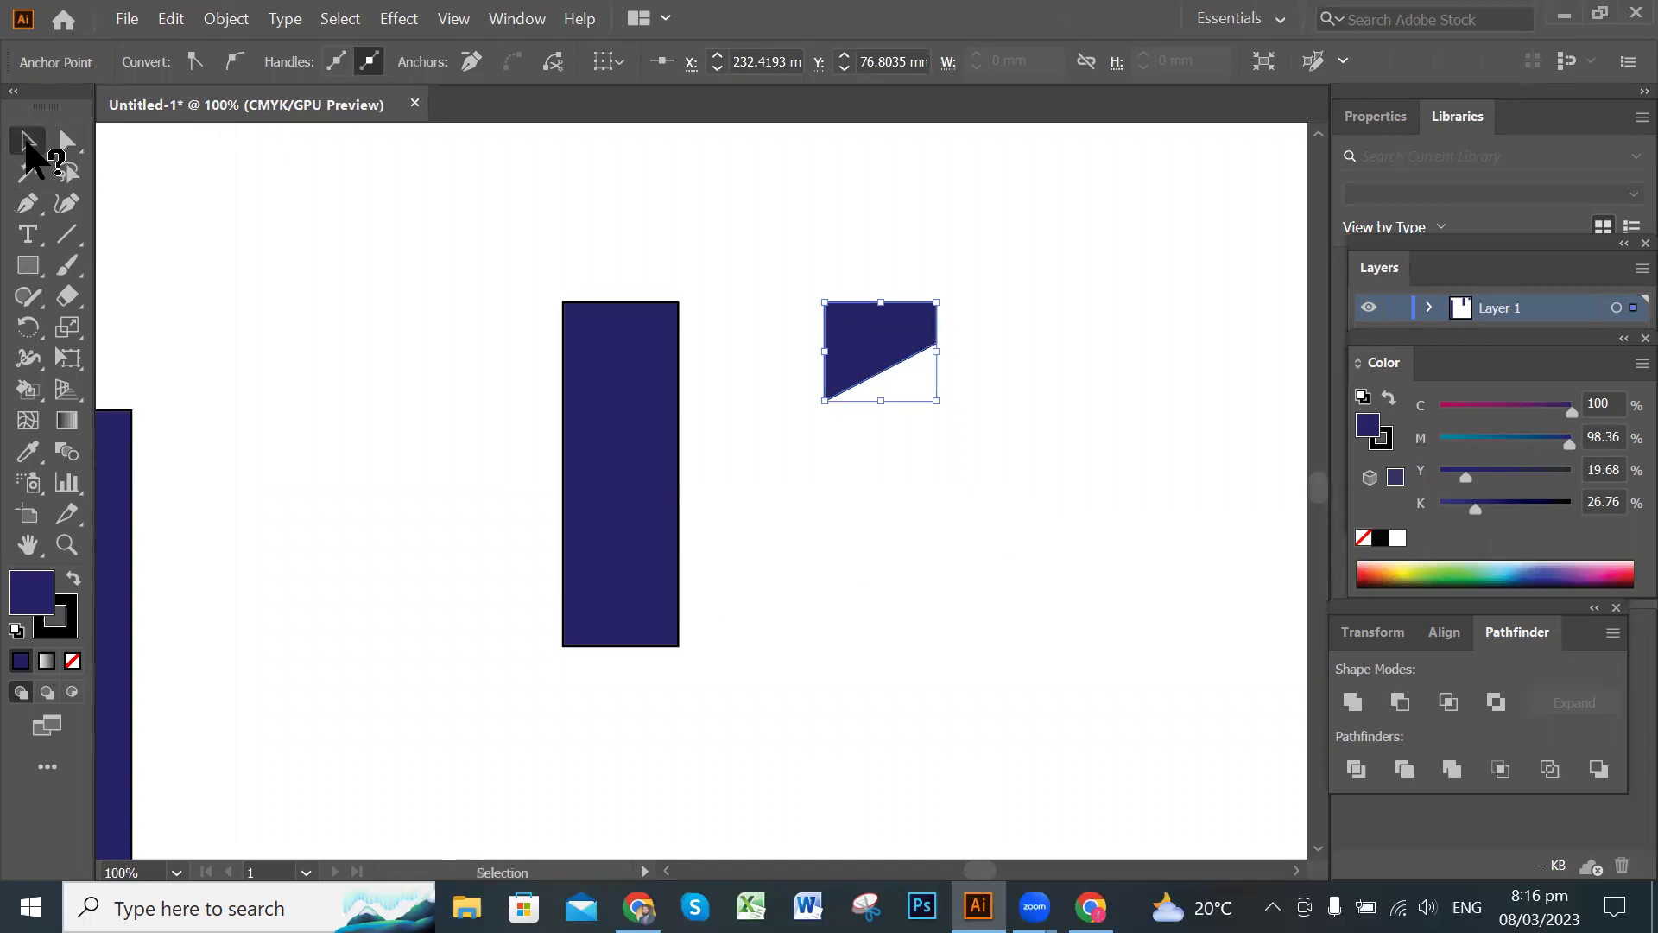
click(1041, 422)
Place the slanted shape over the short rectangle's upper end and widen it to overhang the rectangle's right edge, then deselect it.
drag(888, 345, 625, 333)
click(905, 466)
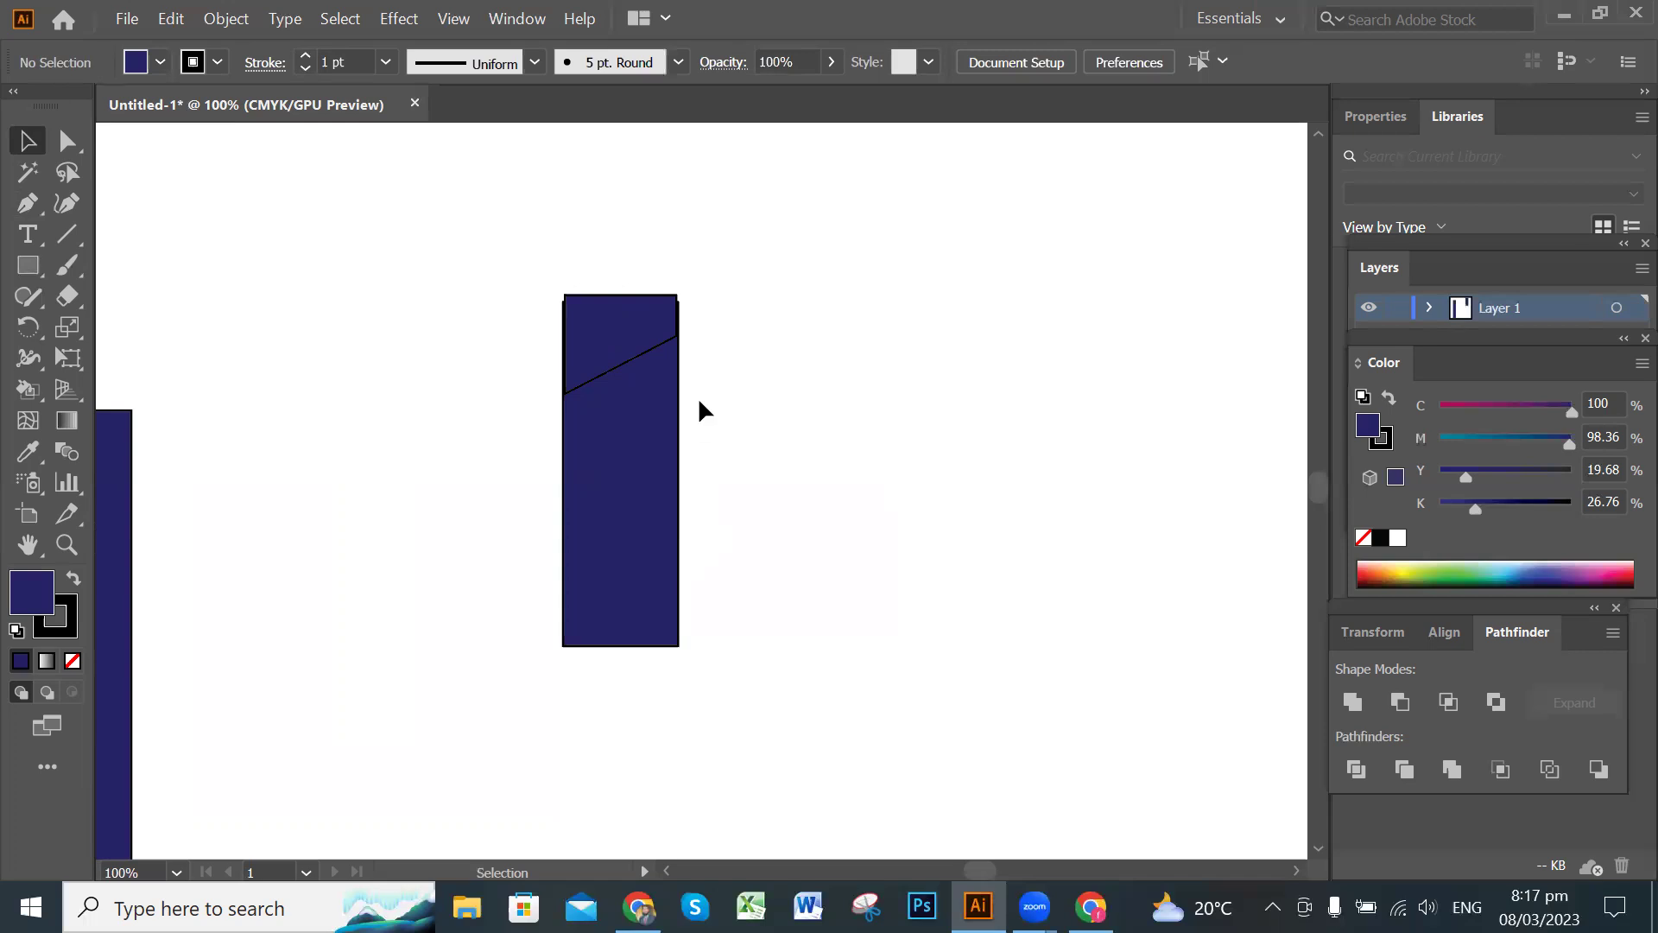
click(643, 338)
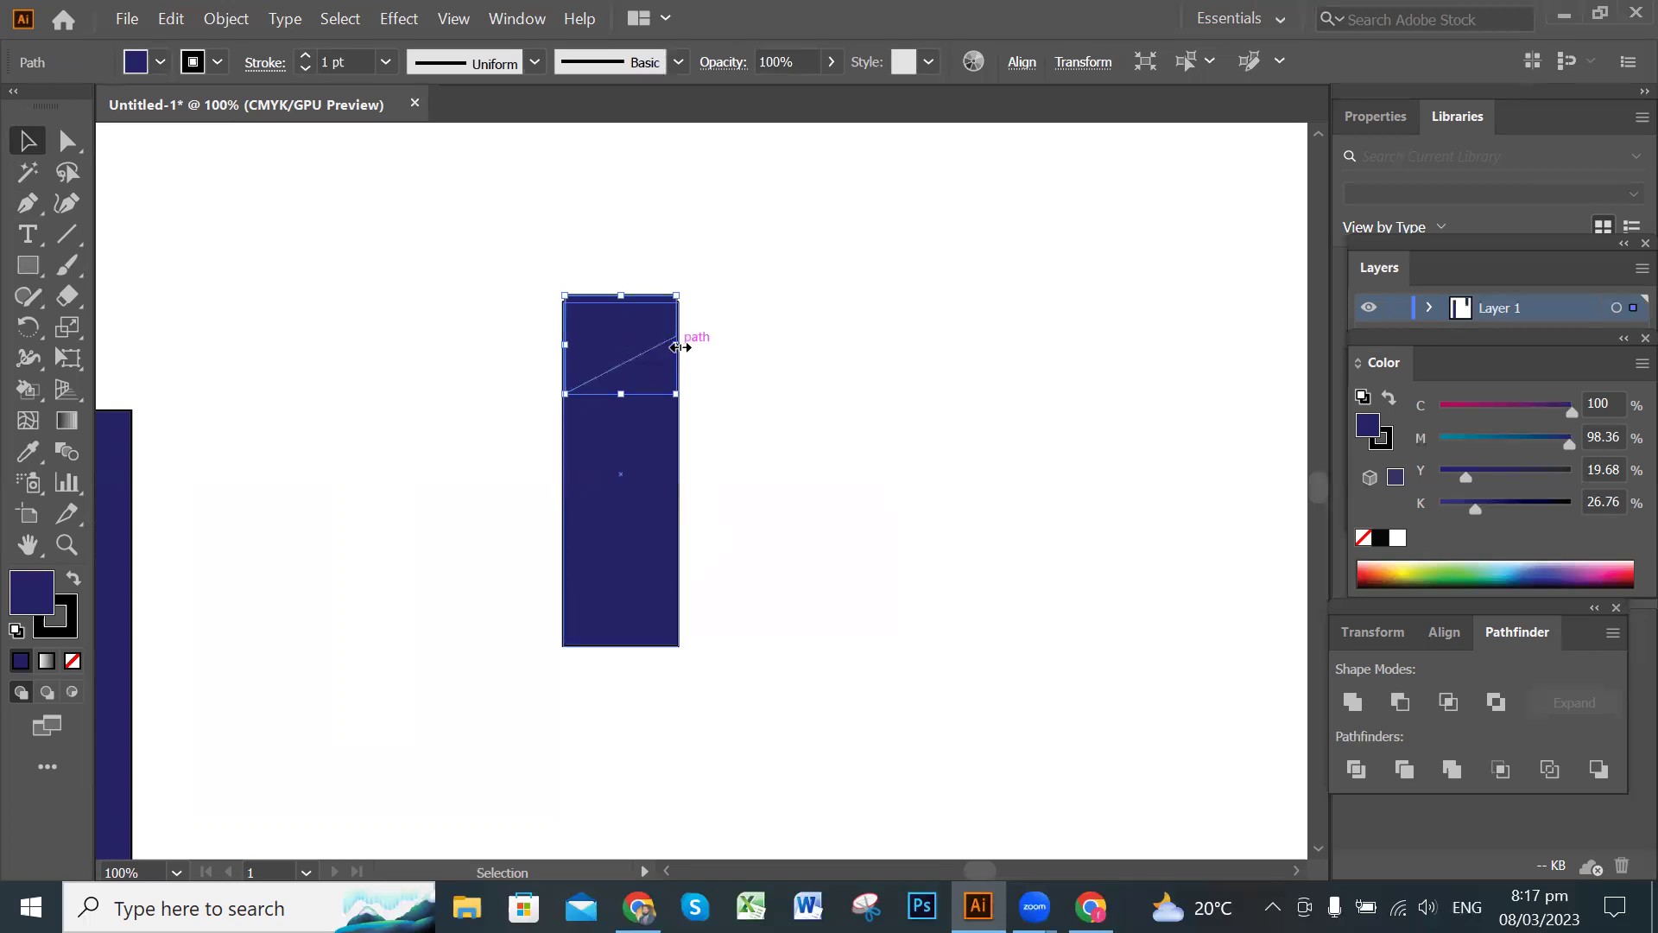
drag(678, 347, 698, 345)
click(798, 354)
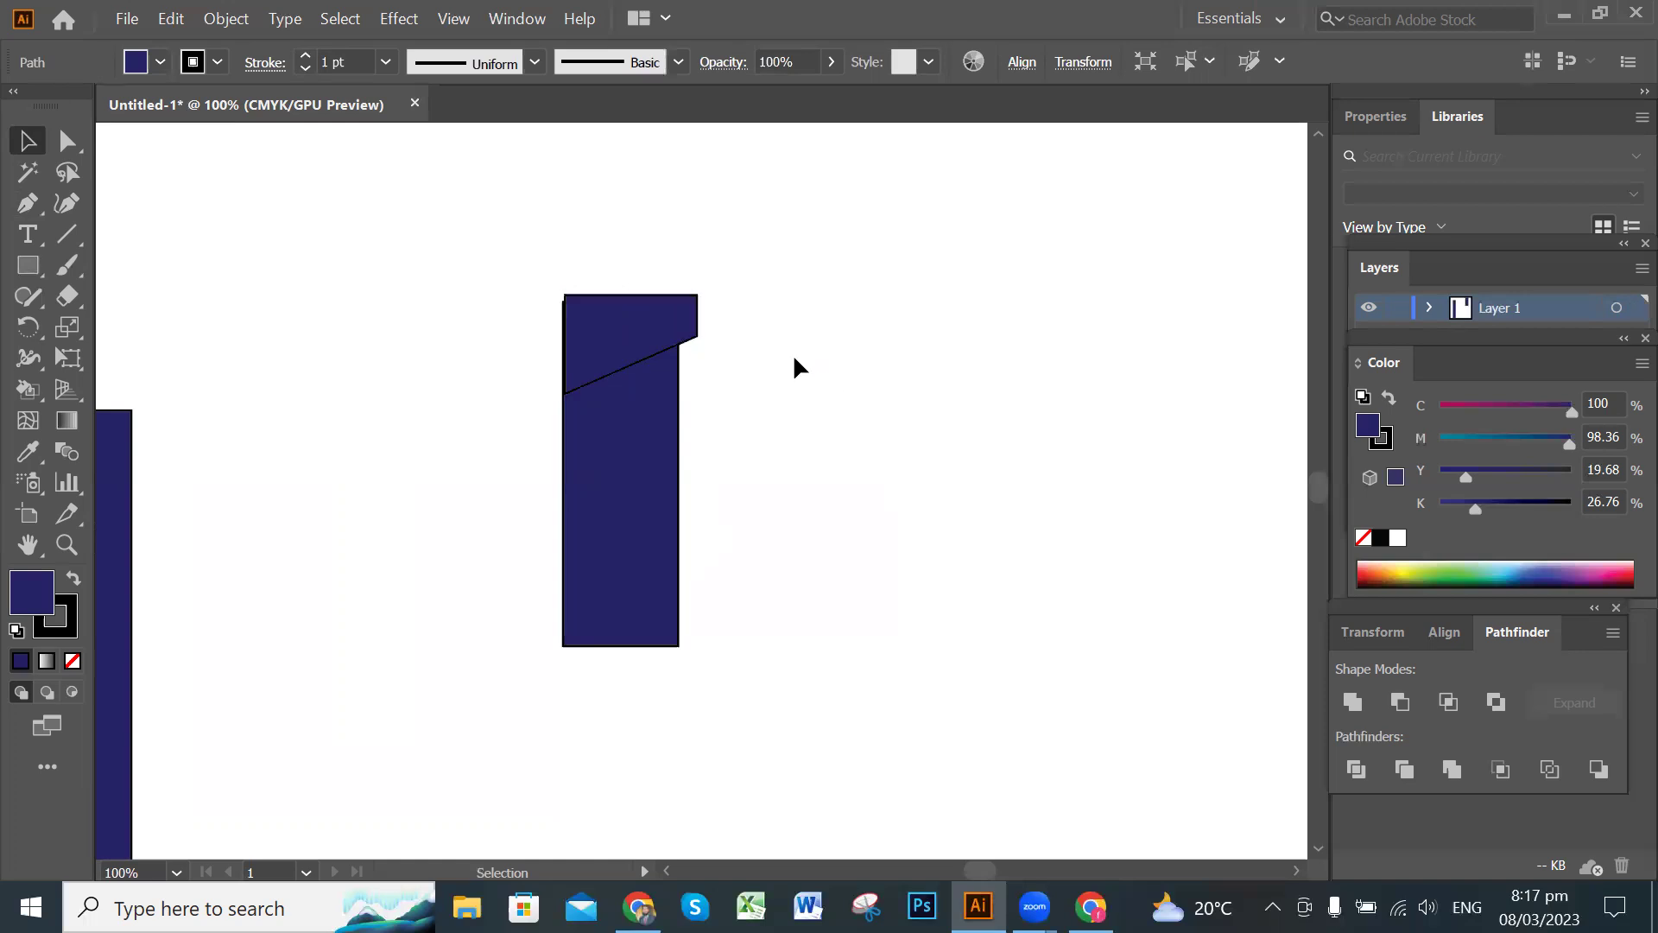
click(672, 329)
drag(696, 345, 722, 345)
click(891, 406)
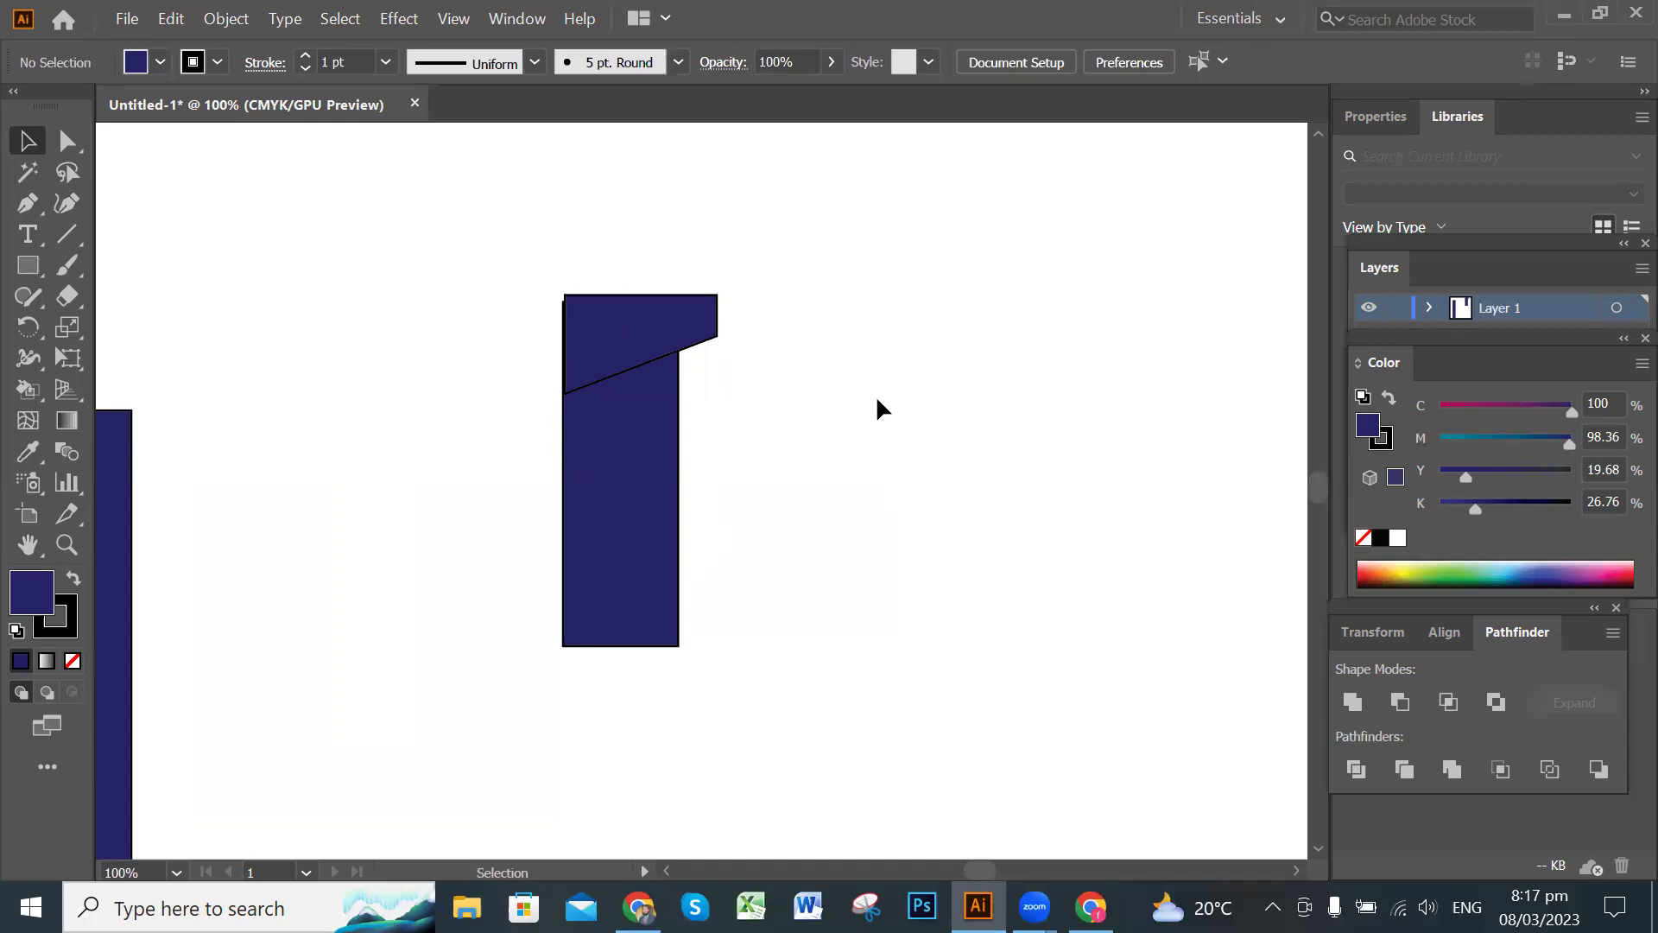
Draw a closed clip shape with the Pen beside the slanted cap: a strip about 55 mm tall with a left-pointing triangular tooth near its lower end.
click(27, 203)
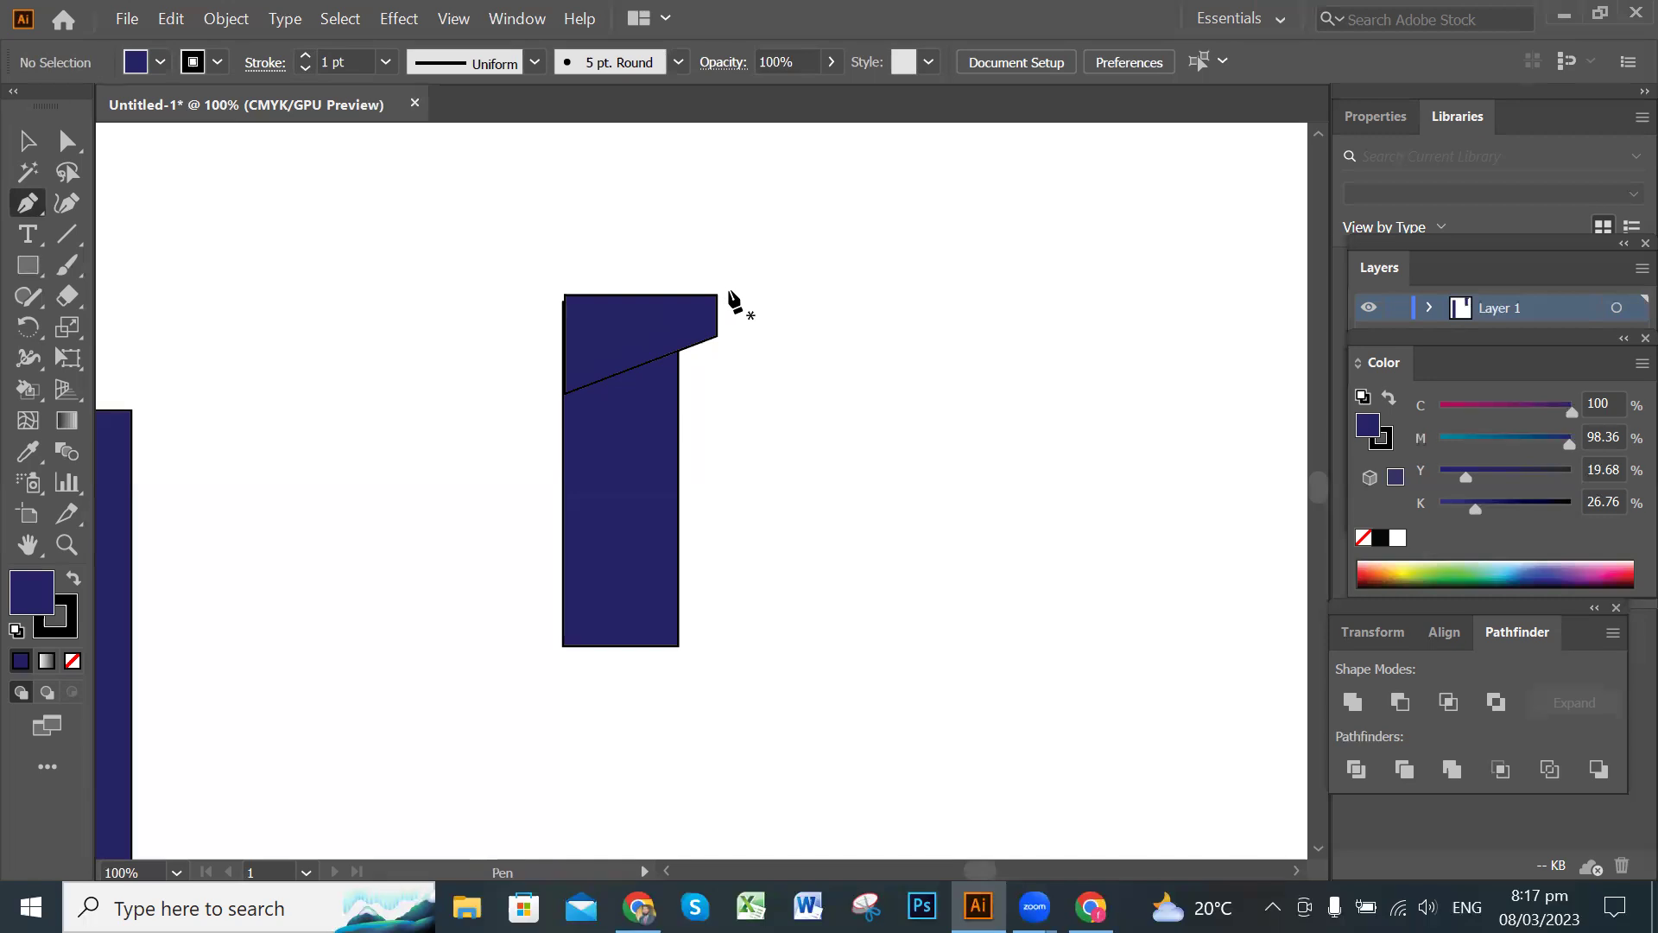
click(729, 290)
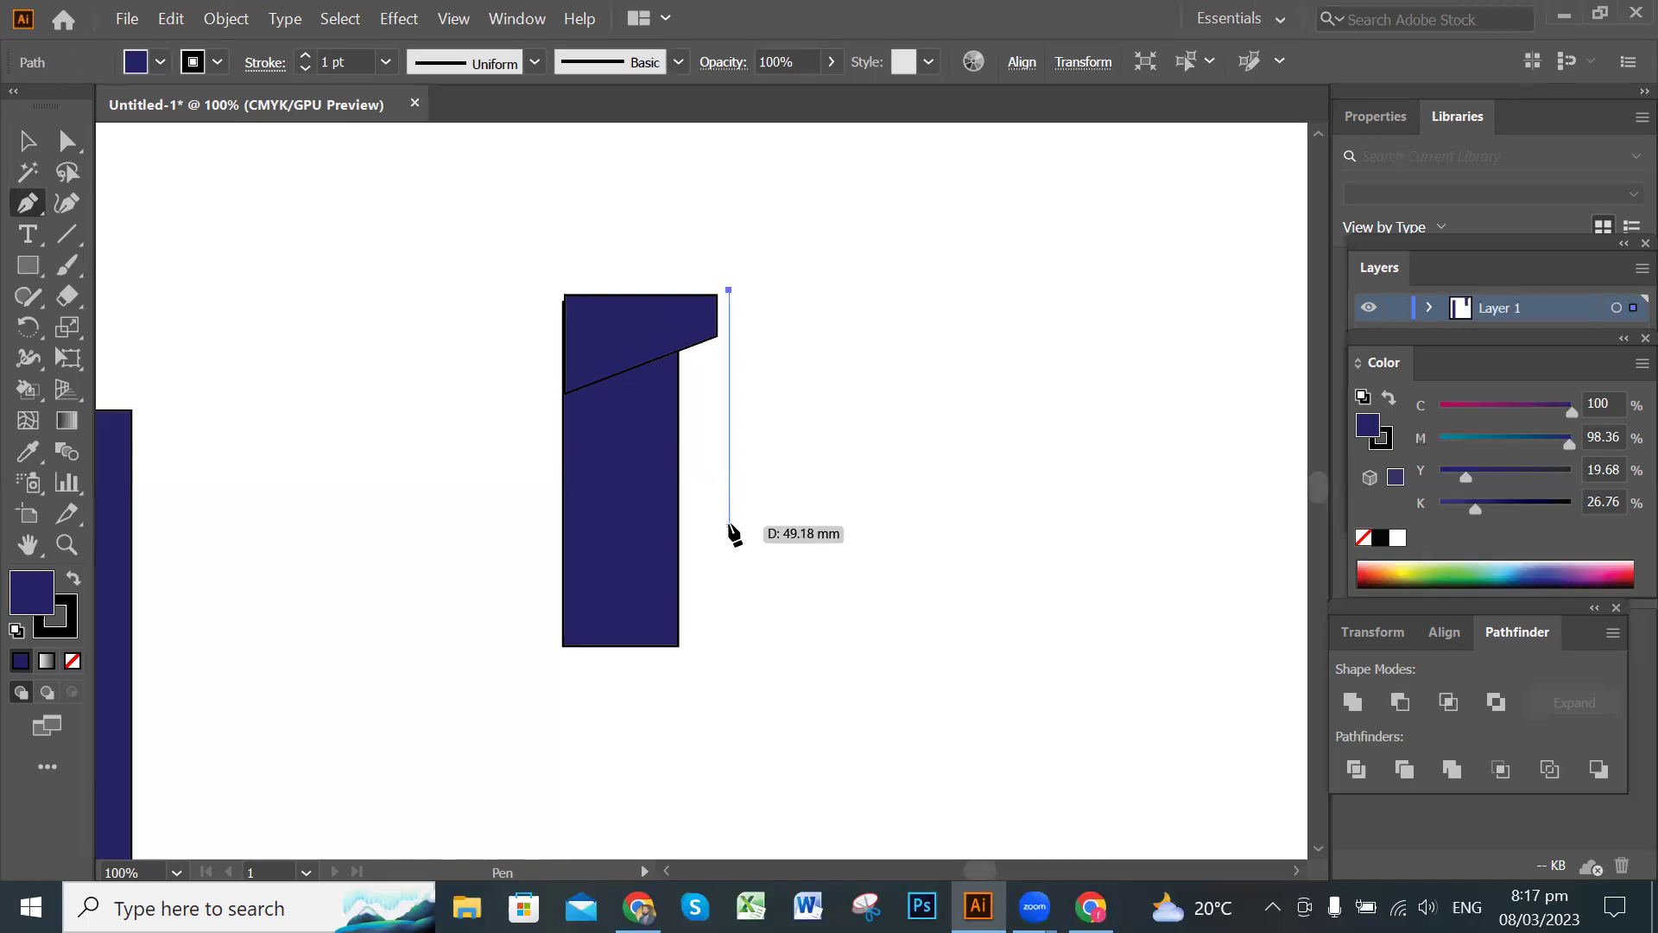
click(729, 509)
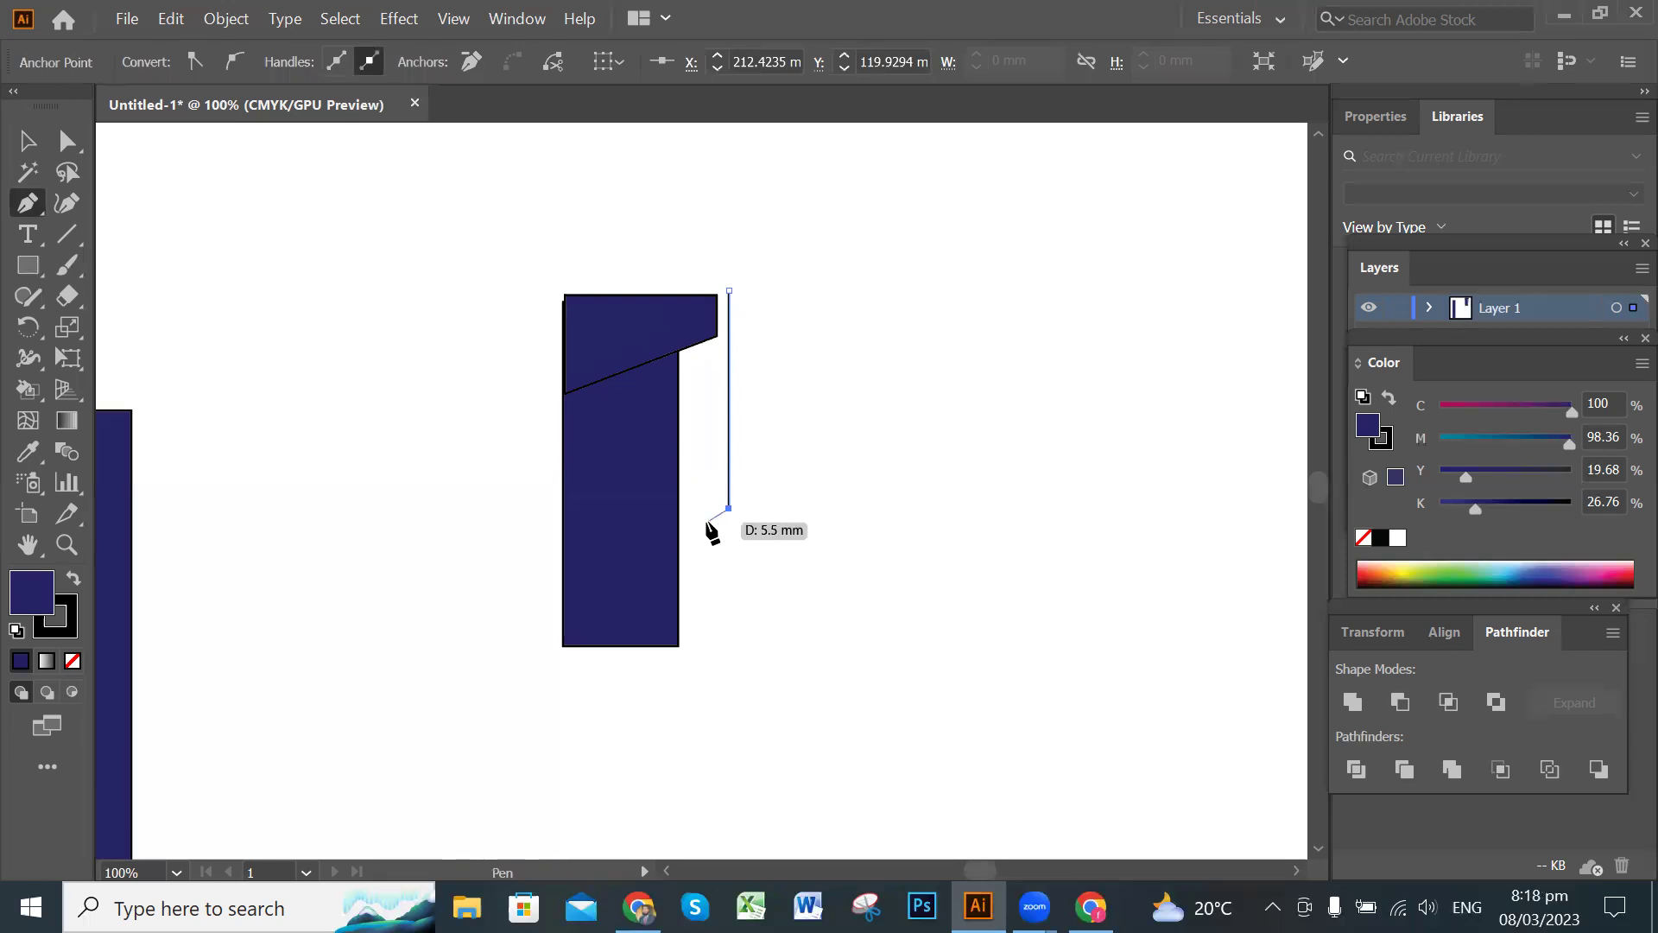
click(707, 521)
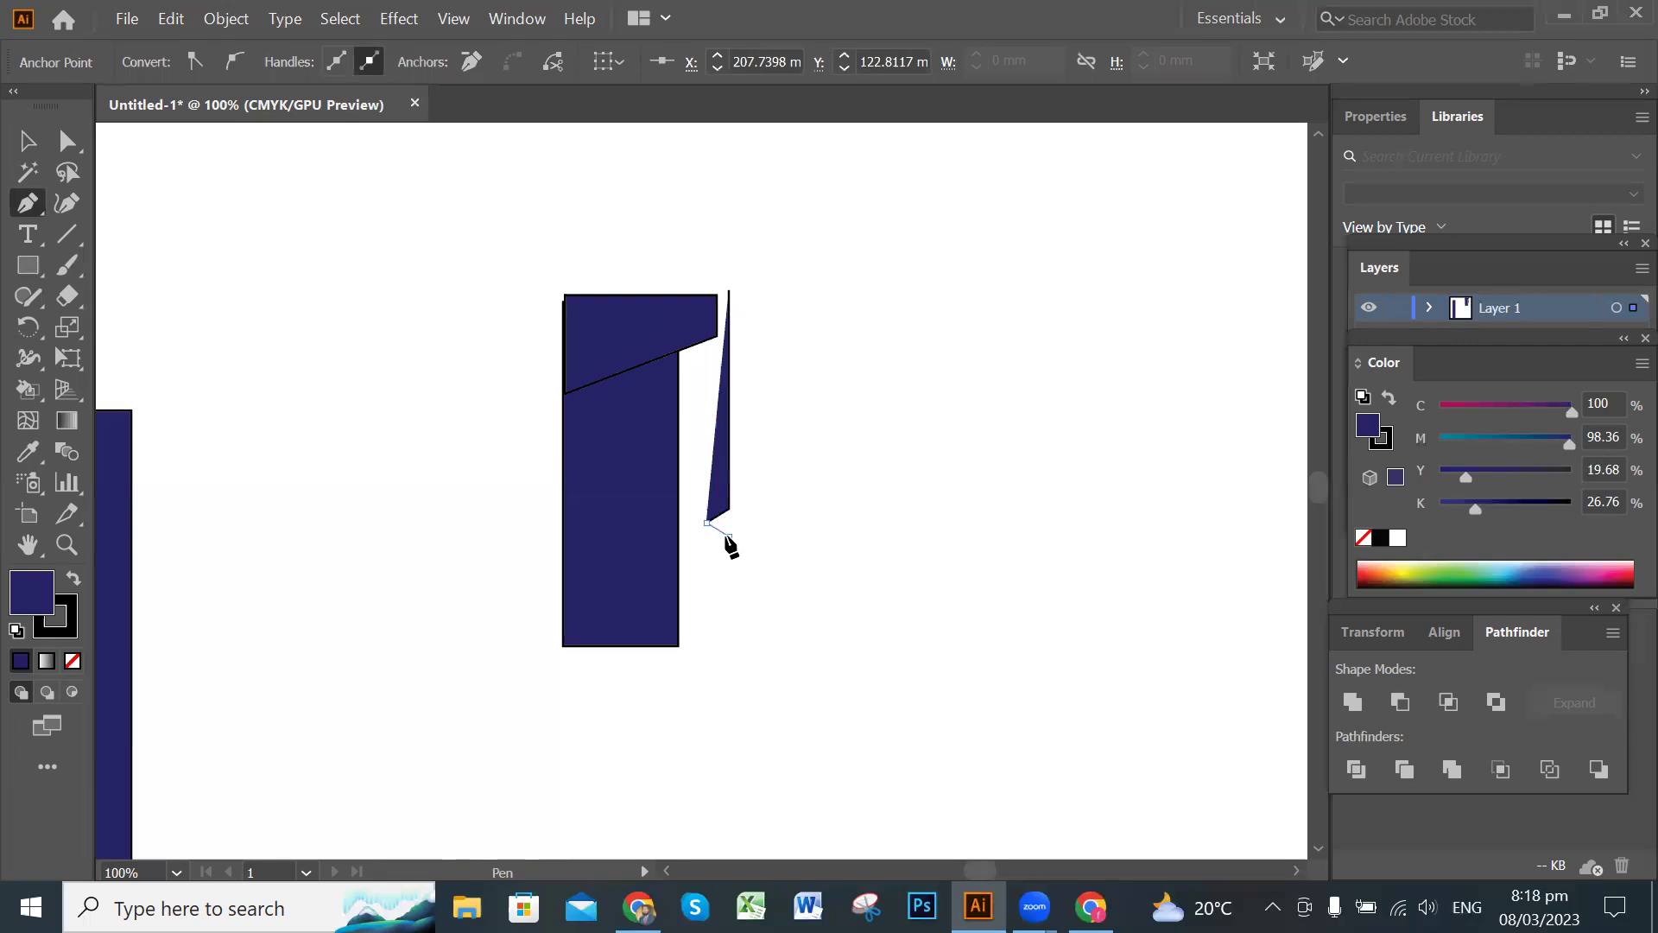
click(729, 535)
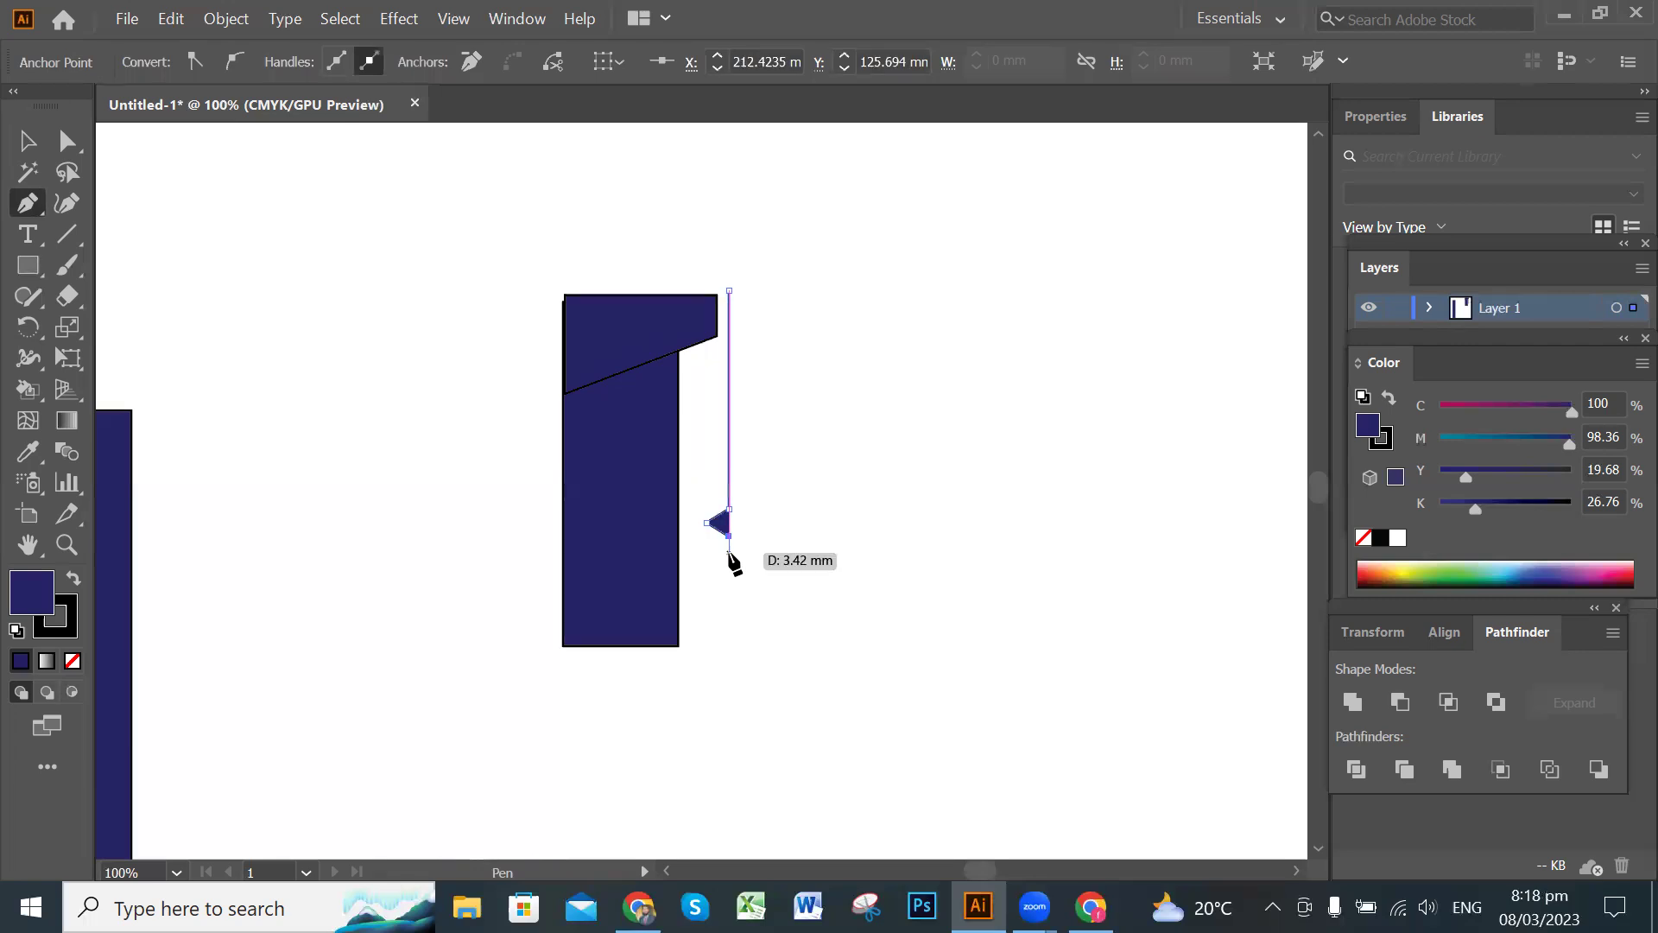
click(728, 550)
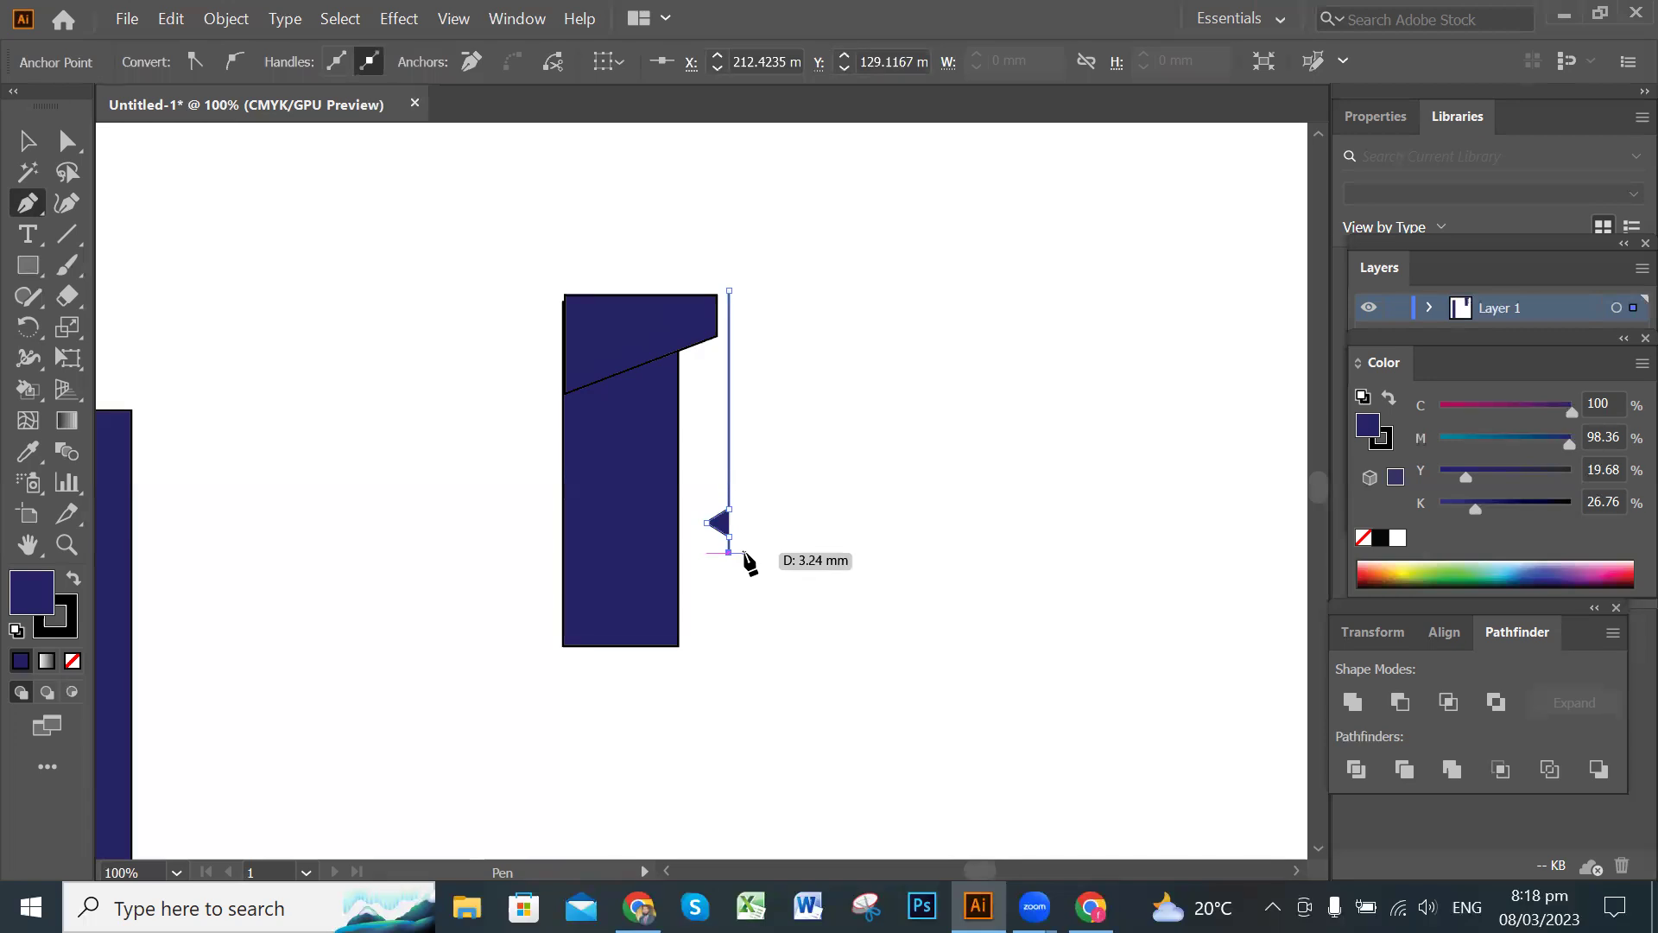
click(744, 552)
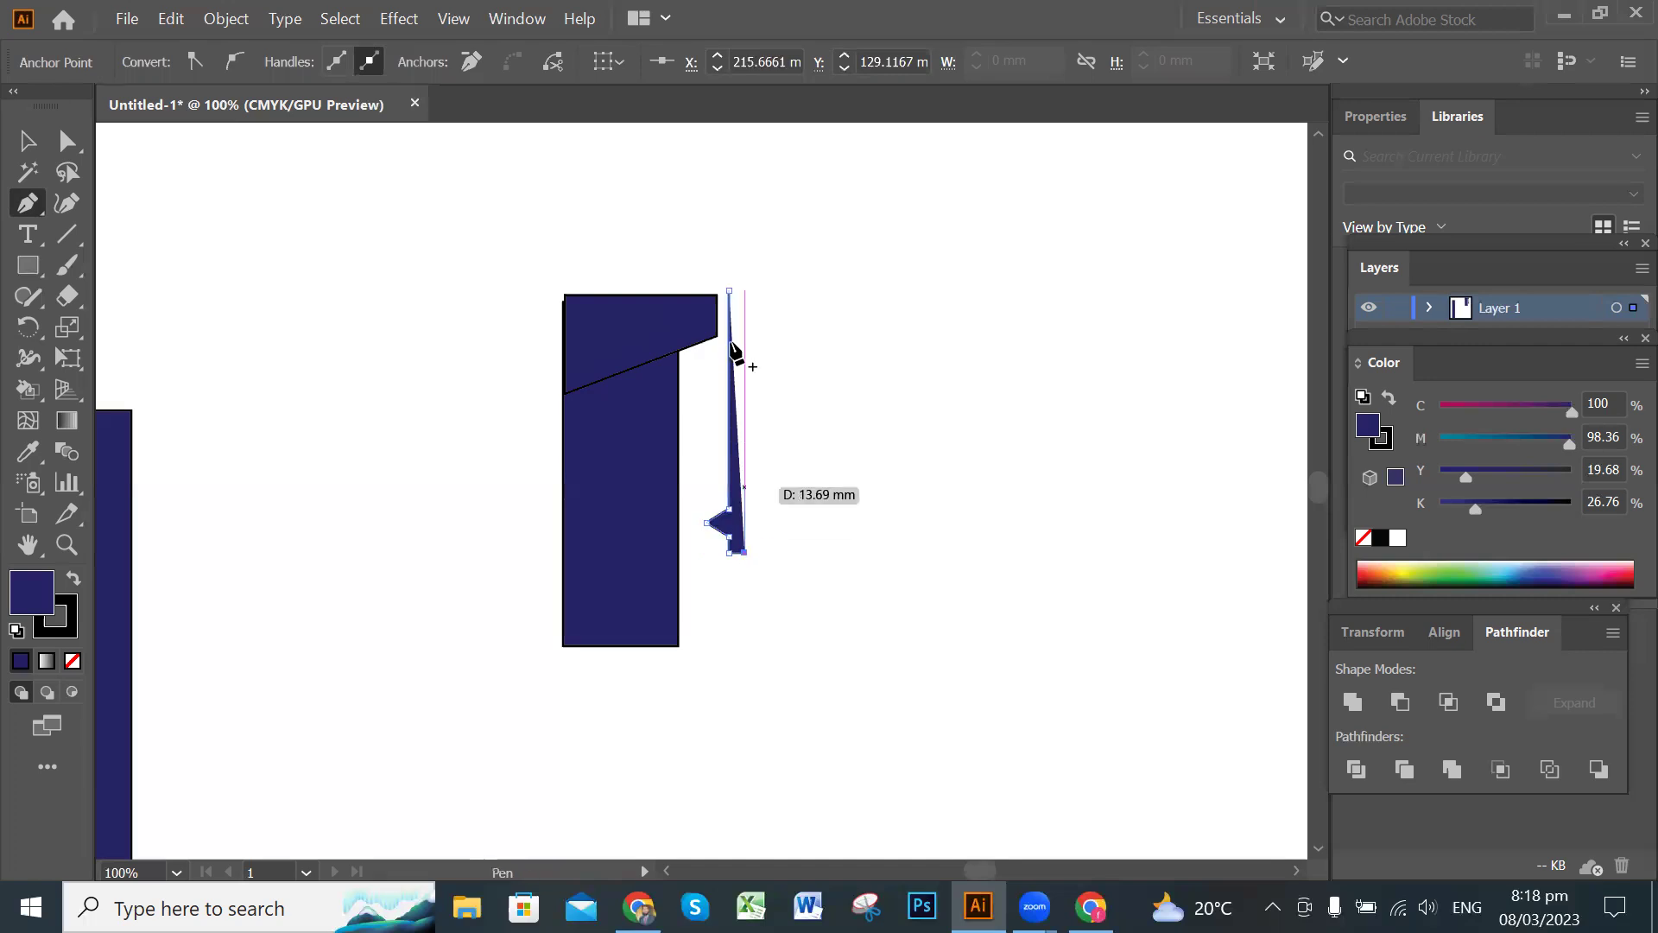
click(744, 291)
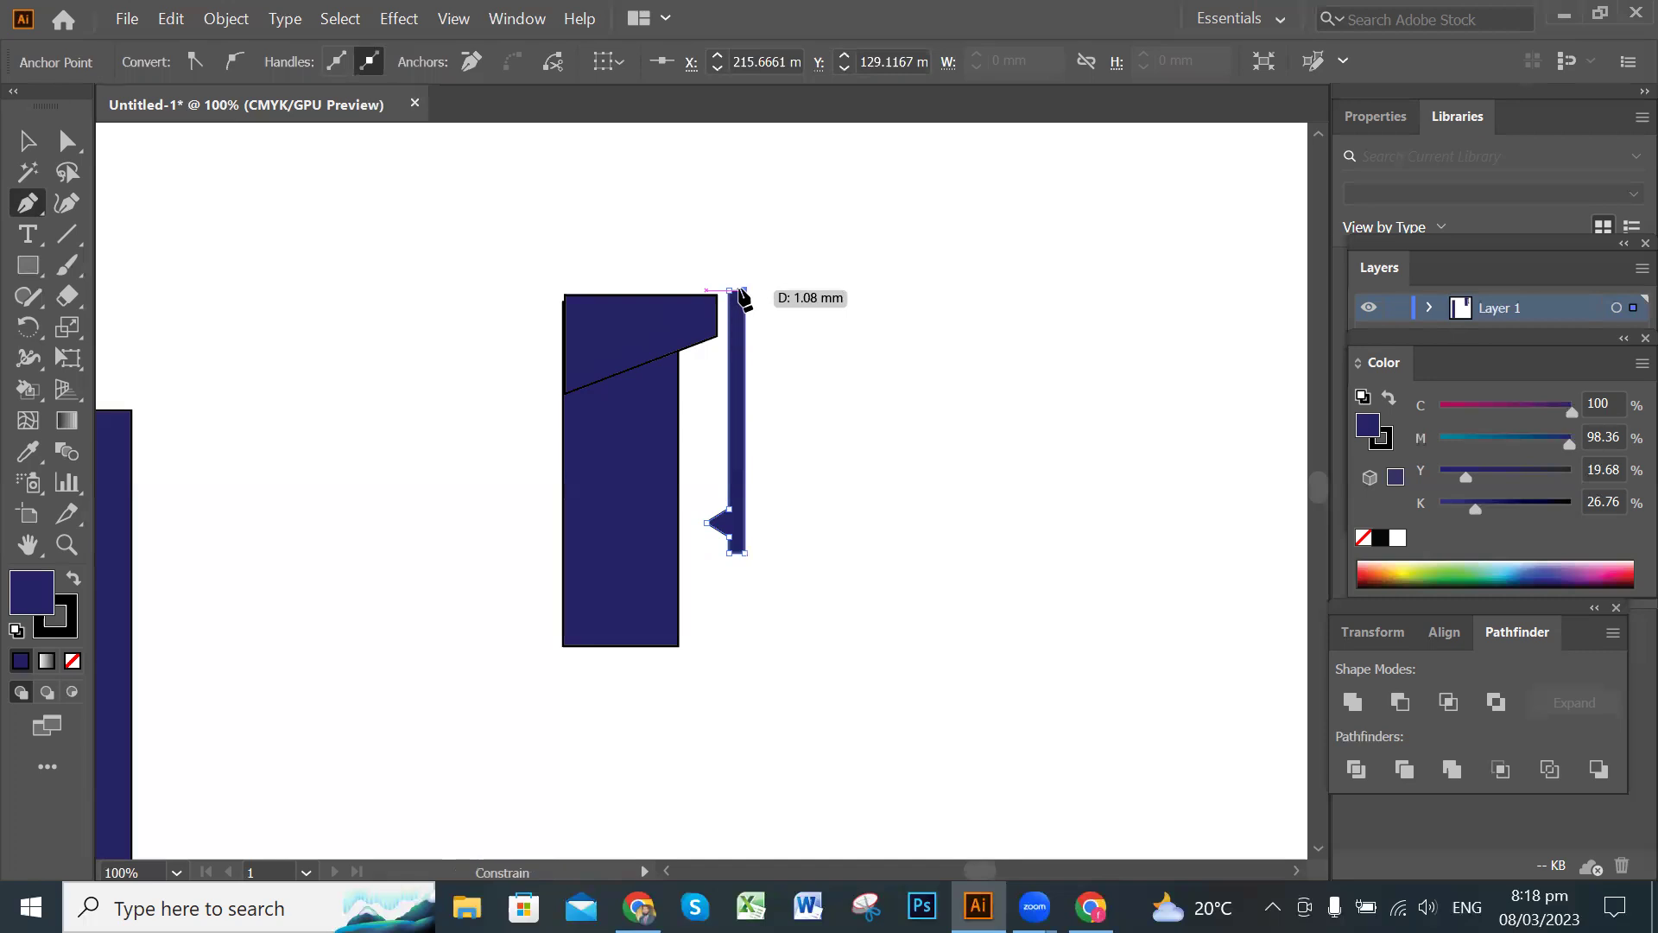
click(730, 290)
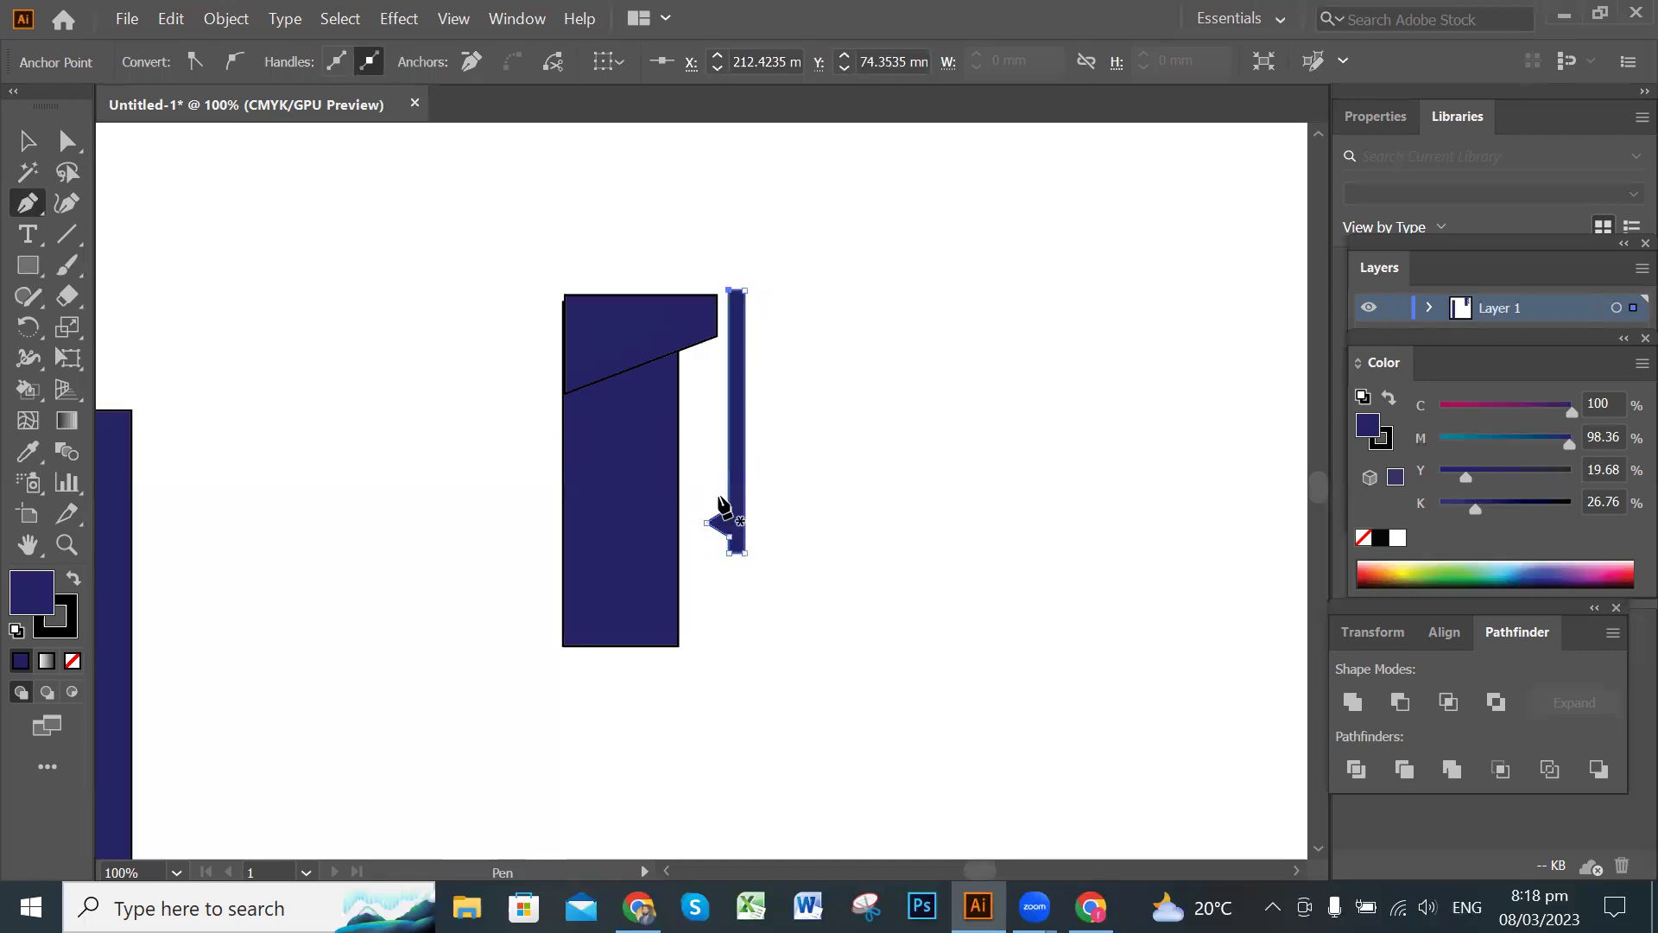
click(26, 142)
click(912, 397)
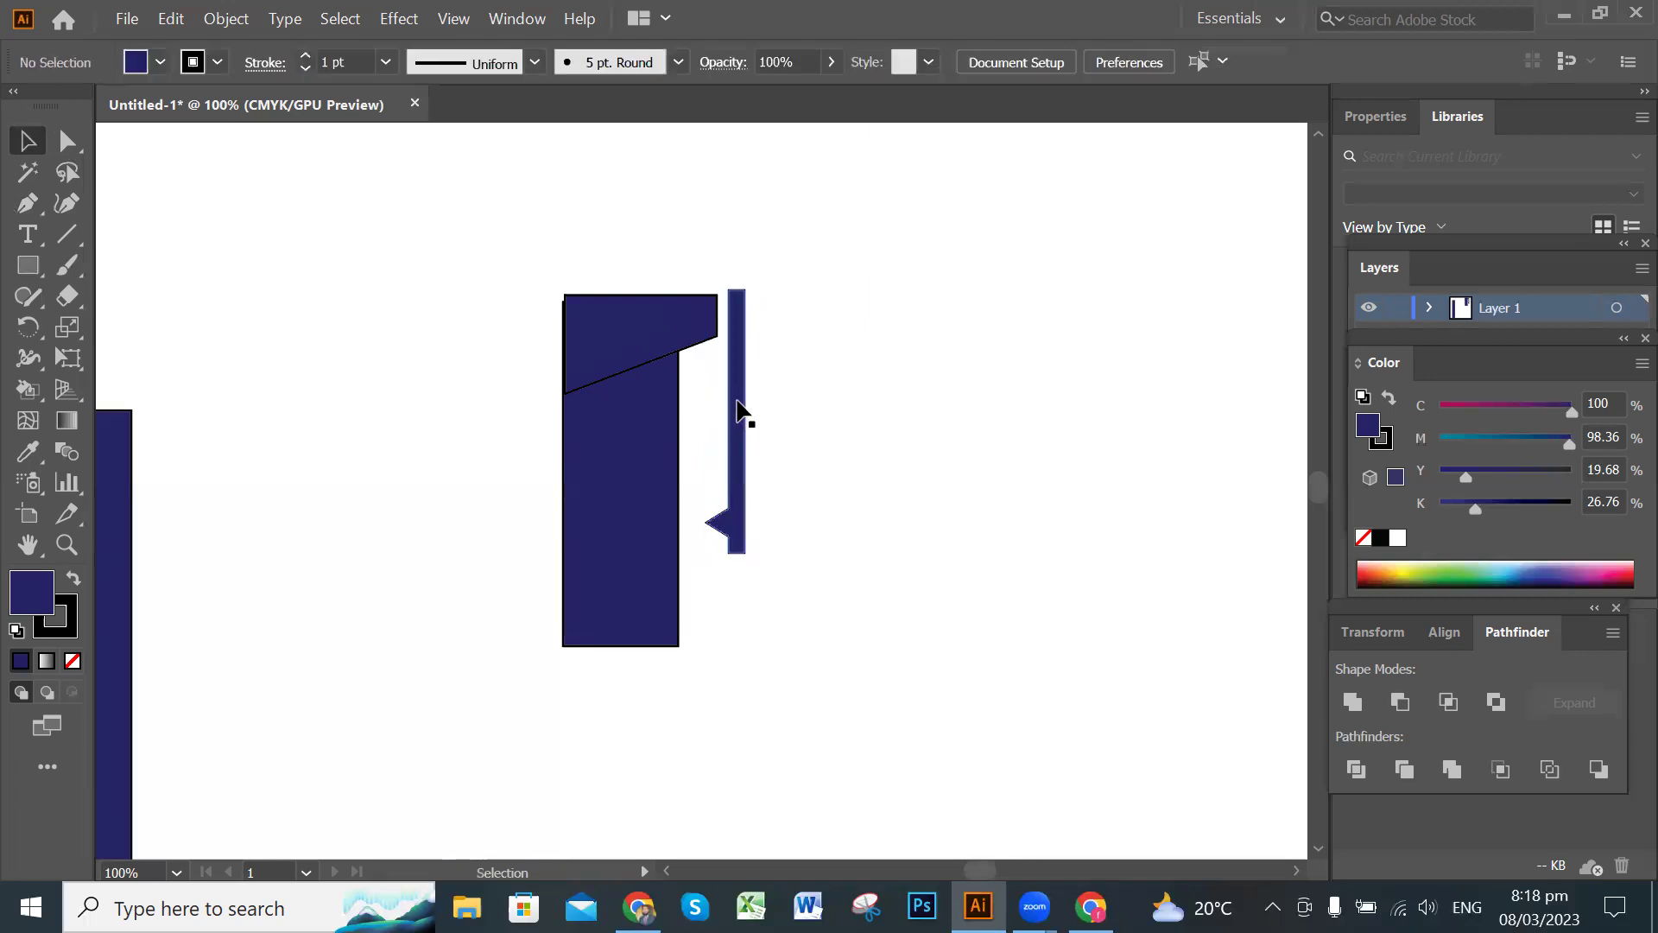
Move the clip up against the slanted cap's right edge, and narrow the cap slightly to shorten its overhang.
drag(736, 411, 730, 411)
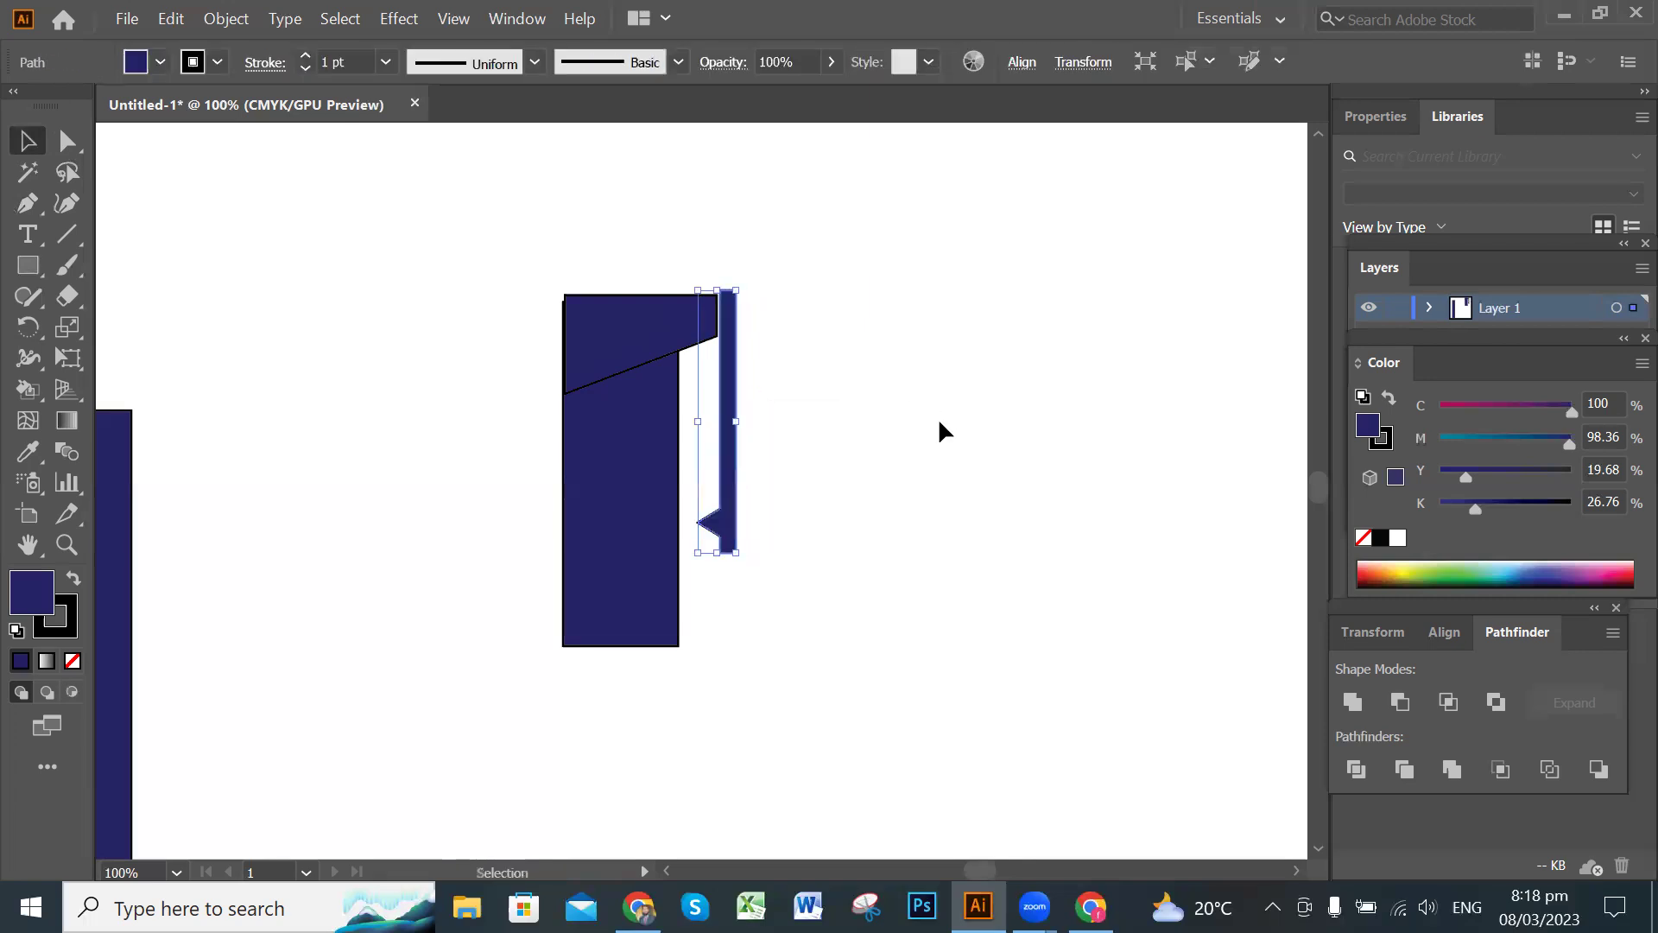
click(936, 408)
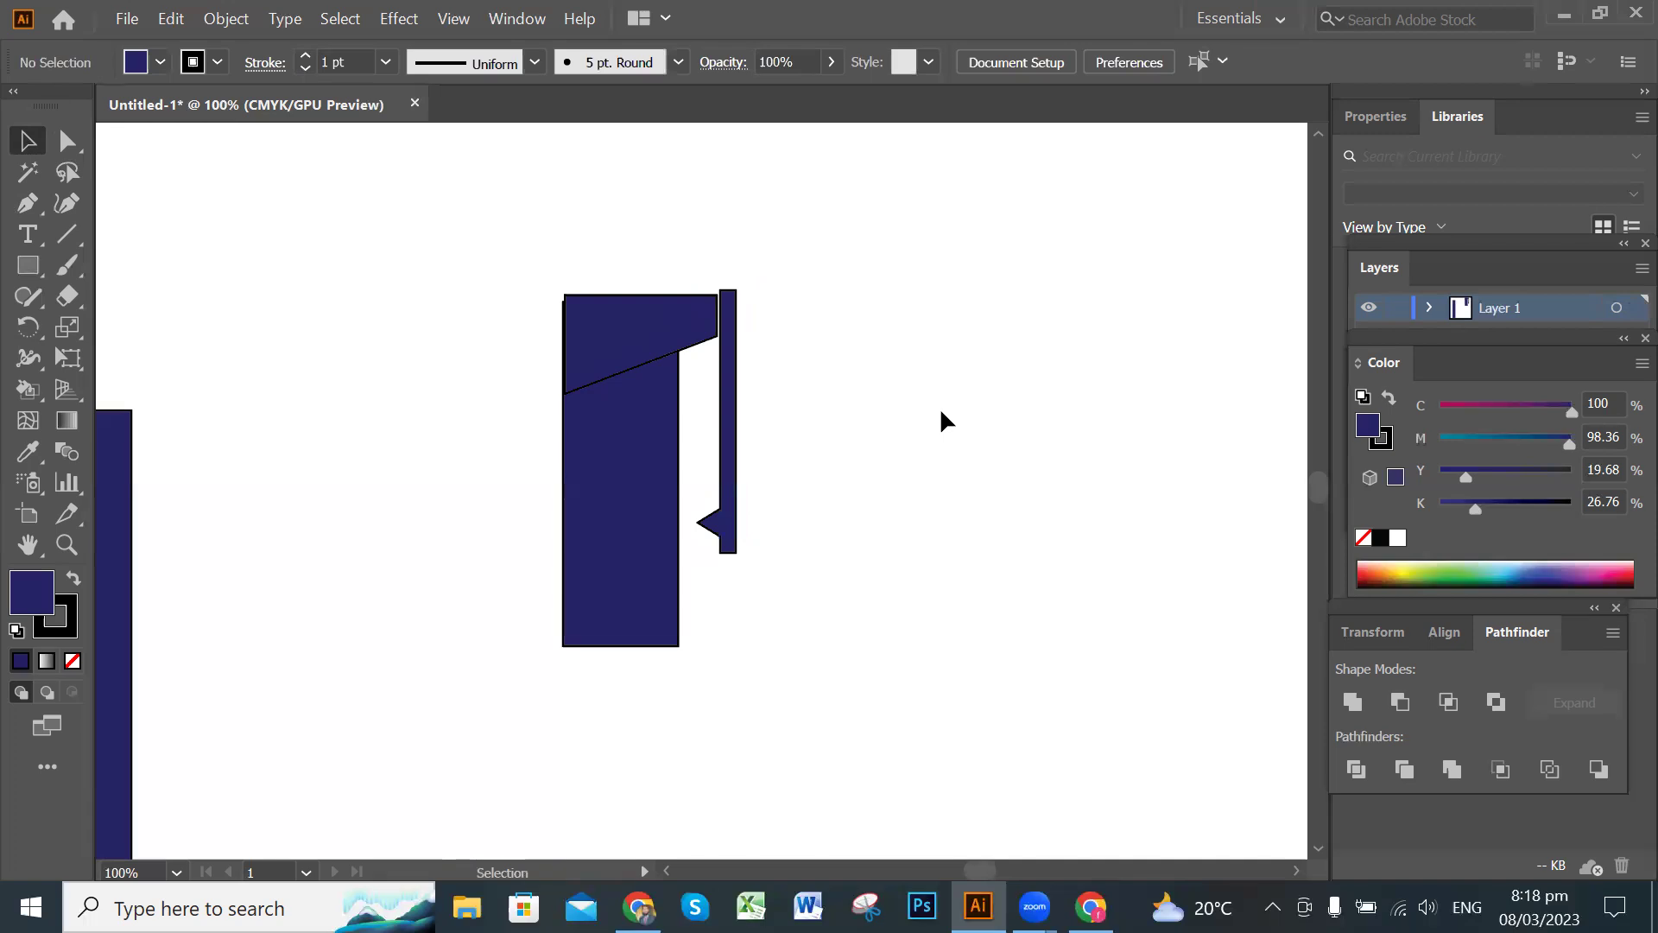
click(654, 328)
drag(717, 344, 704, 343)
click(815, 373)
Nudge the clip left and slightly down until it meets the narrowed cap's right edge, then deselect it.
click(731, 389)
key(Left)
key(Left)
key(Left)
key(Left)
key(Left)
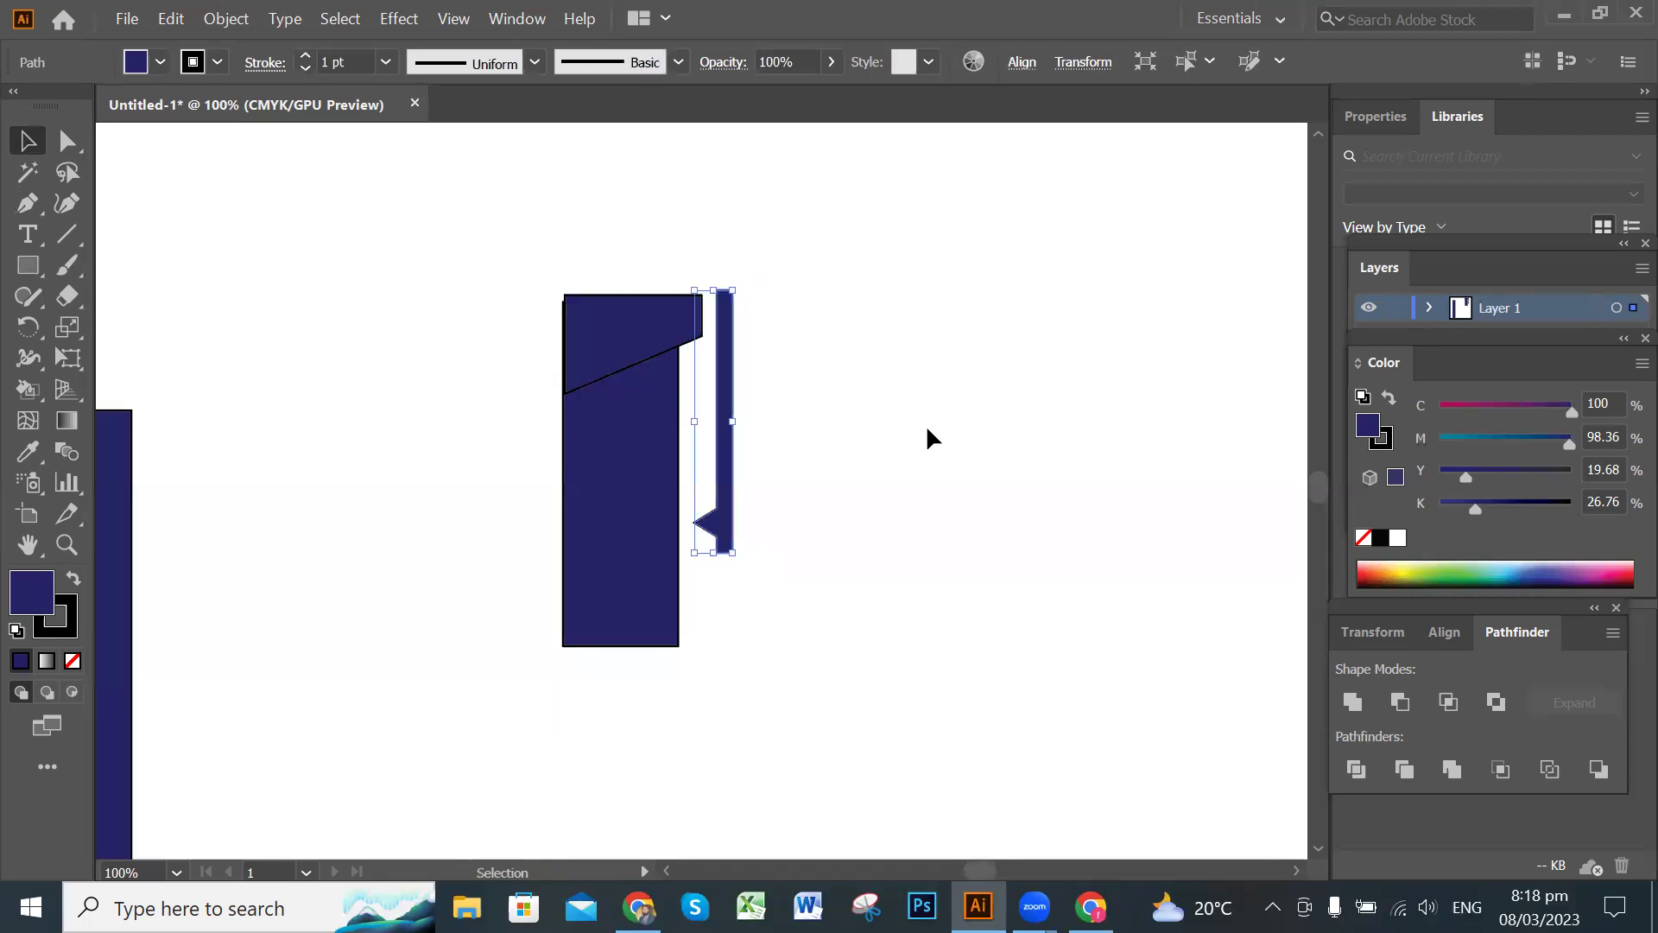
key(Down)
key(Down)
key(Left)
key(Left)
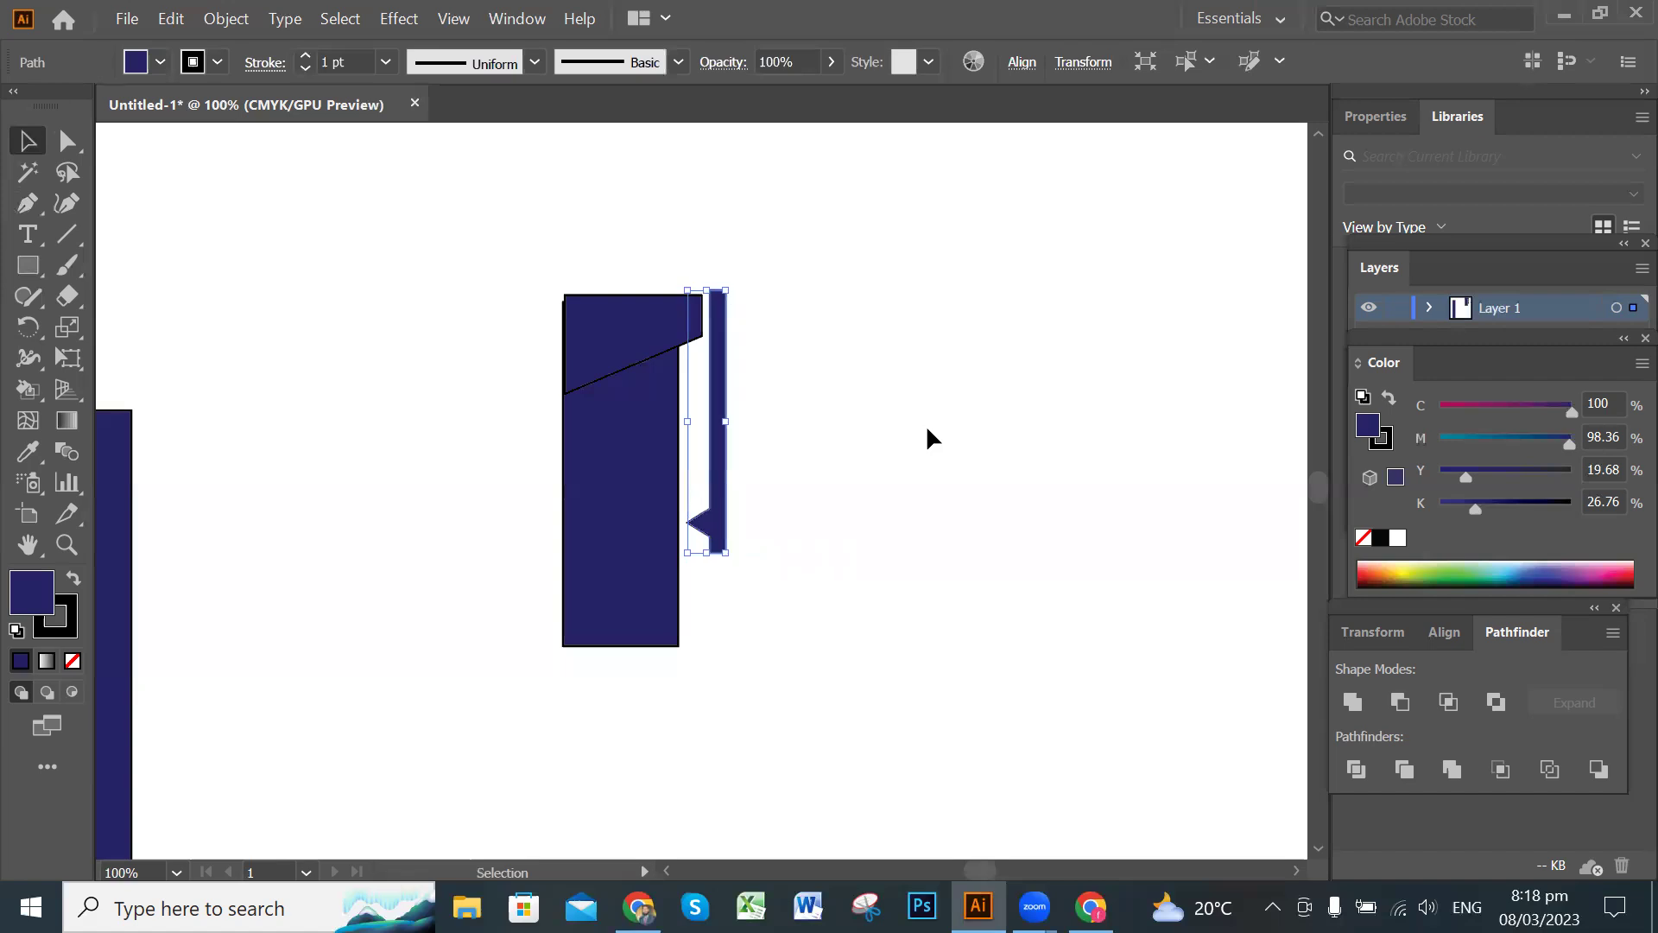
key(Up)
key(Left)
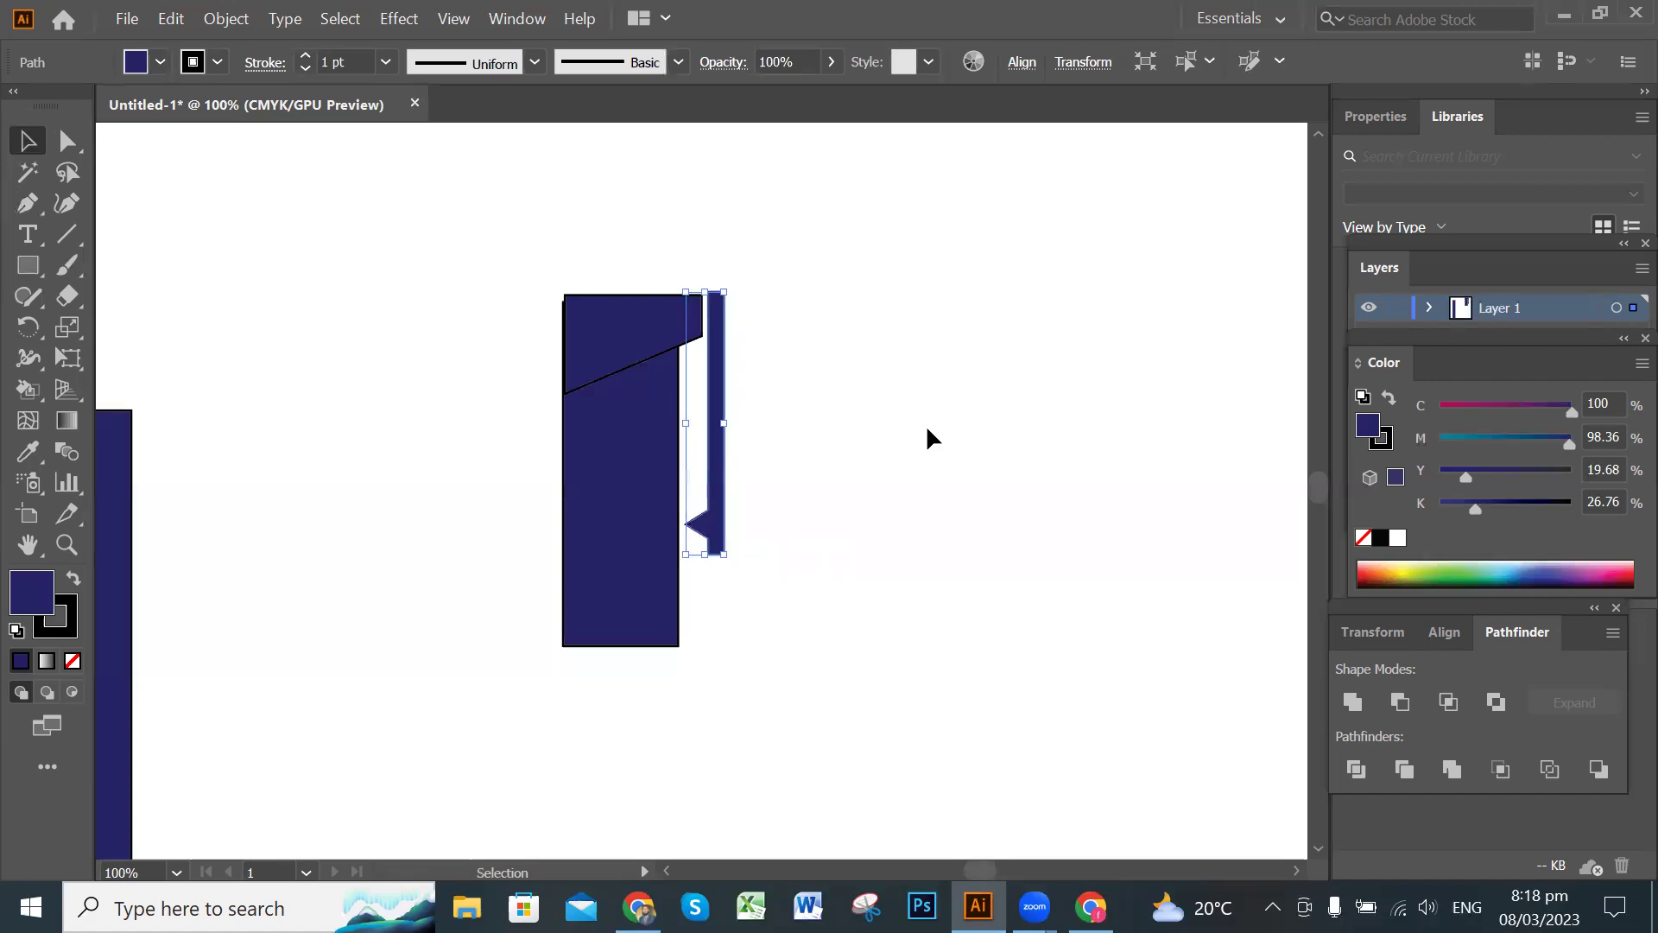
key(Left)
key(Left)
click(959, 421)
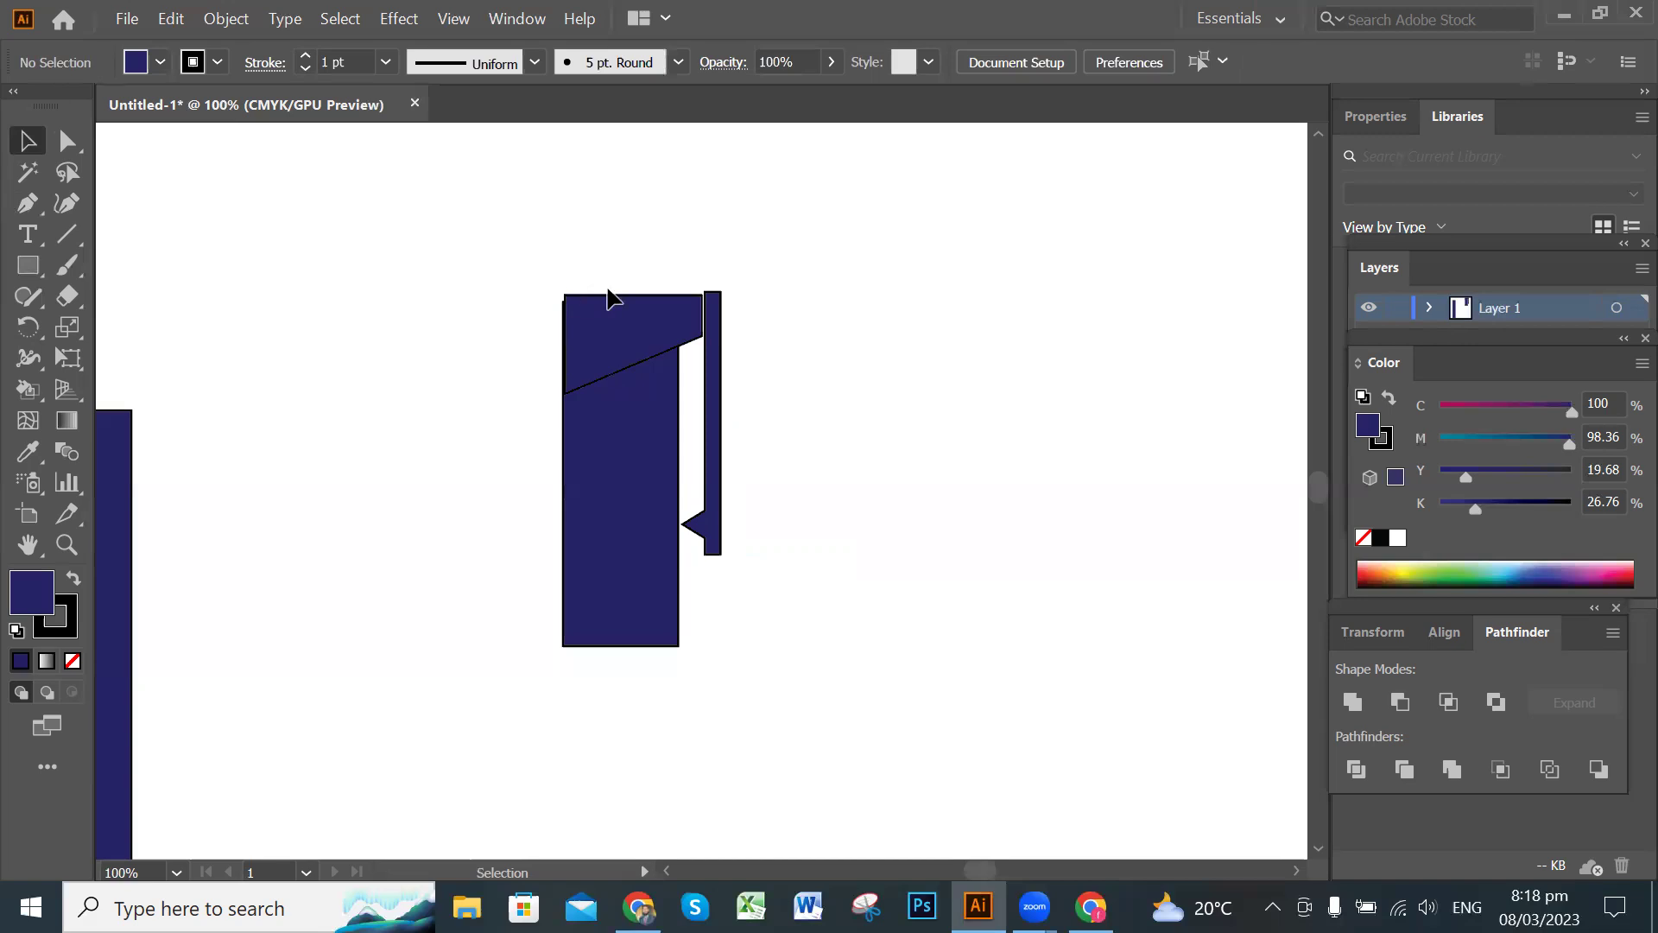
Draw a closed thin horizontal bar about 13 mm wide with the Pen, just above the left part of the slanted cap.
drag(26, 268, 143, 298)
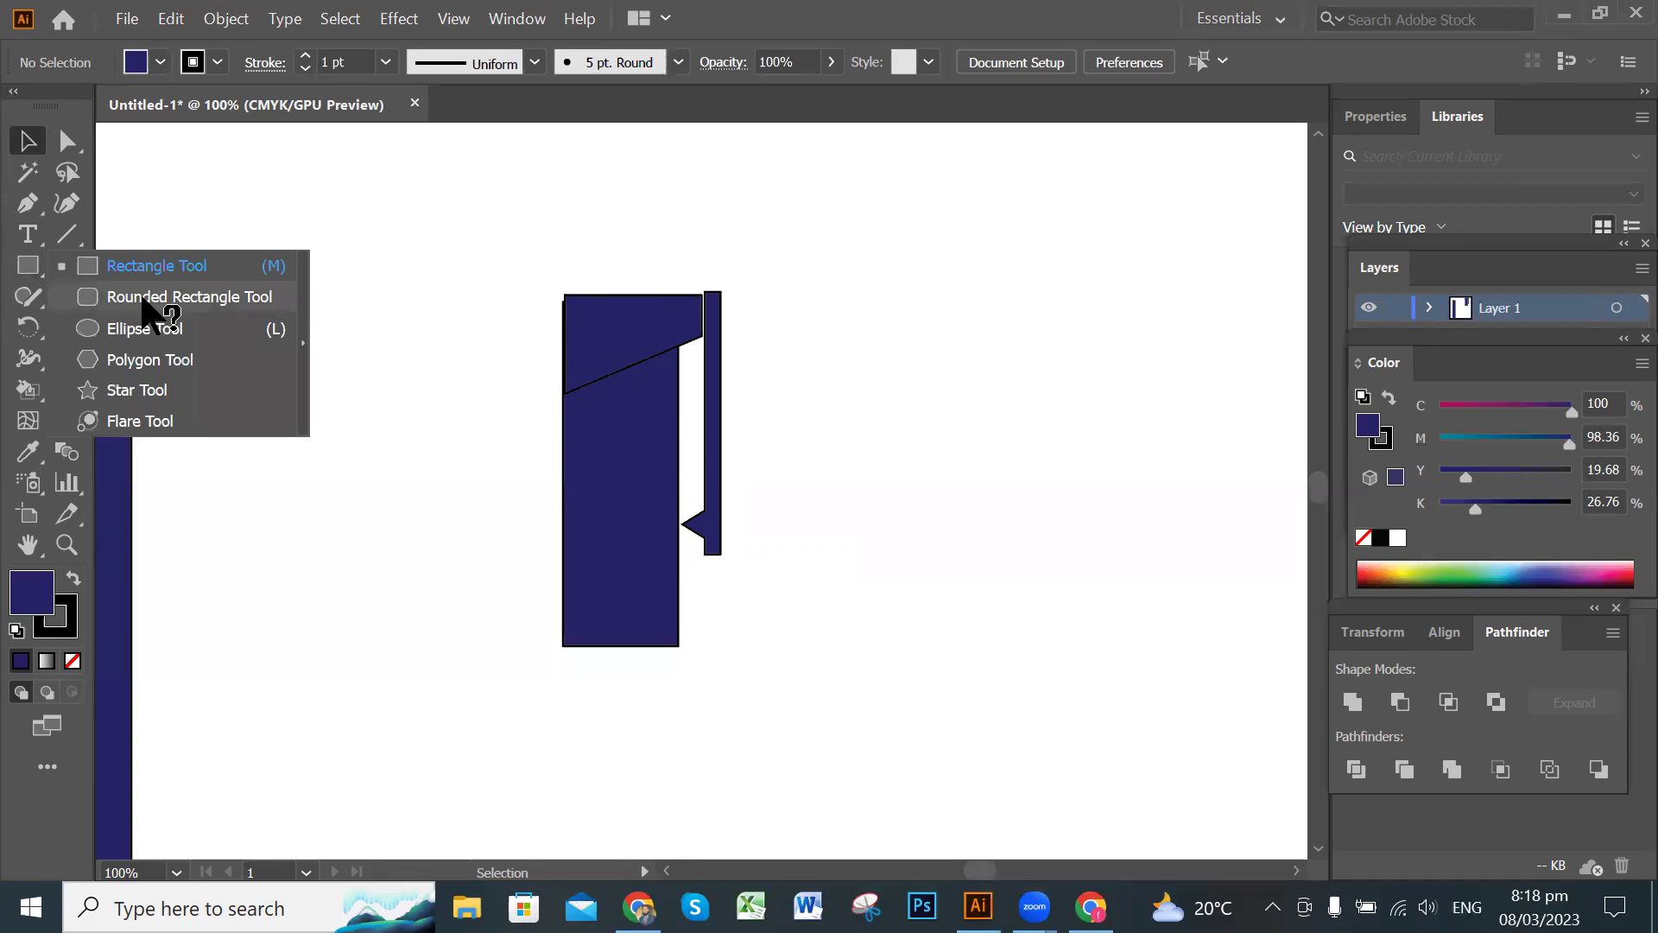
click(28, 204)
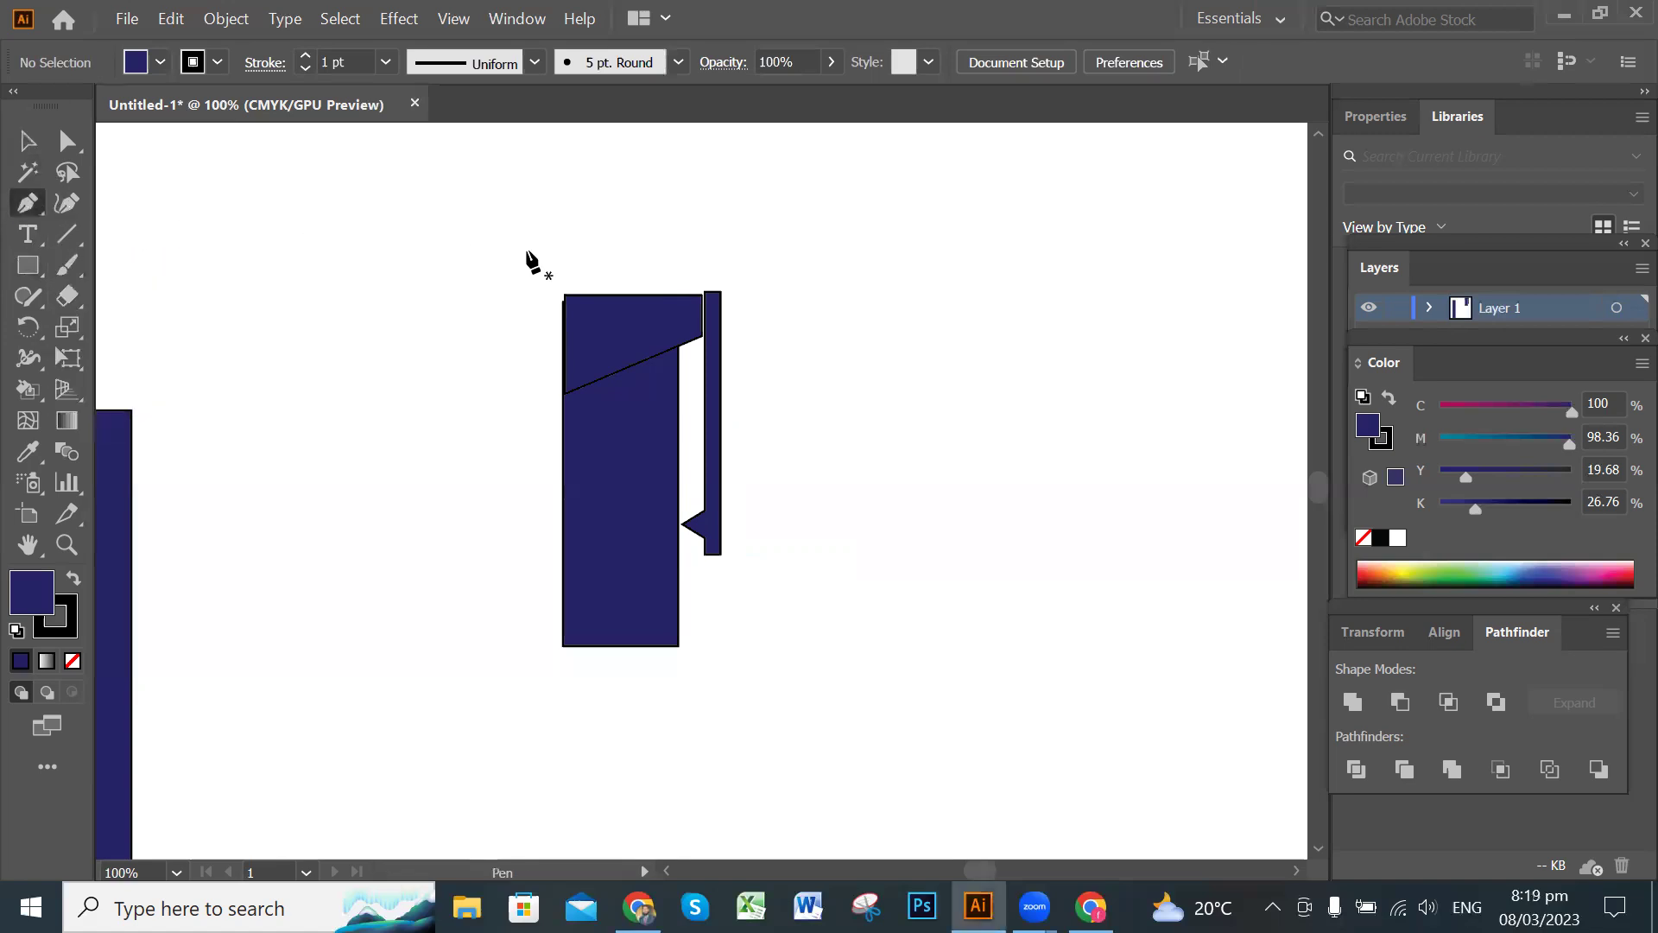
click(574, 263)
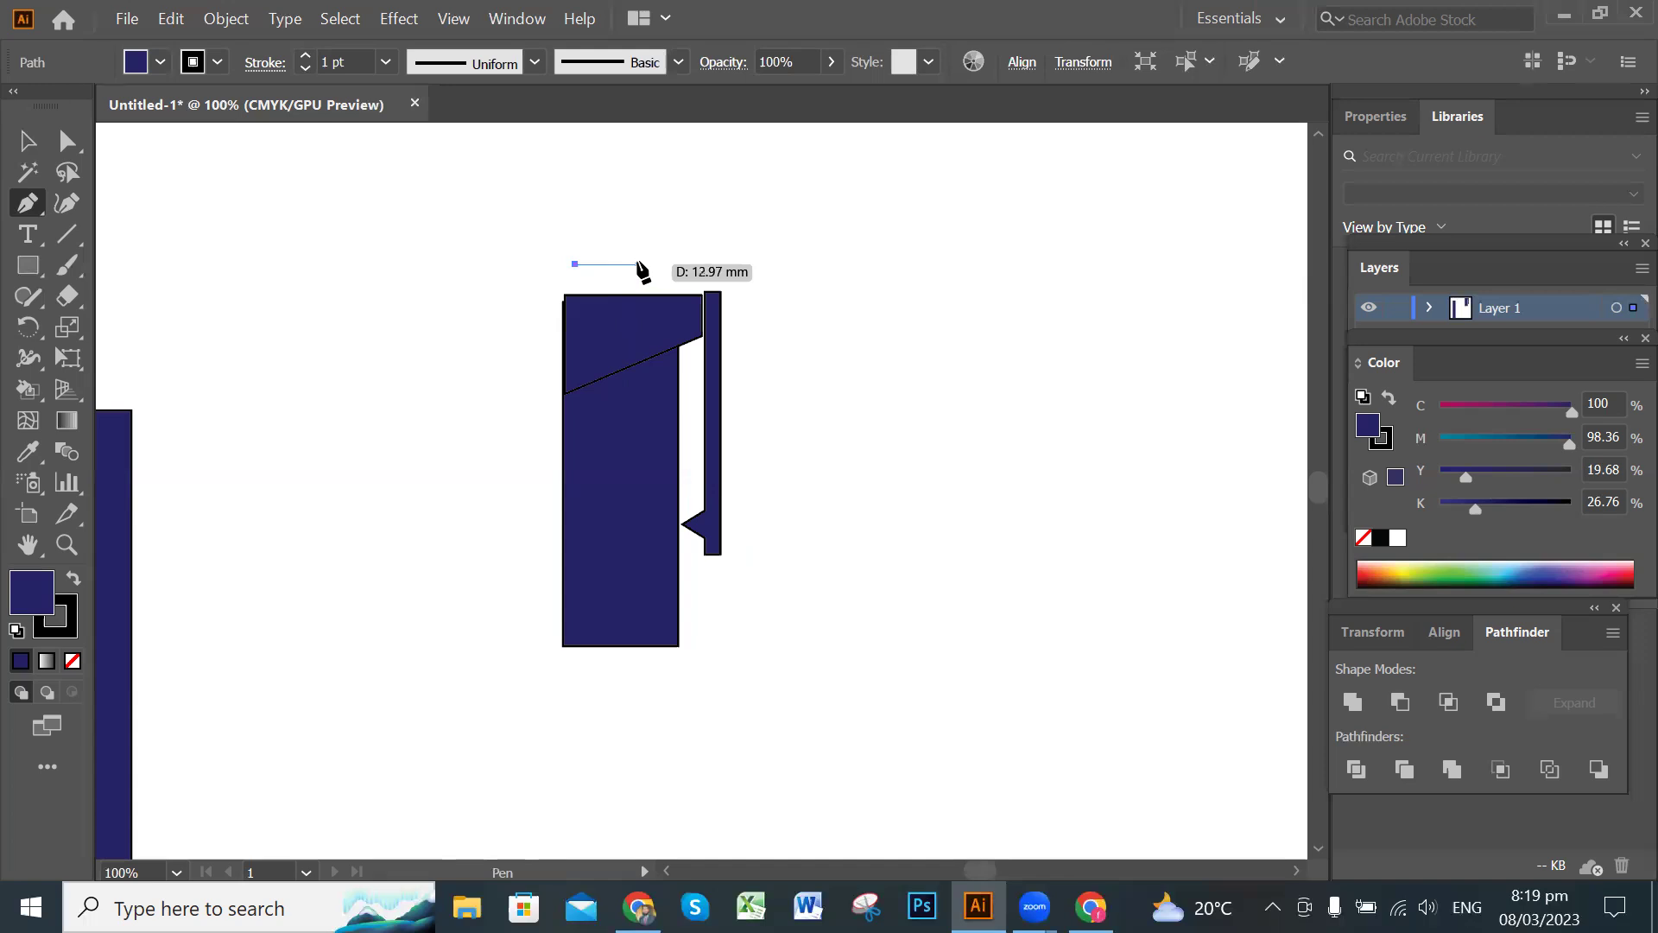
click(637, 263)
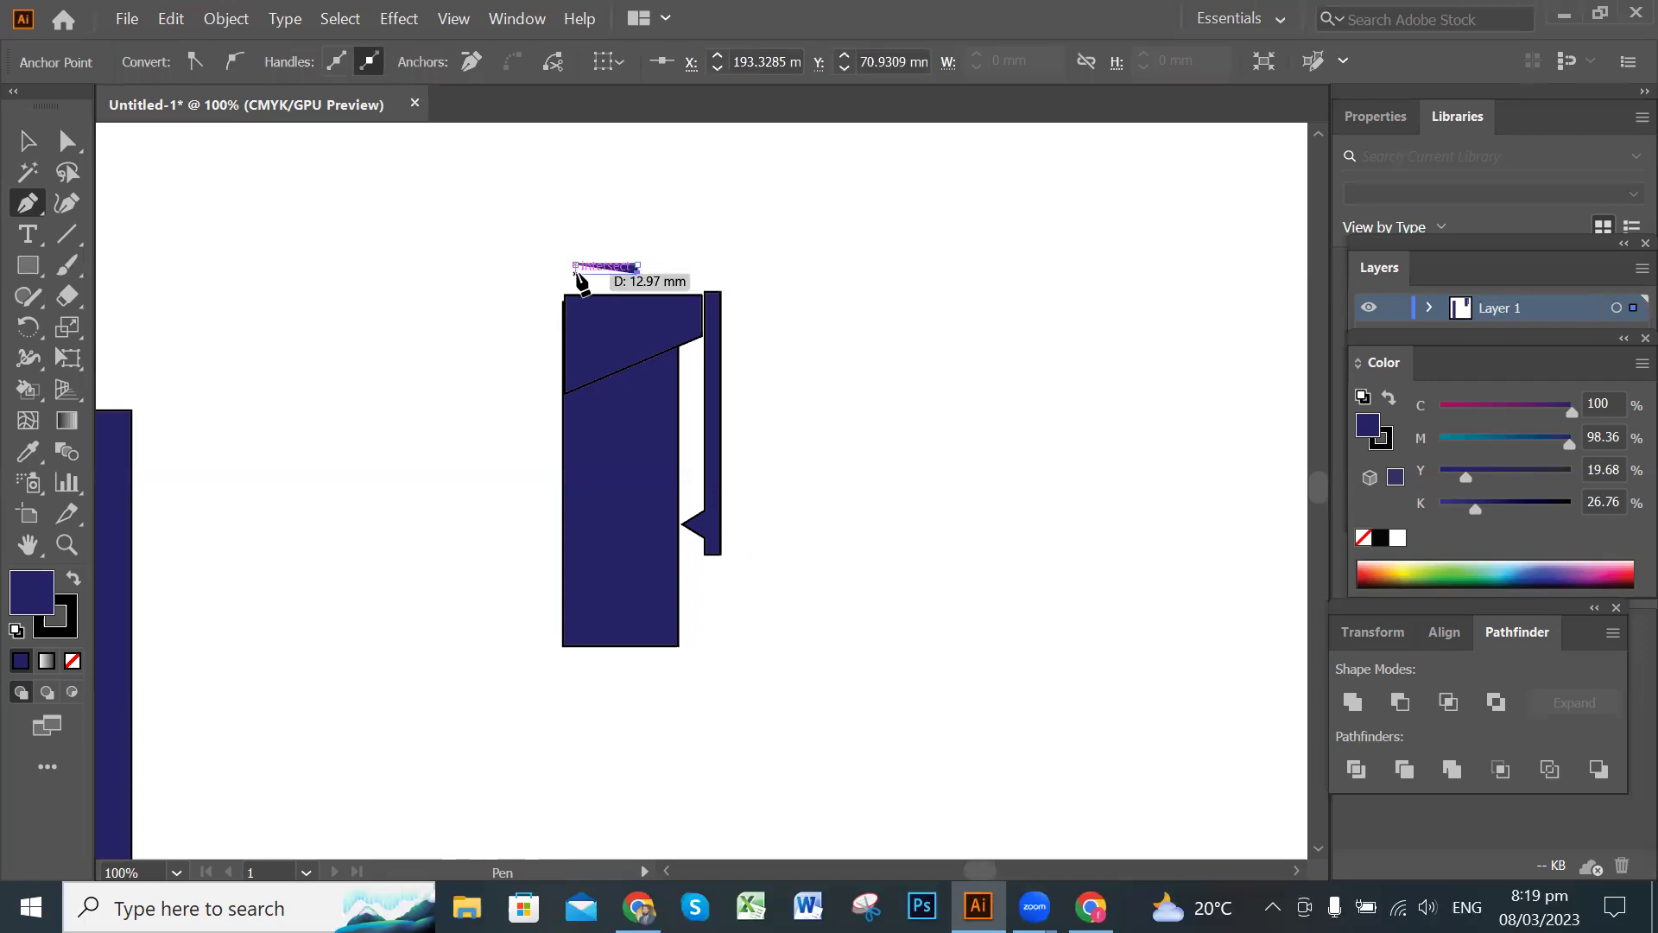
click(576, 267)
click(28, 141)
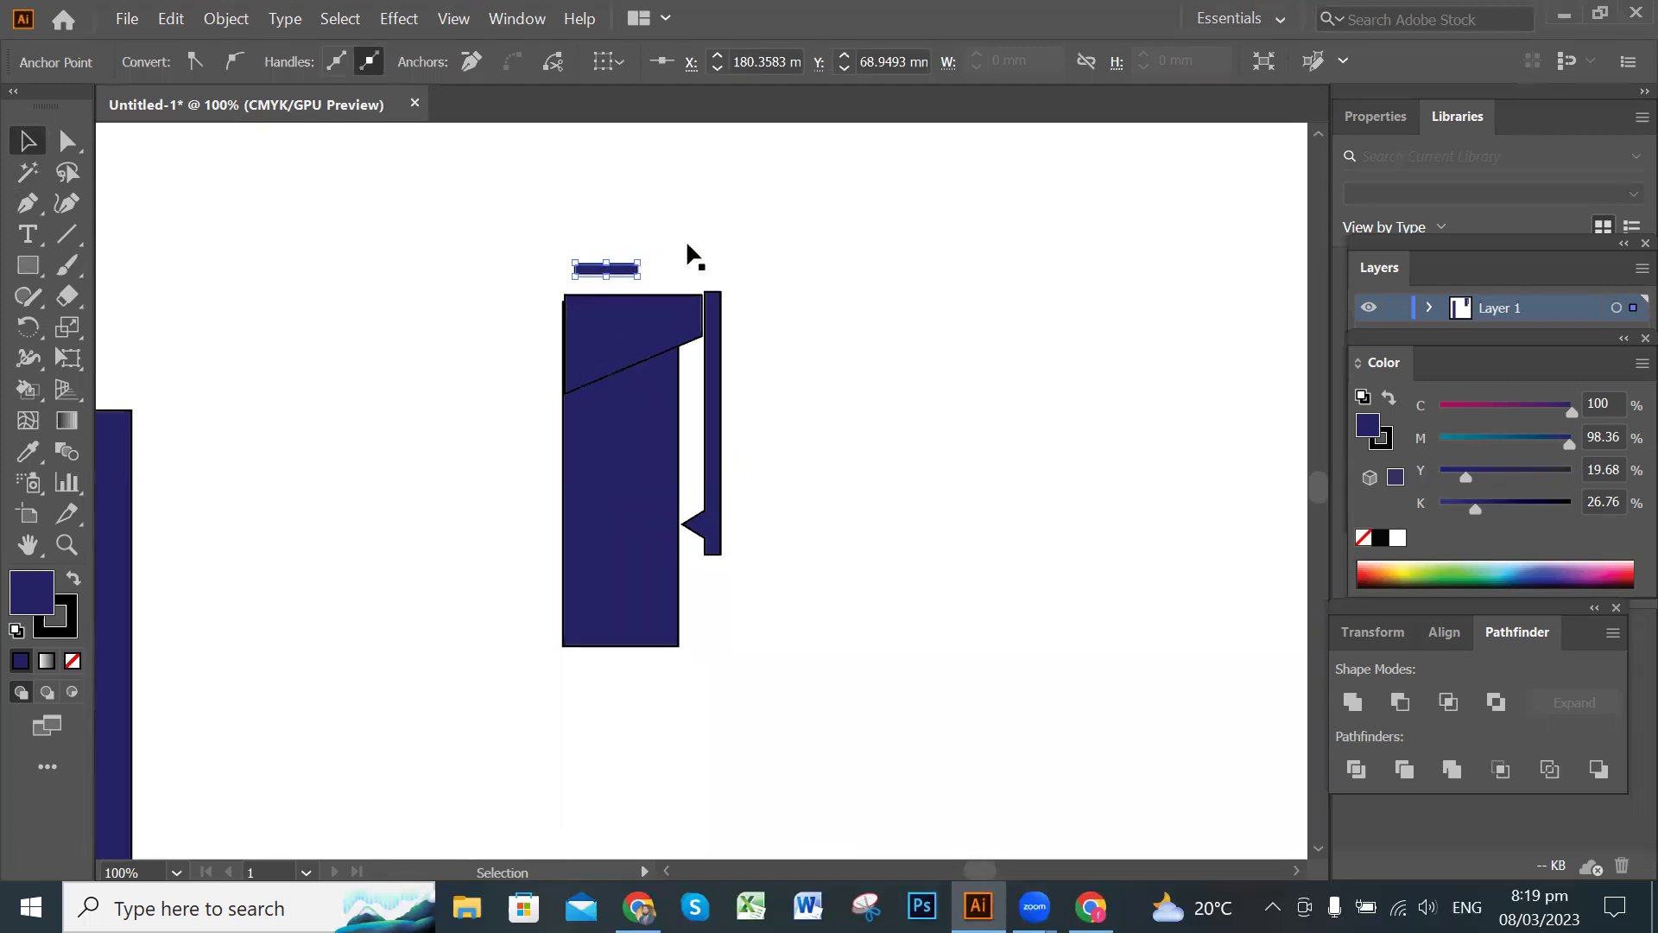
Duplicate the thin bar above the clip, up and to the right of the original, and deselect it.
click(628, 268)
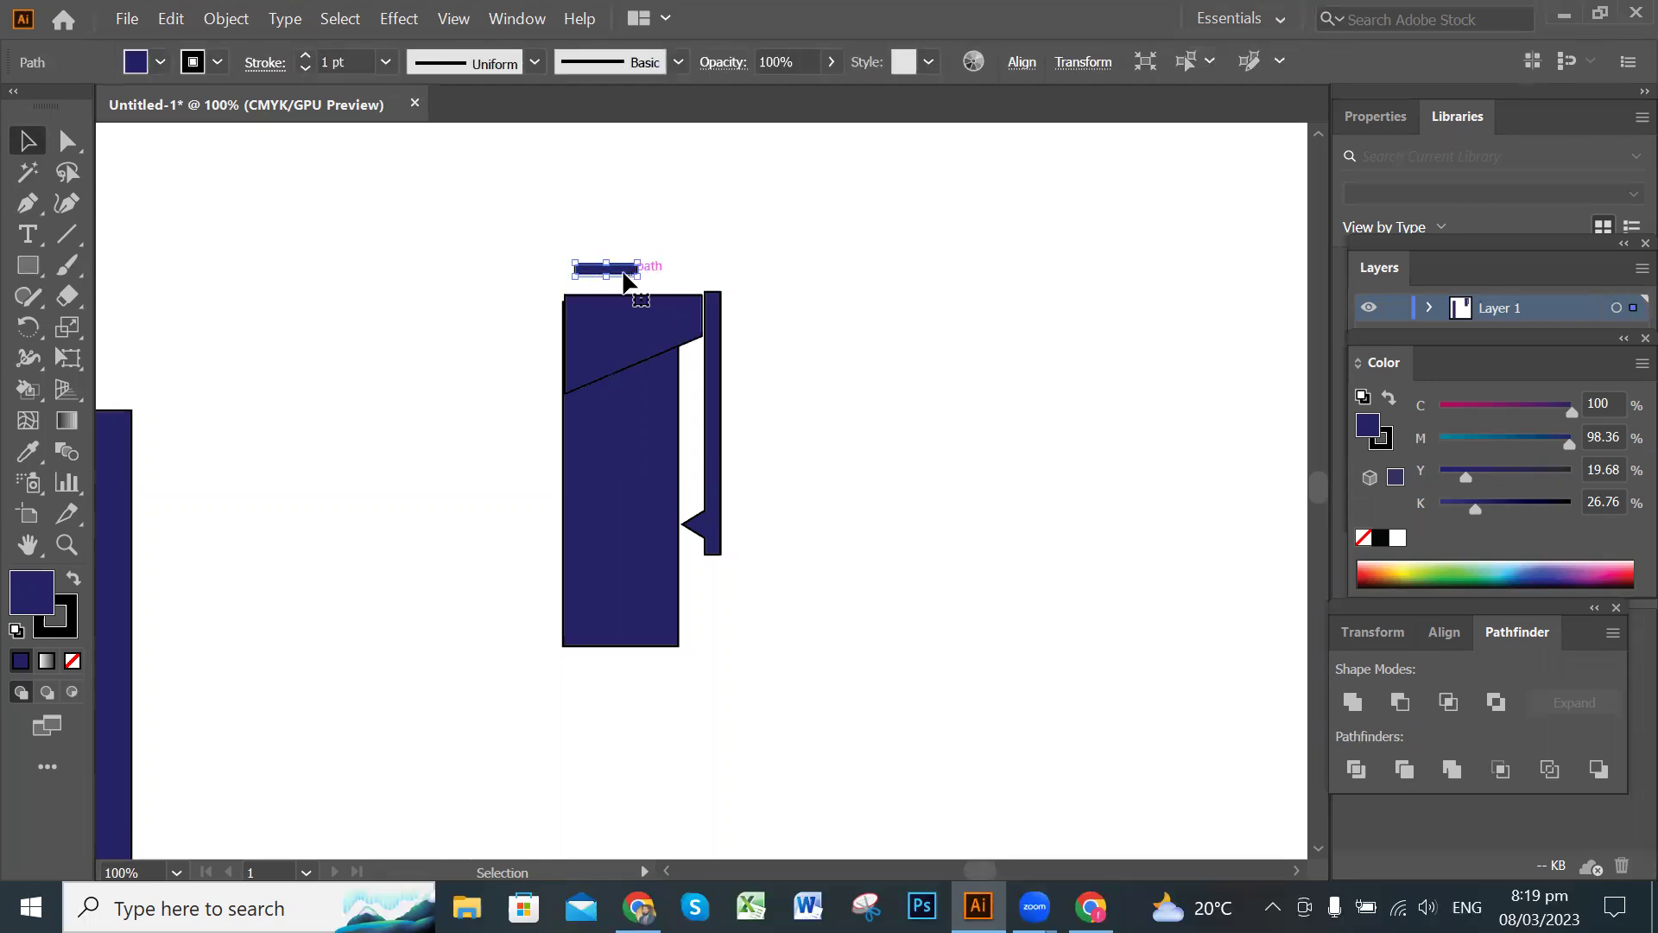
drag(623, 271, 737, 256)
click(849, 354)
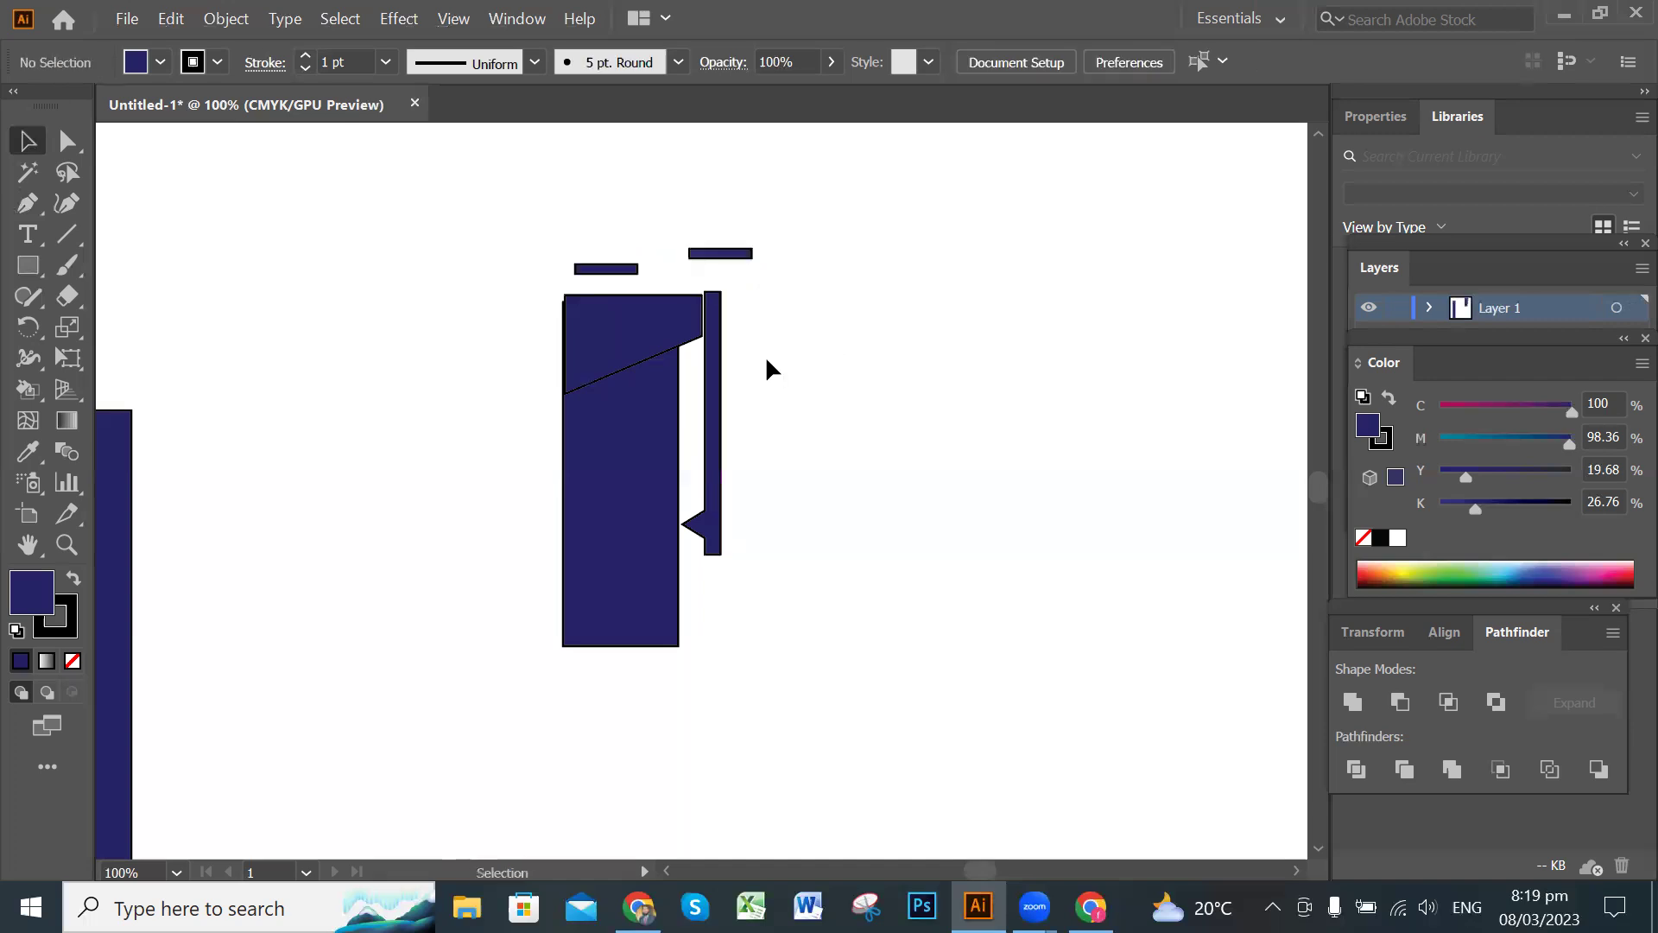
Move the original thin bar down and slightly left, close to the slanted cap's upper edge, and deselect it.
drag(619, 276, 610, 291)
click(907, 298)
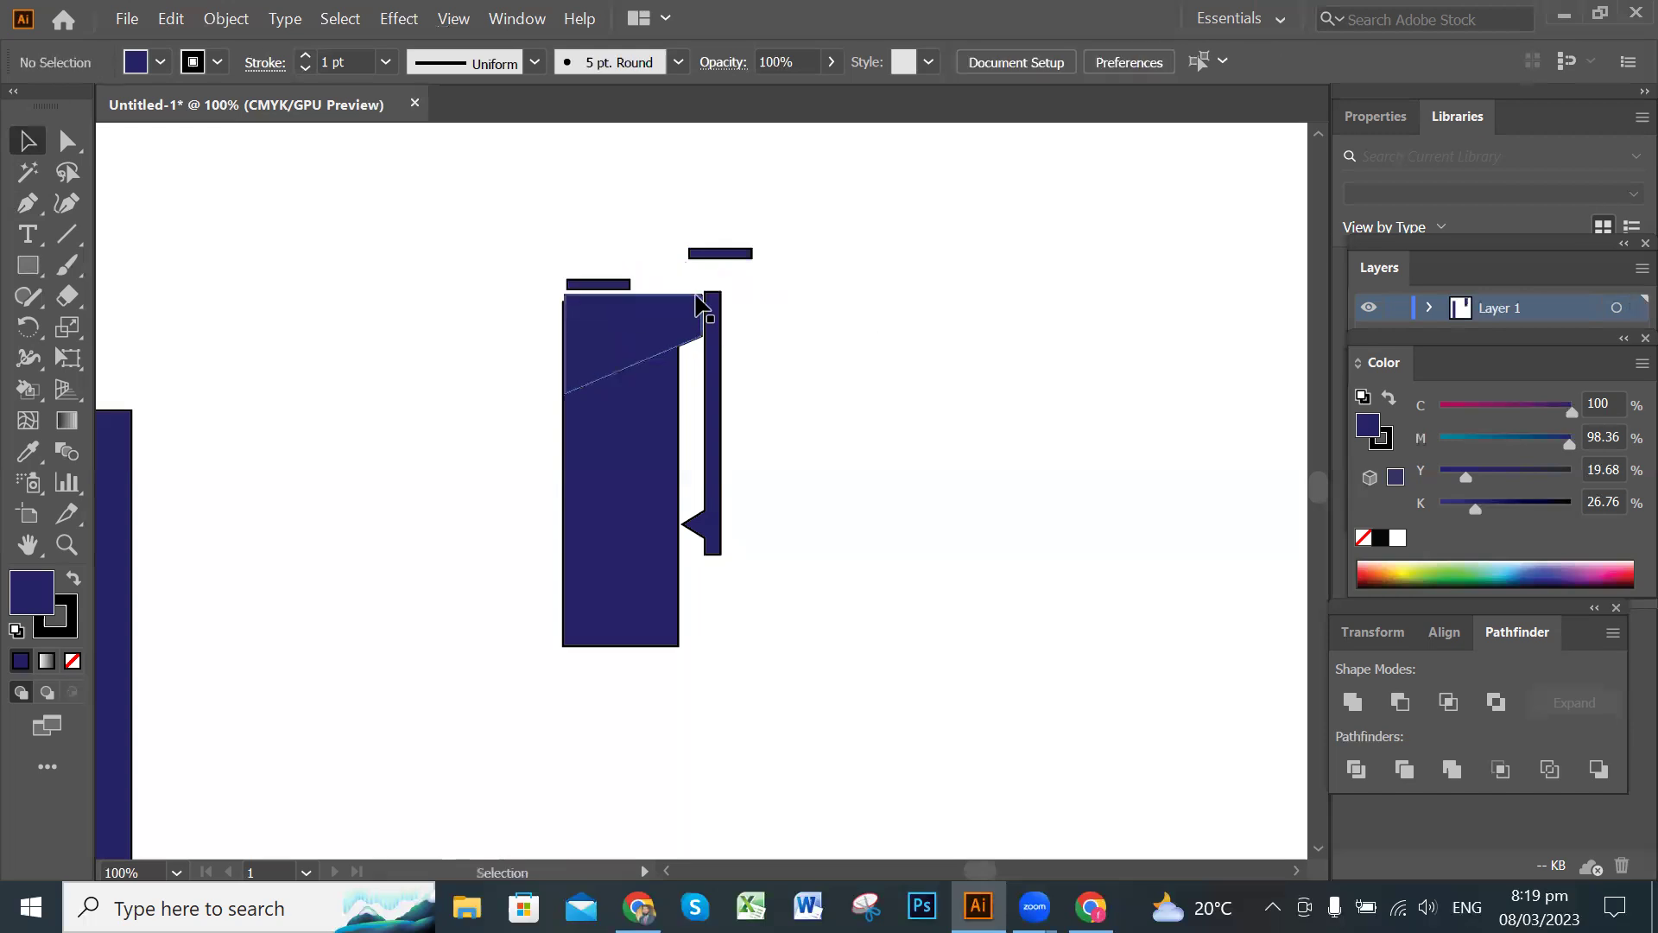
Stretch the duplicate bar outward on both sides, then shorten it from its right end and deselect it.
click(741, 253)
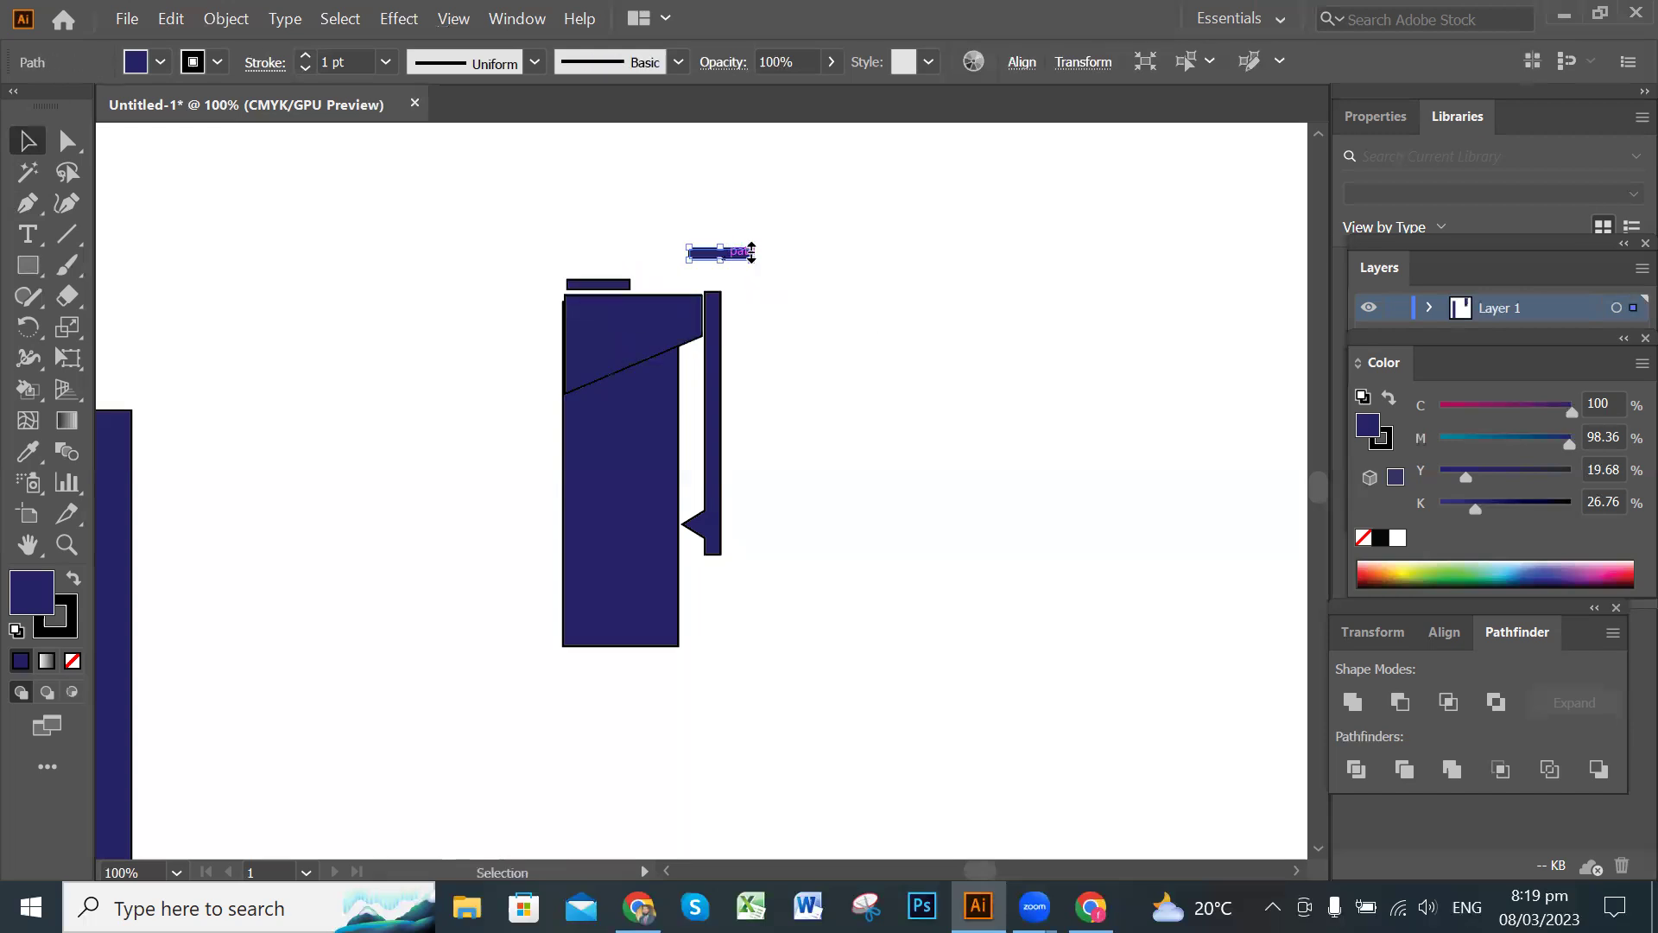
drag(758, 252, 788, 253)
click(784, 287)
click(738, 255)
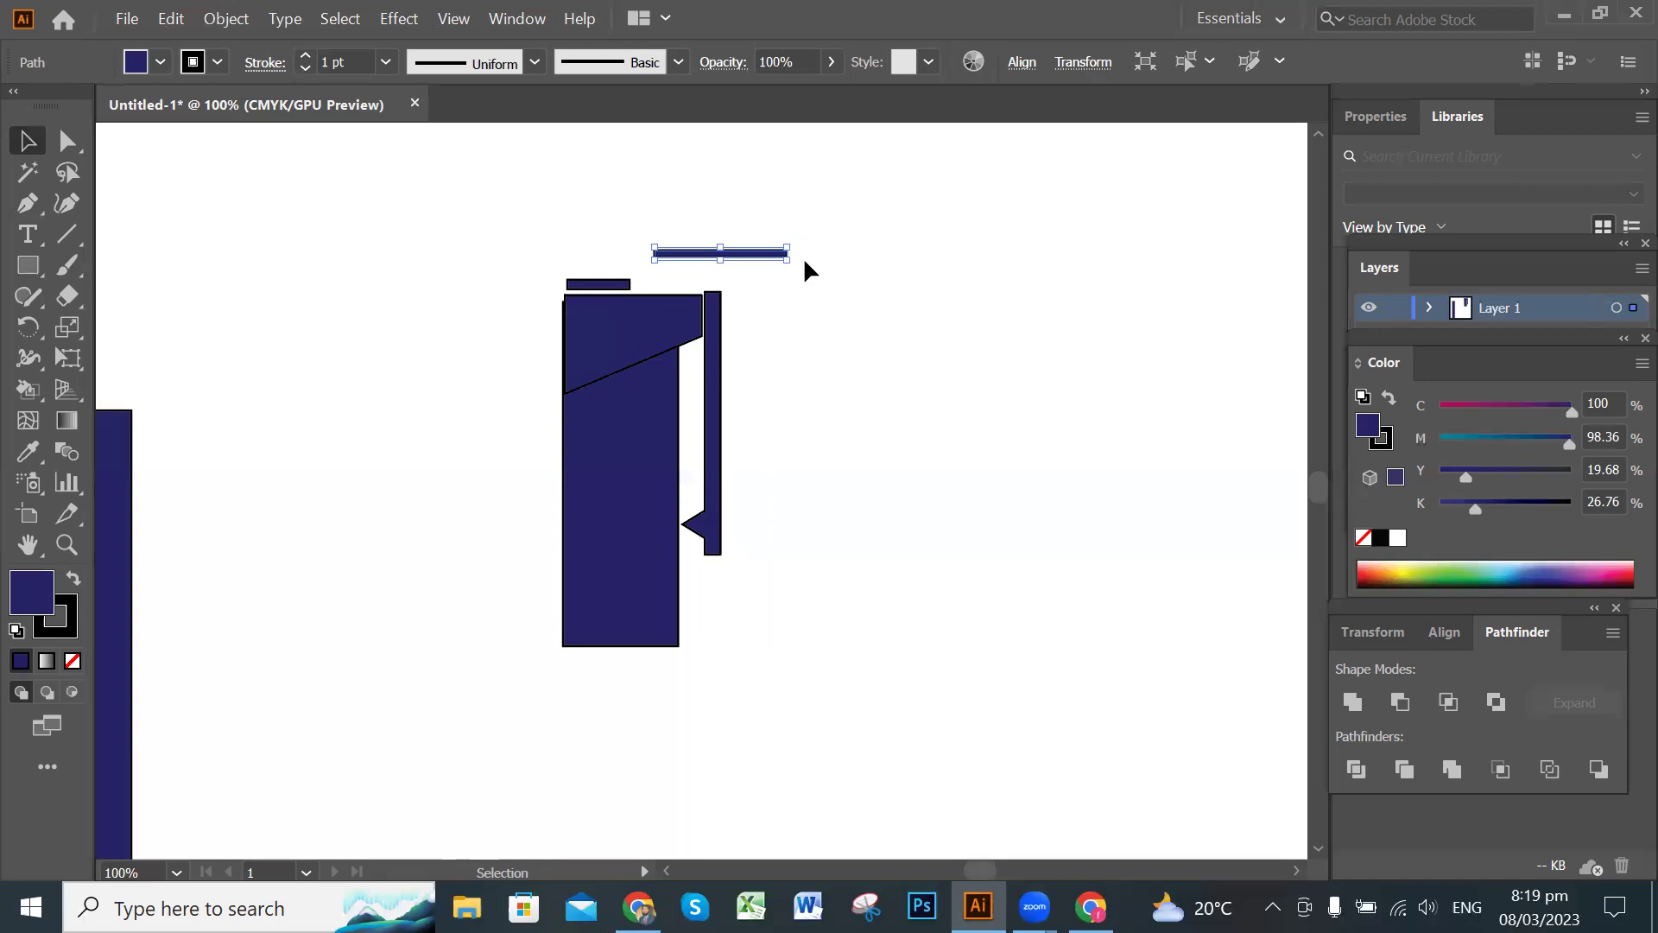
drag(785, 254, 754, 254)
click(787, 293)
Nudge the left thin bar slightly down toward the slanted cap's upper edge, then deselect it.
click(610, 294)
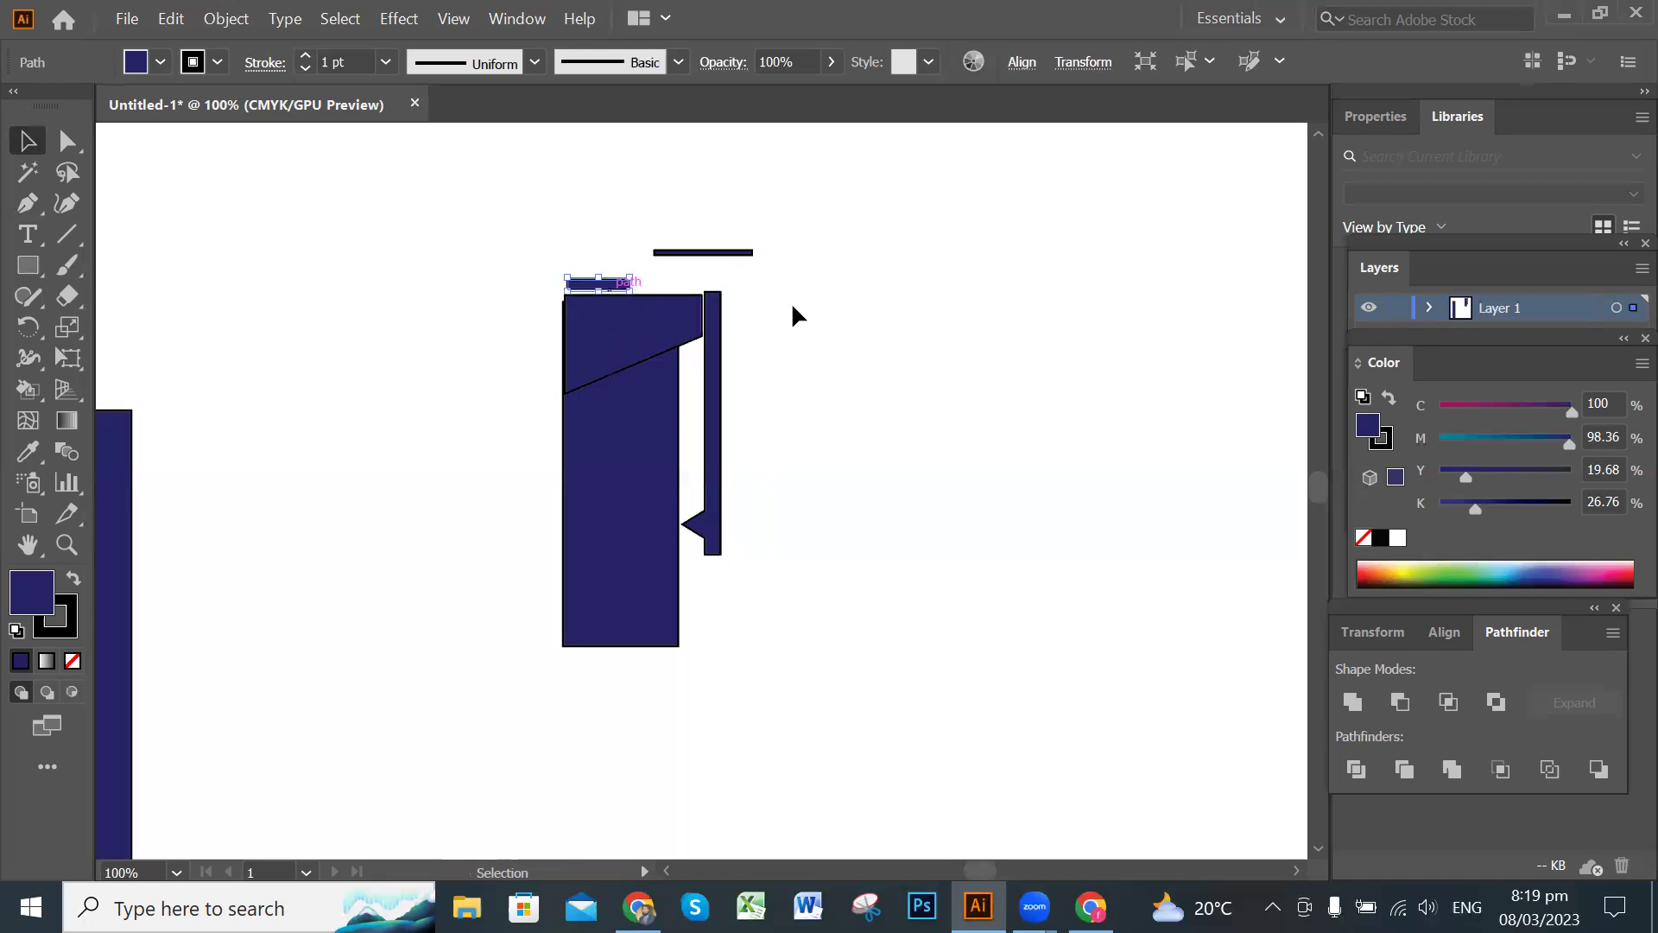
key(Down)
key(Down)
key(Down)
key(Up)
click(796, 315)
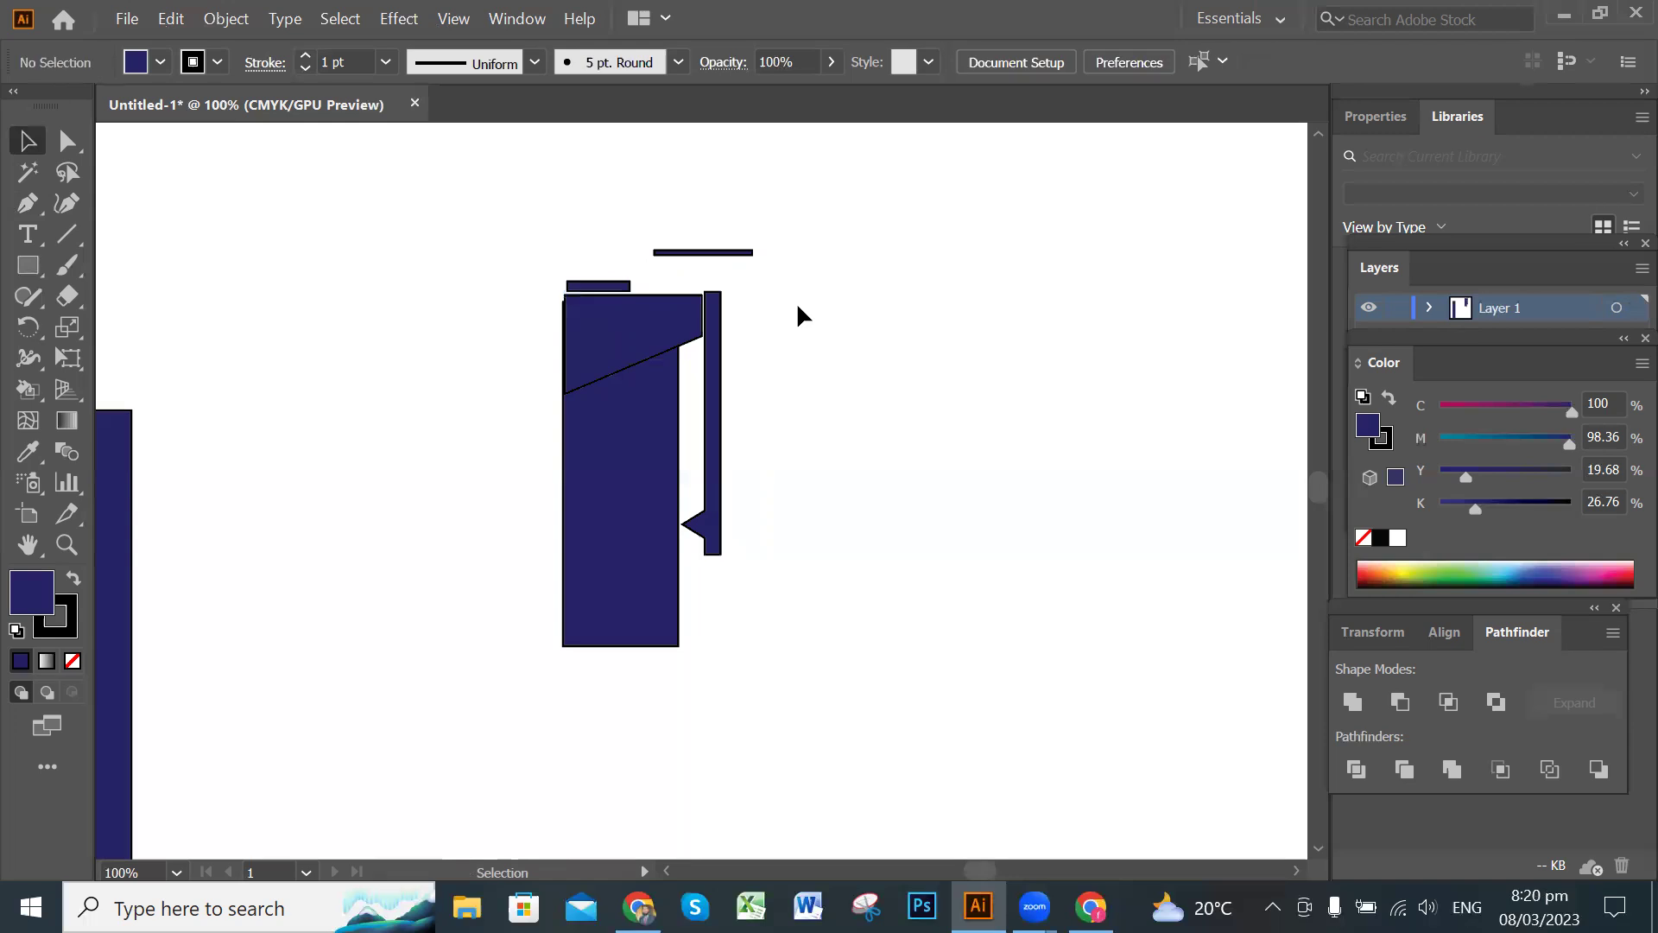
Try to move the stretched duplicate down onto the cap's upper edge, undo the move, and delete the duplicate.
click(695, 253)
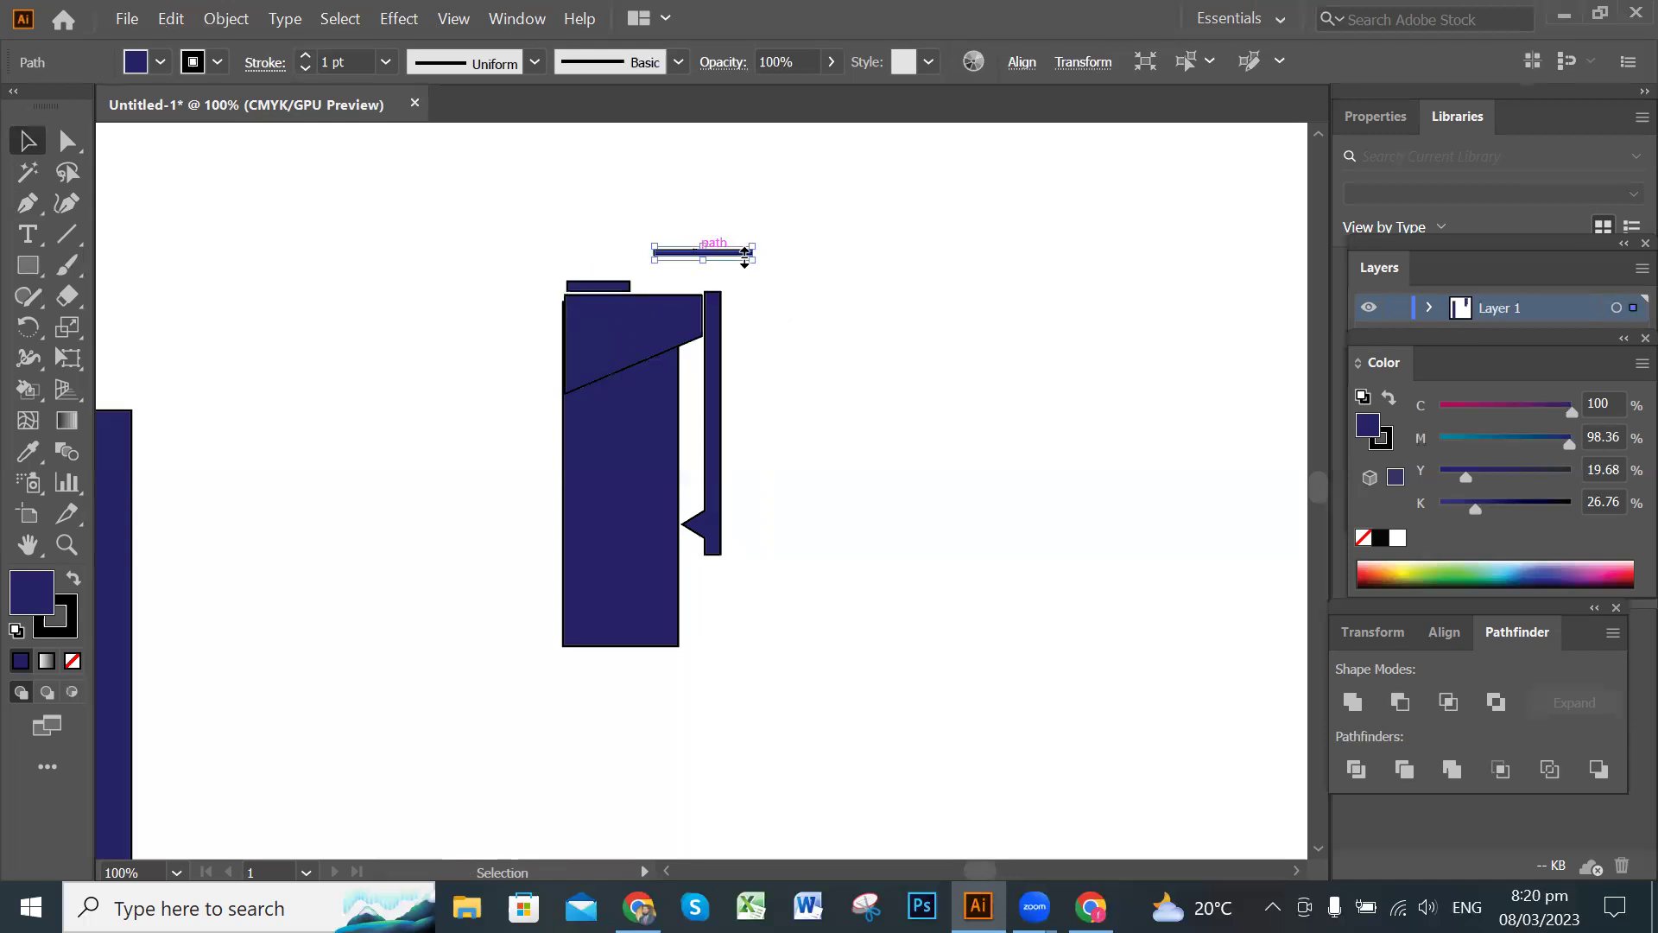
click(793, 287)
drag(725, 253, 702, 286)
key(ctrl)
key(ctrl+z)
click(728, 253)
key(Delete)
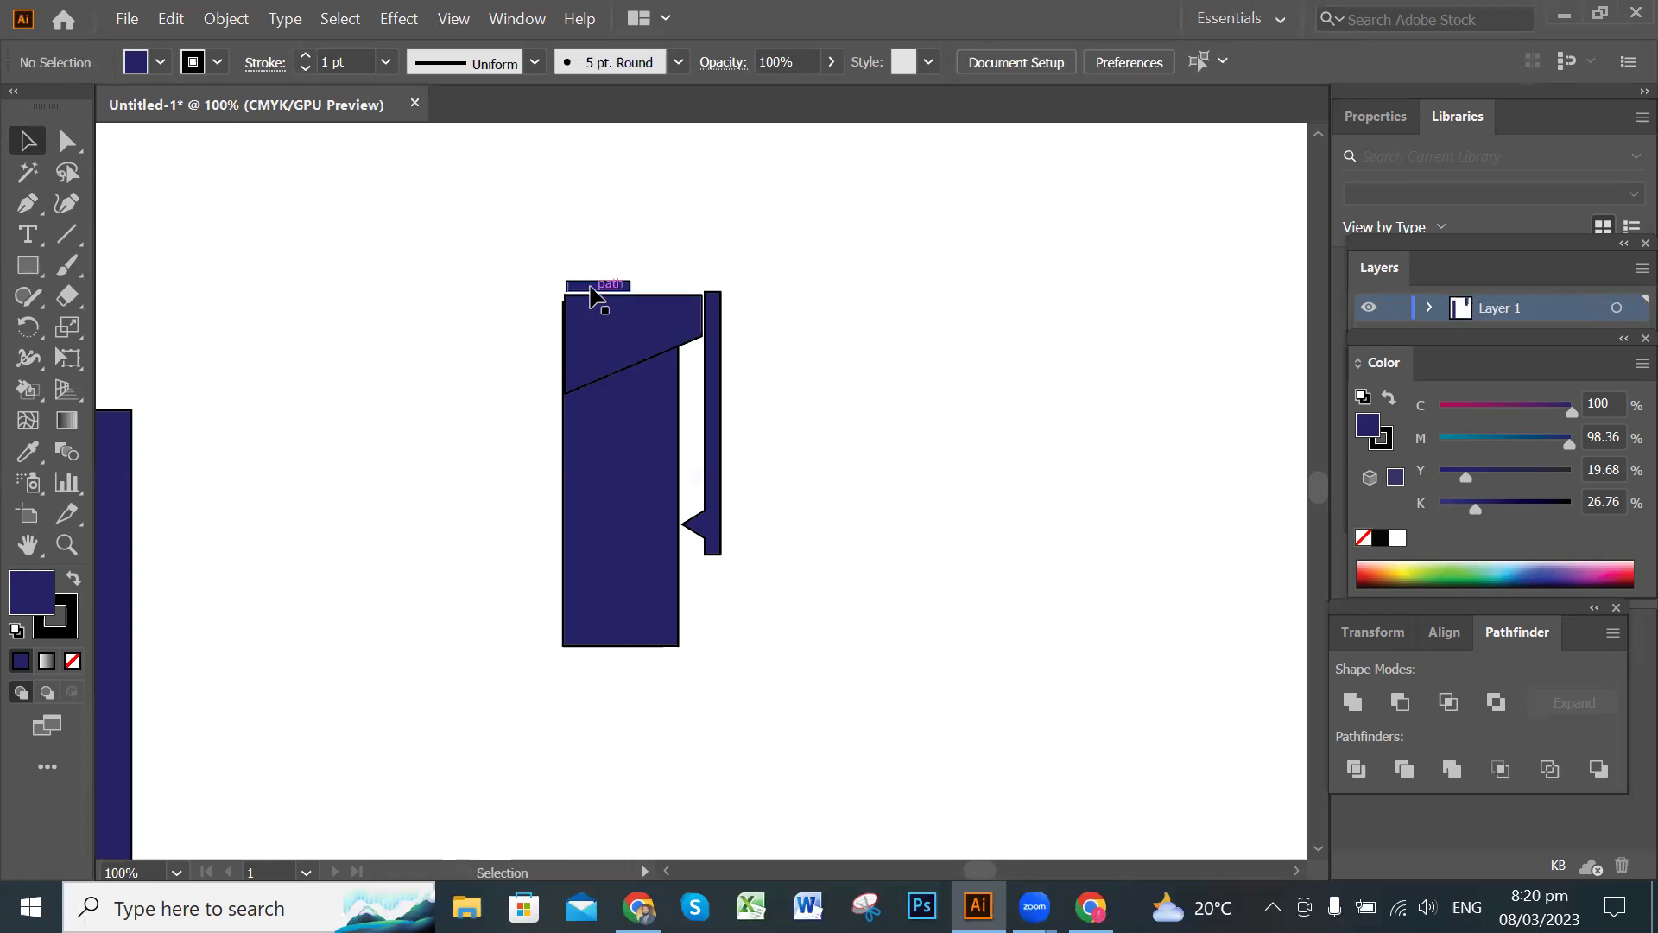
Duplicate the left thin bar to its right, leaving a small gap, and widen the copy to about 15 mm so it reaches the clip.
drag(593, 295, 671, 296)
key(Down)
key(Down)
key(Left)
key(Left)
key(Left)
mouse_move(697, 287)
mouse_down()
mouse_move(743, 316)
mouse_move(709, 286)
mouse_up()
click(723, 285)
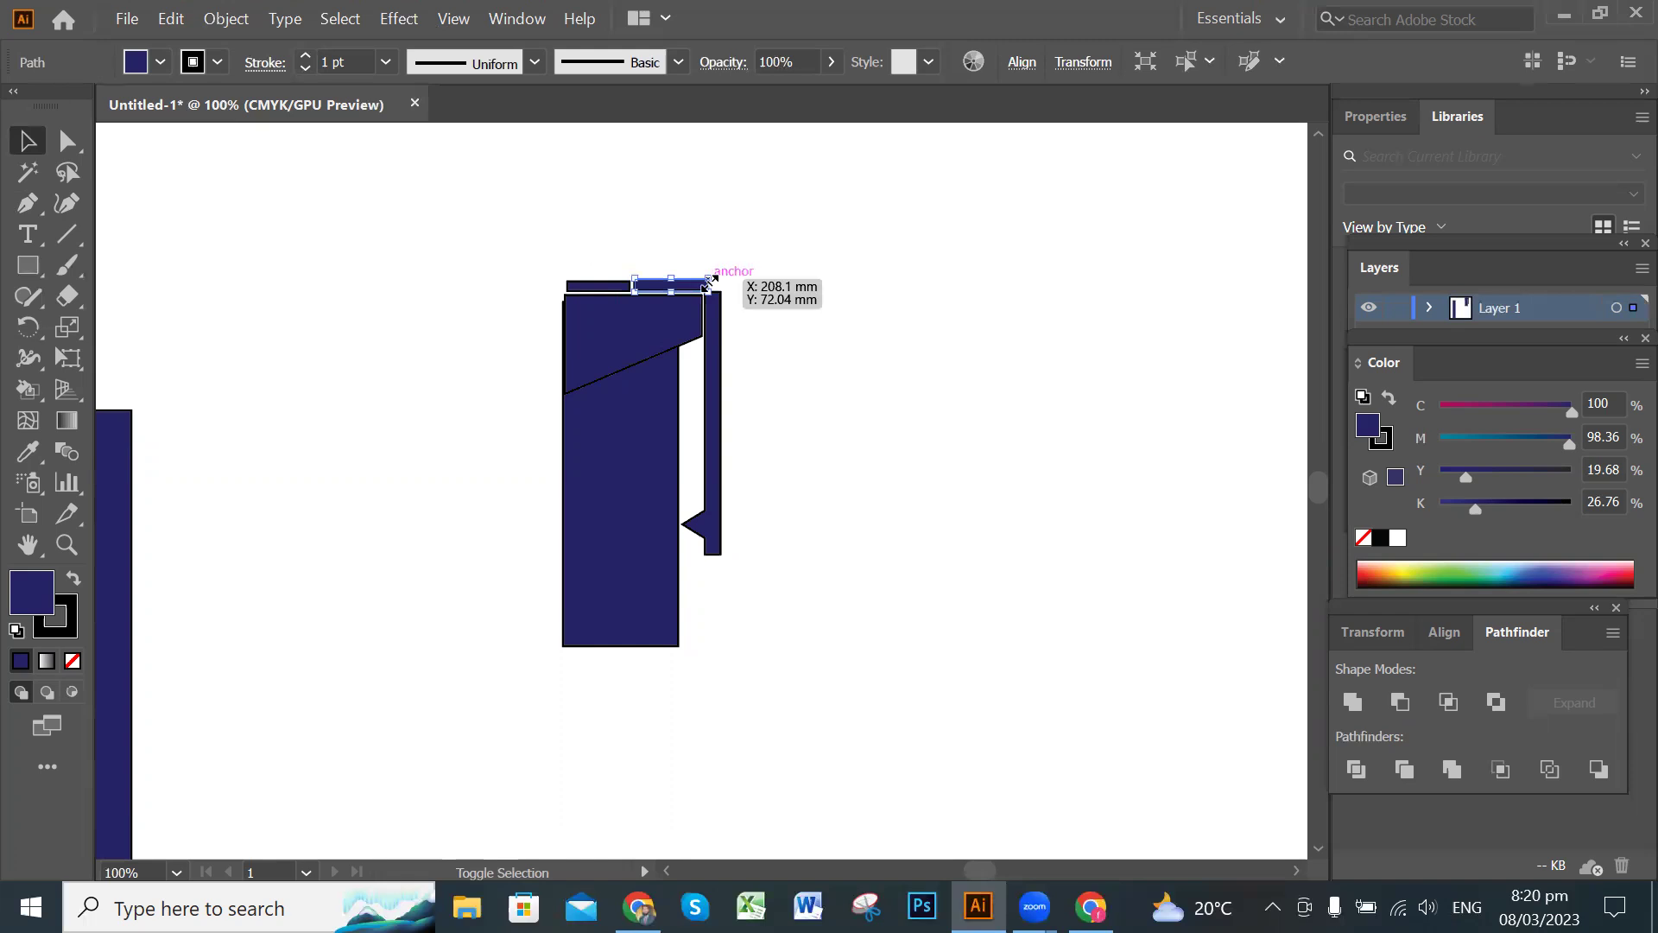
click(859, 329)
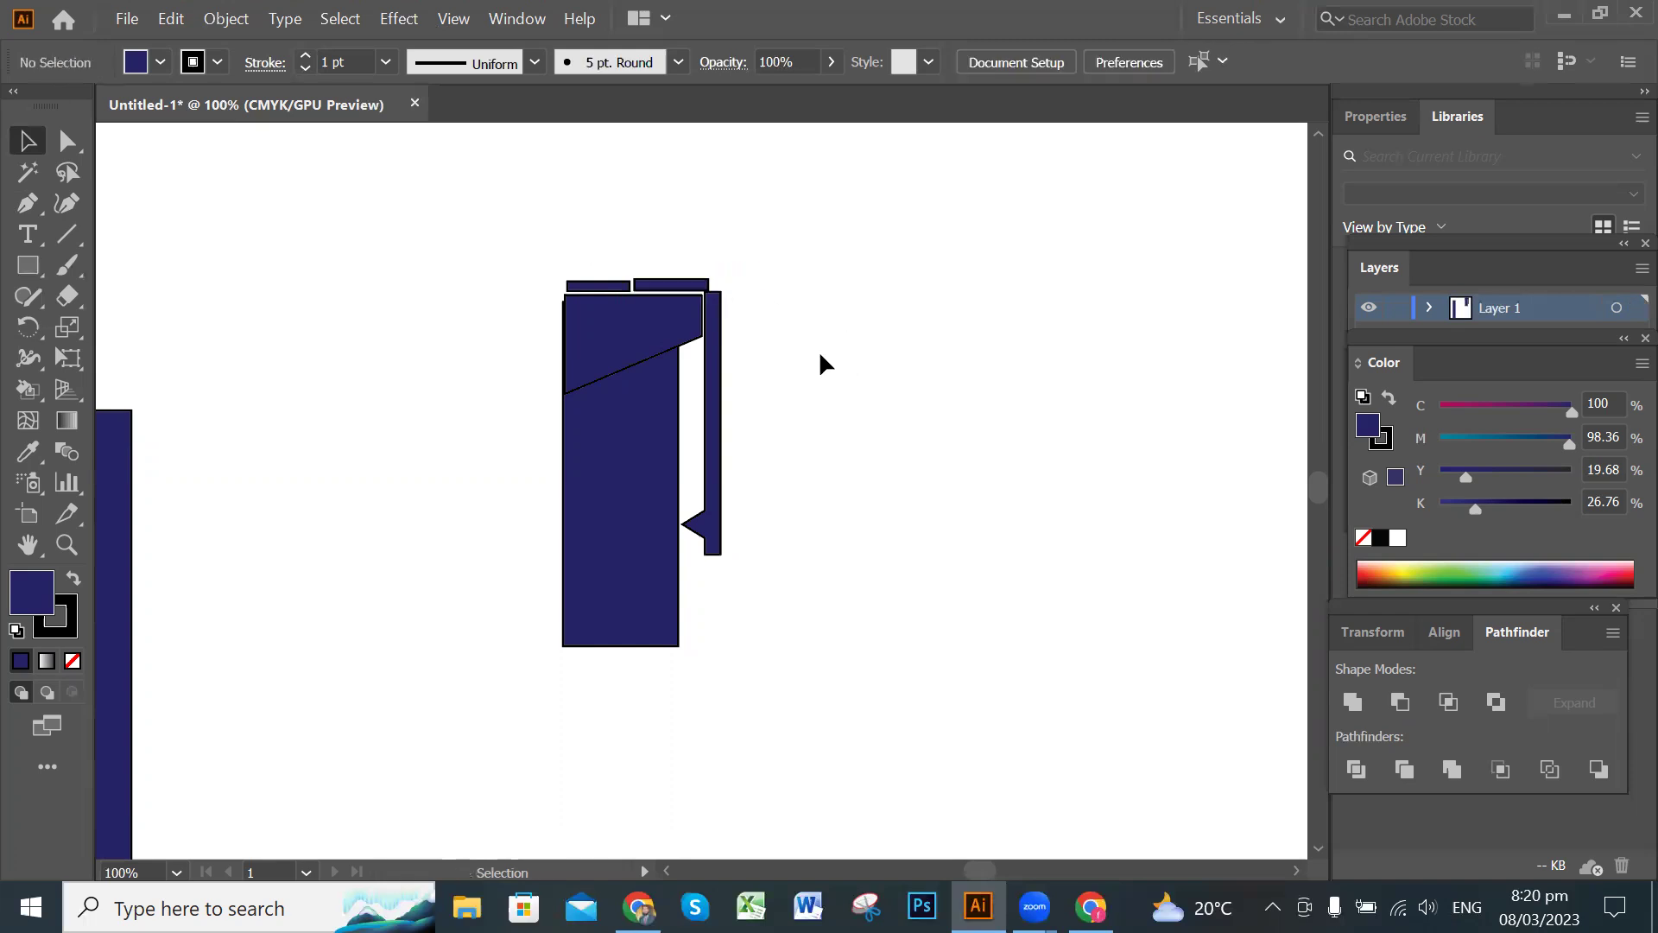
Reduce the right bar's height slightly by lowering its upper edge, then deselect it.
scroll(872, 370, up, 4)
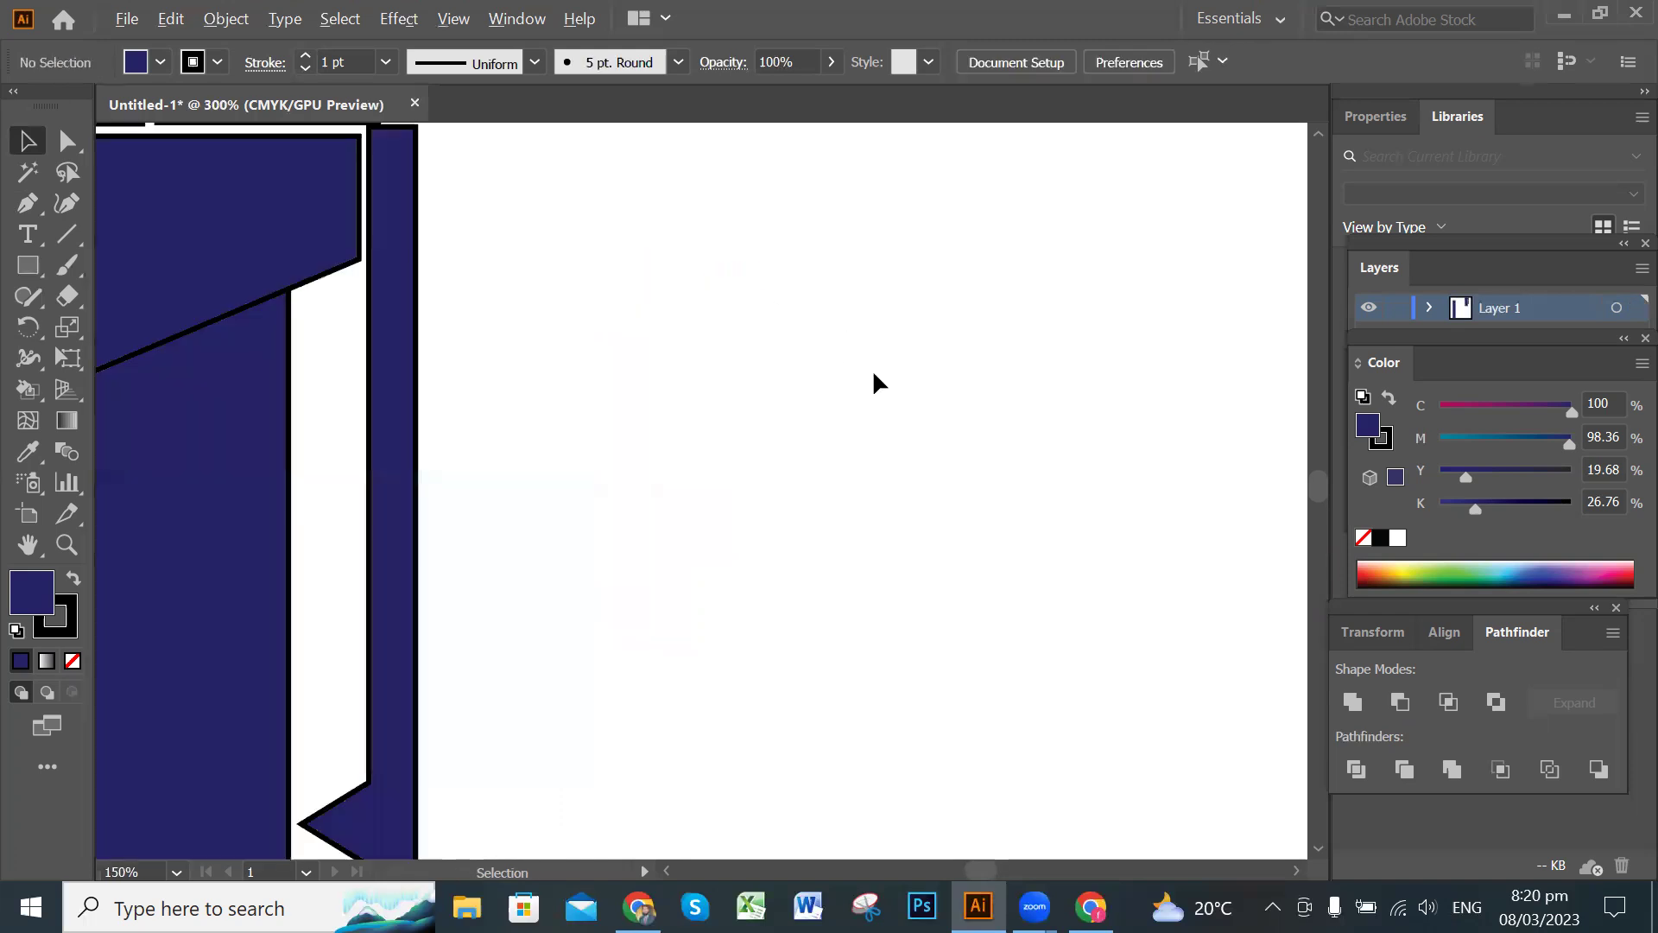
drag(524, 314, 1003, 477)
mouse_move(973, 418)
mouse_down()
mouse_move(1040, 433)
mouse_move(1045, 459)
mouse_up()
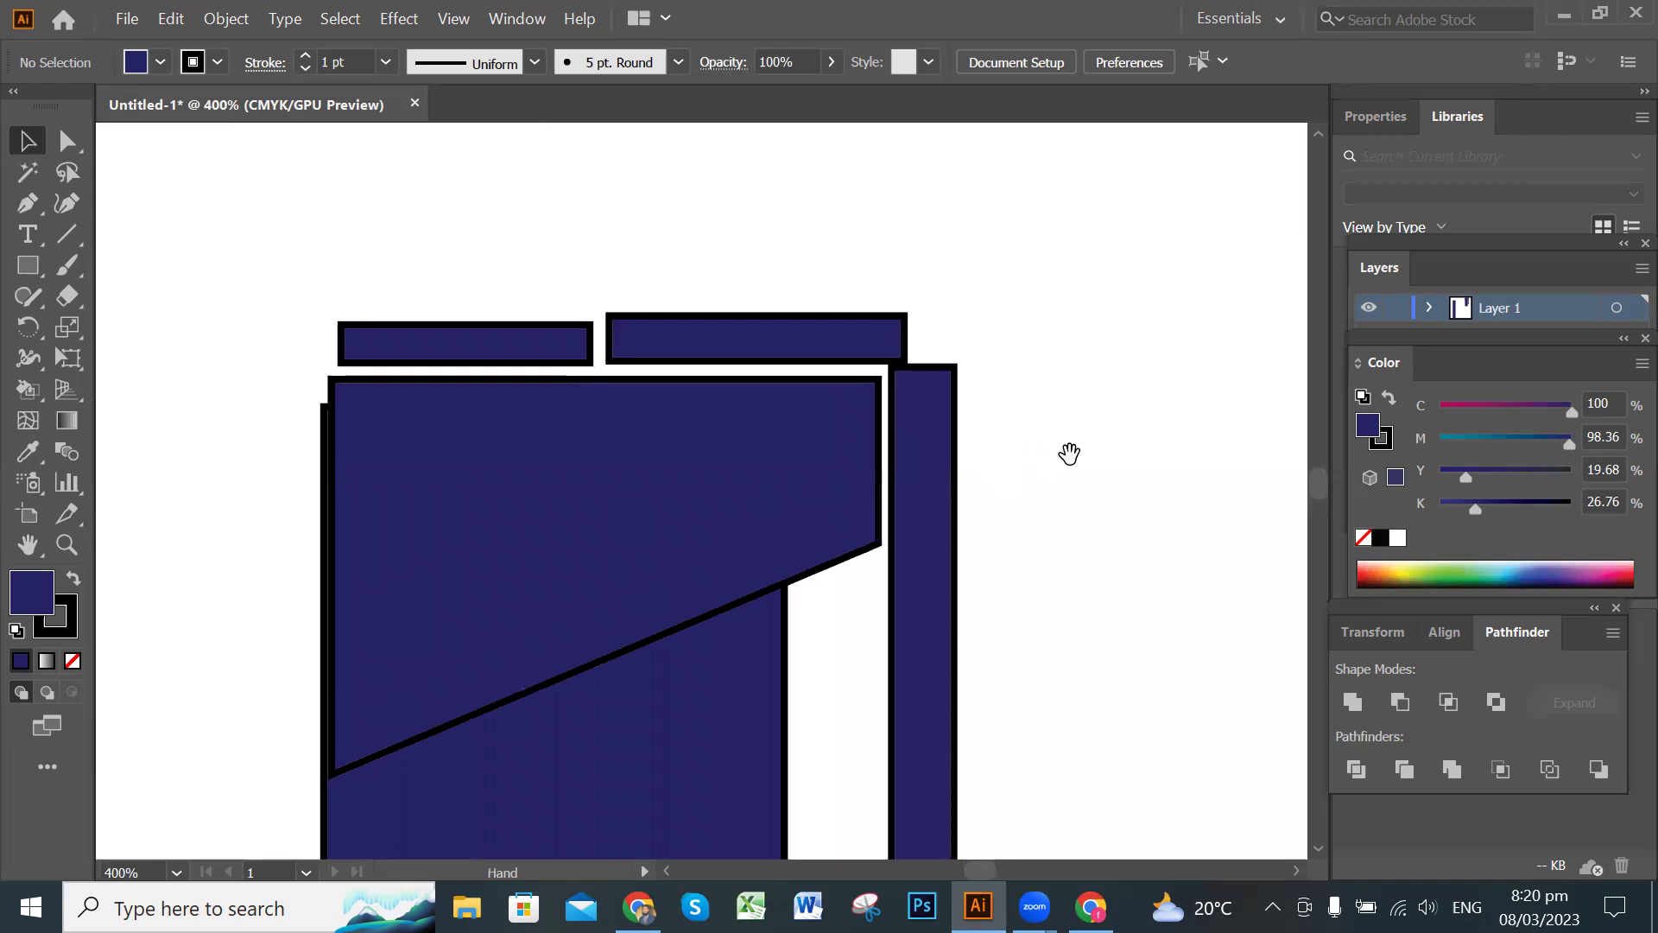
click(693, 352)
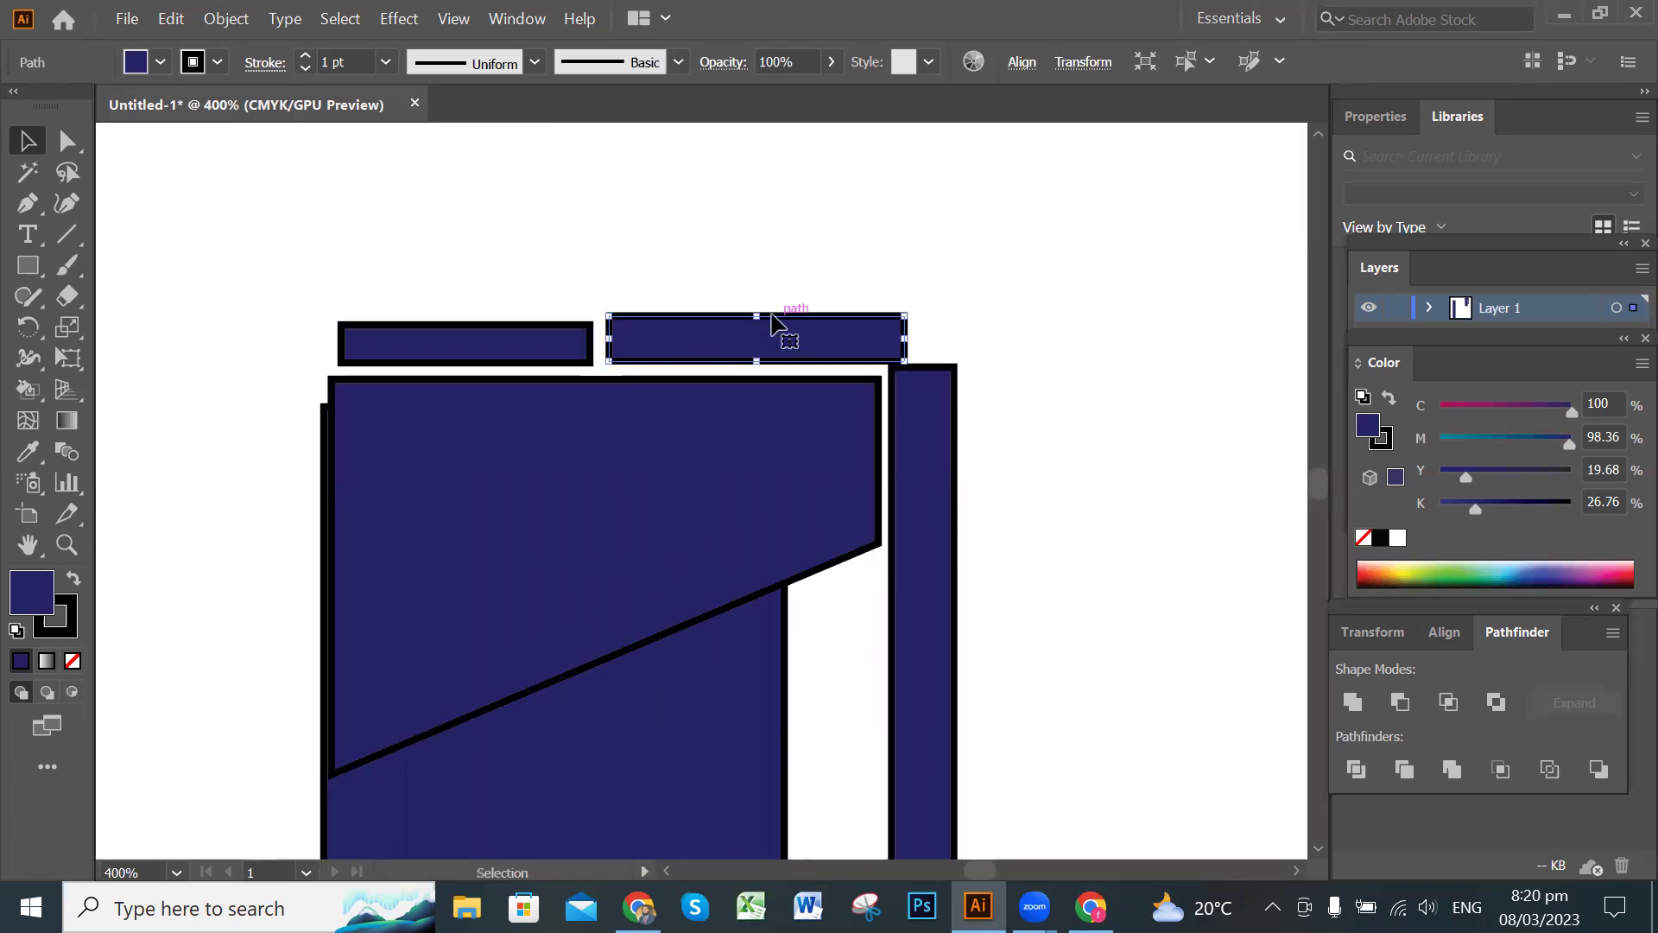
drag(759, 316, 758, 315)
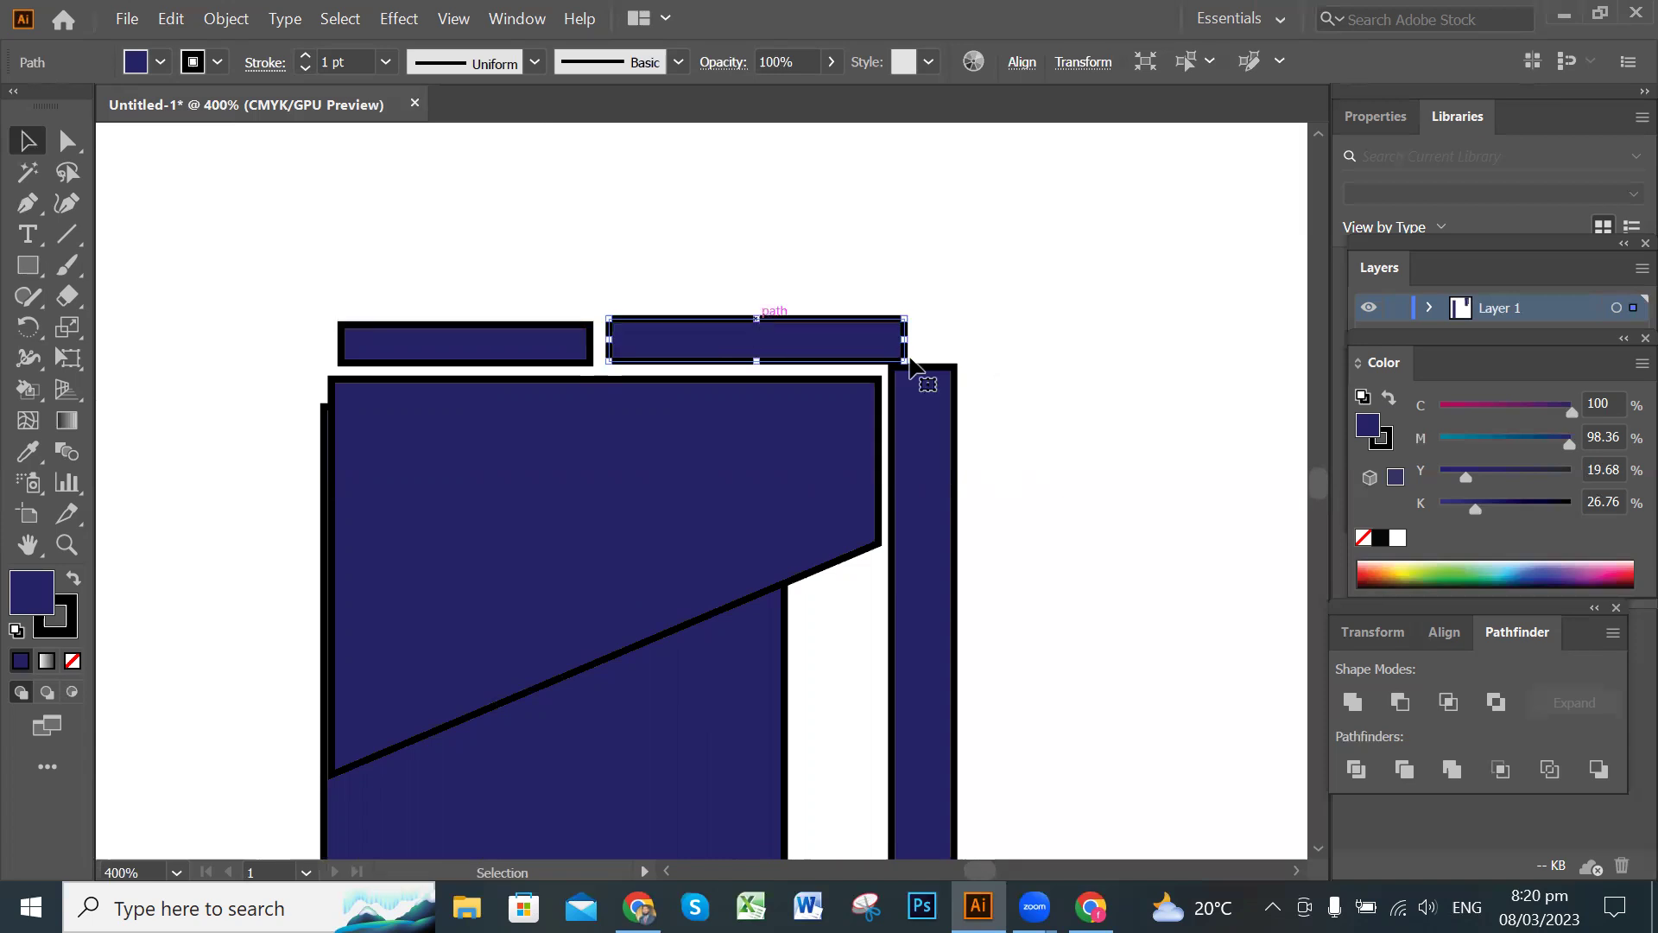
click(1027, 345)
Nudge the left bar down until it rests on the slanted cap's upper edge, then deselect it.
click(507, 346)
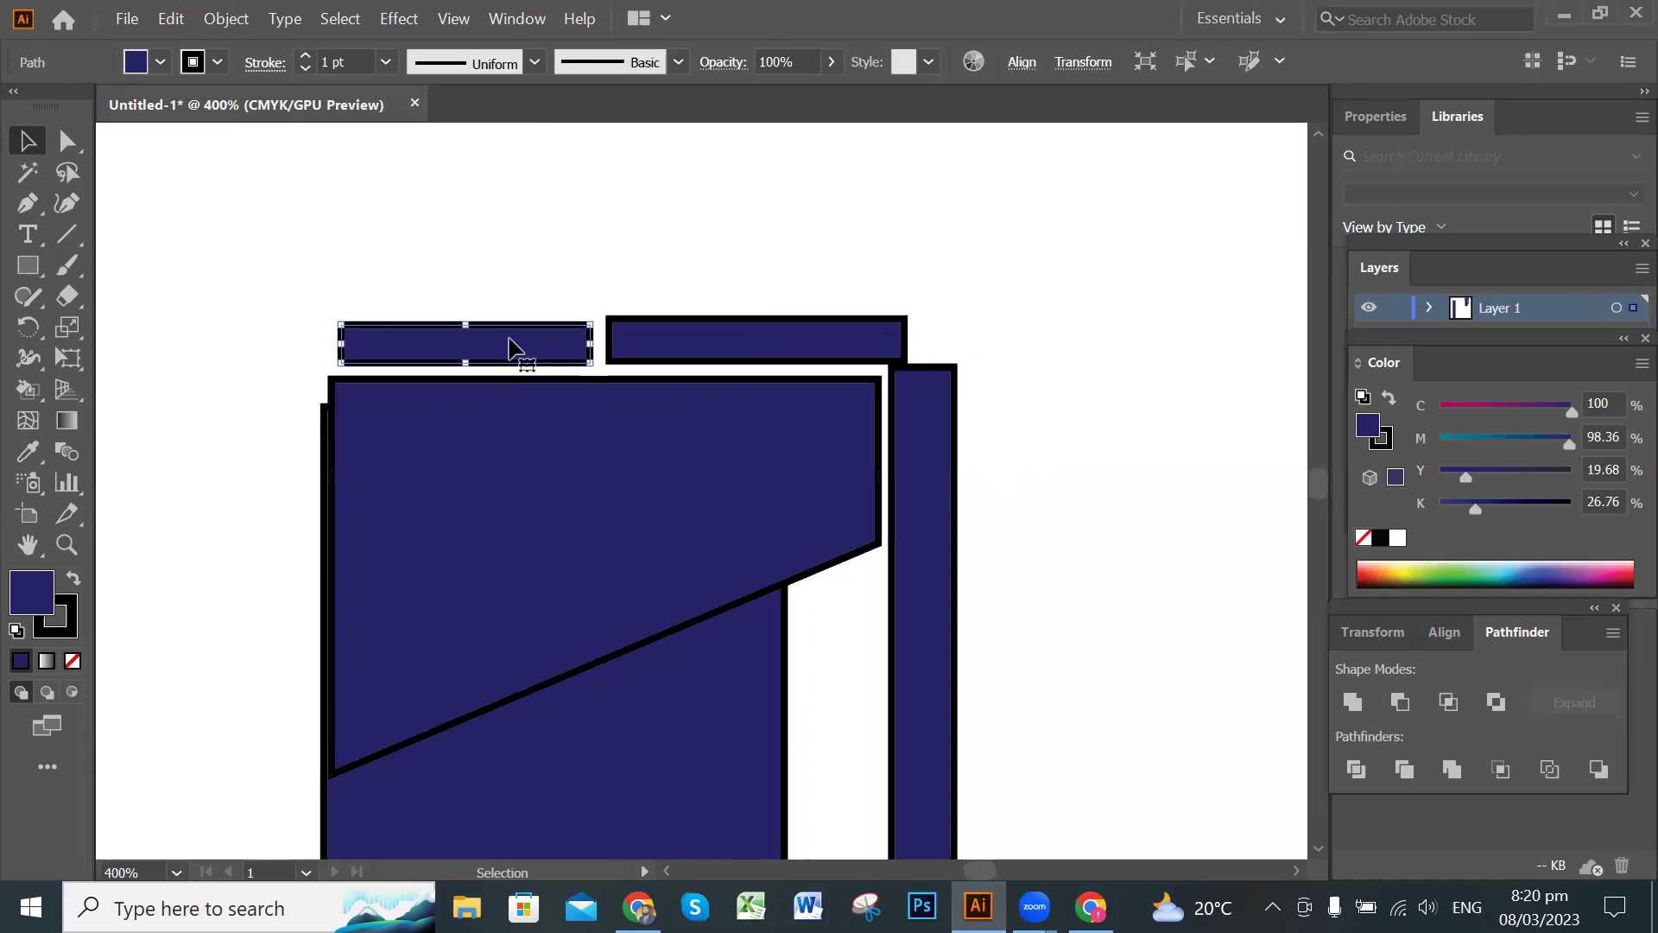
key(Down)
key(Down)
key(Down)
key(Down)
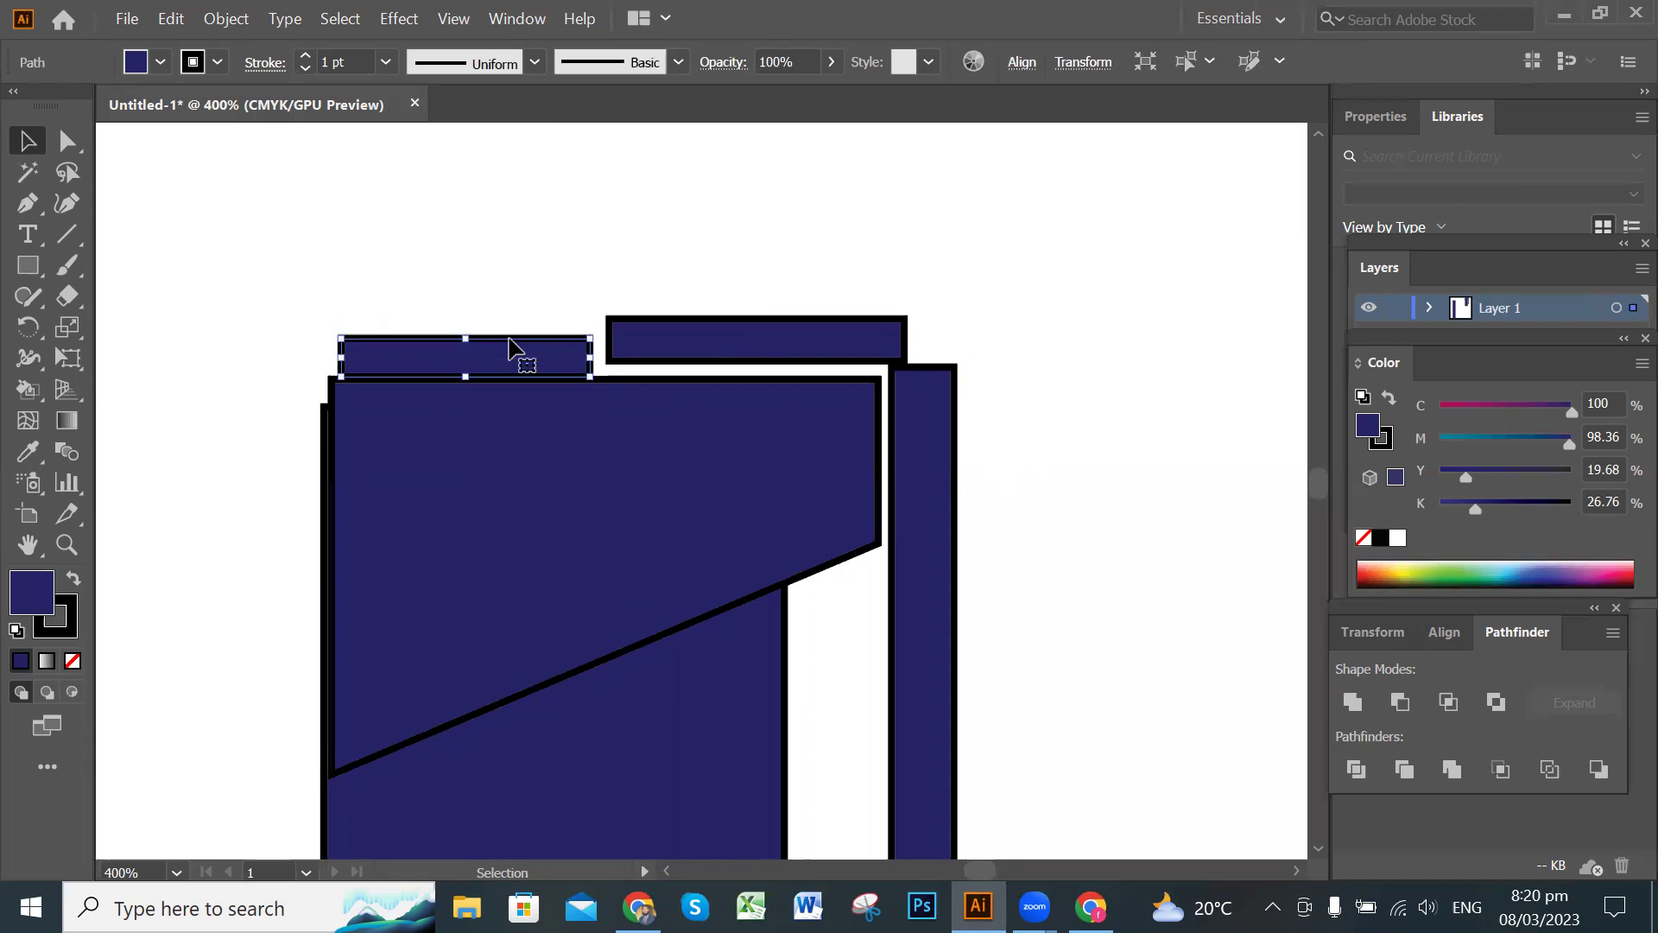
click(981, 312)
Nudge the right bar down until its lower edge meets the slanted cap's upper edge, then deselect it.
click(763, 333)
key(Down)
key(Down)
key(Down)
key(Down)
key(Down)
key(Down)
key(Up)
key(Up)
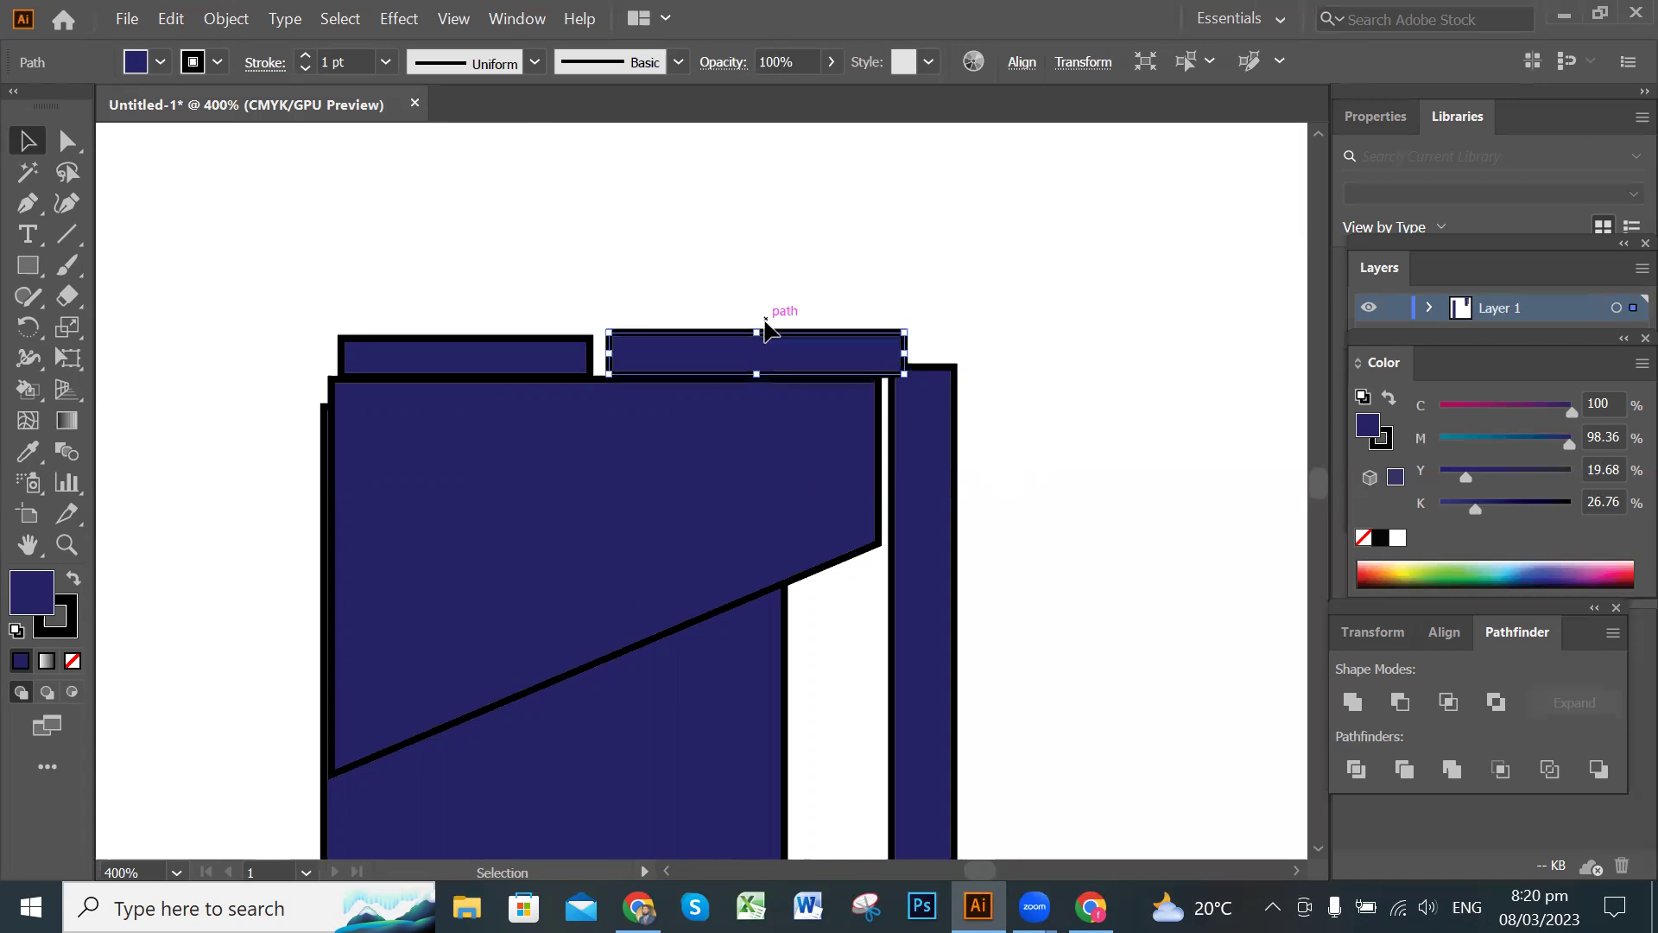
click(1013, 306)
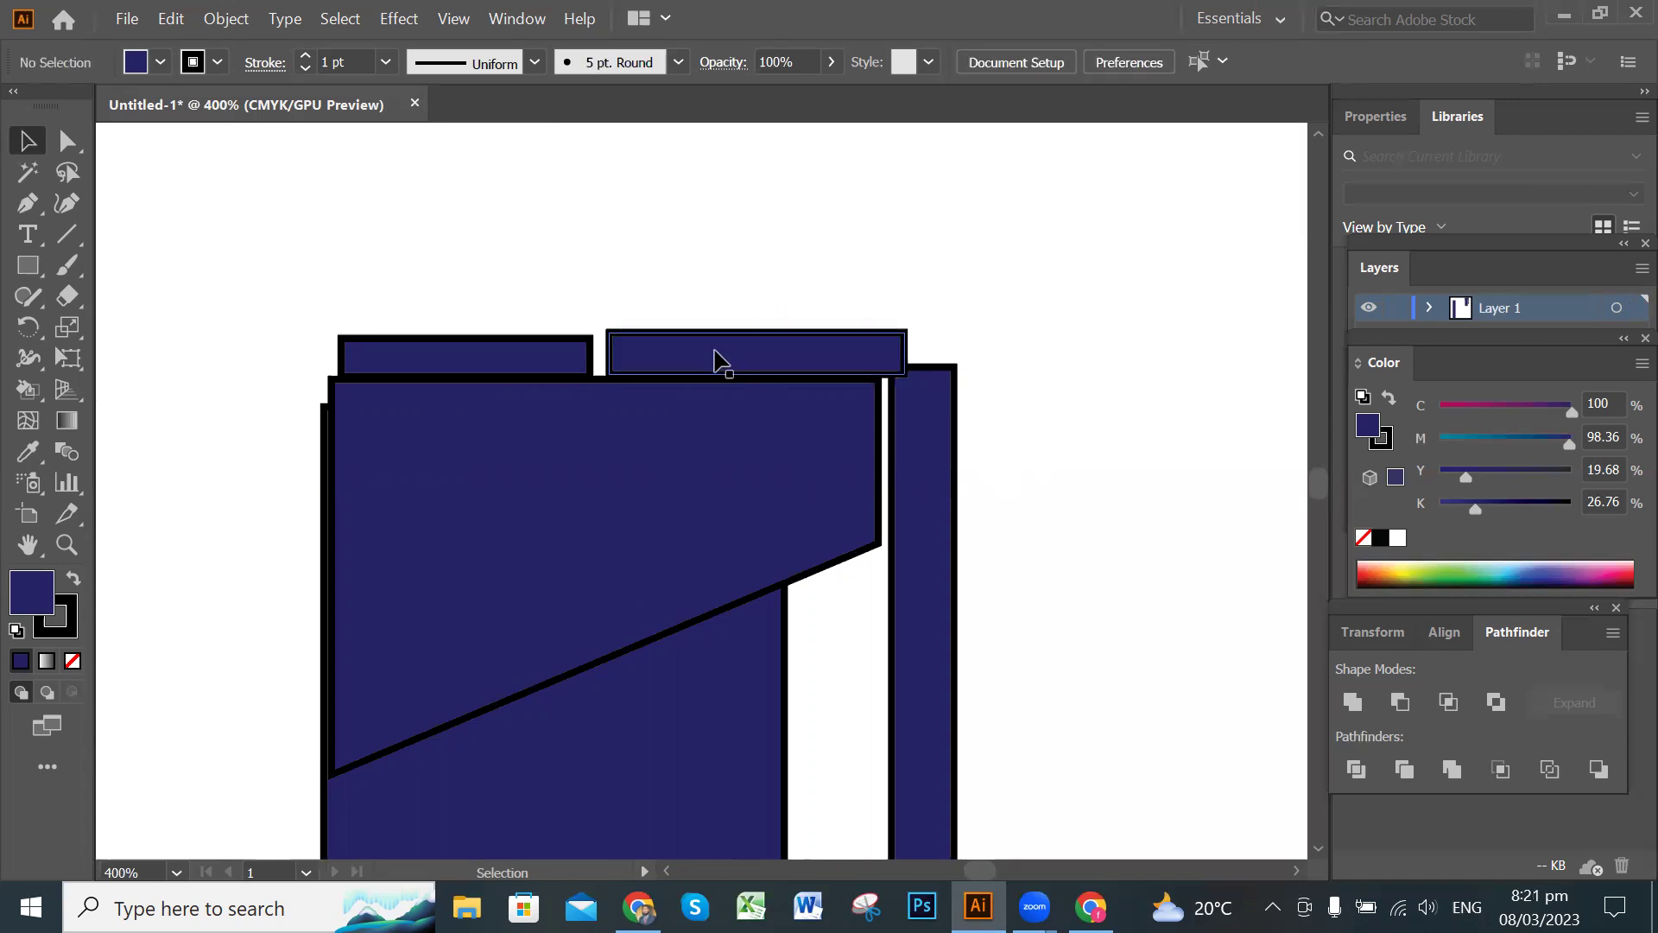
Trim the right bar's upper edge down slightly to bring it closer to the left bar's height, then deselect it.
click(744, 344)
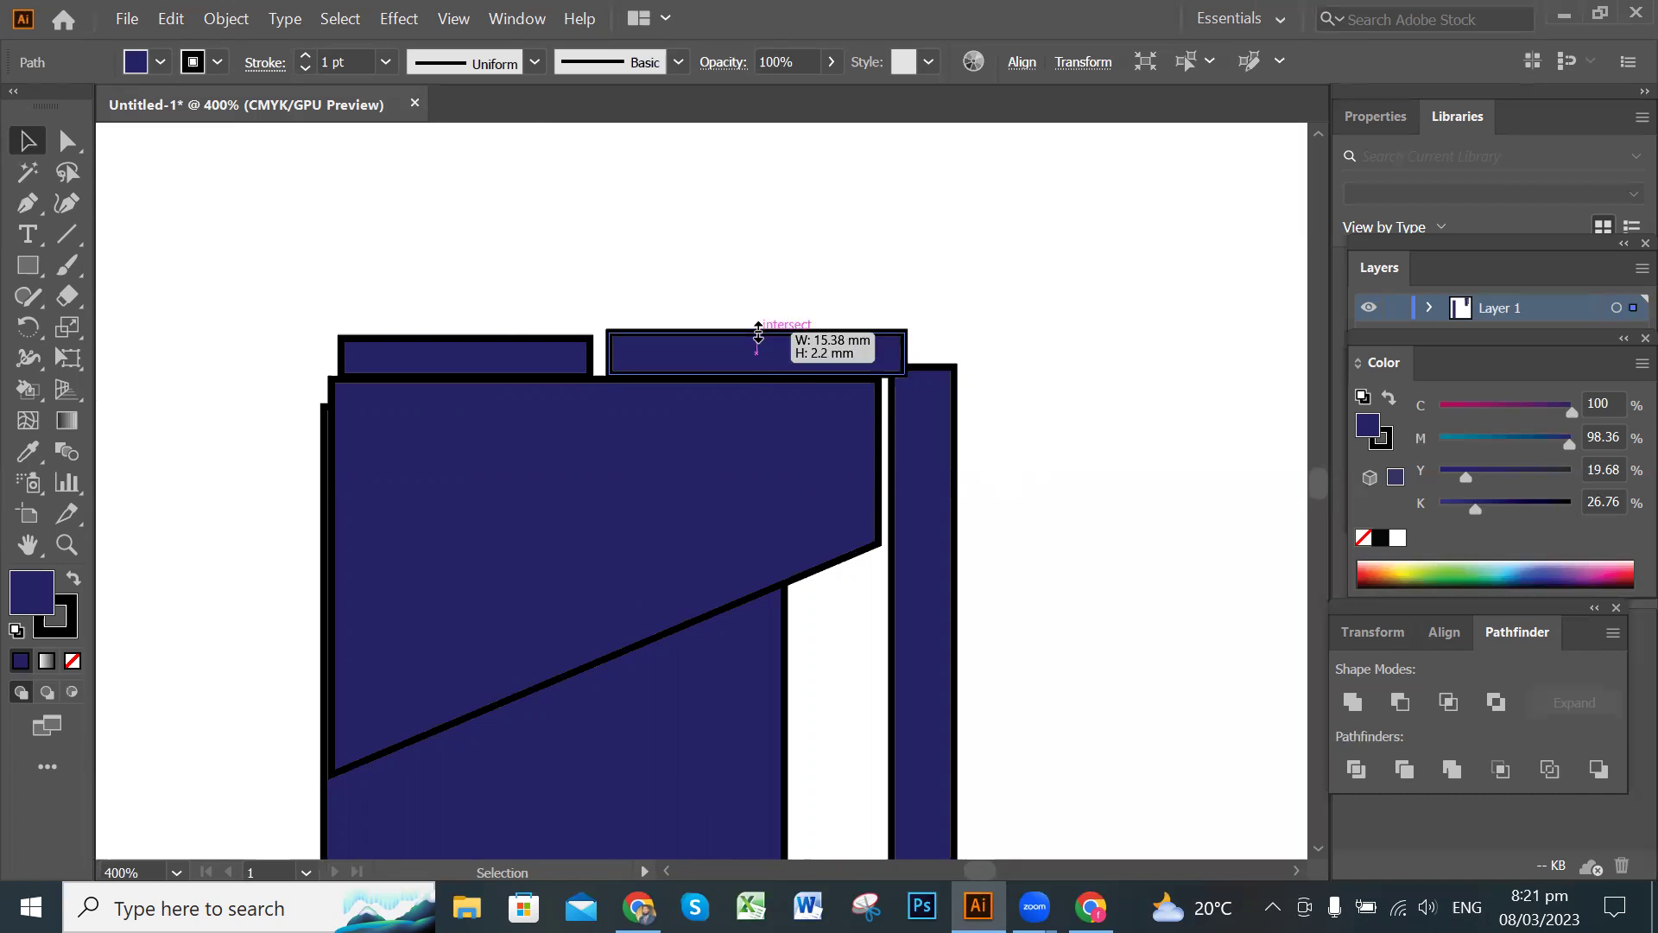
click(987, 313)
click(722, 334)
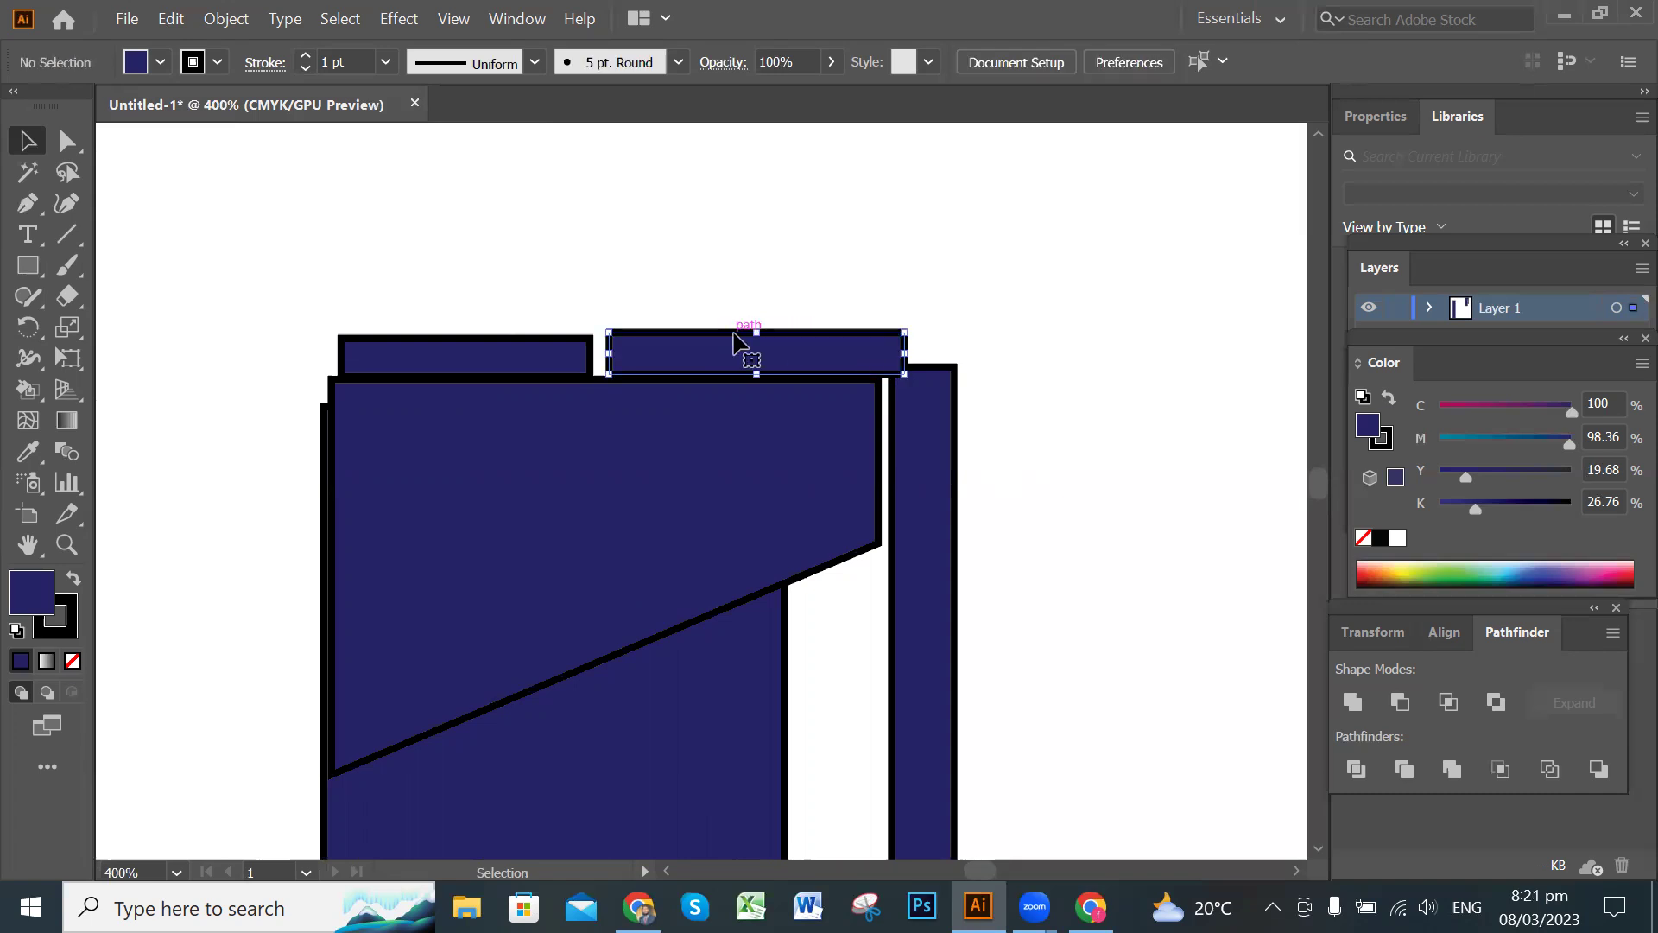
drag(756, 331, 757, 334)
click(1037, 328)
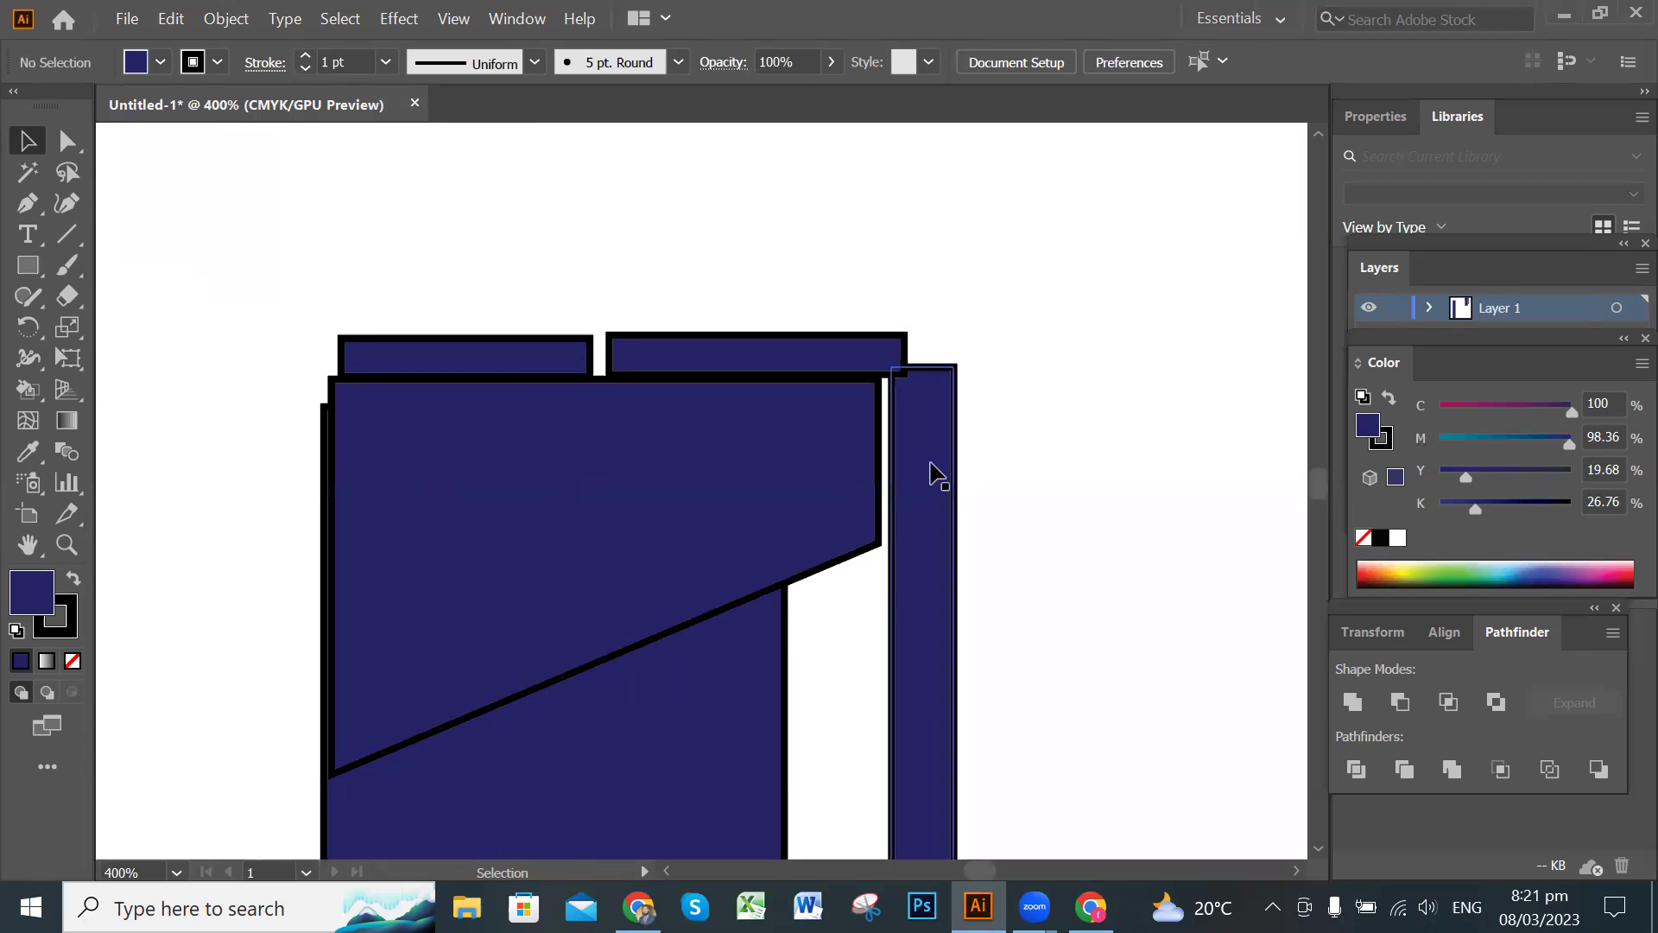
Move the clip up until its upper end is level with the right bar's upper edge, then deselect it.
click(936, 417)
drag(936, 431, 939, 410)
click(1051, 417)
Send the right bar one level backward in the stacking order where it overlaps the clip.
scroll(1004, 423, down, 5)
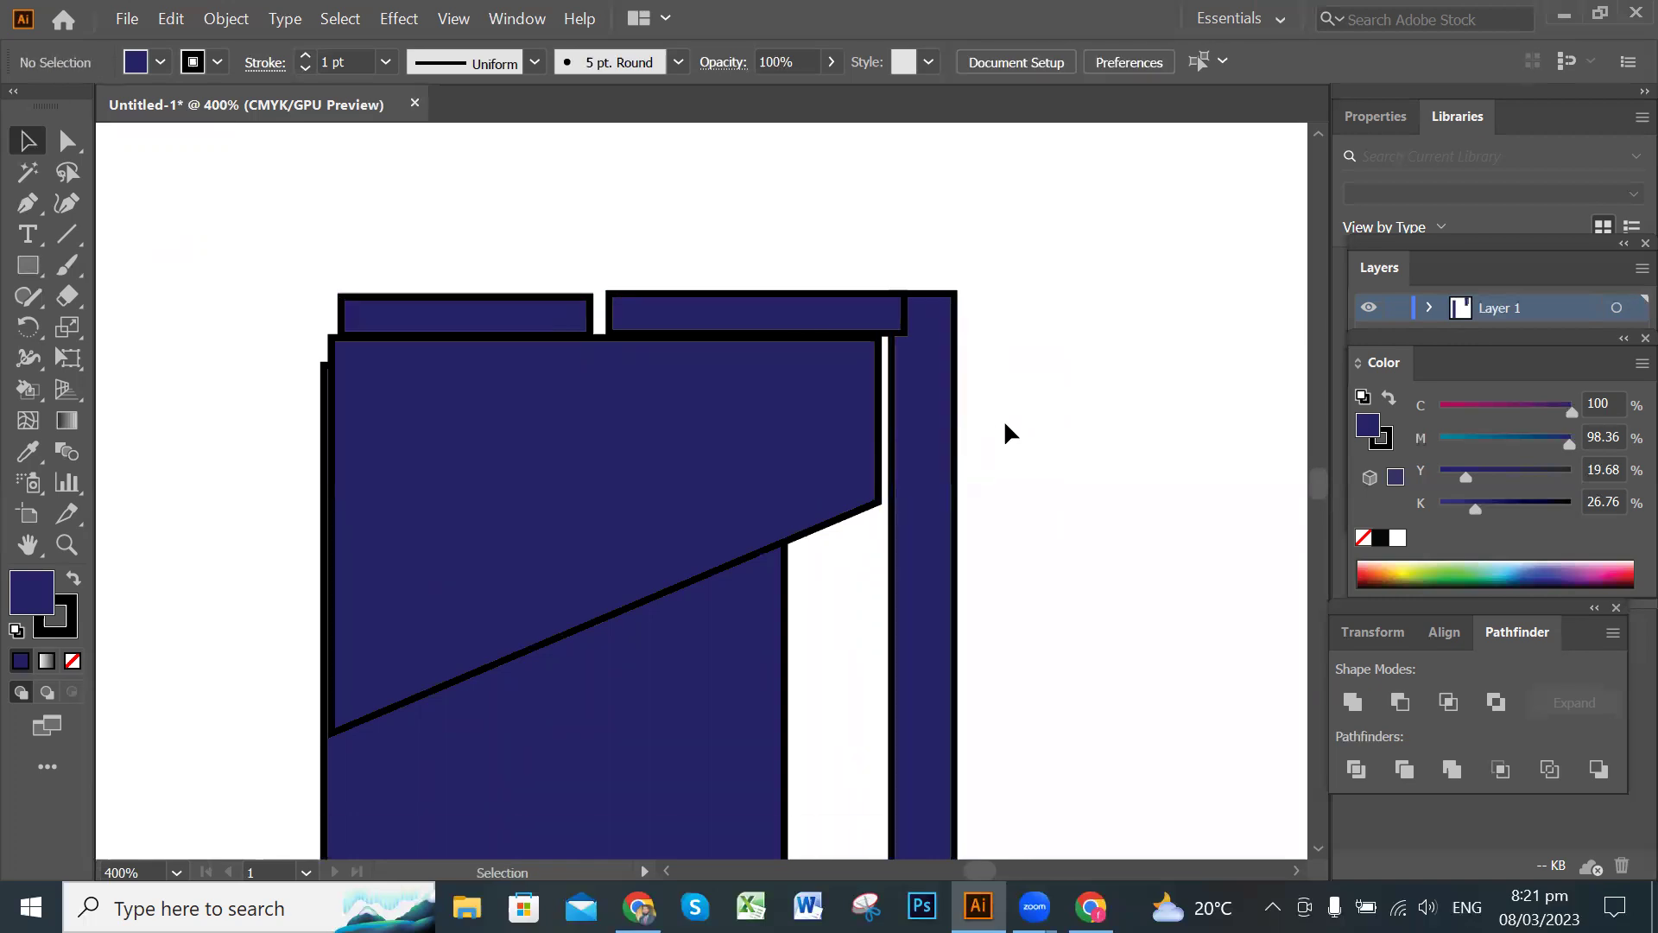
scroll(1007, 423, down, 1)
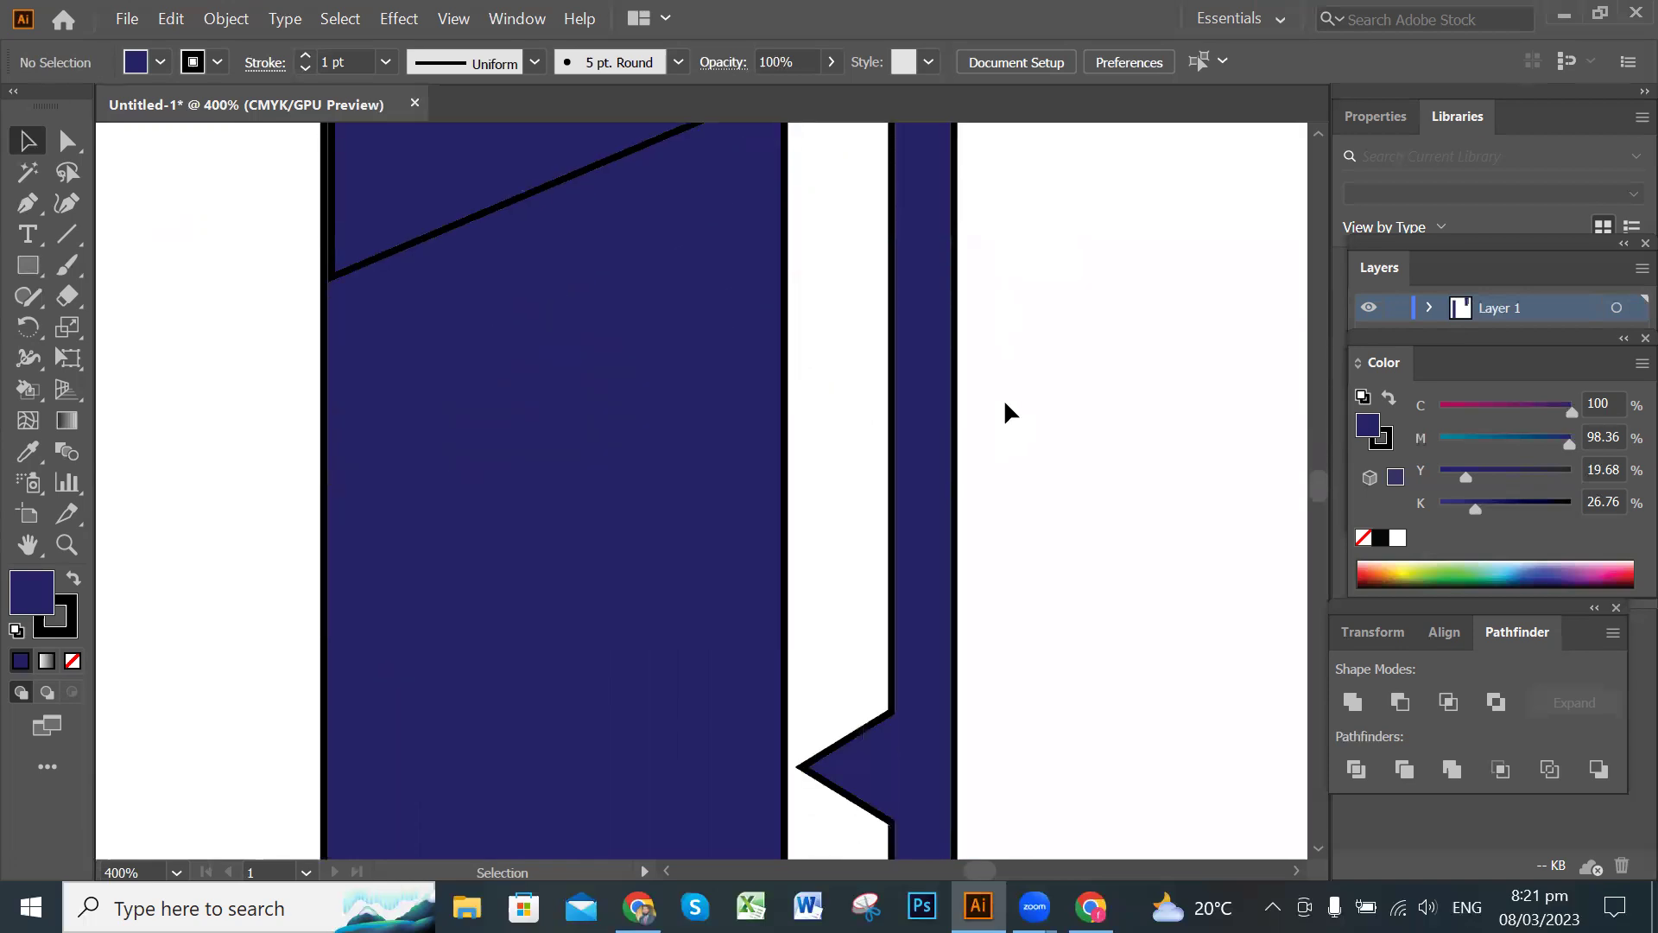
scroll(964, 391, down, 3)
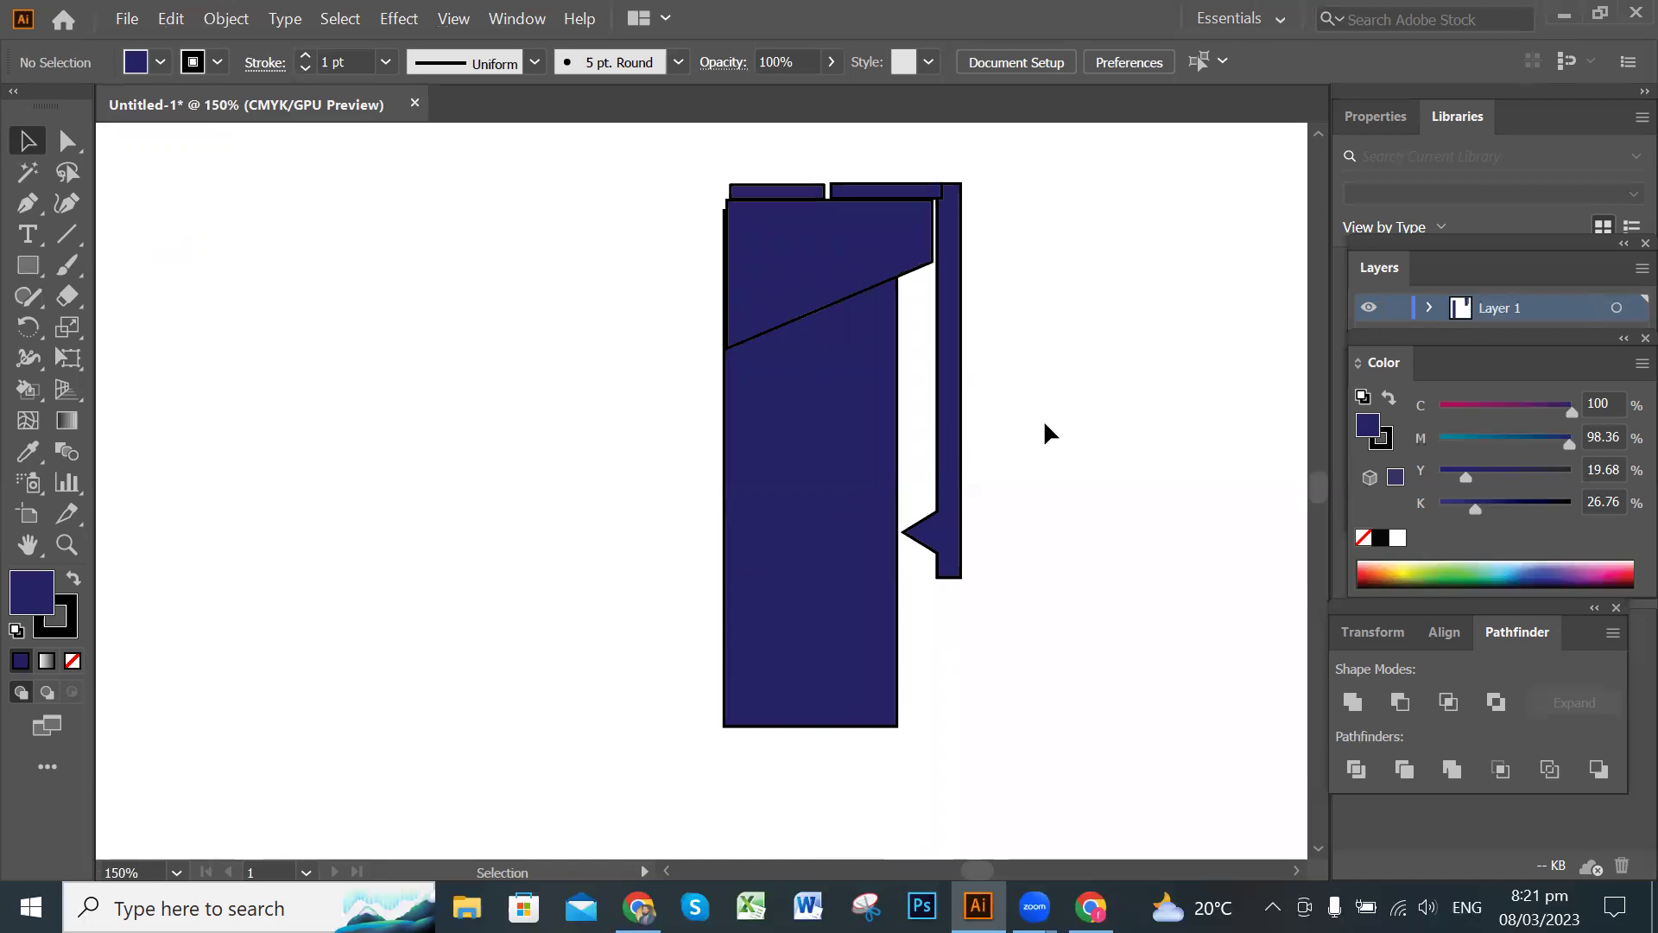
scroll(1055, 447, up, 4)
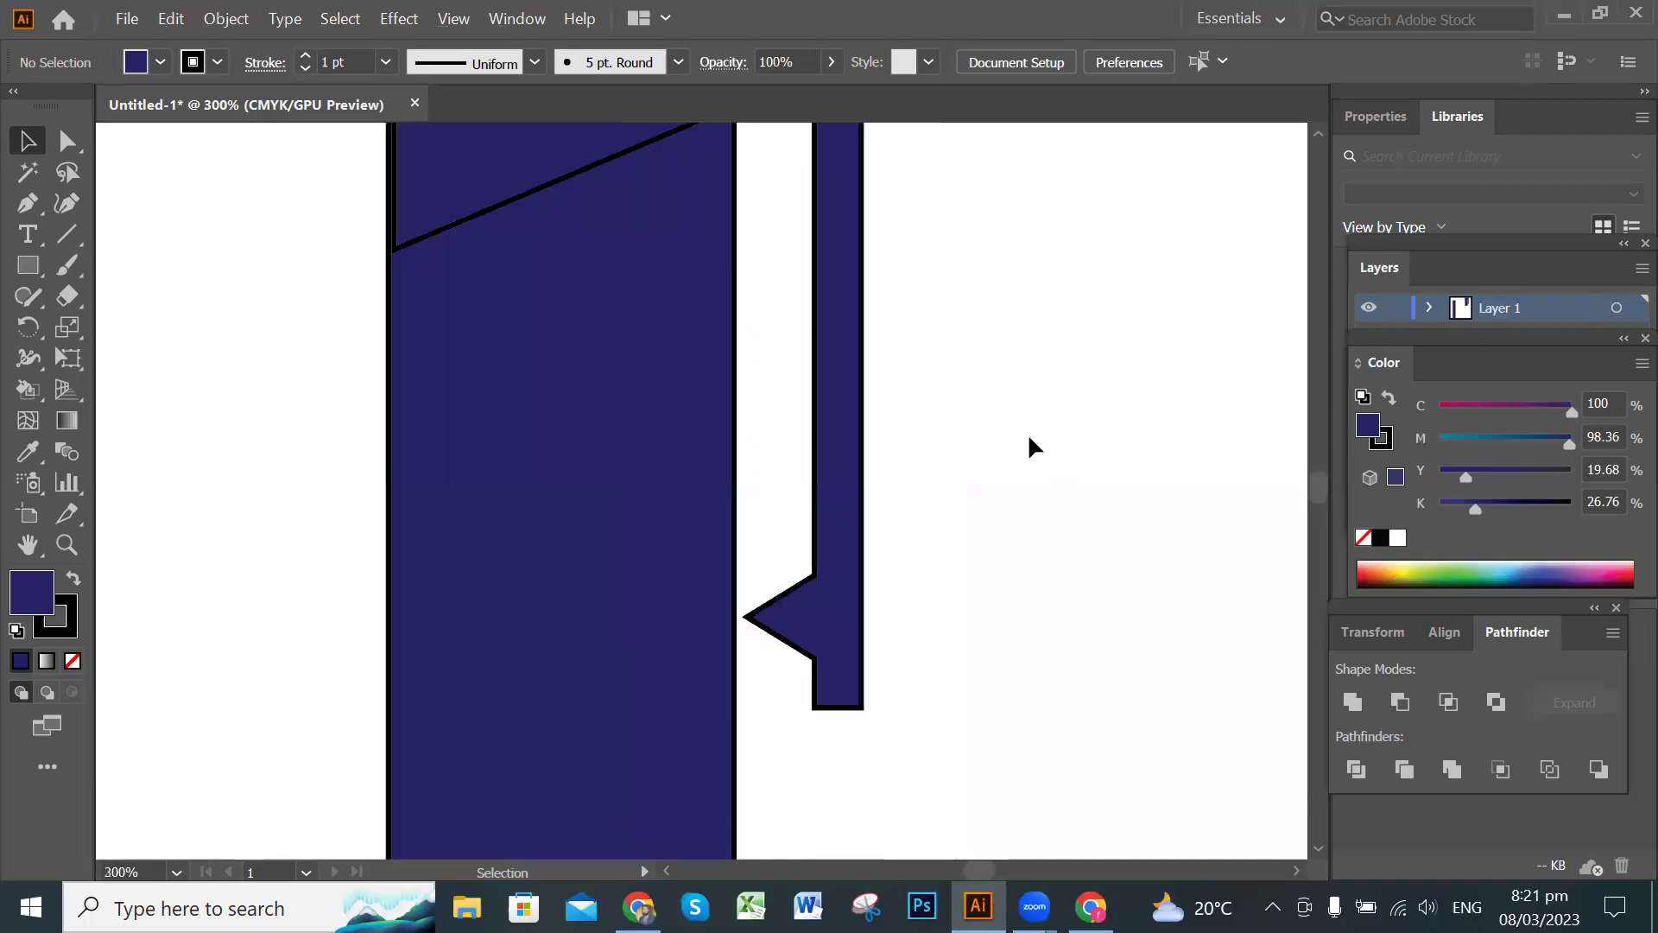
drag(742, 450, 894, 684)
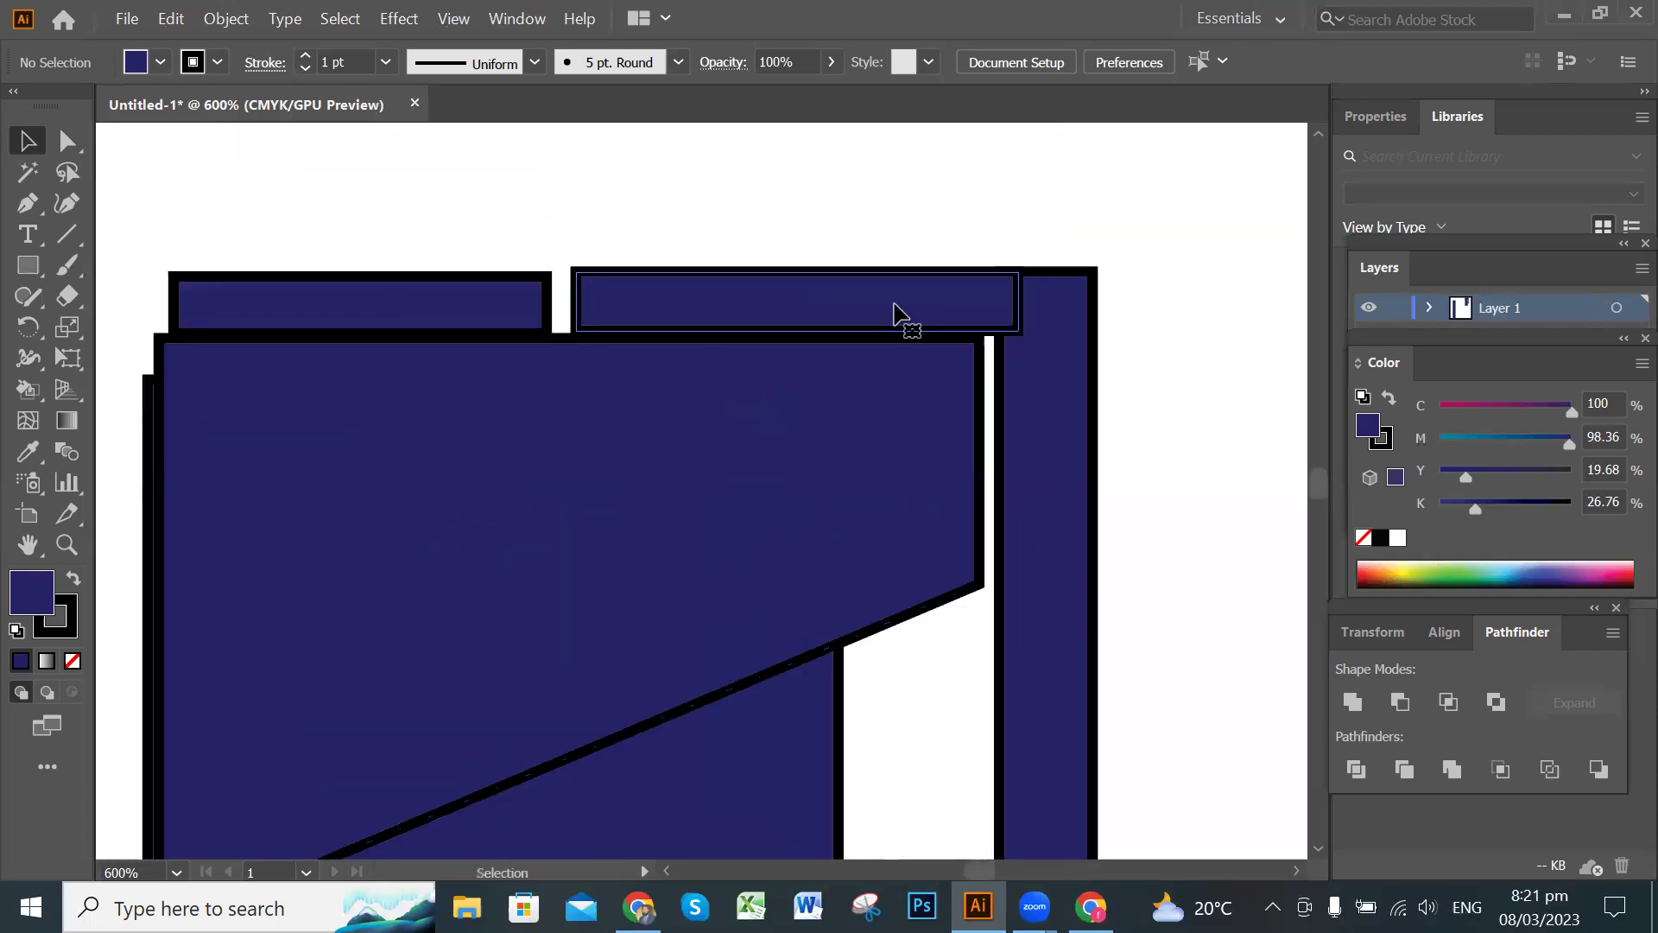
click(895, 316)
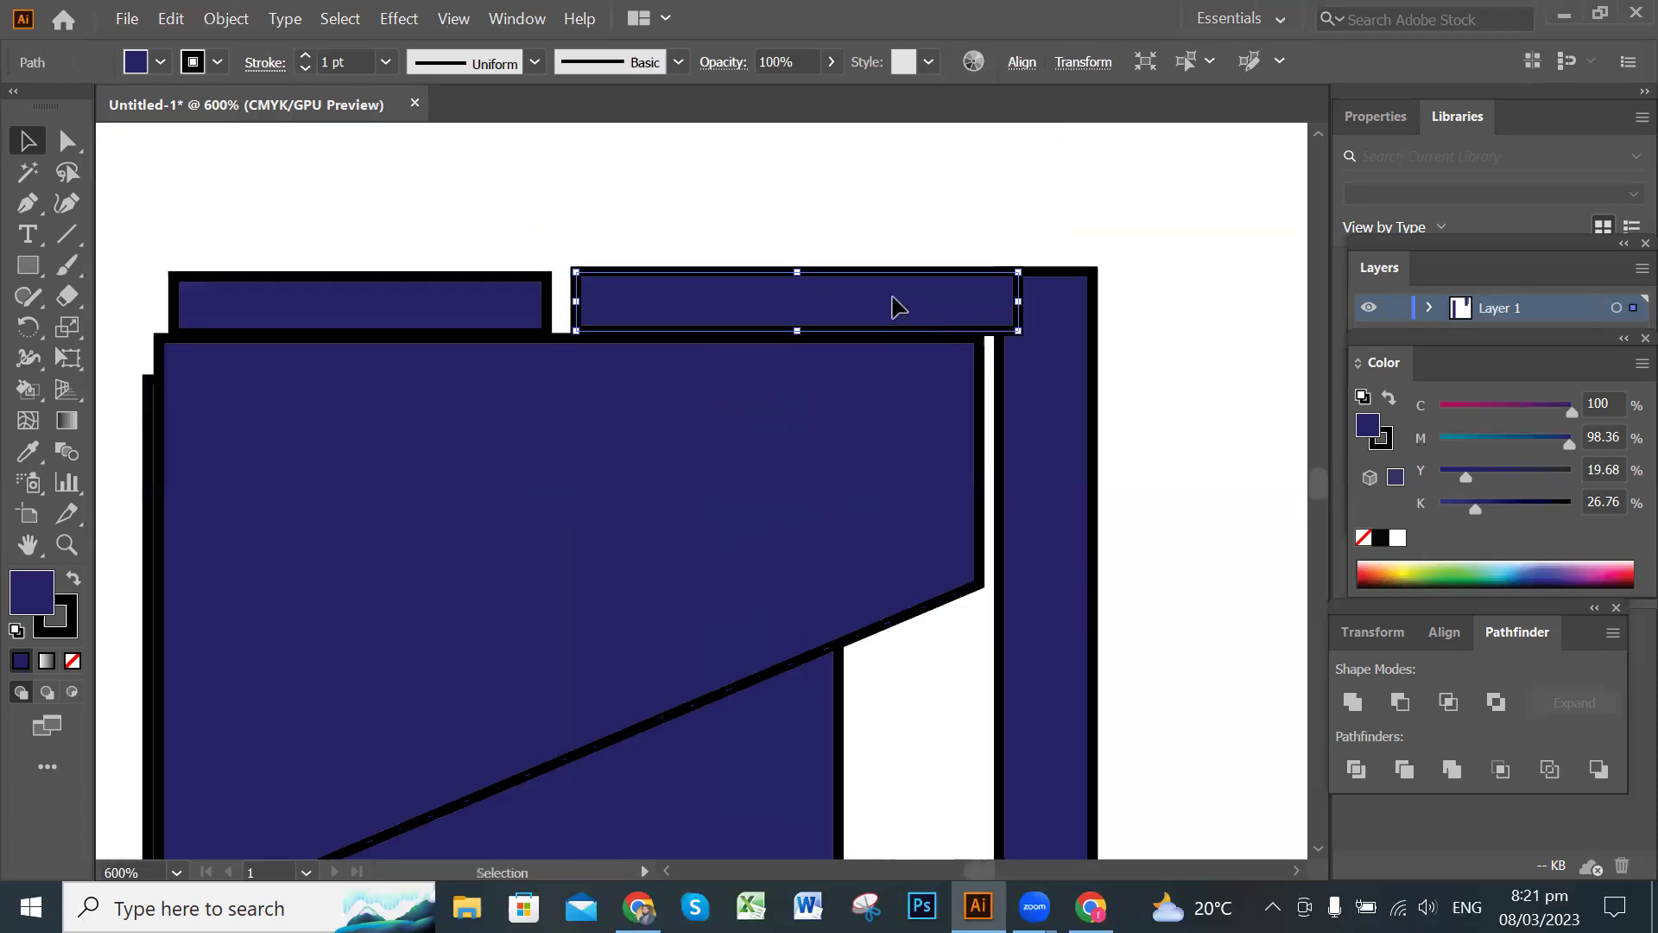
right_click(898, 376)
mouse_move(1044, 689)
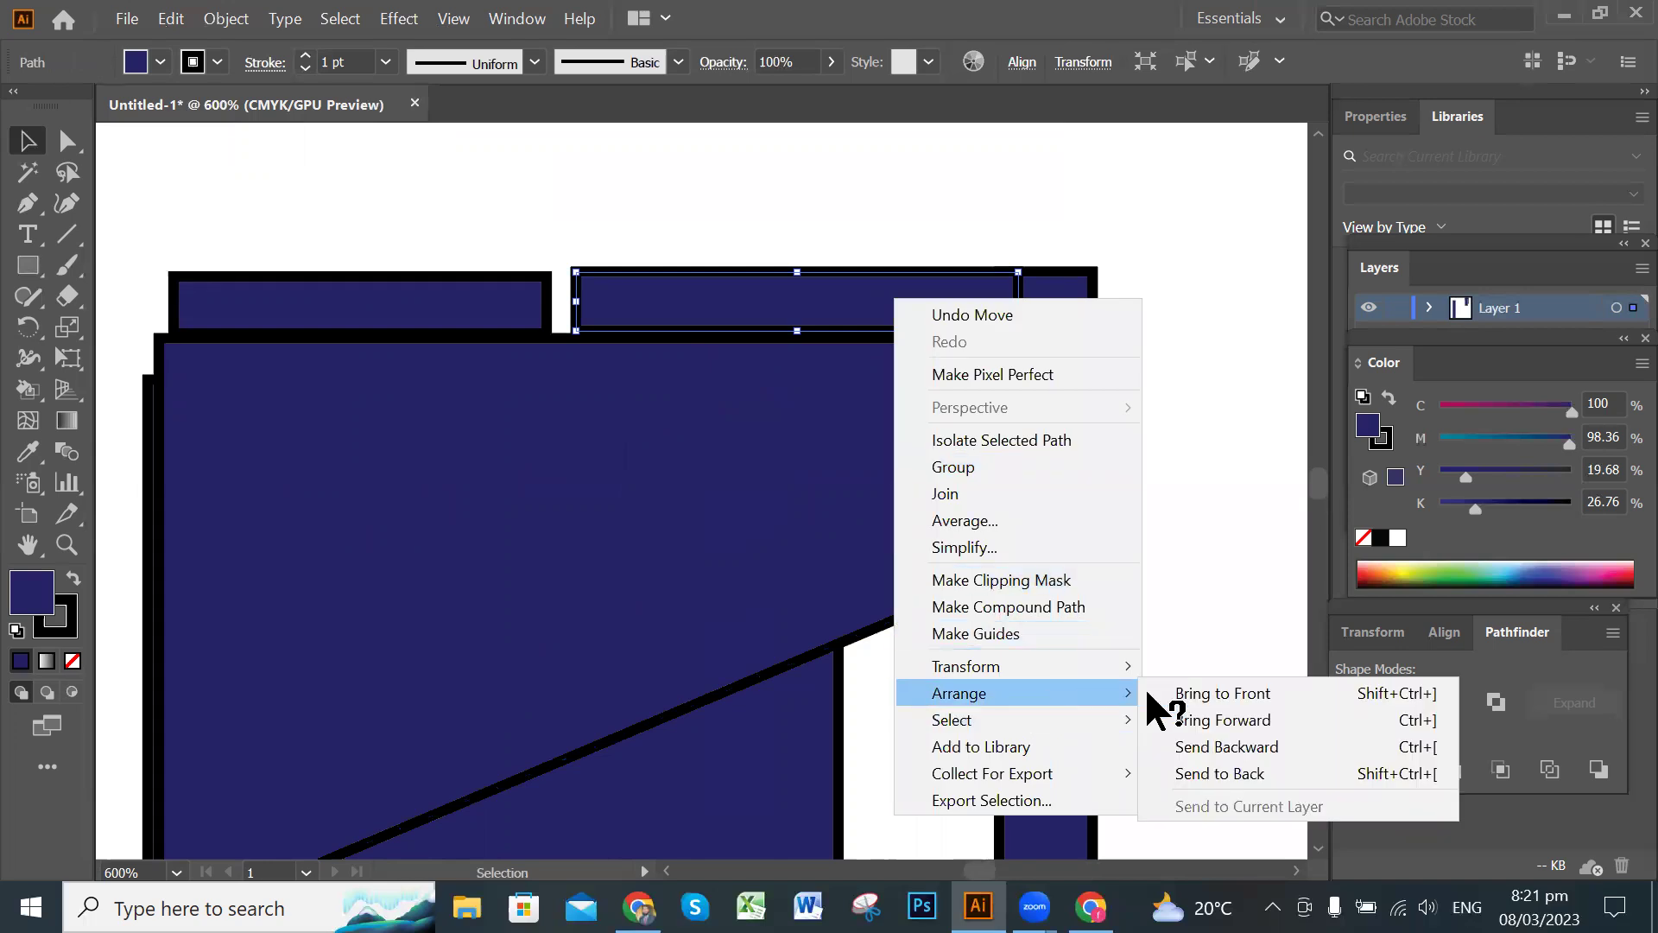
click(1279, 744)
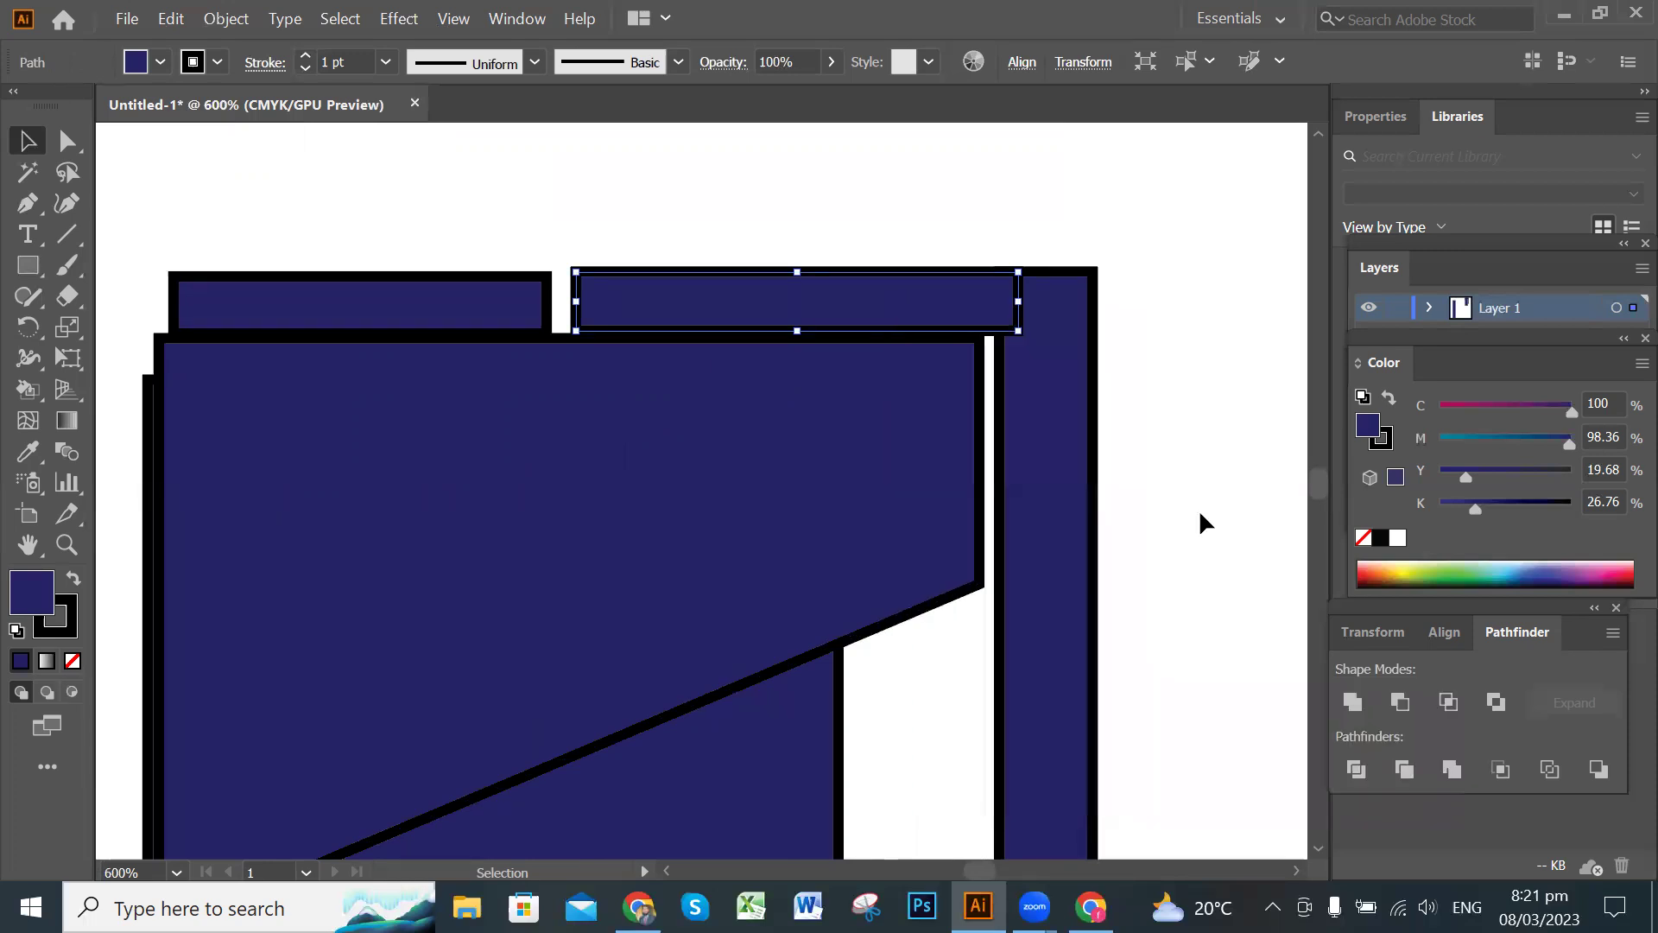
Send the right top bar one level backward in the stacking order, then deselect it.
click(1199, 511)
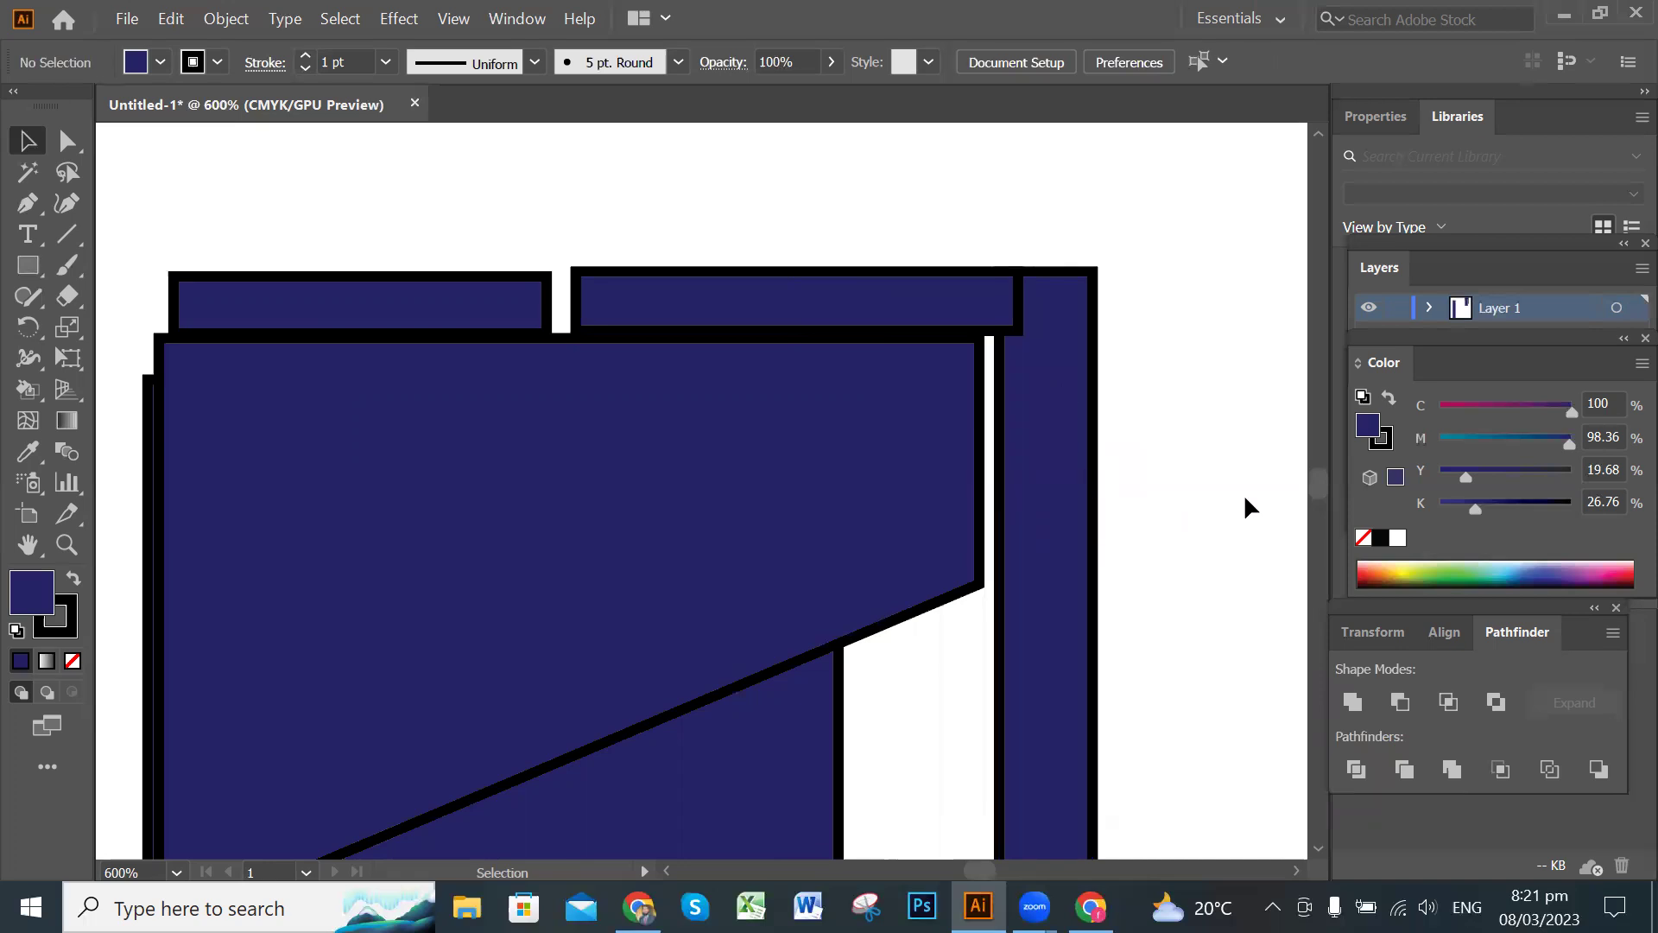
click(777, 304)
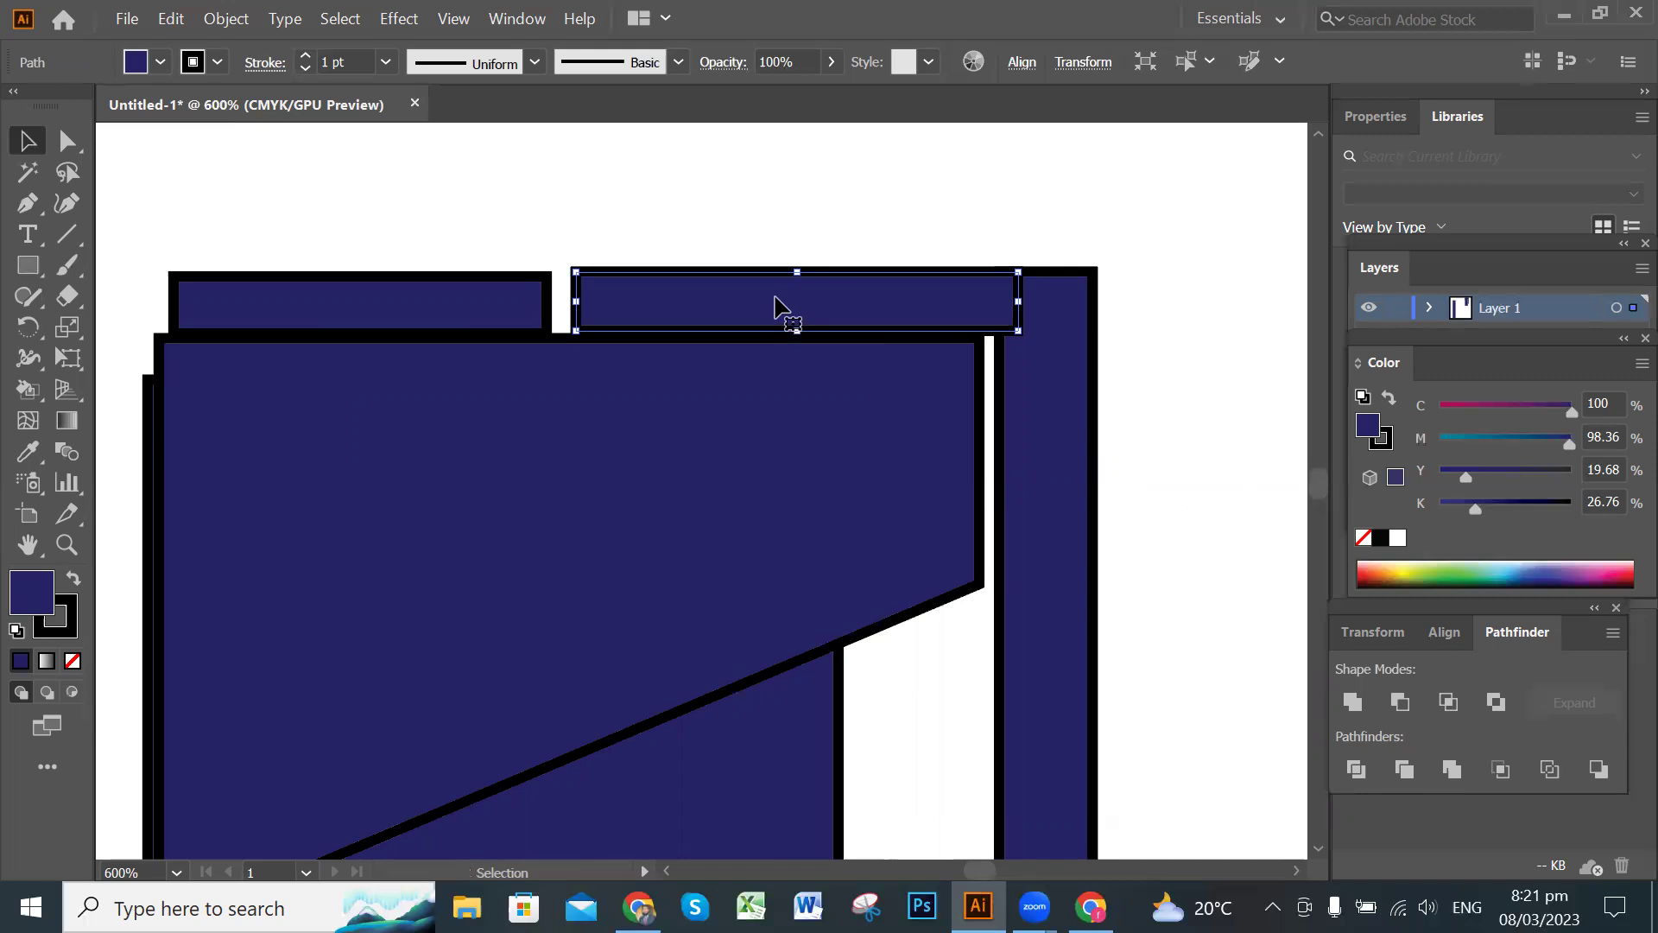
right_click(775, 299)
mouse_move(928, 692)
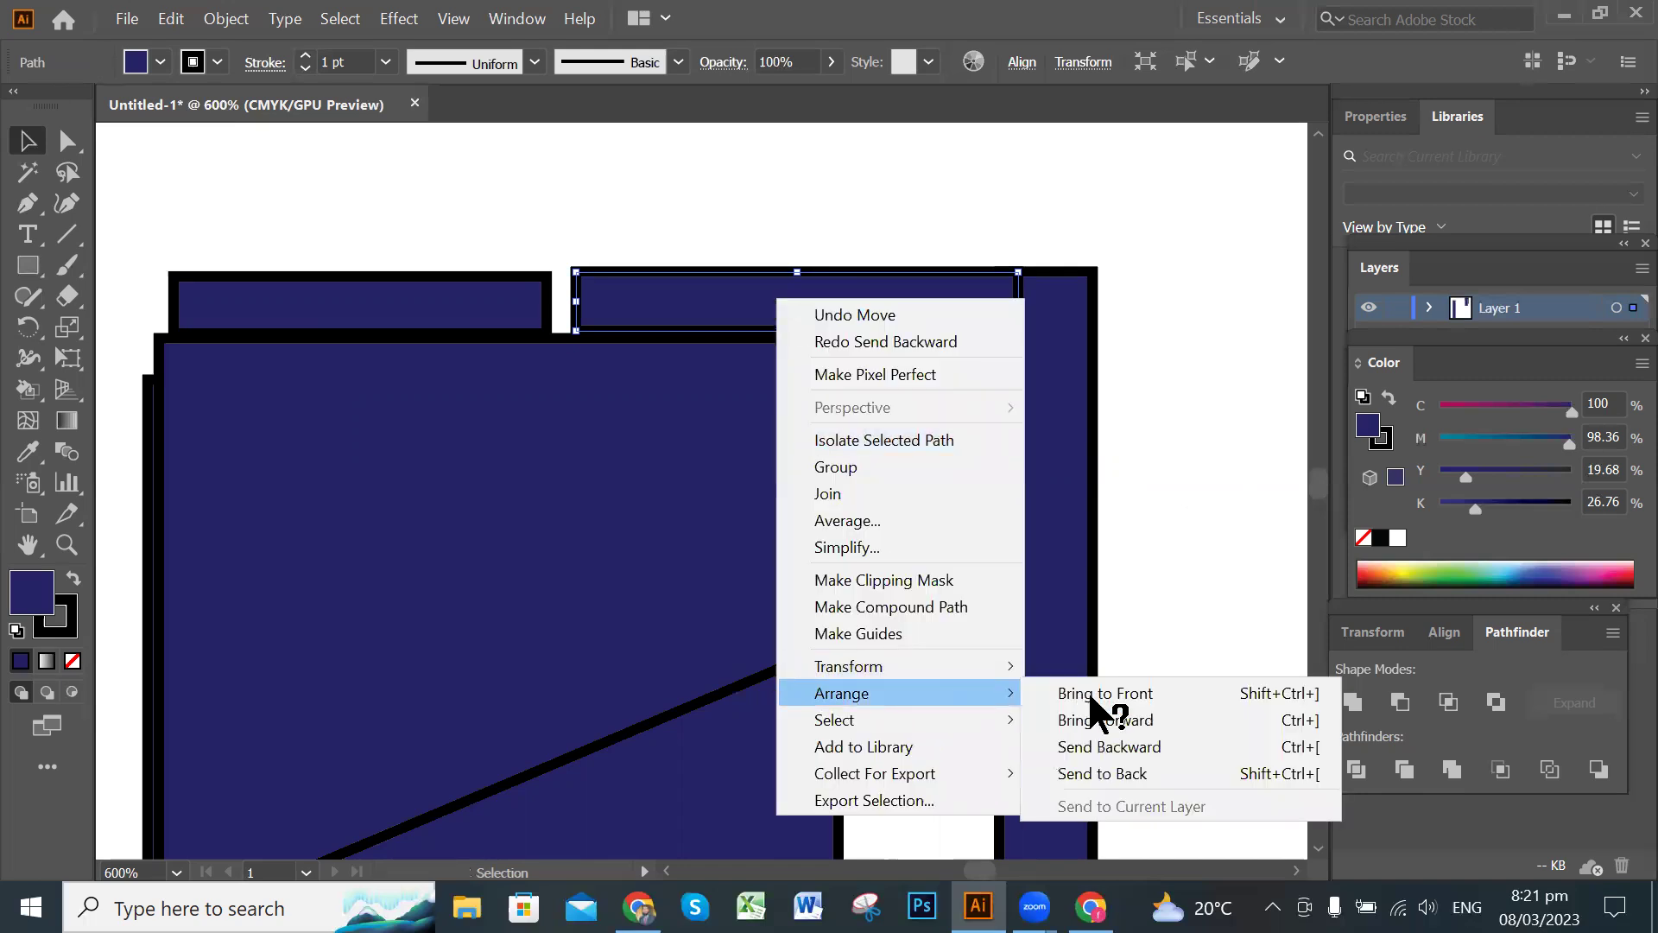
click(1151, 745)
click(1153, 444)
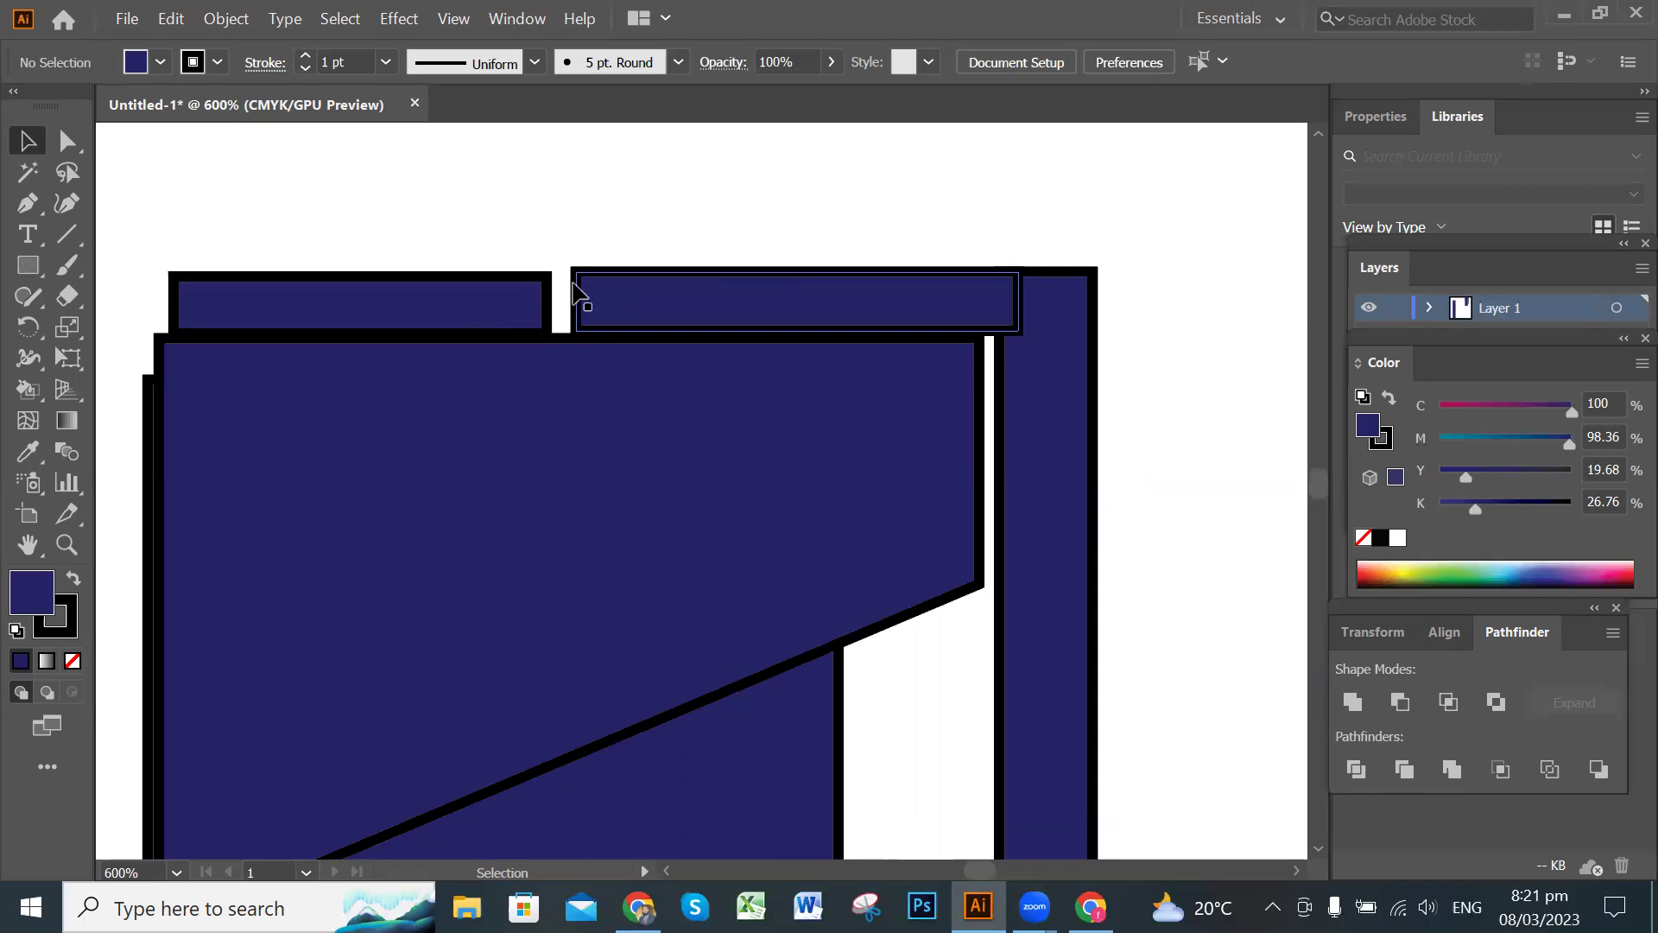
Trim the right bar's upper edge down slightly until it is level with the left bar, then deselect it.
click(740, 303)
drag(798, 274, 799, 280)
click(859, 209)
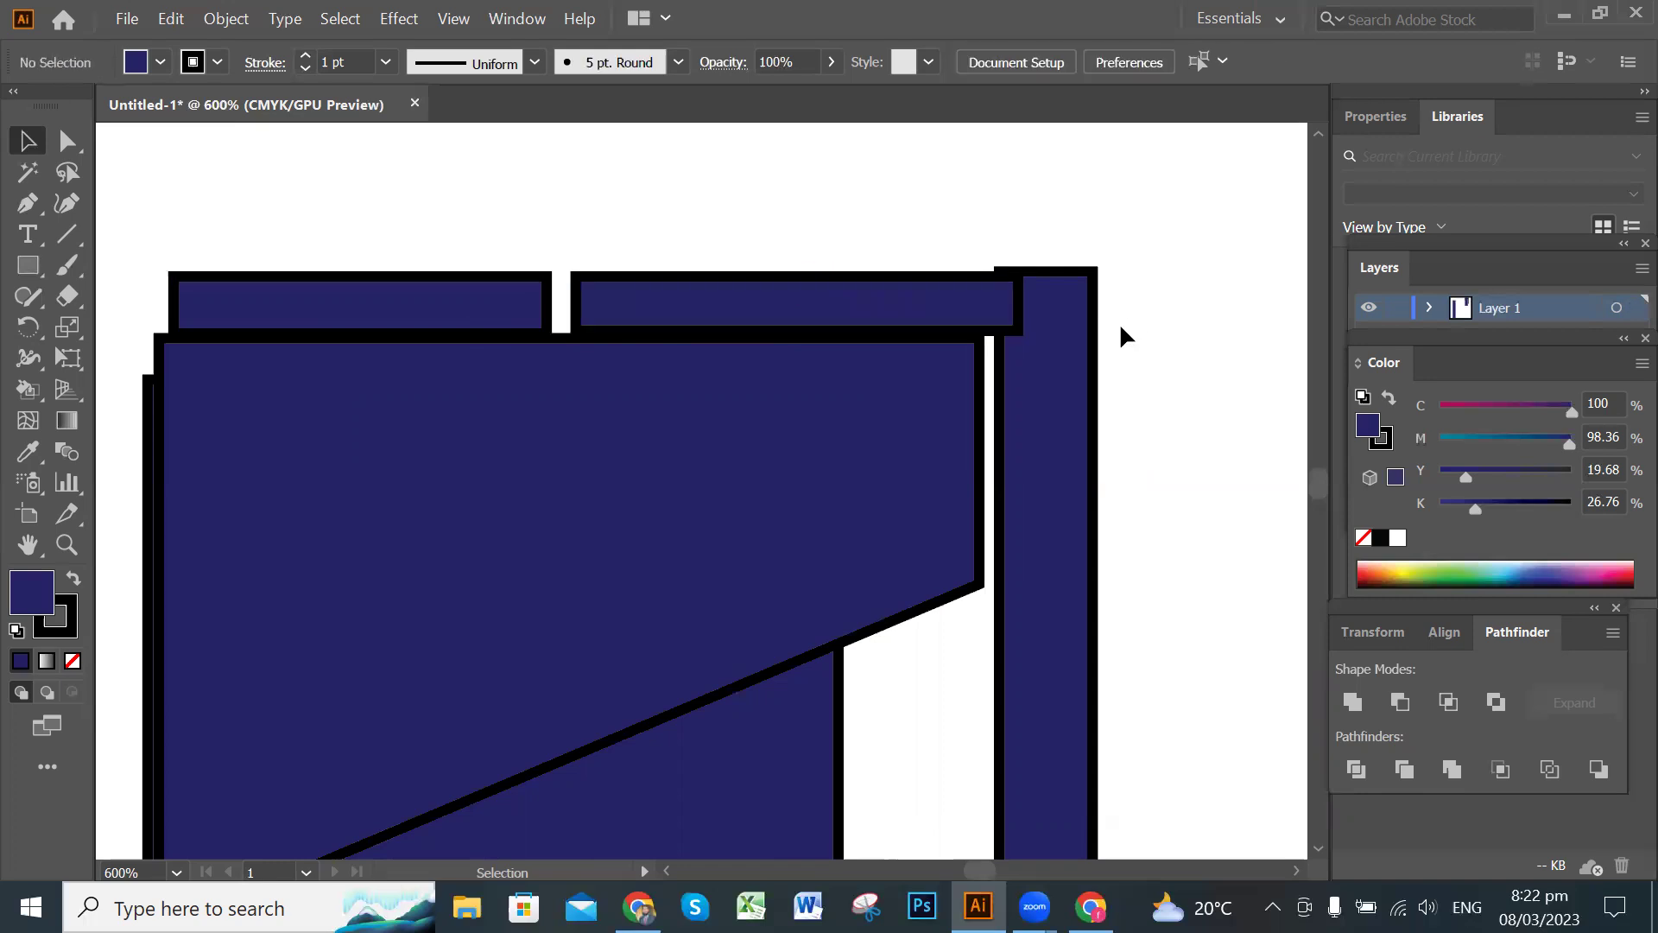
Move the clip down slightly until its upper end is level with the two top bars, then deselect it.
click(1091, 332)
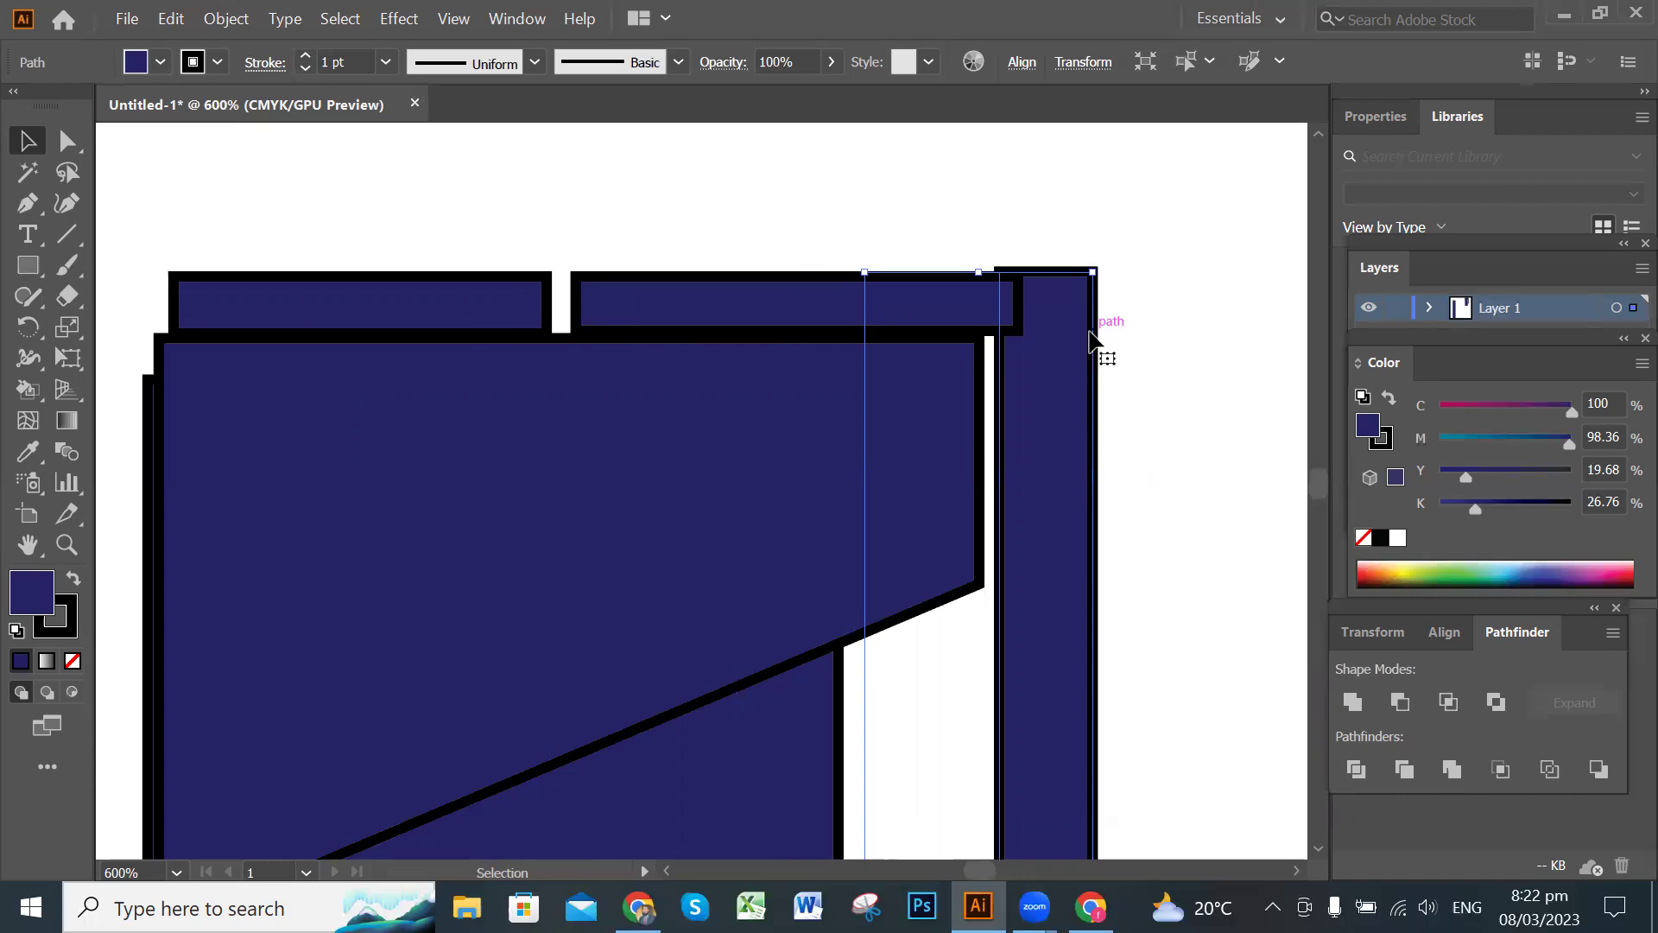
drag(1076, 335, 1077, 337)
click(1222, 371)
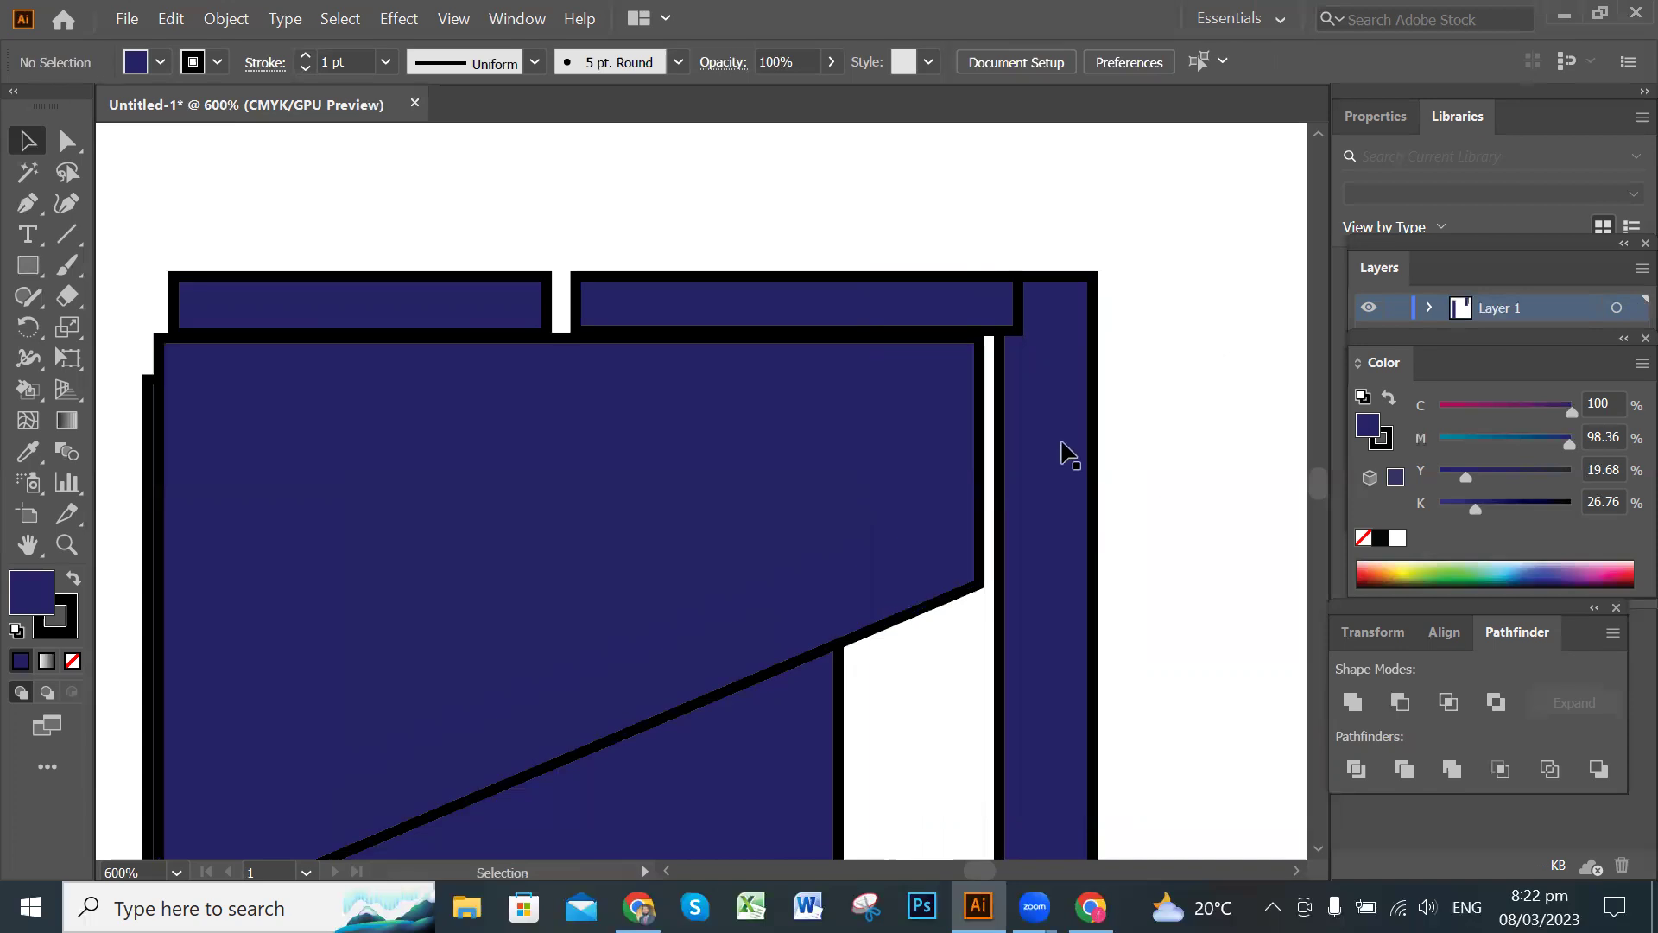
Move the whole cap with its top bars and clip onto the barrel's upper end, aligning their left edges.
scroll(1068, 436, down, 6)
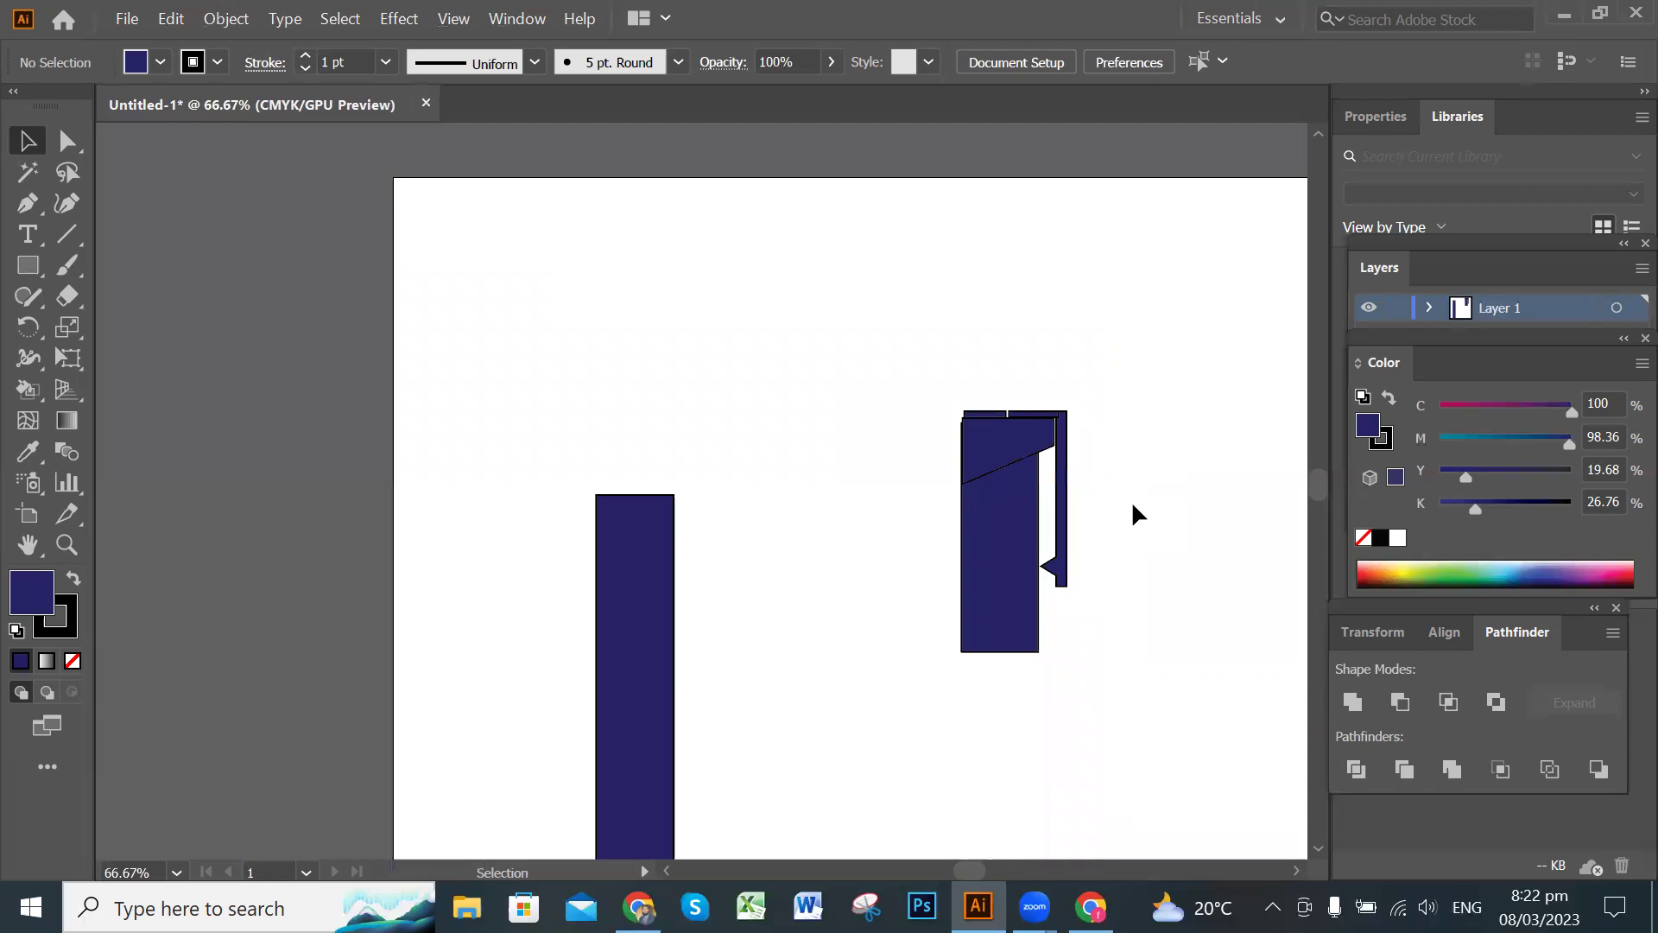
scroll(1131, 509, down, 2)
drag(1158, 607, 1026, 513)
scroll(1029, 506, down, 1)
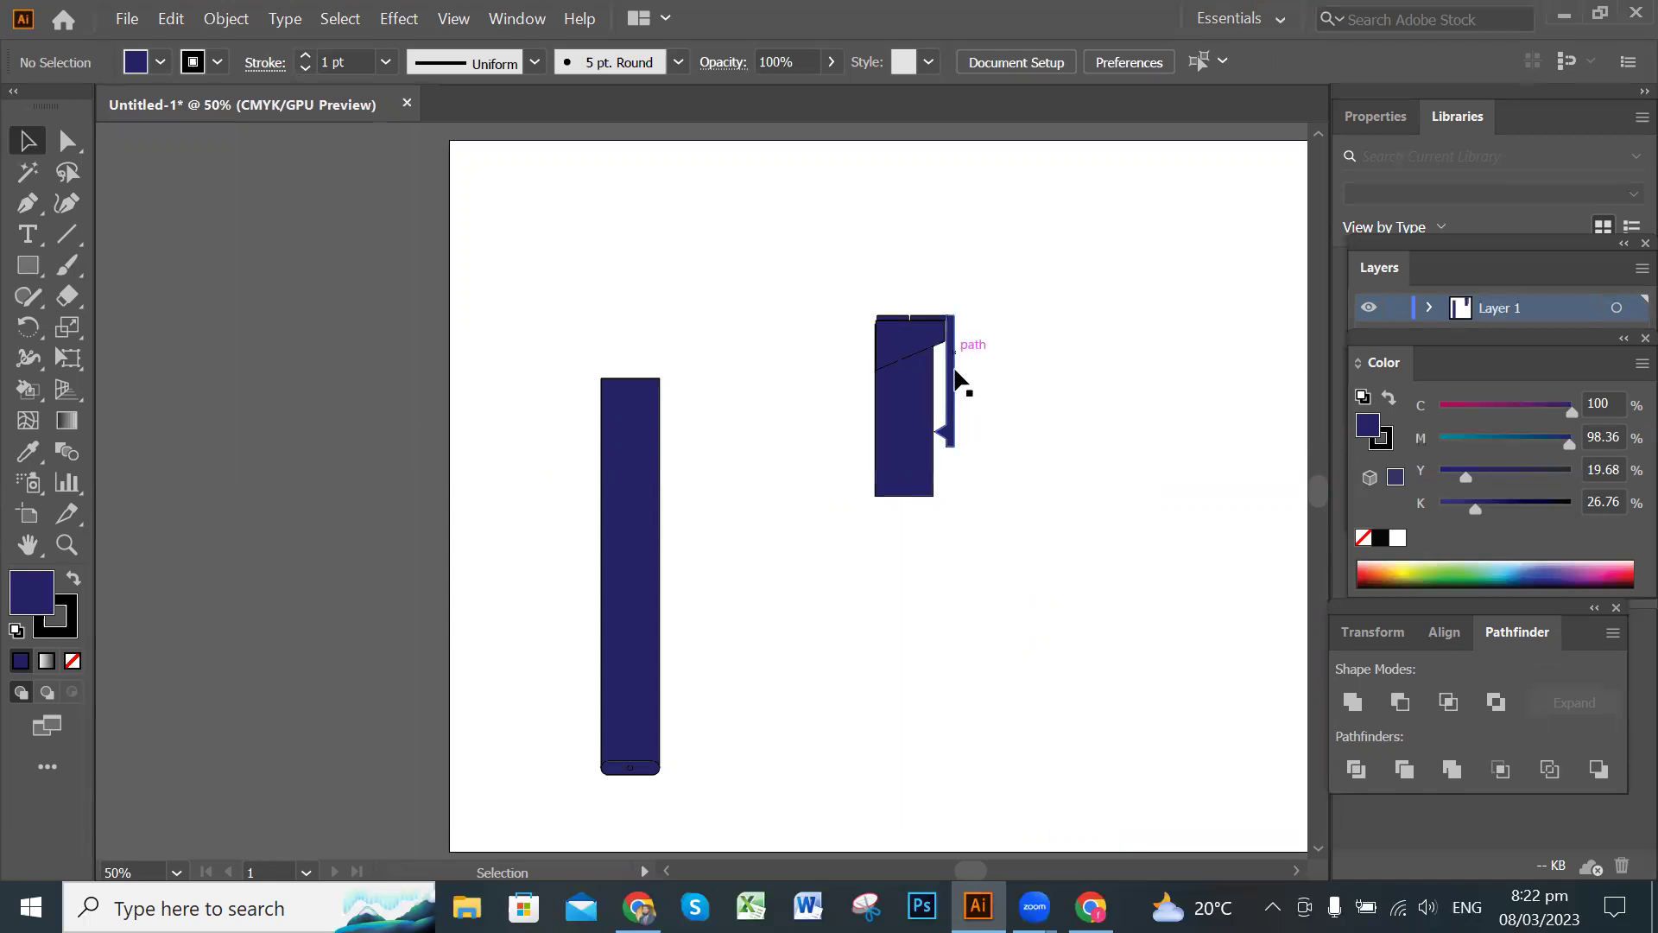
drag(843, 269, 1008, 526)
drag(903, 465, 654, 345)
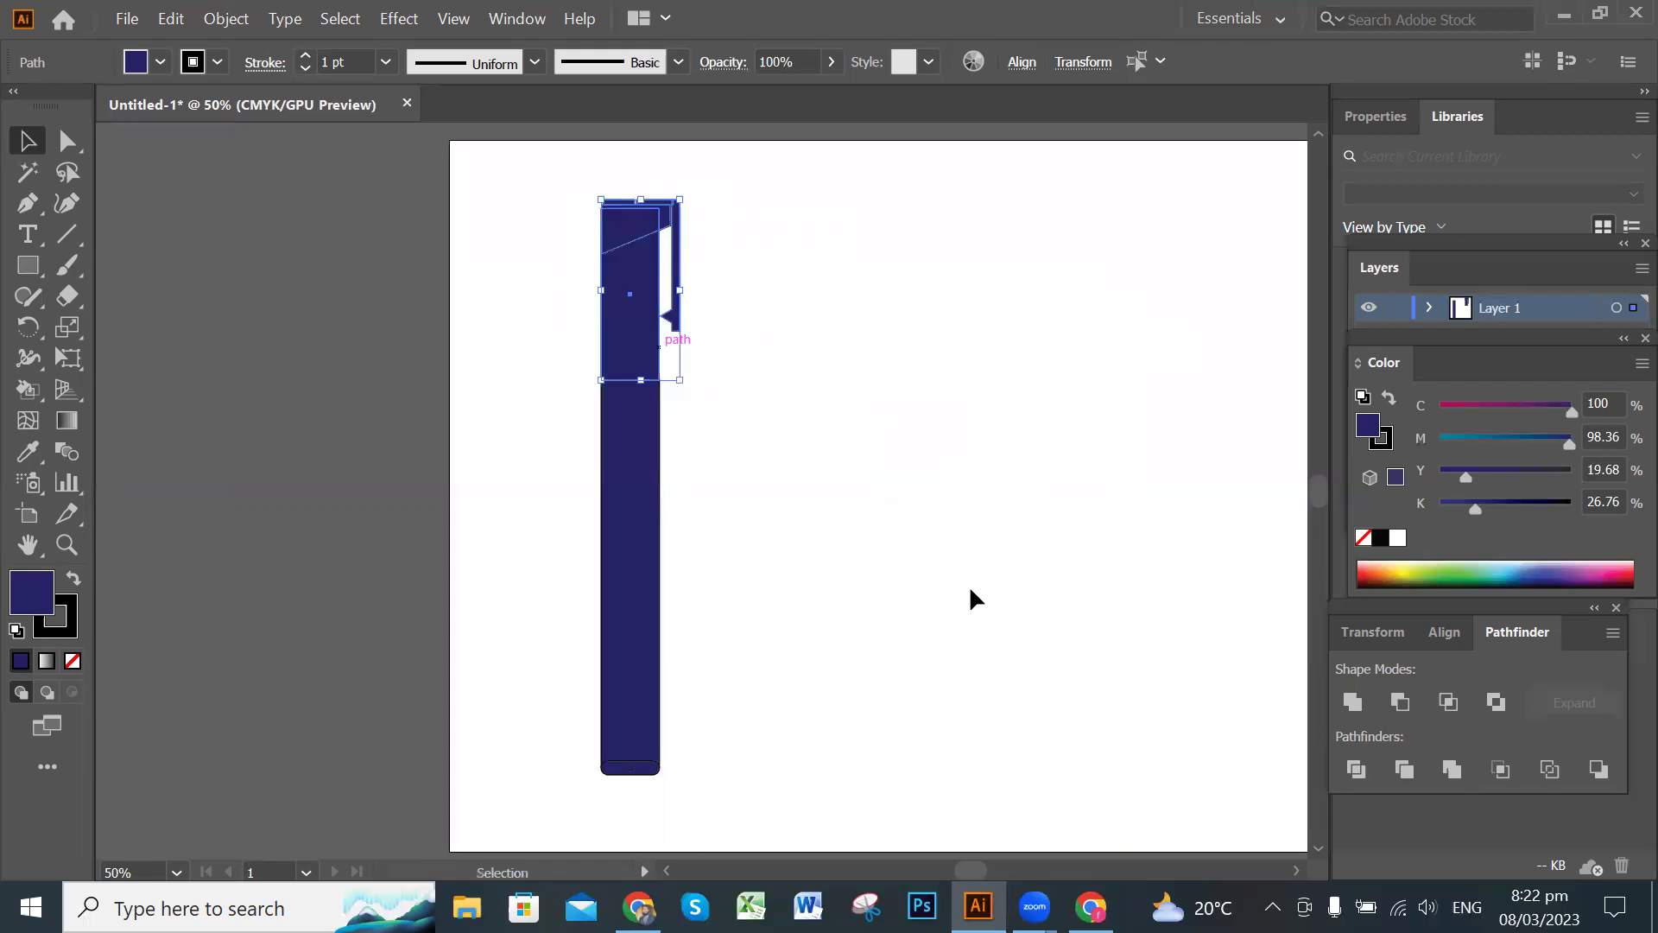
click(950, 540)
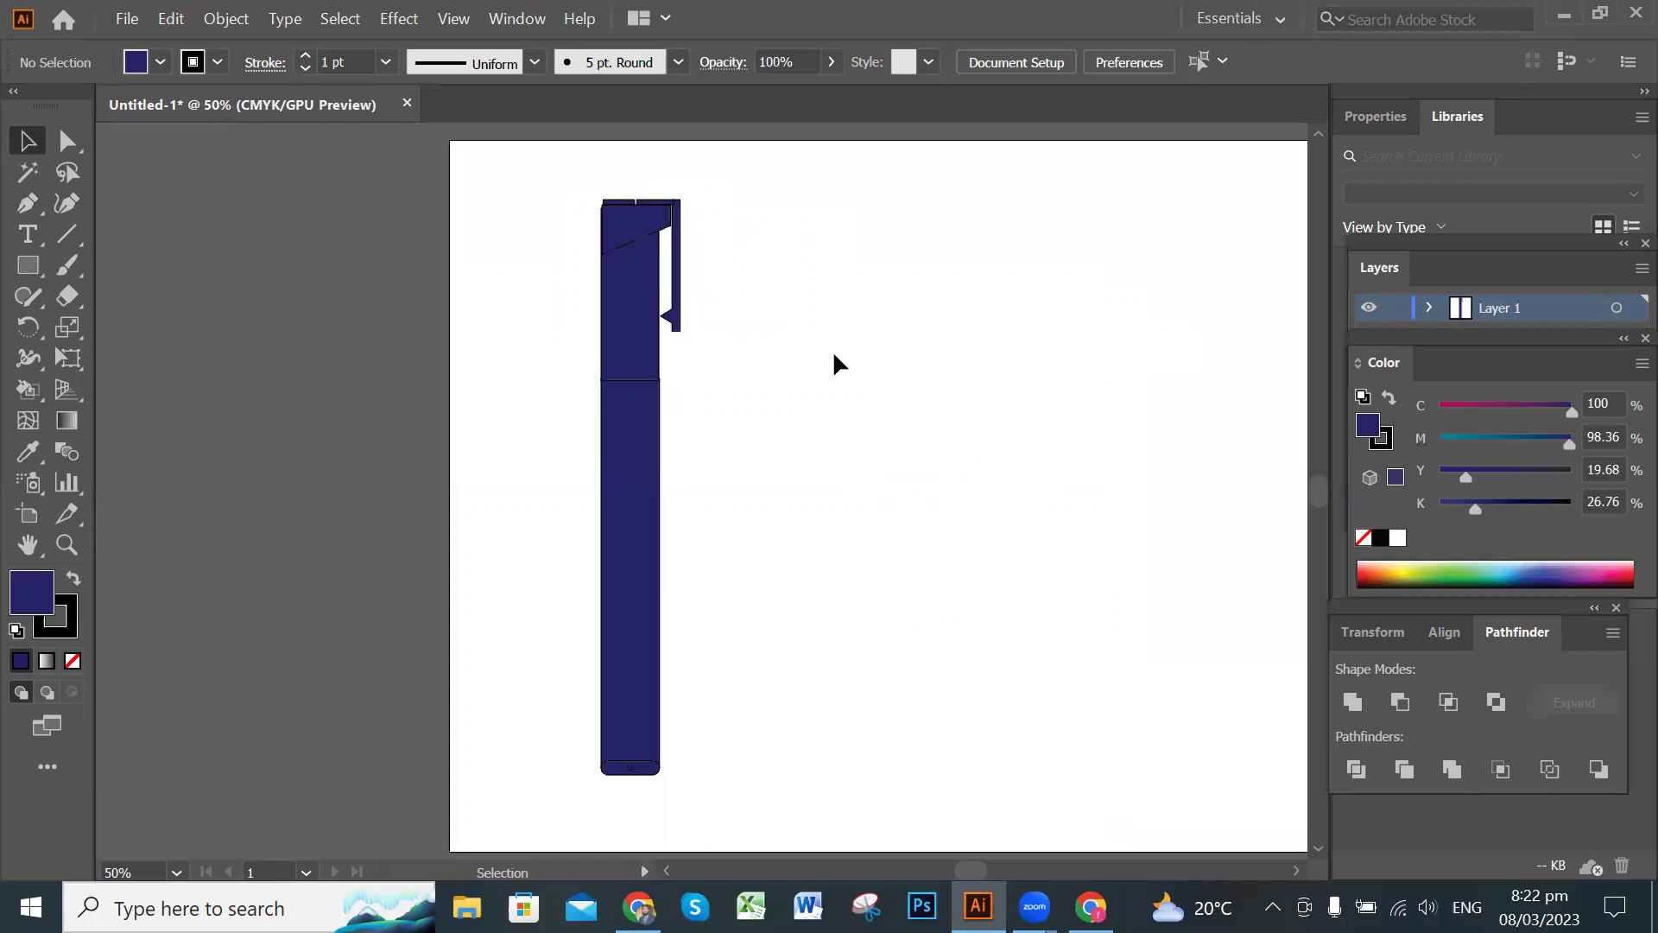
Try to stretch the clip's lower end down slightly, then deselect it.
scroll(833, 350, up, 2)
key(space)
drag(585, 427, 897, 474)
scroll(896, 473, up, 1)
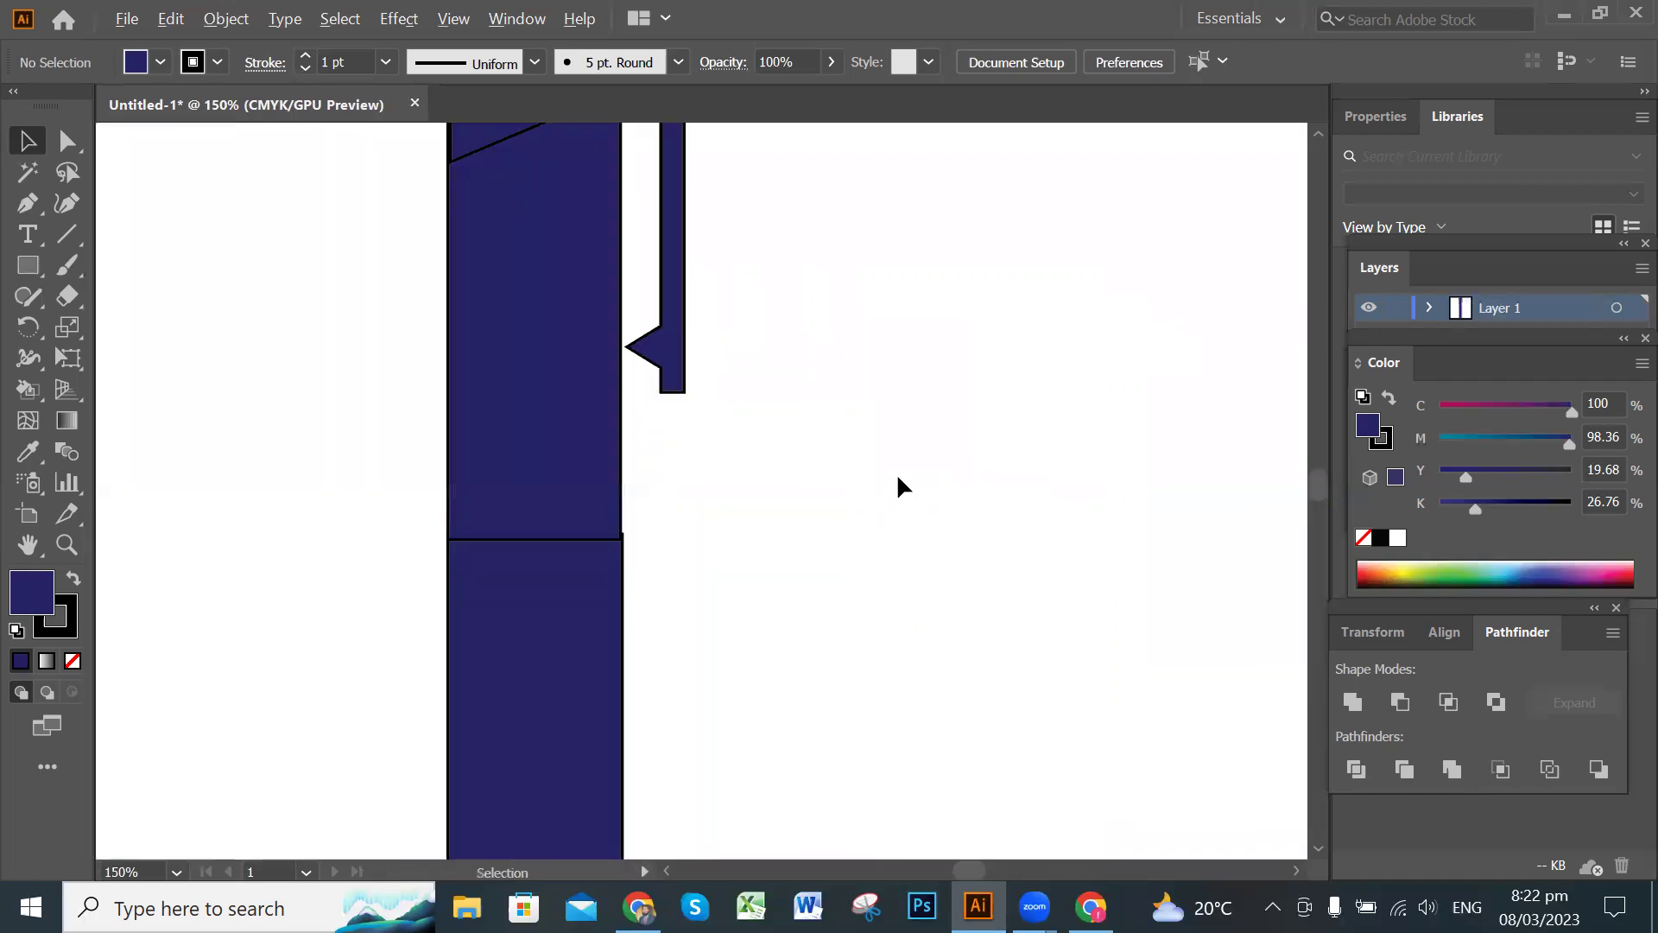
key(space)
drag(748, 496, 806, 514)
click(726, 385)
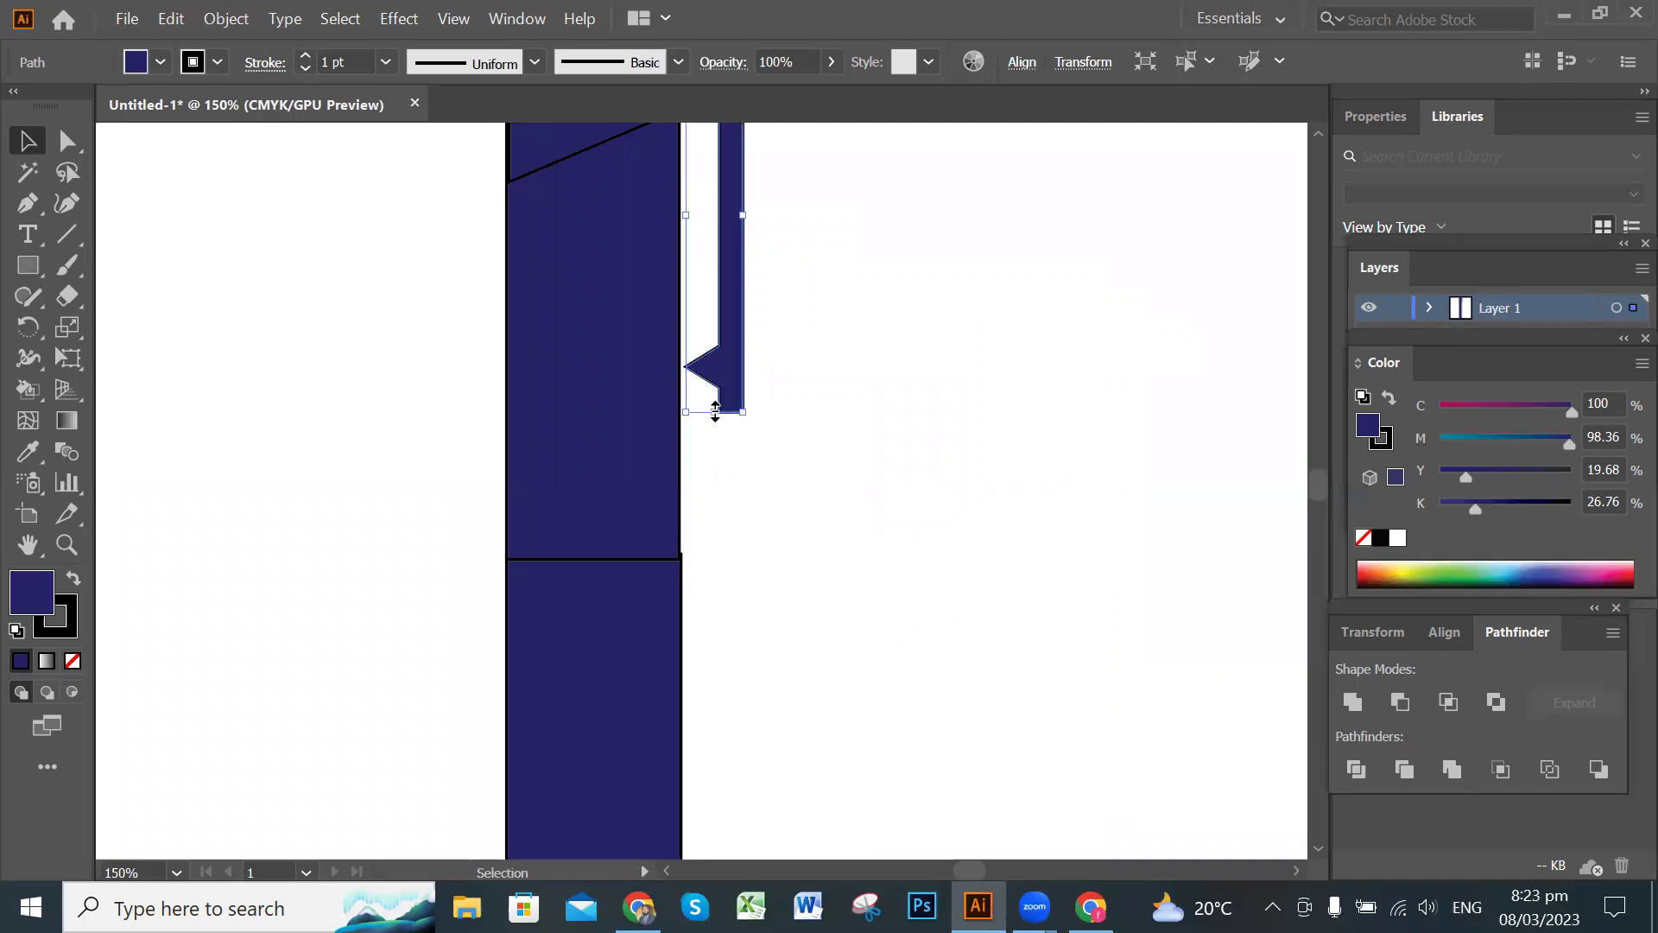
mouse_move(715, 411)
mouse_down()
mouse_move(716, 481)
mouse_move(721, 415)
mouse_up()
click(870, 429)
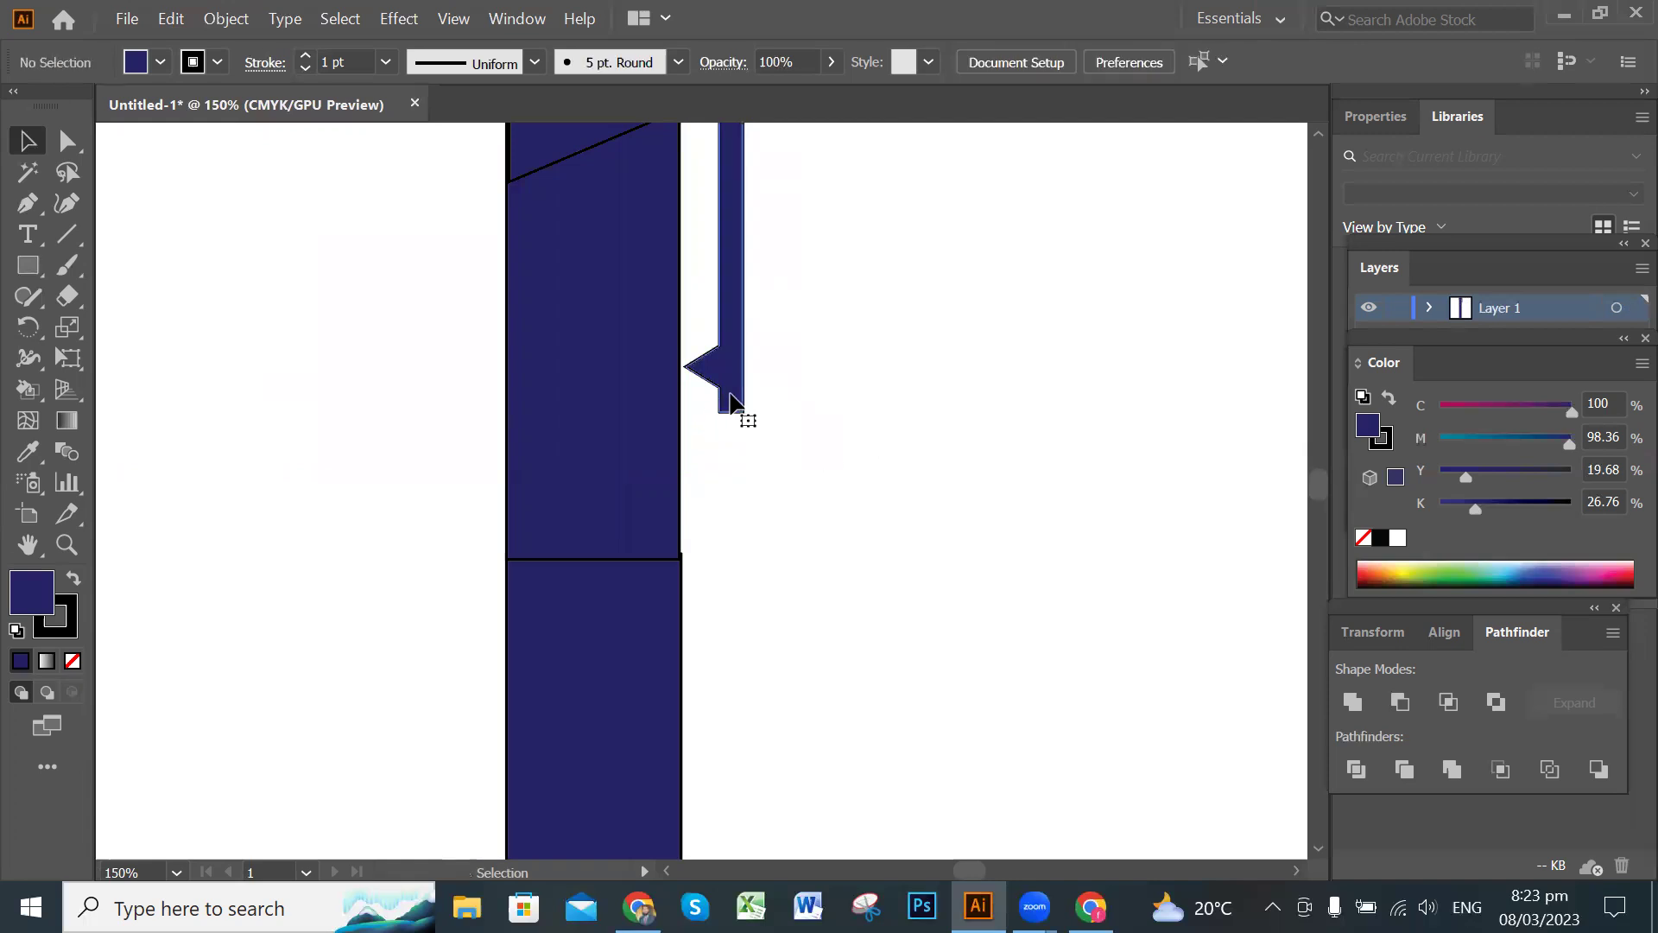
Undo the latest edits back through the cap's move onto the barrel.
click(730, 401)
key(ctrl+z)
key(ctrl+z)
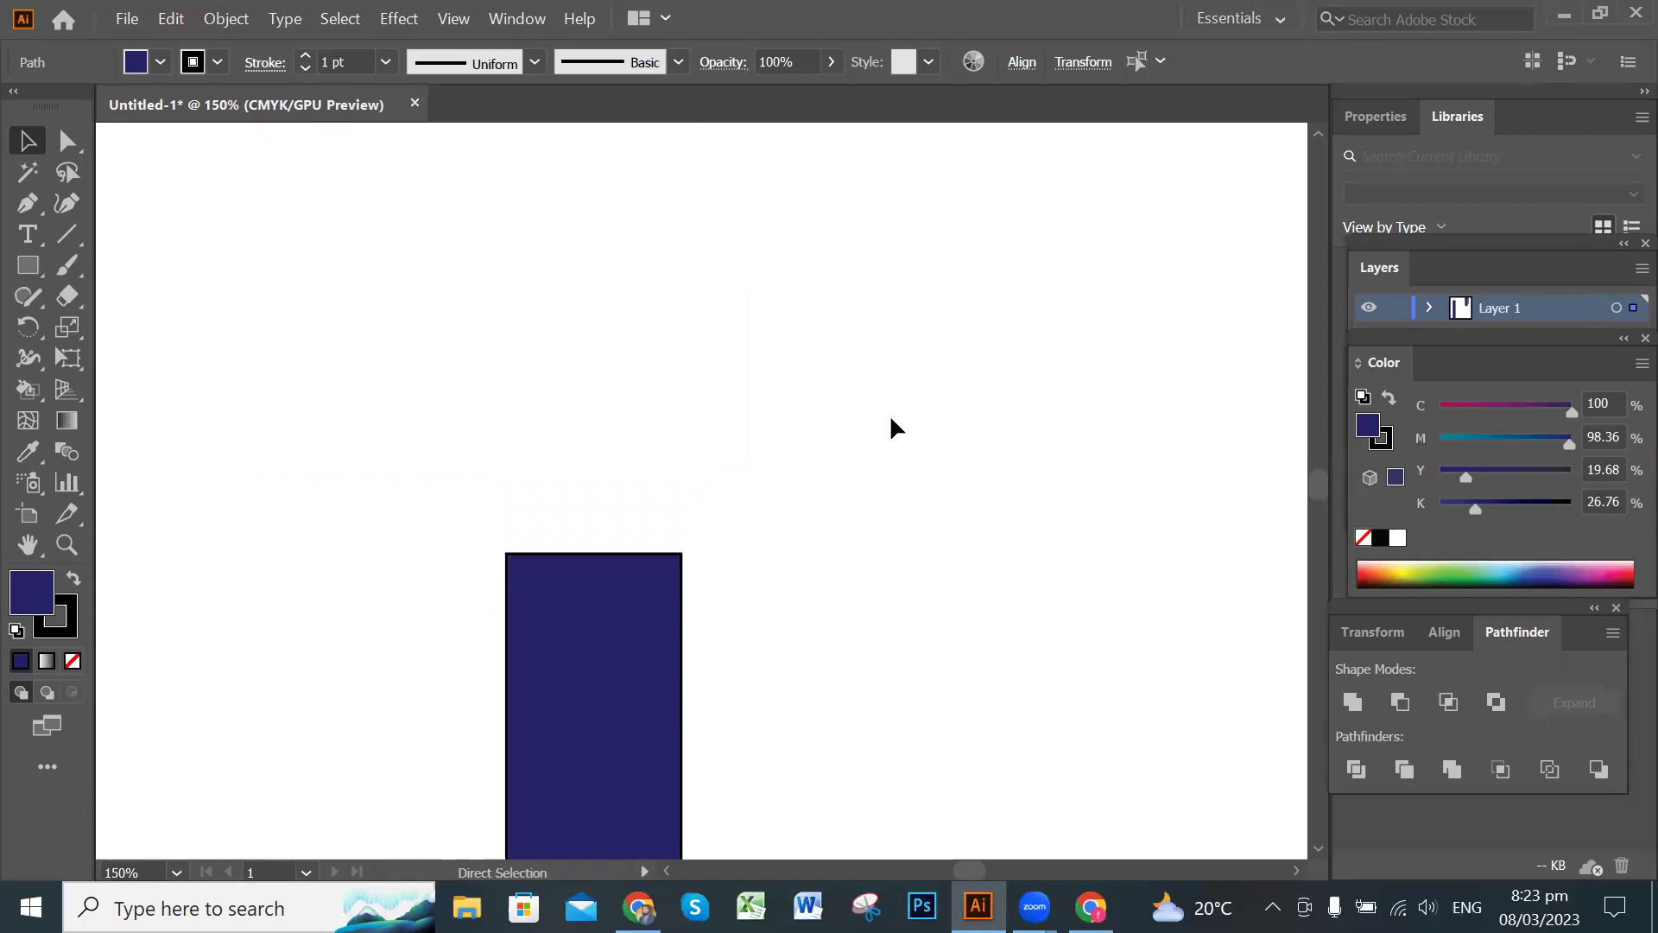
Switch the artwork to outline view, undo once more and deselect the clip.
key(ctrl+y)
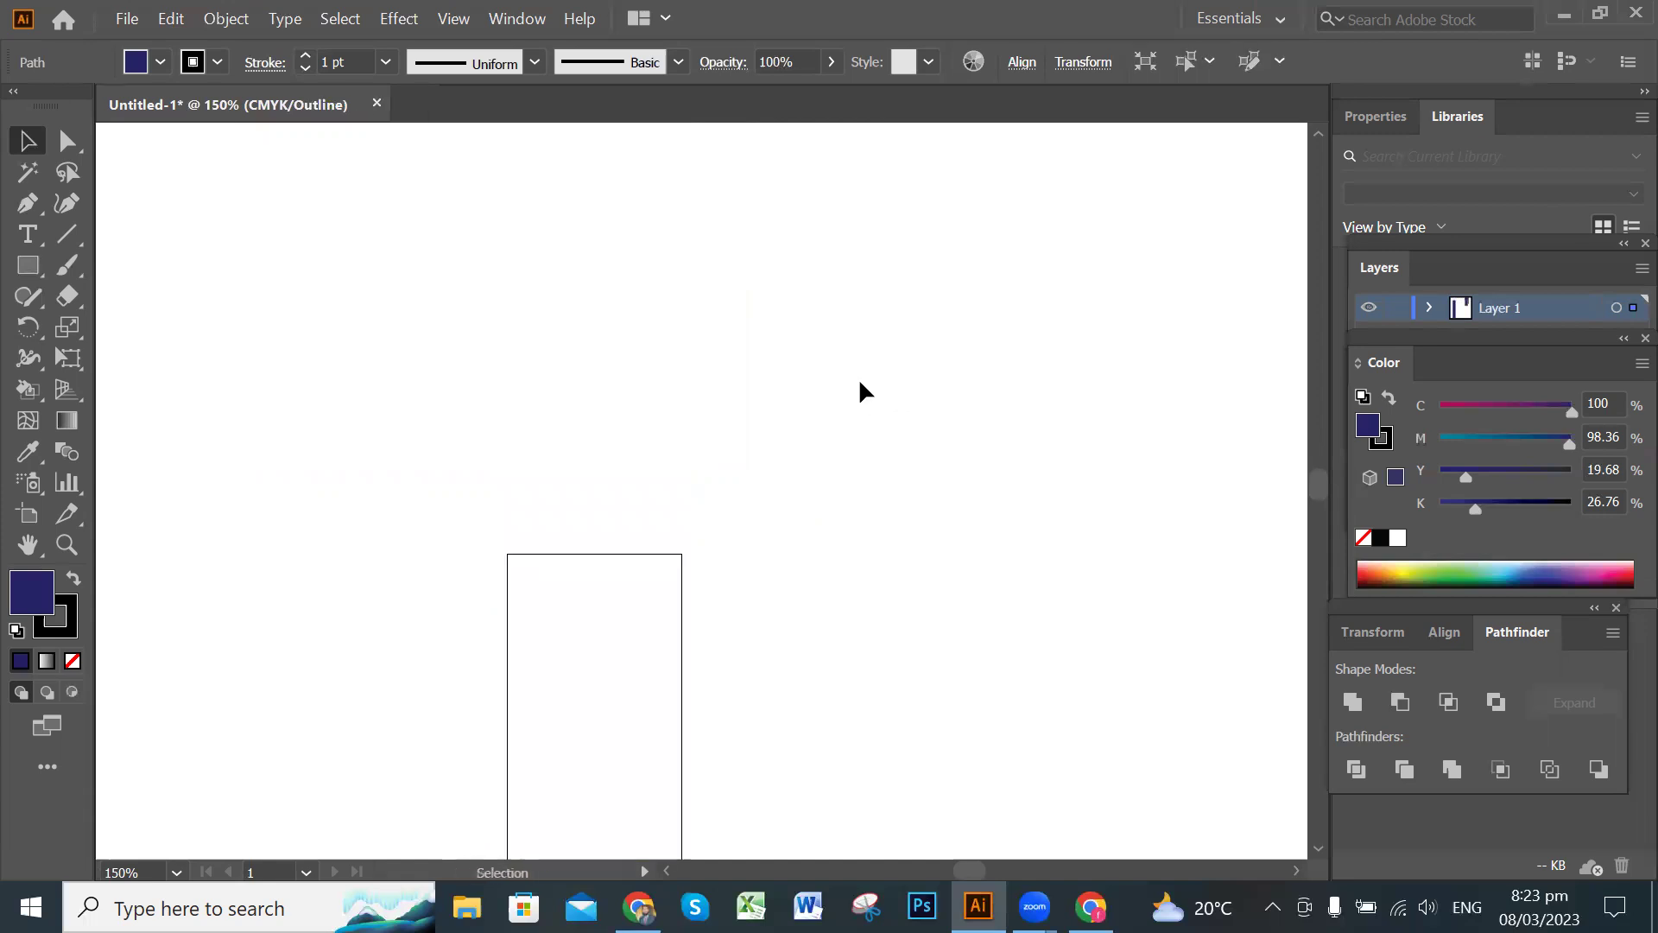
scroll(860, 383, down, 6)
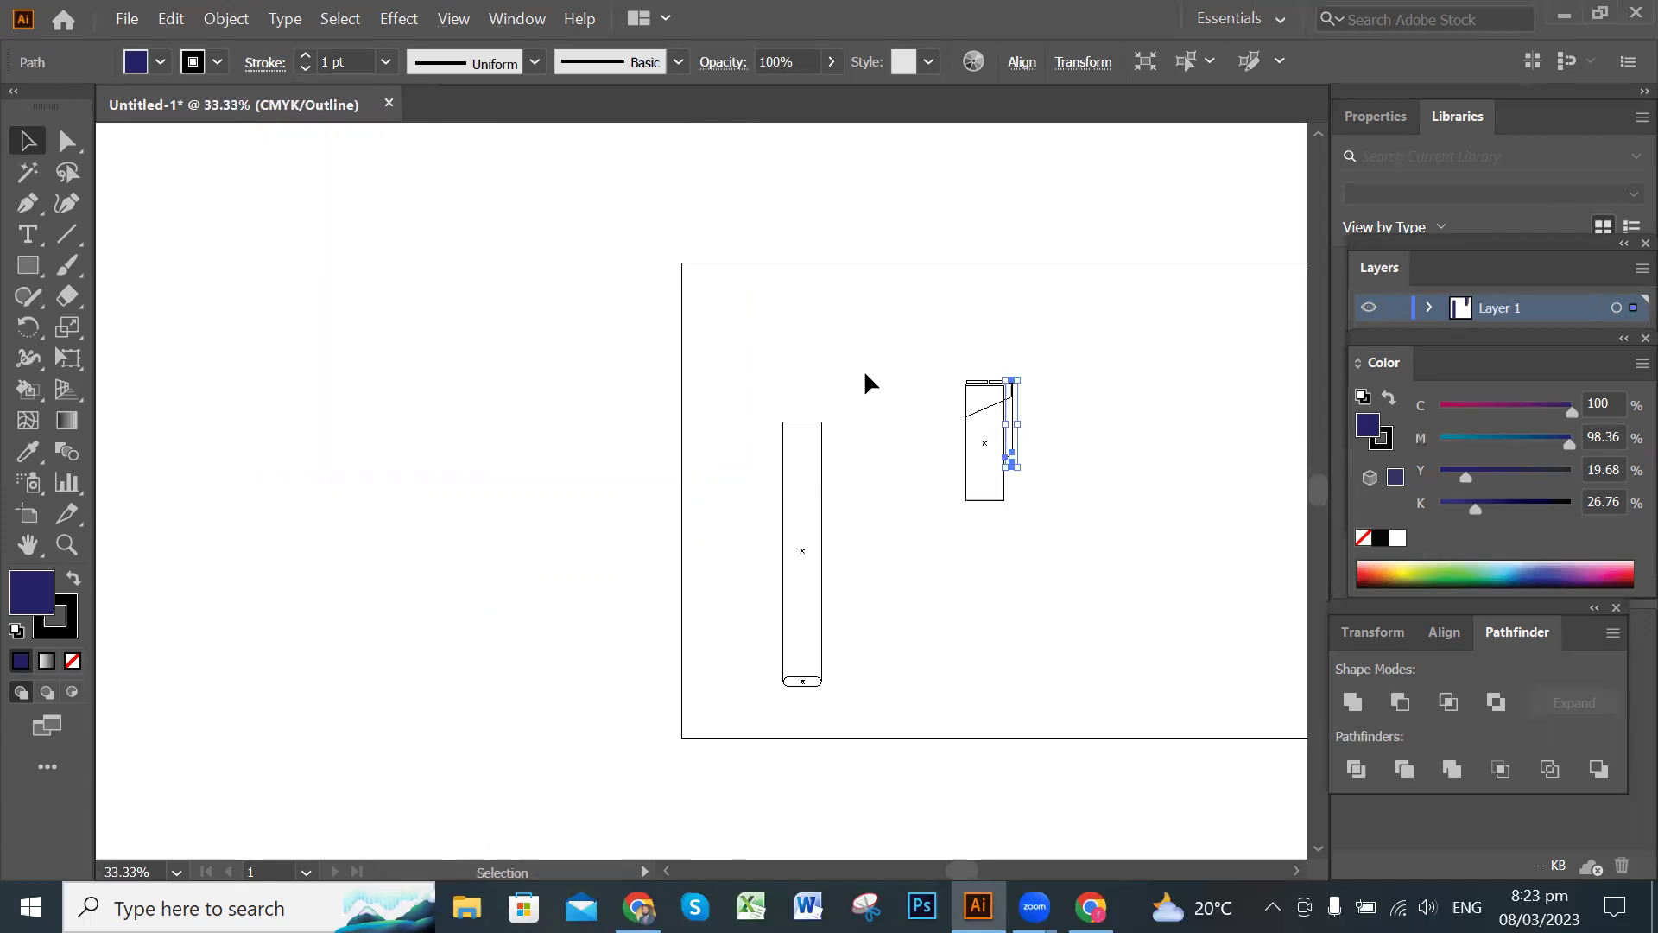
click(1271, 467)
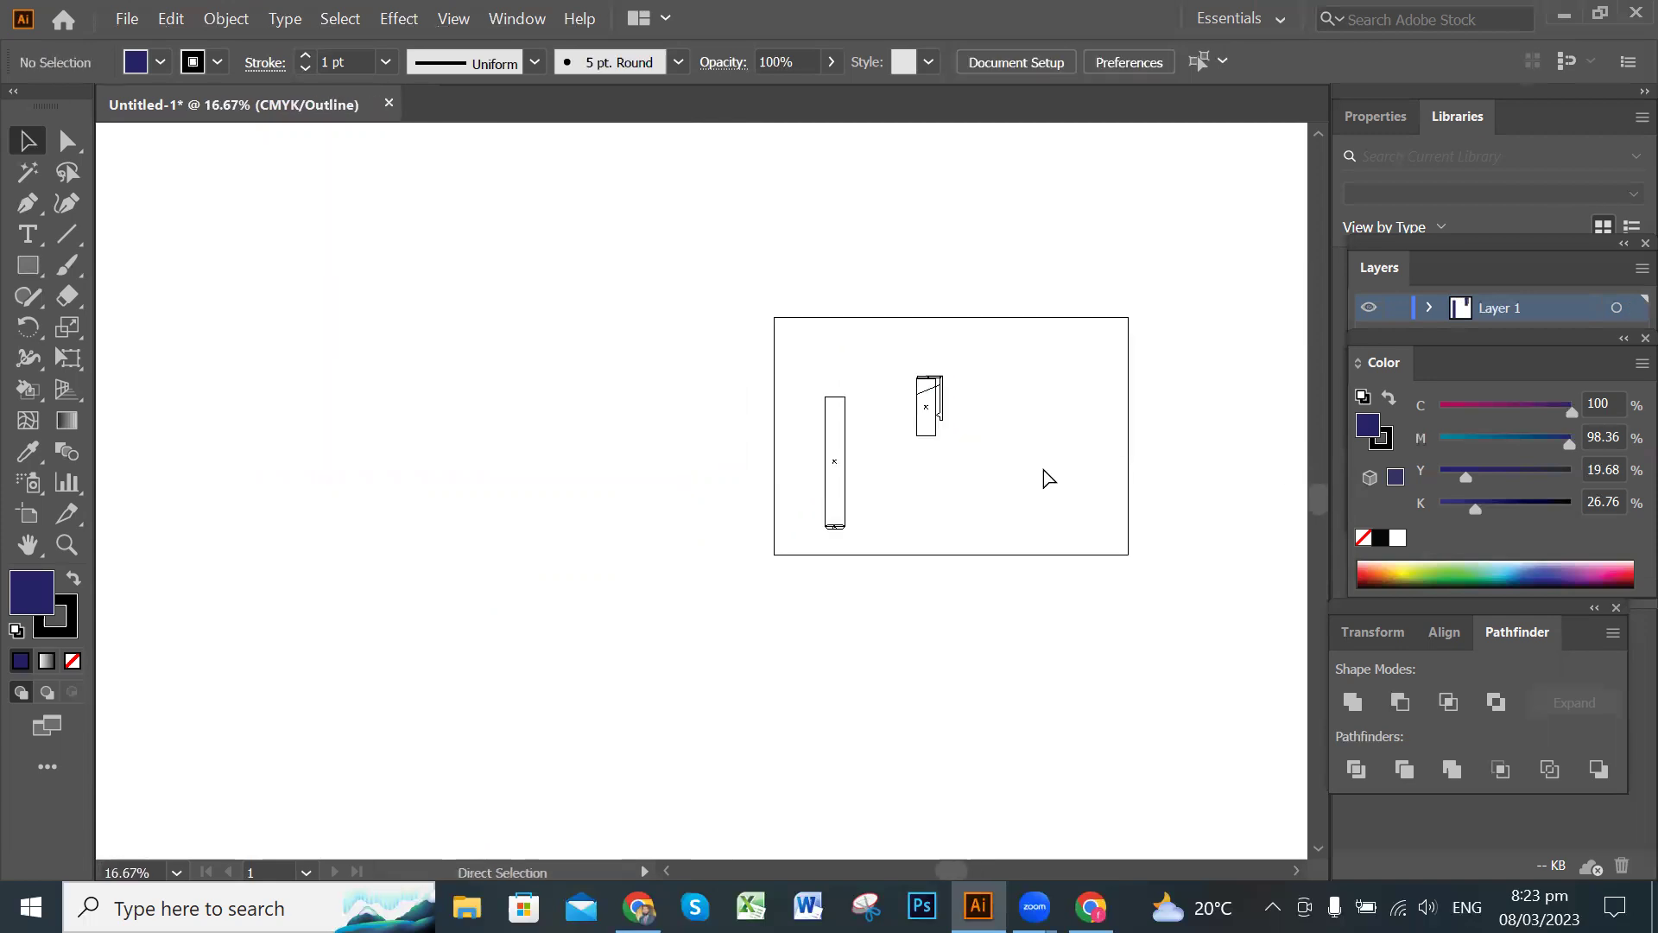
key(ctrl+z)
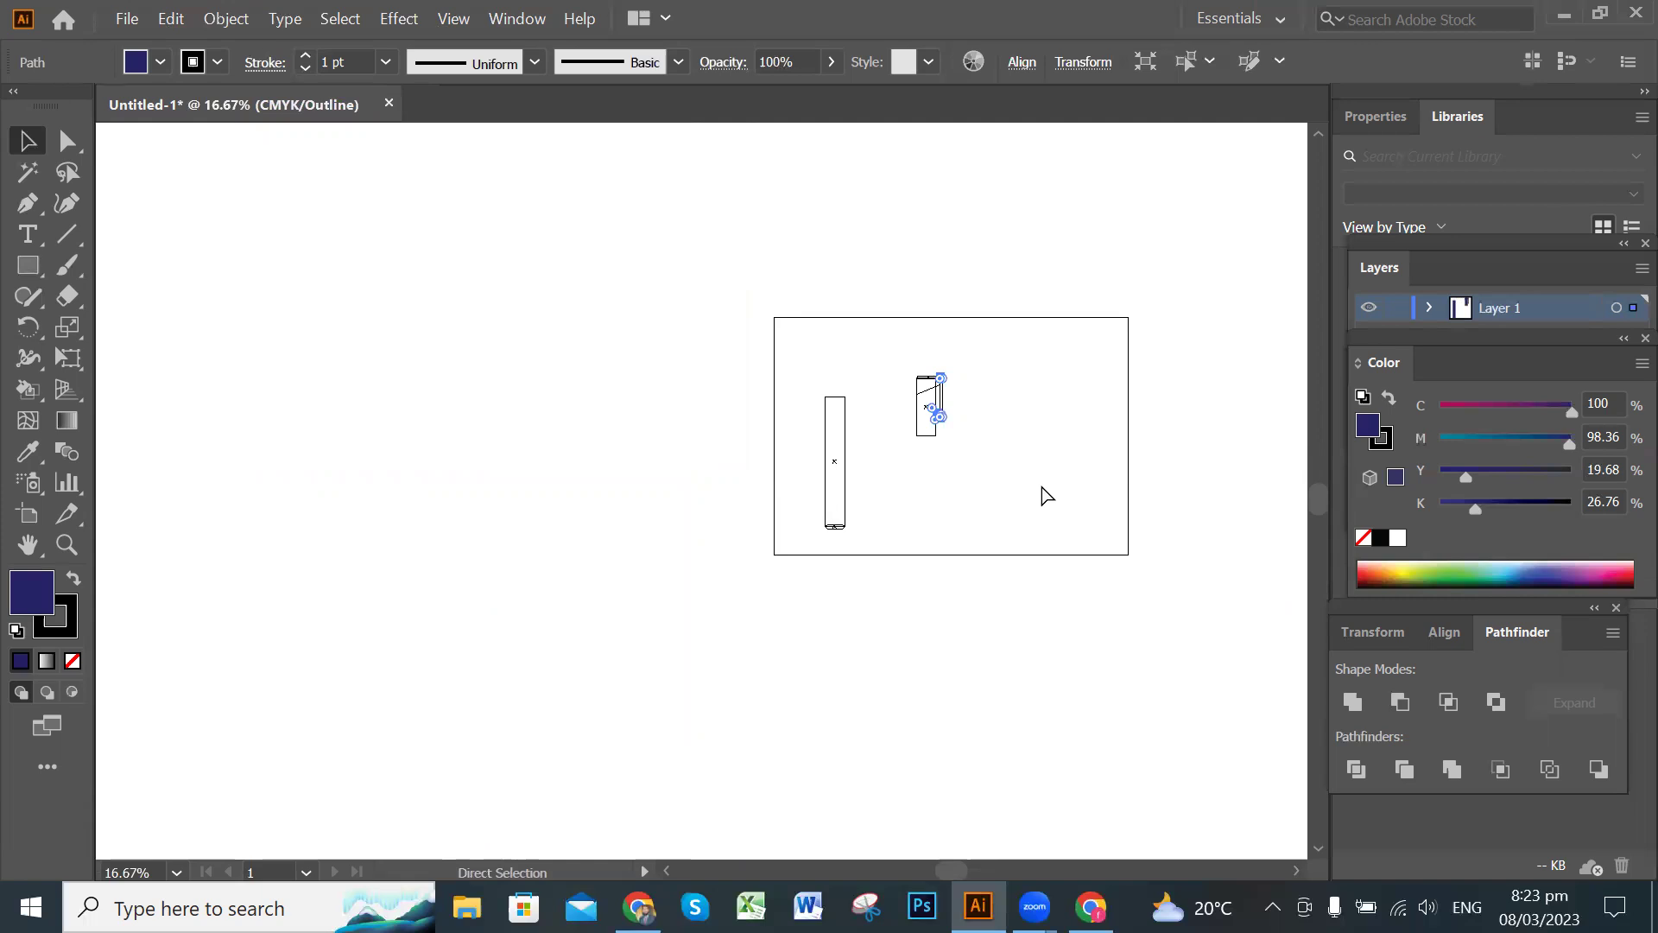
scroll(1041, 482, up, 4)
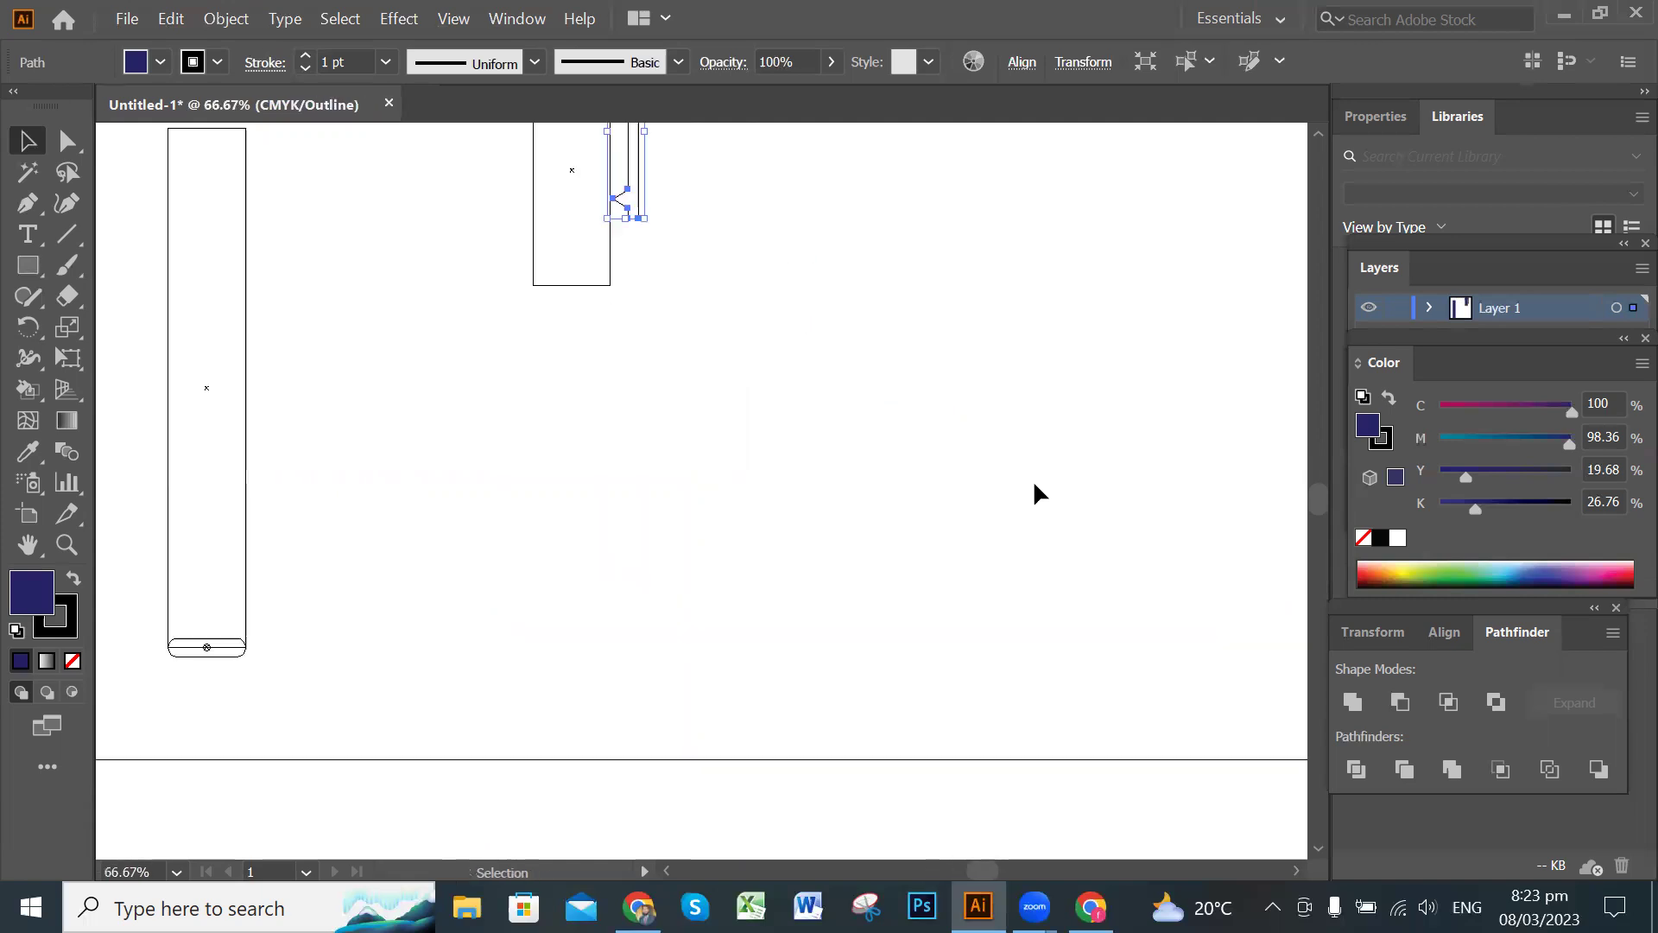
click(946, 431)
scroll(946, 431, up, 3)
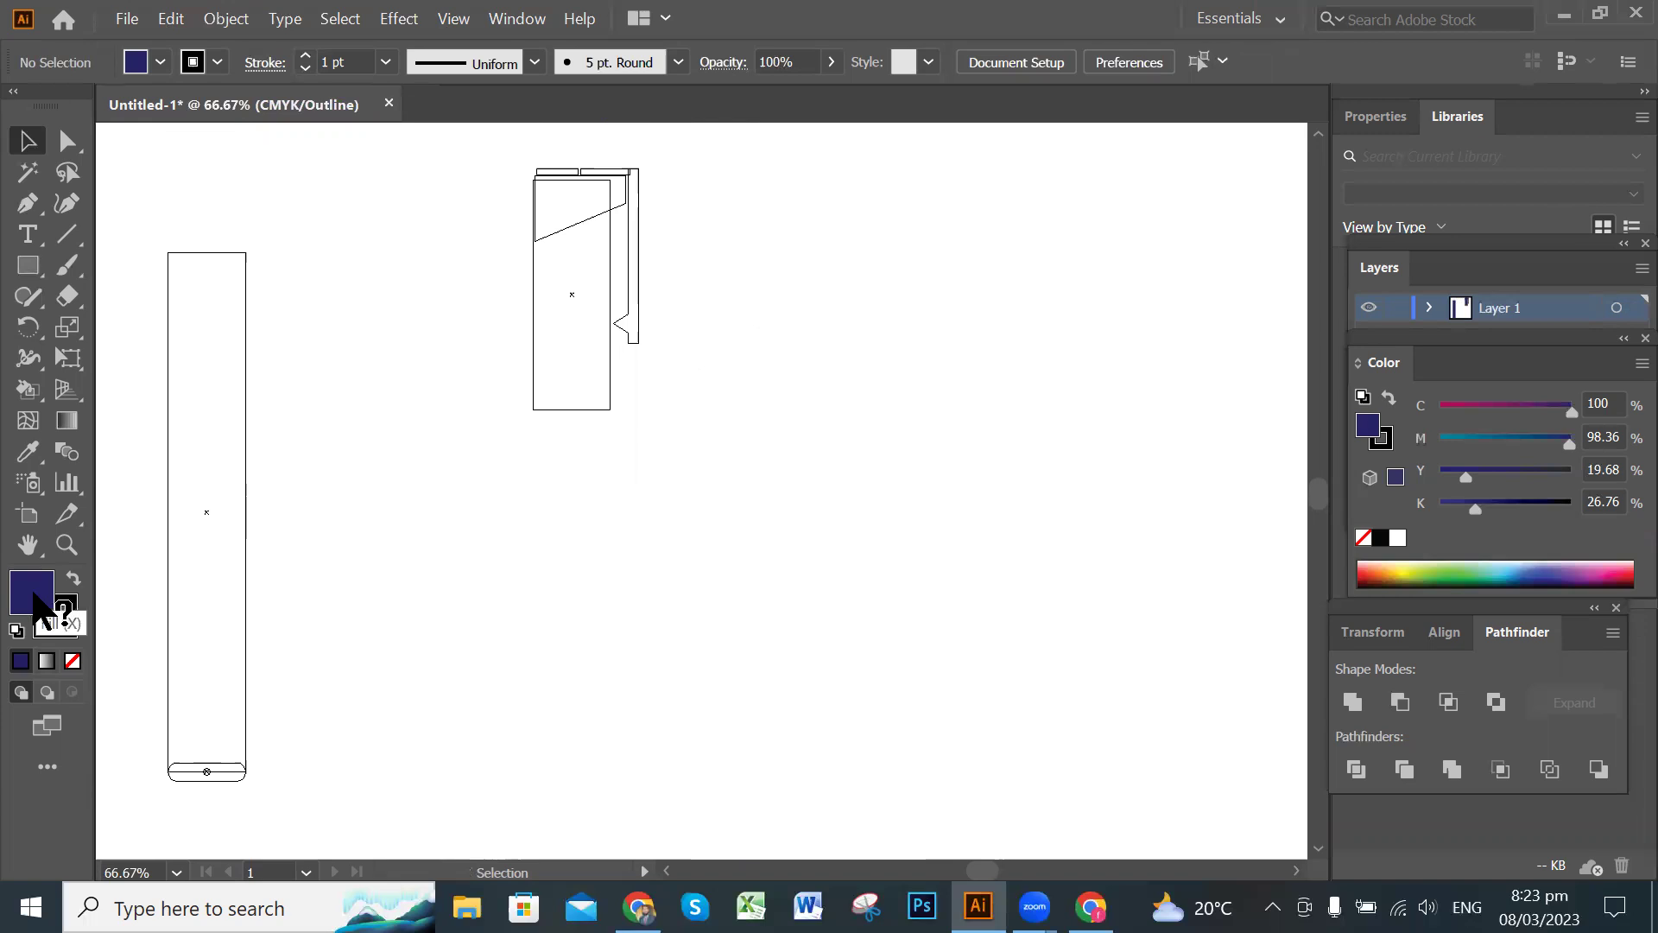
Activate the Live Paint Bucket and set the fill colour to #05057A, then return to the Selection tool.
click(26, 390)
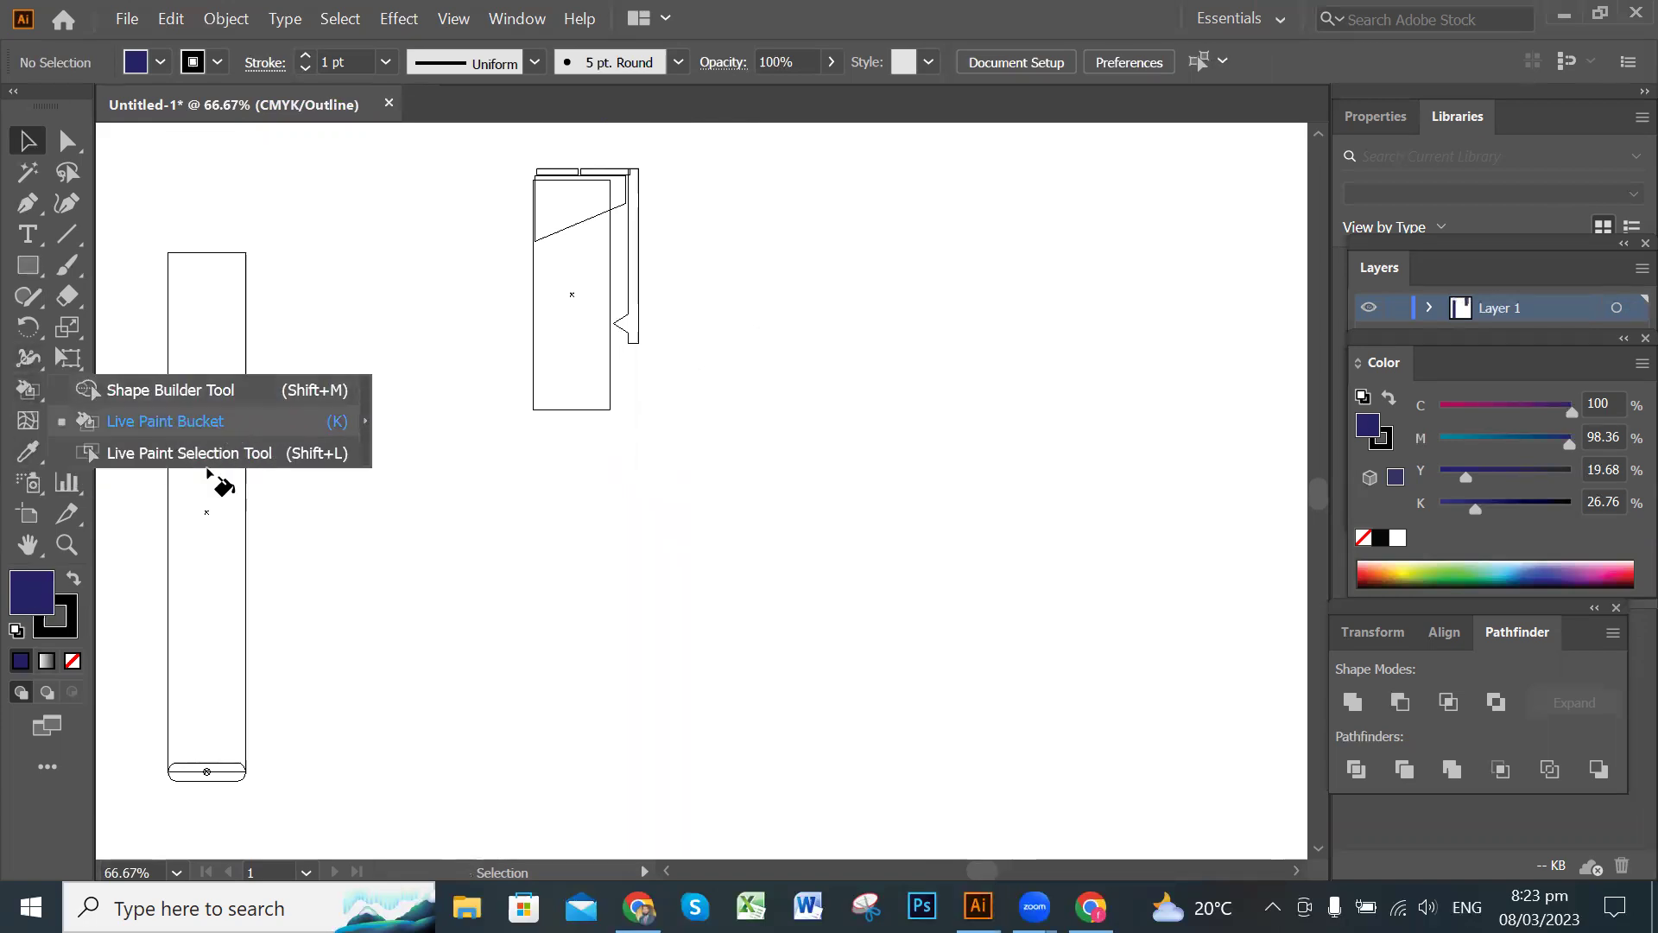
click(216, 423)
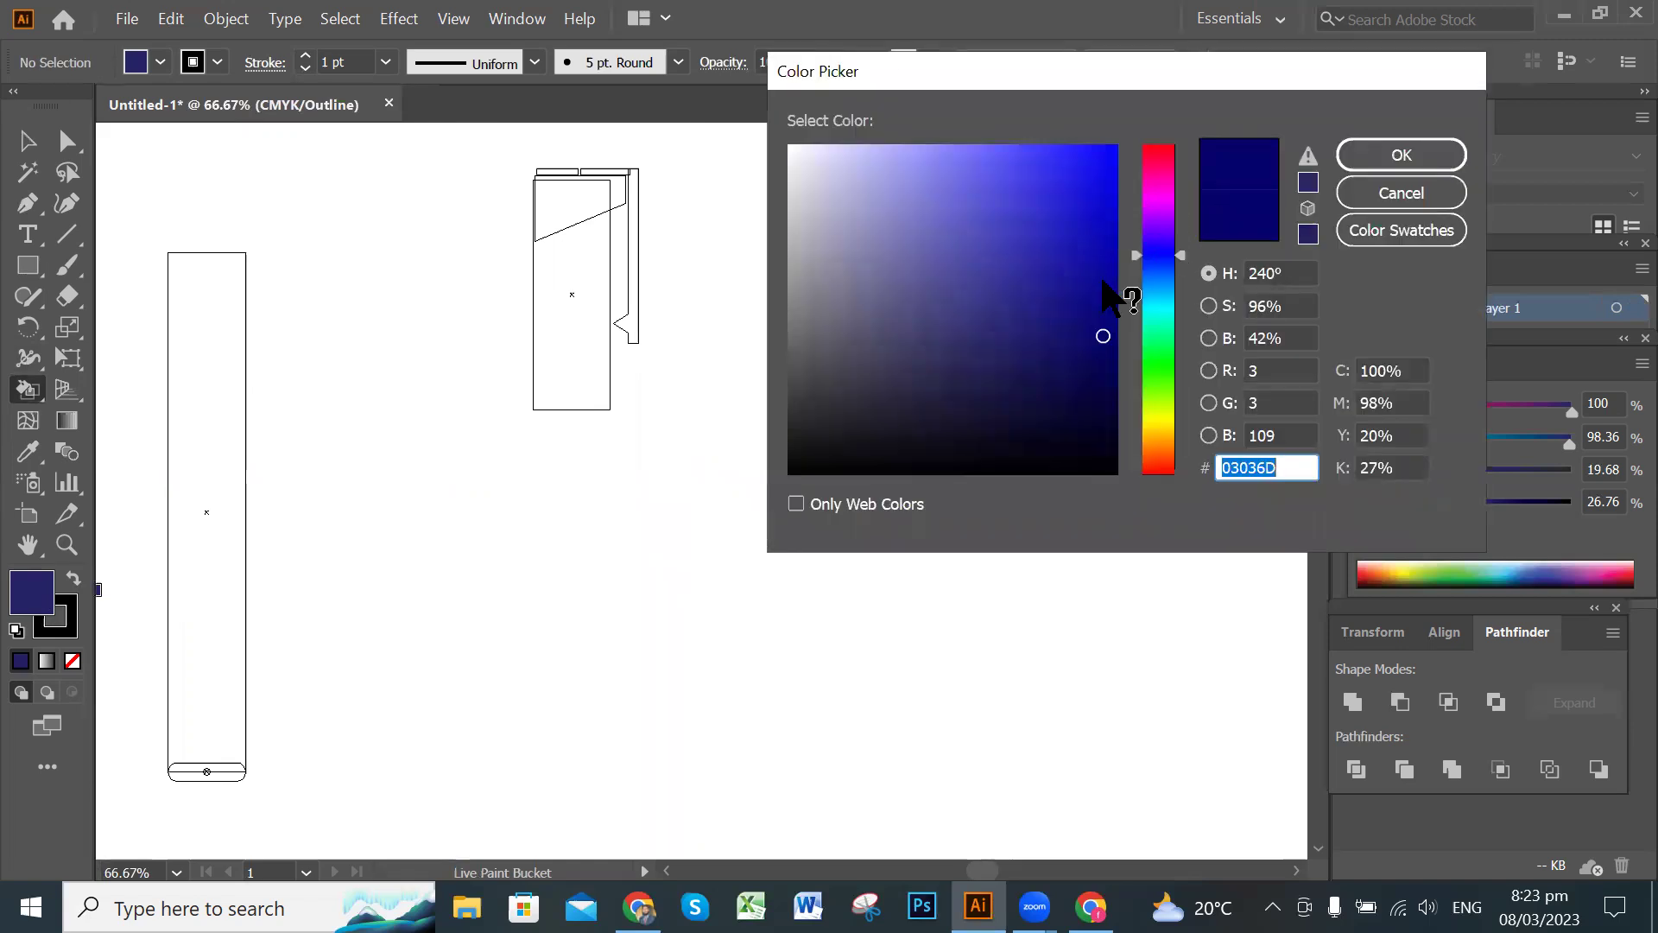
click(1102, 316)
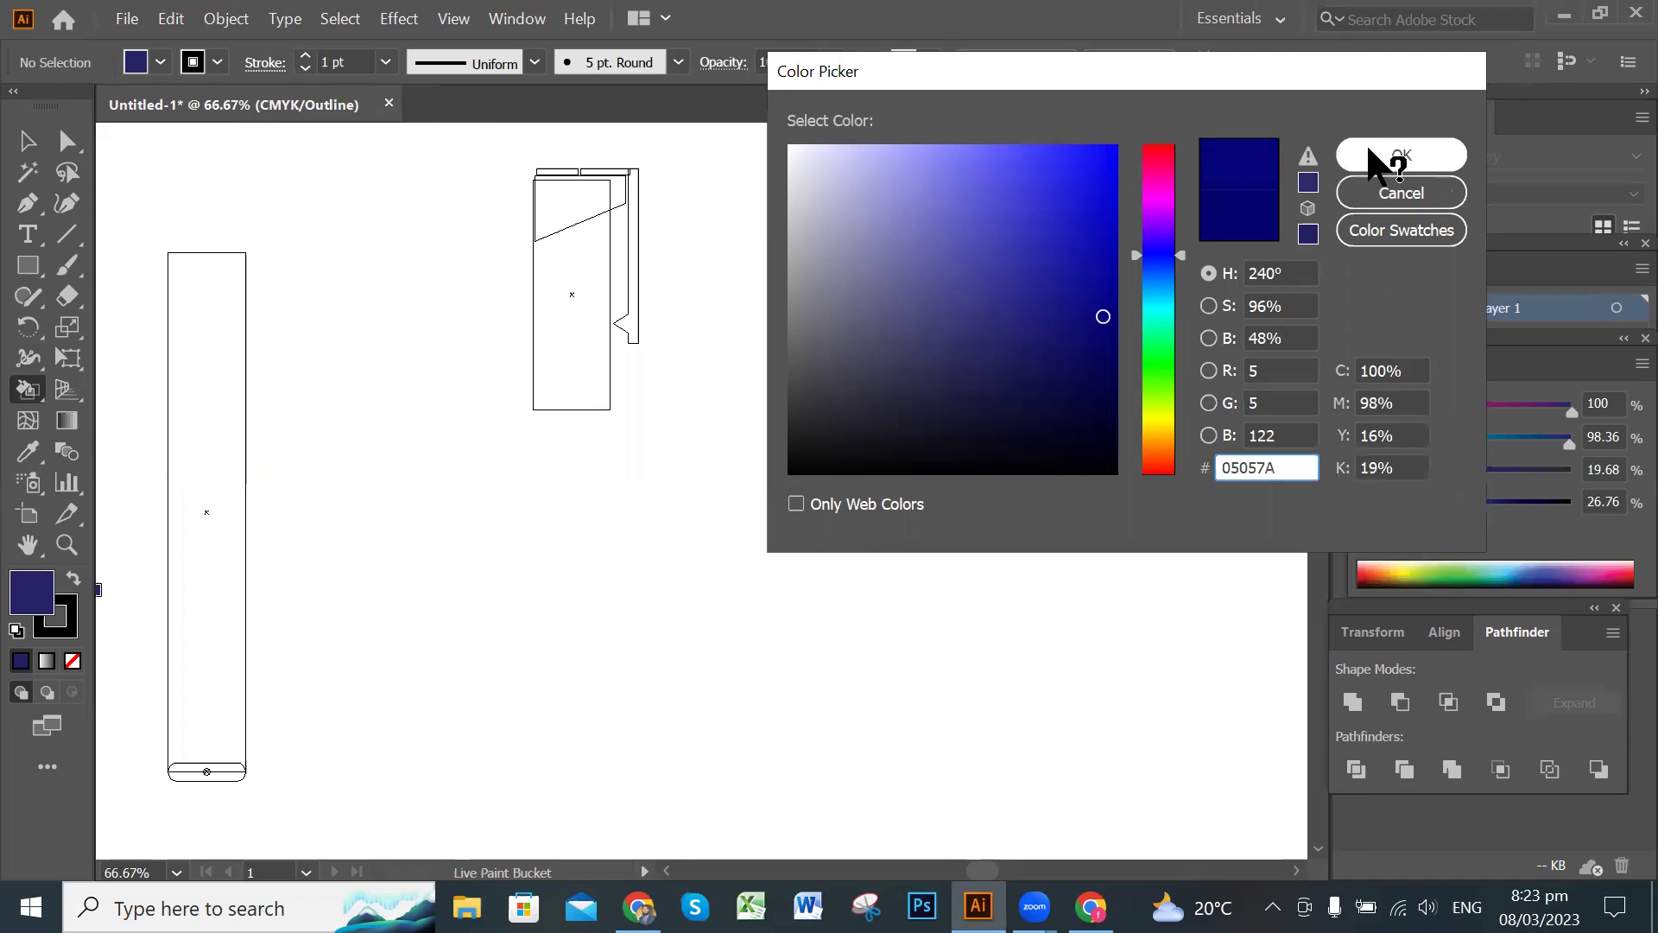
click(1382, 157)
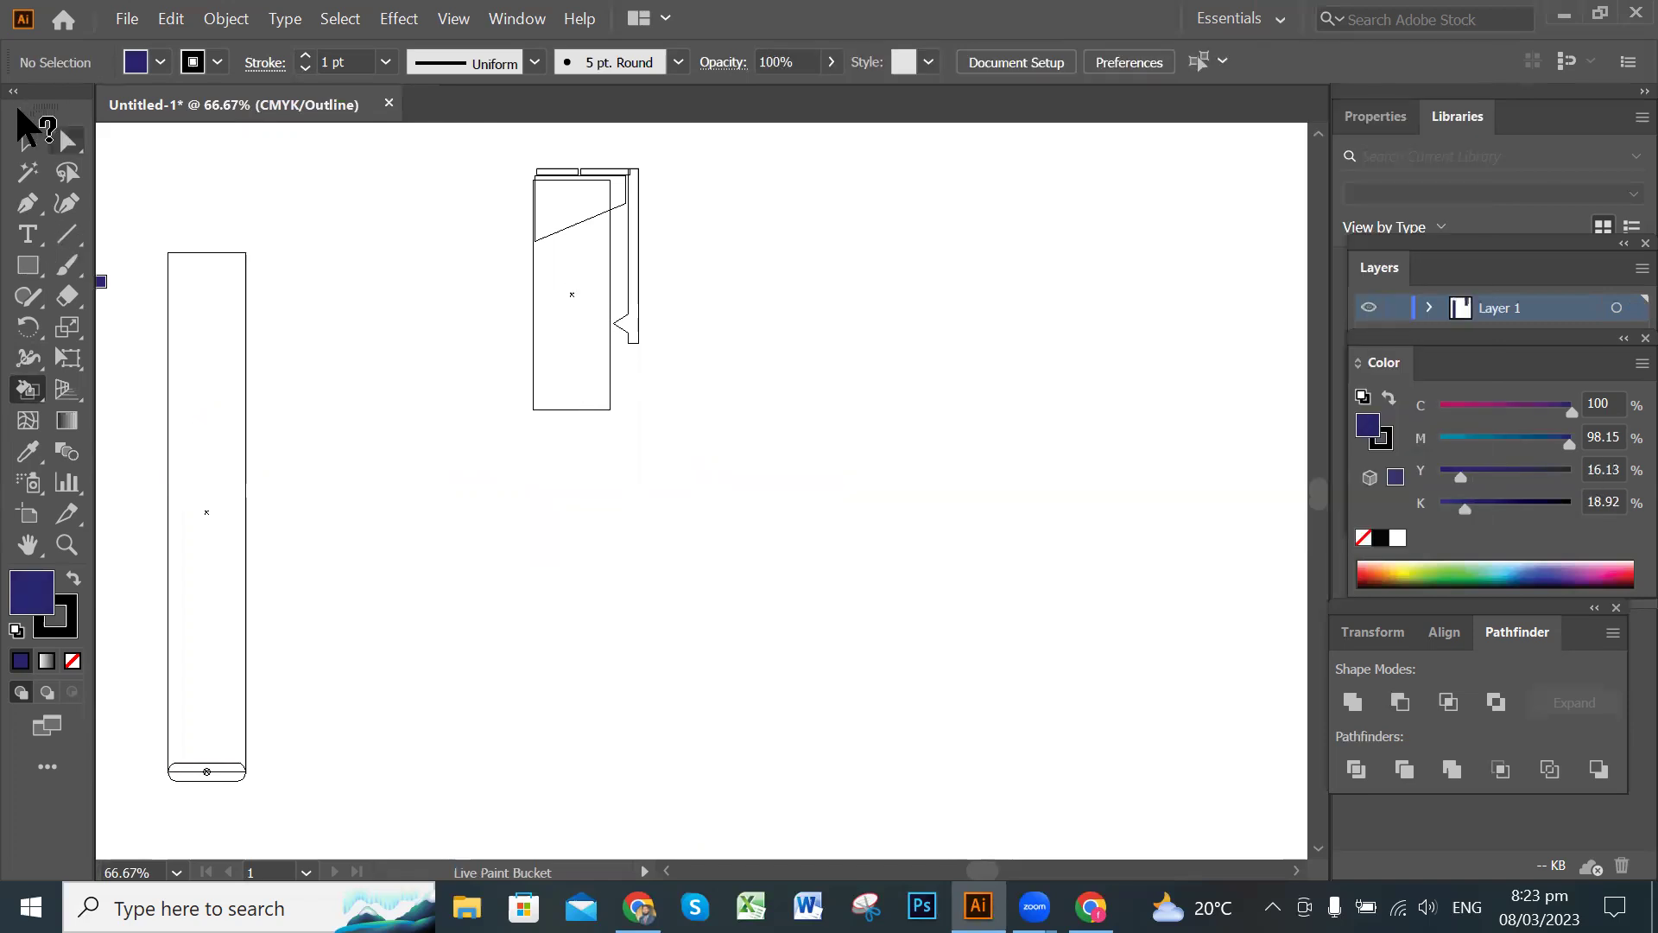
click(27, 140)
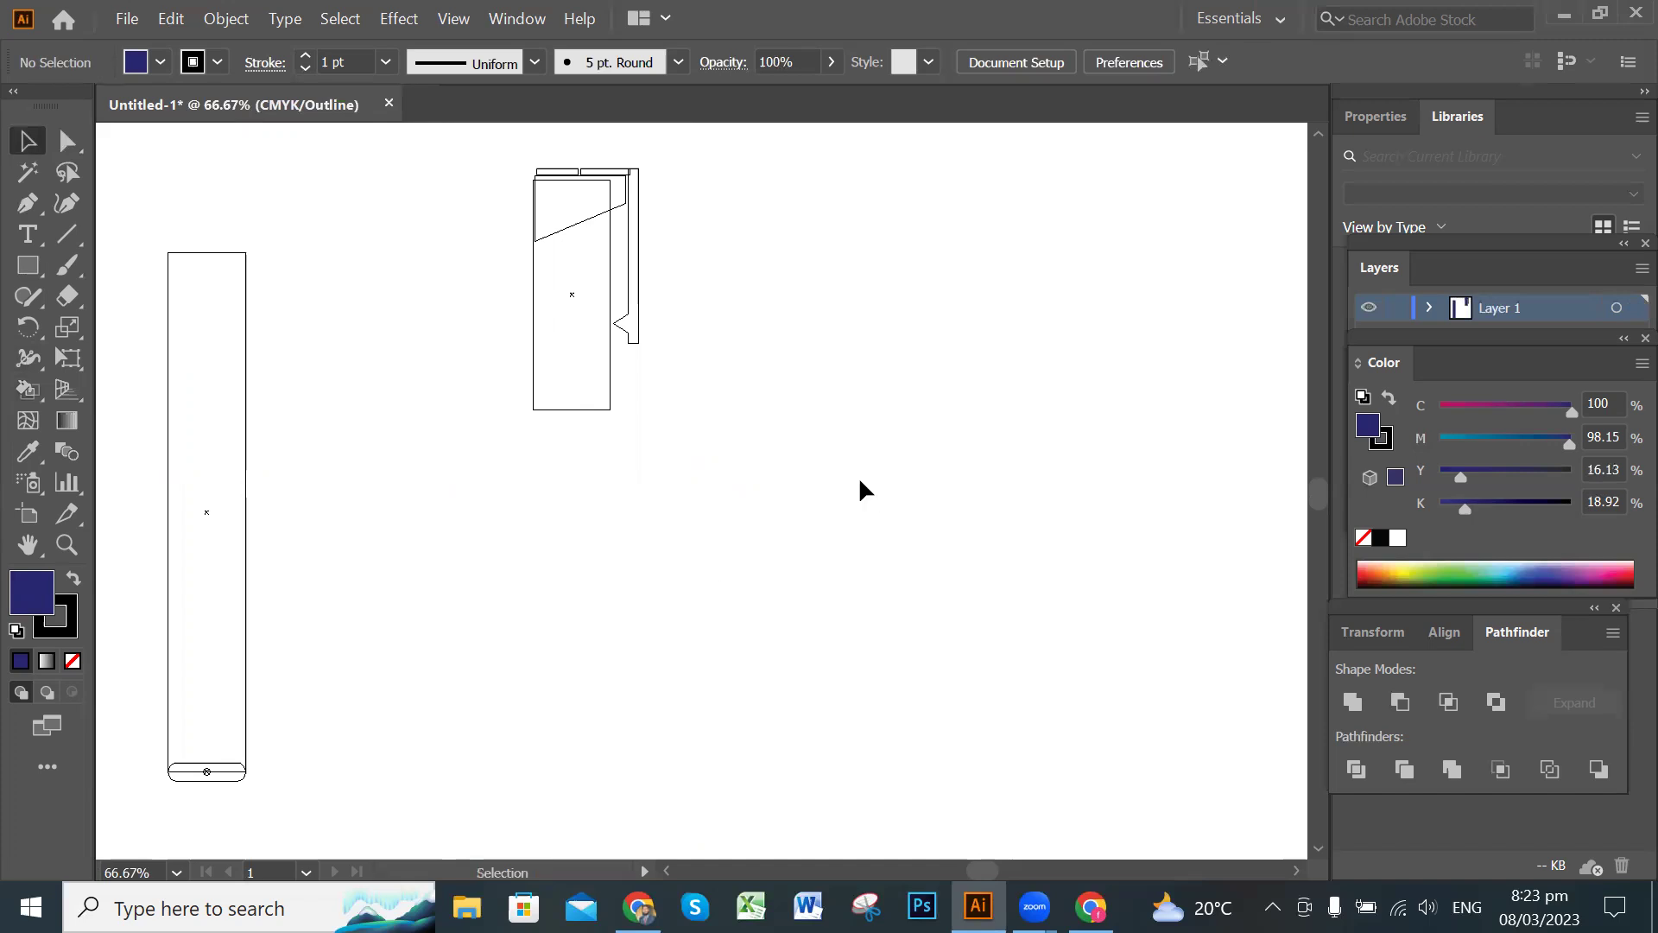
Select all the cap parts and set their fill to a dark blue of C 100, M 98.8, Y 21.82, K 25.21.
scroll(779, 428, down, 2)
scroll(808, 464, up, 5)
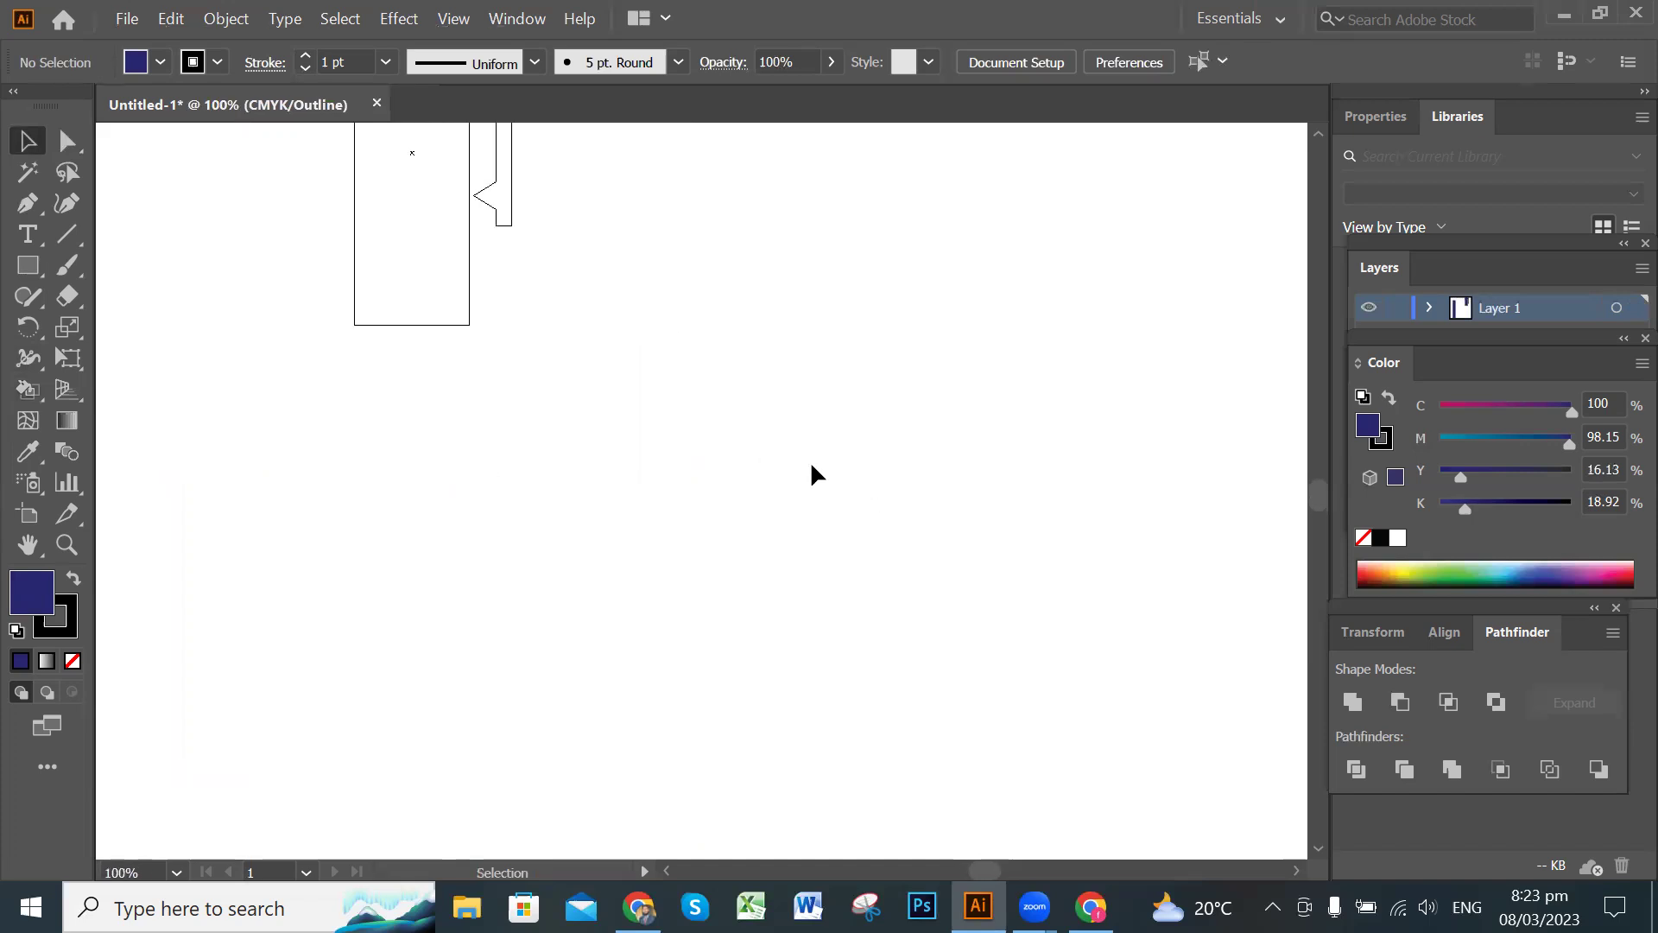
drag(566, 421, 858, 550)
drag(697, 343, 855, 507)
drag(842, 229, 874, 704)
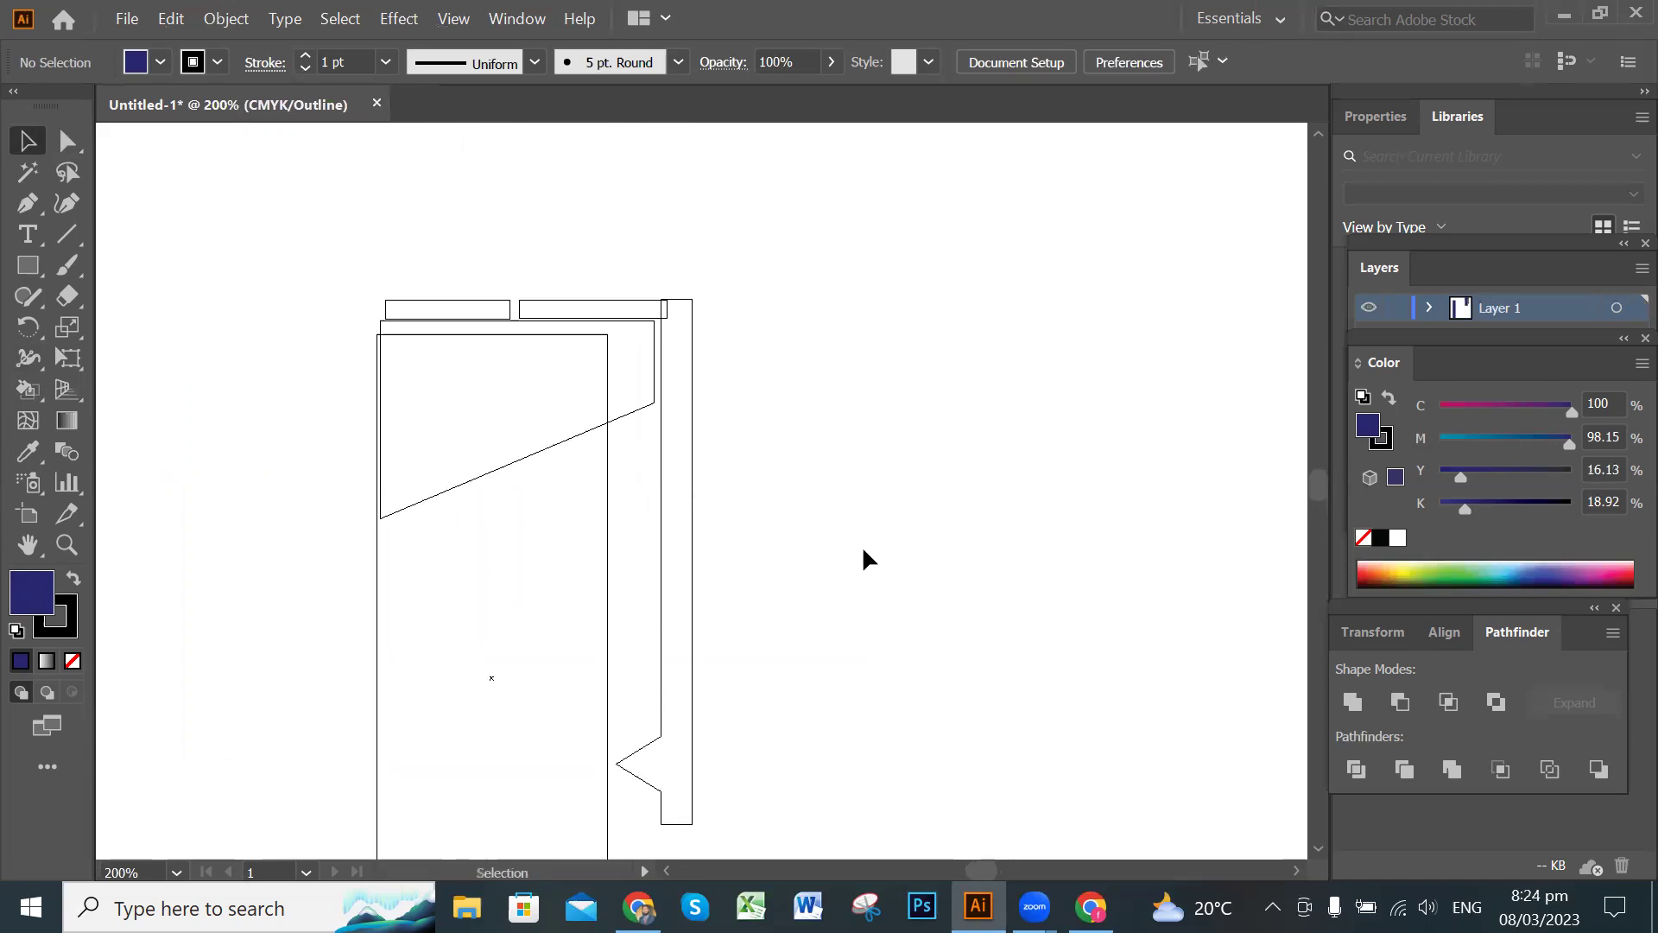
drag(355, 223, 799, 663)
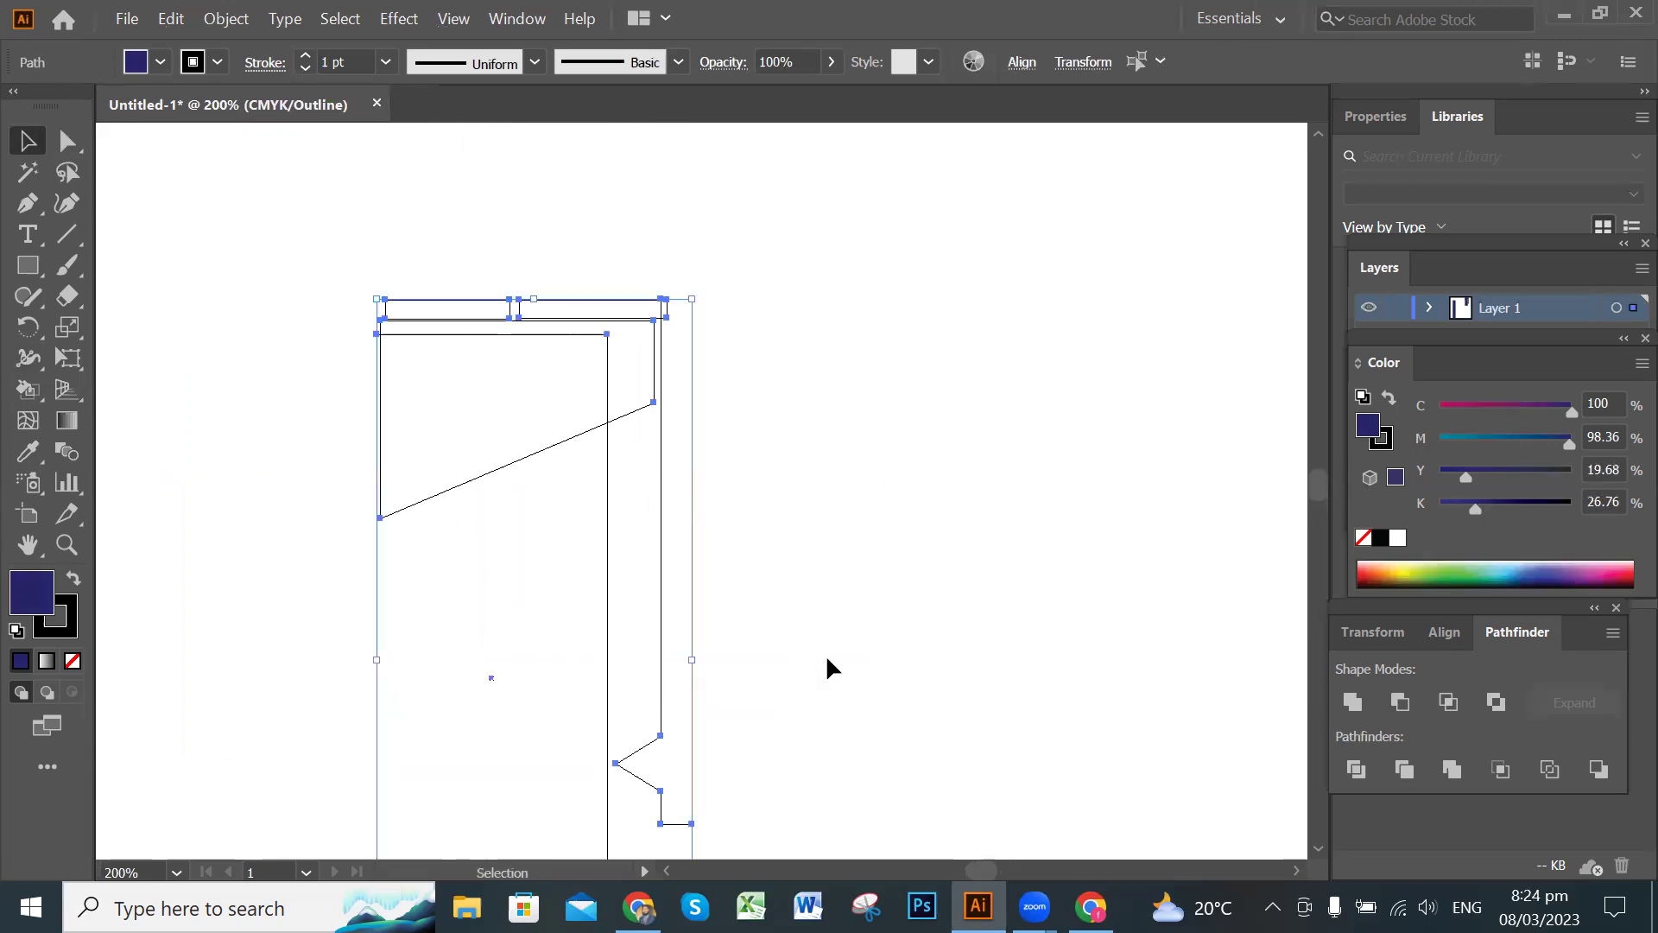
double_click(33, 598)
click(1080, 336)
click(1380, 160)
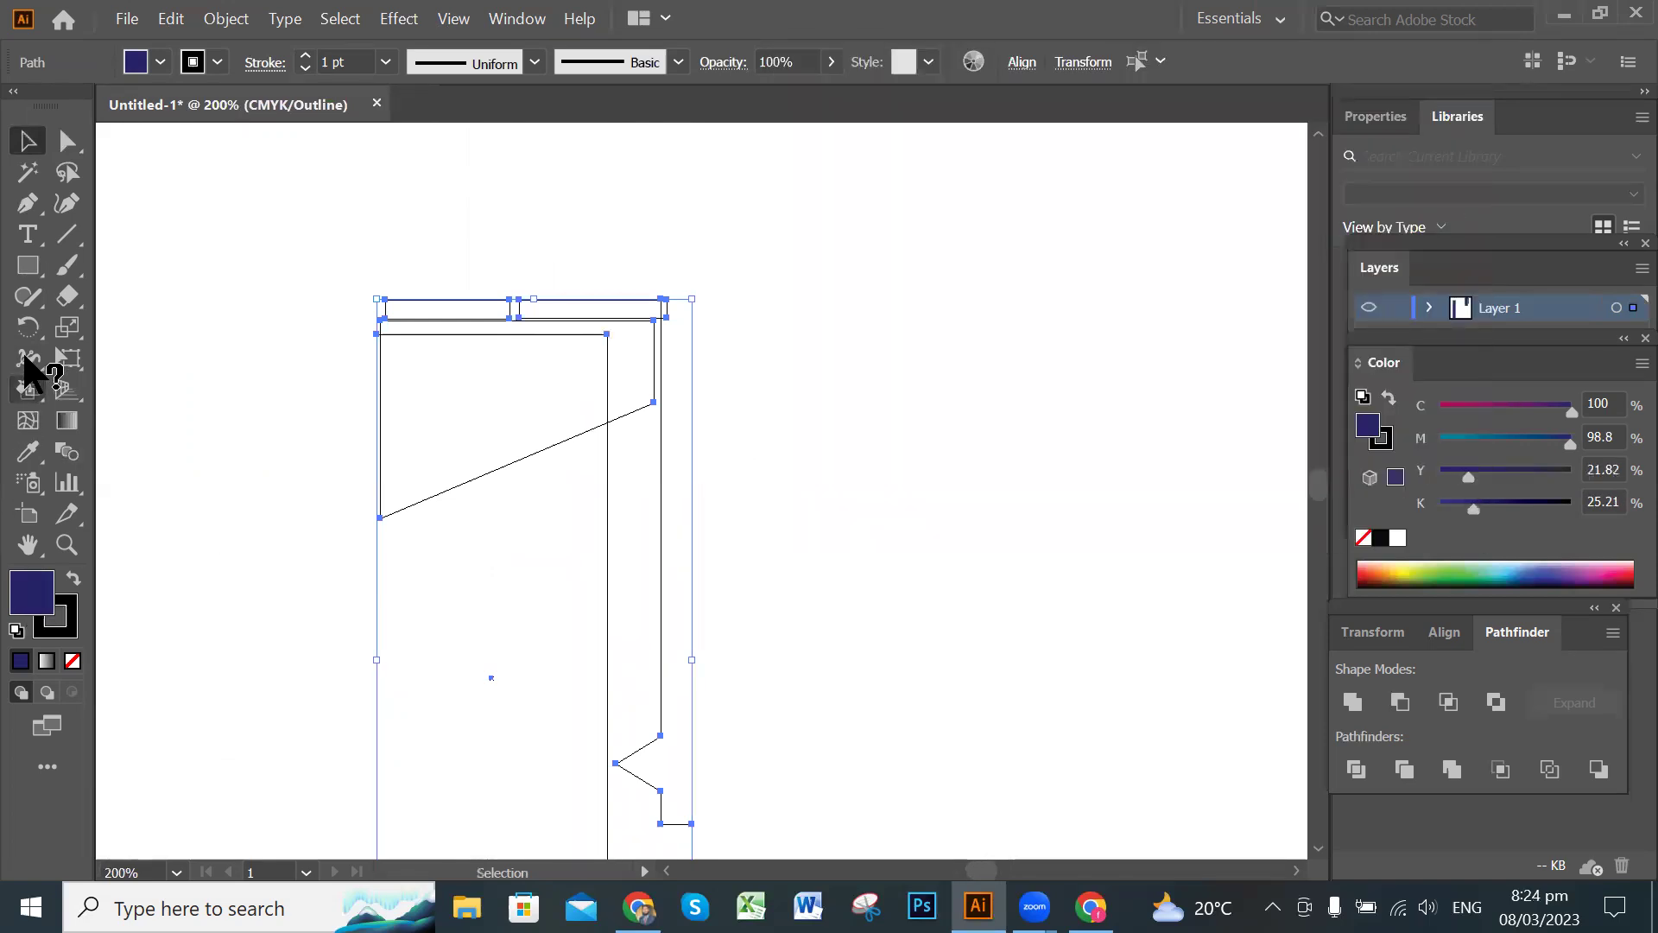
Turn the selected cap parts into a Live Paint group by filling the area below the slanted edge dark blue, then deselect.
click(30, 355)
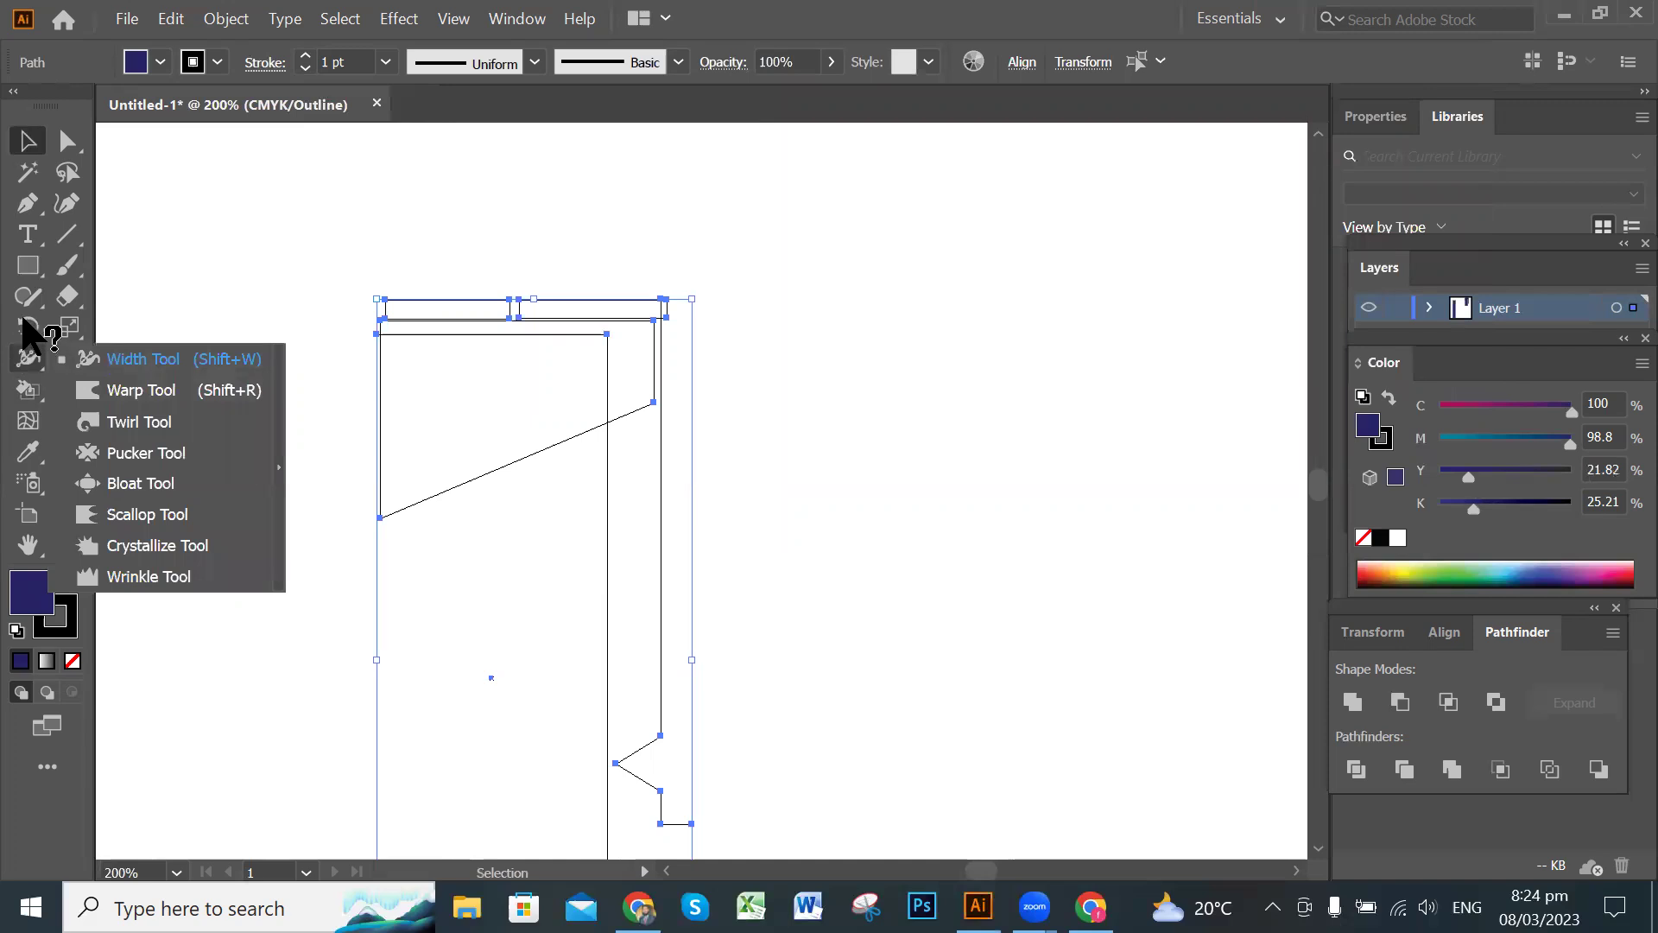
click(30, 395)
click(148, 418)
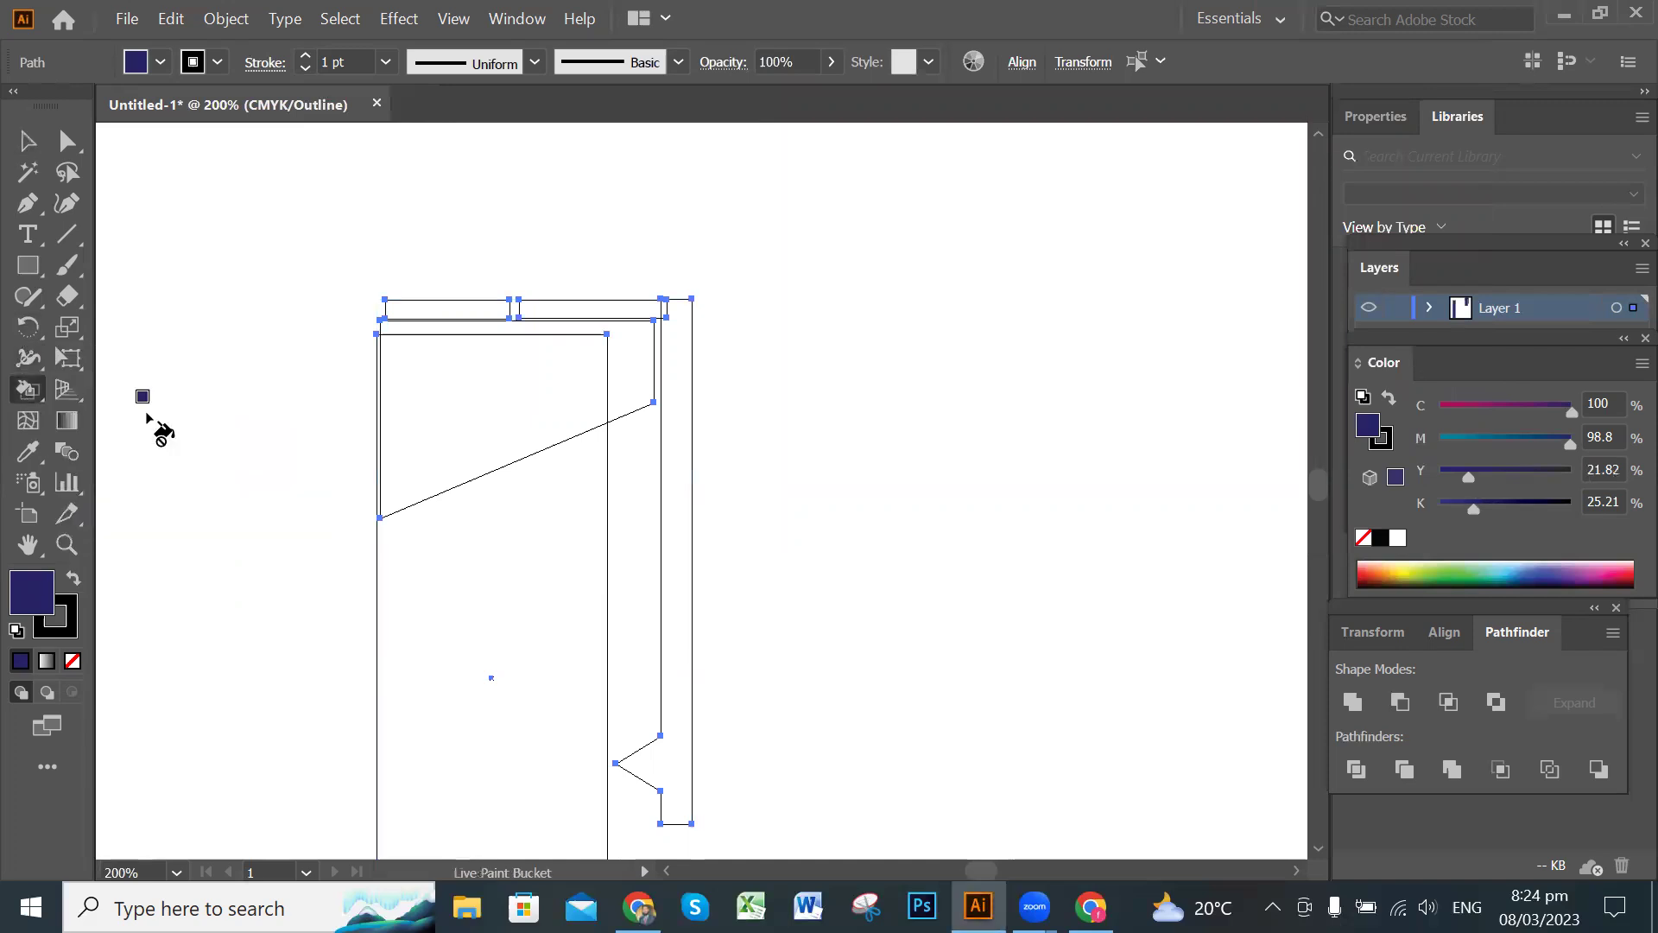
click(545, 509)
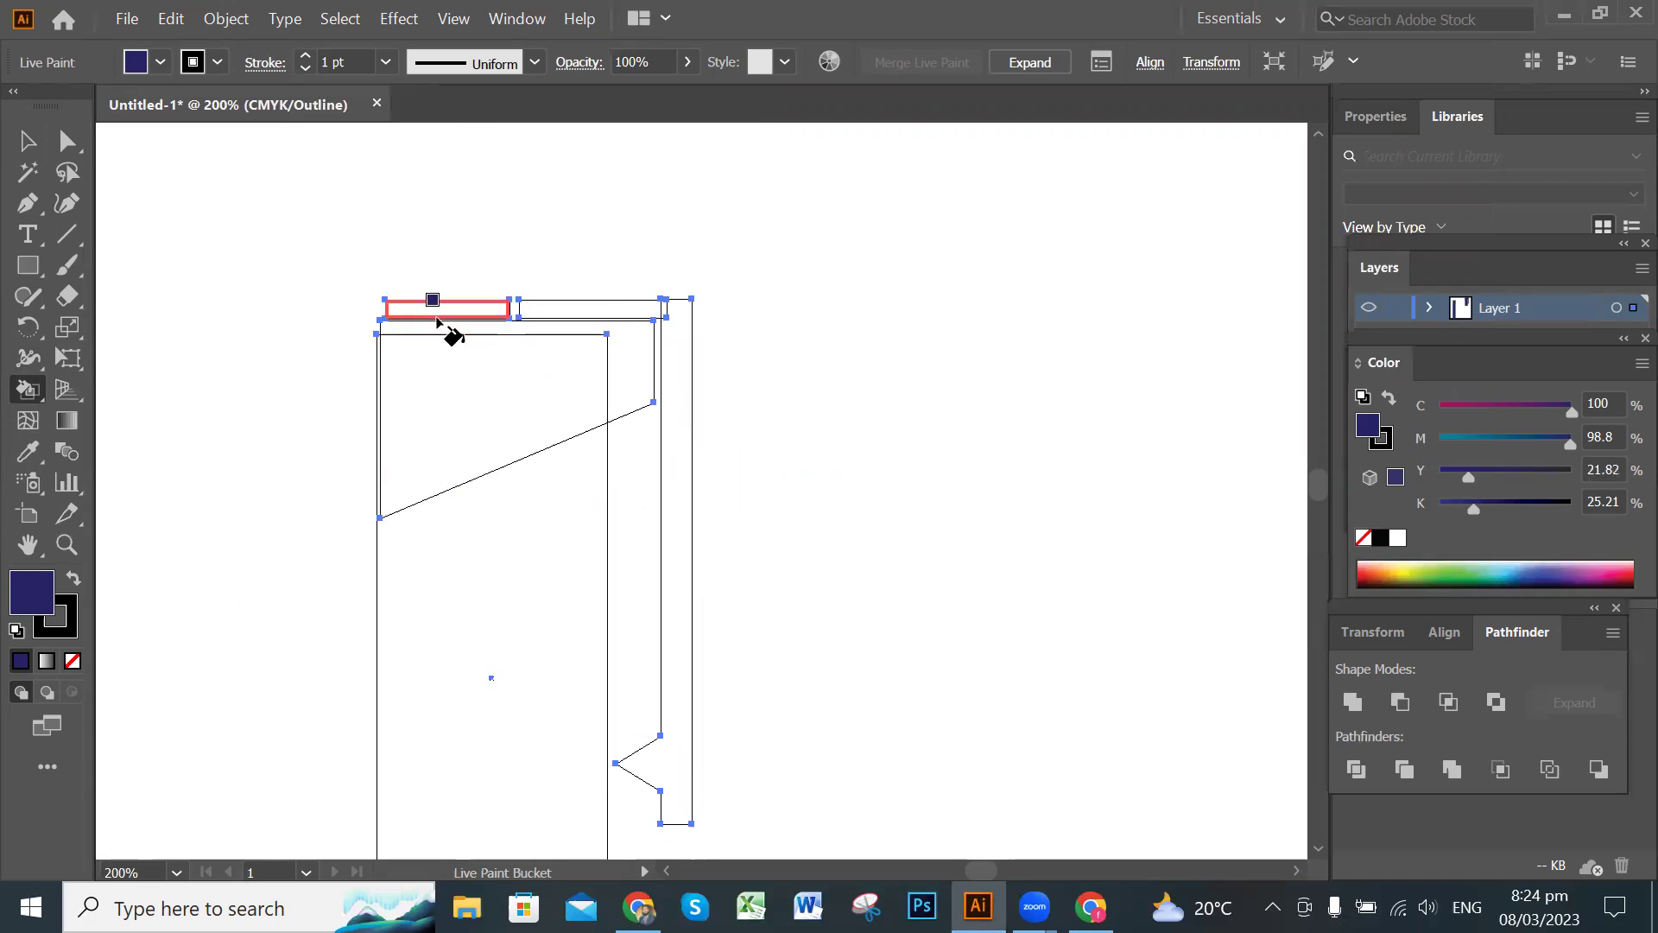
click(27, 141)
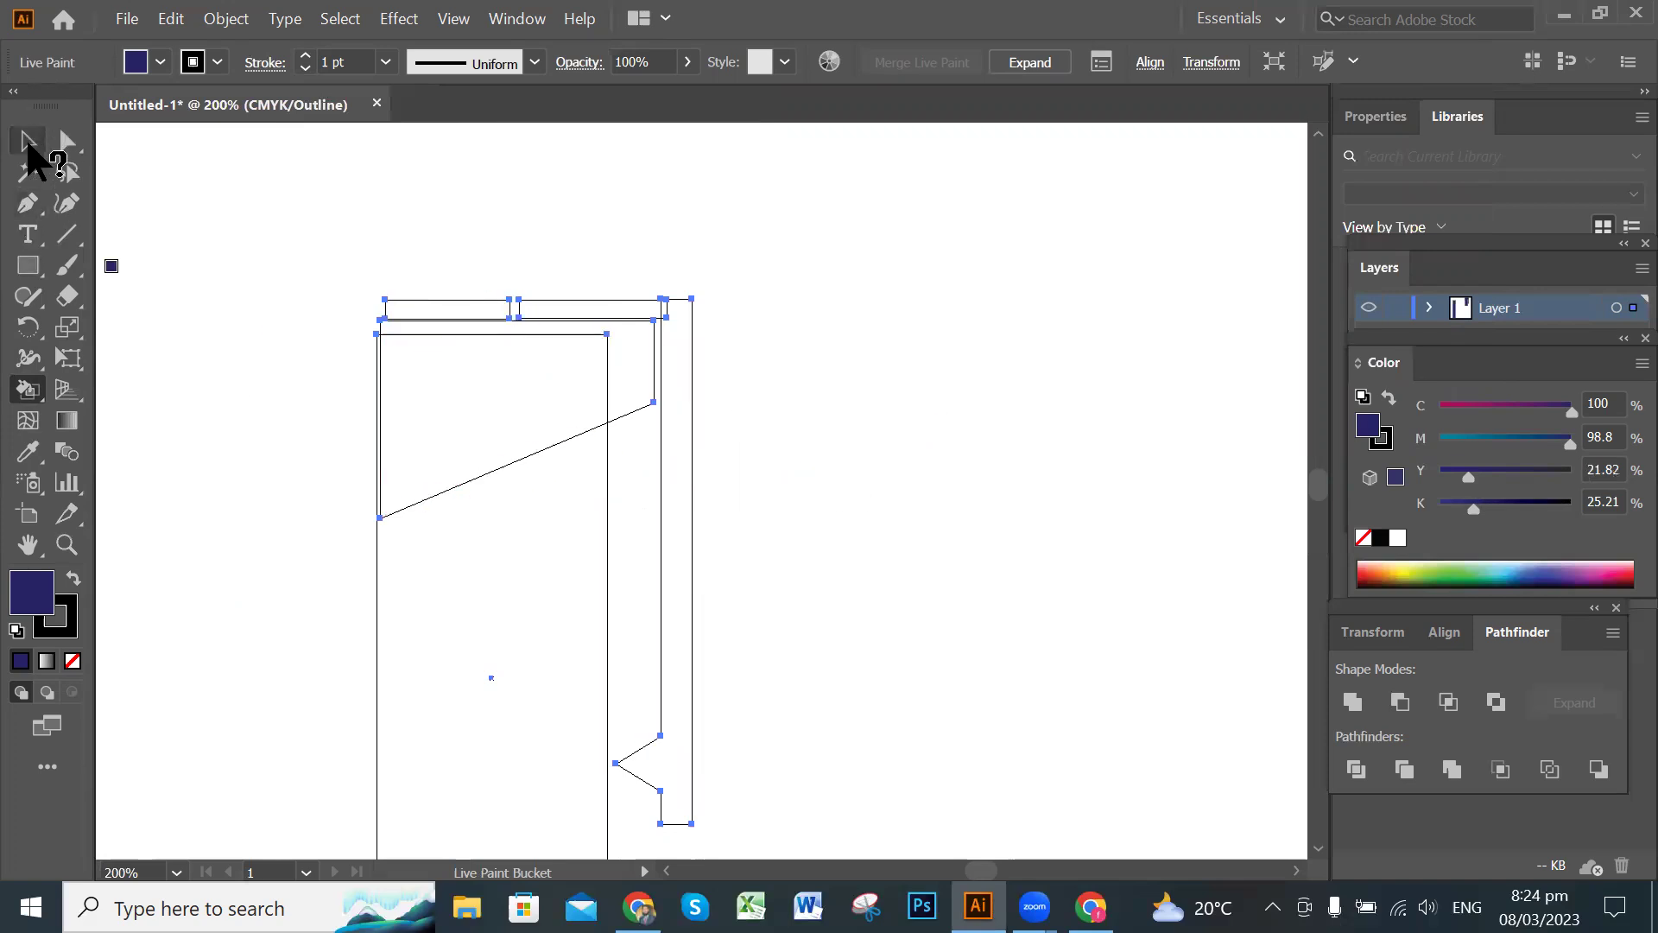
click(900, 406)
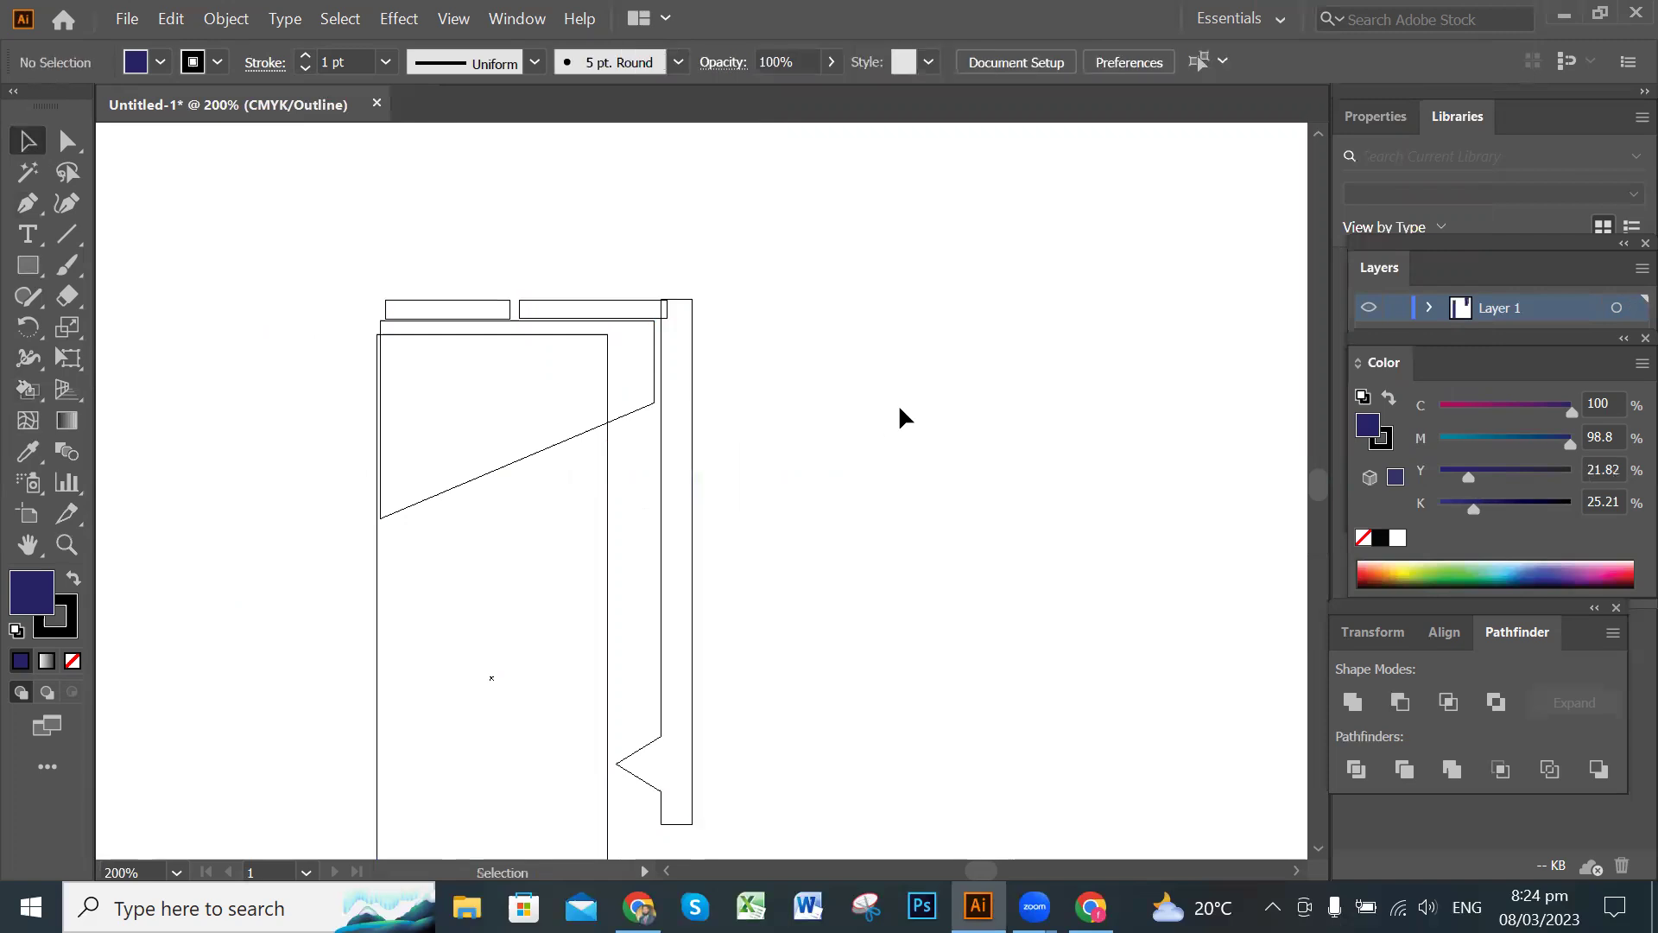
Move the Live Paint cap group close to the upper end of the pen body and deselect it.
scroll(900, 405, down, 1)
scroll(900, 404, down, 2)
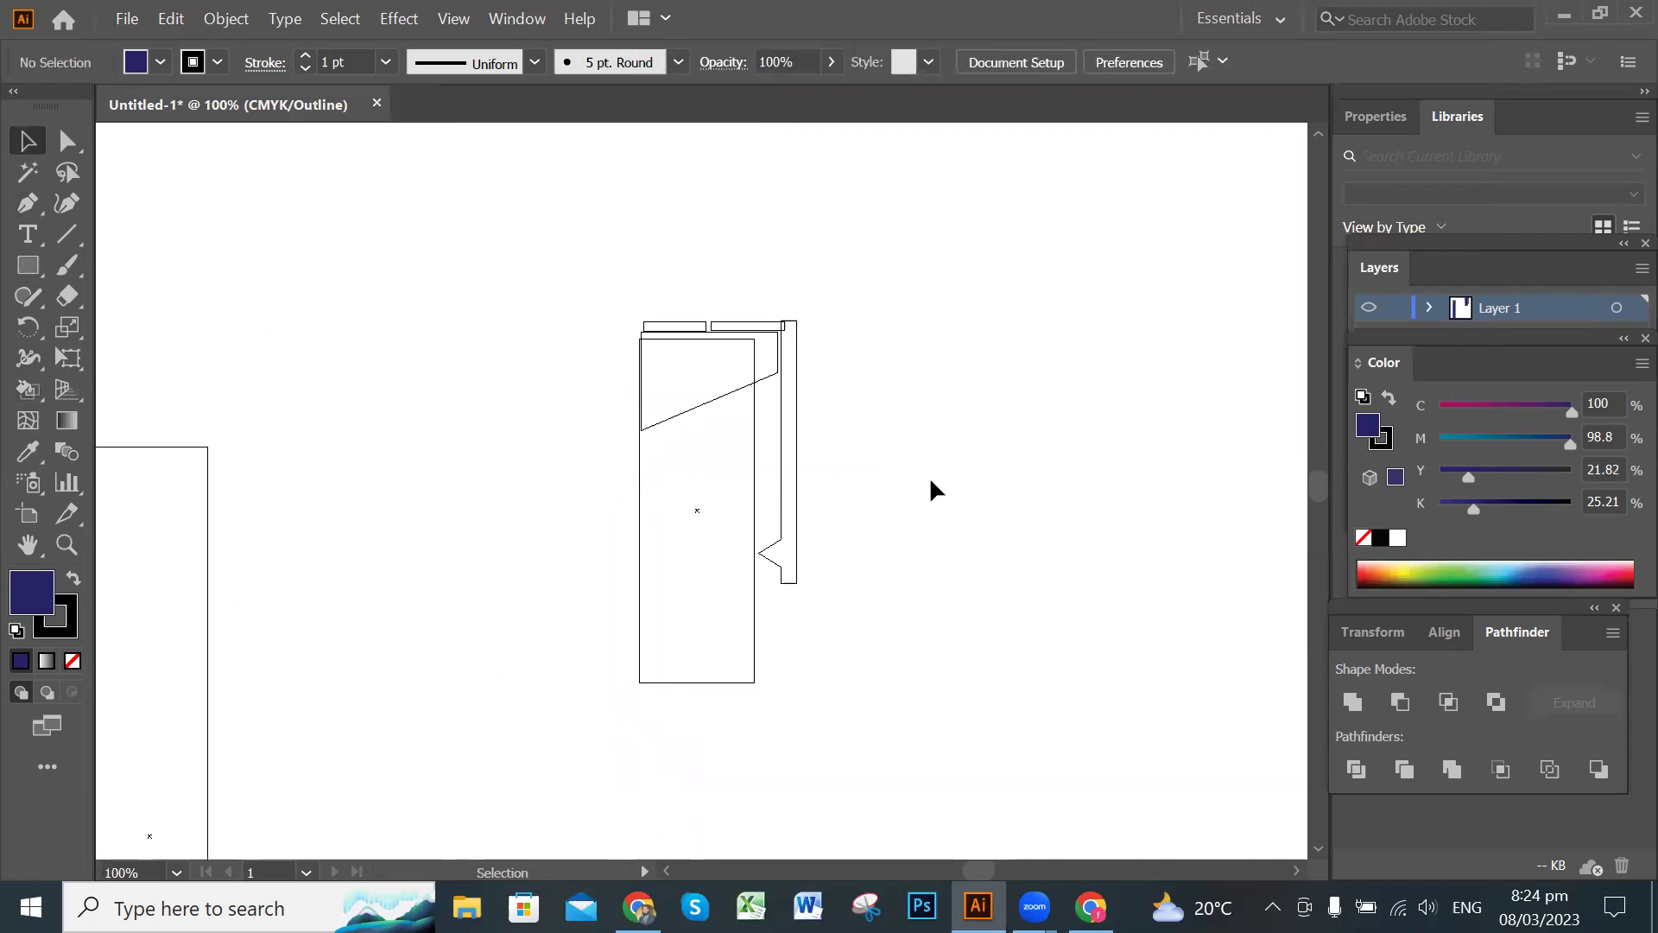
click(718, 537)
drag(733, 542, 323, 419)
drag(553, 263, 891, 656)
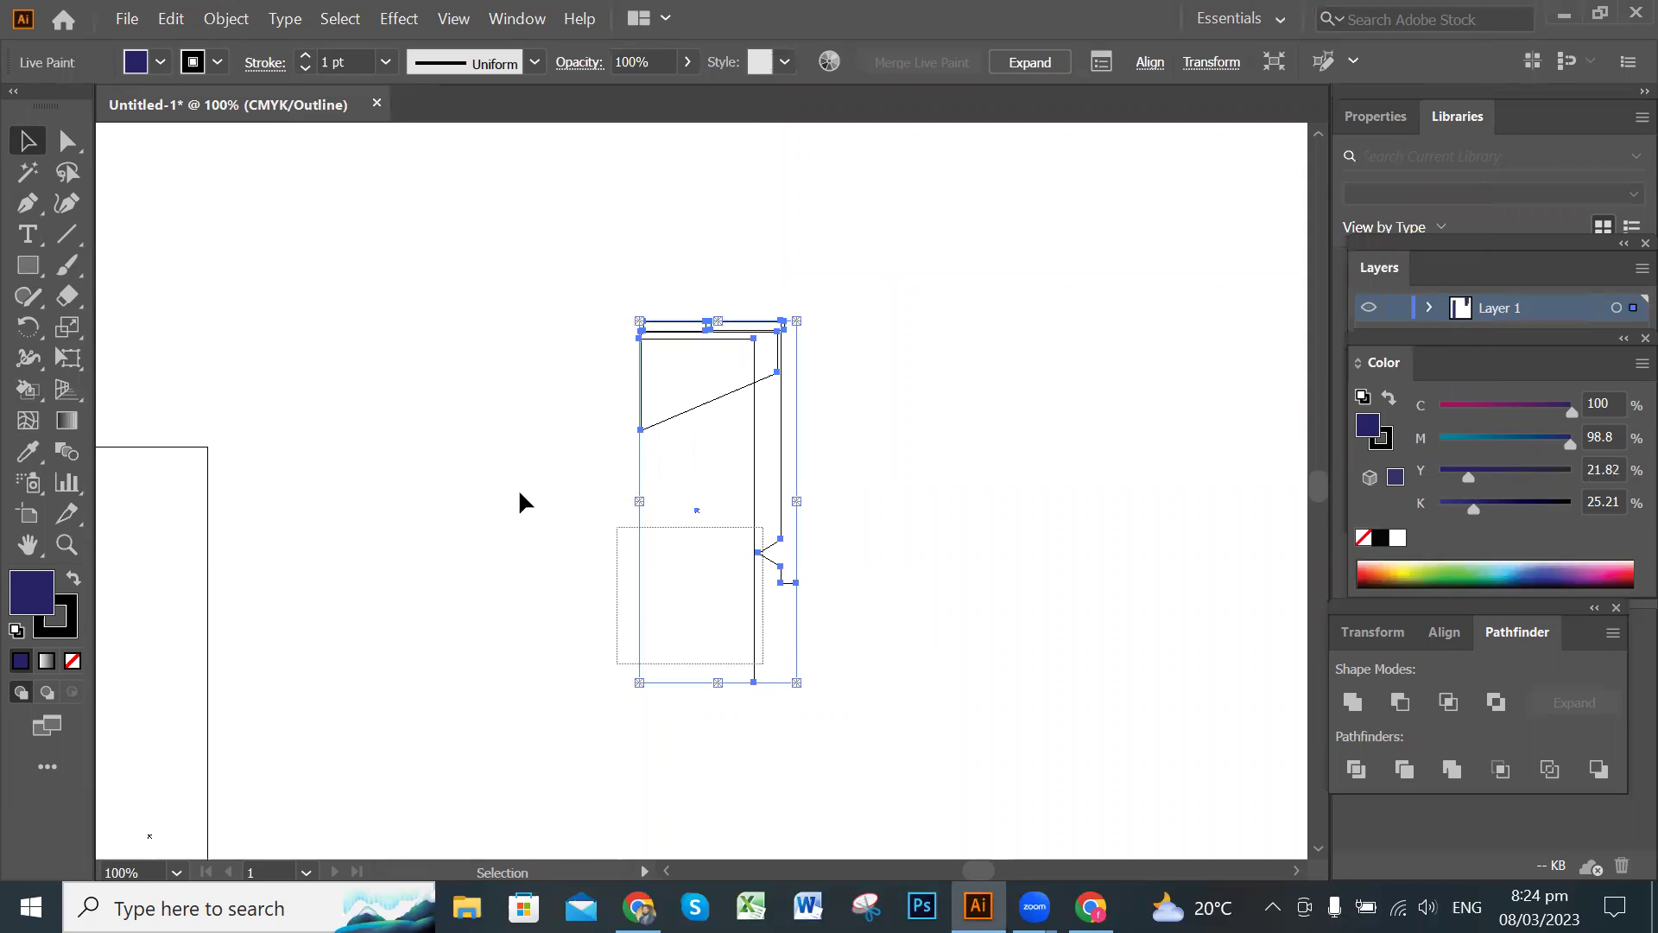
drag(661, 420, 212, 263)
scroll(675, 595, down, 2)
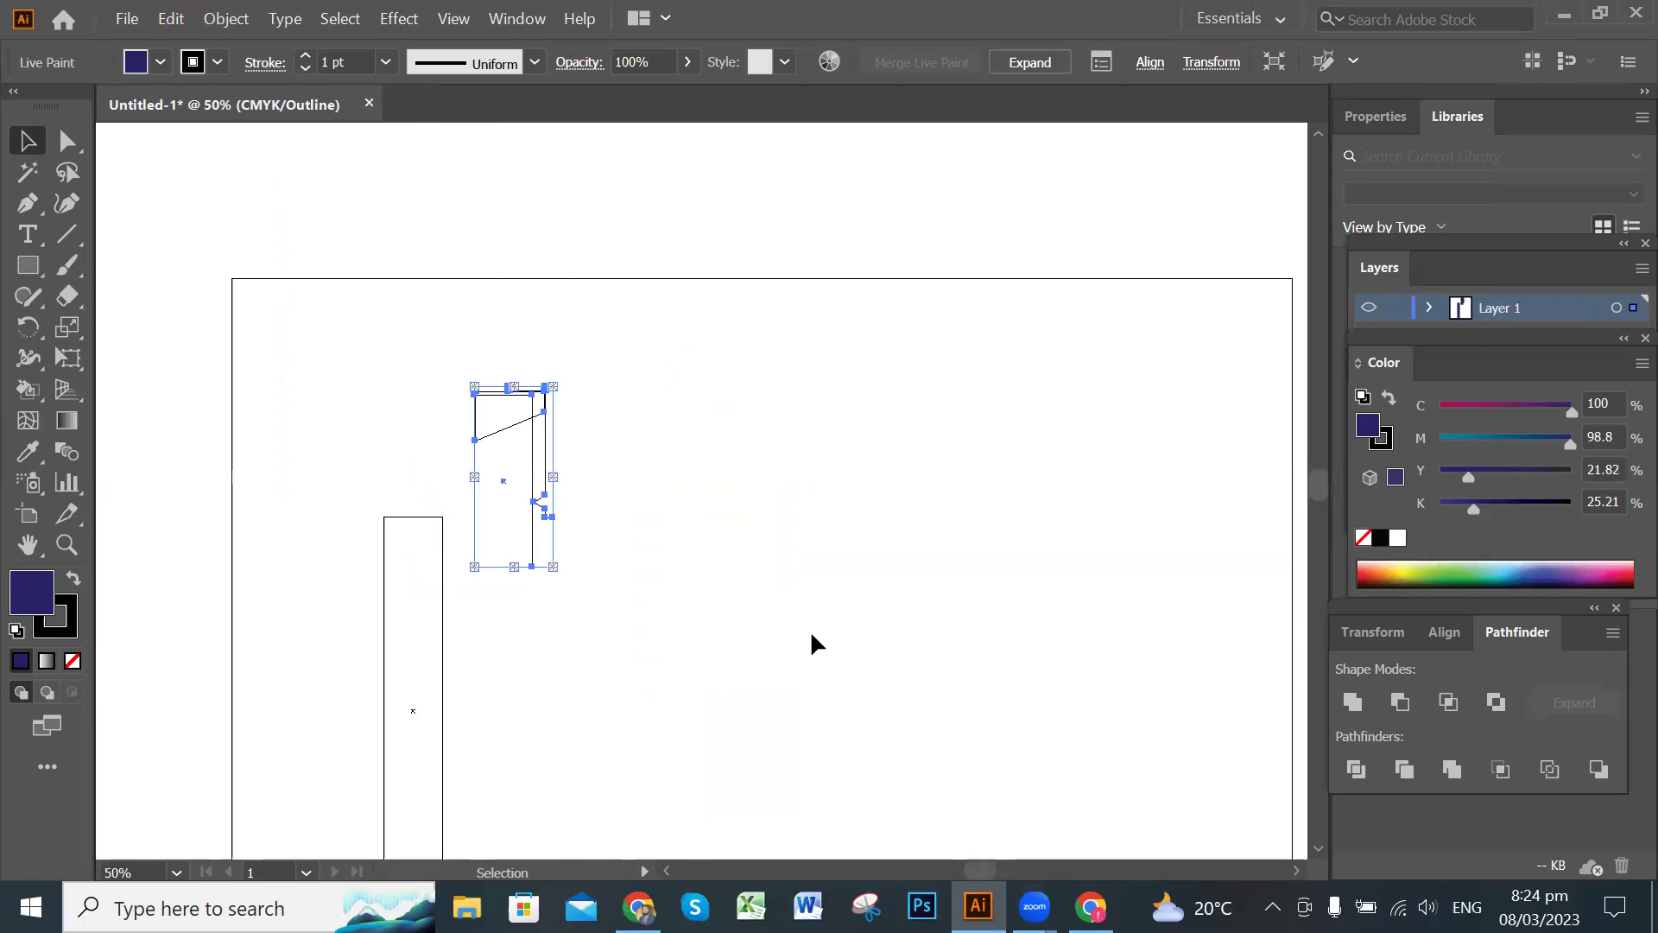
scroll(847, 544, down, 3)
scroll(847, 552, left, 3)
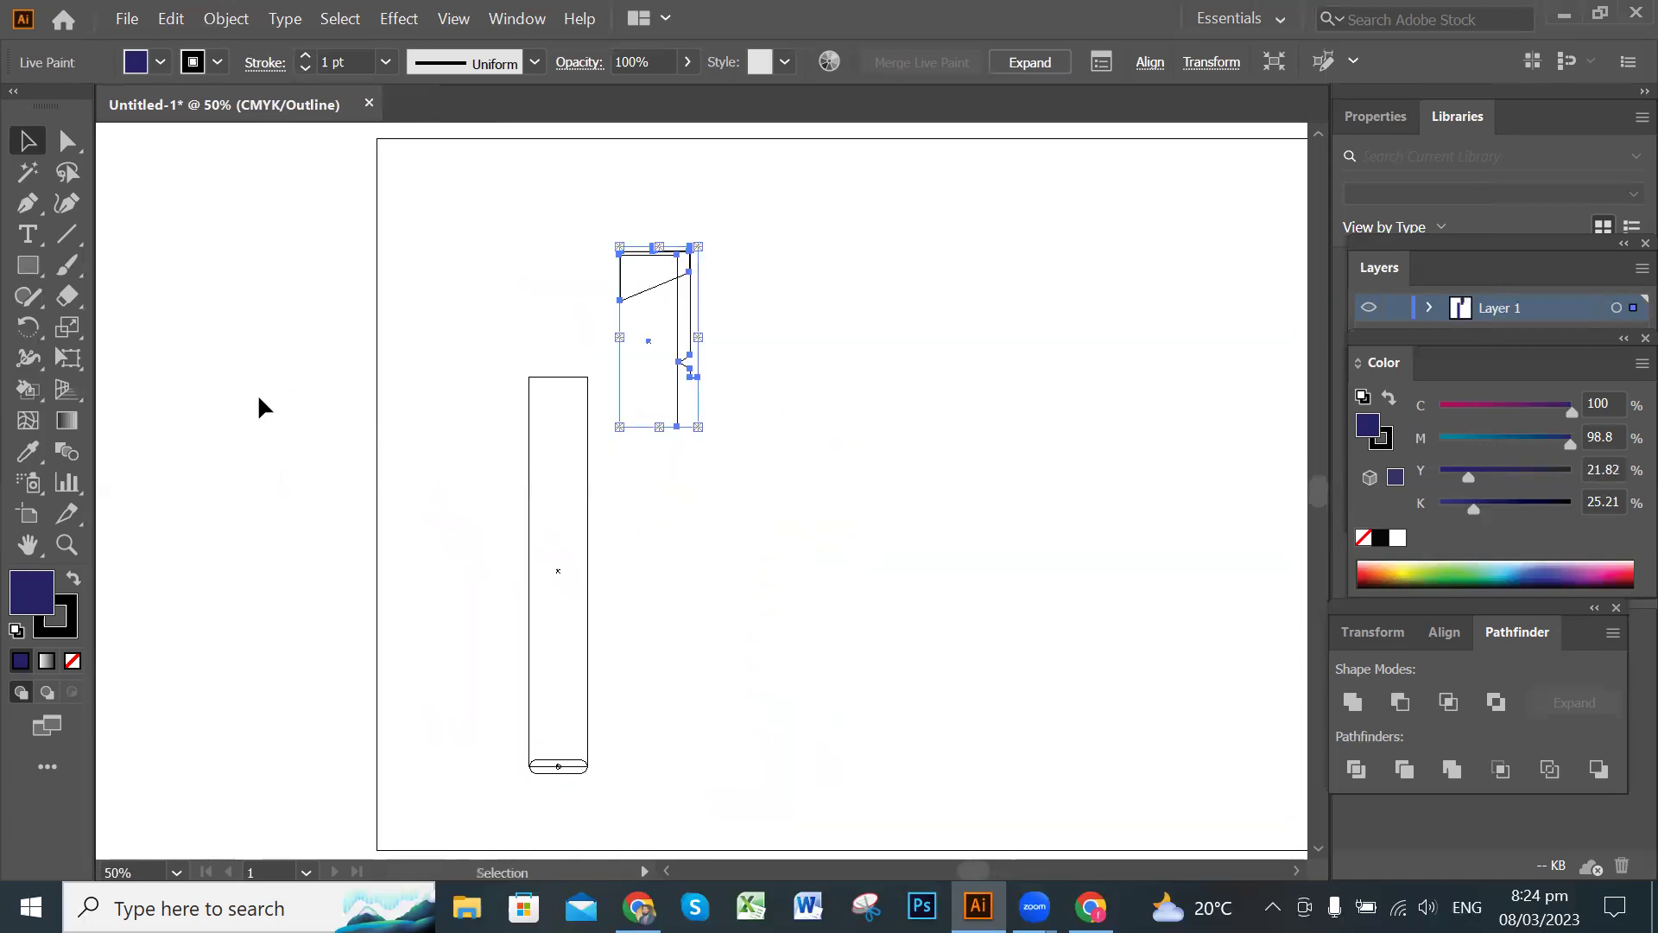
click(352, 399)
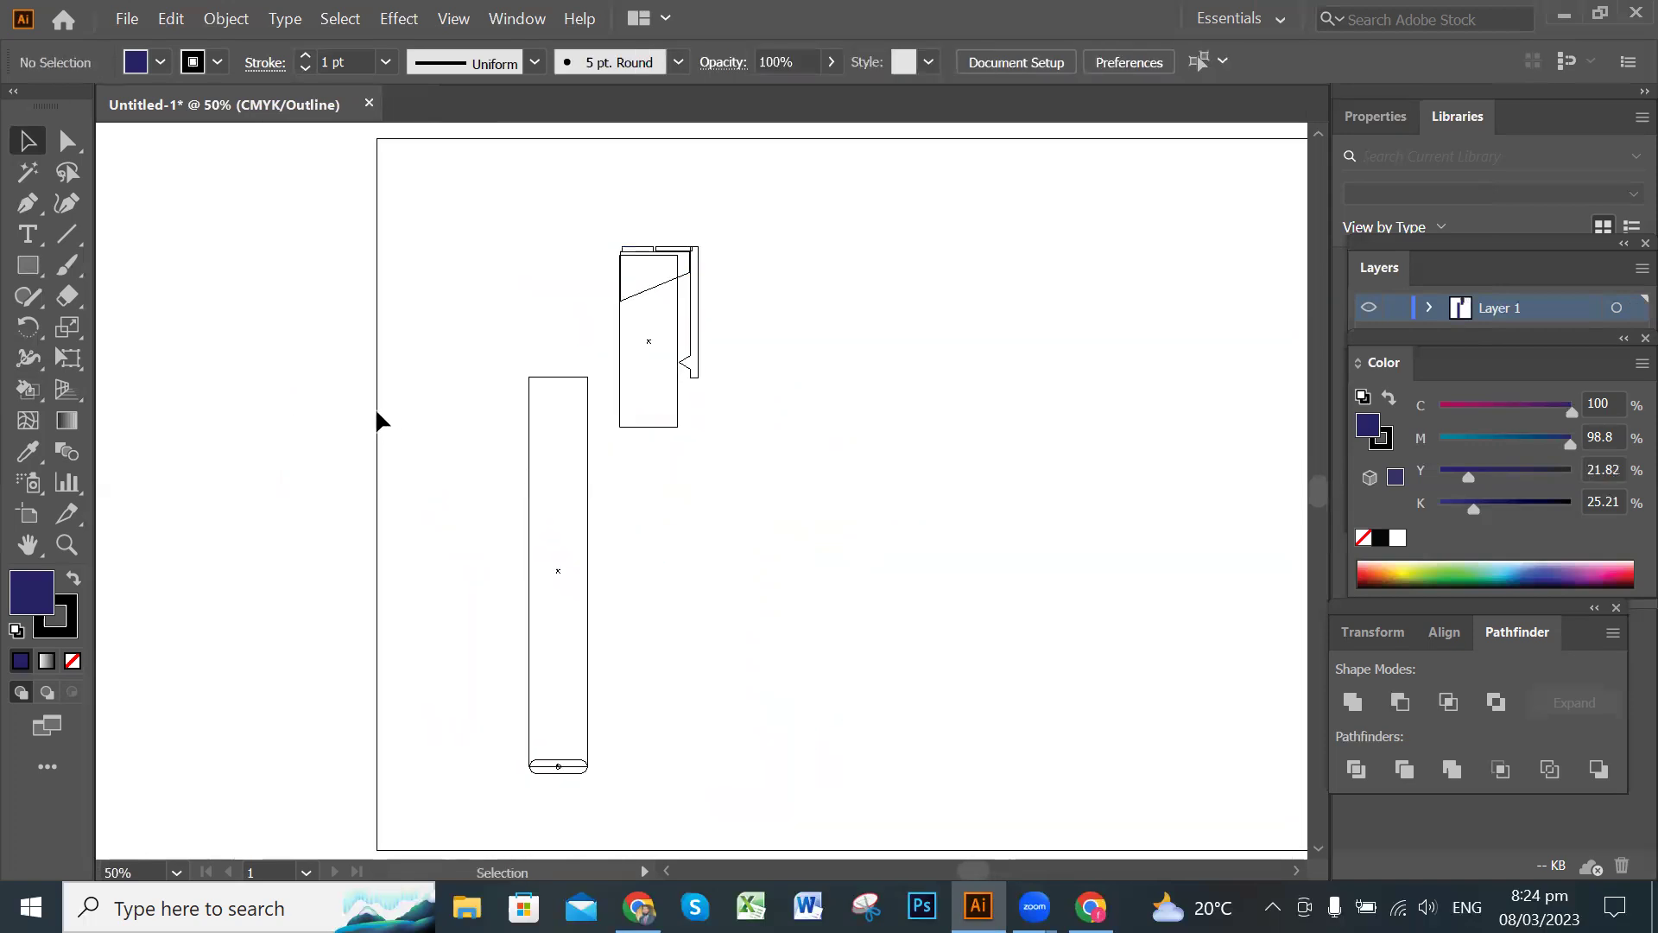
Place the cap group directly on top of the pen body, aligned with its edges, and switch the artwork back to preview view.
mouse_move(589, 214)
mouse_down()
mouse_move(722, 437)
mouse_move(696, 432)
mouse_up()
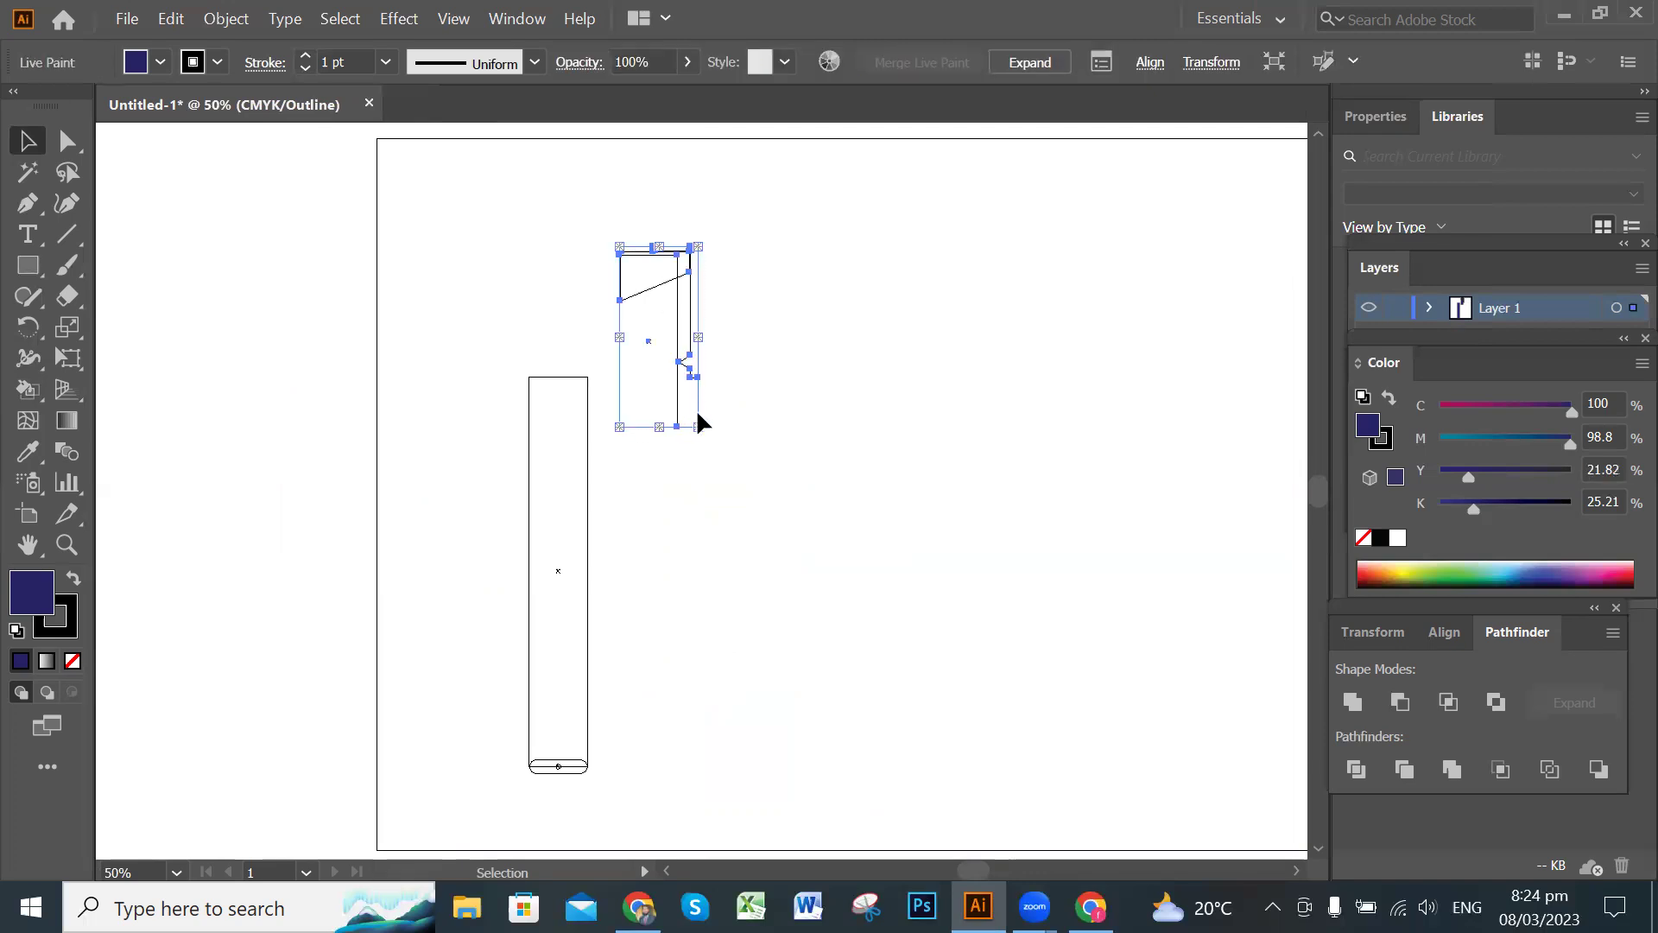
mouse_move(619, 326)
mouse_down()
mouse_move(549, 277)
mouse_move(527, 282)
mouse_up()
click(849, 444)
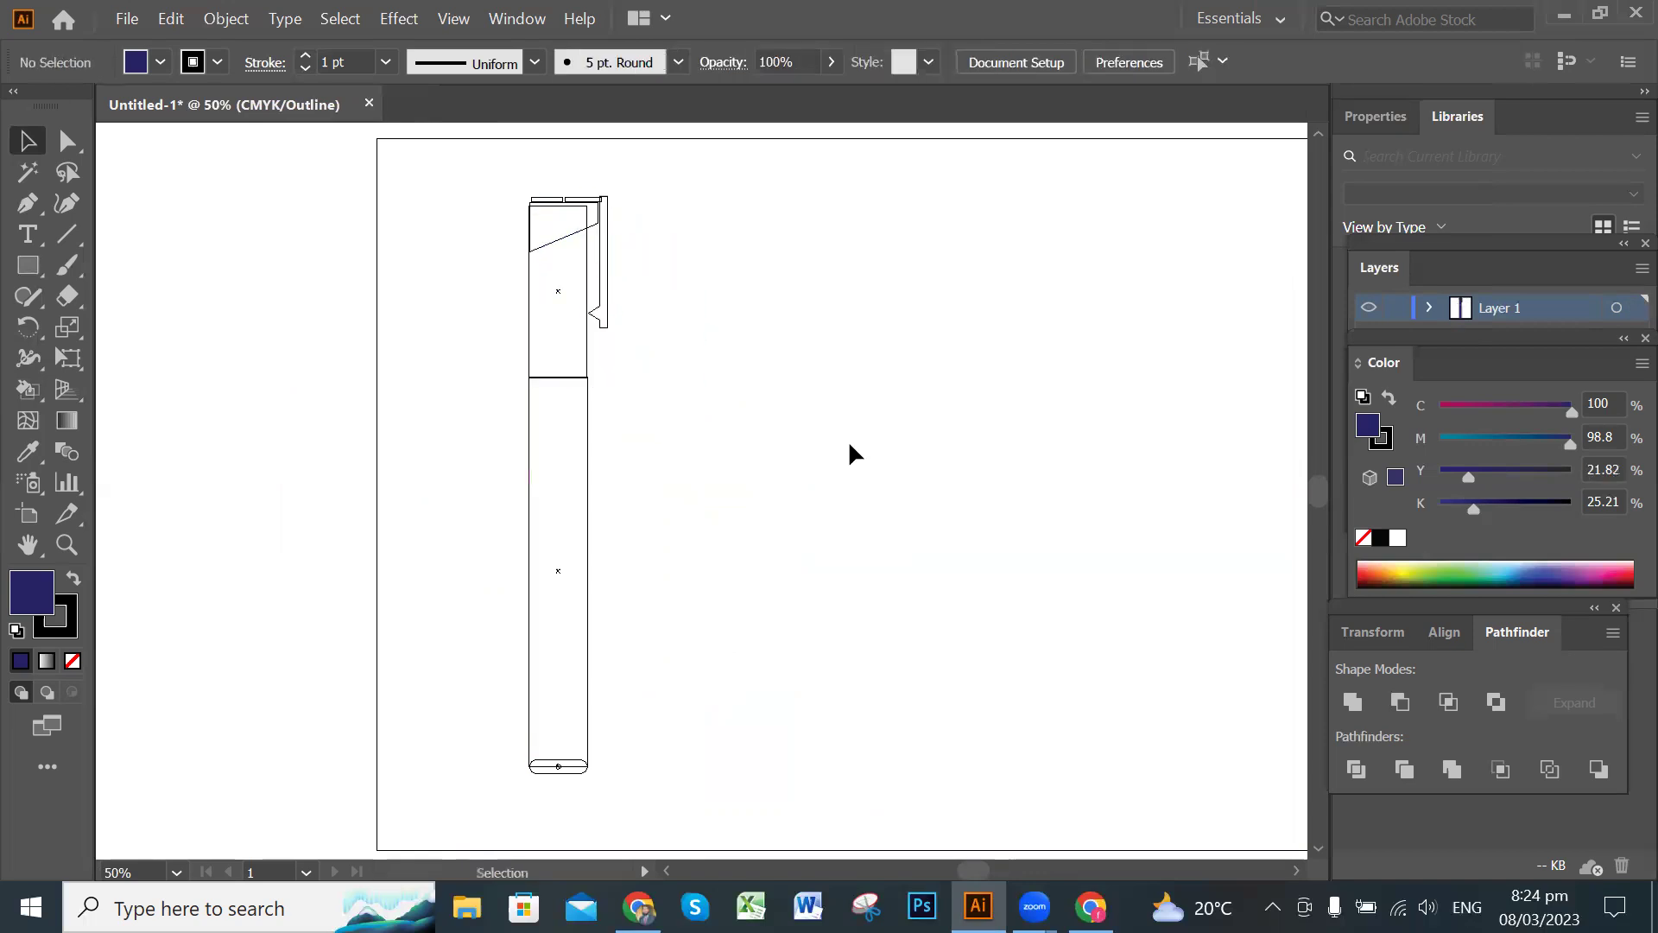
key(a)
key(ctrl+y)
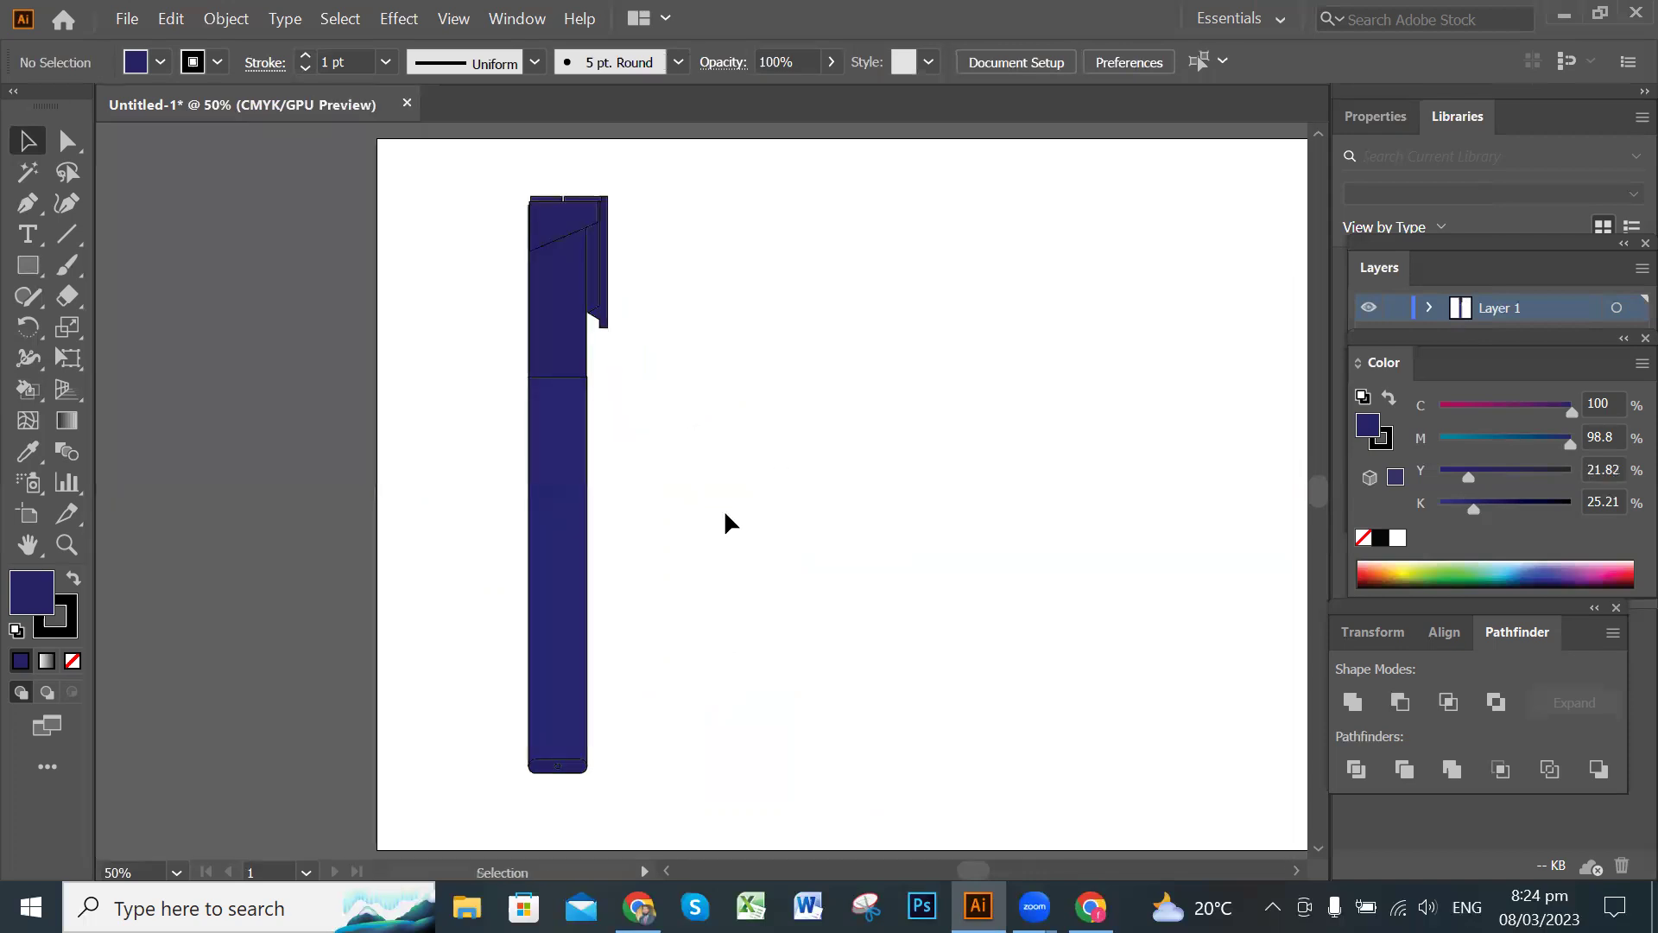
Move the cap group off the pen body to the empty area on its right and deselect it.
scroll(733, 502, up, 2)
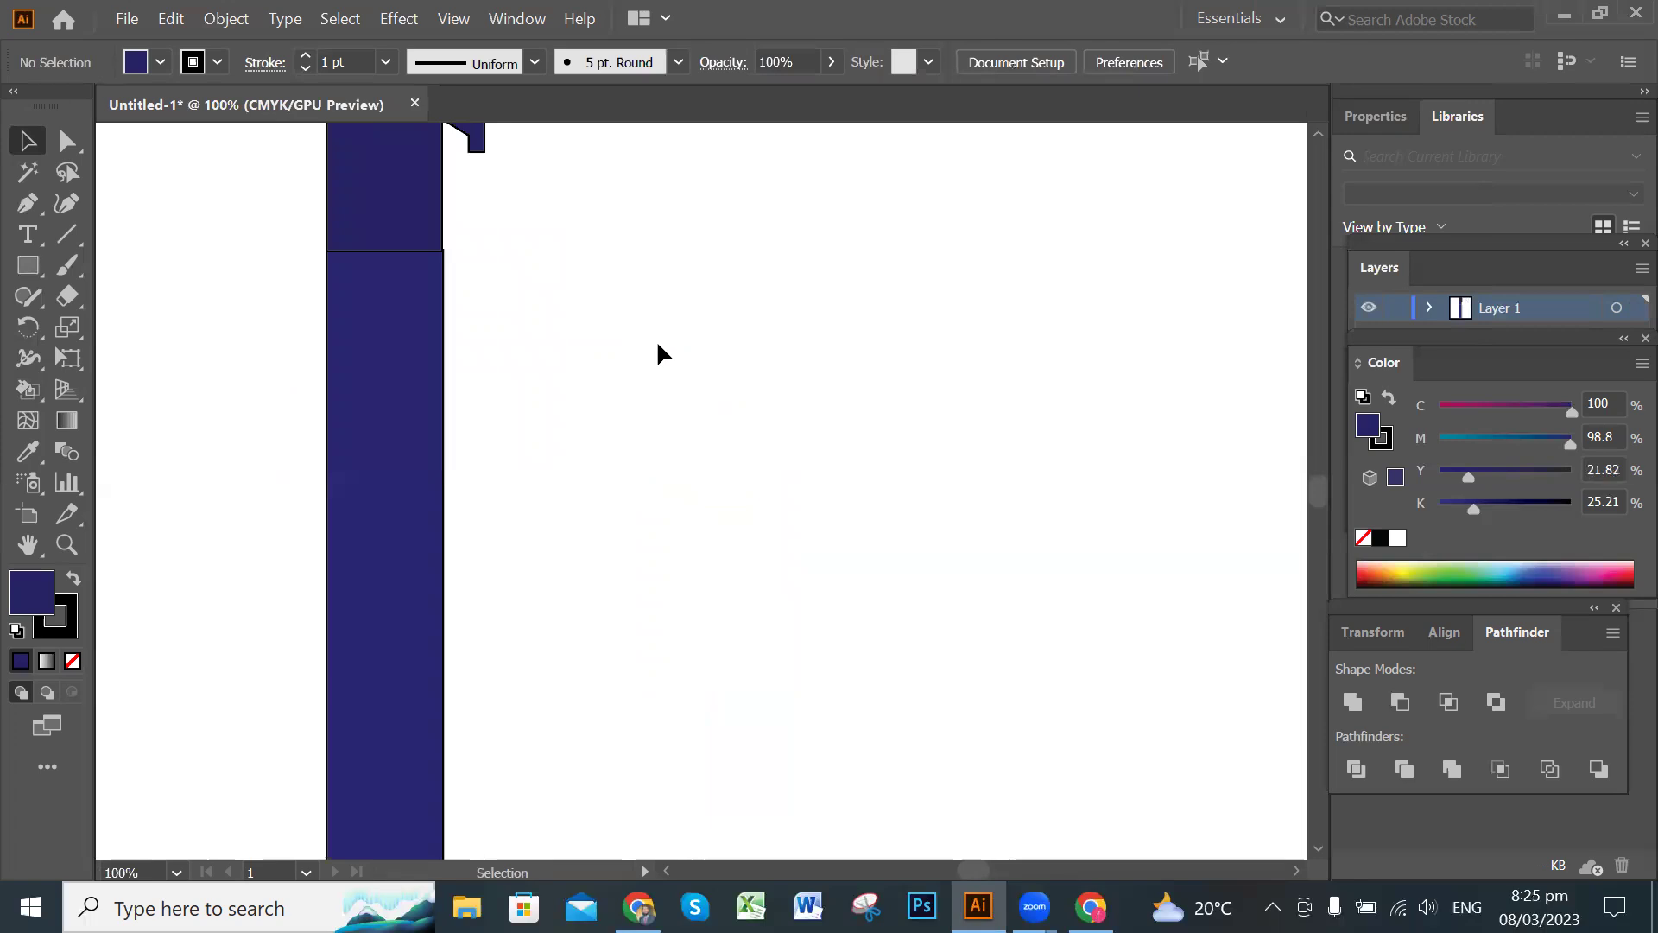
mouse_move(614, 370)
mouse_down()
mouse_move(663, 436)
mouse_move(687, 566)
mouse_up()
click(556, 360)
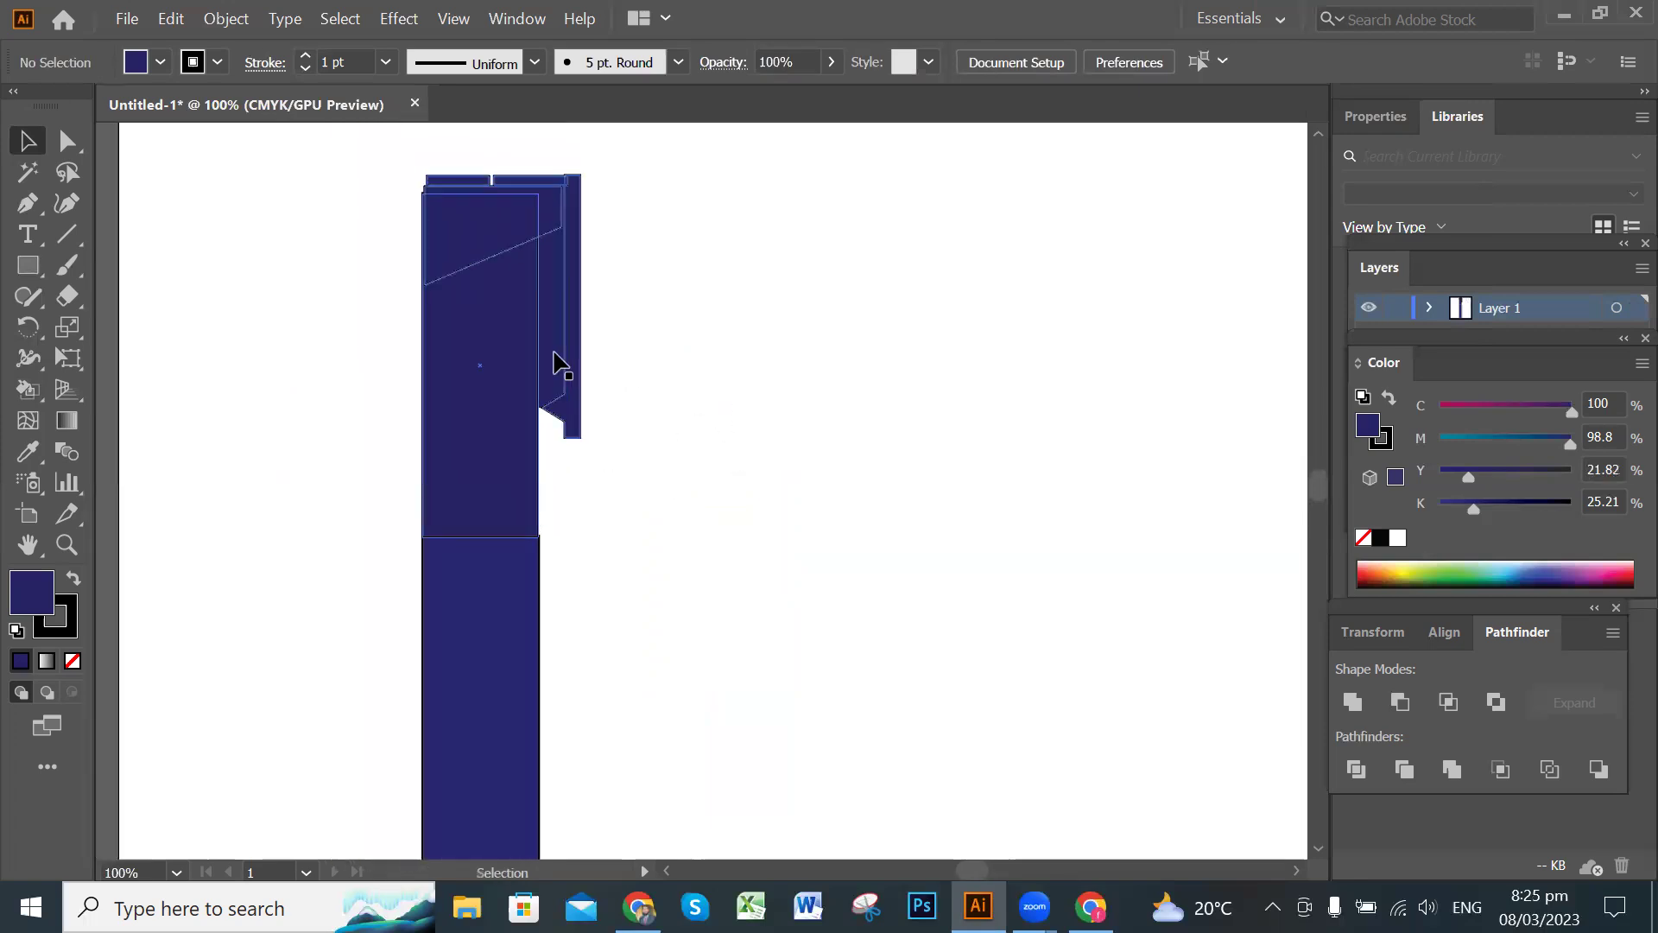
click(698, 375)
click(553, 345)
drag(555, 354, 746, 364)
click(955, 422)
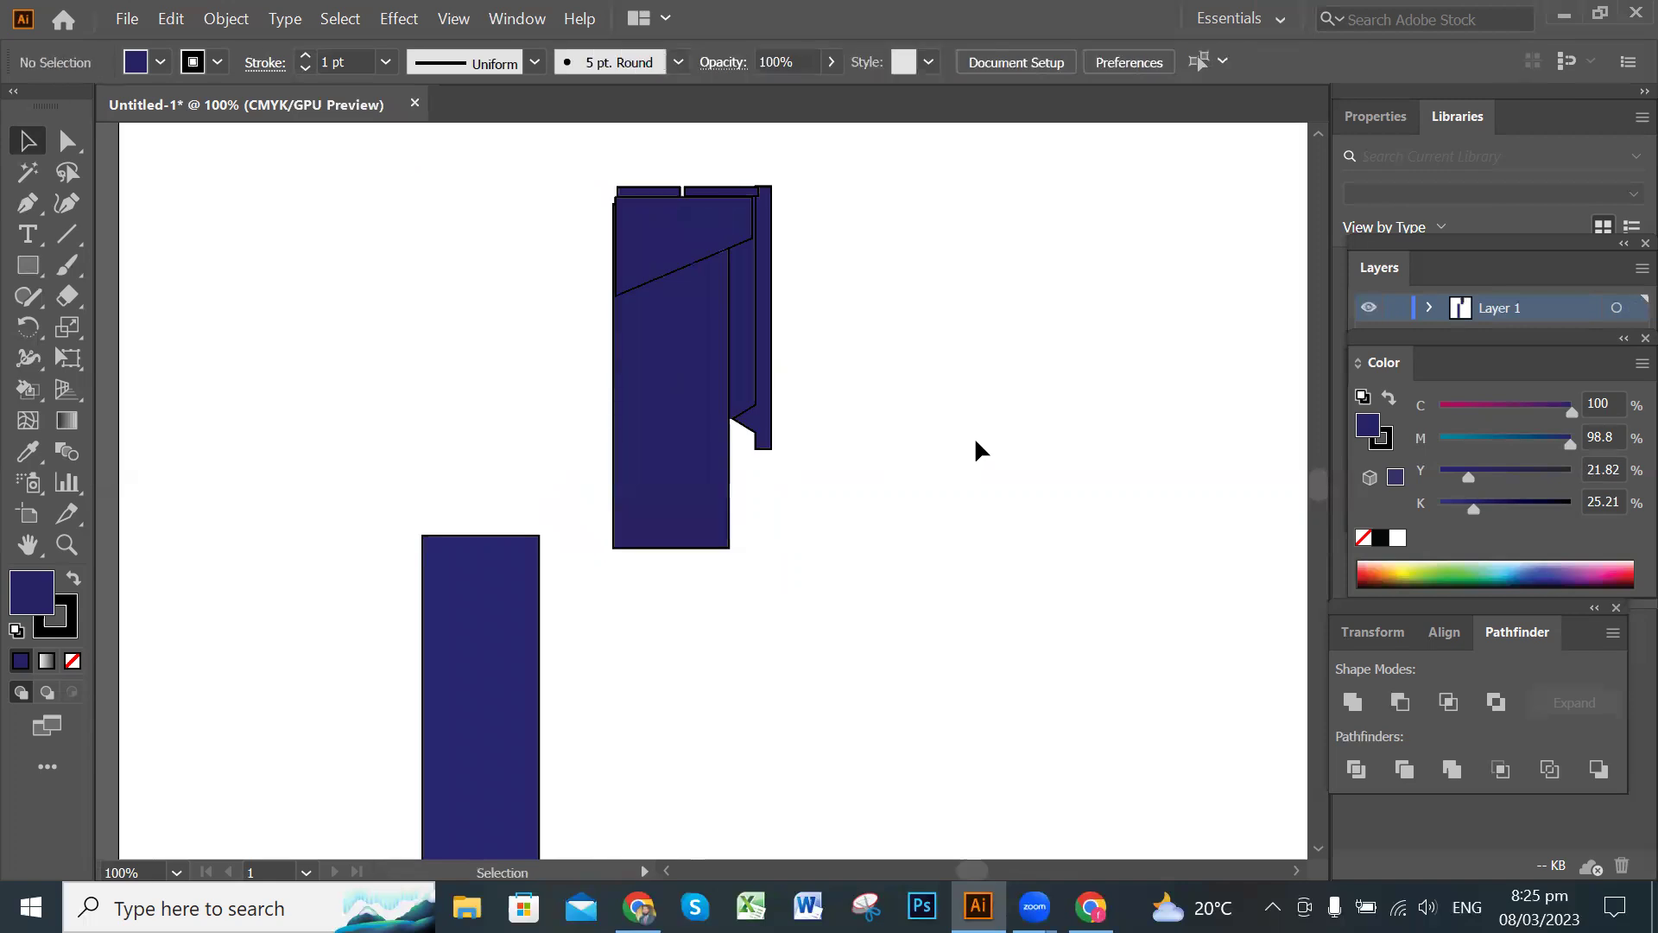
Try to select the filled gap between the cap and the clip on its own with the Direct Selection tool.
click(749, 337)
click(967, 368)
click(68, 141)
click(747, 312)
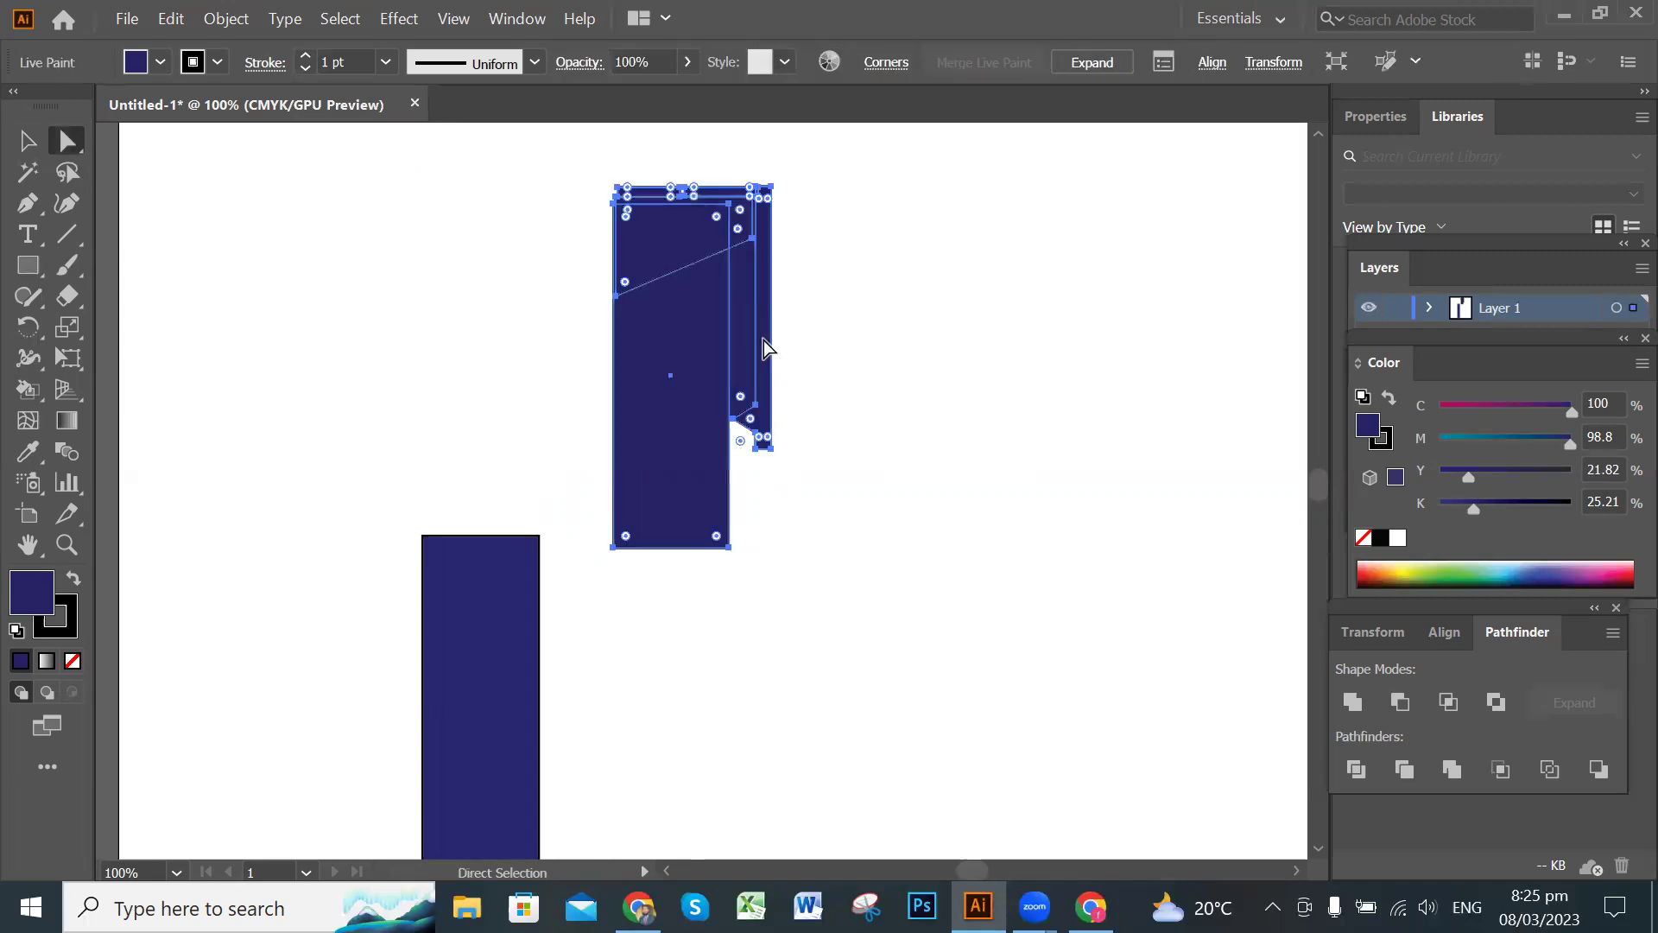
click(882, 326)
Move the whole cap group farther right of the pen body with the Selection tool and deselect it.
click(27, 140)
mouse_move(759, 338)
mouse_down()
mouse_move(875, 360)
mouse_move(966, 333)
mouse_up()
click(911, 314)
drag(882, 374, 793, 309)
click(1057, 432)
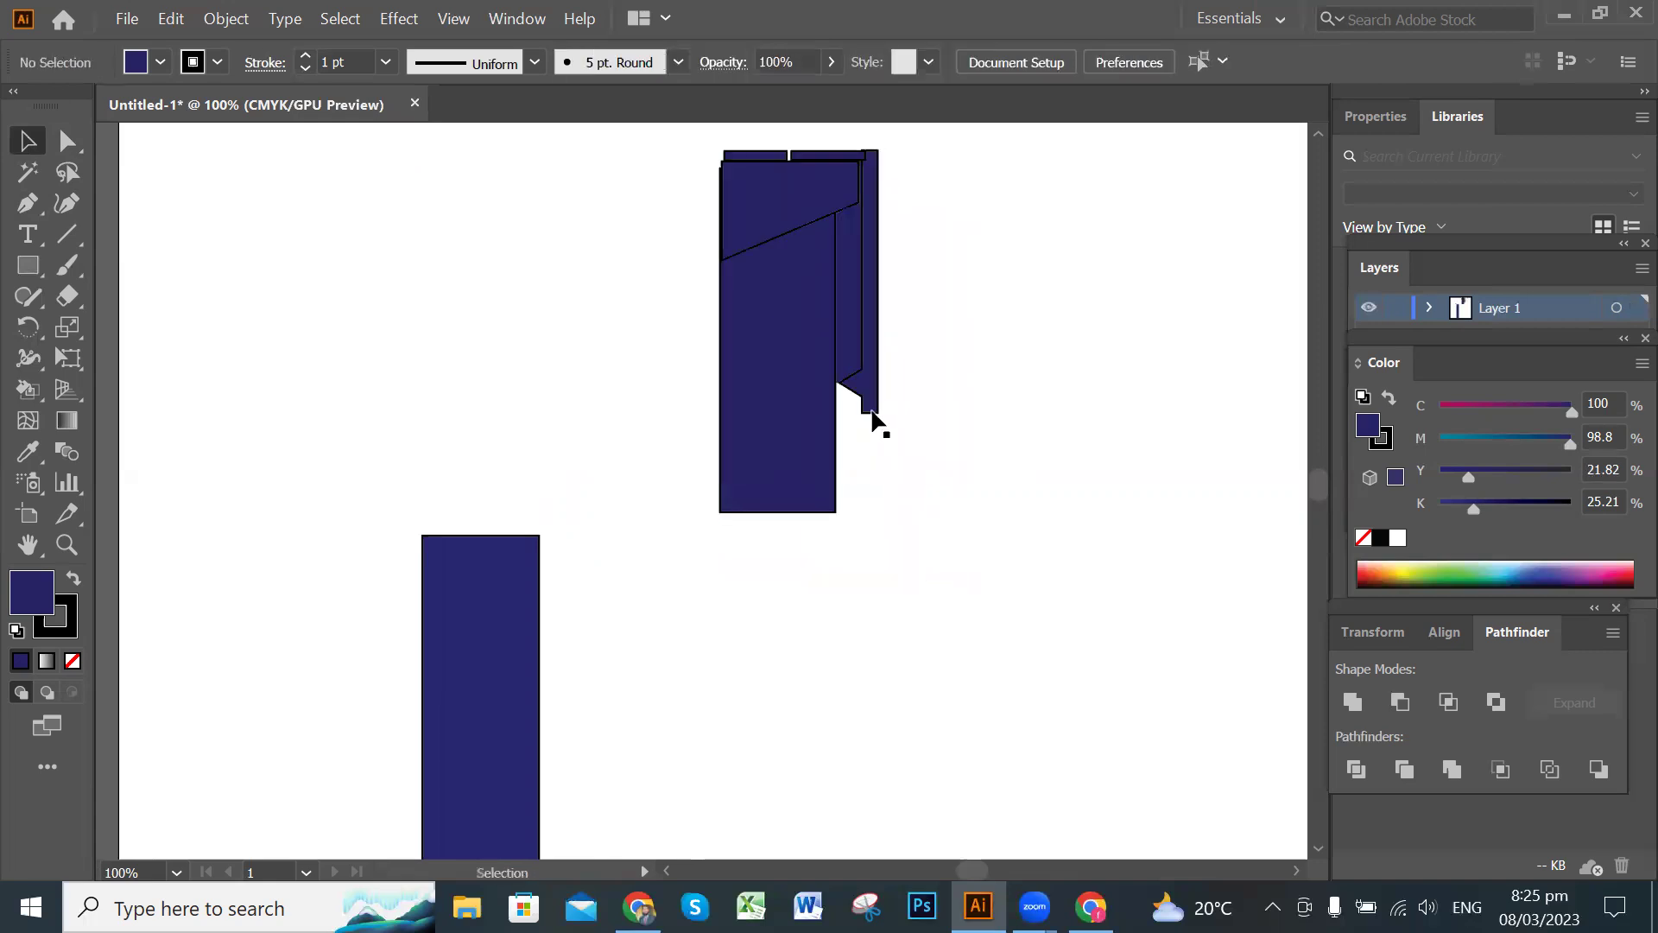
Shift the cap group slightly downward, reselect it and check the options available for the Live Paint group.
click(867, 398)
click(960, 439)
drag(842, 372, 843, 406)
click(1069, 484)
click(777, 328)
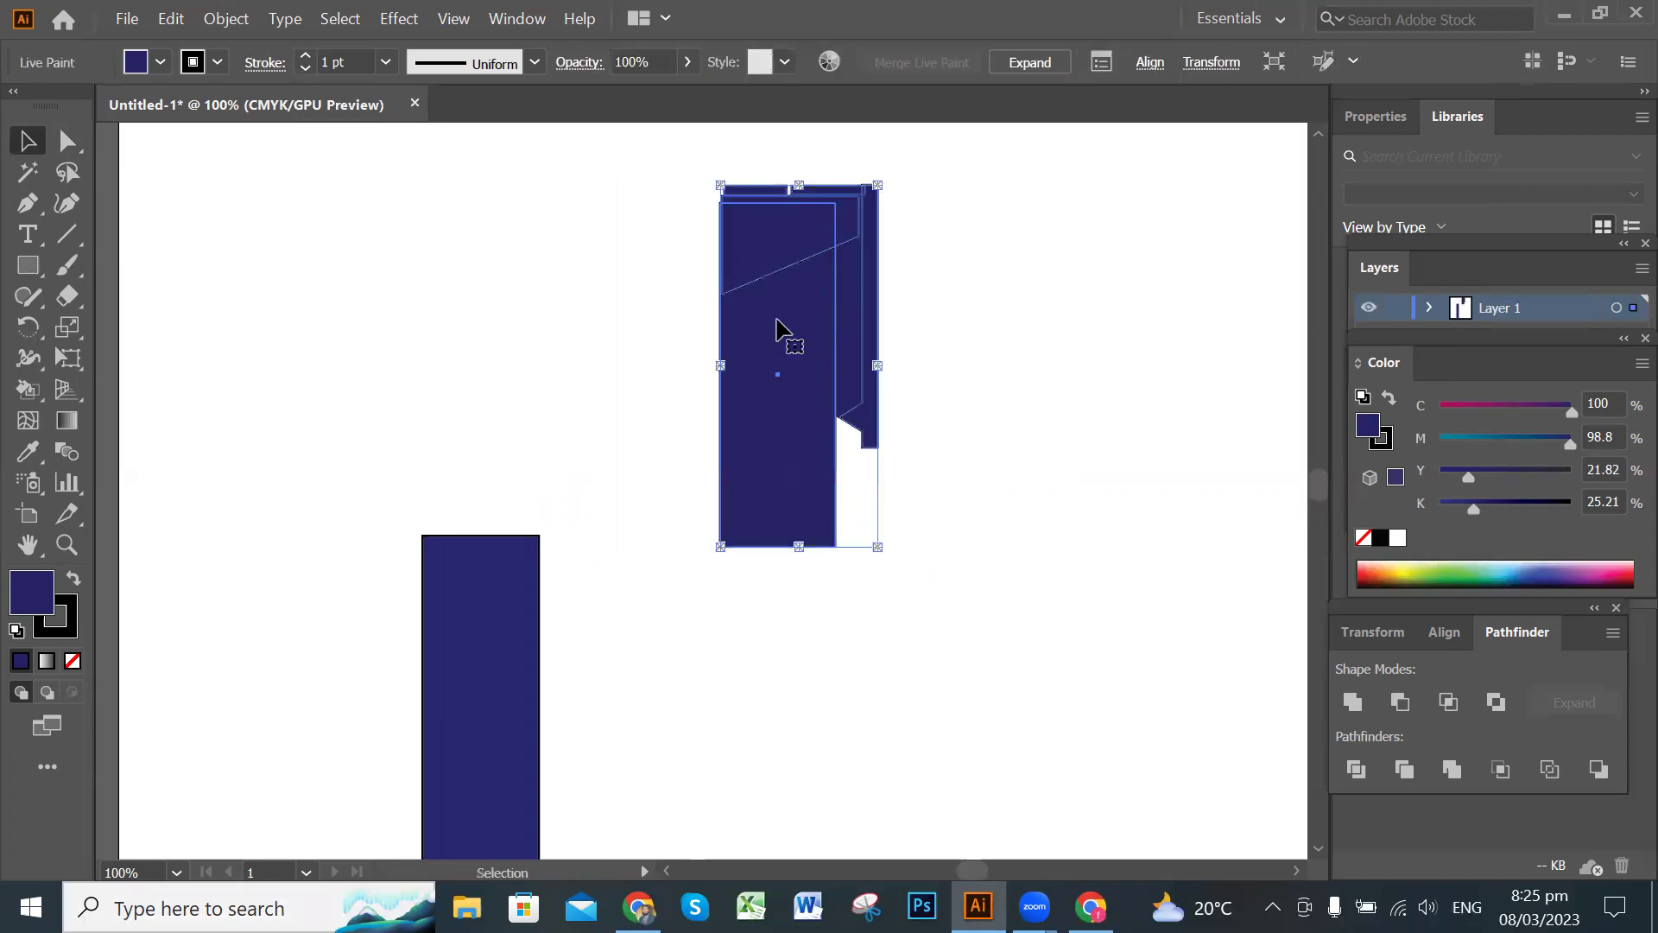
right_click(778, 330)
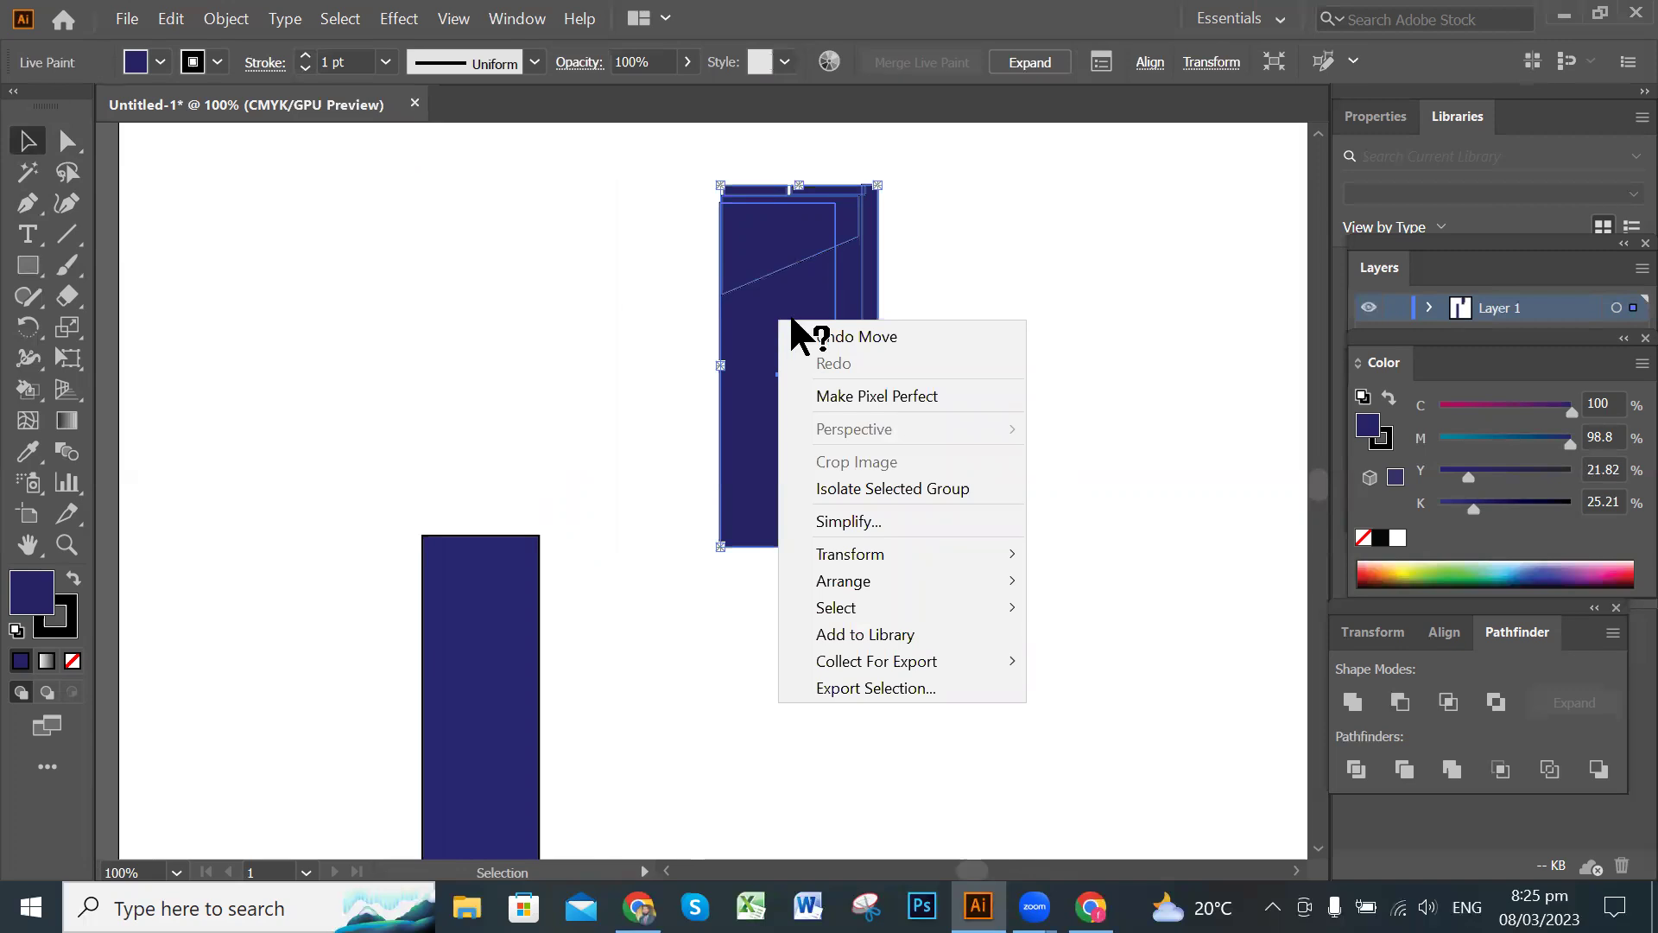
click(975, 338)
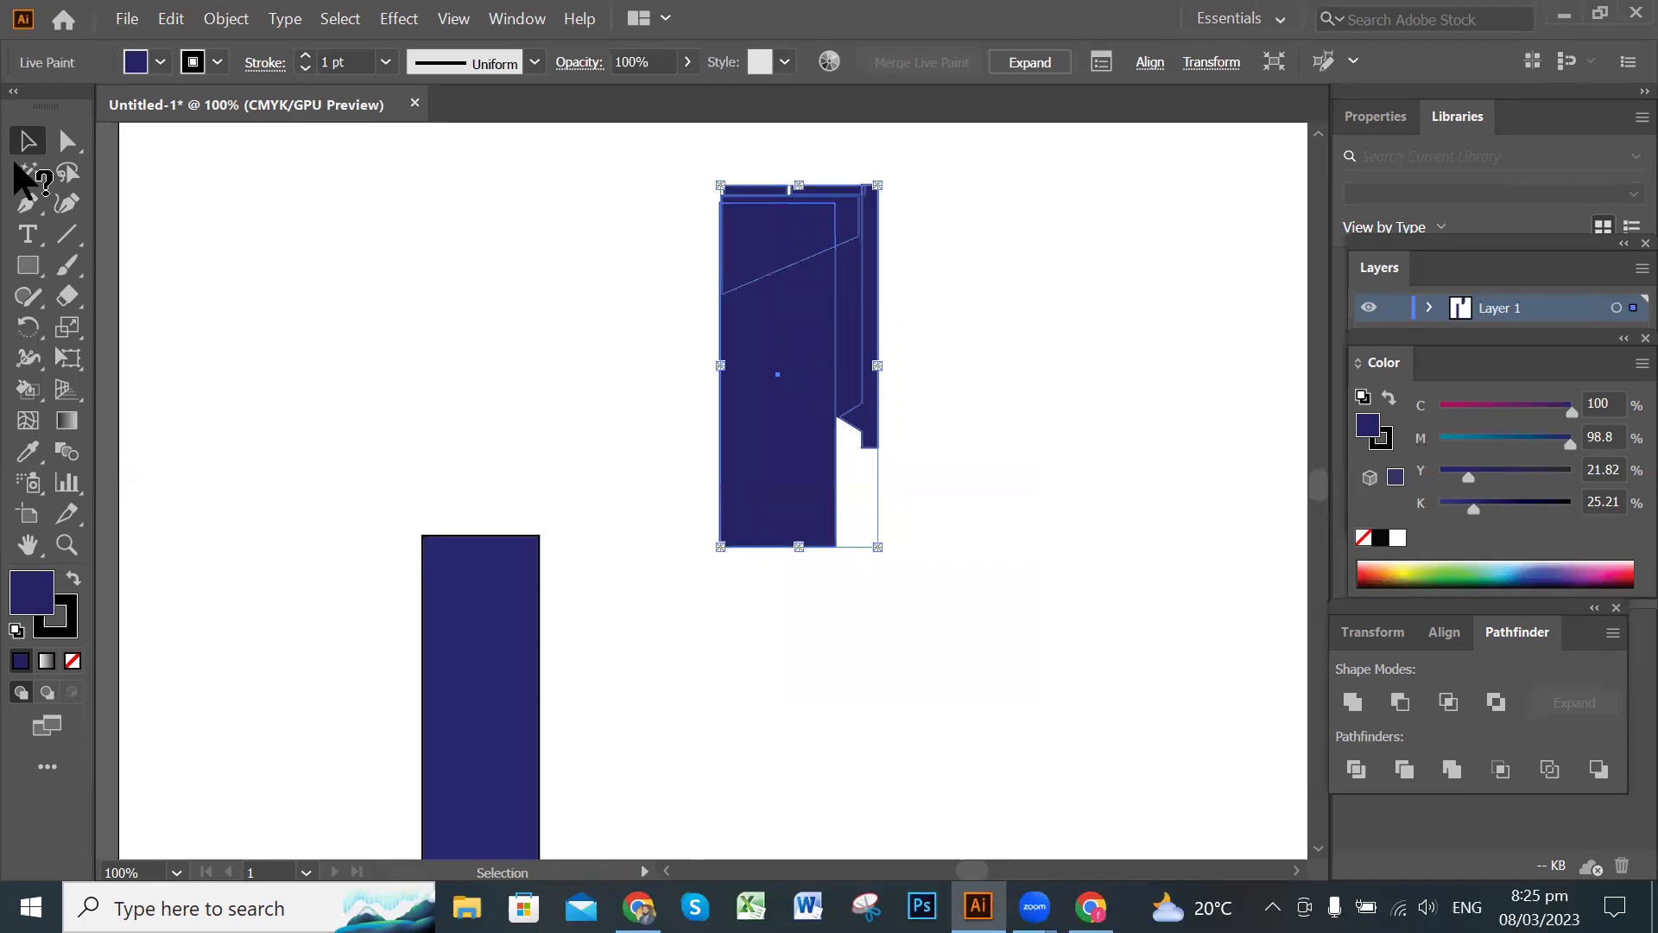
Try to drag the clip away from the cap by itself with the Direct Selection tool.
click(67, 141)
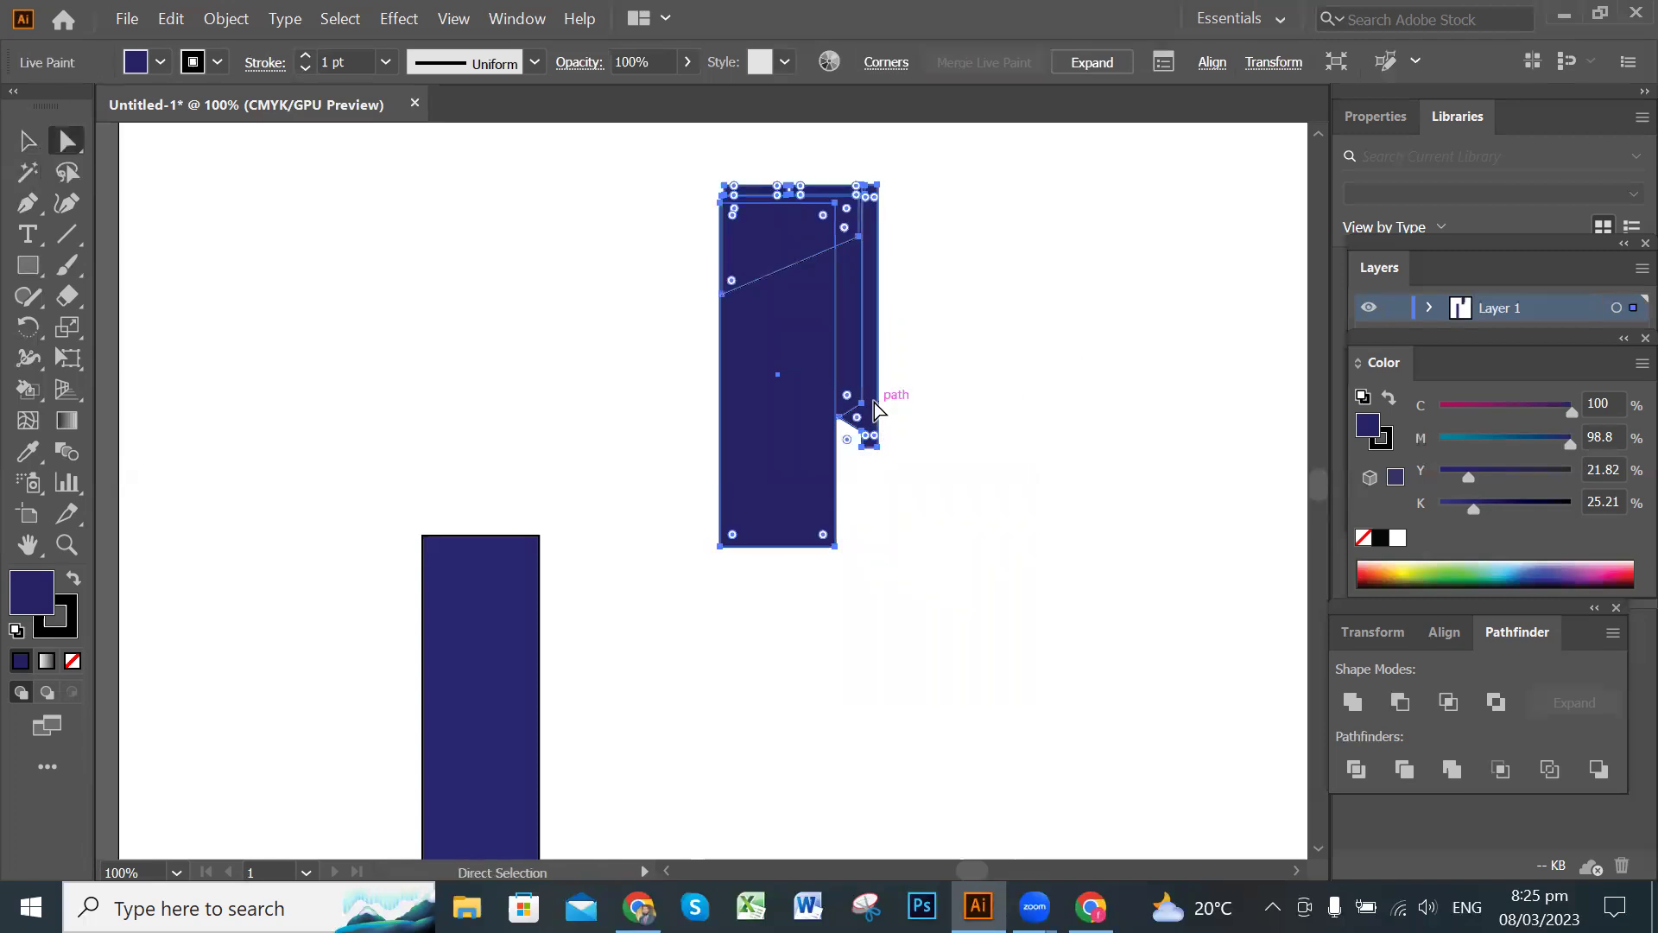
mouse_move(875, 402)
mouse_down()
mouse_move(867, 357)
mouse_move(844, 416)
mouse_move(899, 466)
mouse_move(899, 421)
mouse_up()
click(1066, 488)
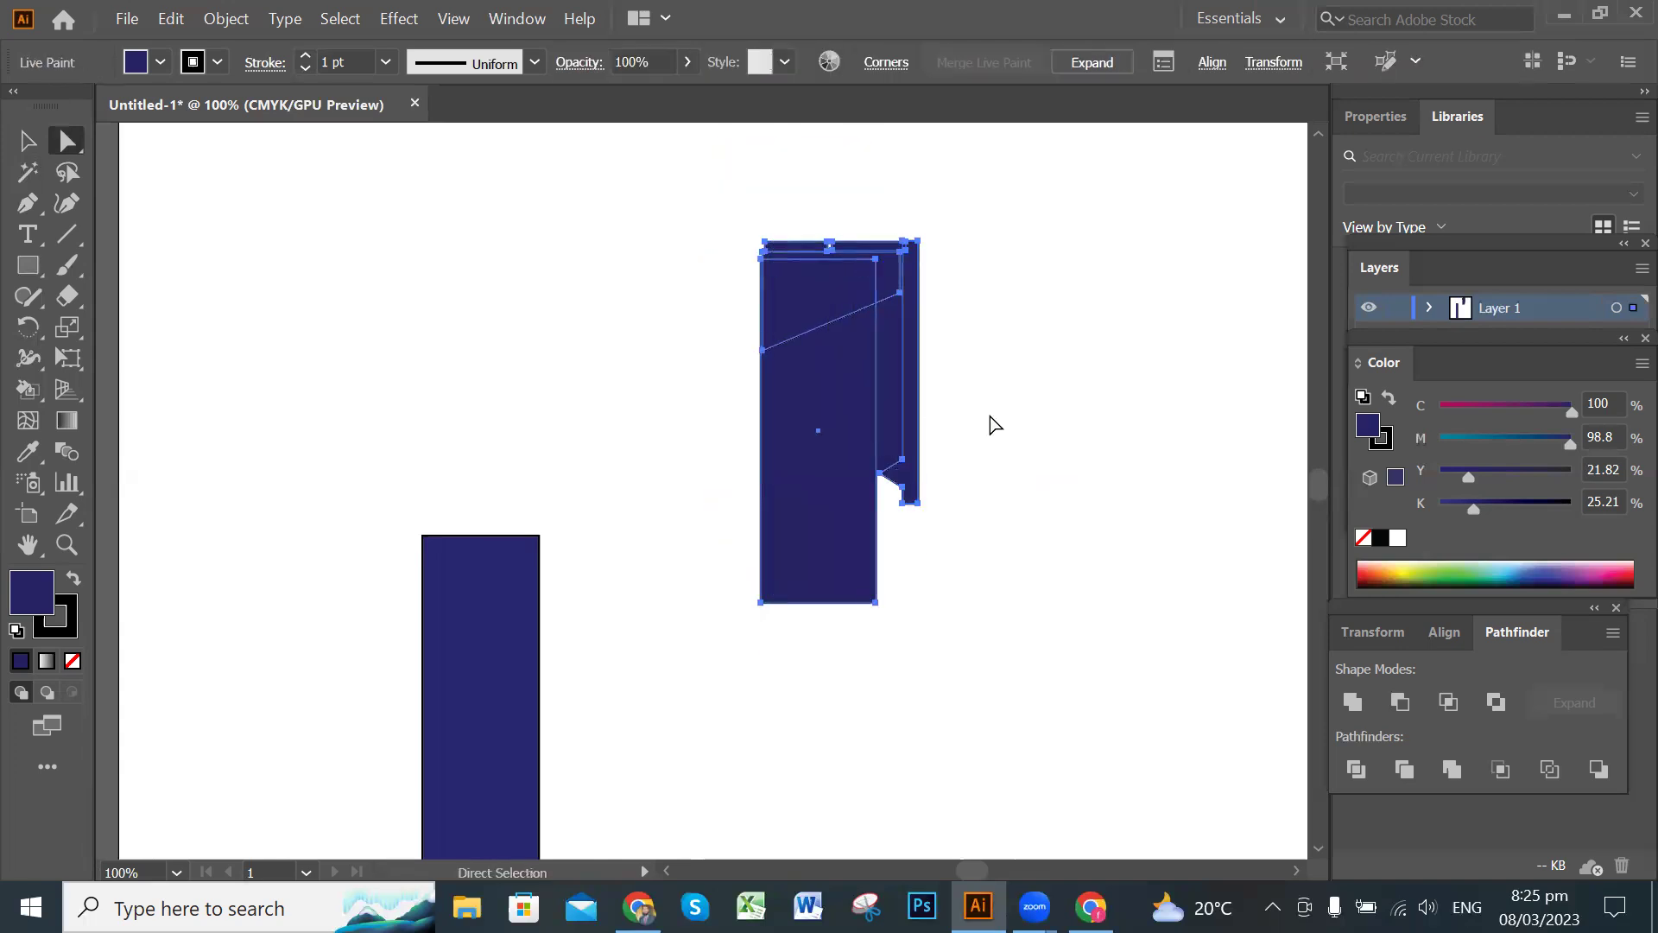
click(989, 423)
click(891, 399)
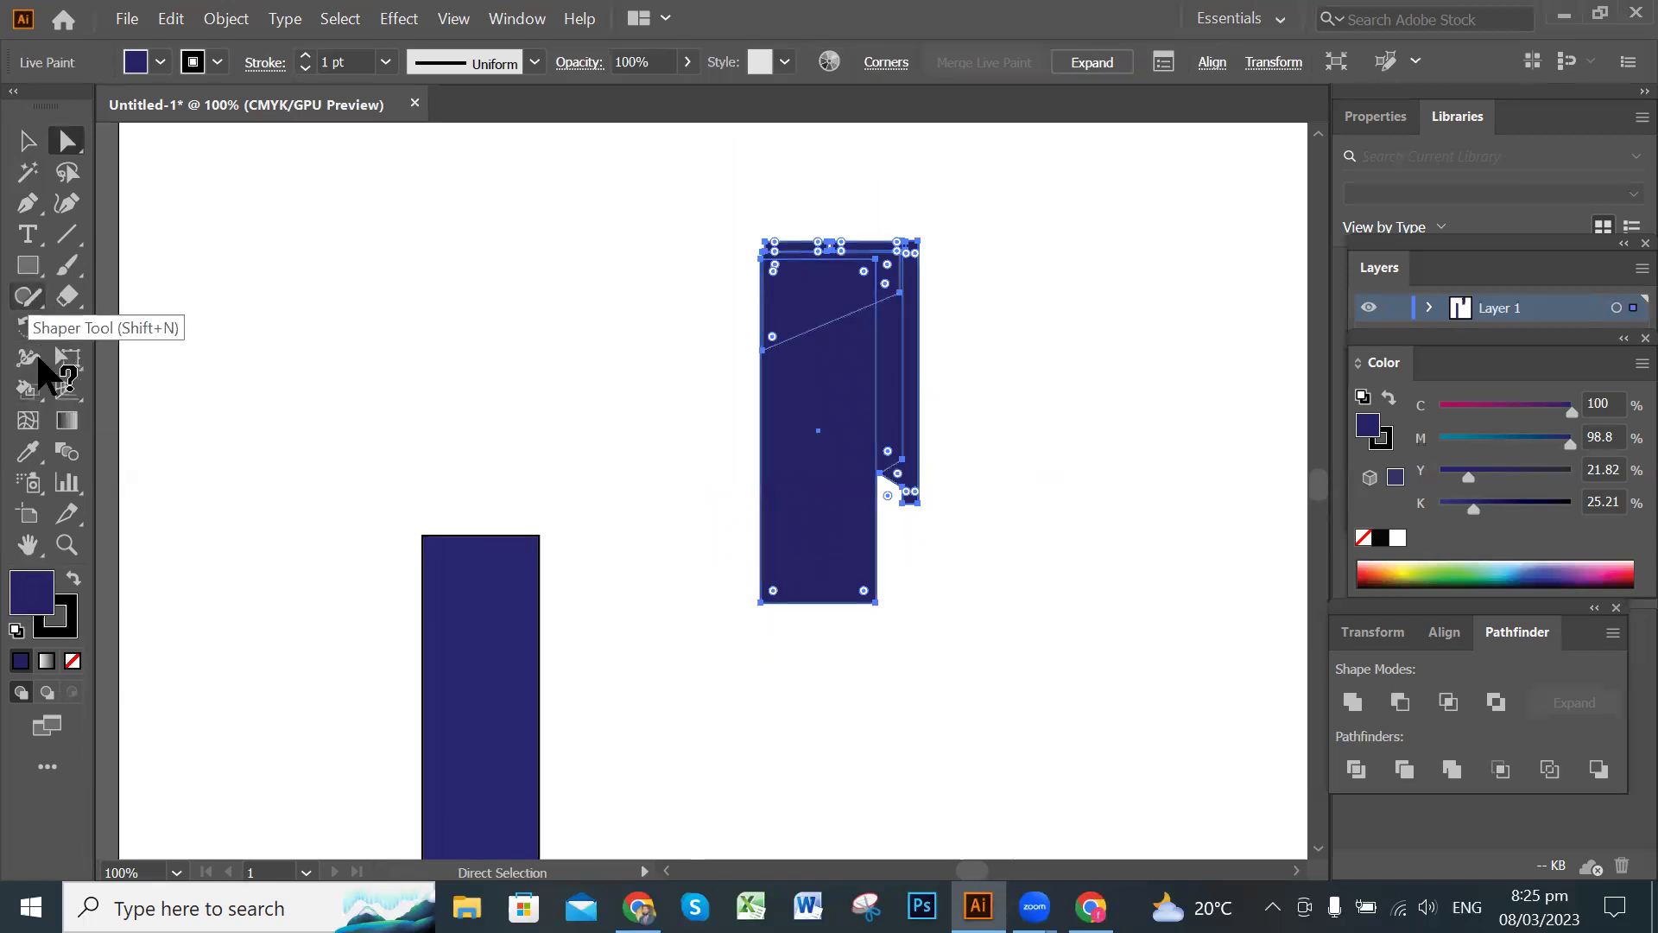
Fill the gap between the cap and the clip with near-white F7F7F9 using the Live Paint Bucket.
click(30, 358)
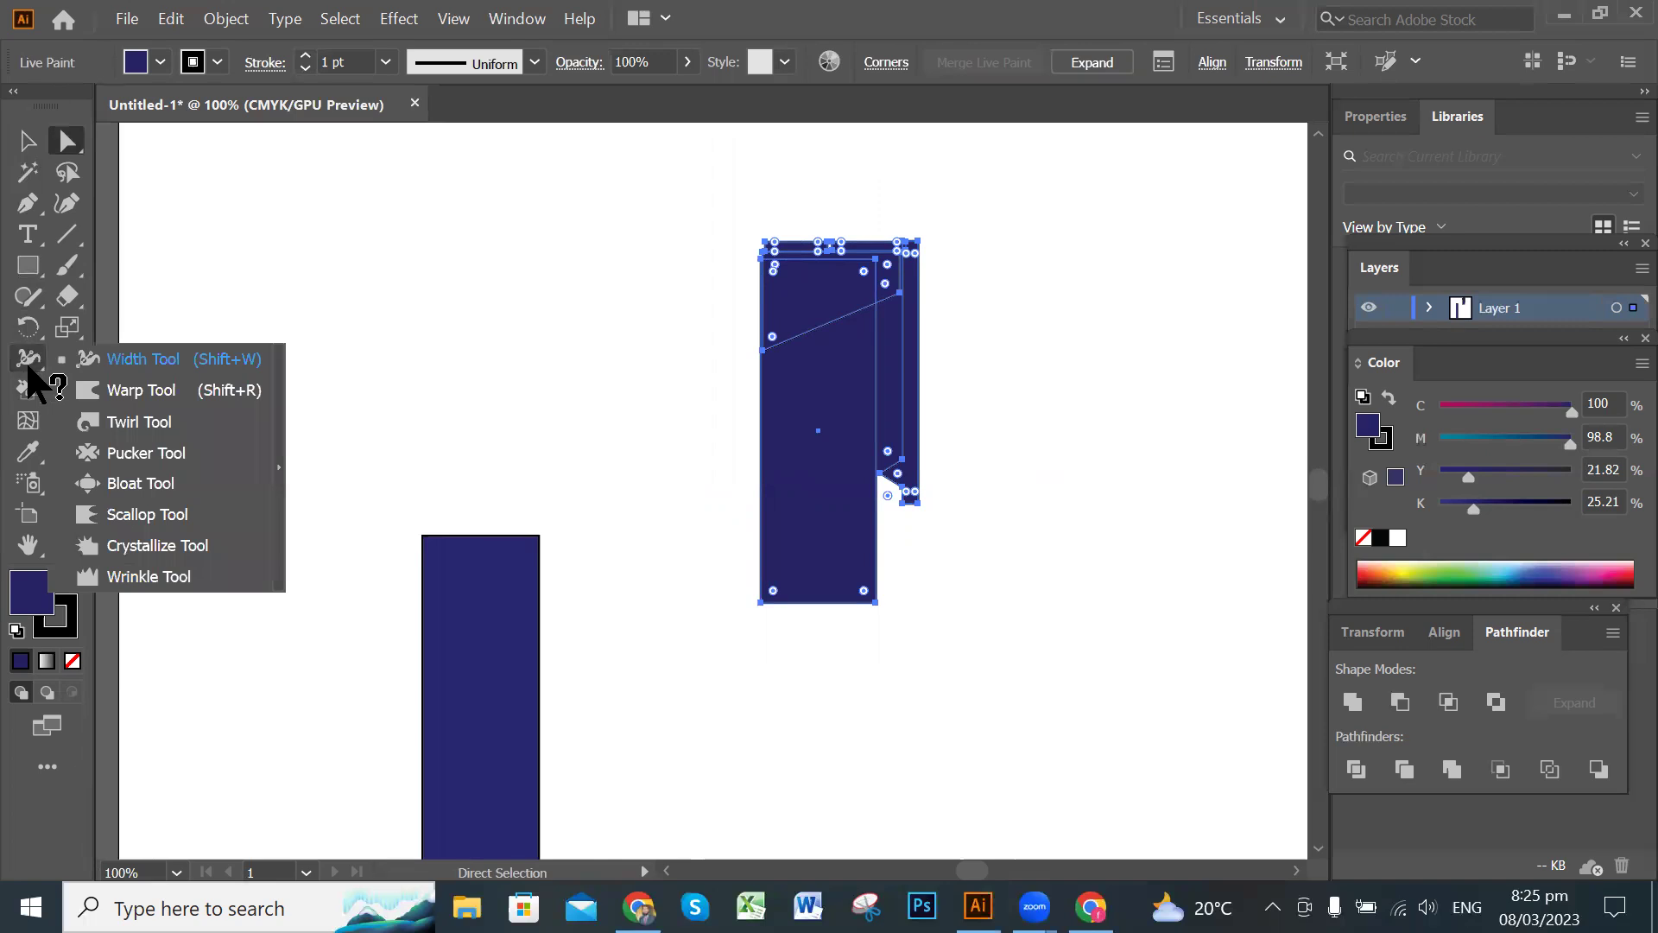
click(26, 388)
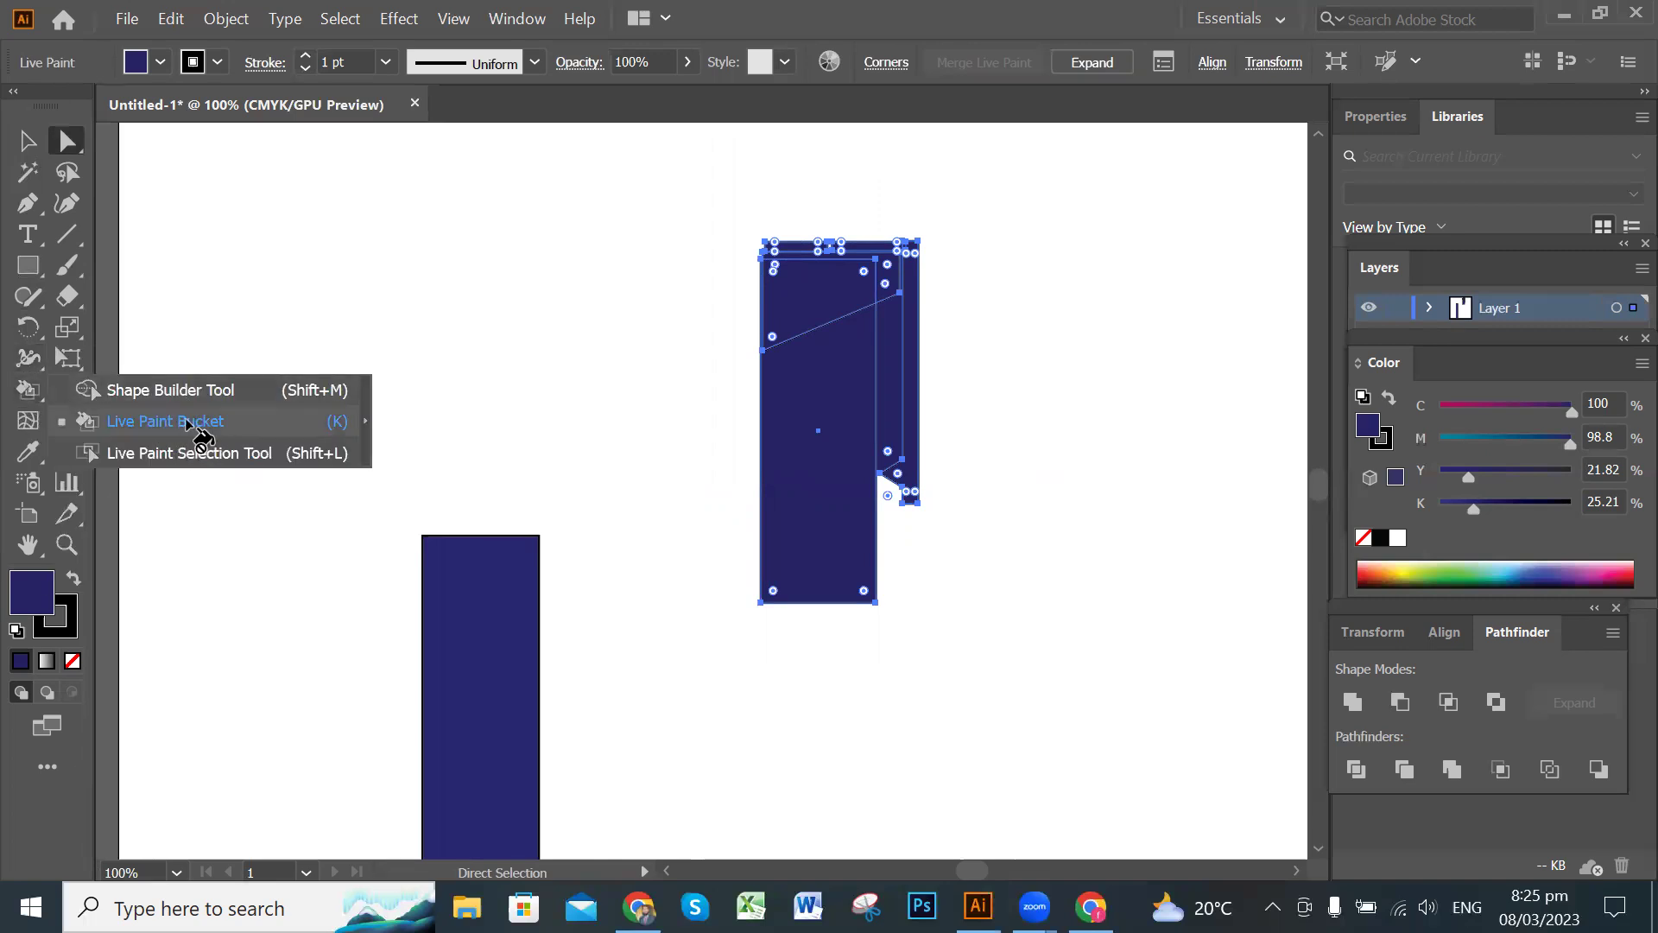
click(188, 423)
double_click(26, 590)
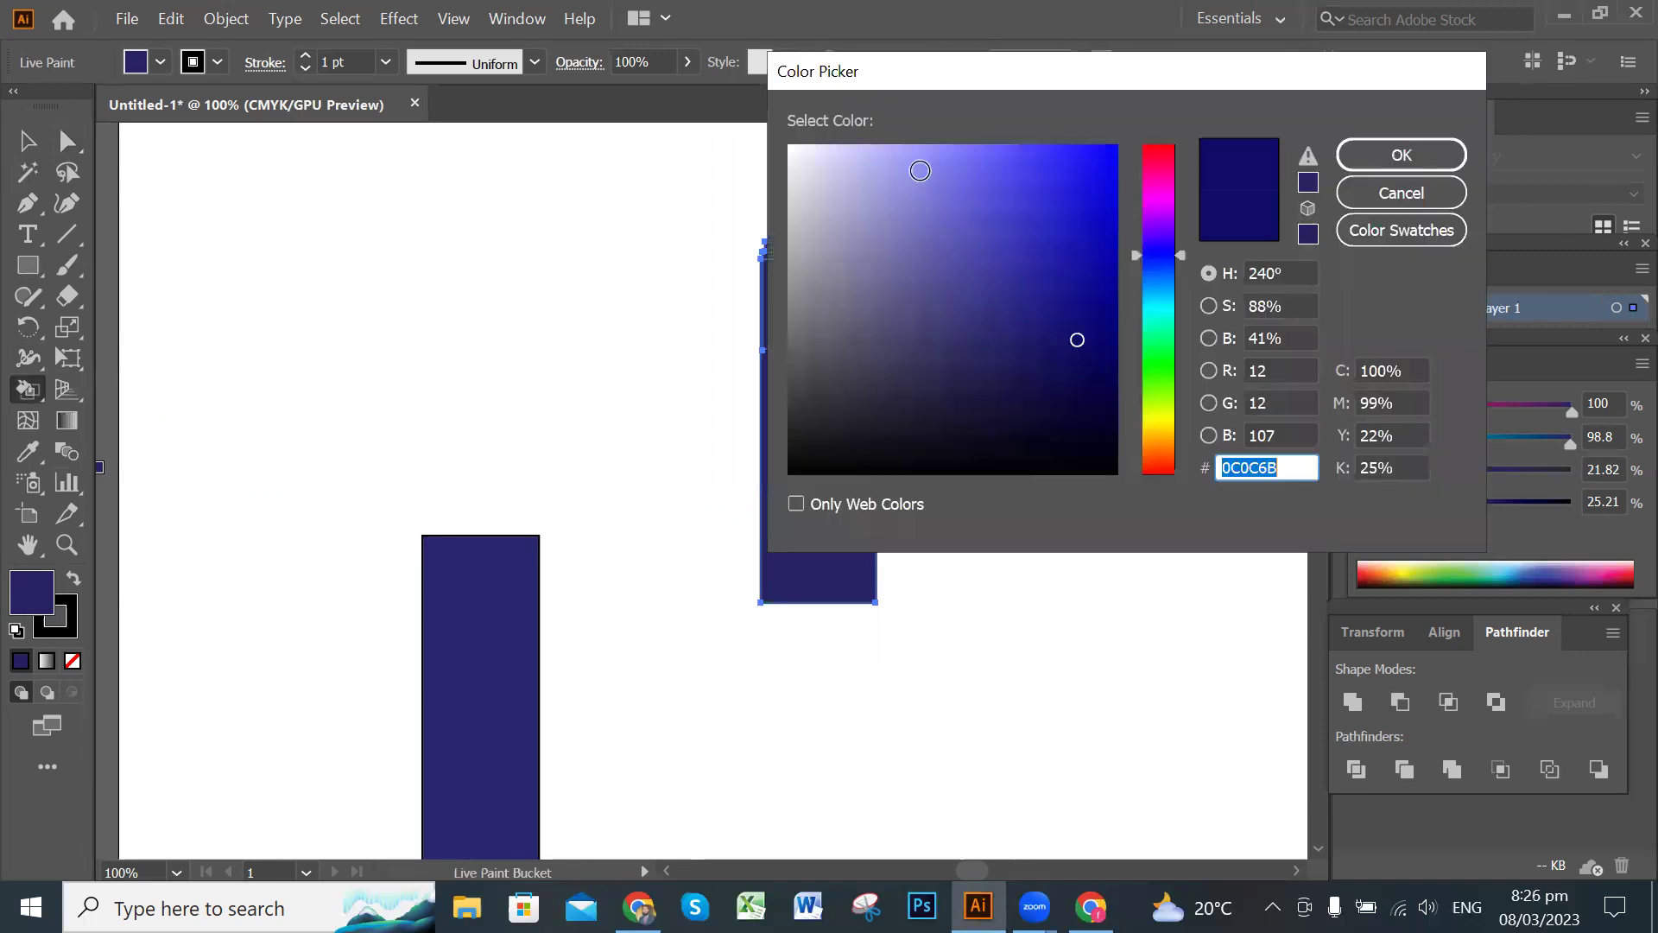
click(794, 156)
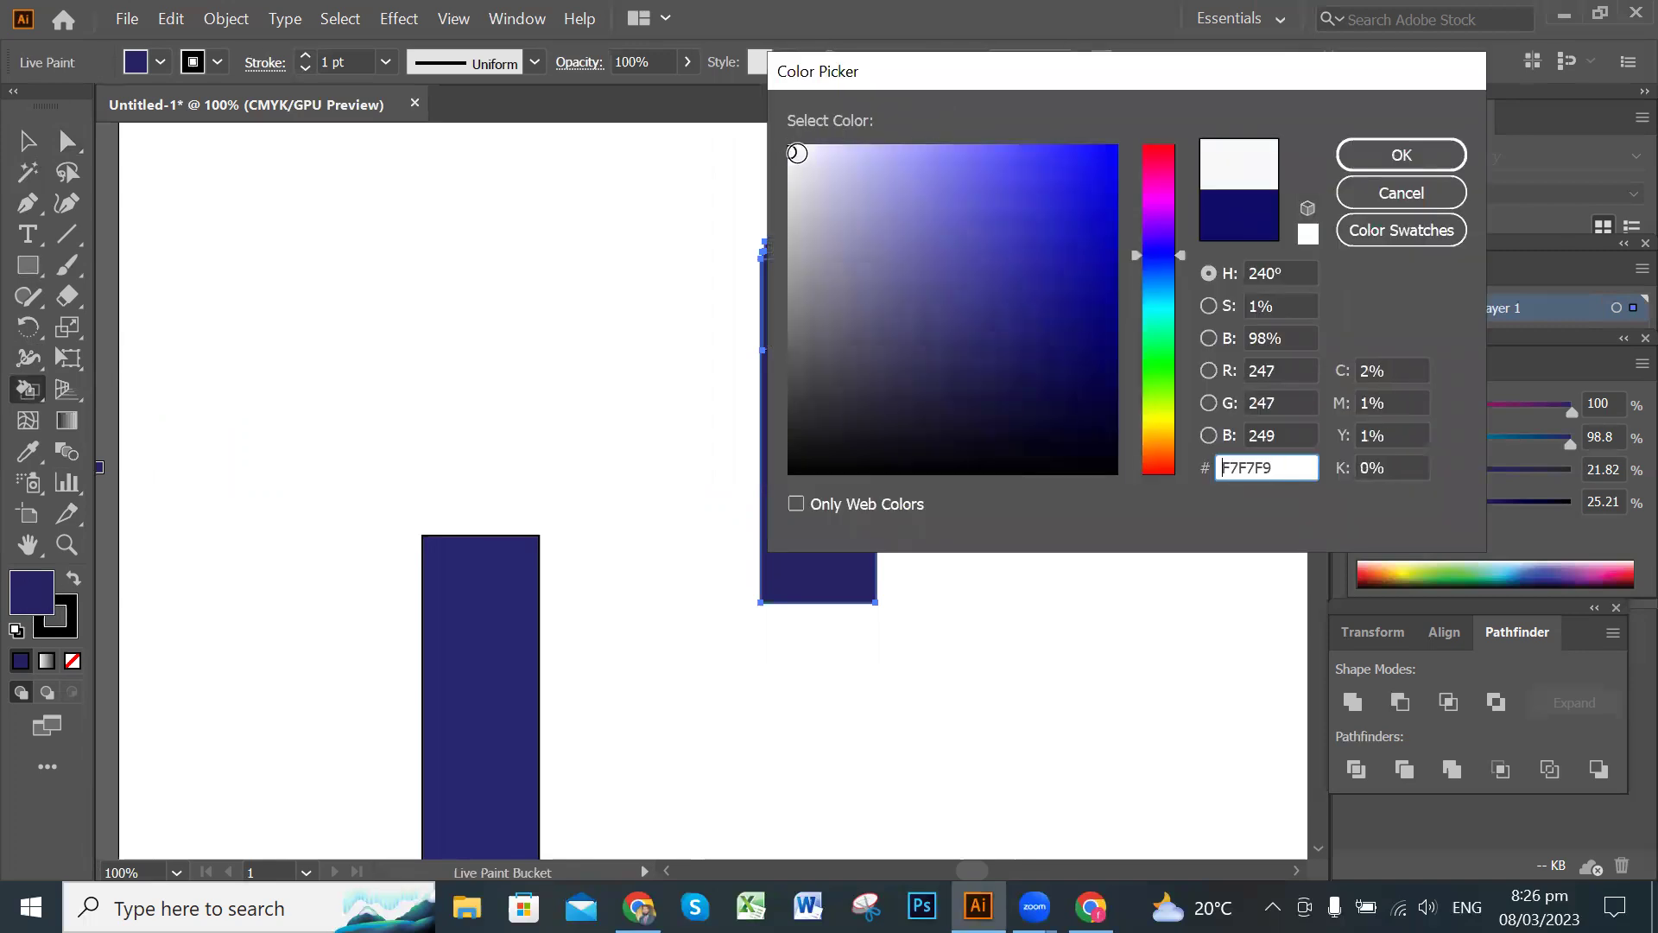
click(1399, 157)
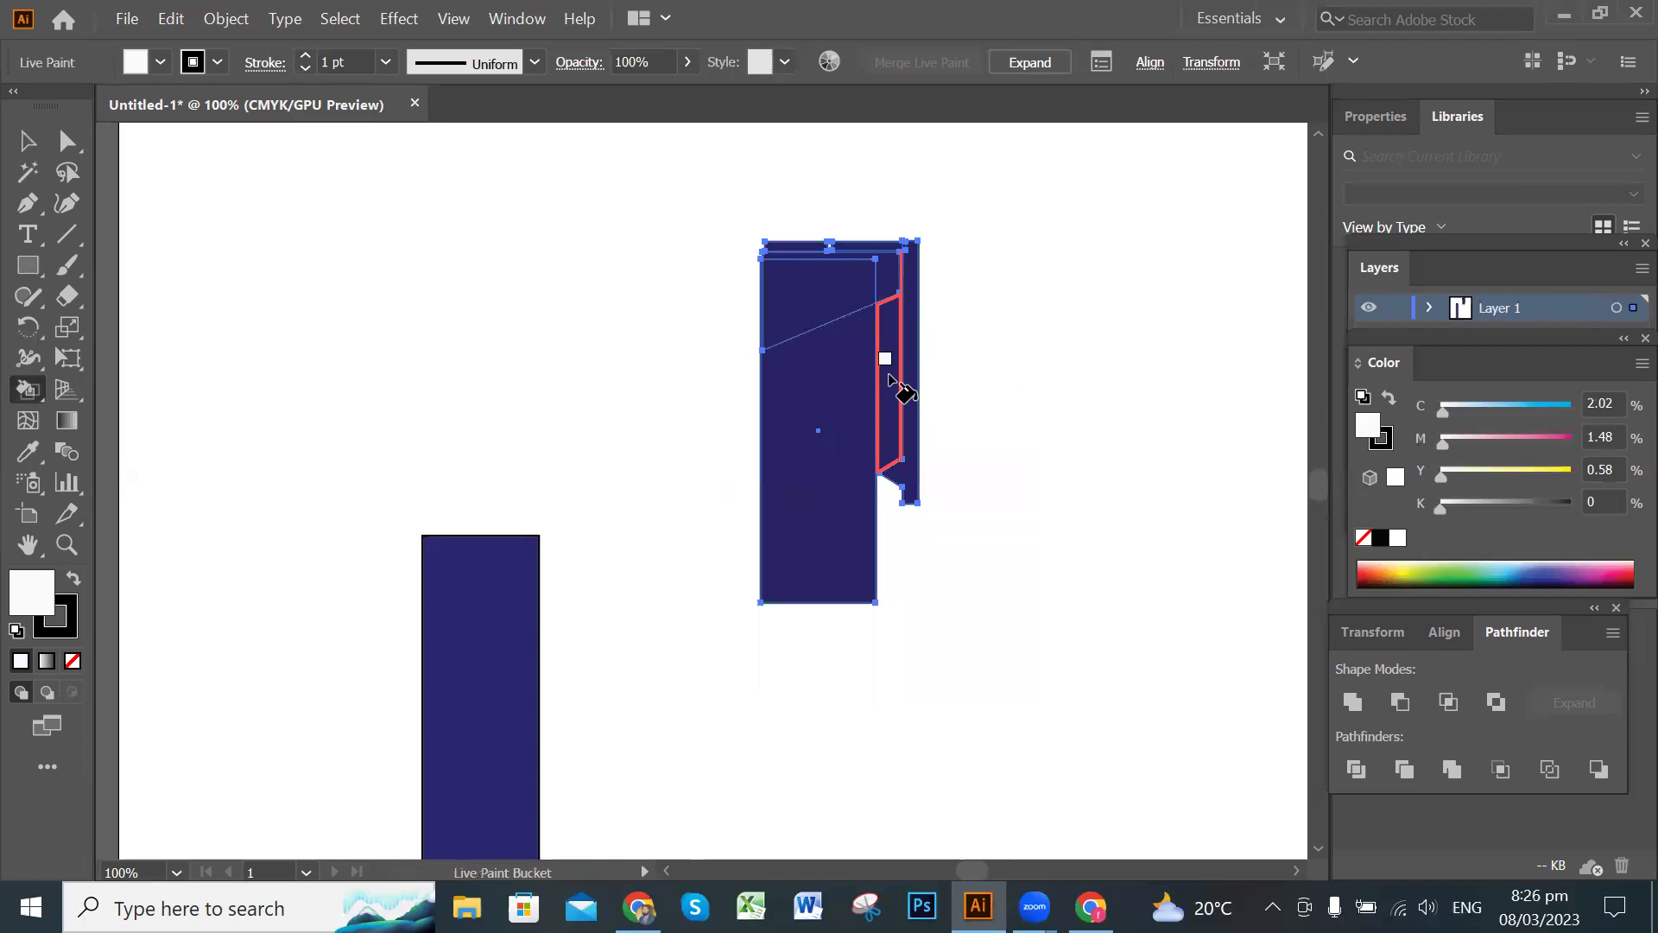
click(889, 377)
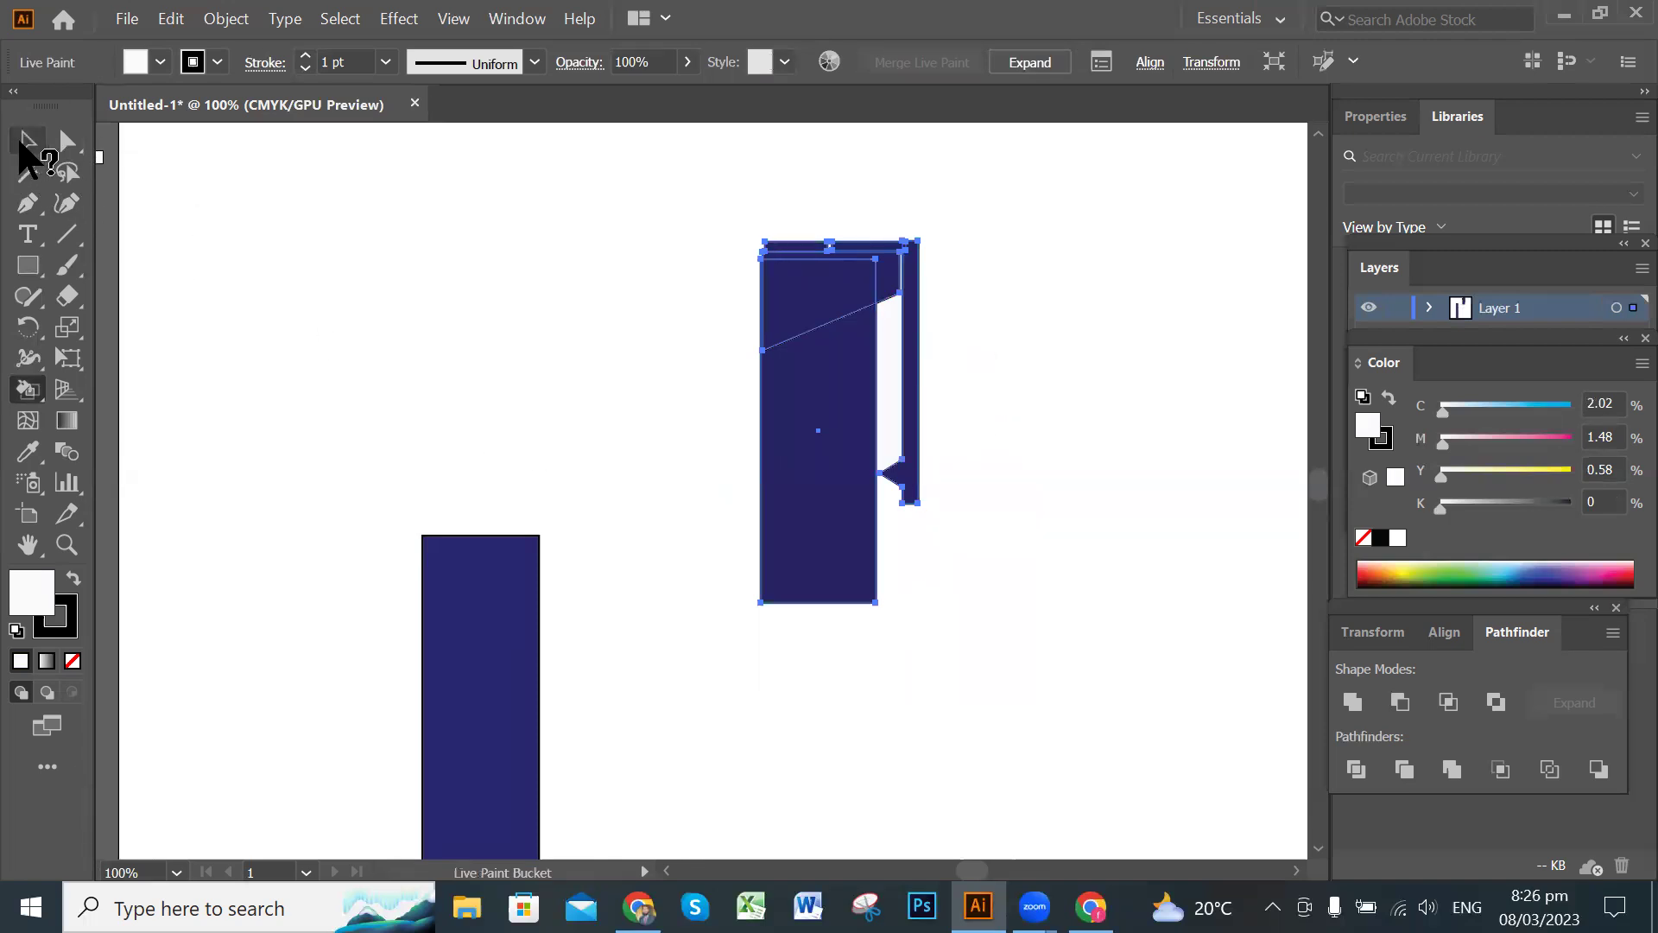
Move the cap group back onto the upper end of the pen body, aligned with its edges, and deselect it.
click(22, 143)
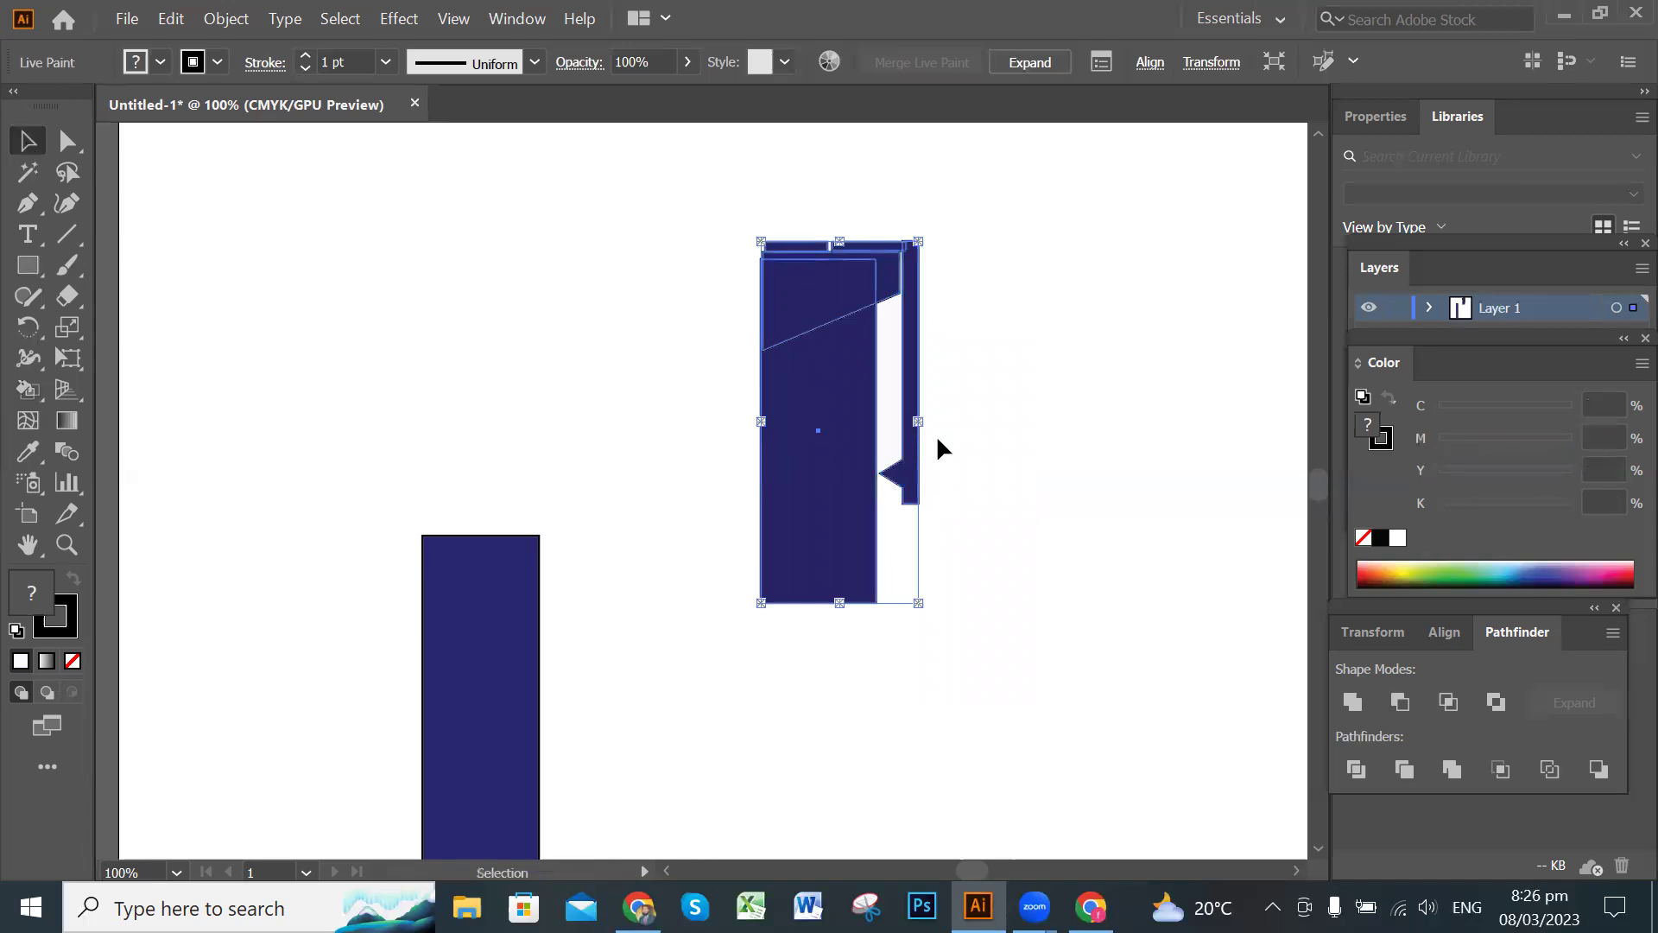
click(880, 486)
mouse_move(881, 477)
mouse_down()
mouse_move(502, 393)
mouse_move(525, 432)
mouse_move(532, 411)
mouse_up()
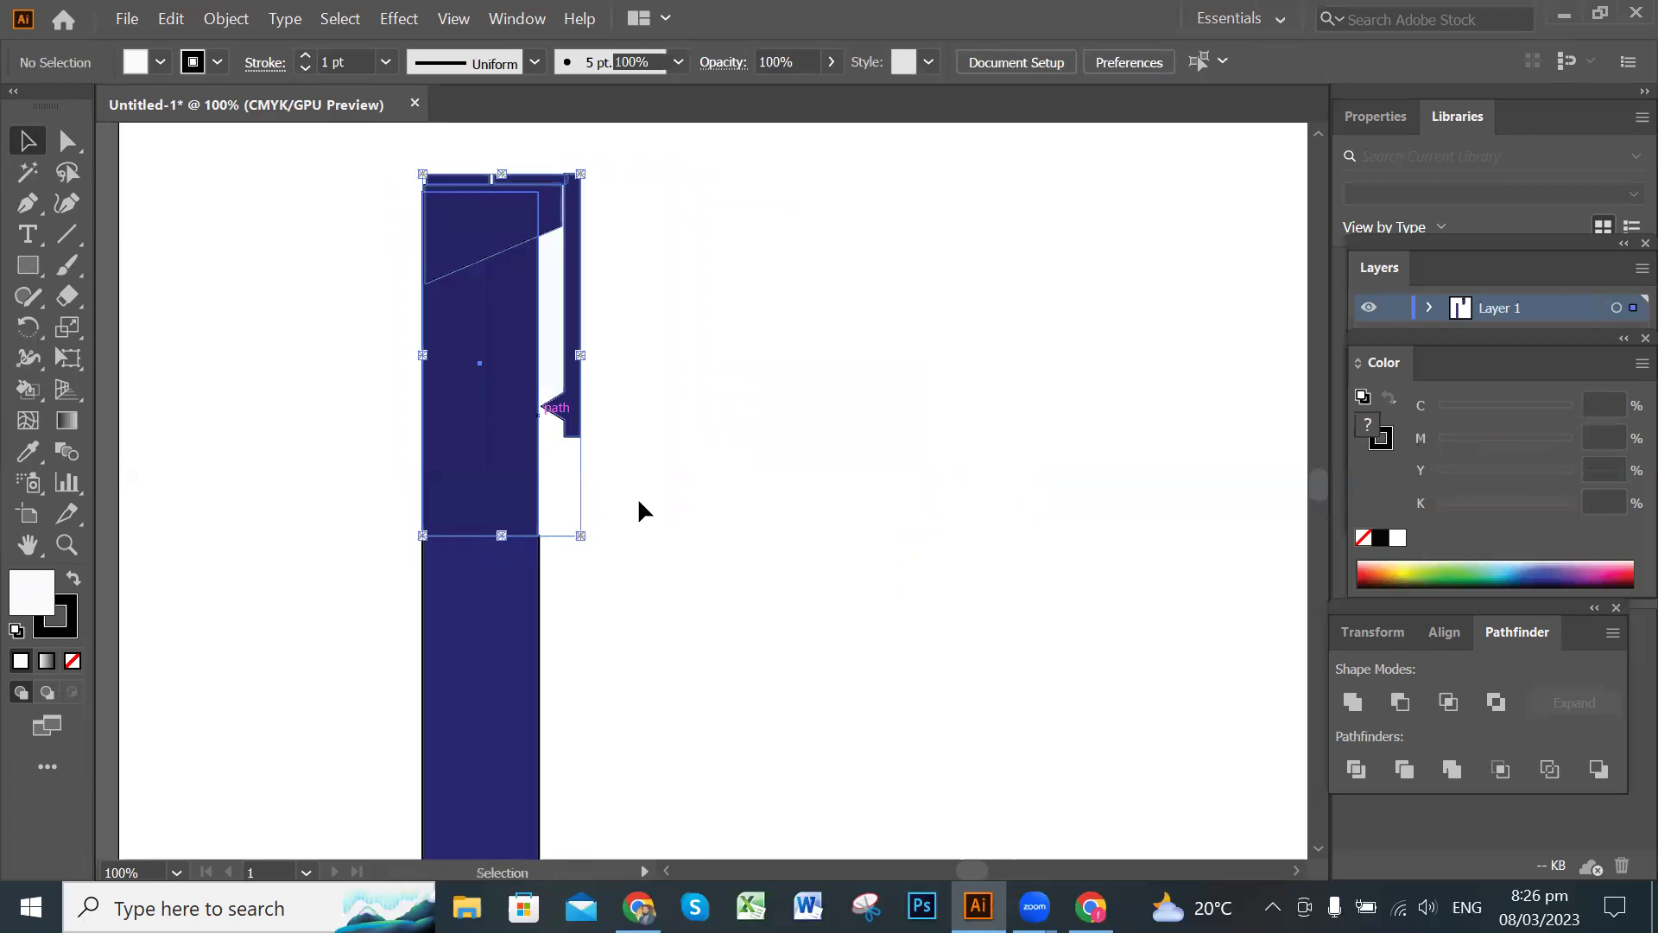
click(653, 510)
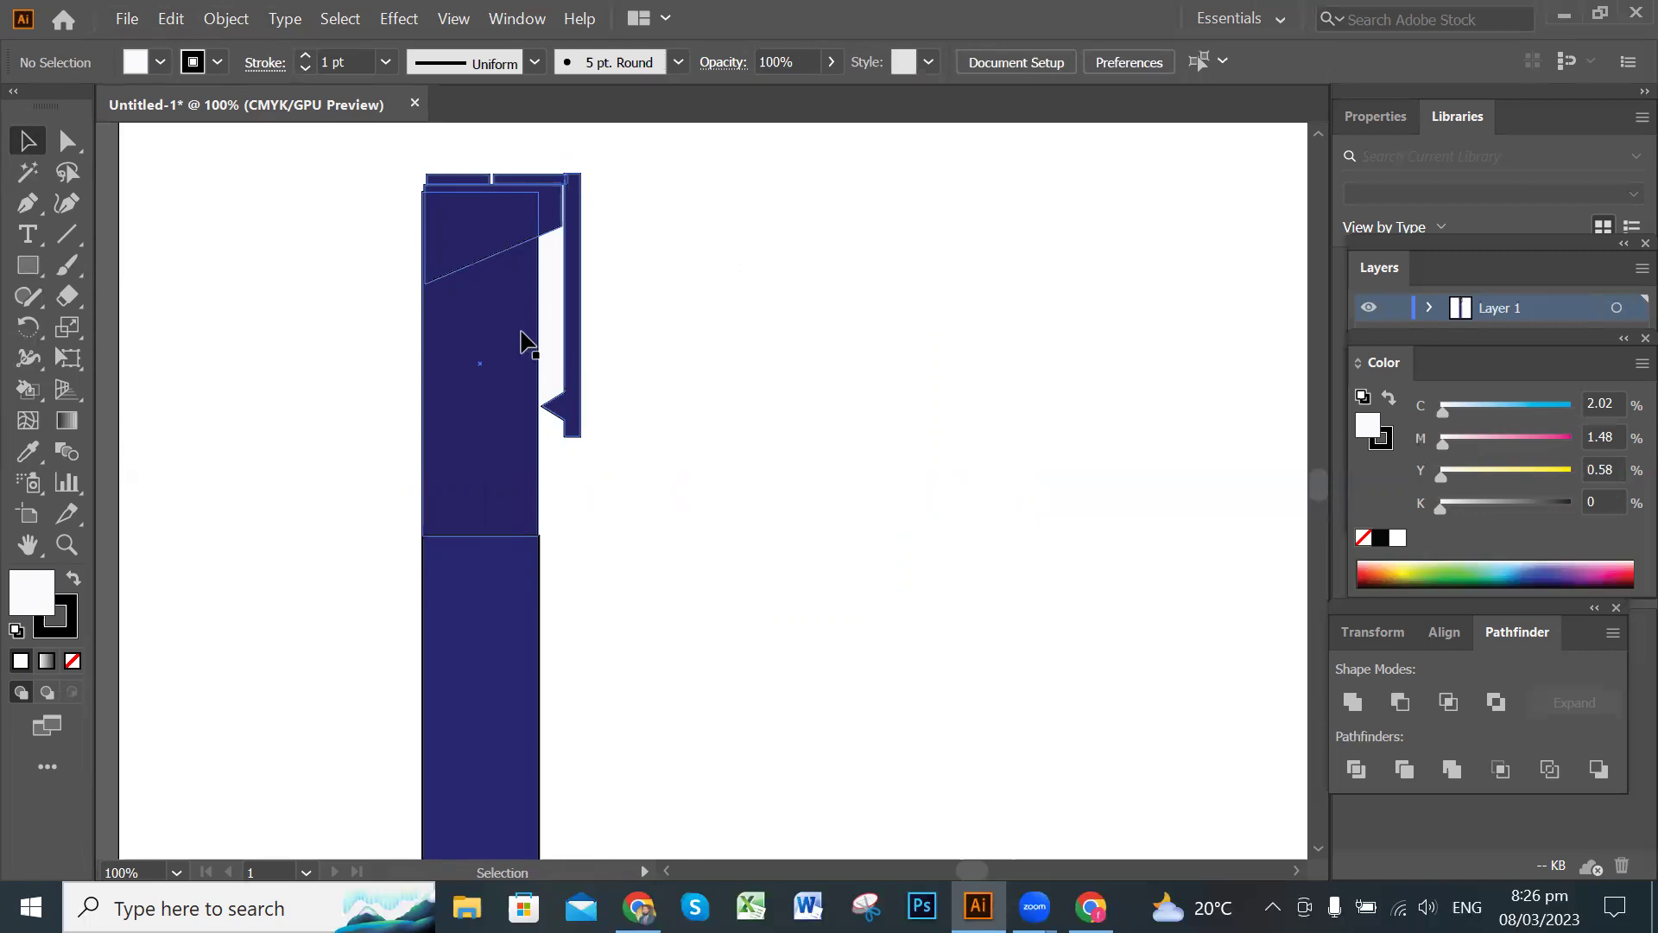
Activate the Rectangle tool and pick blue 1E1EBC as the fill colour.
scroll(748, 472, down, 1)
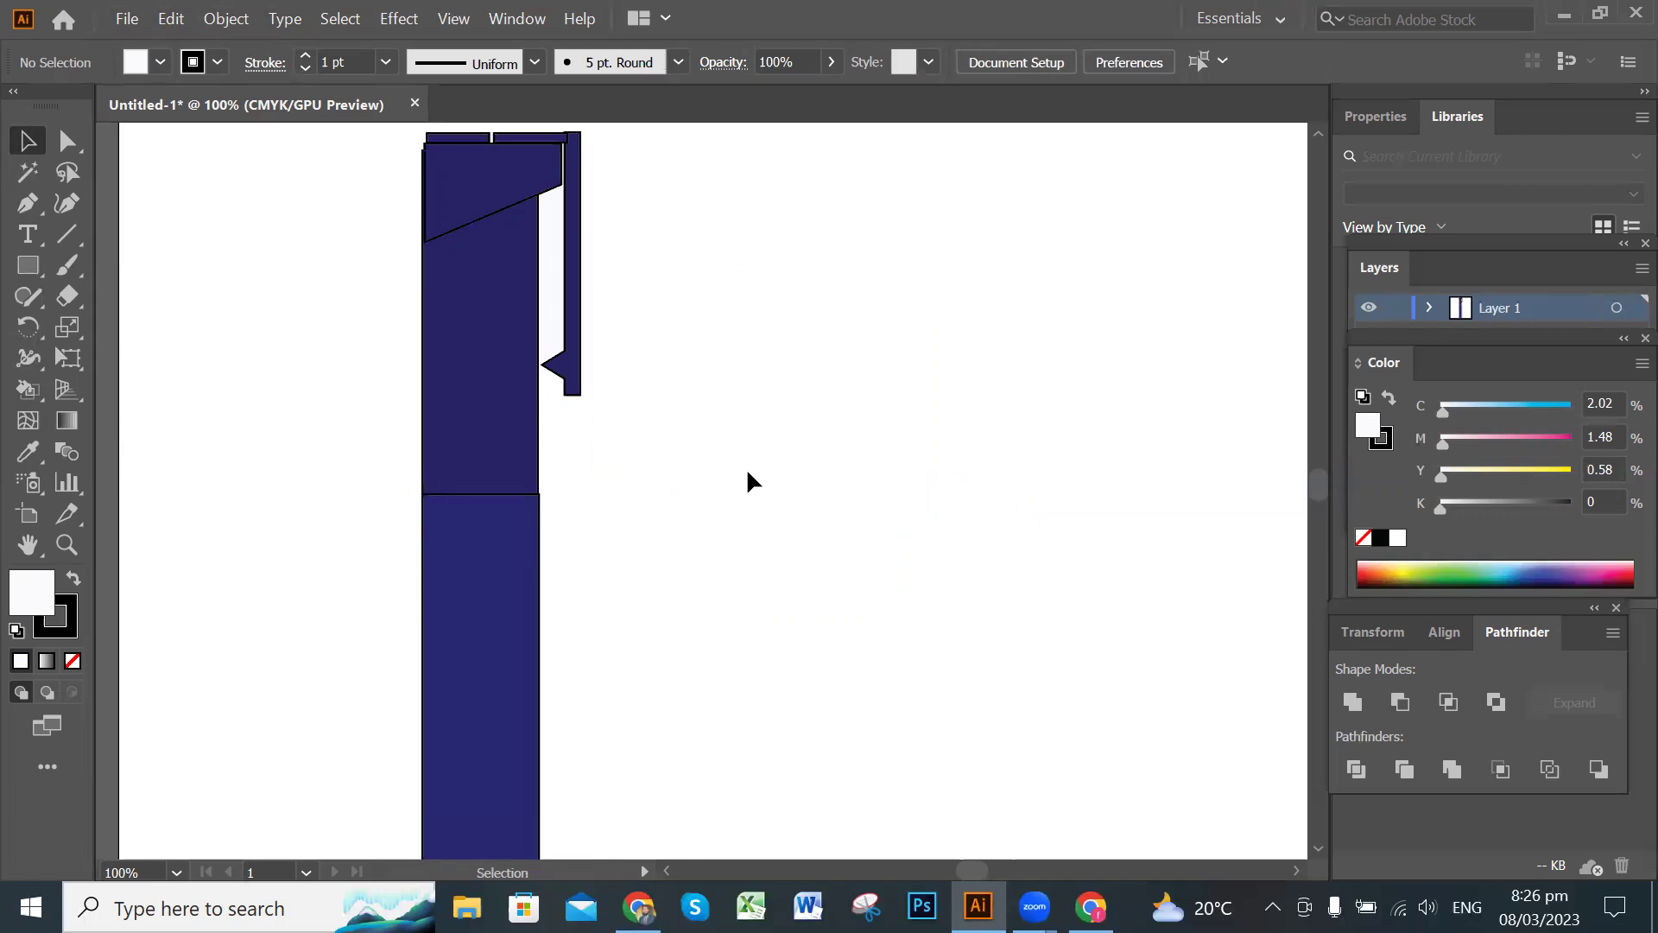
scroll(812, 490, down, 2)
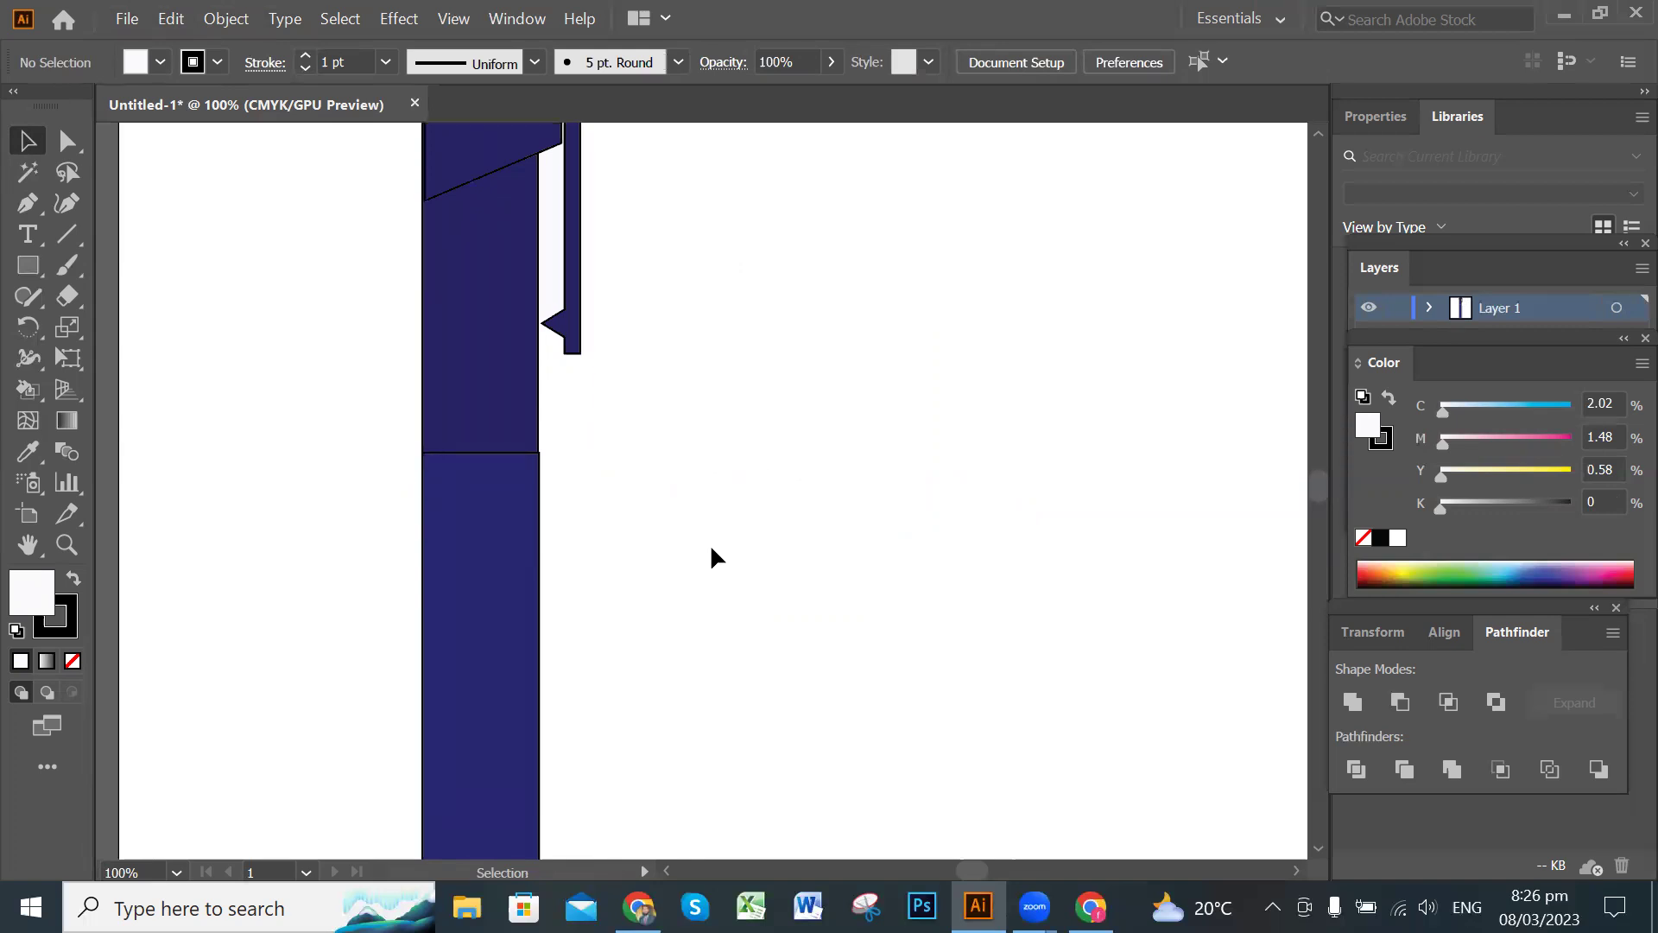
scroll(741, 519, down, 1)
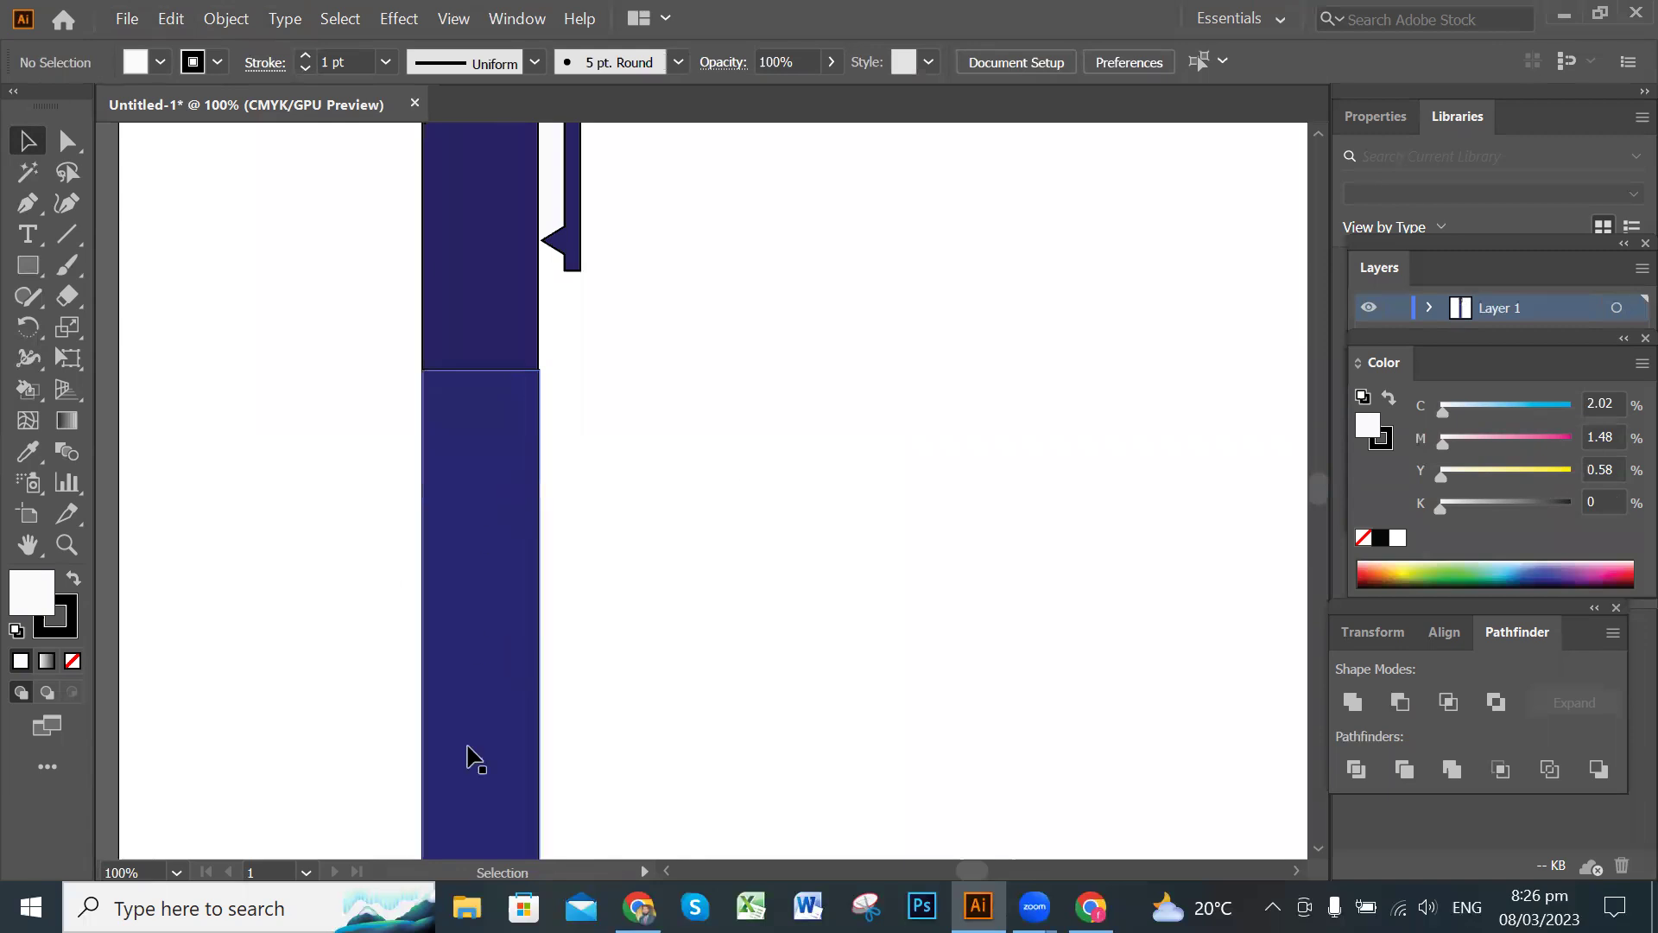
scroll(507, 540, down, 1)
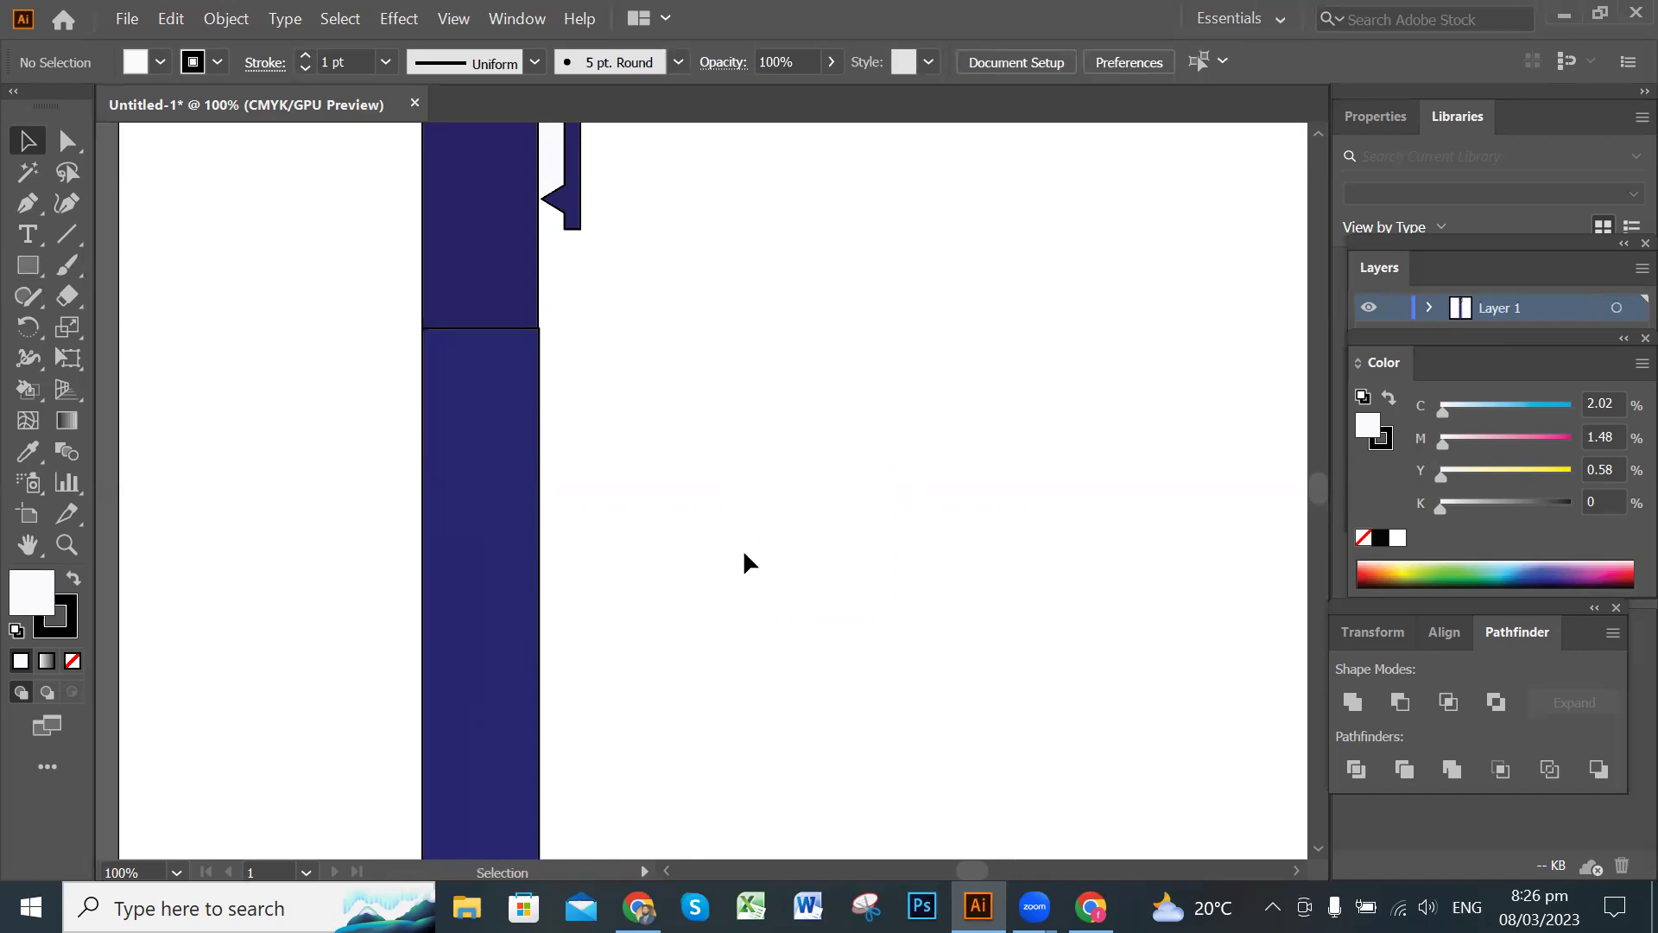
key(space)
drag(784, 478, 546, 513)
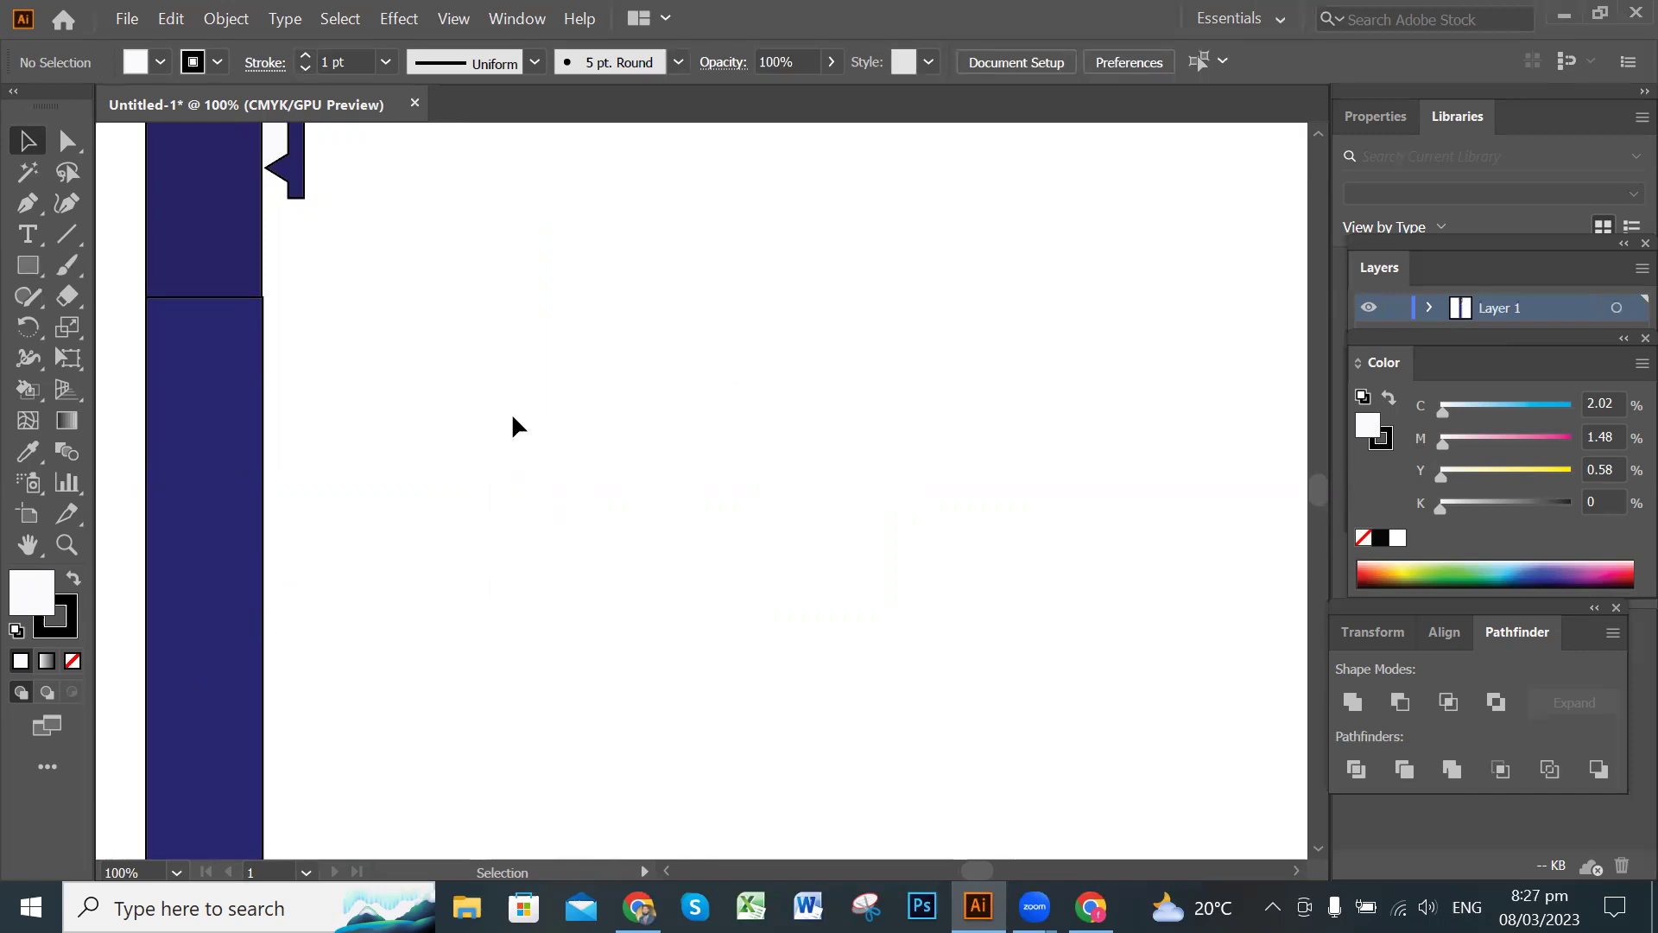
click(28, 265)
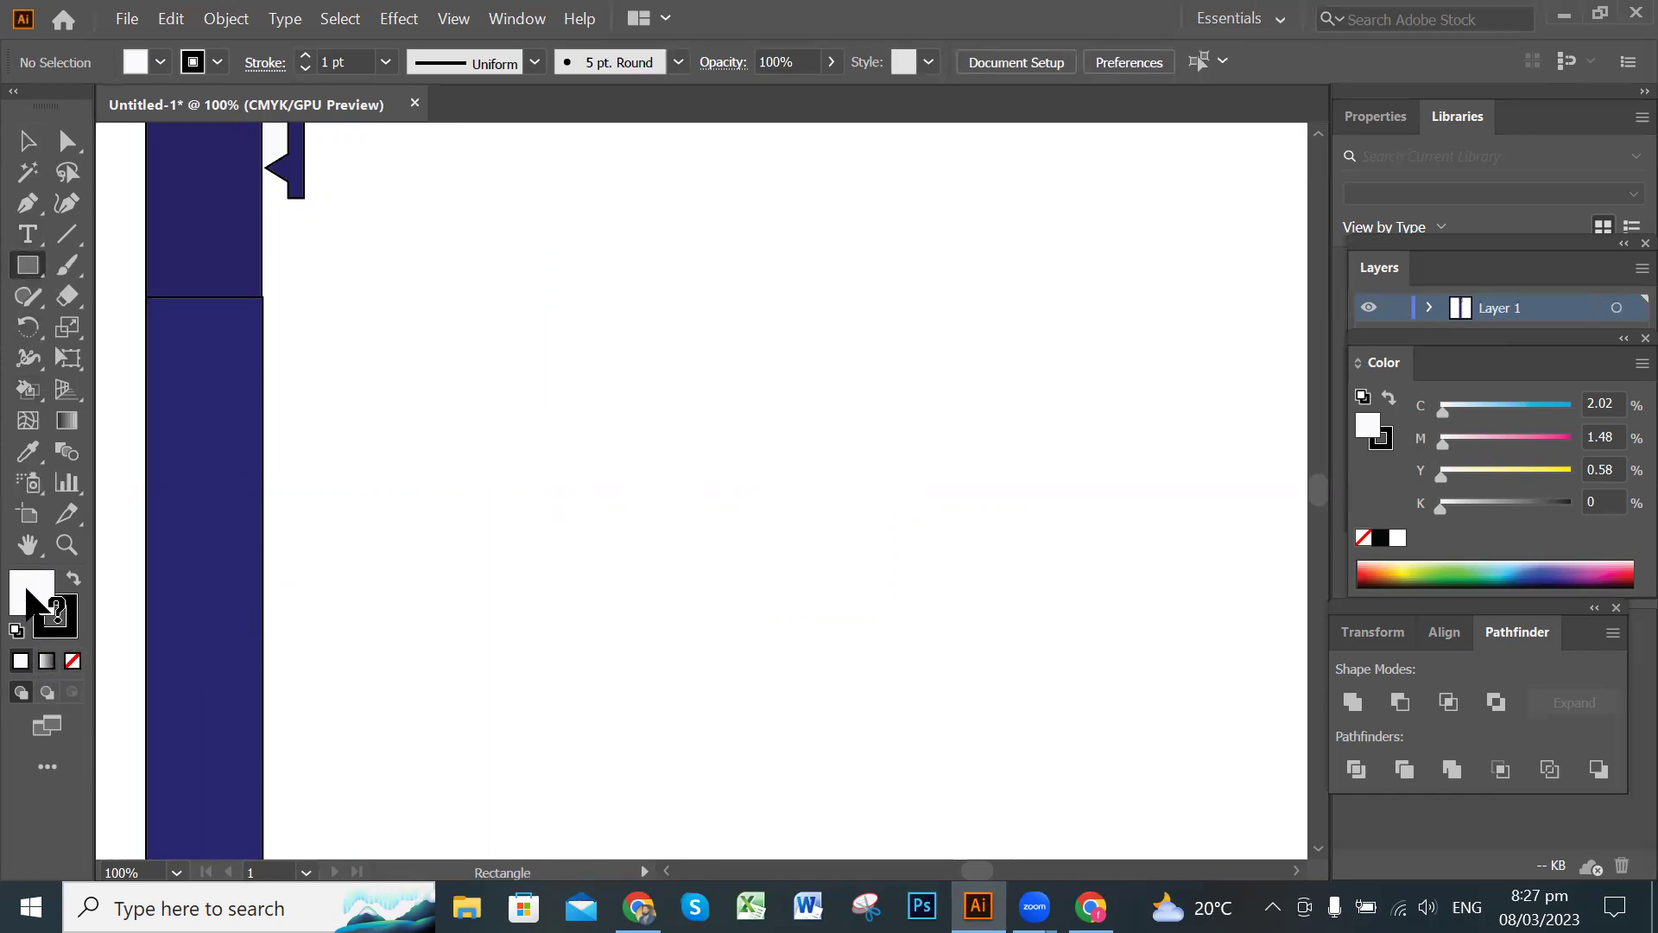
double_click(26, 591)
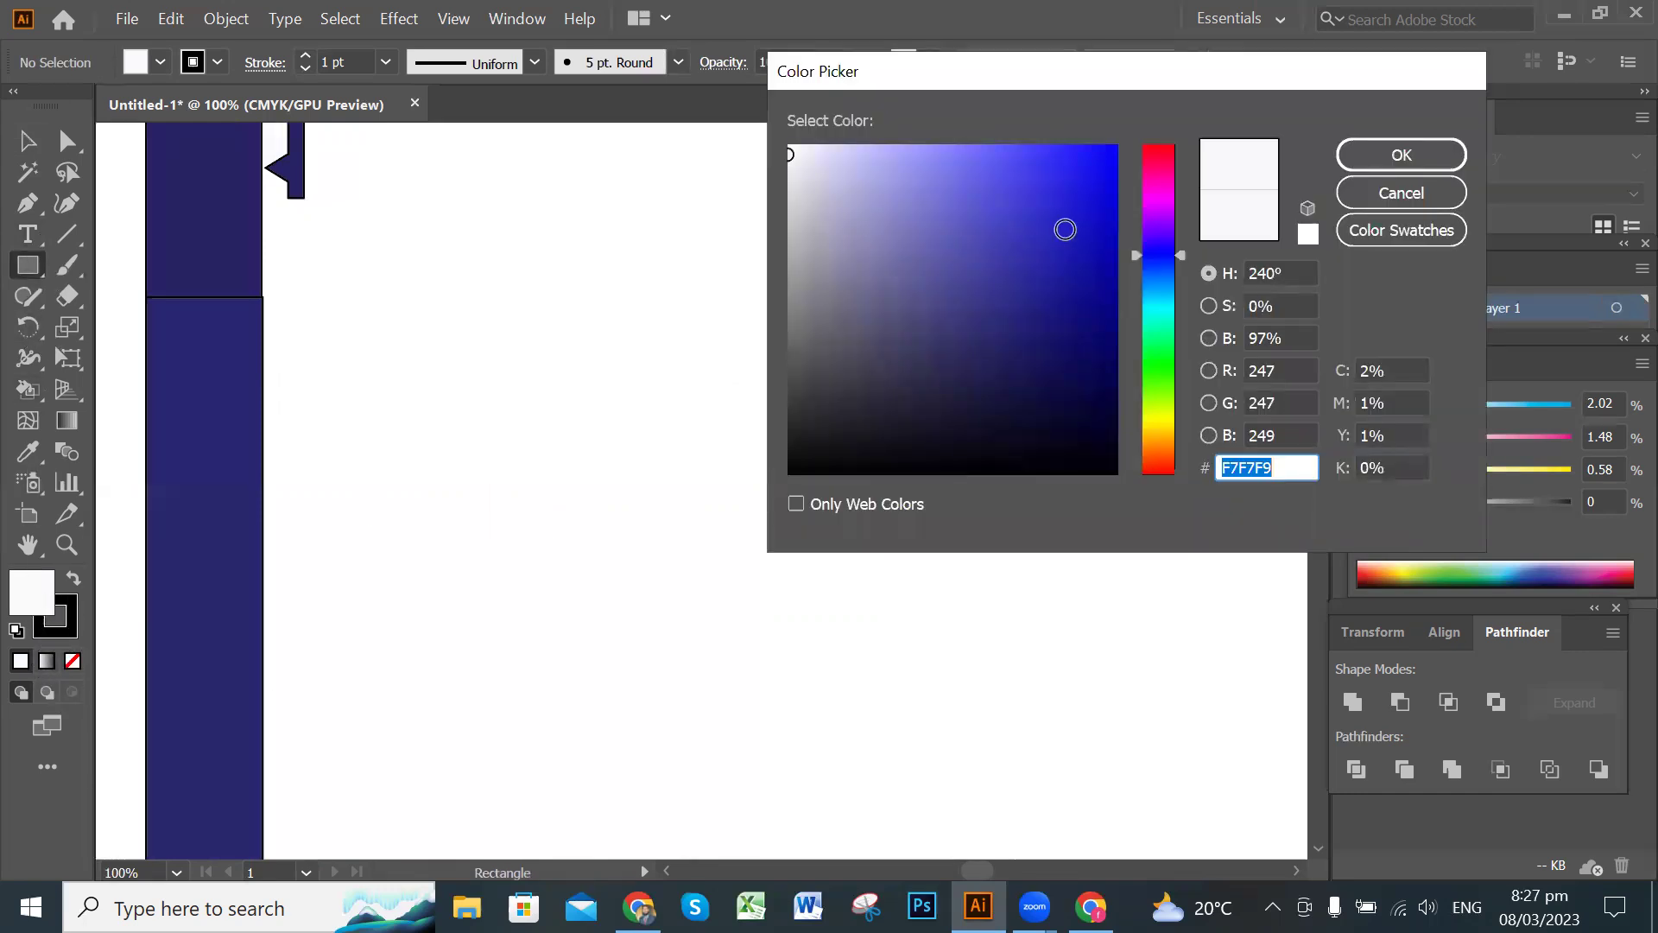
click(1065, 228)
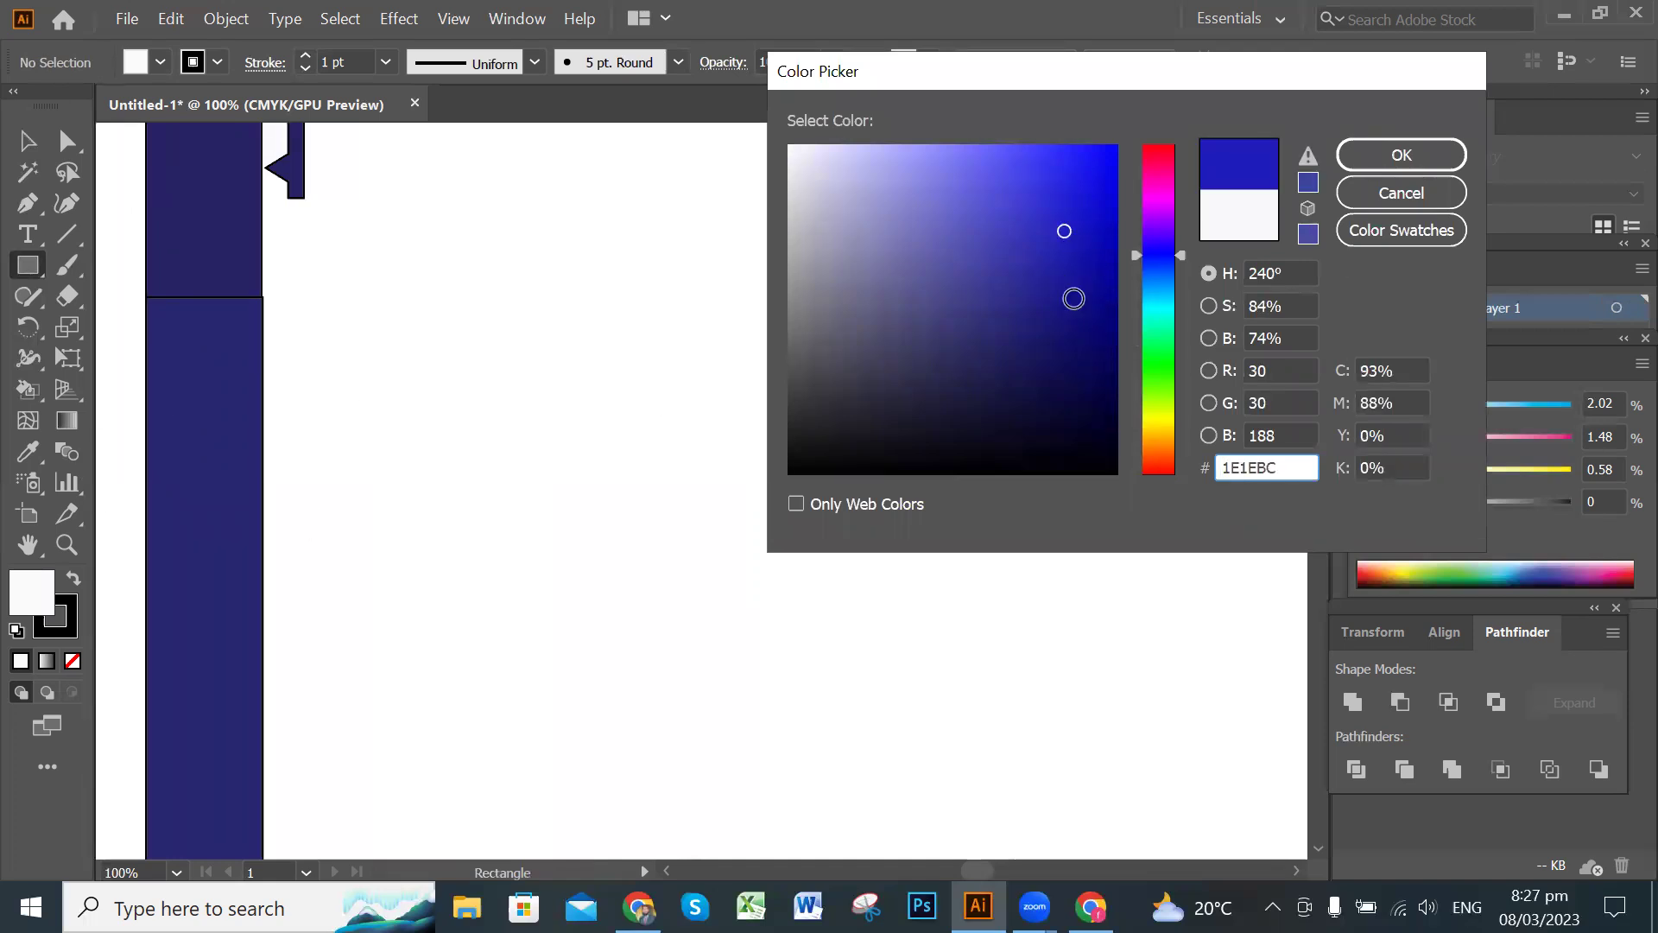
Set the fill to dark blue 0D0D84 and draw a wide rectangle on the blank area beside the tall blue bars.
click(1084, 303)
click(1421, 152)
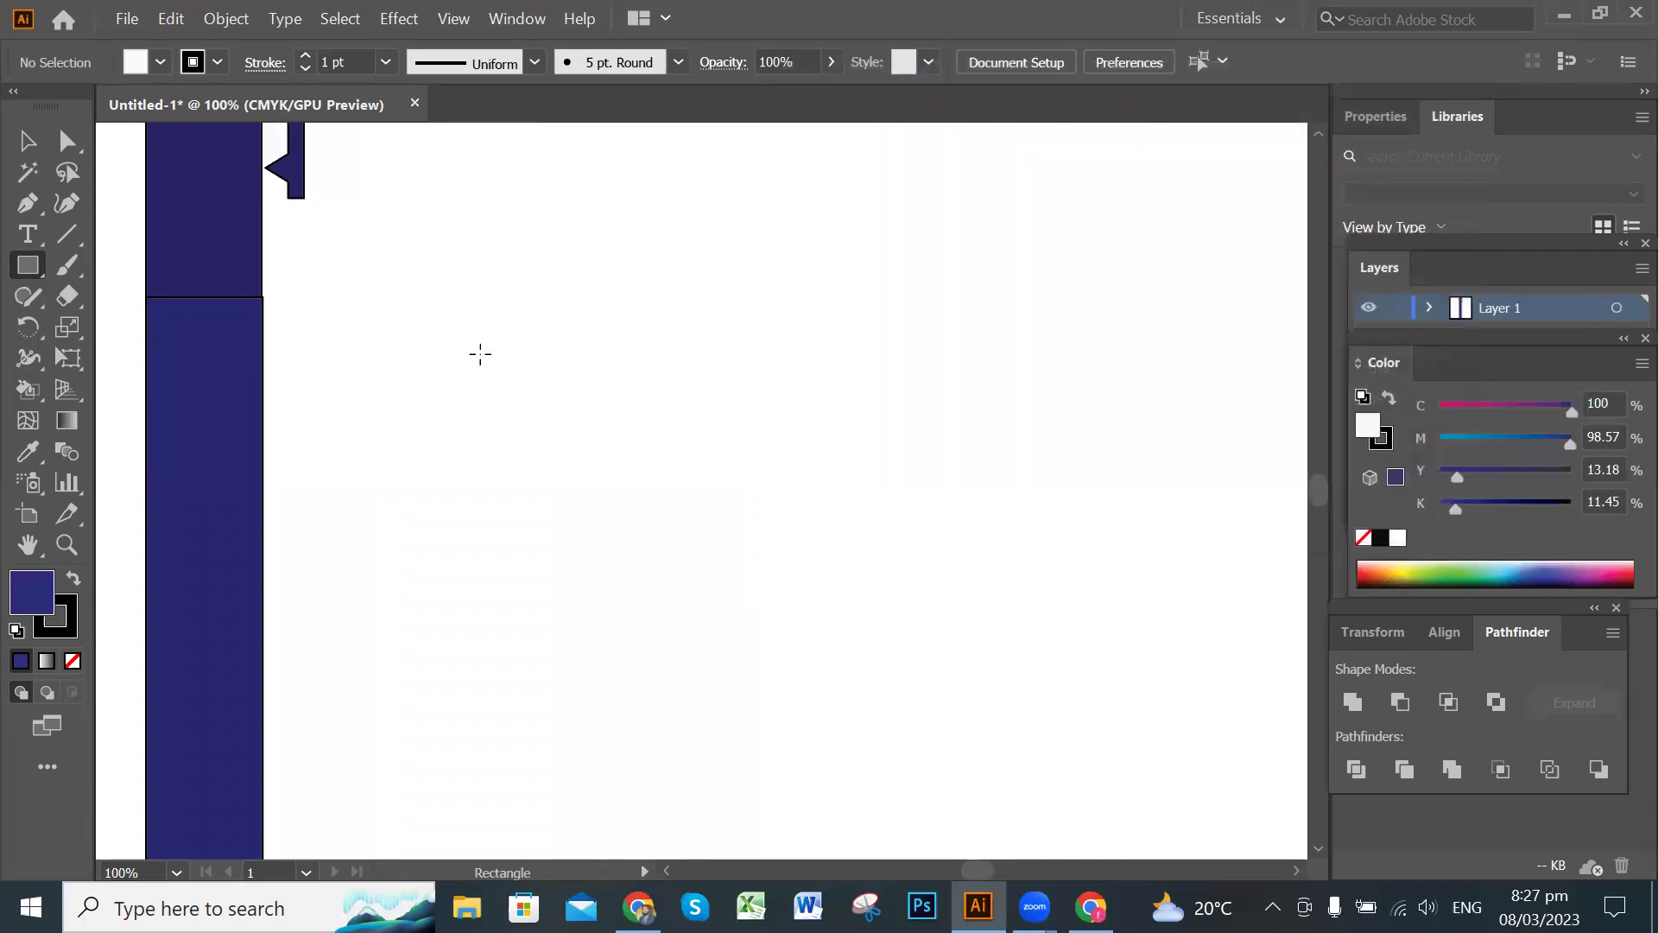
drag(483, 326, 1167, 656)
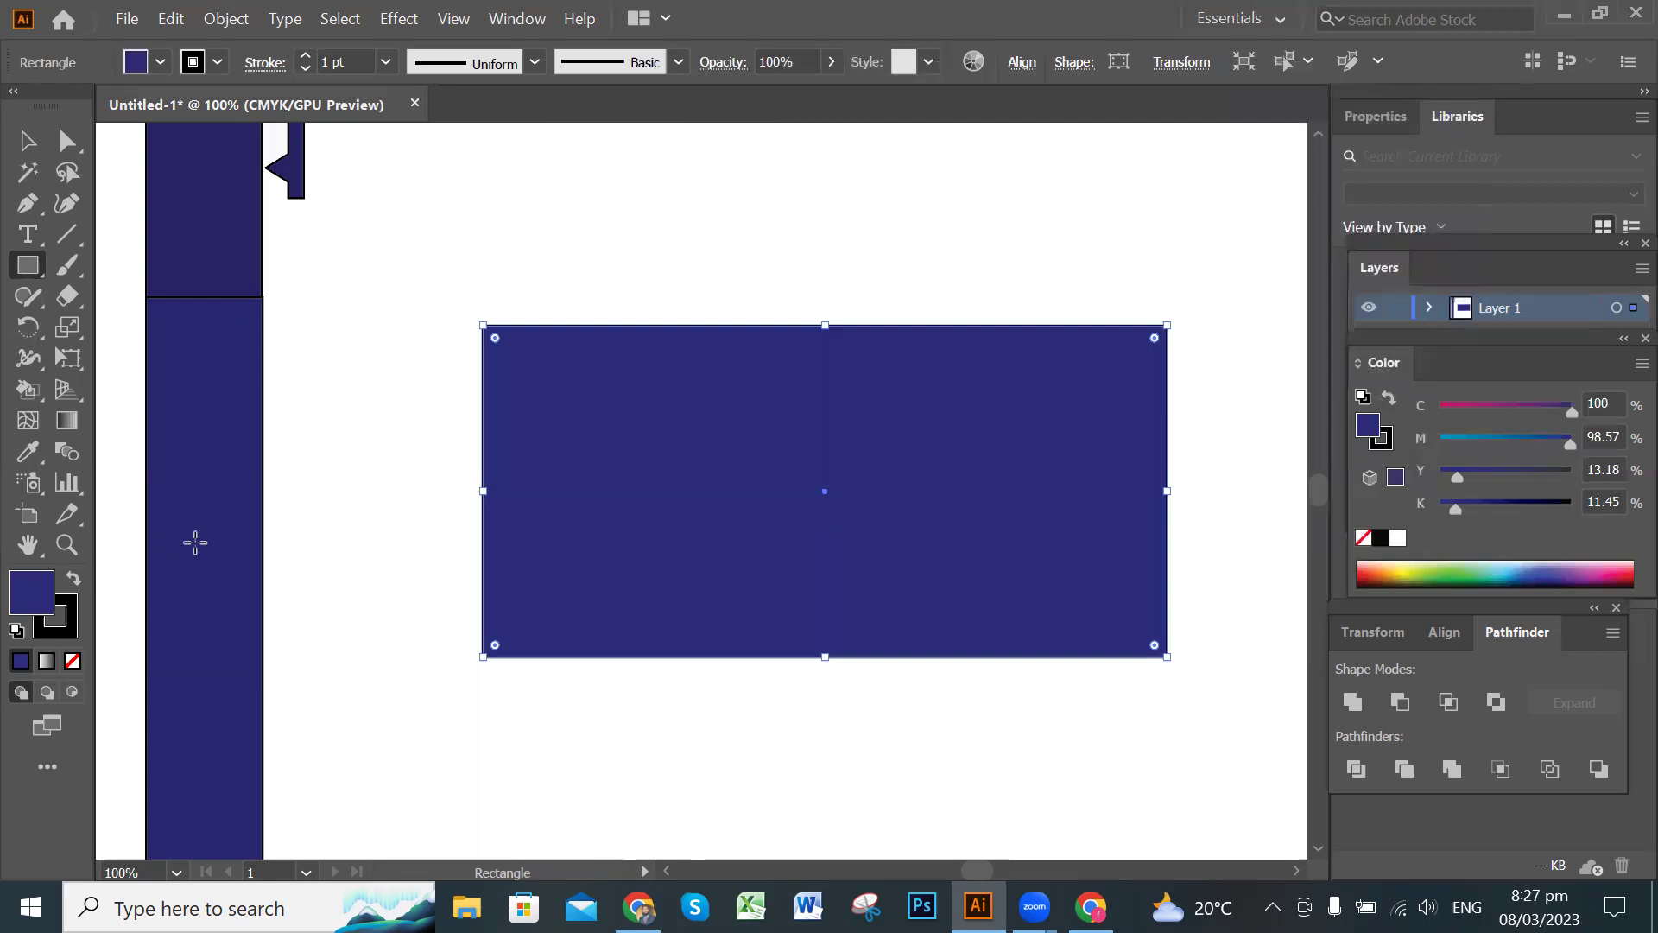
Draw a small closed horn shape with curved sides, a pointed tip and a flat base inside the rectangle with the Pen tool.
click(26, 204)
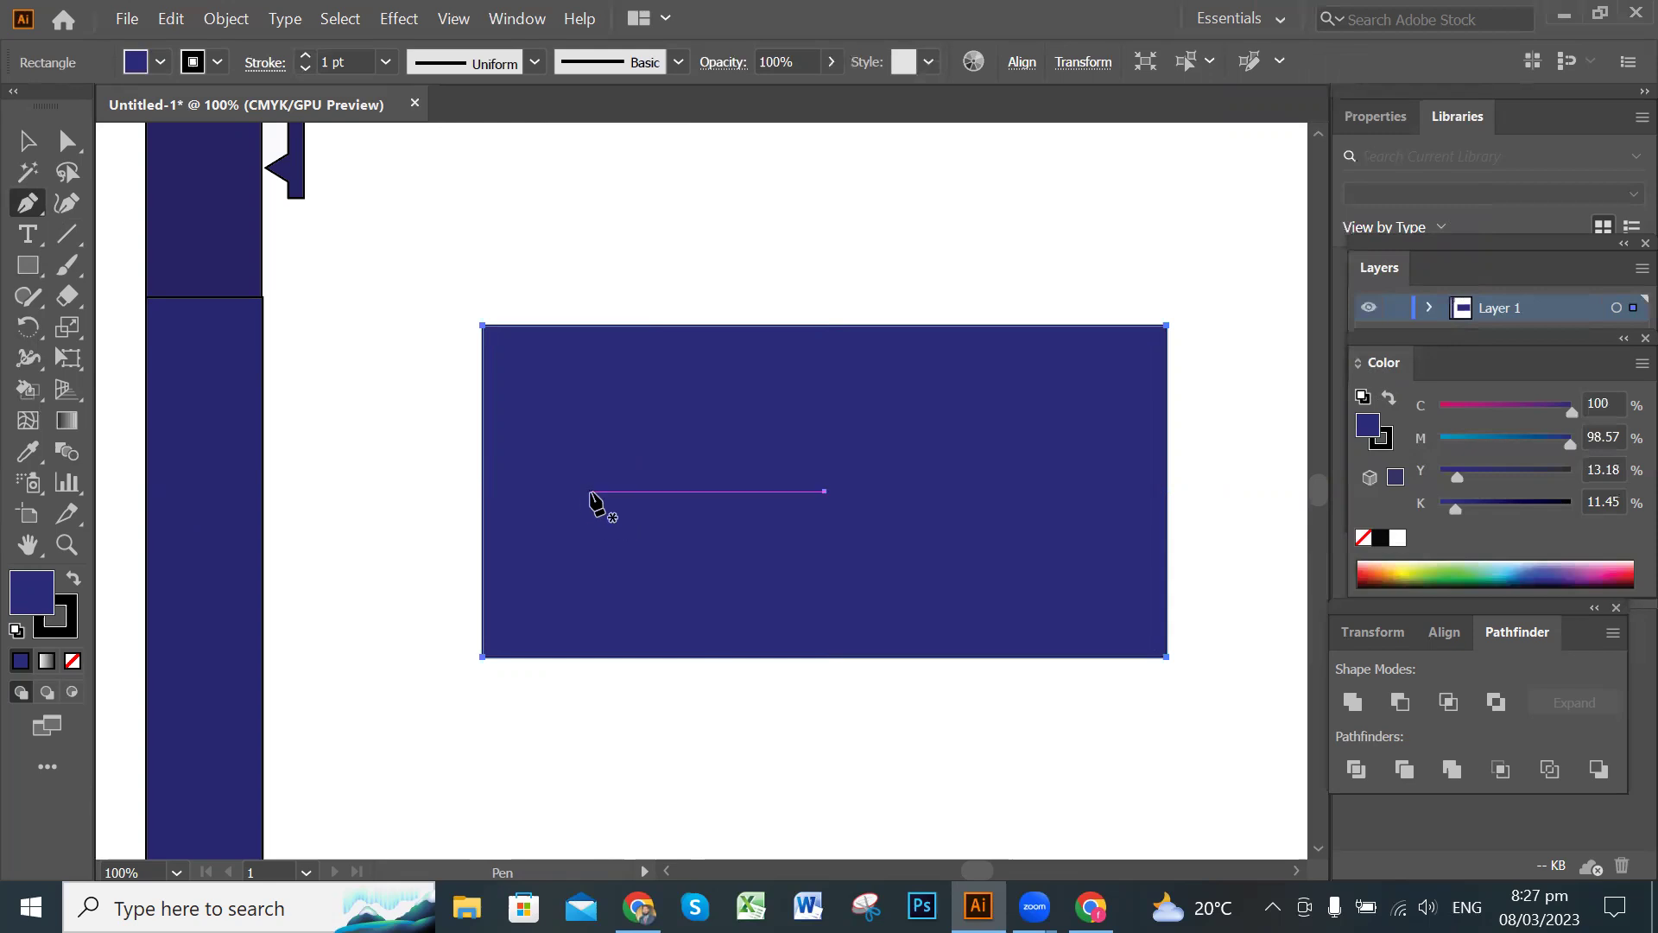
key(ctrl+shift+a)
click(570, 531)
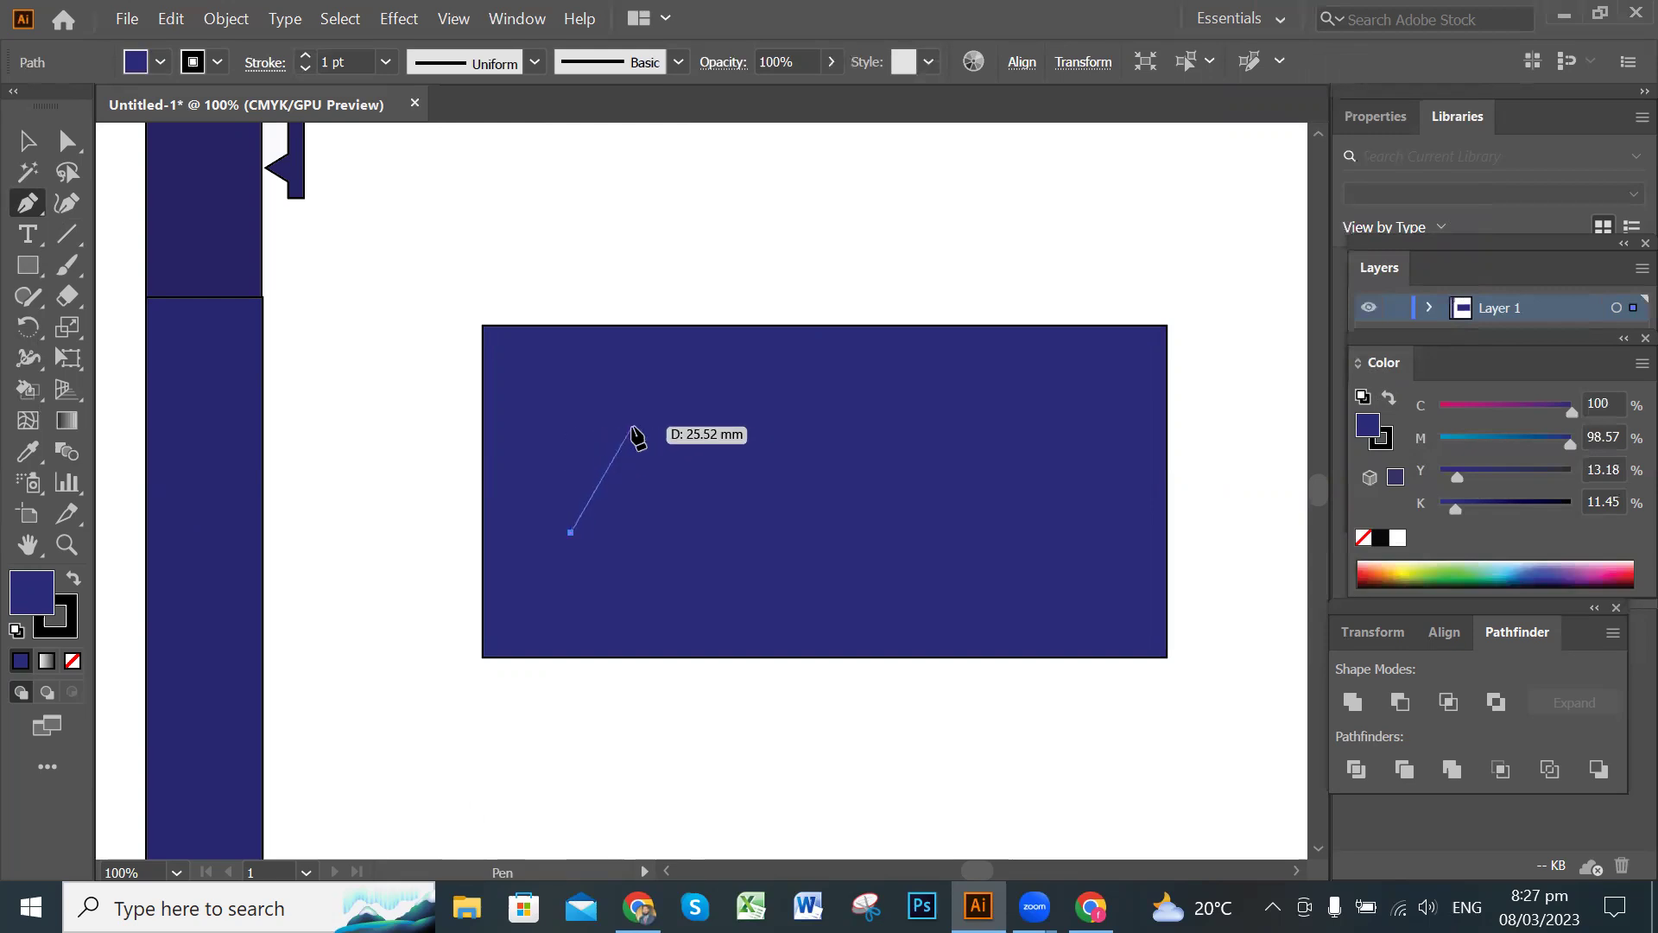
drag(638, 429, 688, 398)
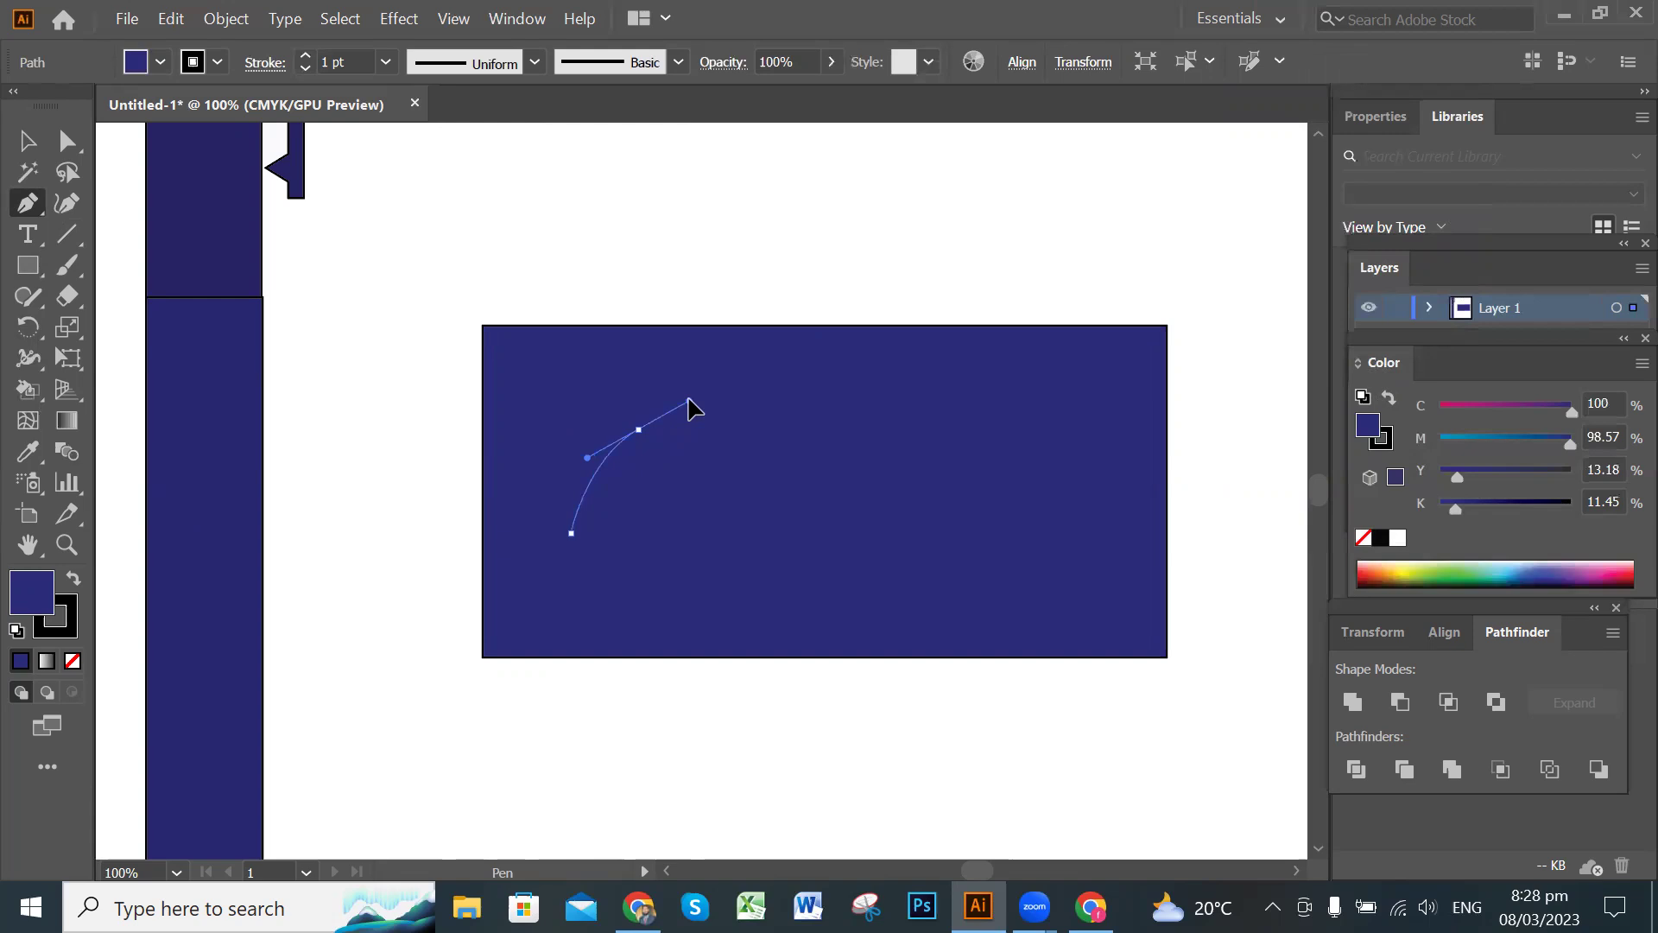
drag(689, 406, 695, 418)
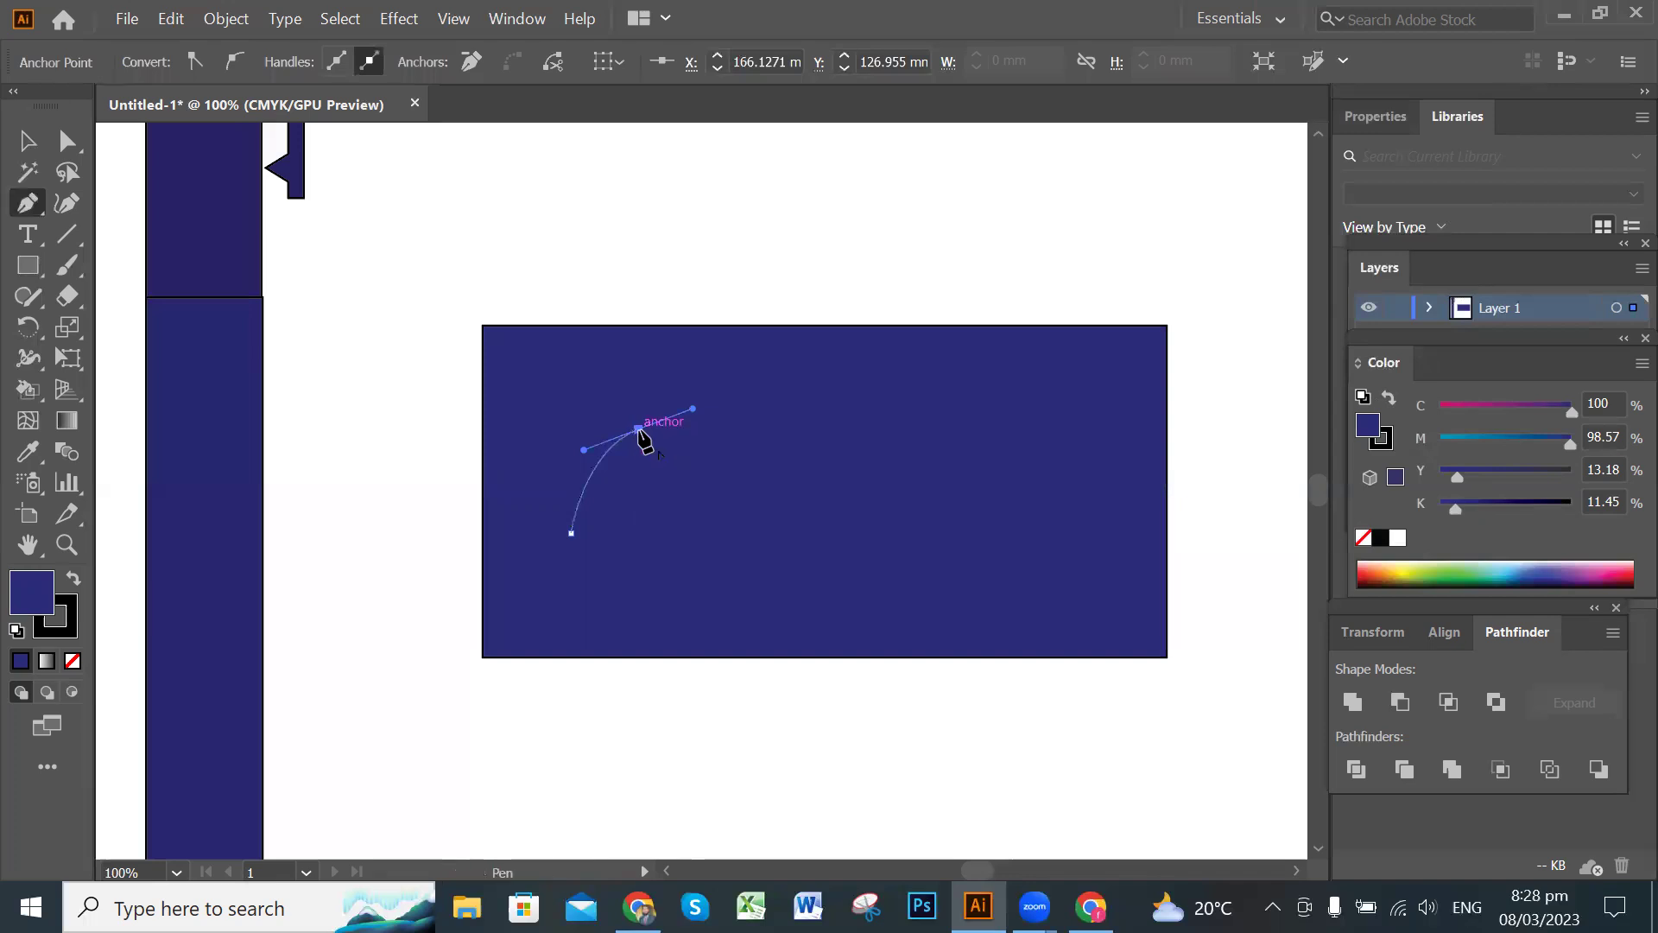
click(639, 430)
drag(639, 429, 608, 533)
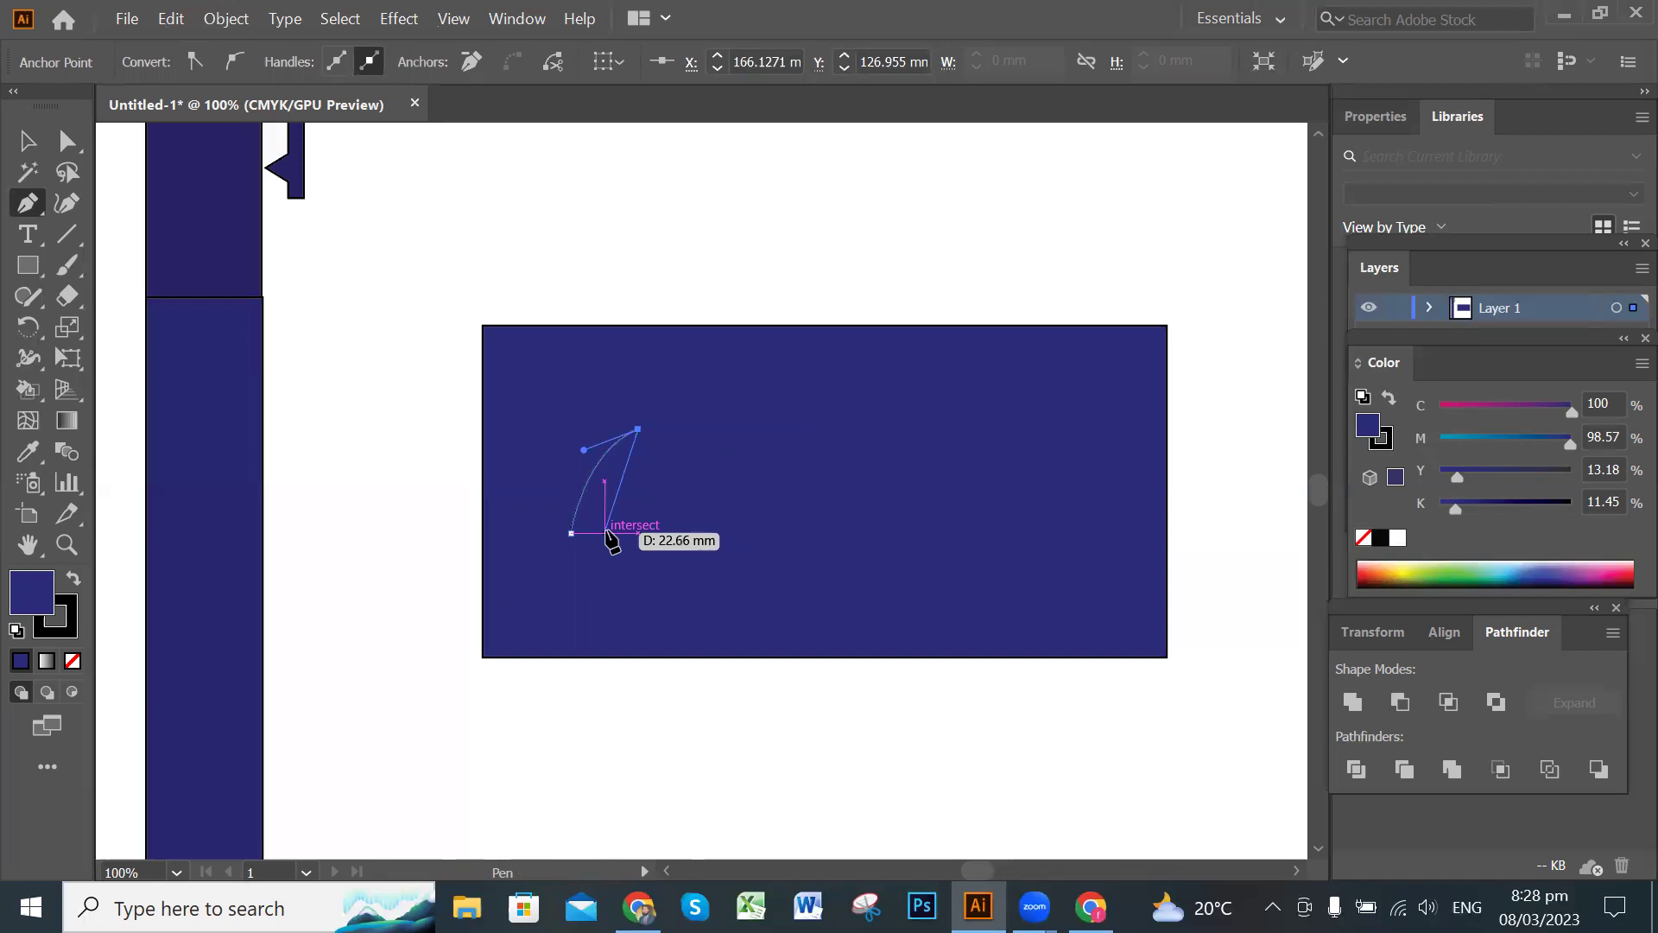
click(605, 533)
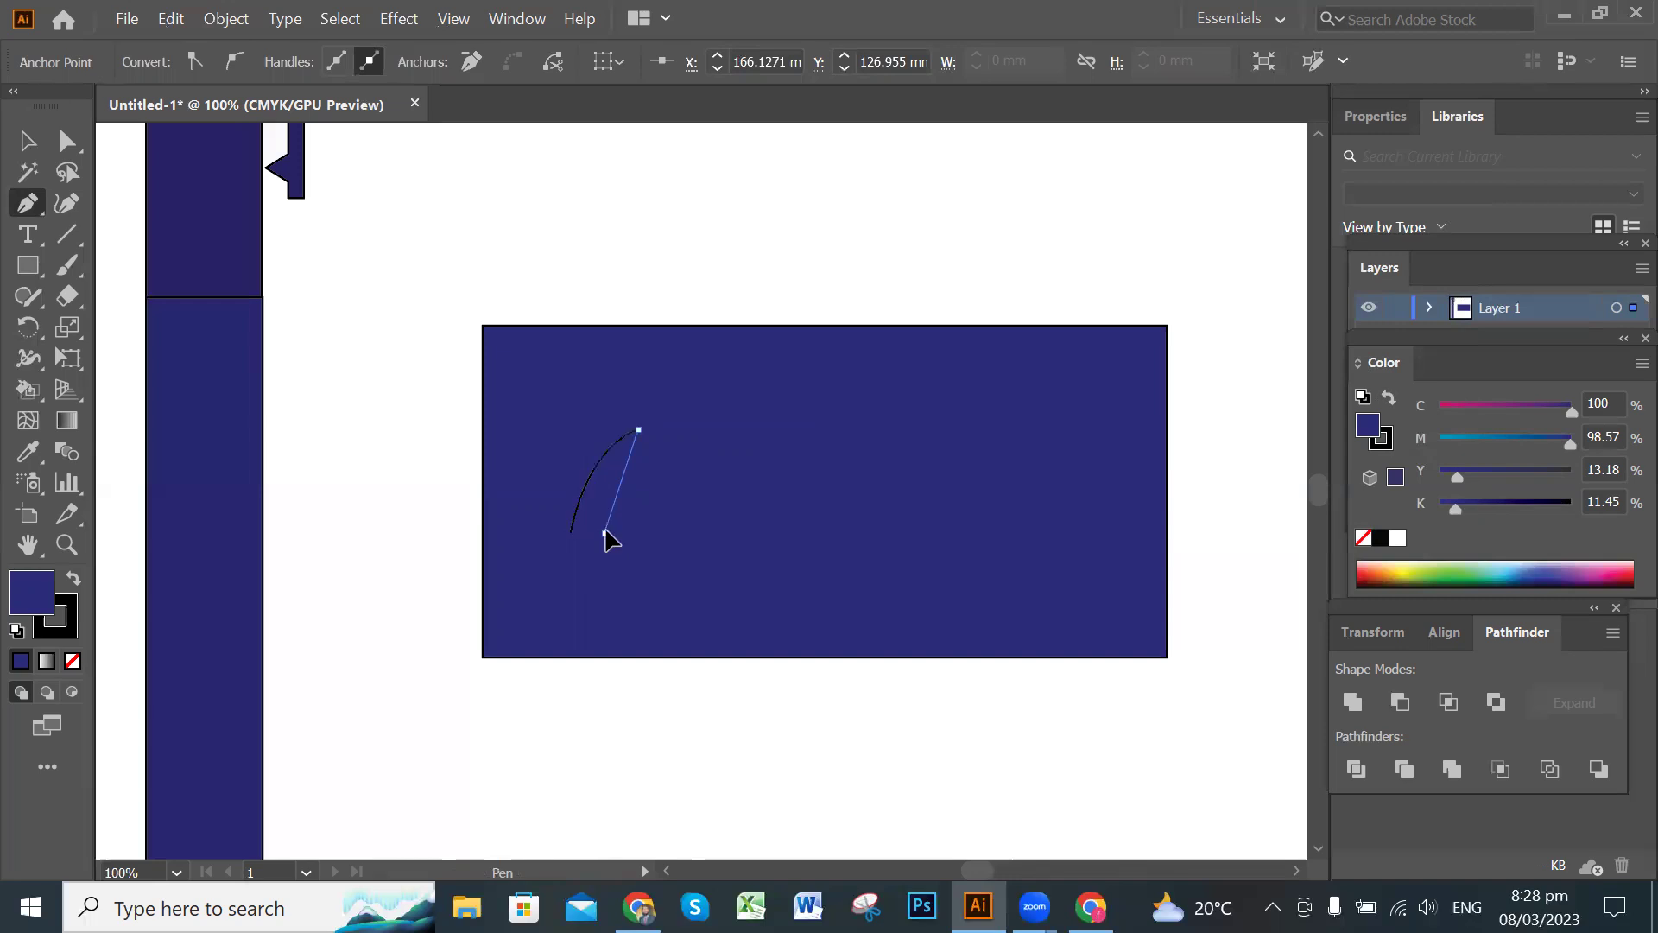
drag(612, 534, 570, 535)
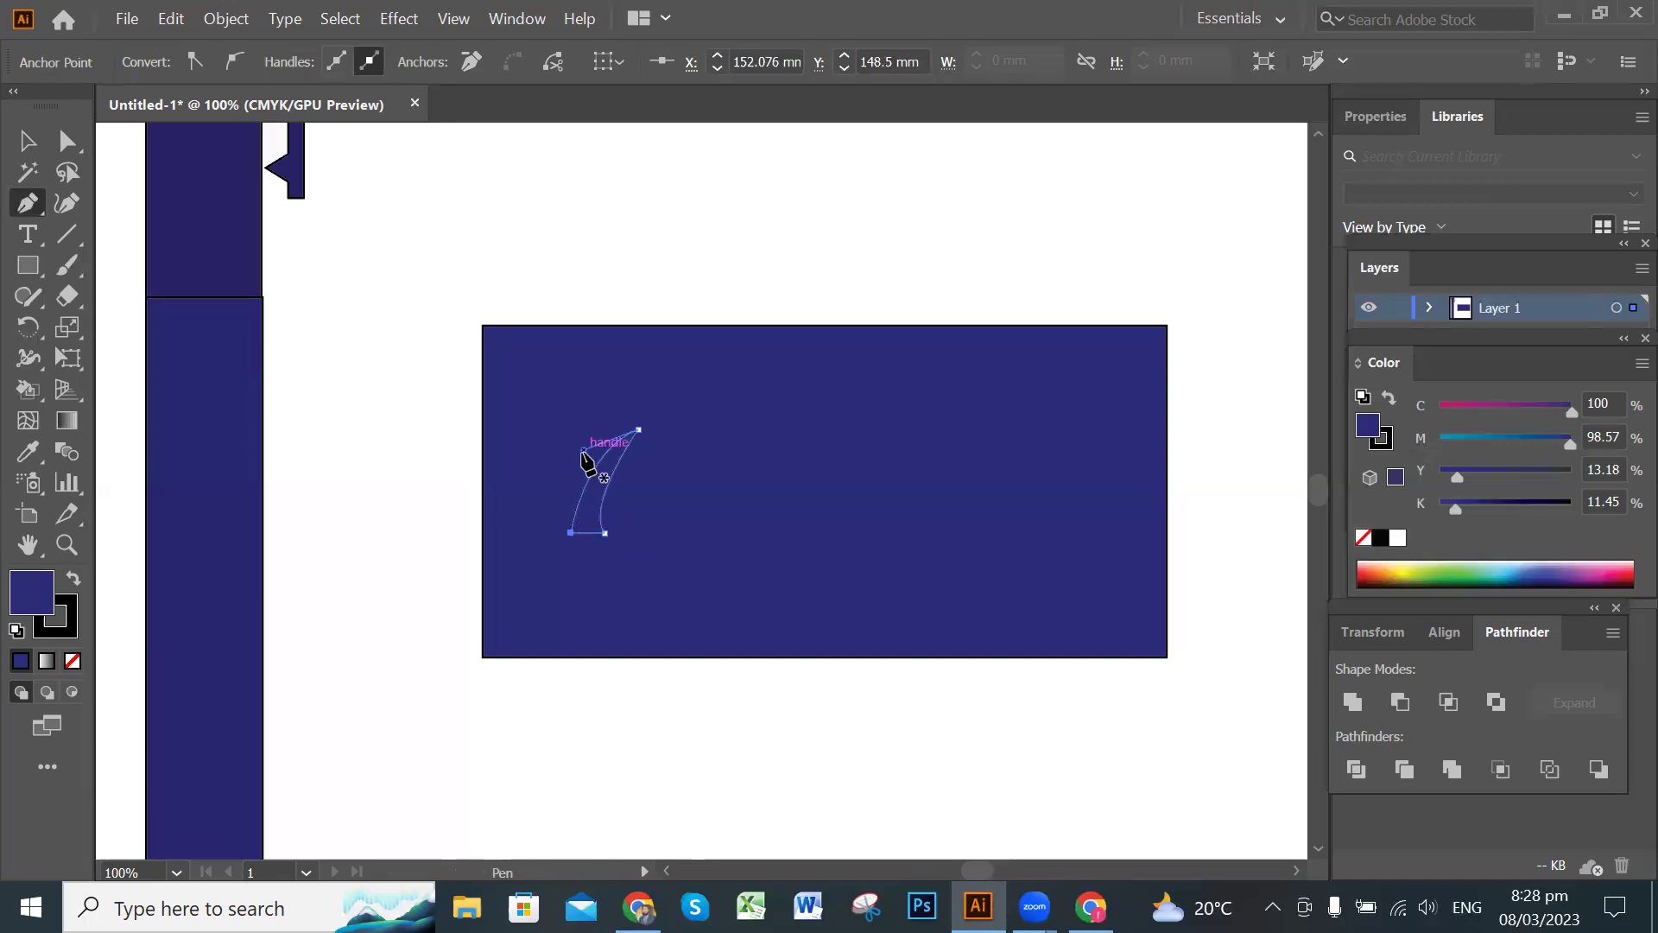
key(ctrl+shift+a)
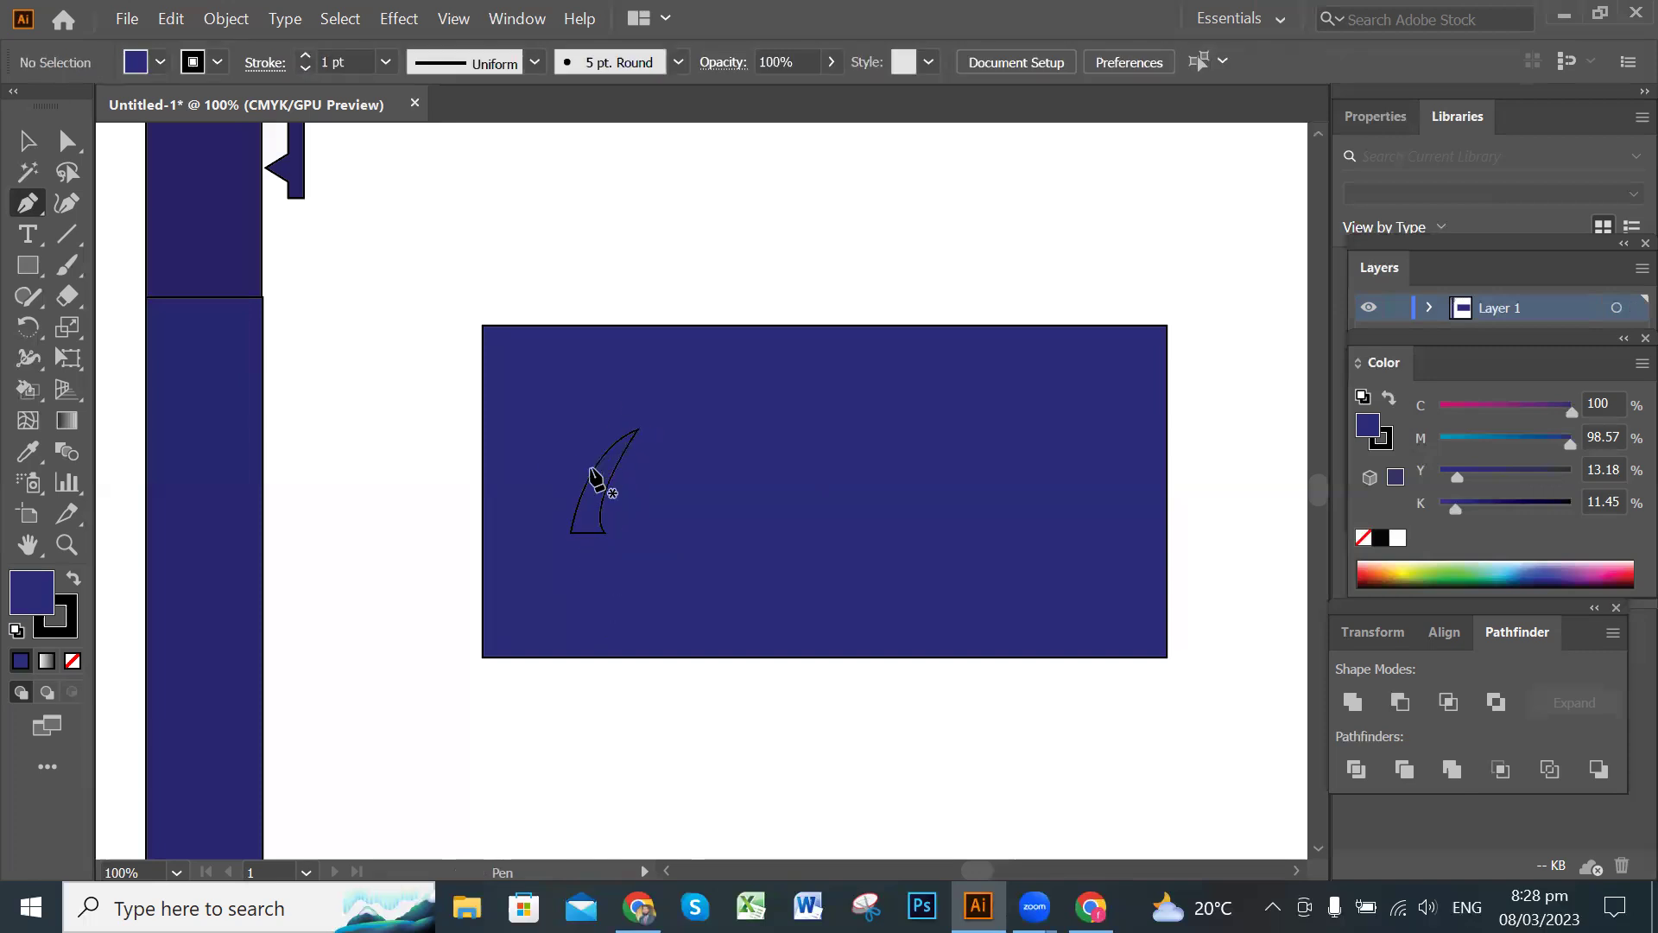
Fill the horn shape with near-white F4F4F9 and deselect it.
click(27, 141)
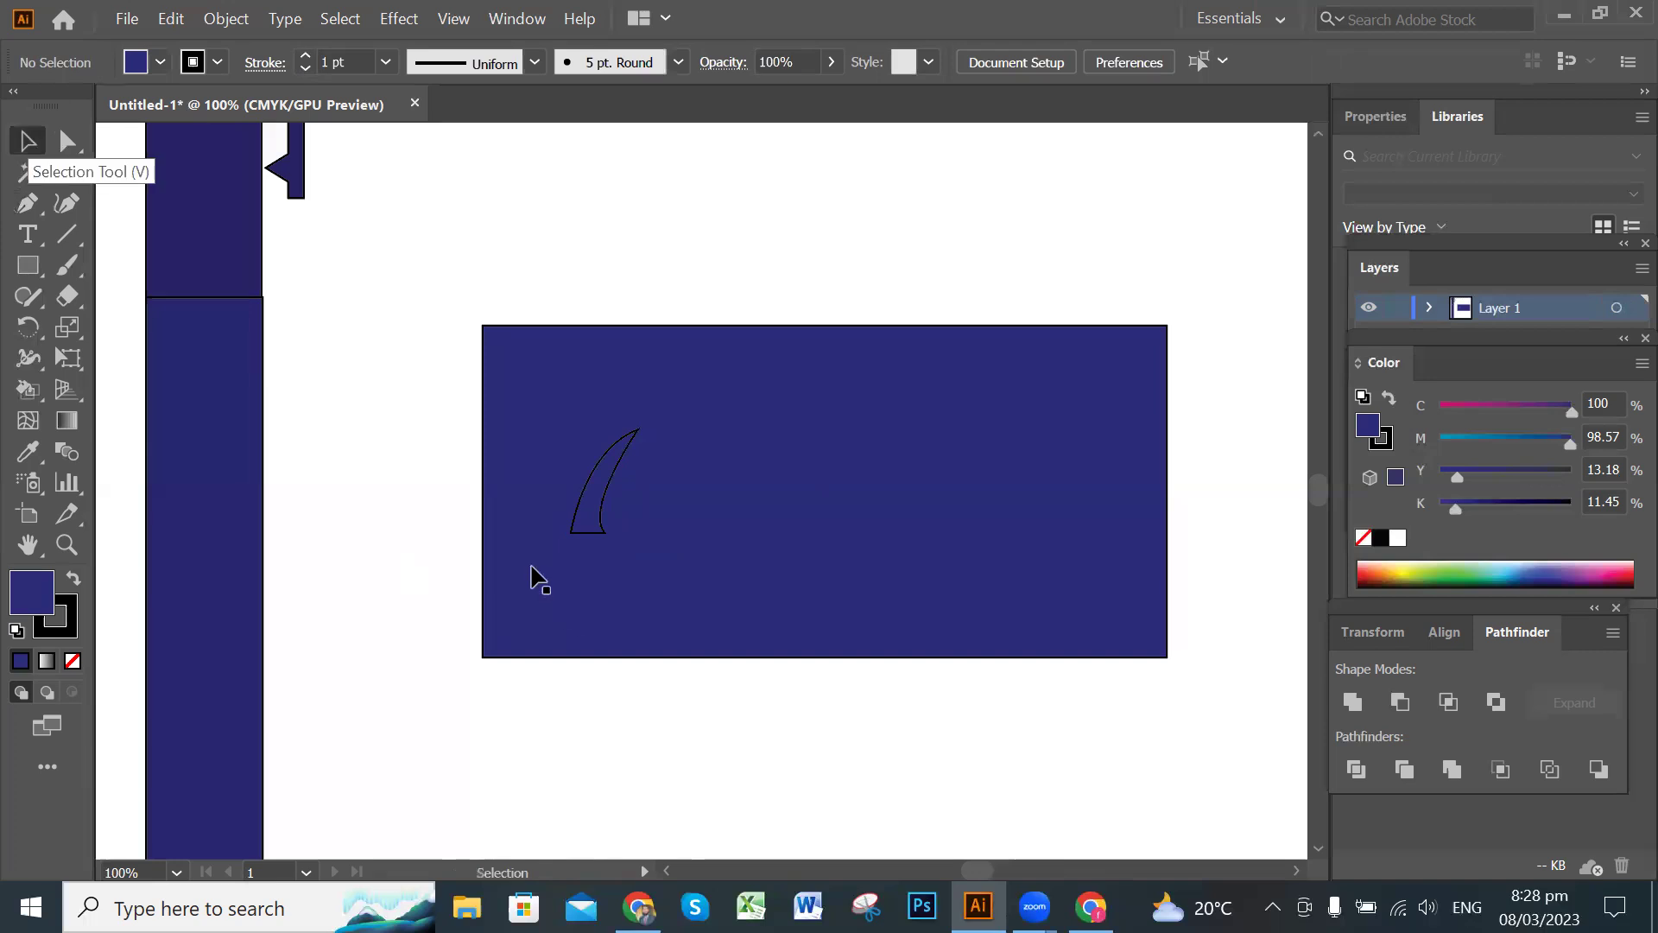
click(603, 501)
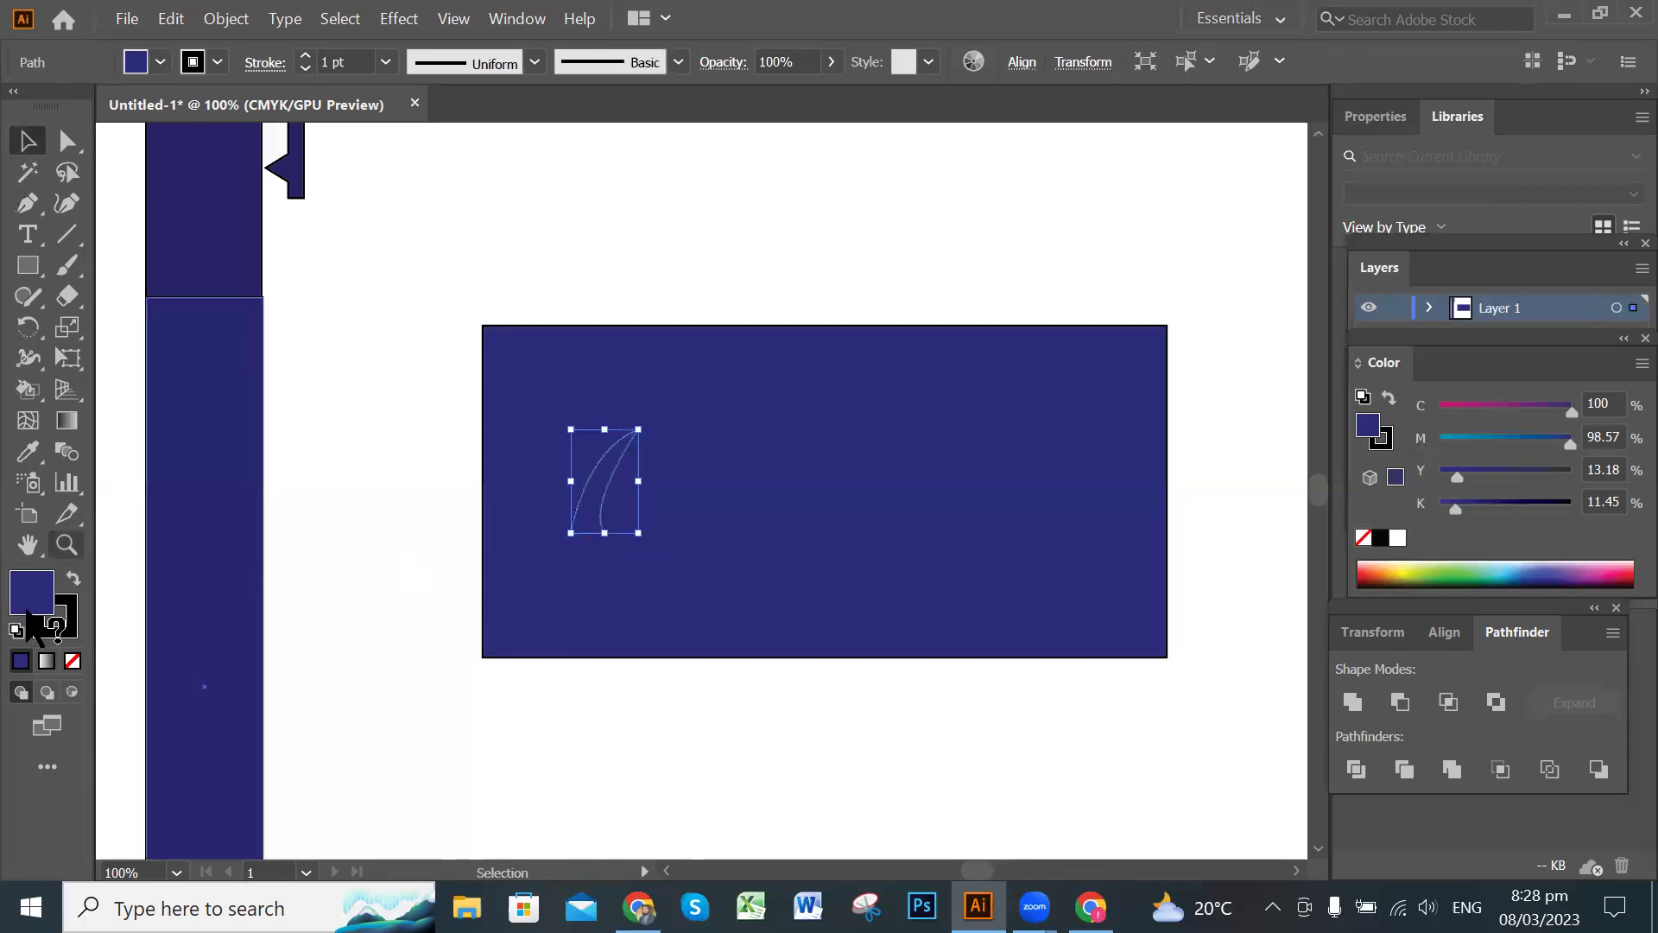
double_click(39, 602)
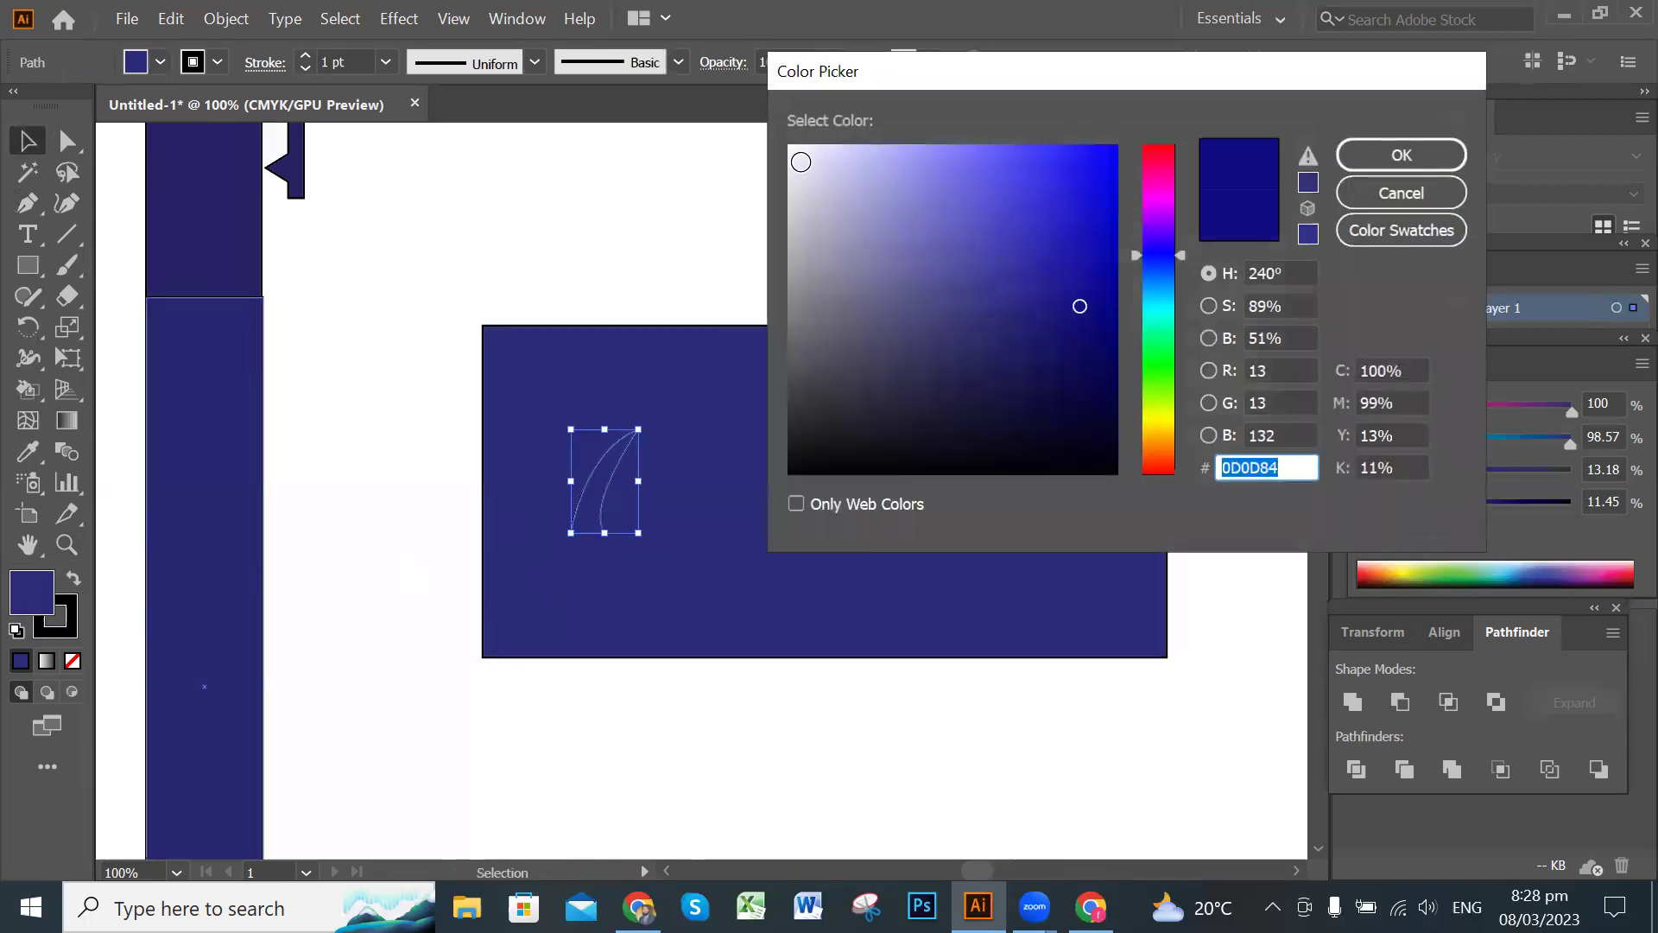
click(791, 150)
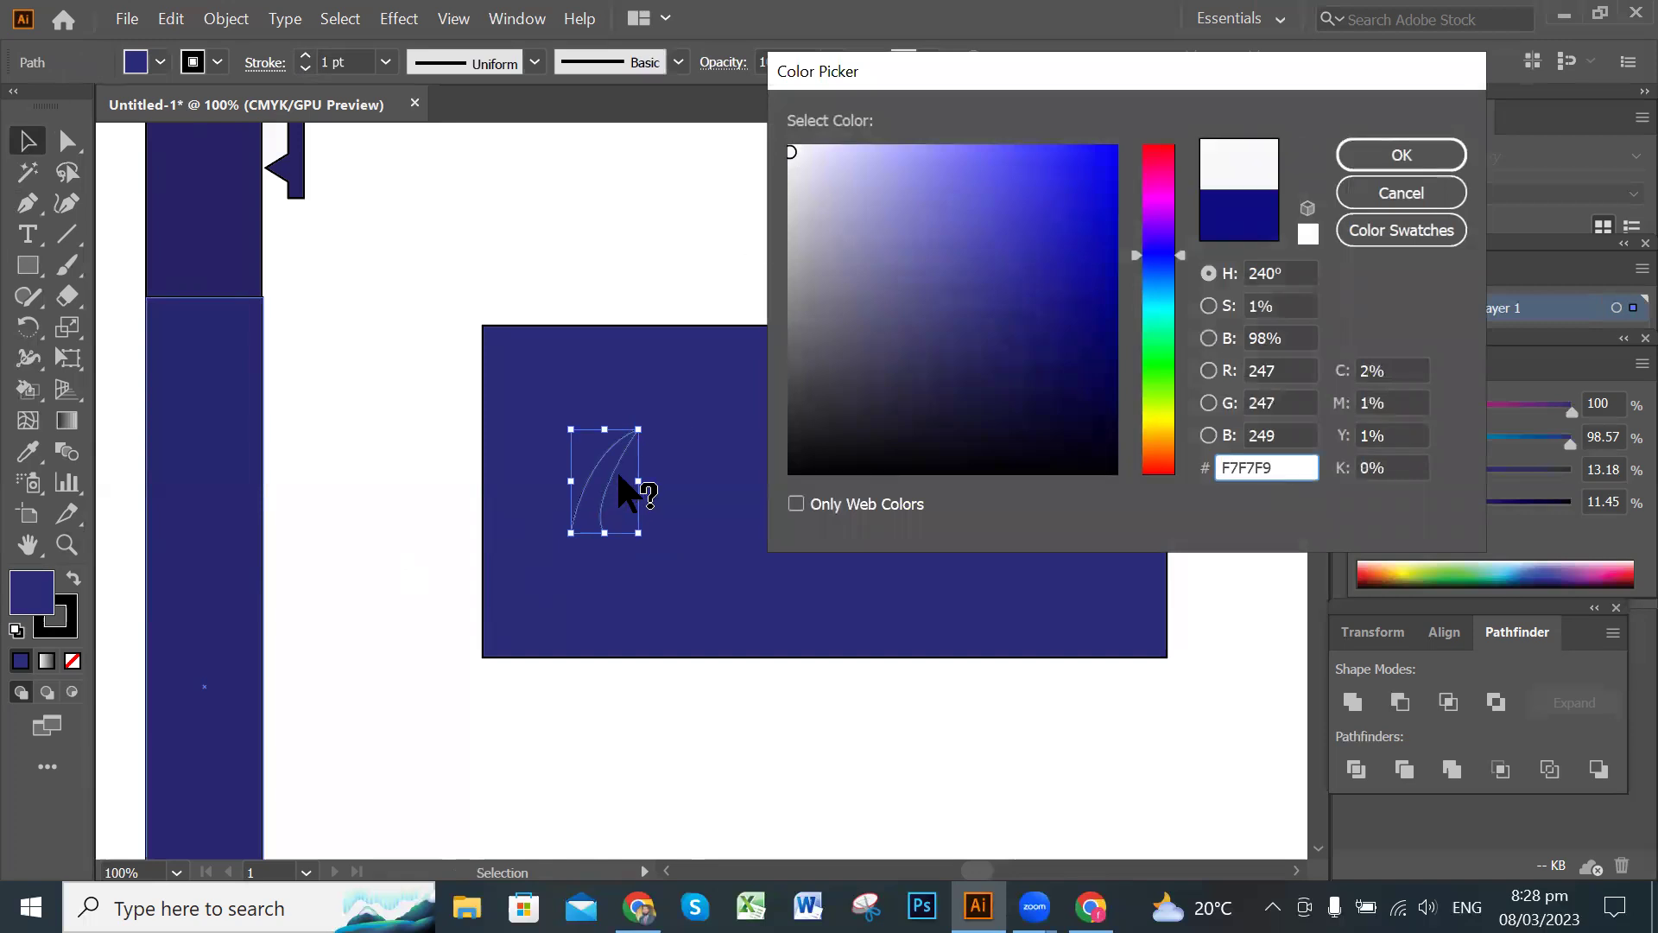
click(794, 152)
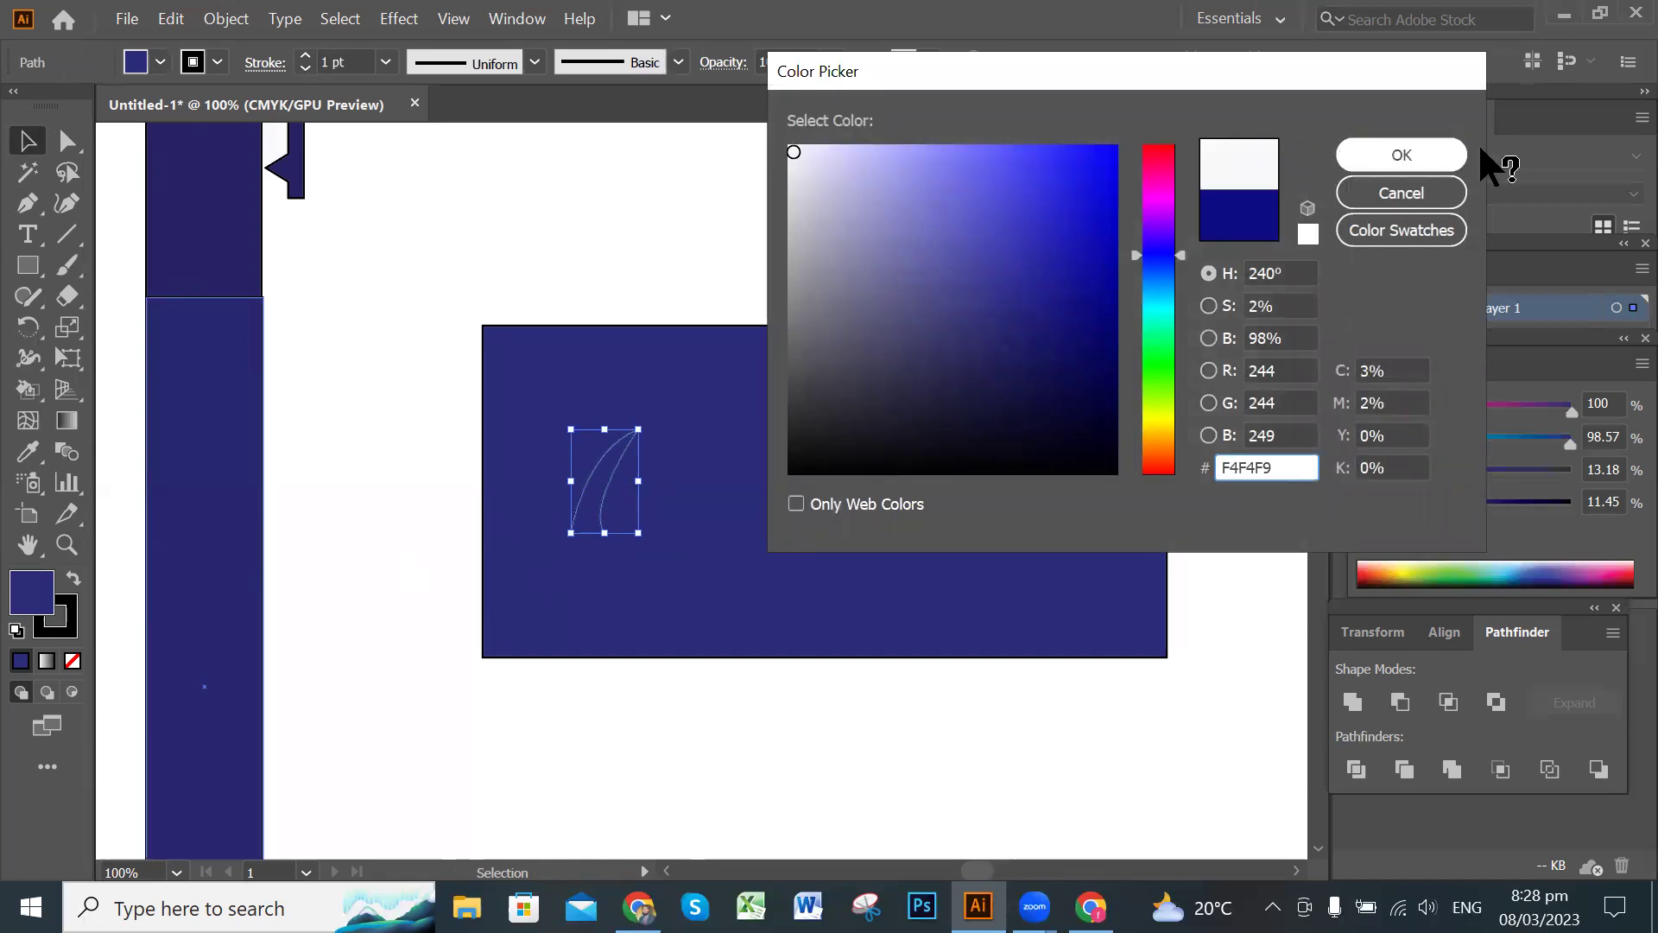
click(1401, 156)
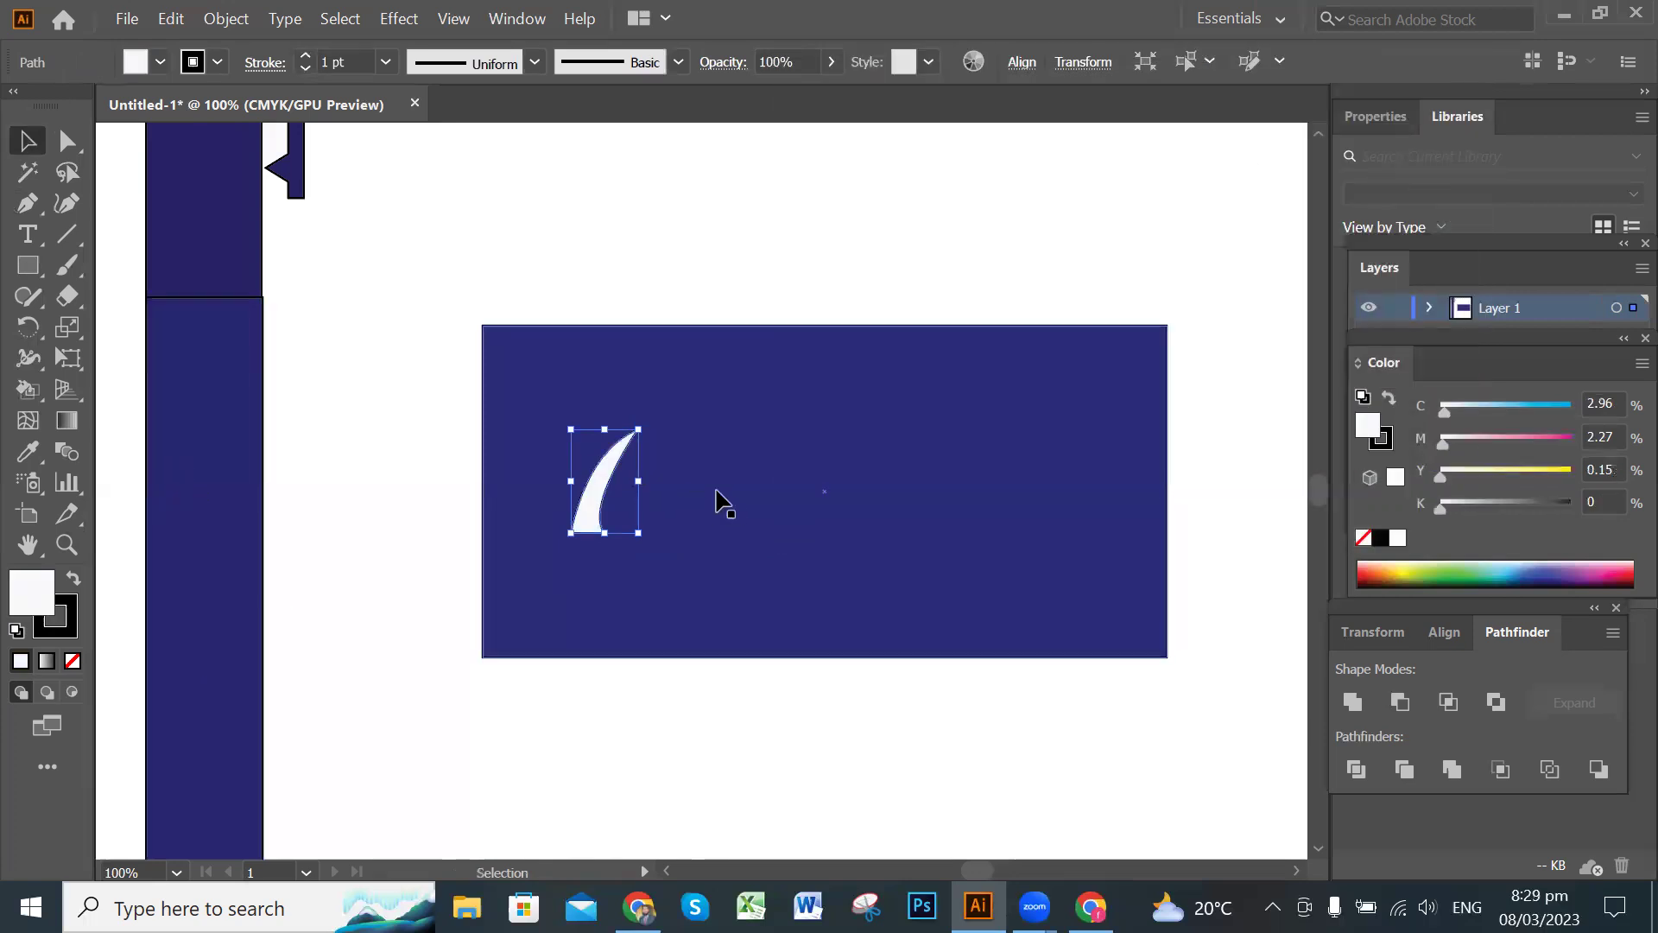
click(587, 544)
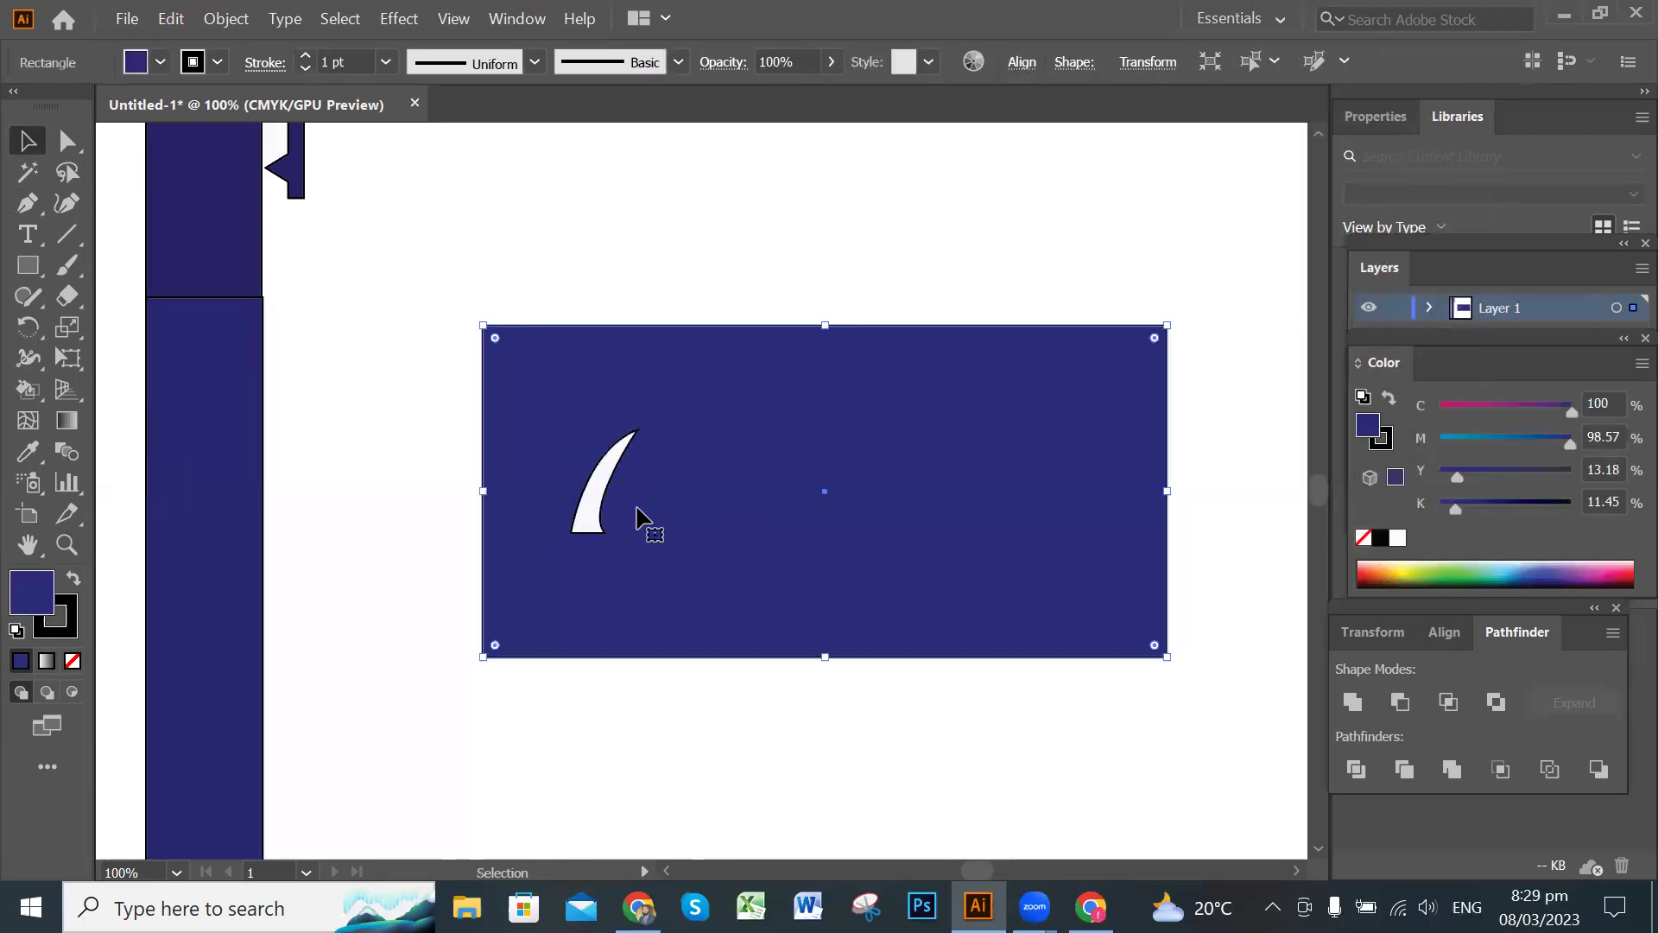
click(623, 454)
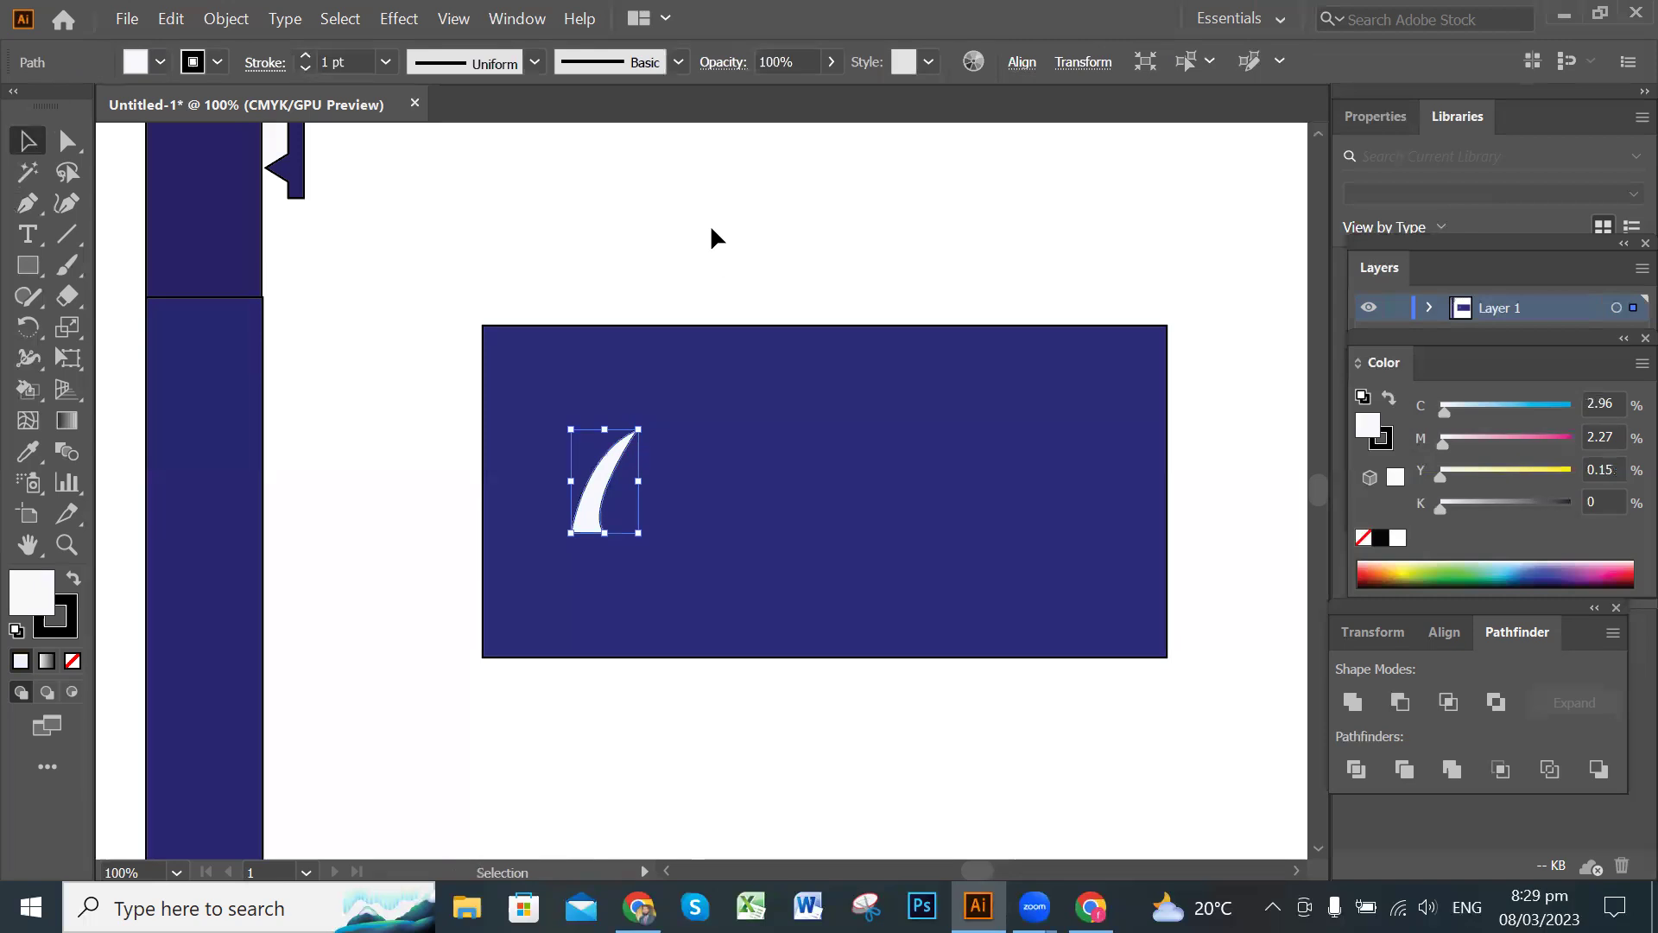
click(708, 223)
Reshape the horn with Direct Selection by lowering its tip anchor and shifting it slightly to the right.
click(67, 141)
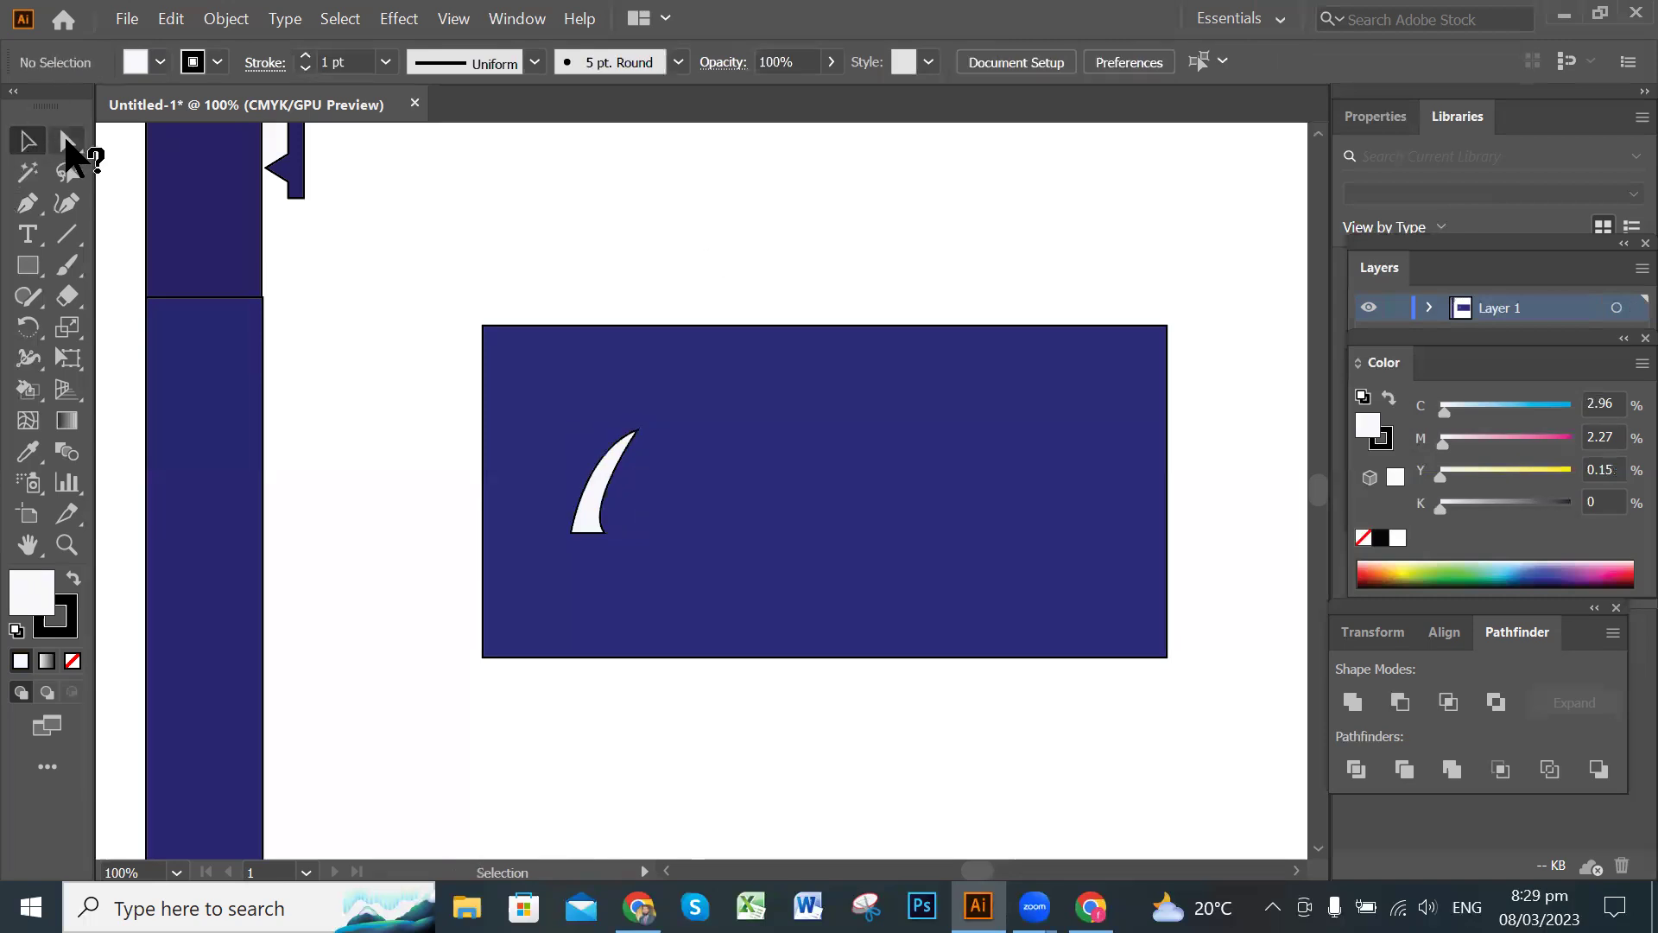
drag(562, 380, 660, 496)
click(613, 458)
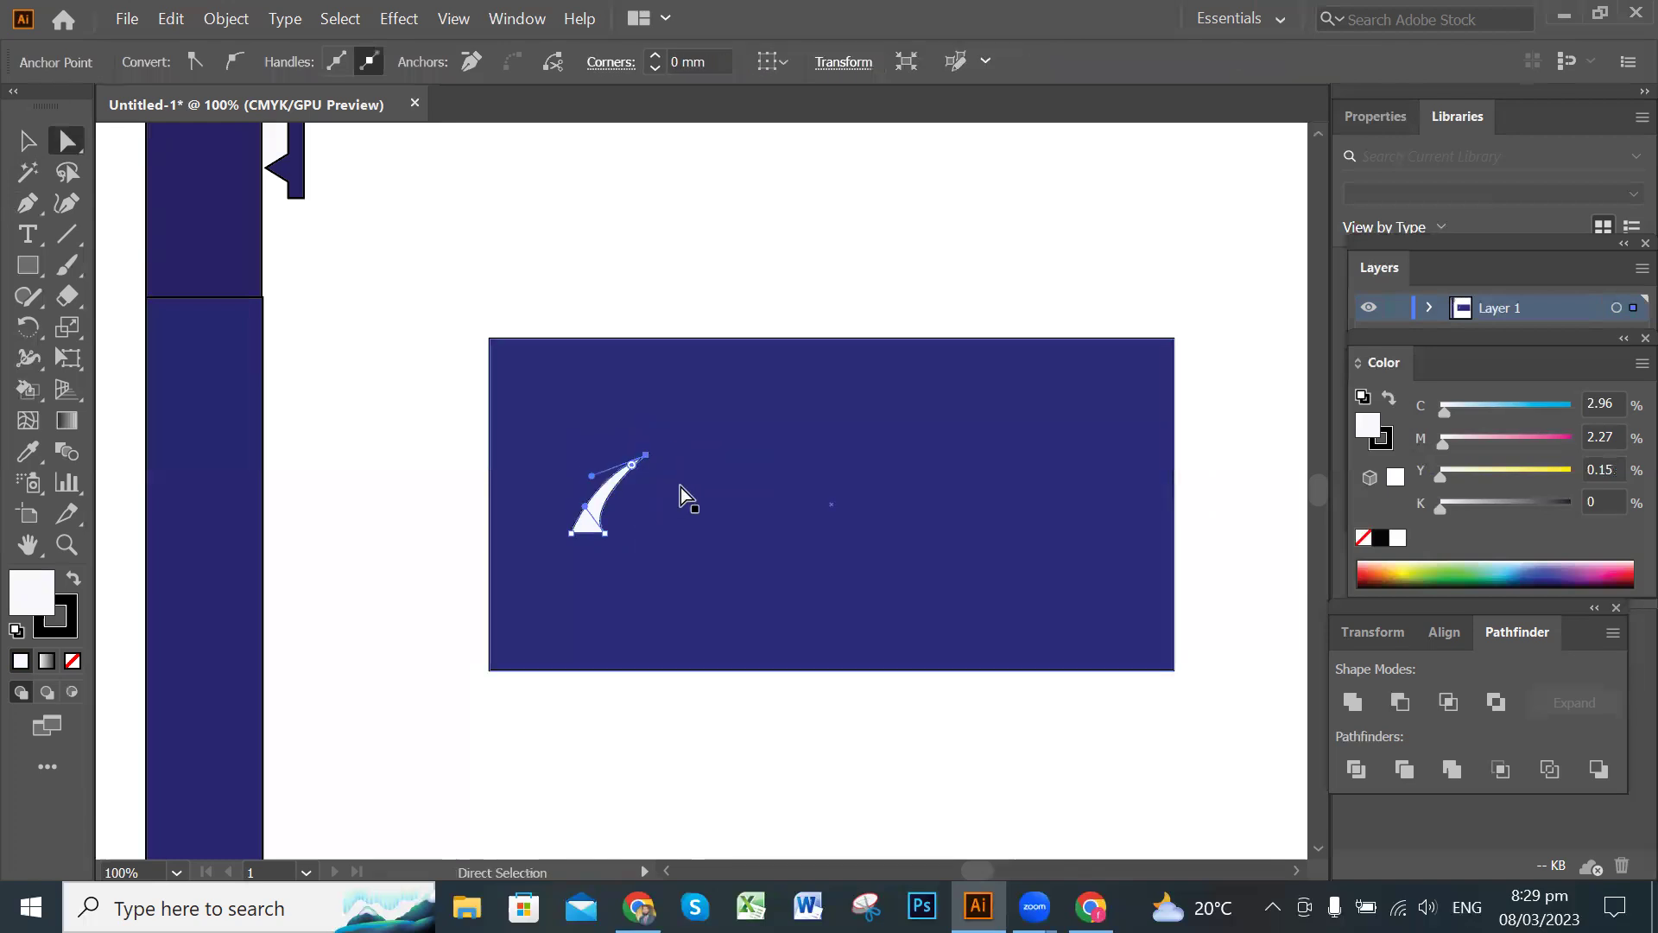
click(725, 456)
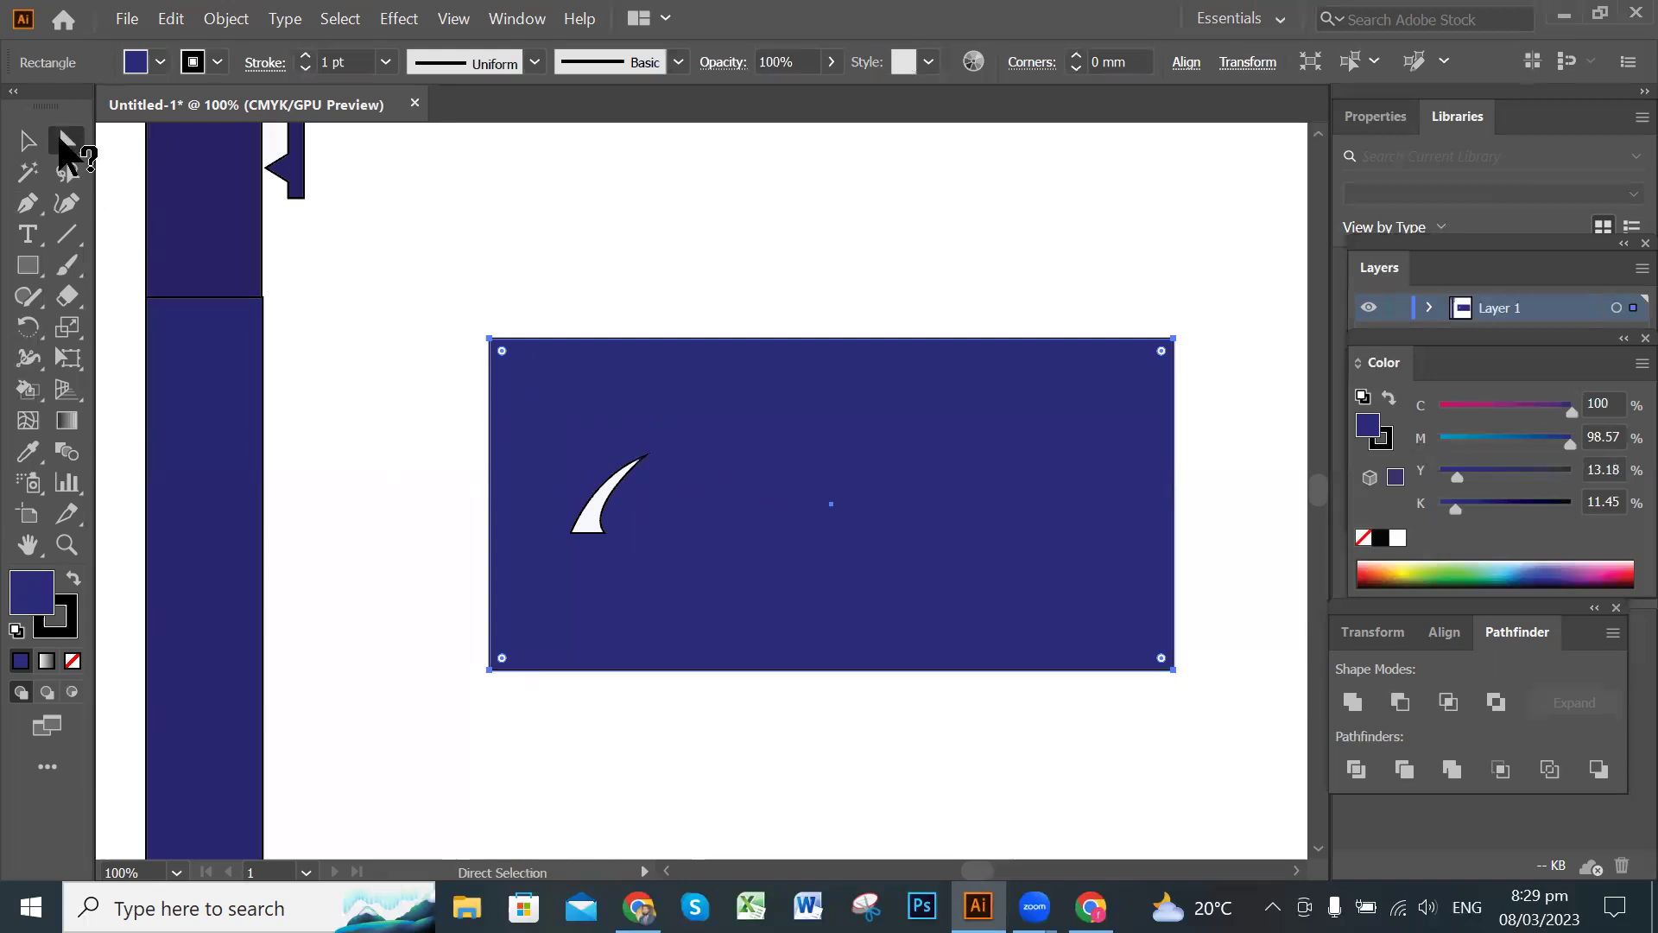
Duplicate the white horn horizontally to make an evenly spaced row of five inside the rectangle.
click(26, 140)
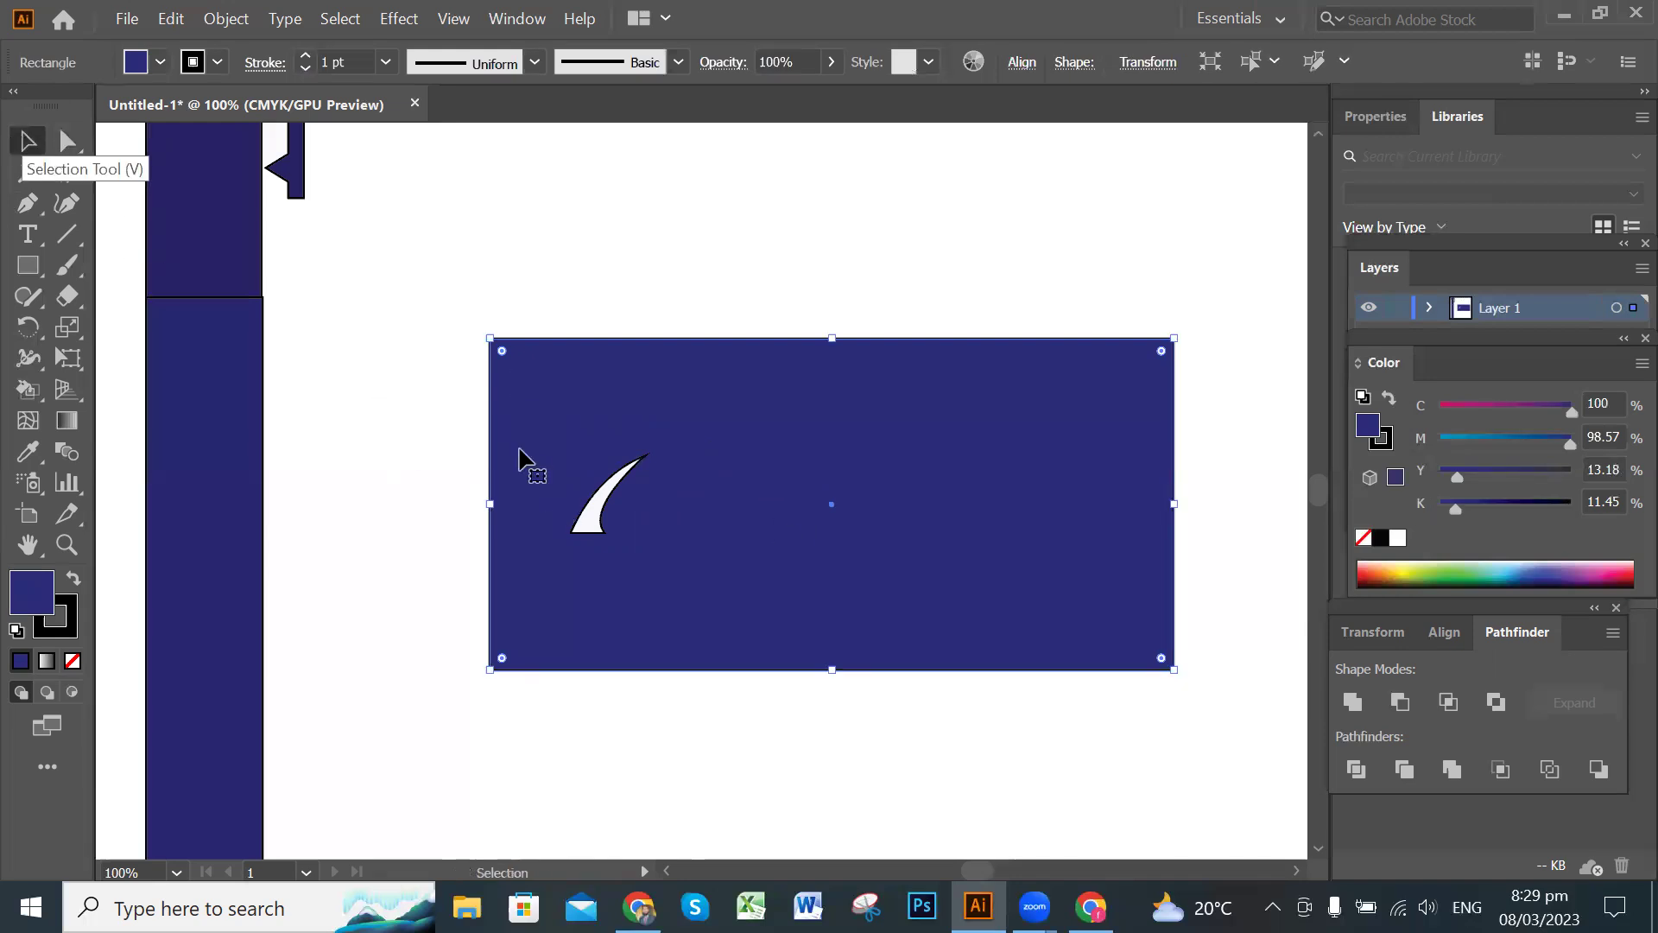
click(395, 485)
click(620, 494)
click(623, 503)
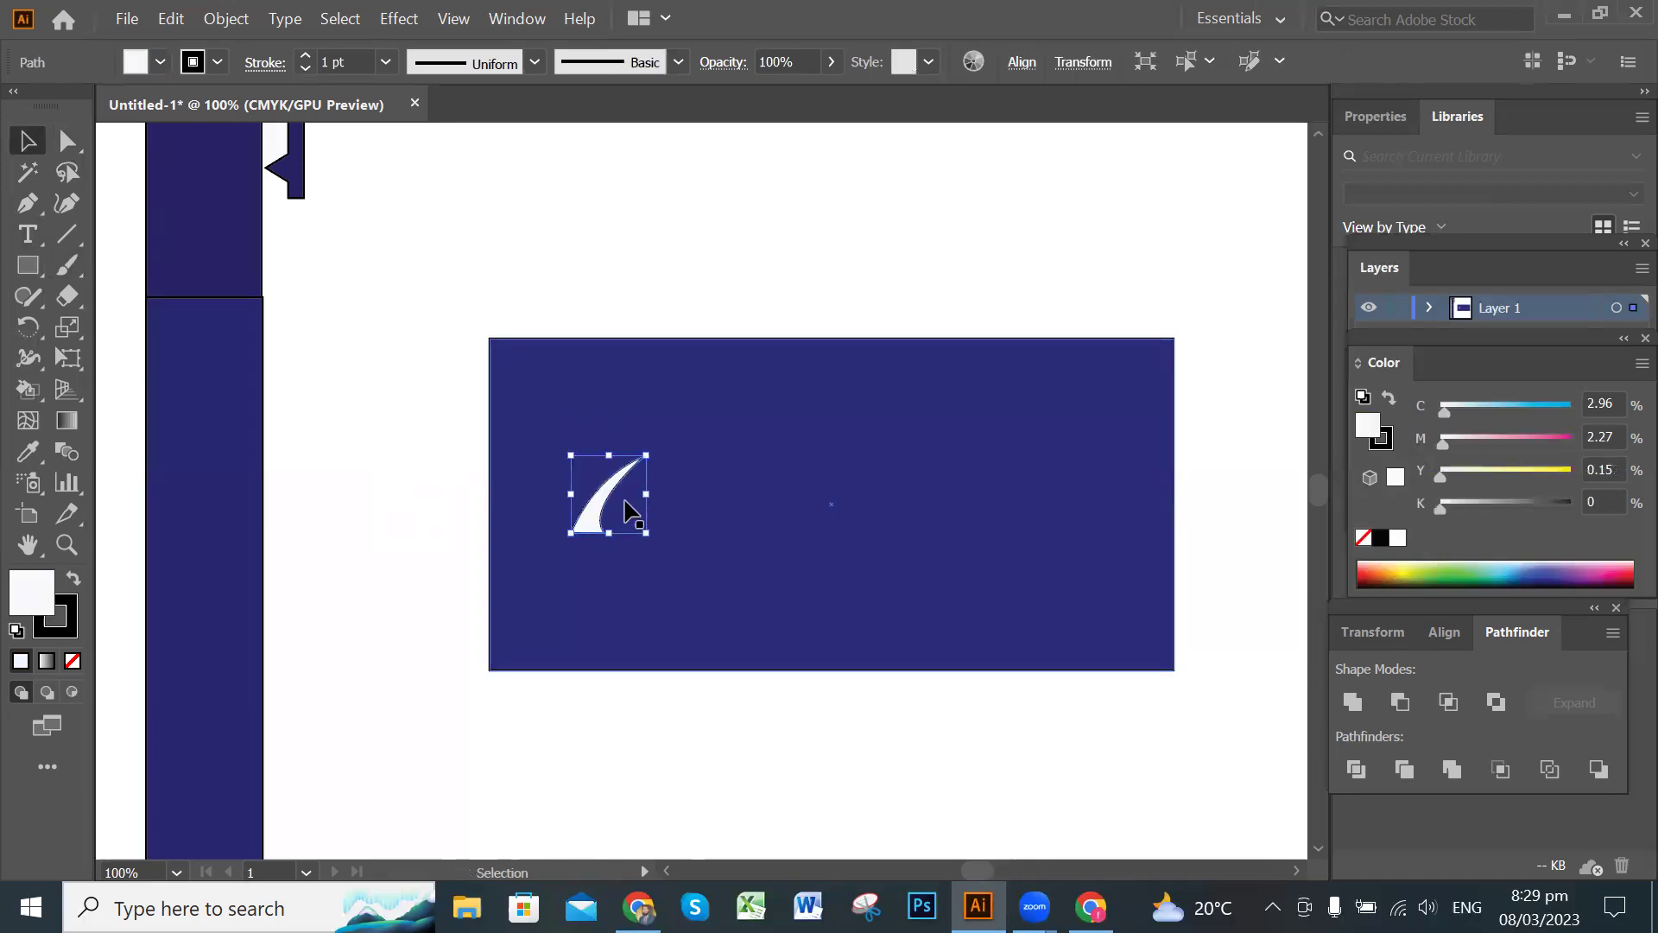
drag(610, 501, 777, 503)
click(922, 528)
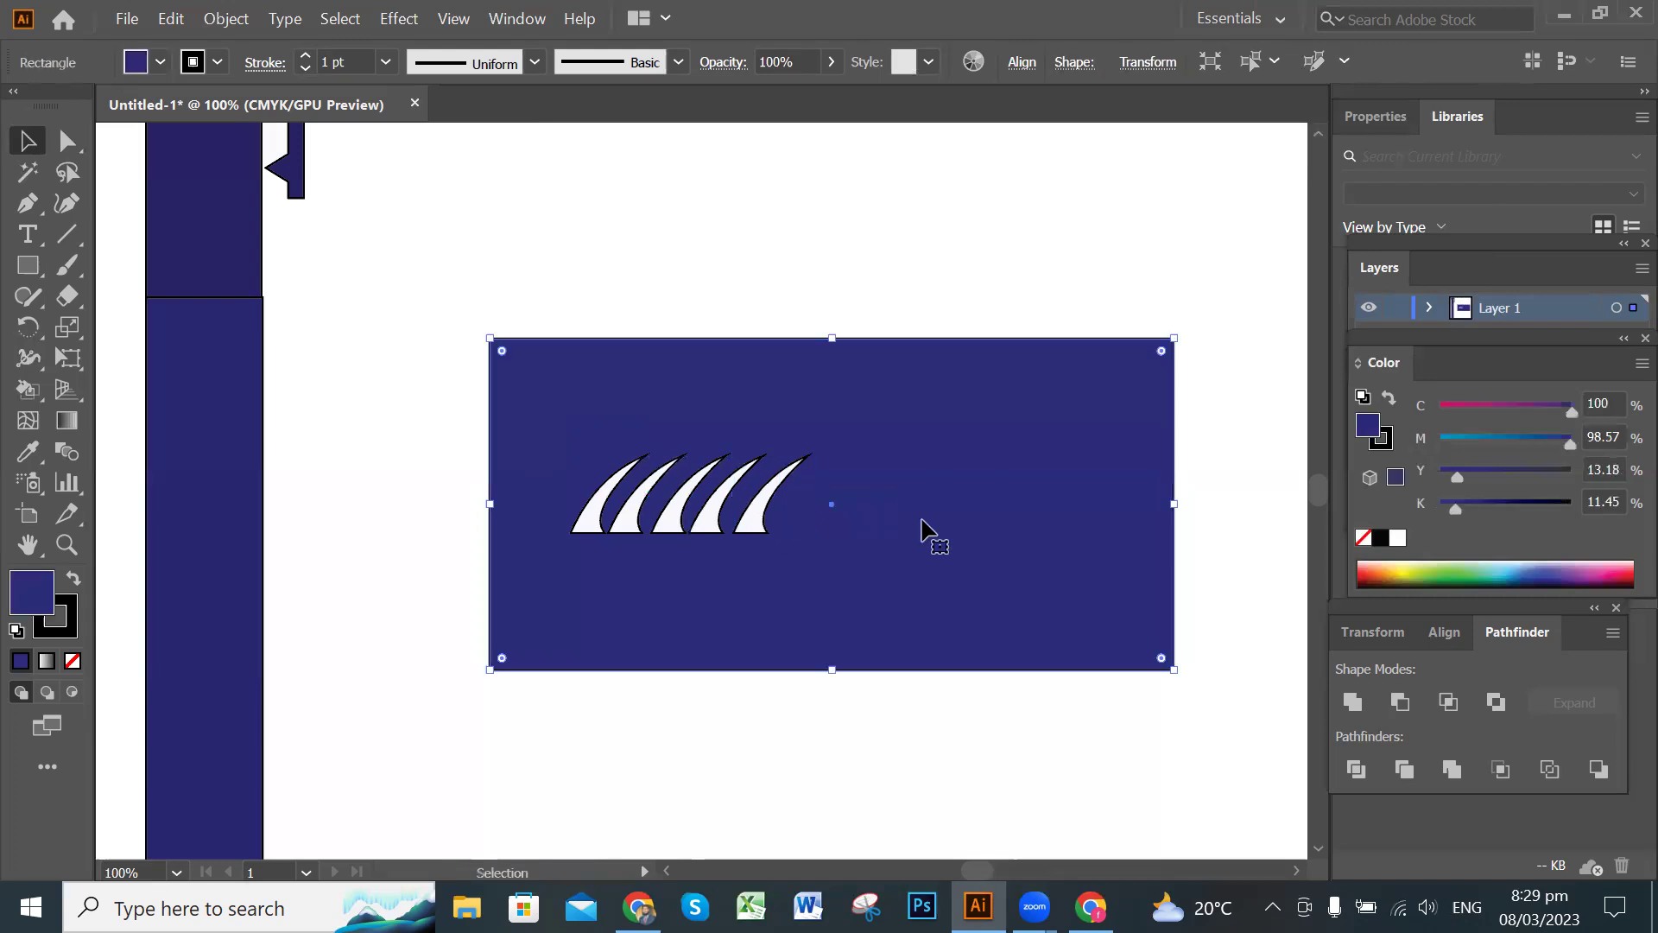
Select the blue rectangle with all five horns and place a duplicate of the group above and to the right.
click(755, 519)
click(710, 520)
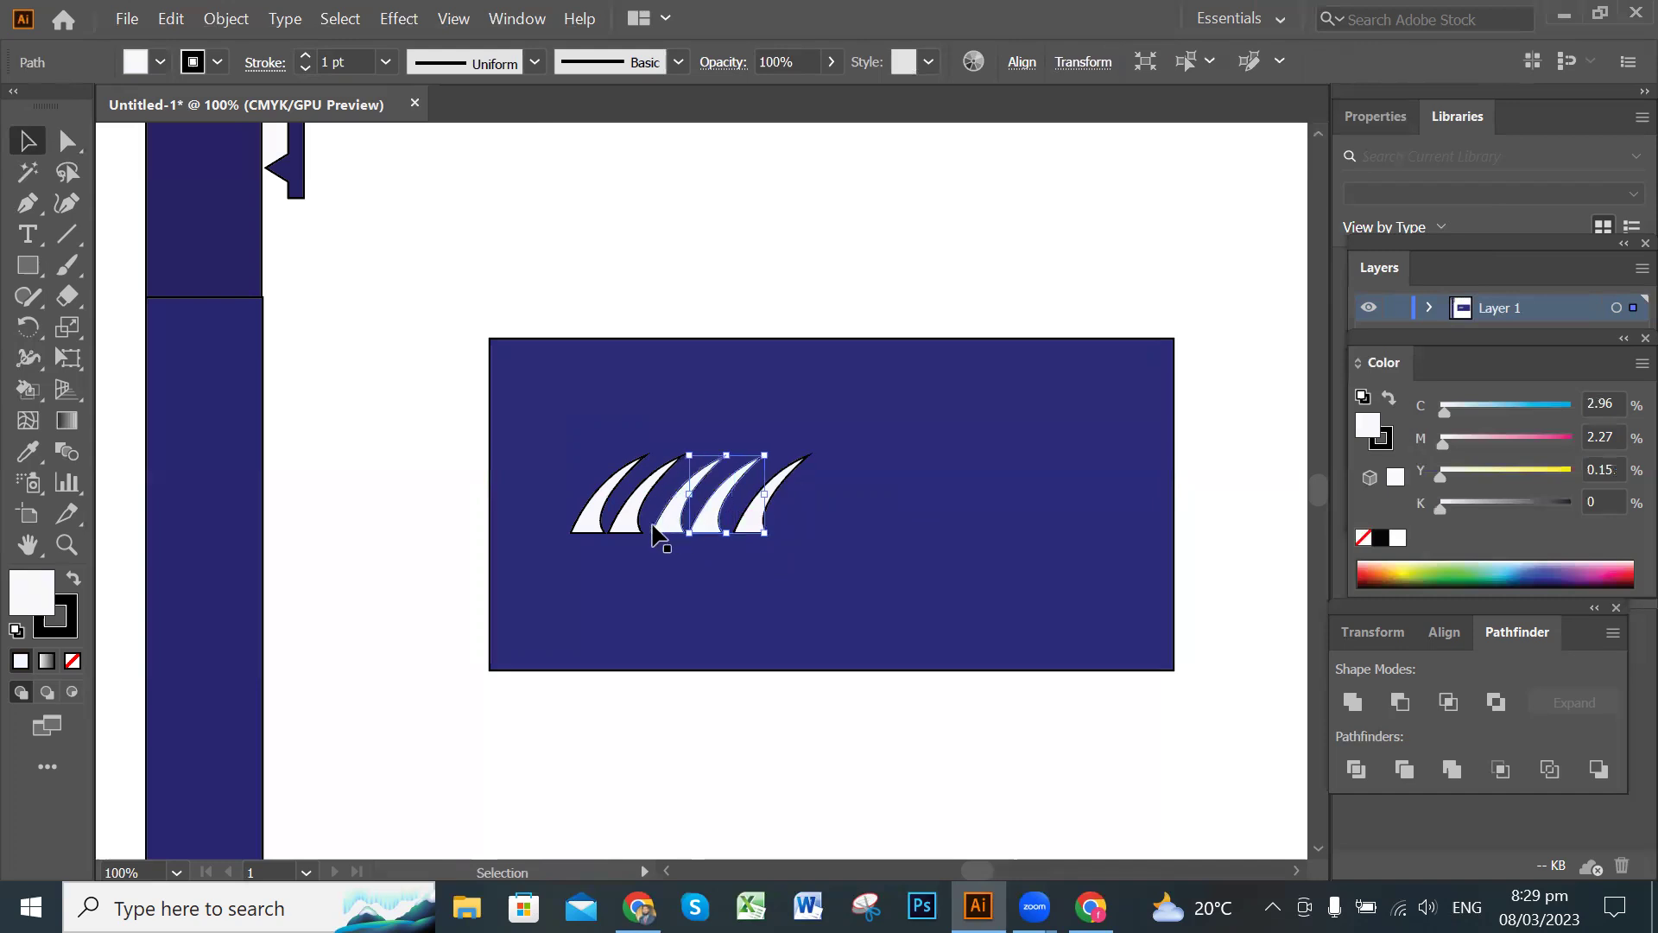
click(790, 545)
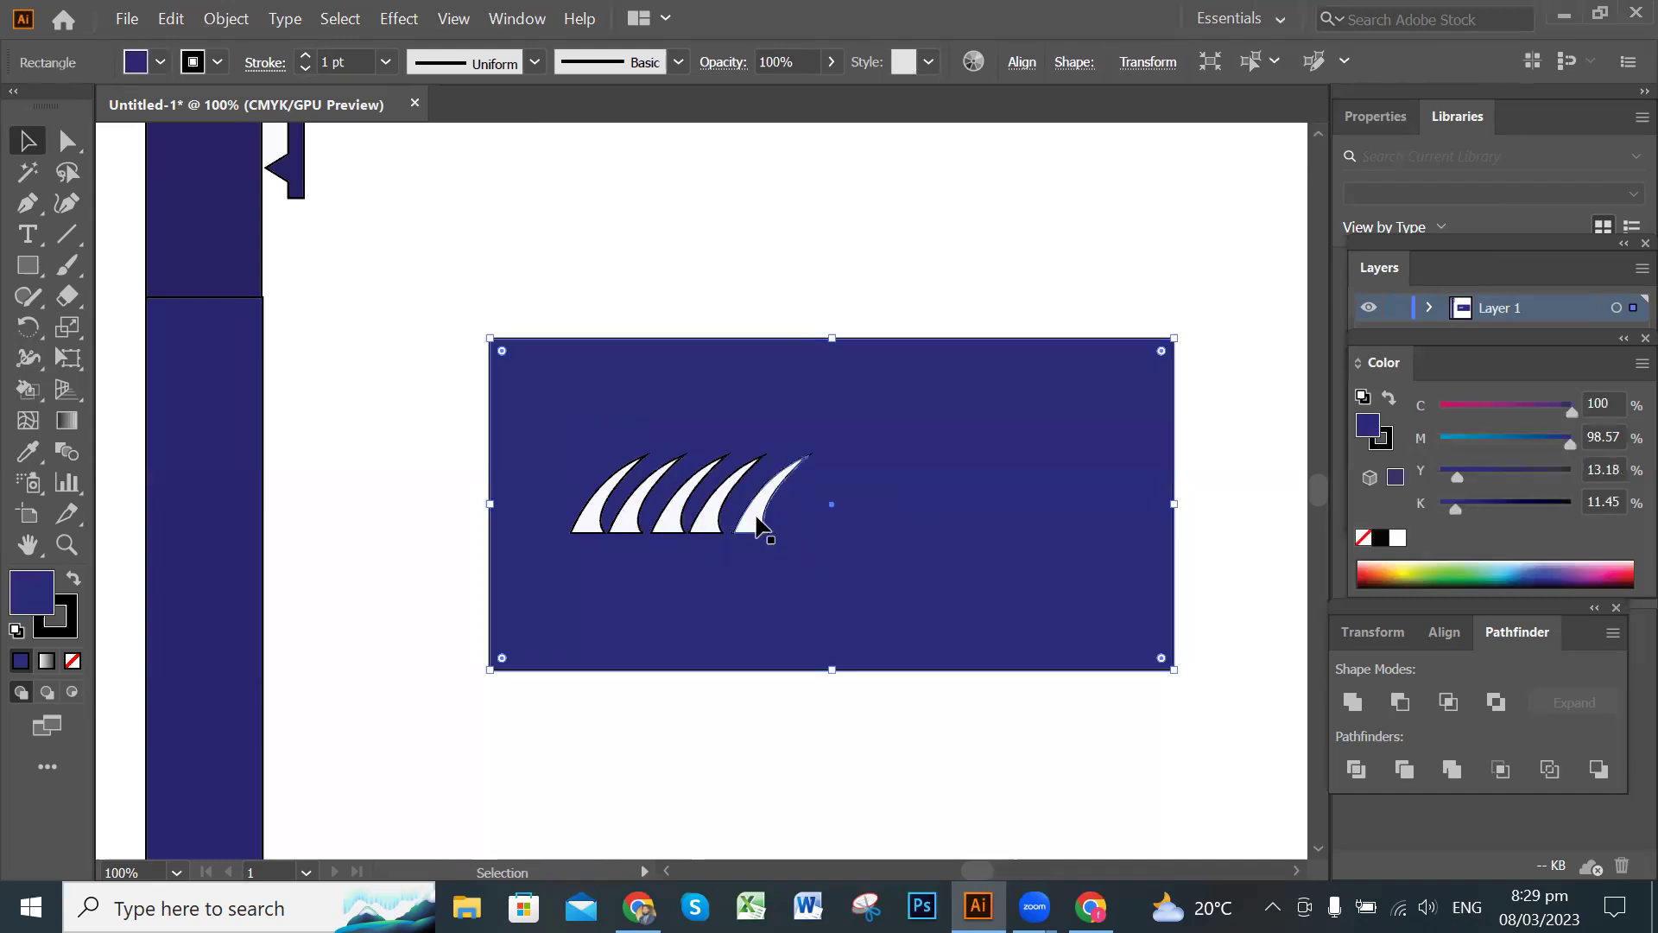
shift+click(752, 520)
shift+click(706, 521)
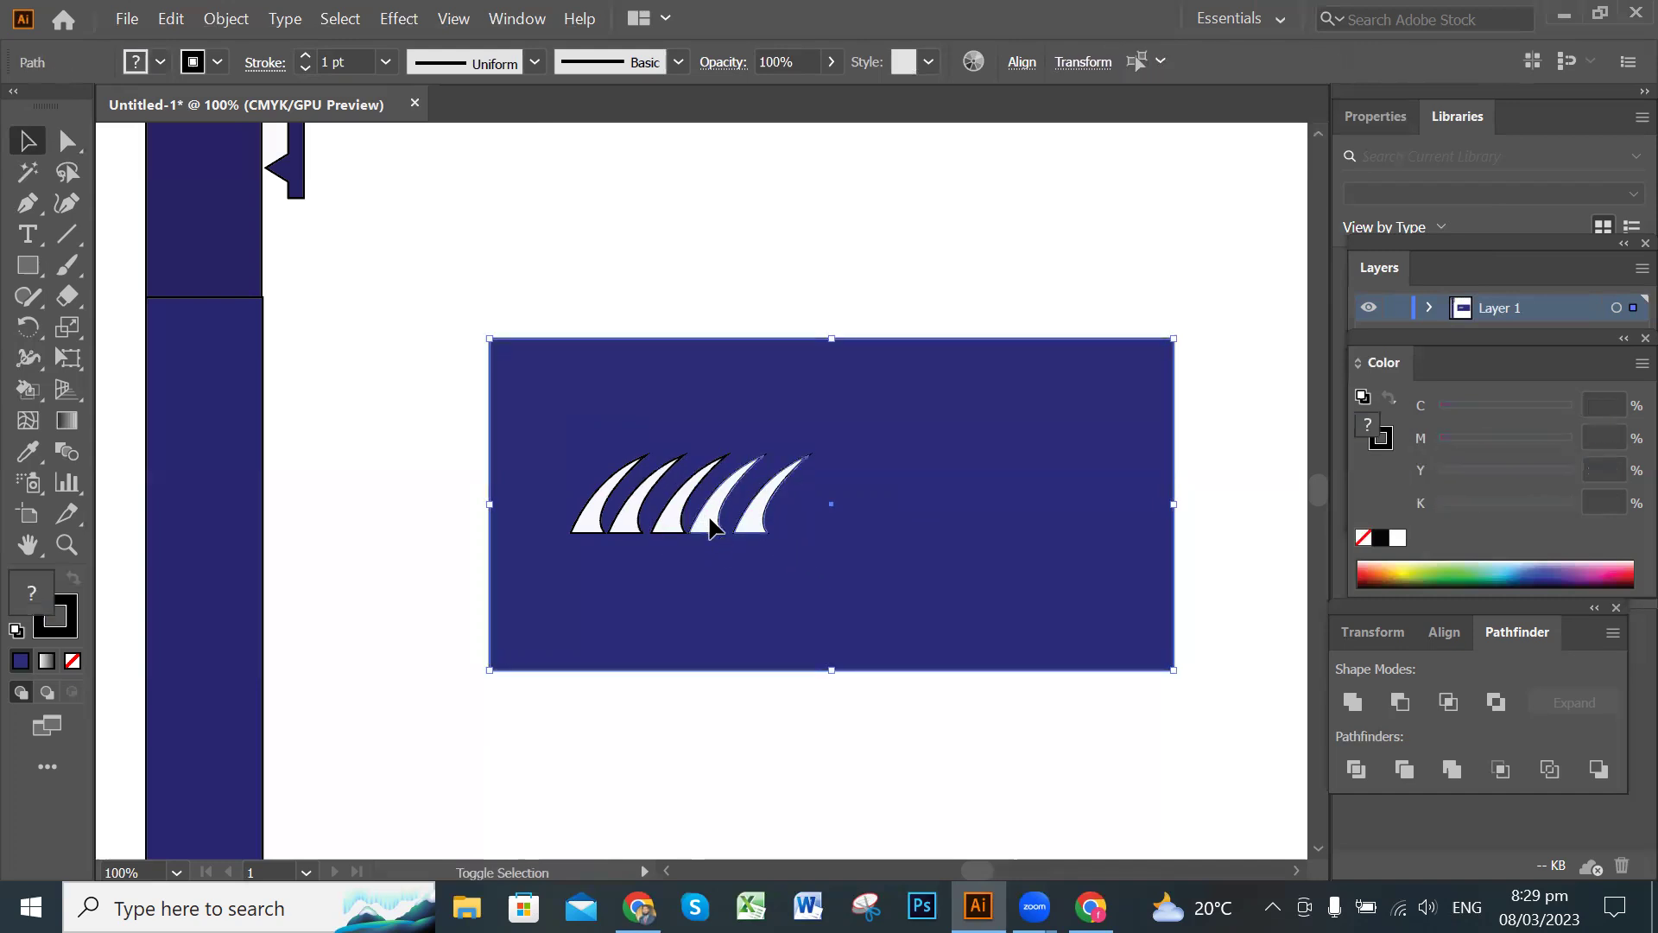
shift+click(668, 522)
shift+click(627, 524)
shift+click(603, 528)
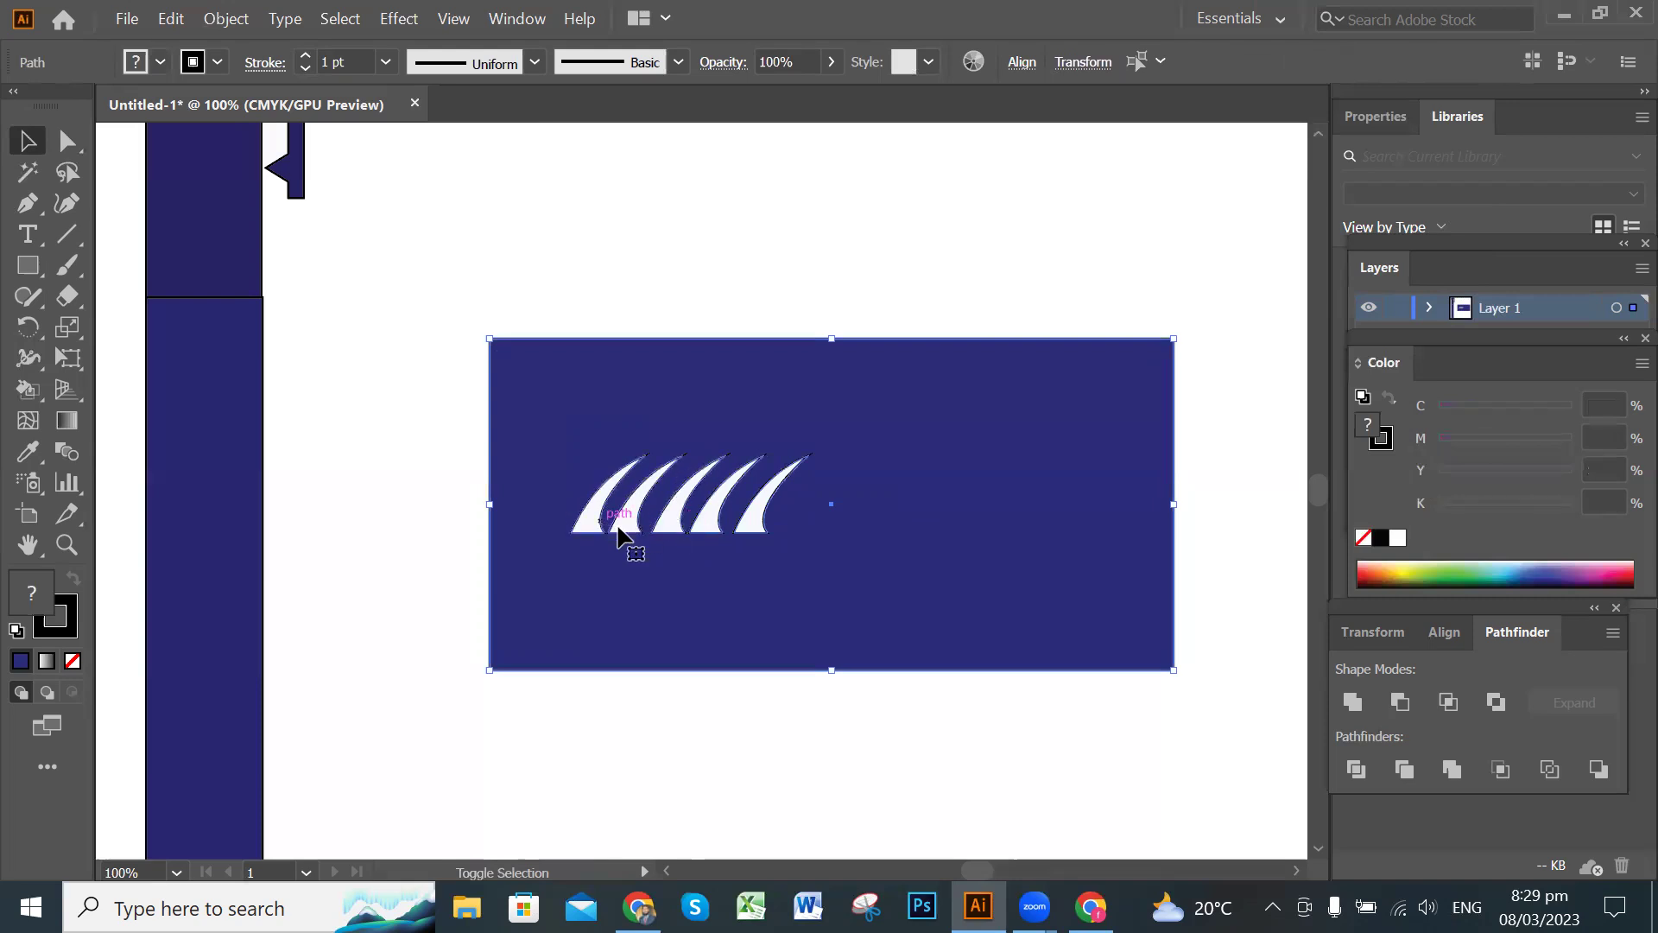
drag(820, 518, 947, 544)
drag(1053, 544, 1166, 289)
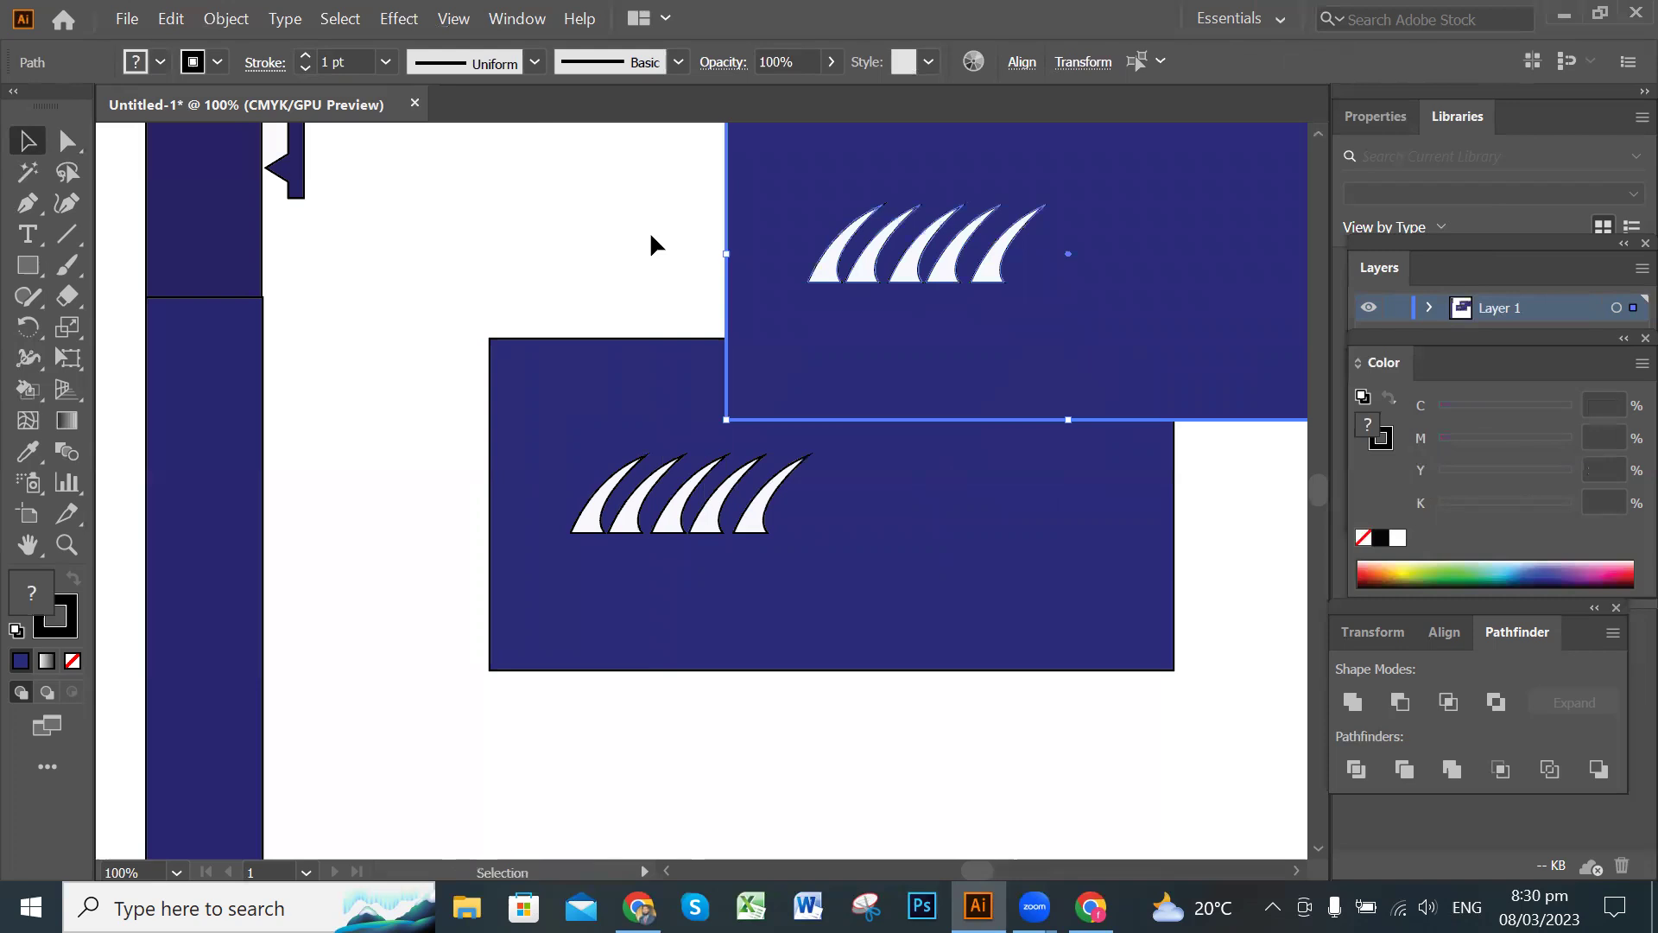
Delete the duplicated blue rectangle, keeping its five copied horns.
click(652, 236)
click(769, 205)
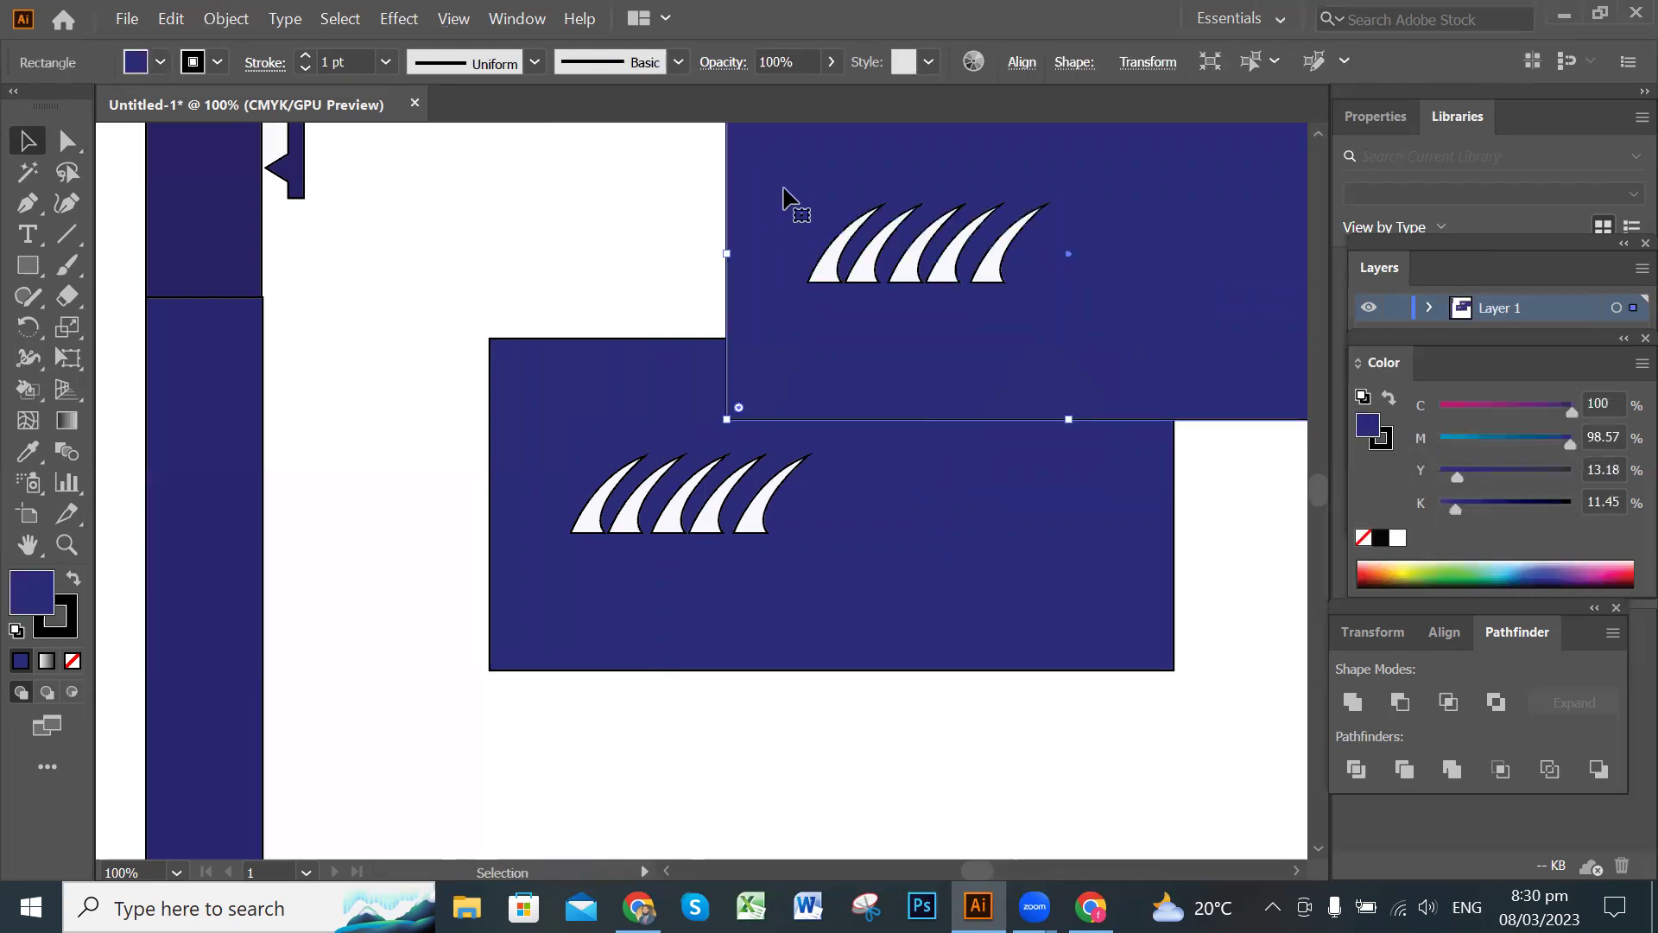
key(Delete)
Rotate the five copied horns 180° and move them to the right end of the remaining rectangle, level with the original row.
drag(782, 212, 726, 170)
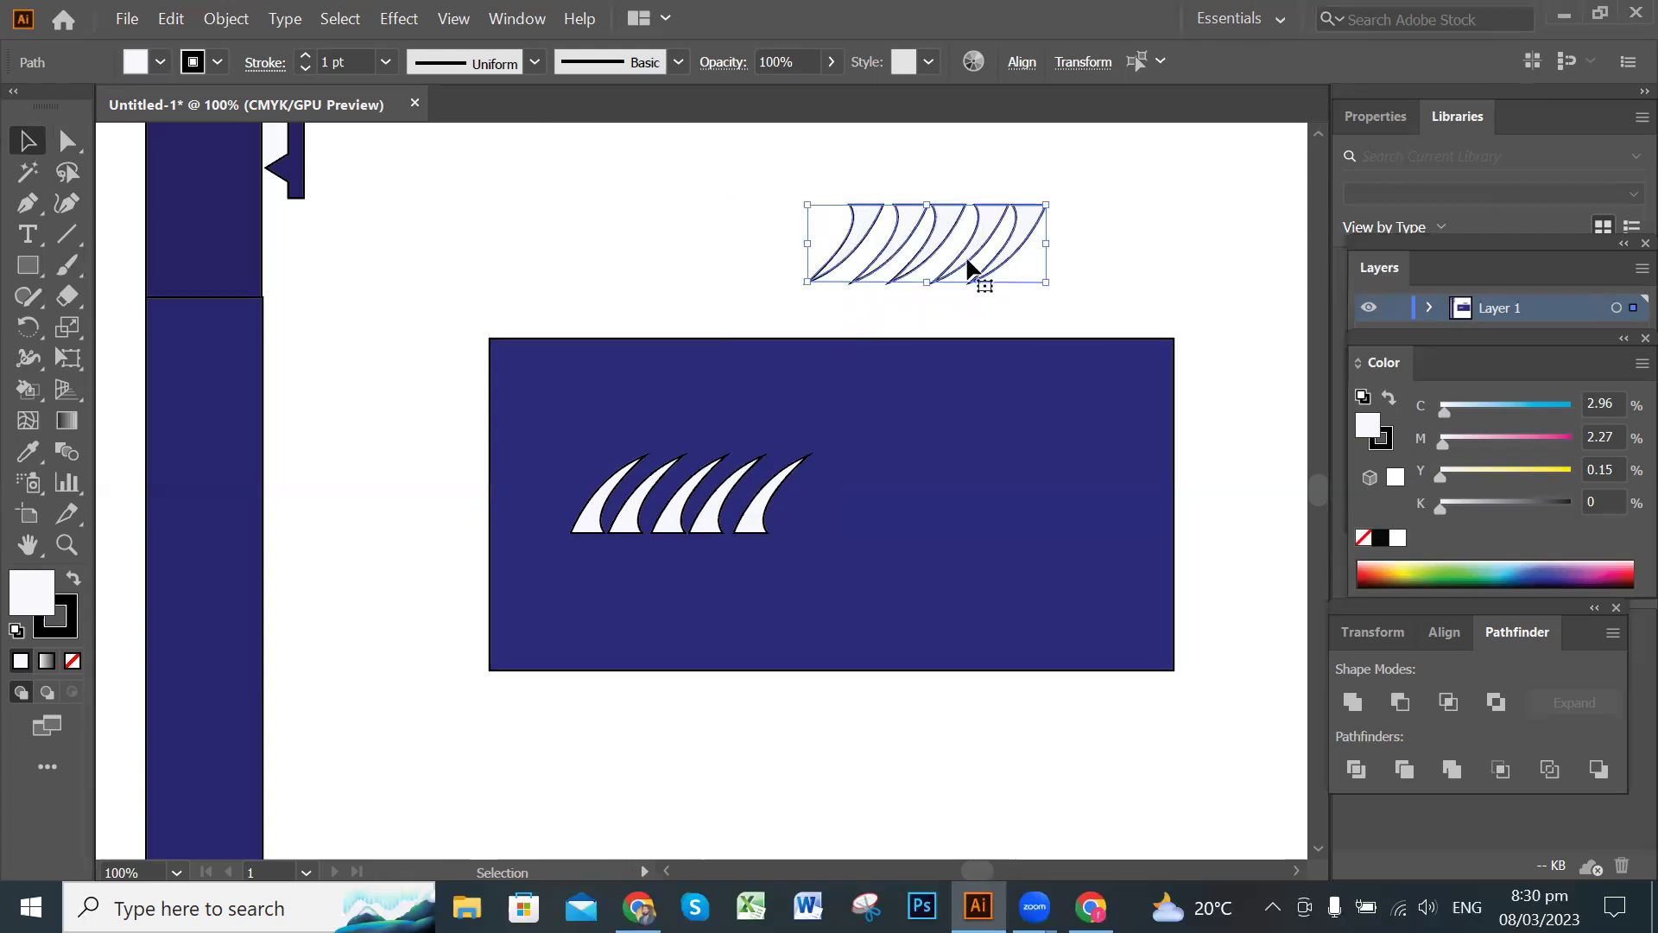
drag(966, 256, 1095, 514)
click(1006, 596)
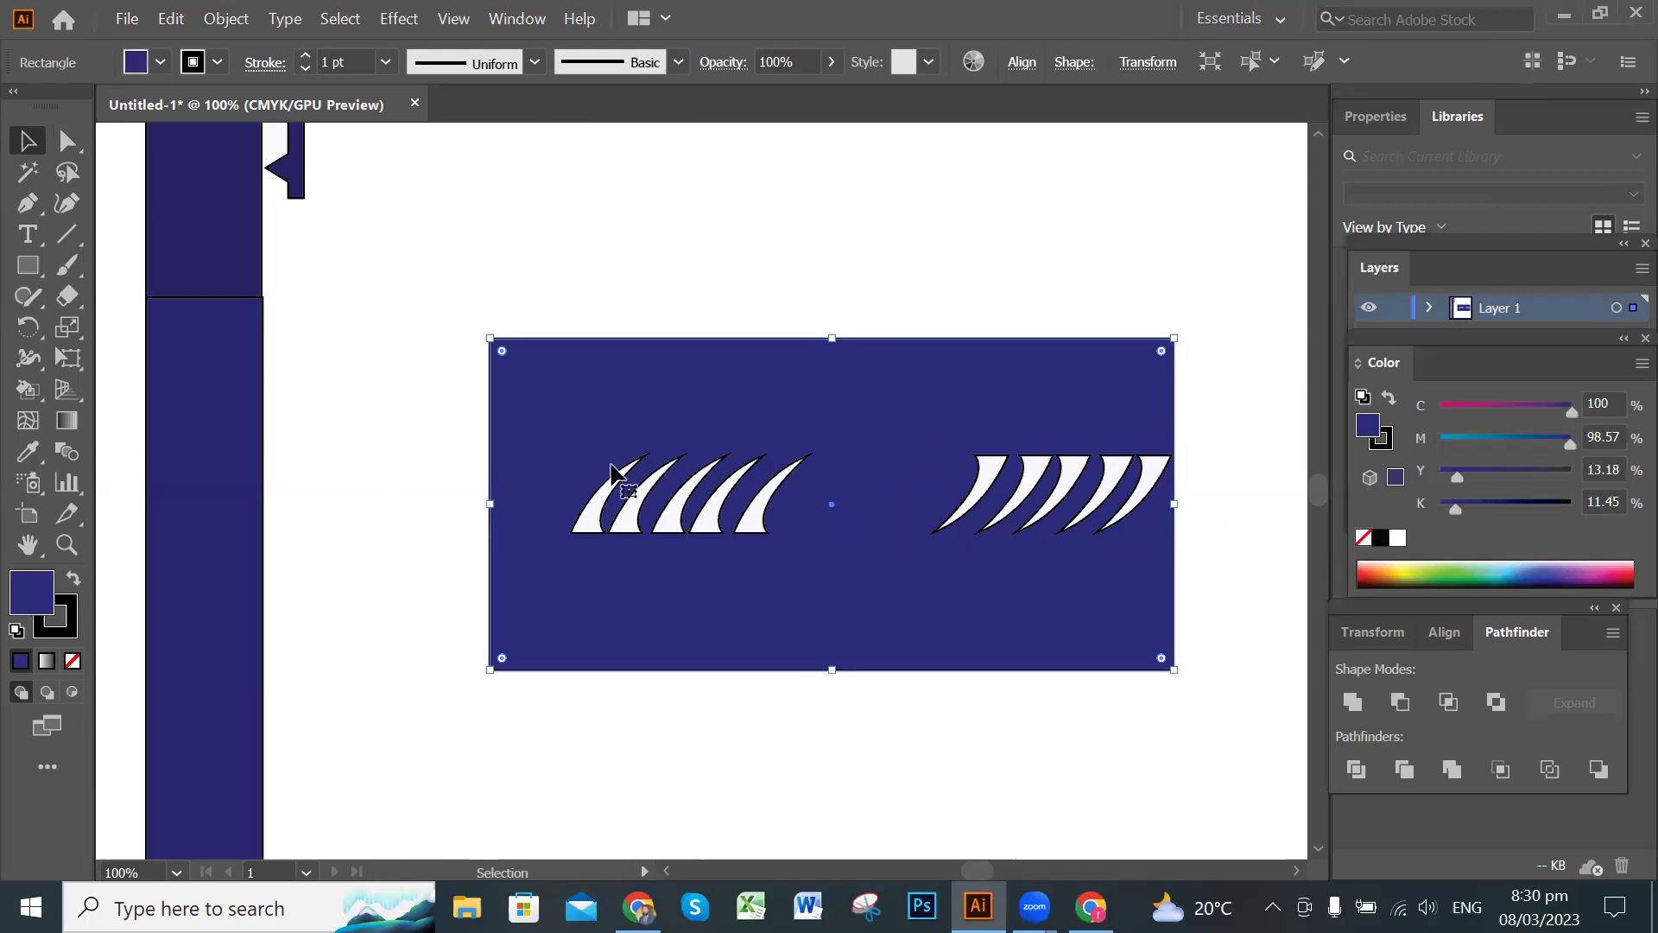
Delete the blue rectangle behind the two rows of horns.
click(500, 293)
click(562, 353)
key(Delete)
Move the original row of five horns further left to widen the gap to the rotated row.
mouse_move(818, 564)
mouse_down()
mouse_move(1177, 561)
mouse_move(776, 567)
mouse_move(822, 546)
mouse_up()
drag(724, 510, 578, 510)
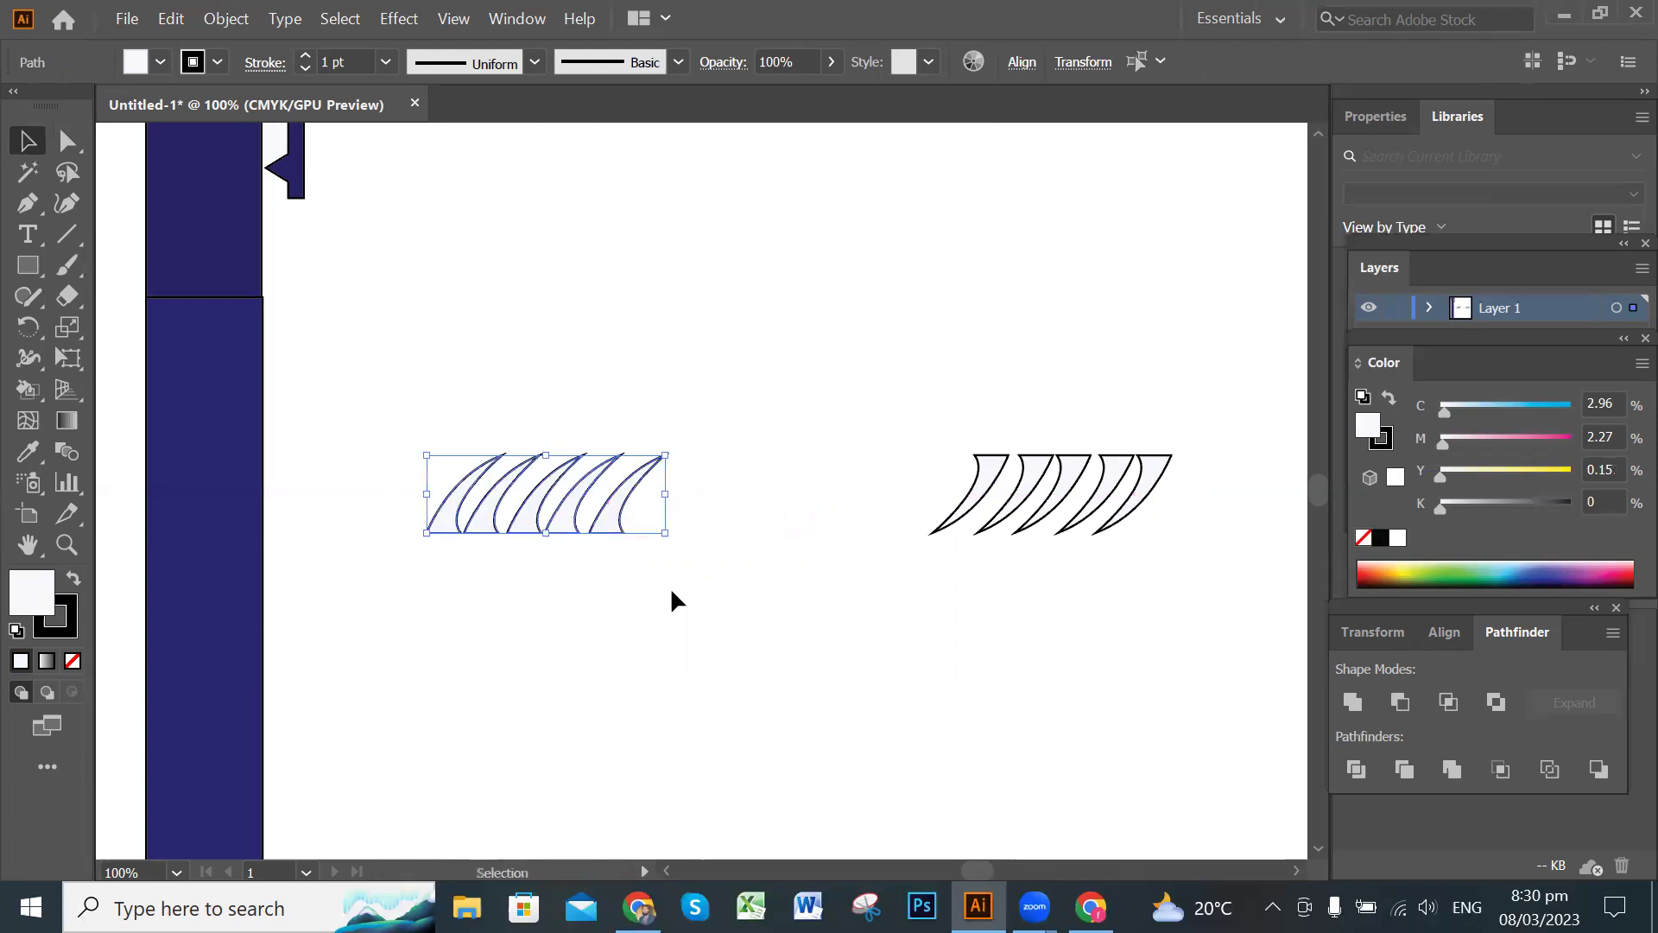
click(804, 577)
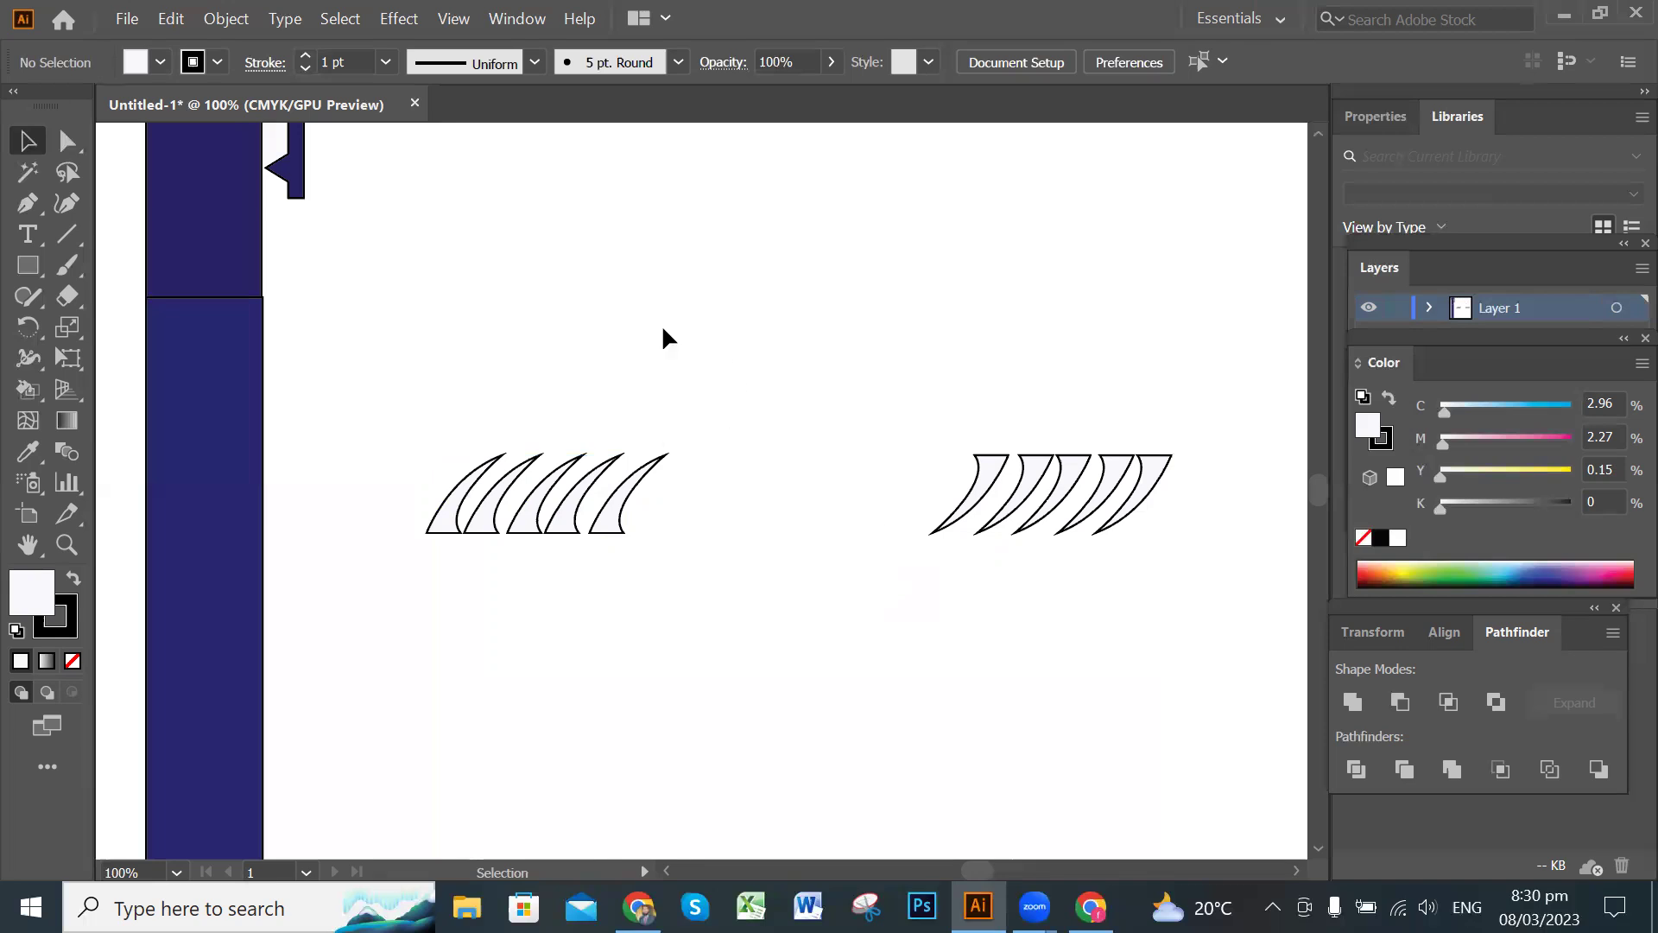
Draw two horizontal lines across the gap between the horn rows, about 56 mm along the upper edge and 55 mm along the lower edge.
click(28, 205)
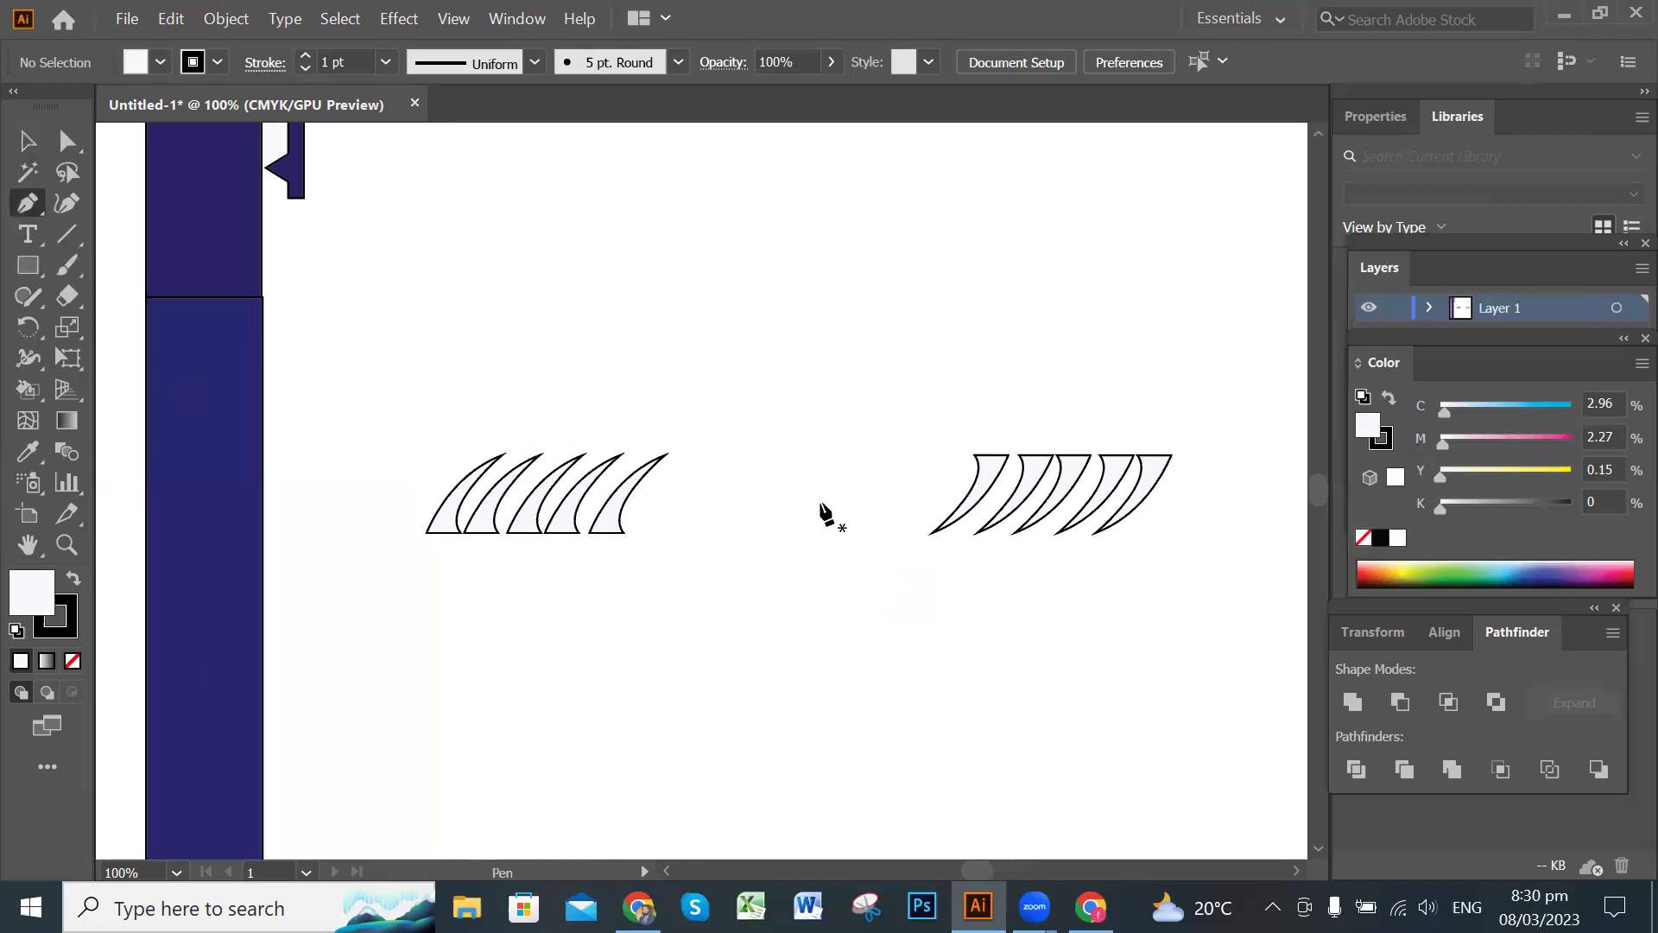
click(665, 455)
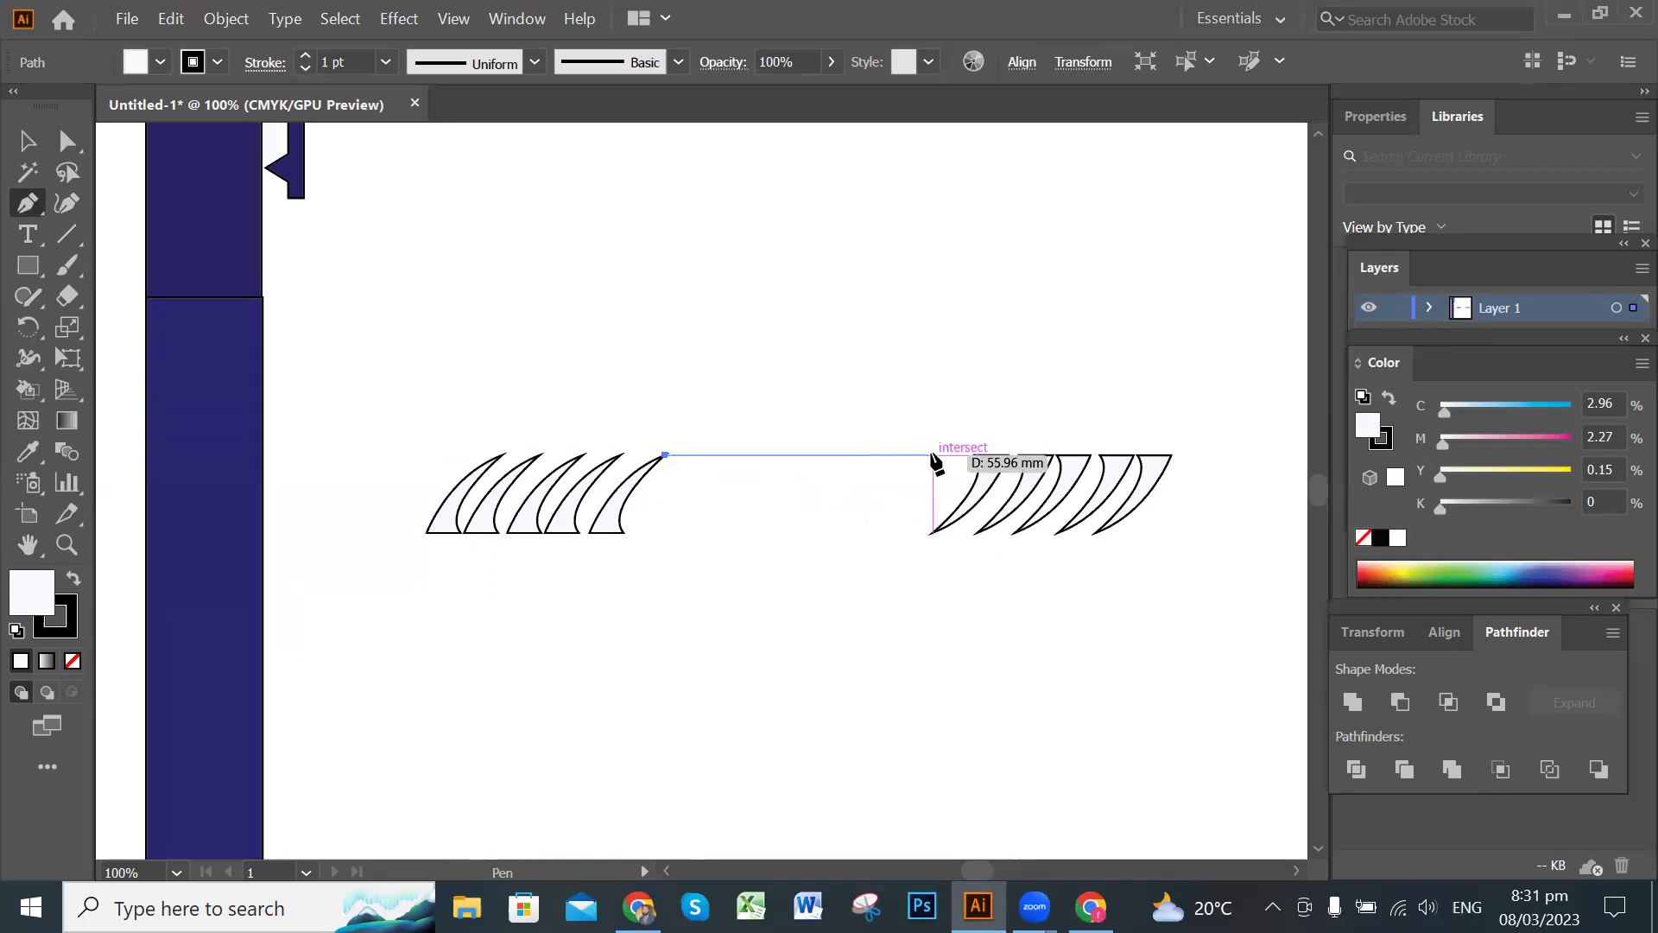
click(934, 455)
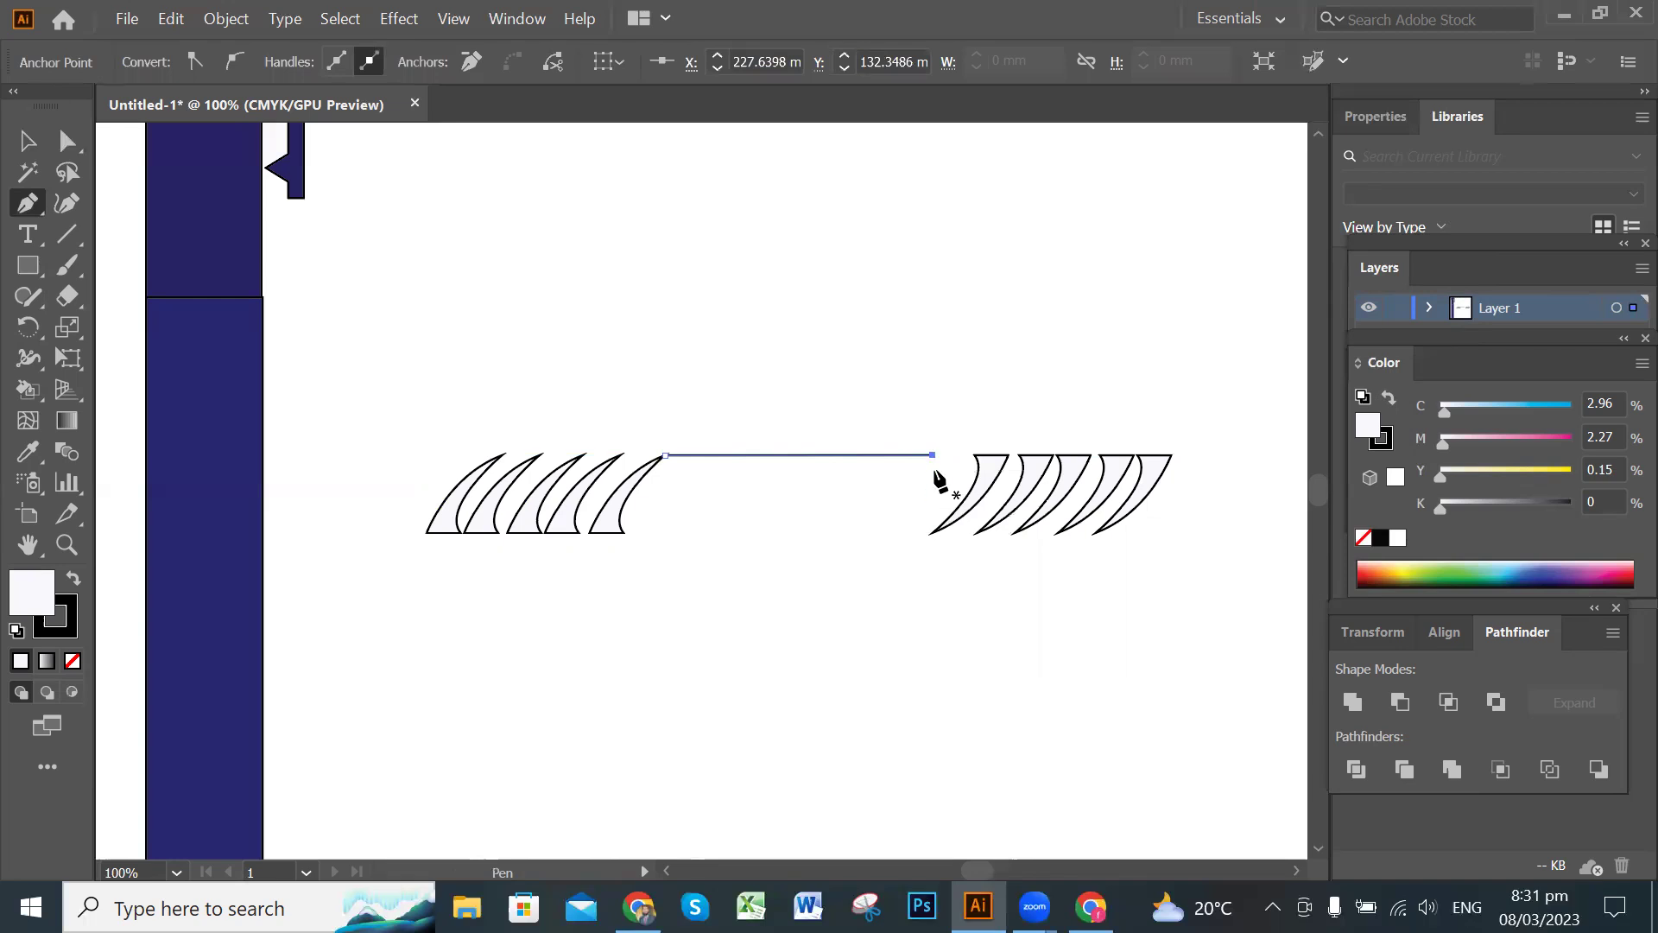
key(Escape)
click(928, 534)
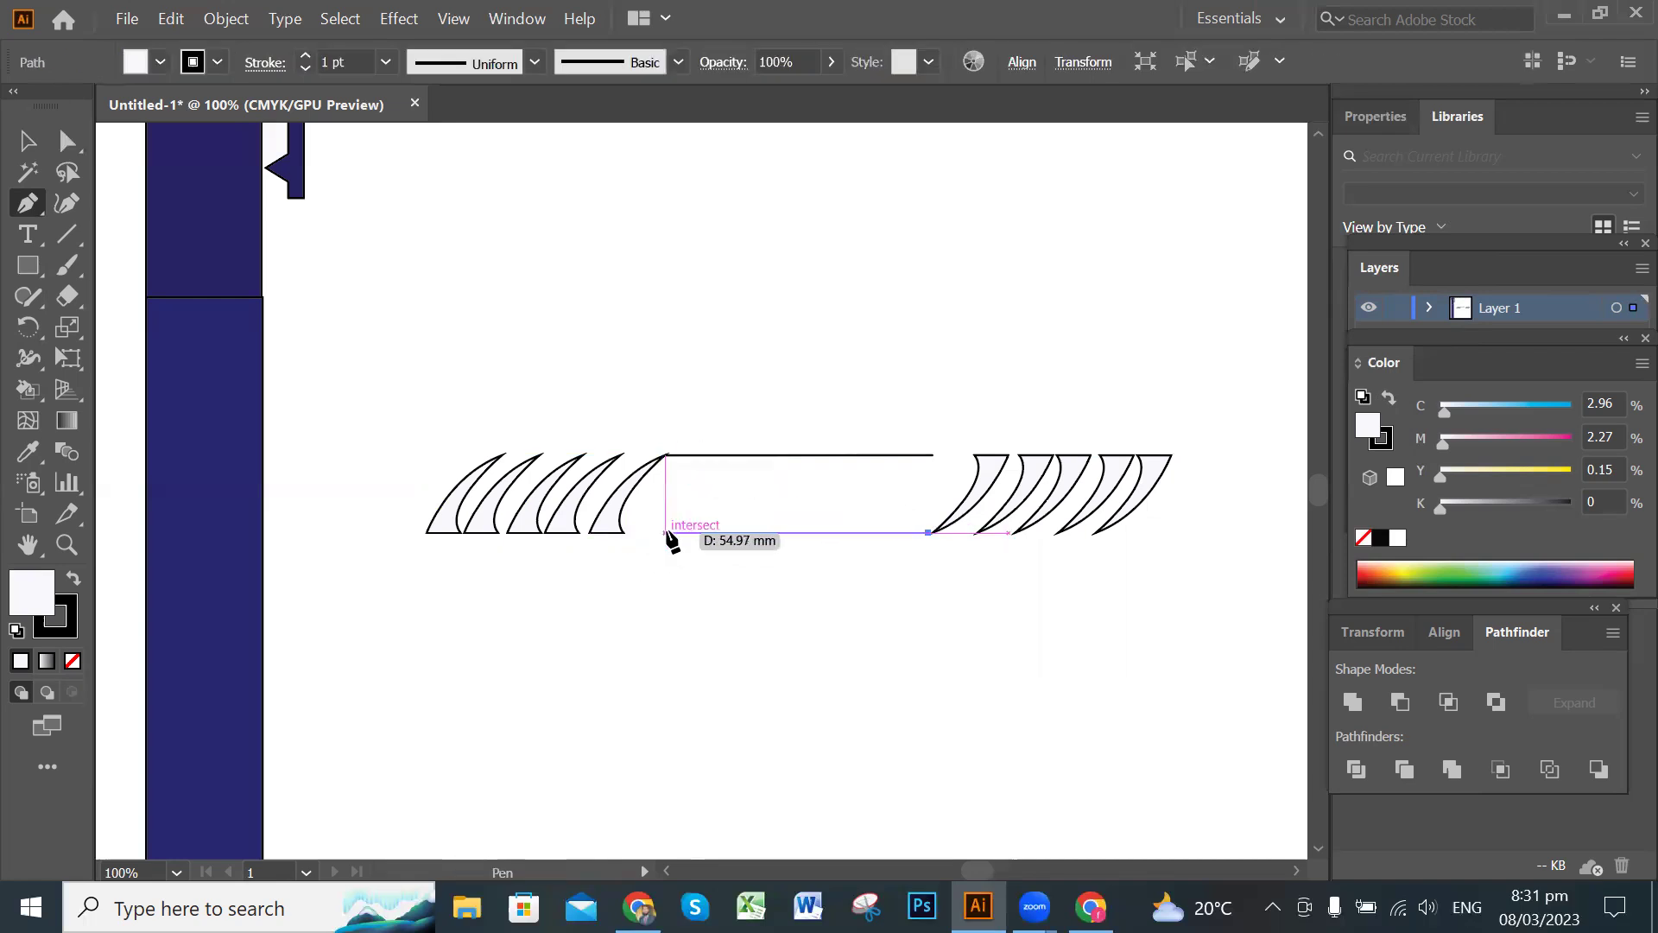
click(665, 533)
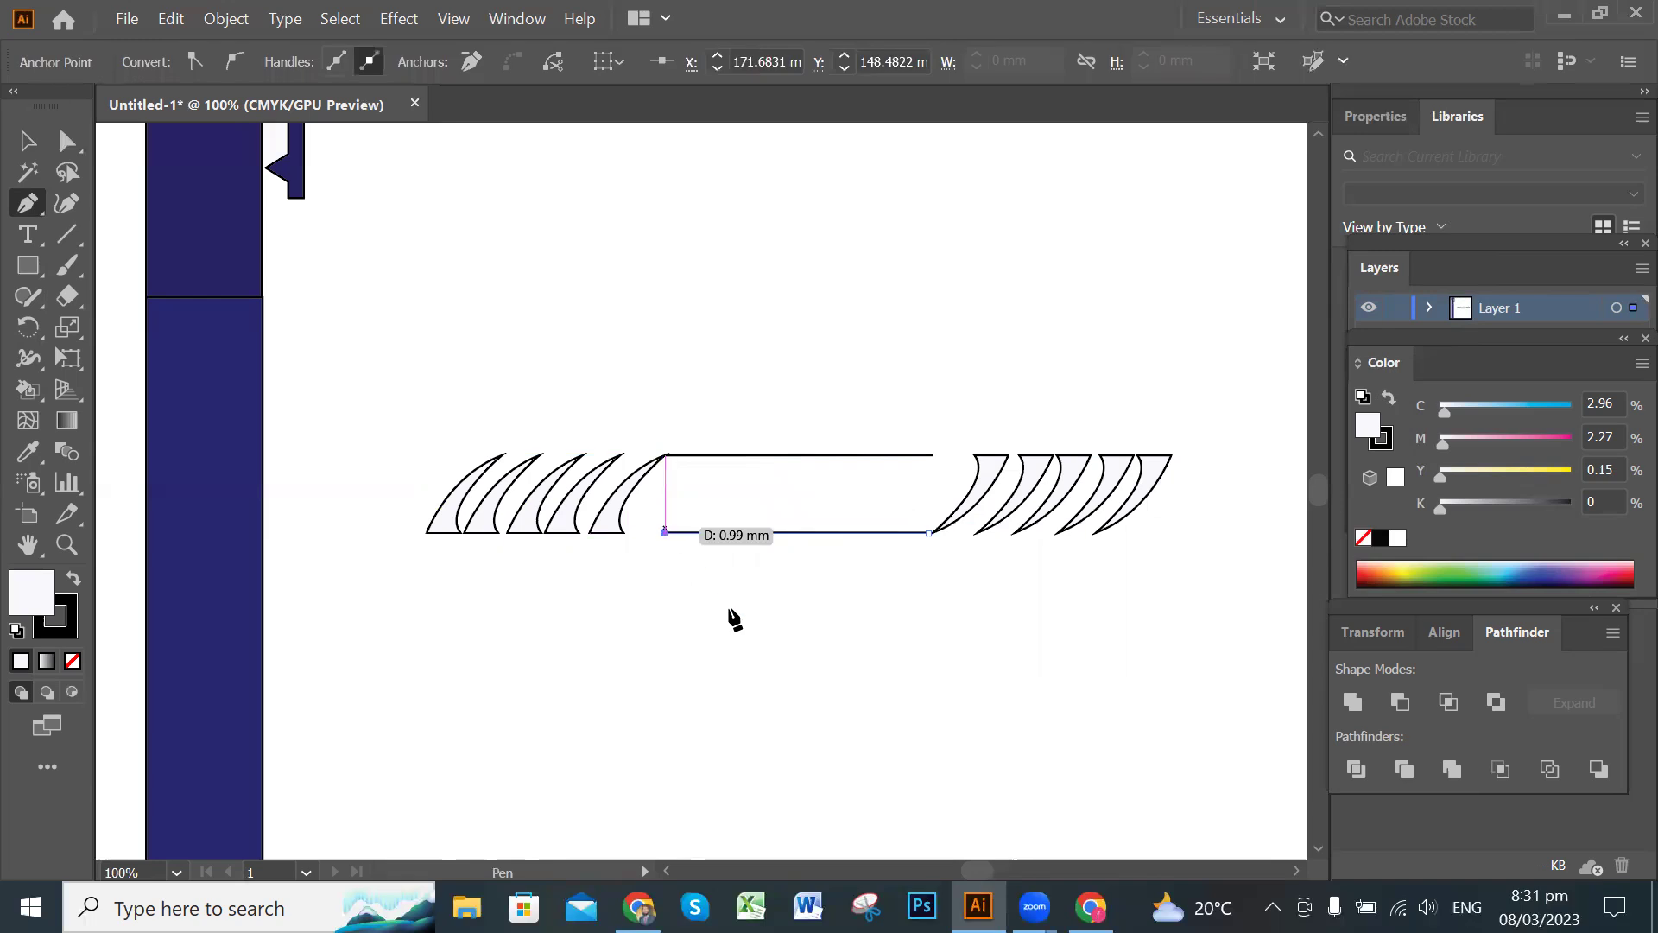
key(Escape)
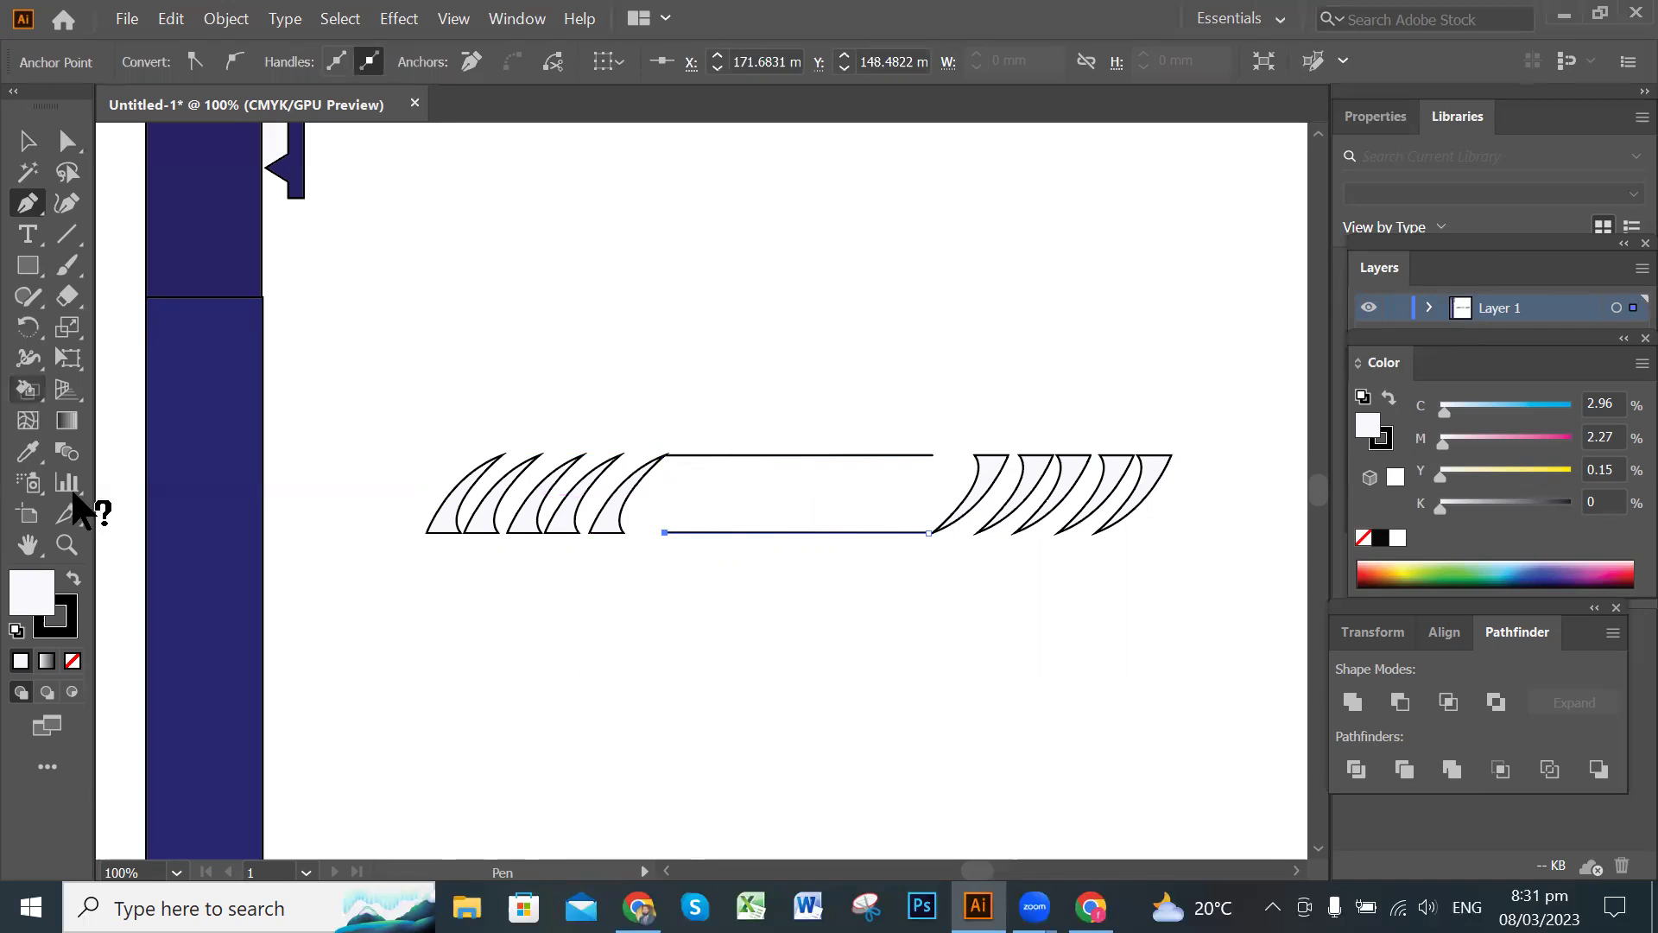
Create an area text frame above the horn motif.
click(21, 229)
click(139, 234)
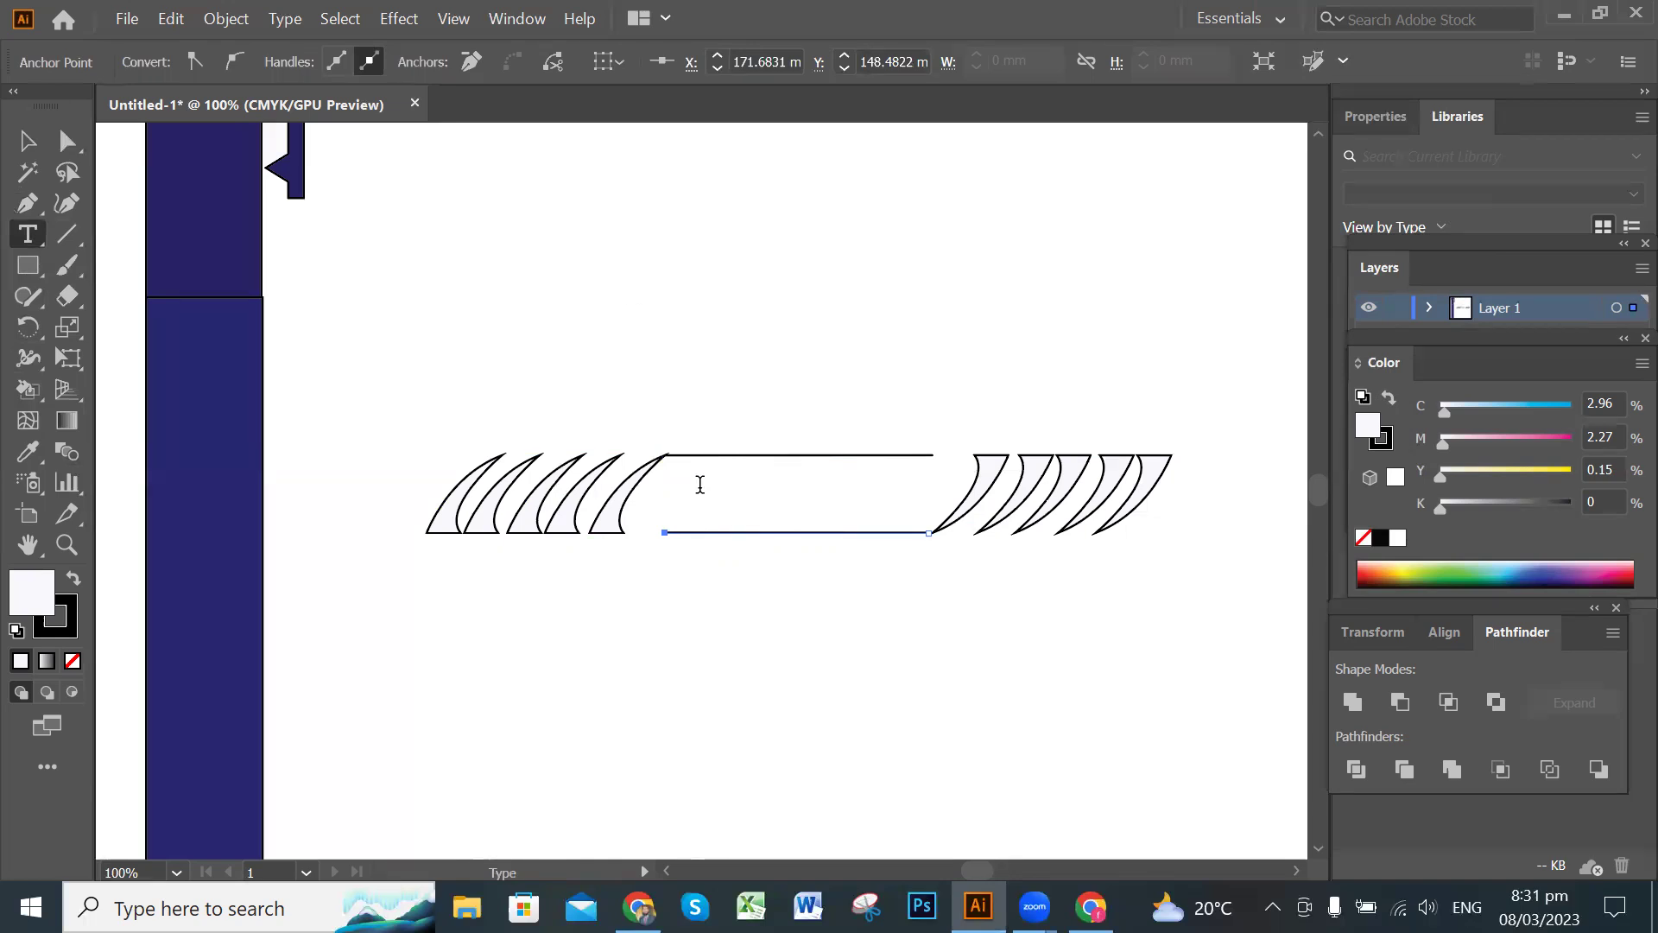
click(684, 287)
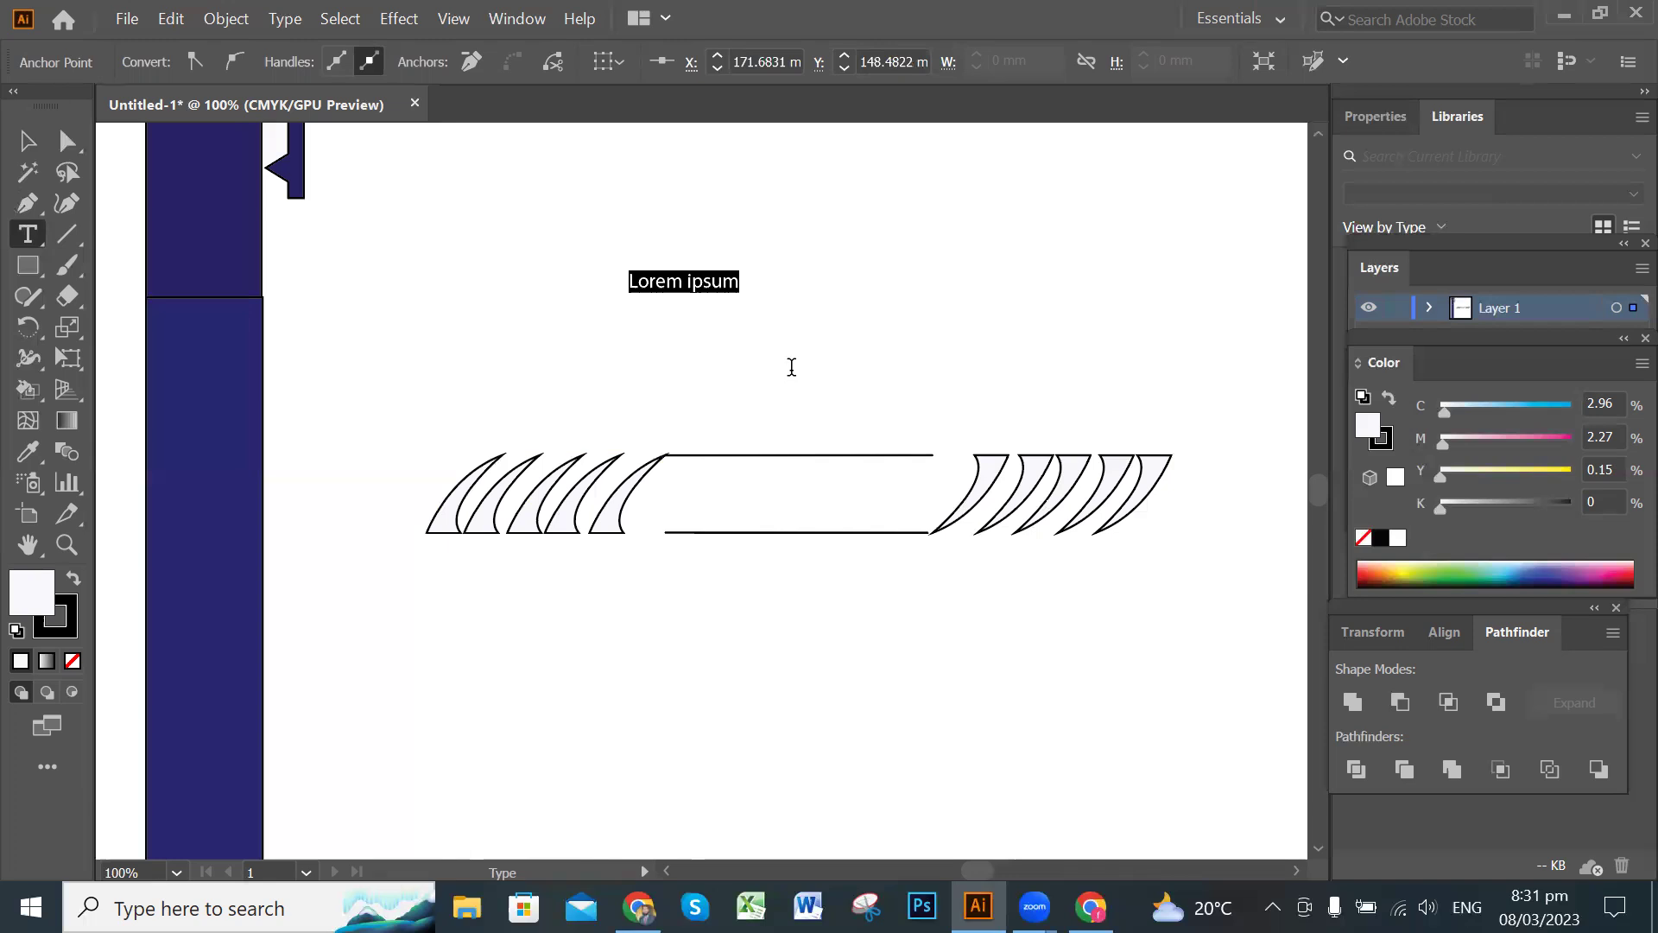
drag(573, 252, 792, 367)
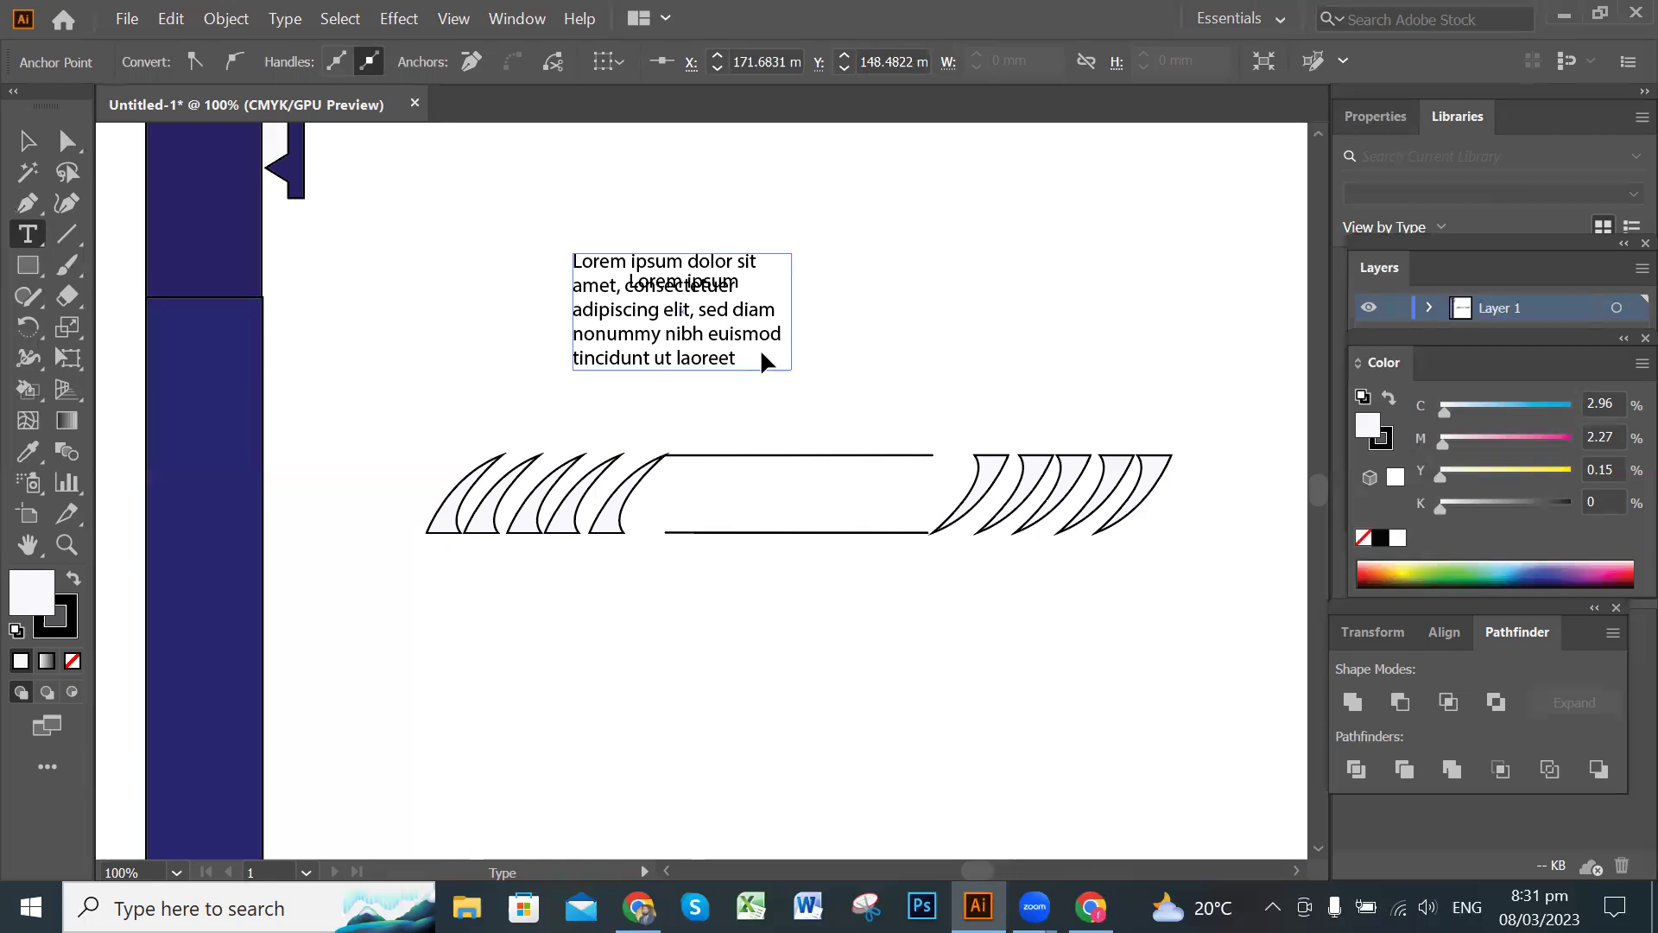
Replace the placeholder paragraph in the text frame with "DOLLAR POINTER".
key(o)
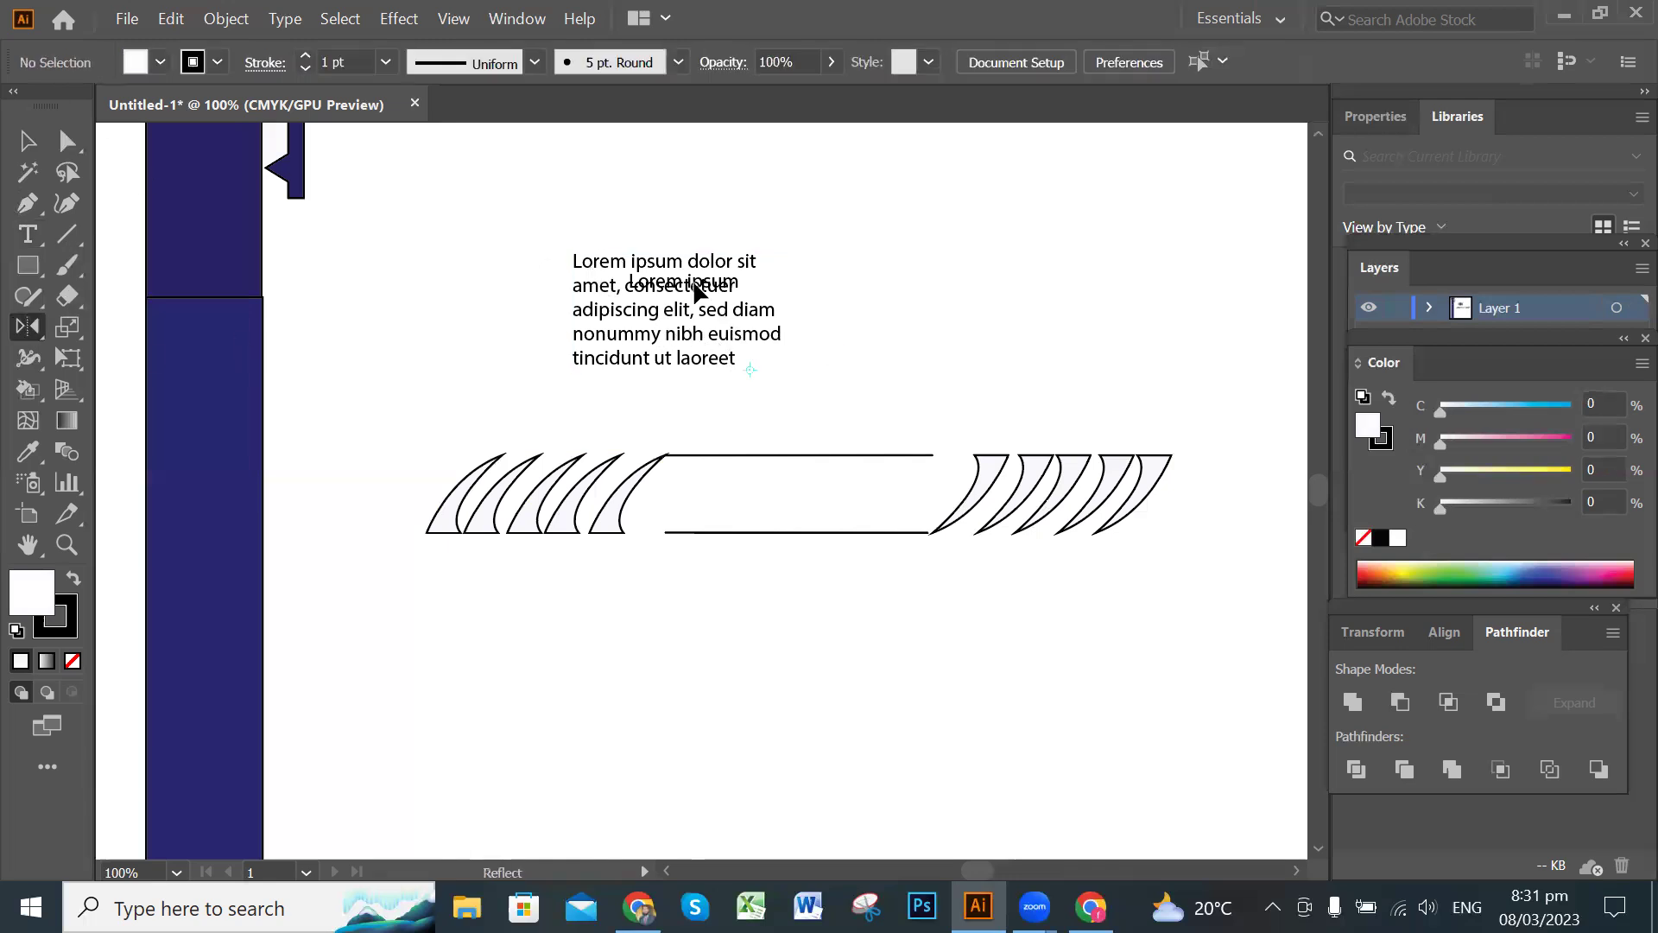
click(698, 369)
click(28, 234)
click(706, 346)
drag(738, 357, 579, 259)
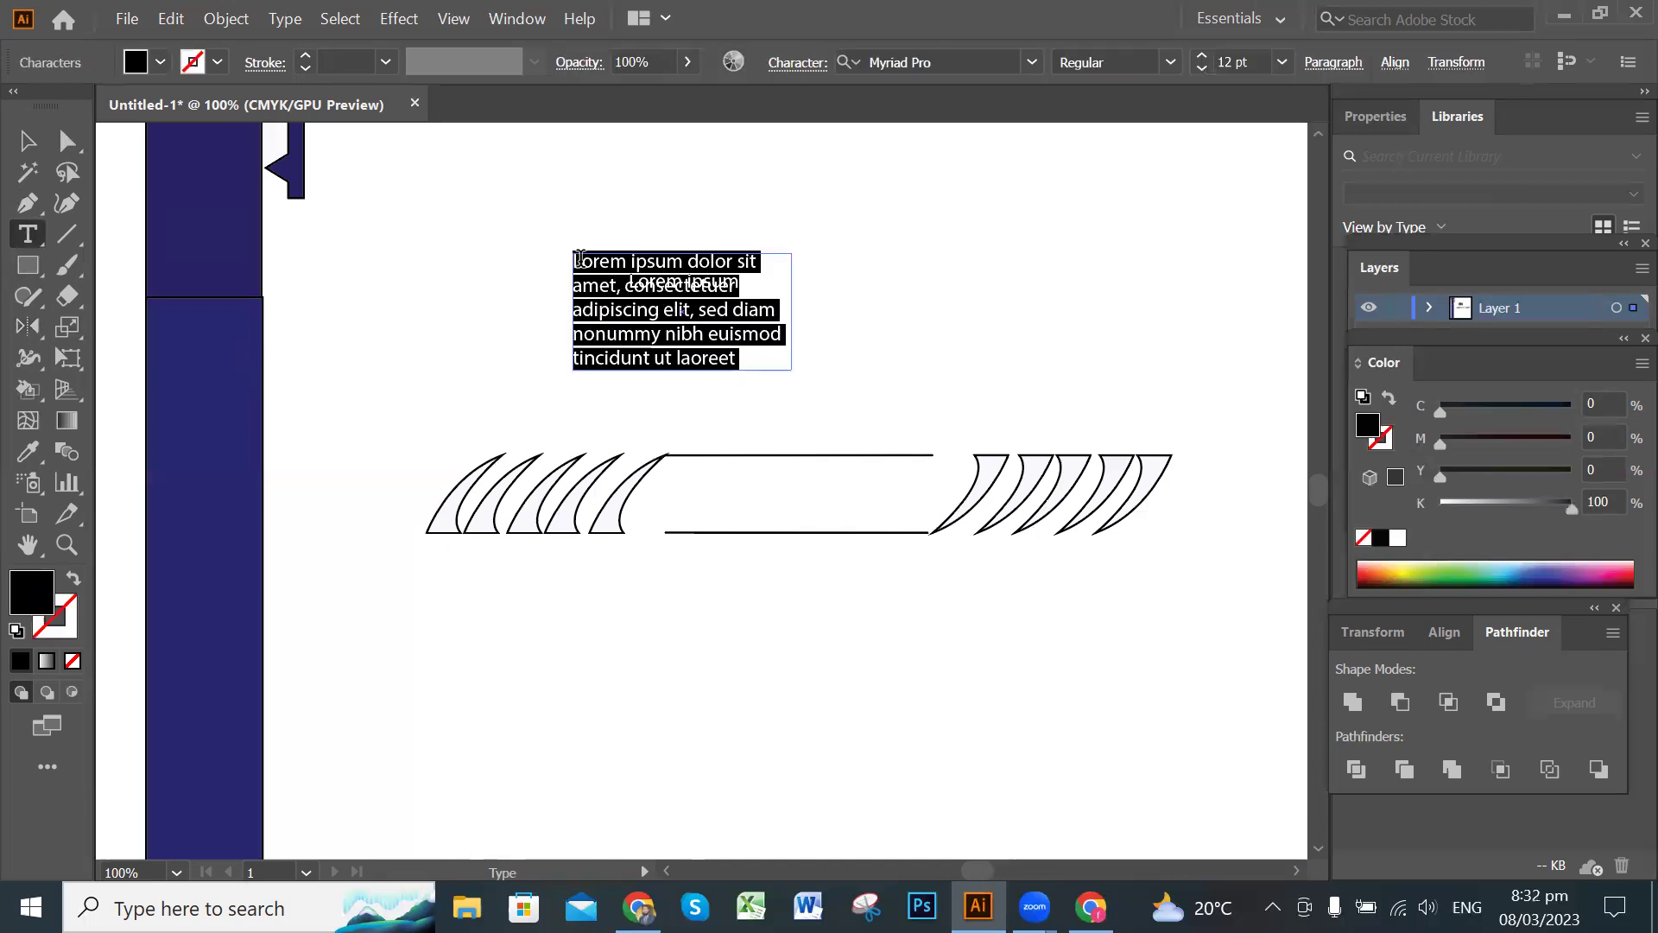
key(BackSpace)
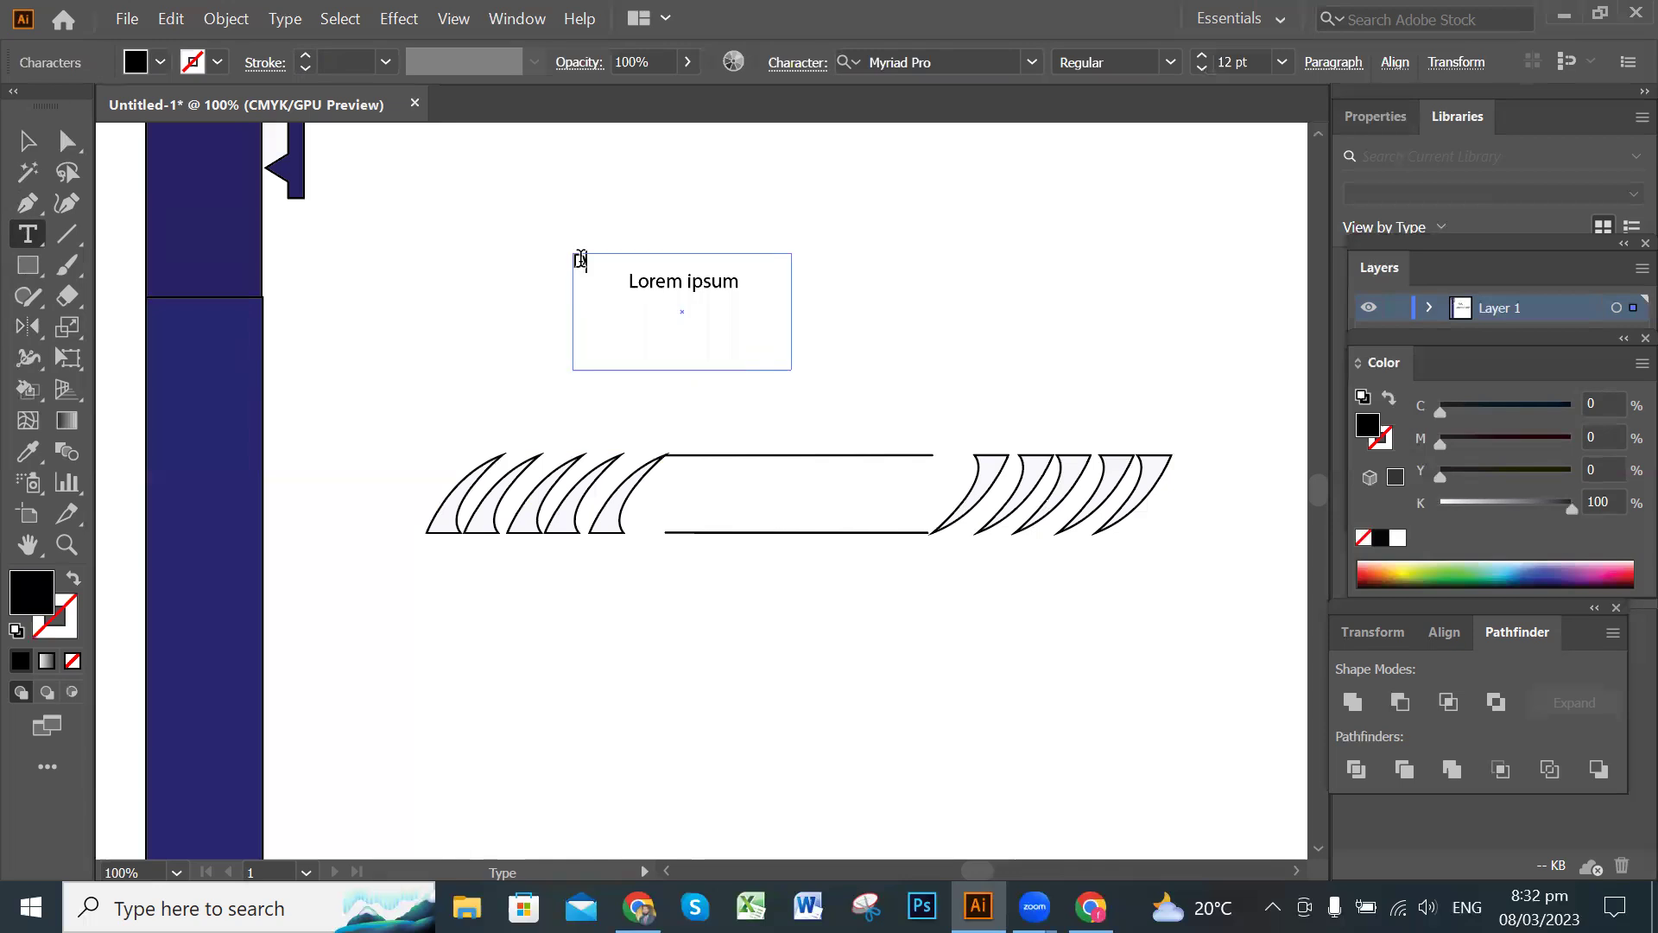
text(DOLLAR POINTER)
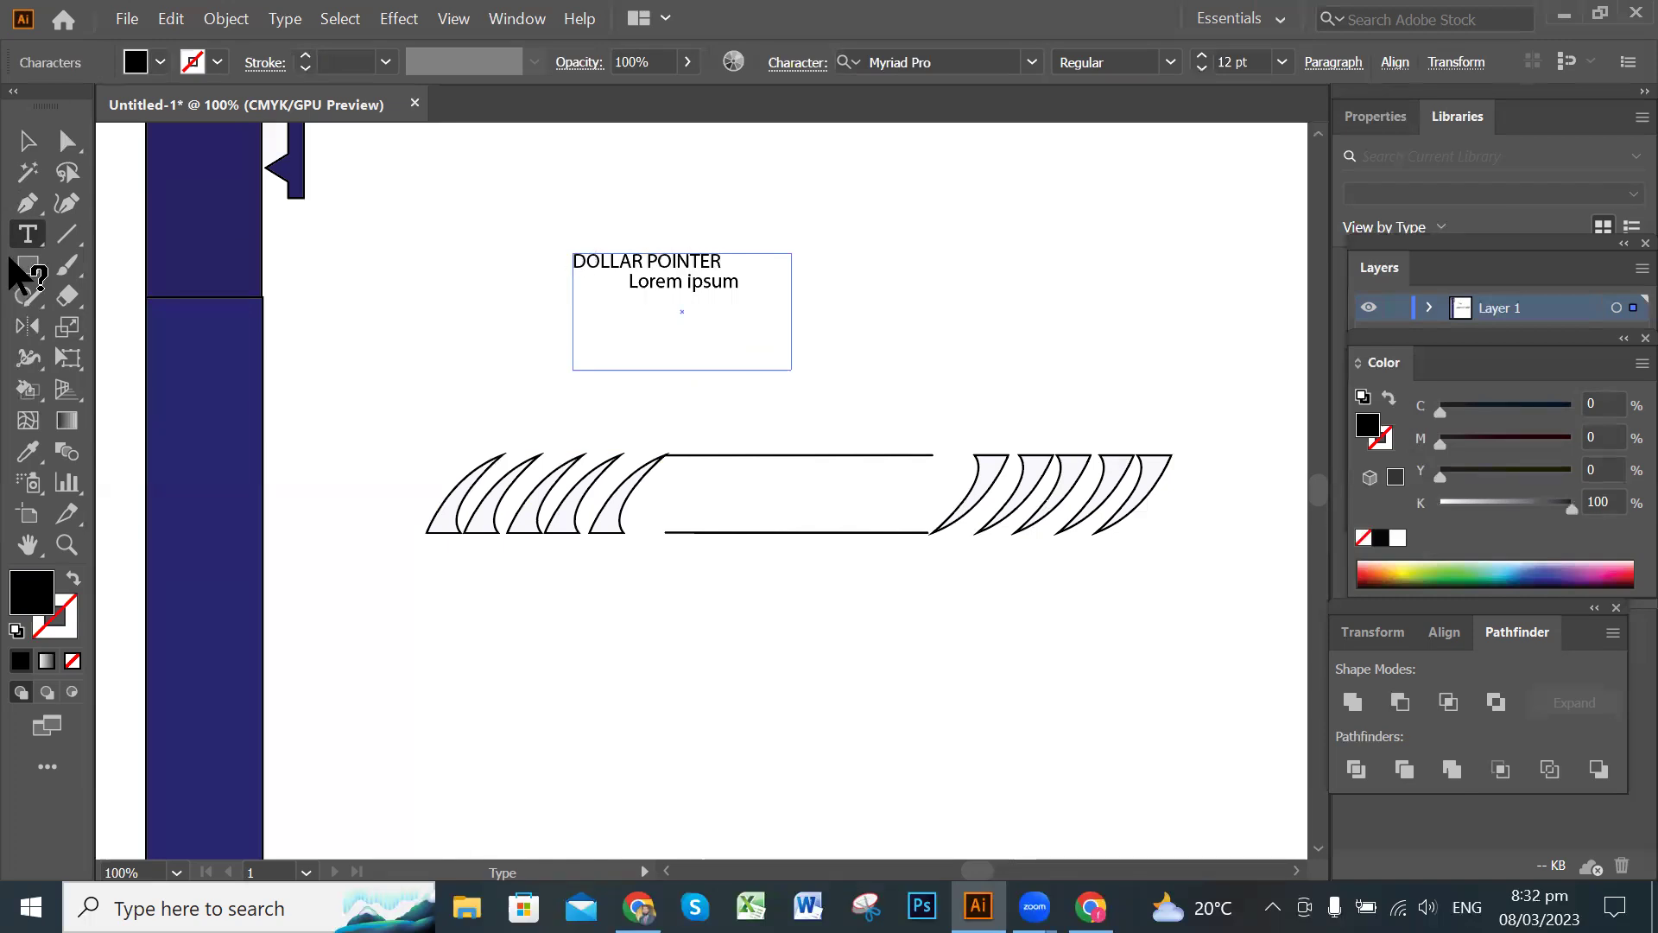
Delete the stray "Lorem ipsum" text overlapping the DOLLAR POINTER frame.
click(28, 140)
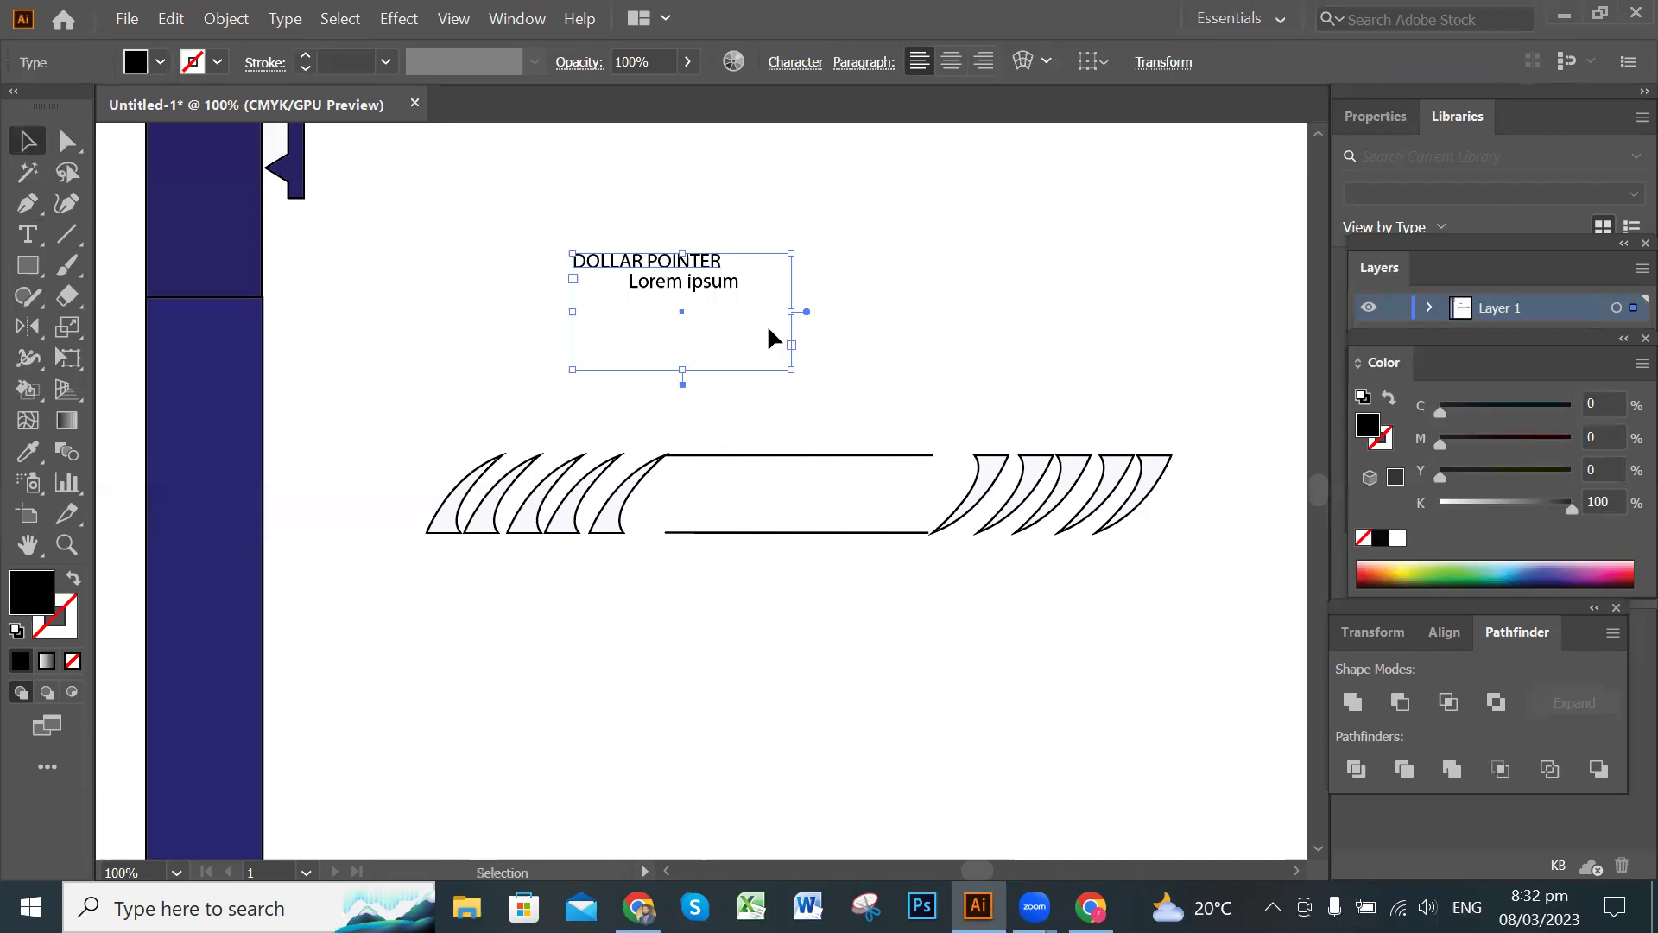
click(902, 251)
drag(682, 289, 755, 338)
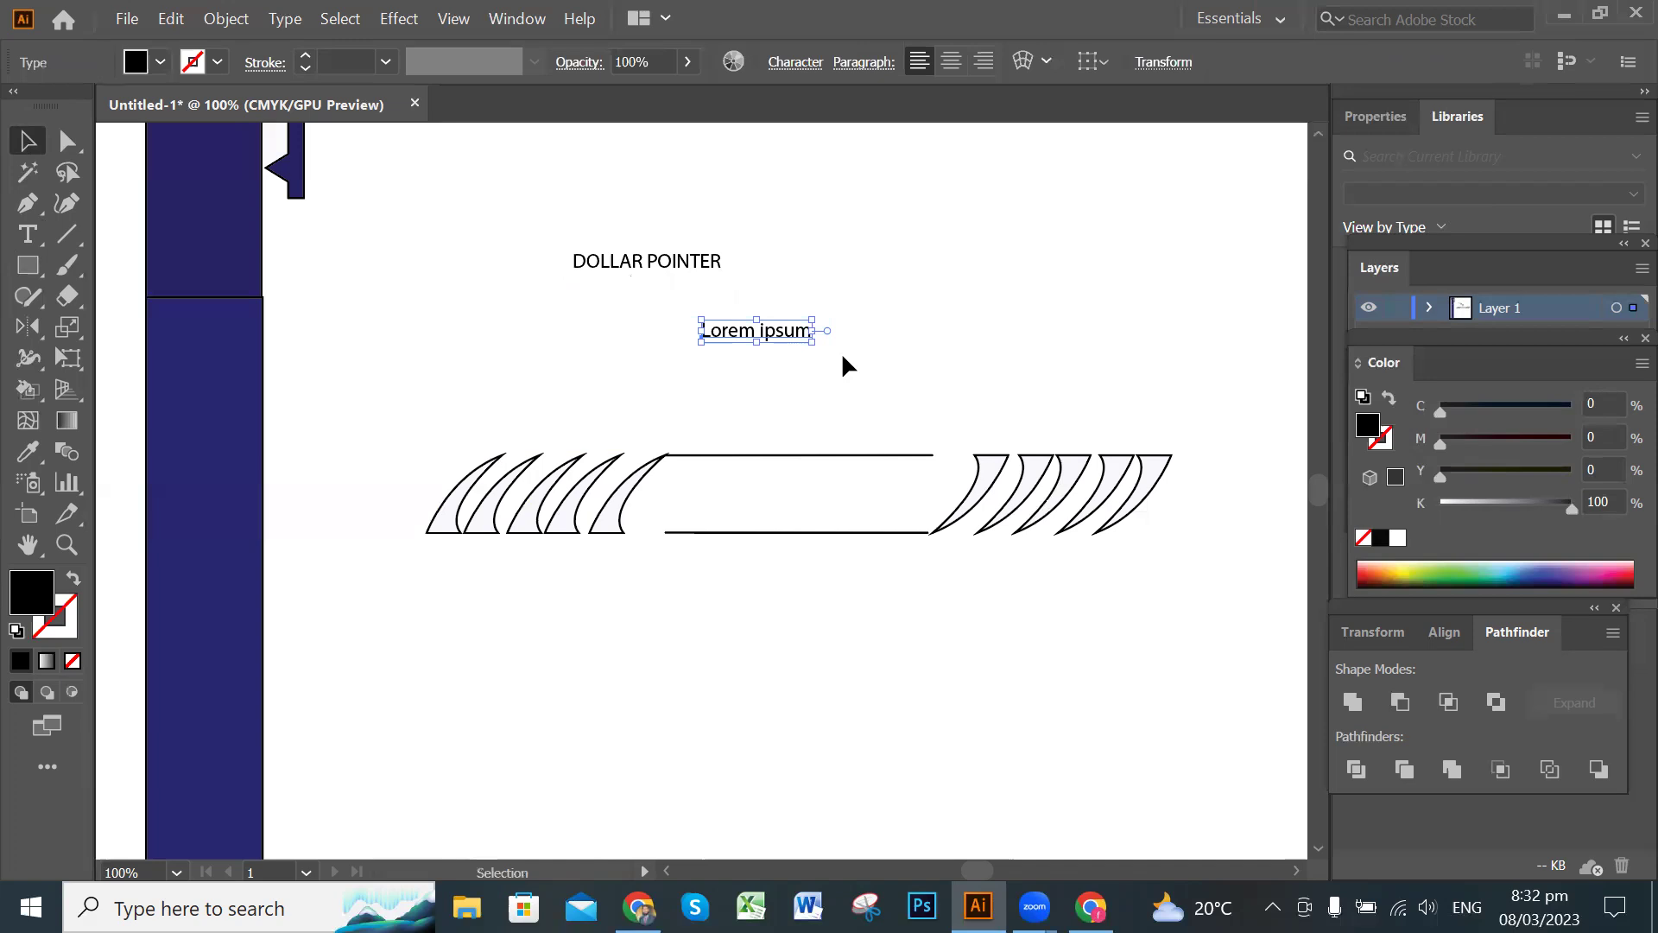
key(Delete)
Move the DOLLAR POINTER text frame to the right, above the two lines, and enlarge the frame.
drag(688, 270, 799, 367)
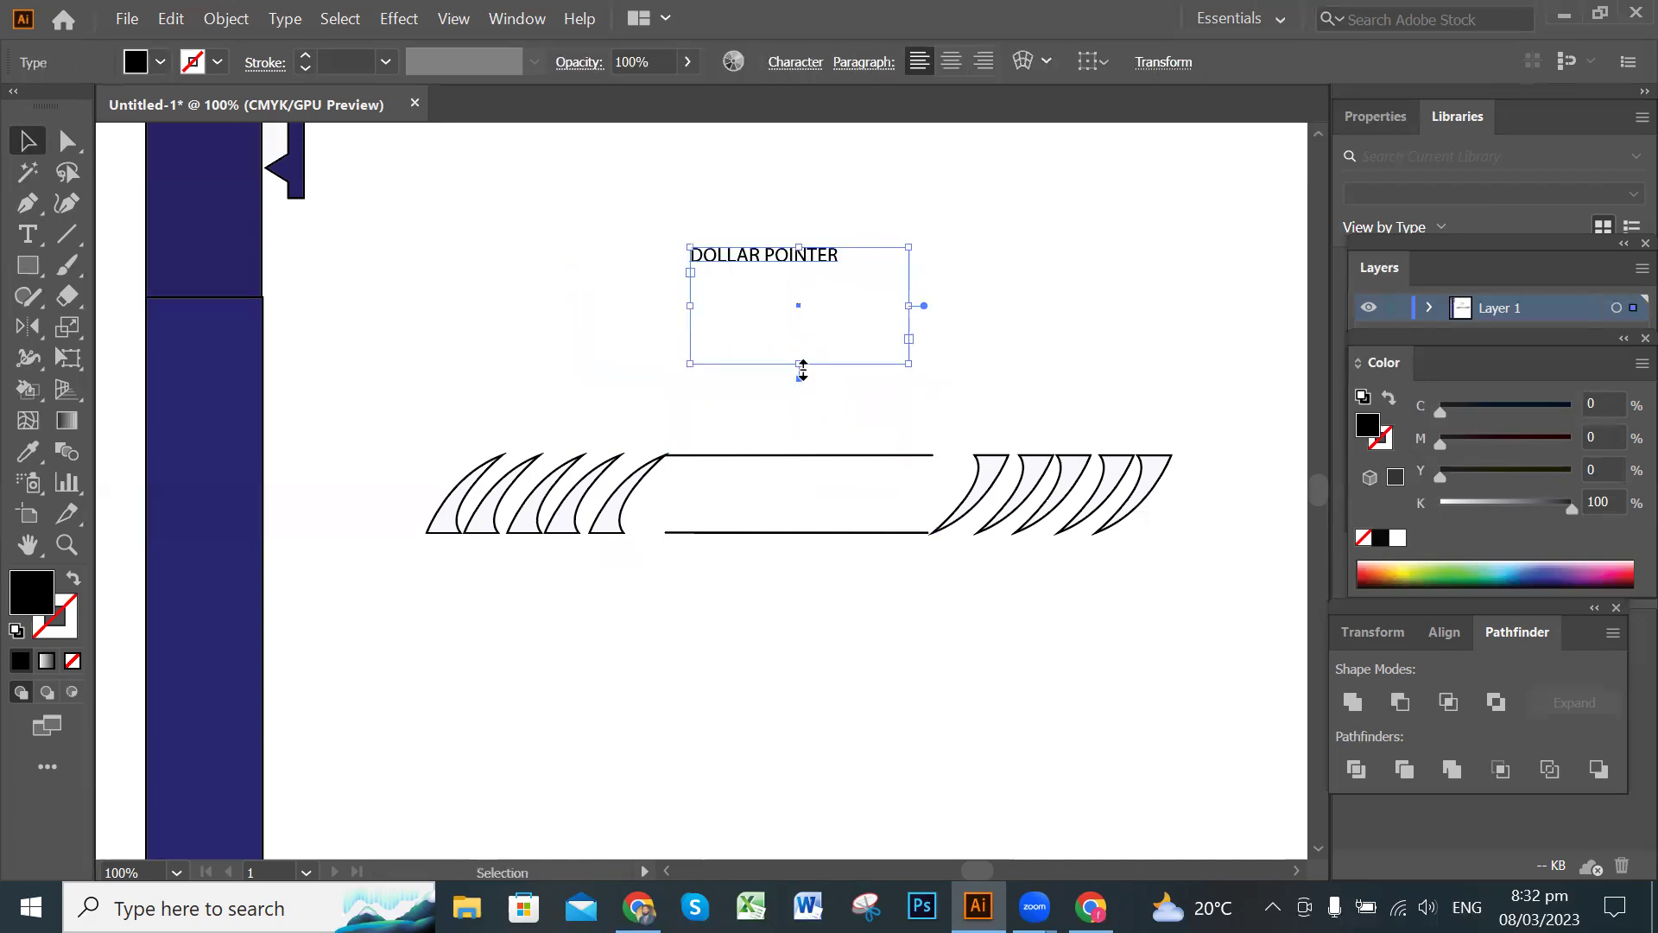
drag(796, 311, 794, 267)
click(869, 305)
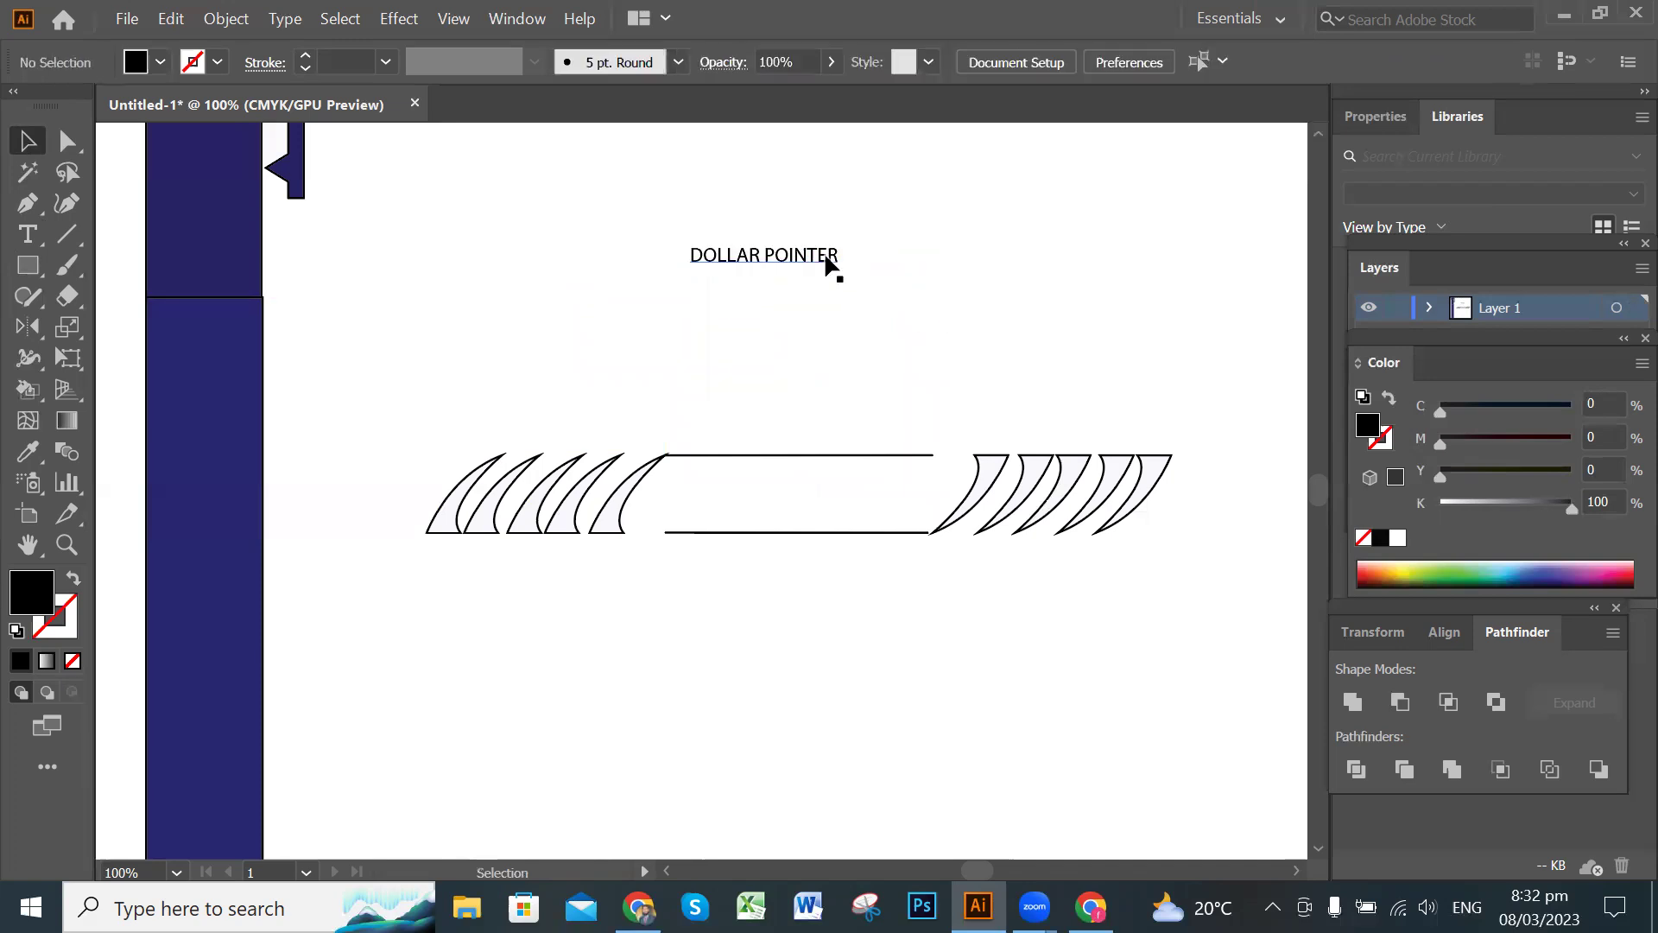
click(825, 256)
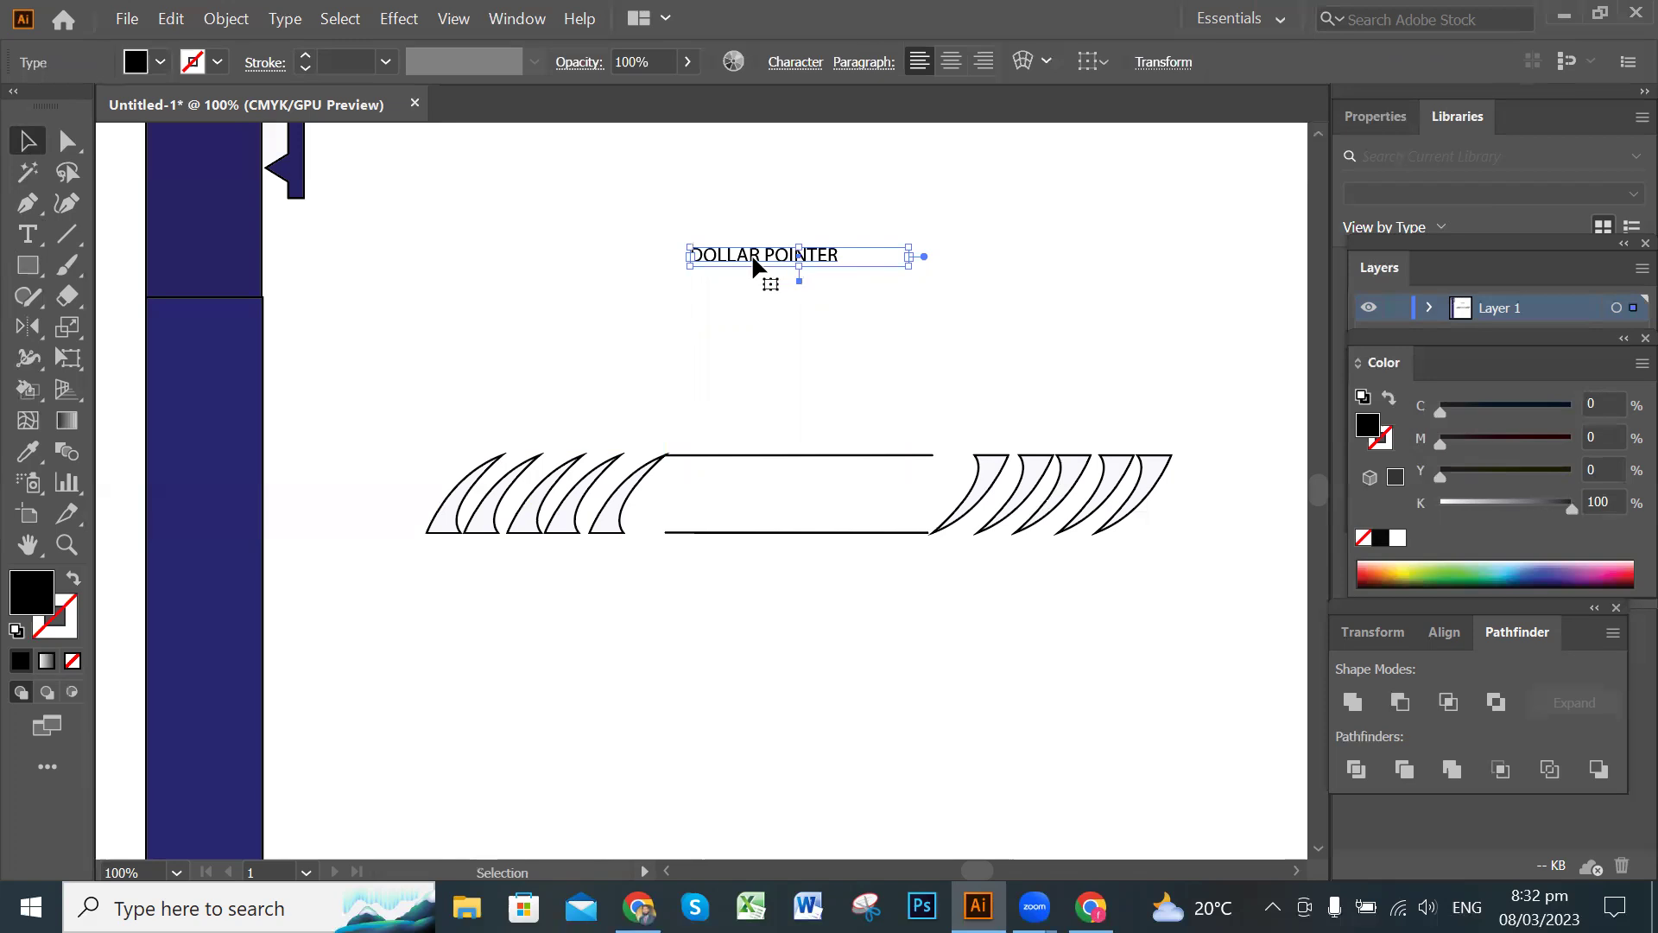
drag(909, 266, 1008, 361)
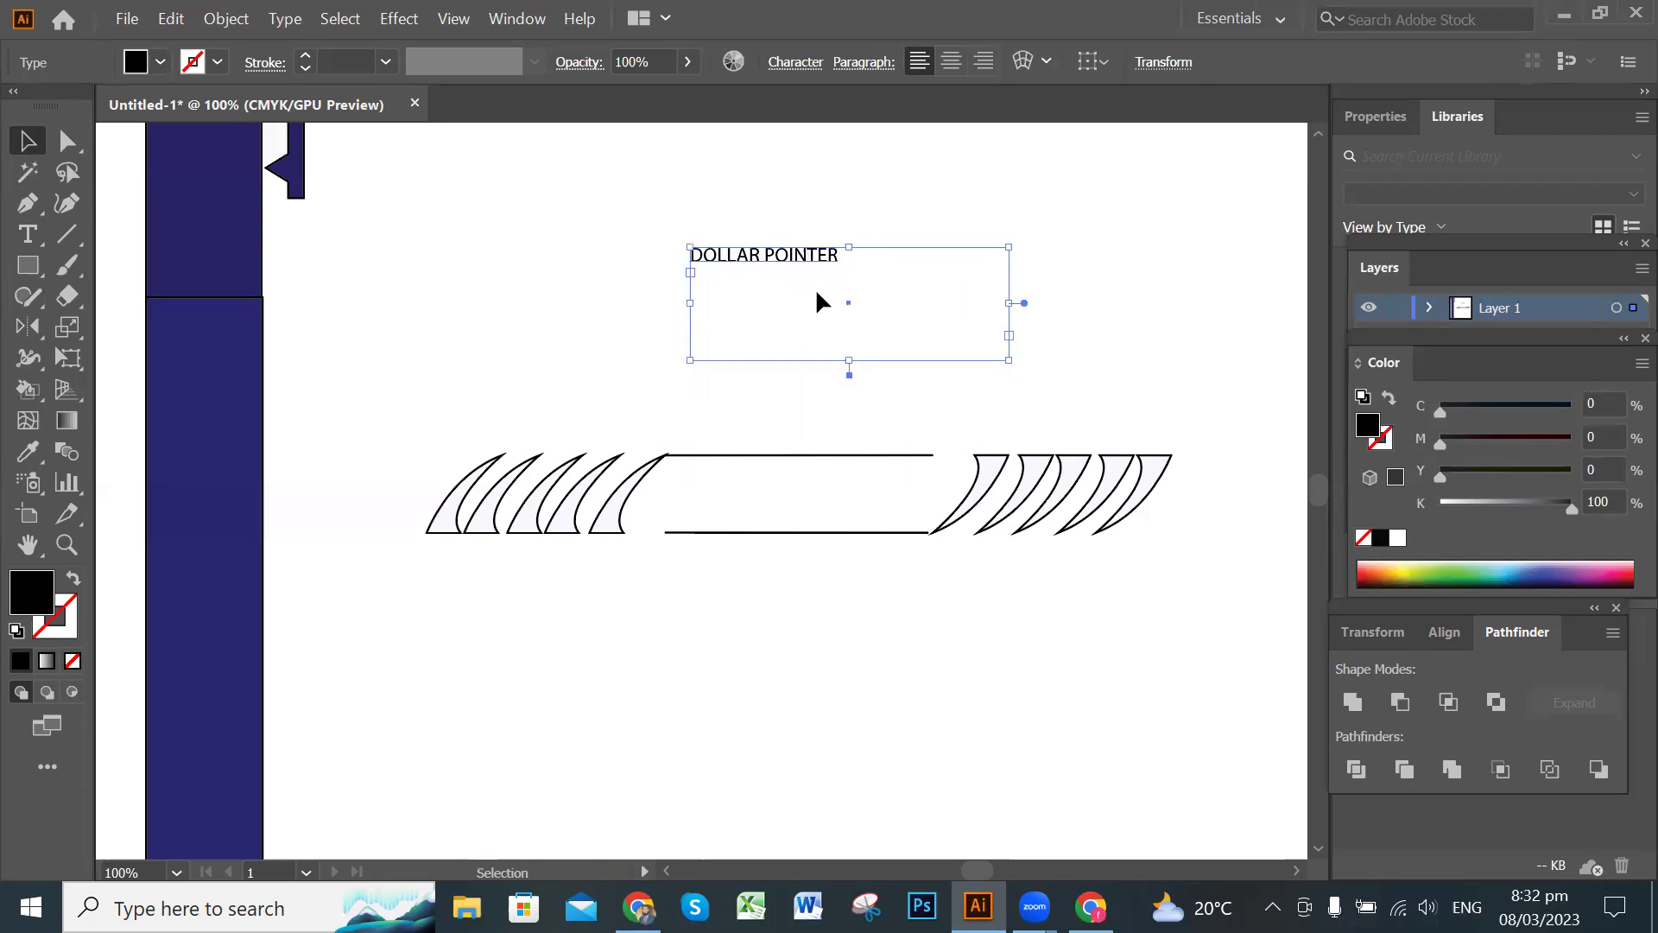
click(1115, 308)
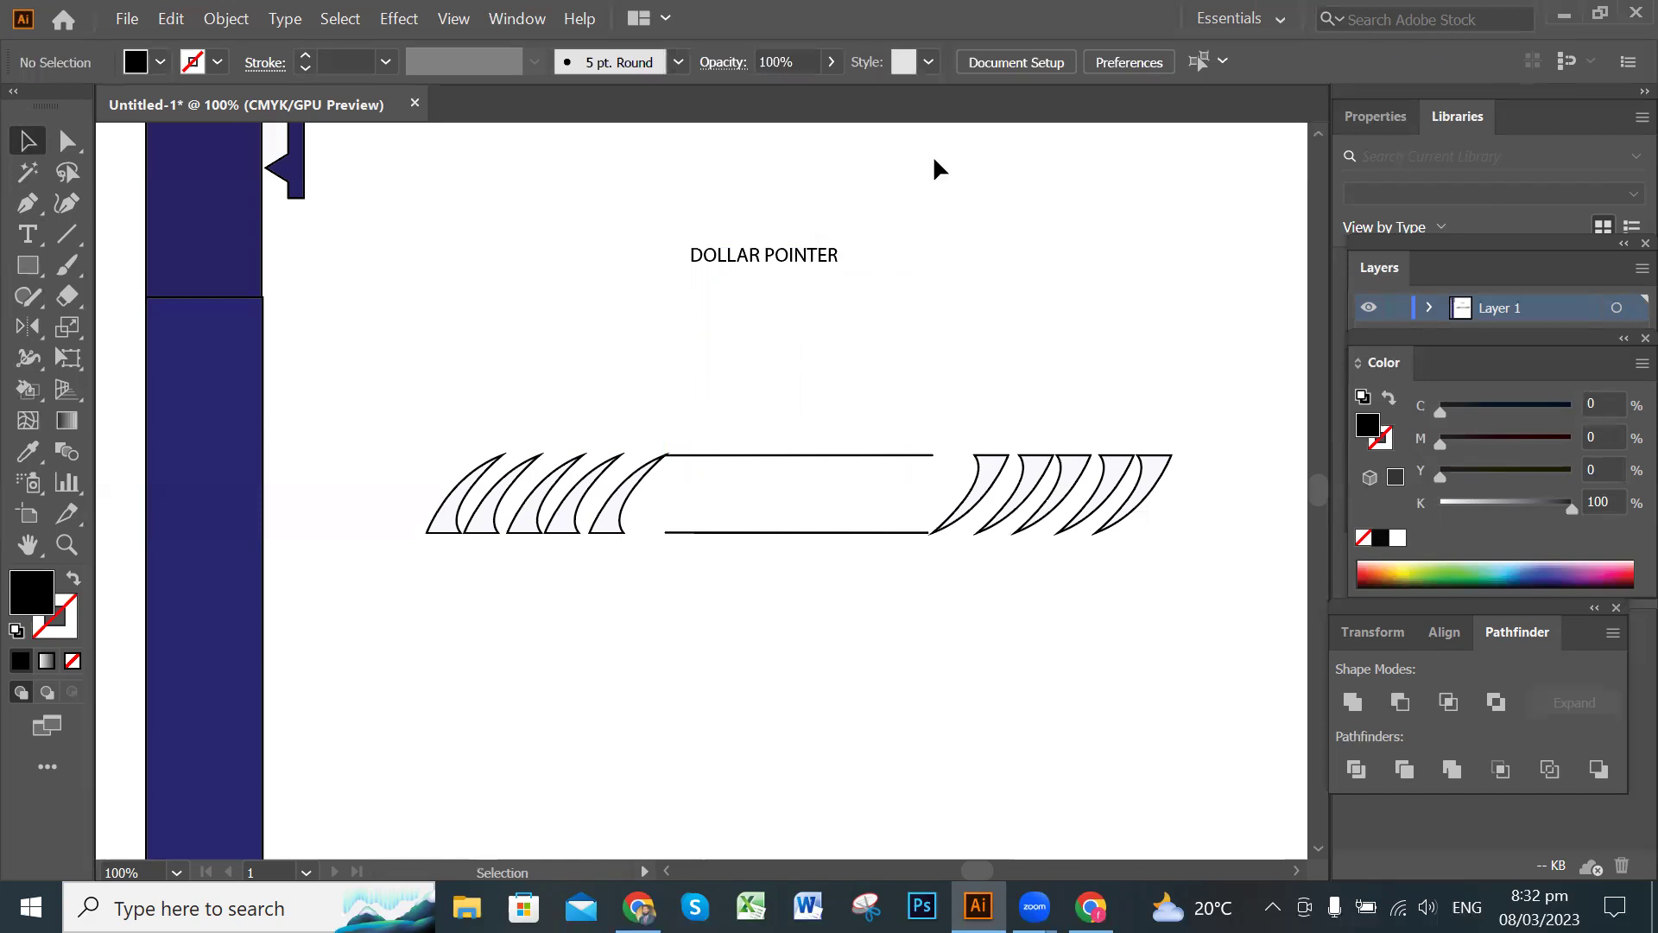
Set the font size of the DOLLAR POINTER text to 24 pt.
click(764, 257)
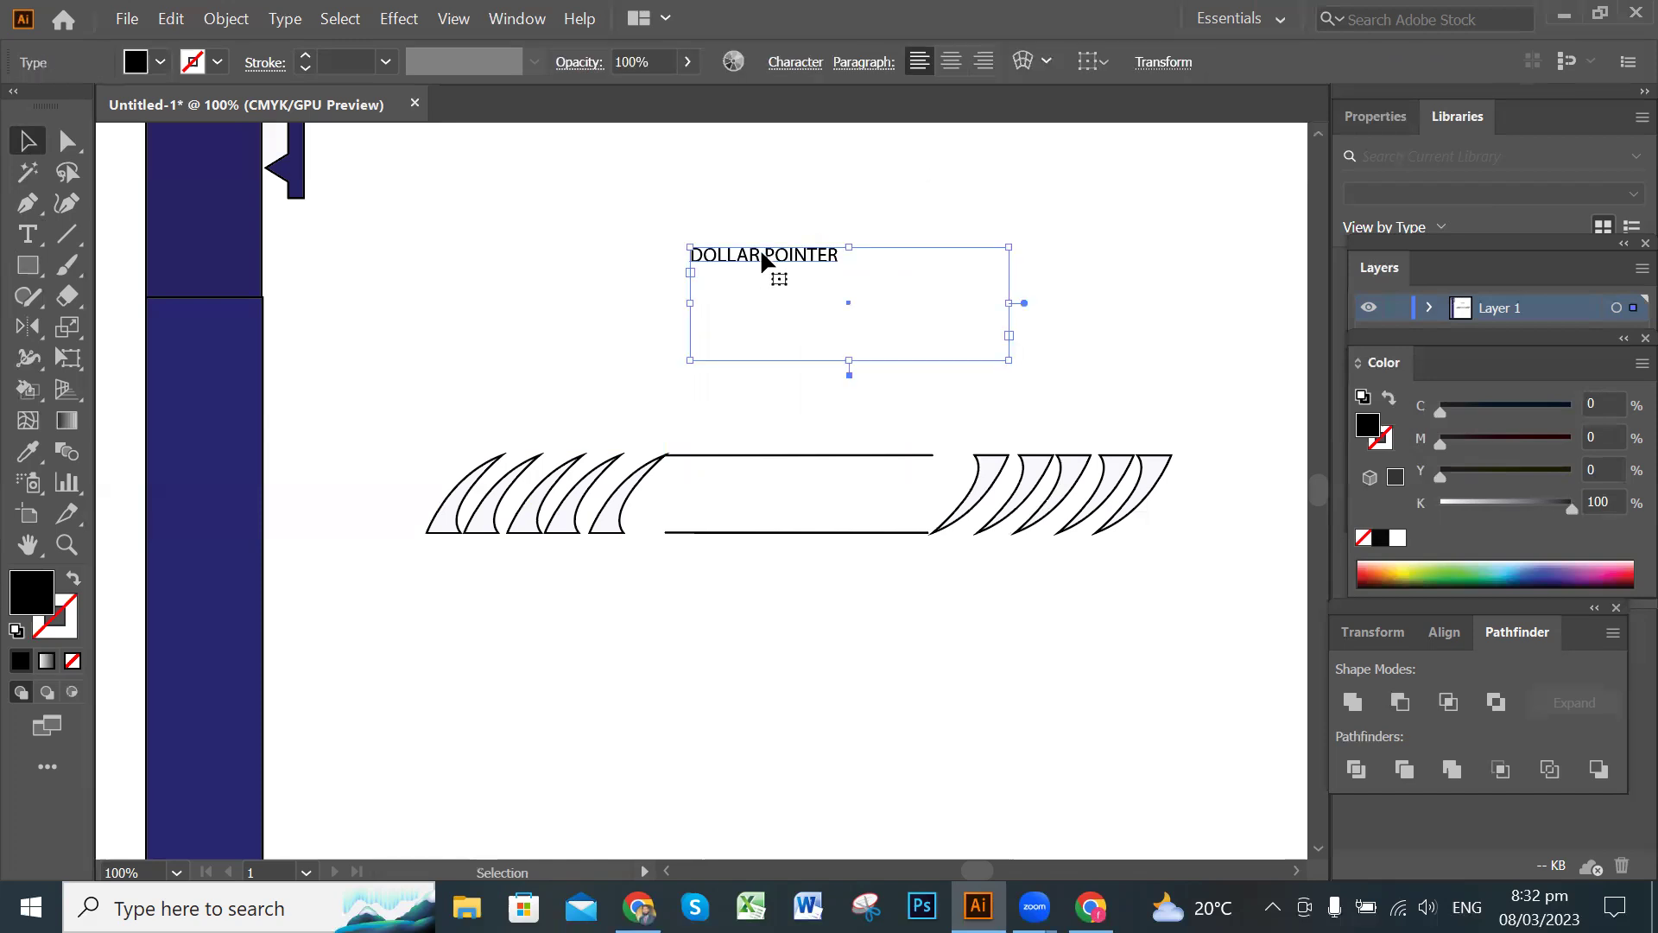
click(28, 233)
triple_click(819, 255)
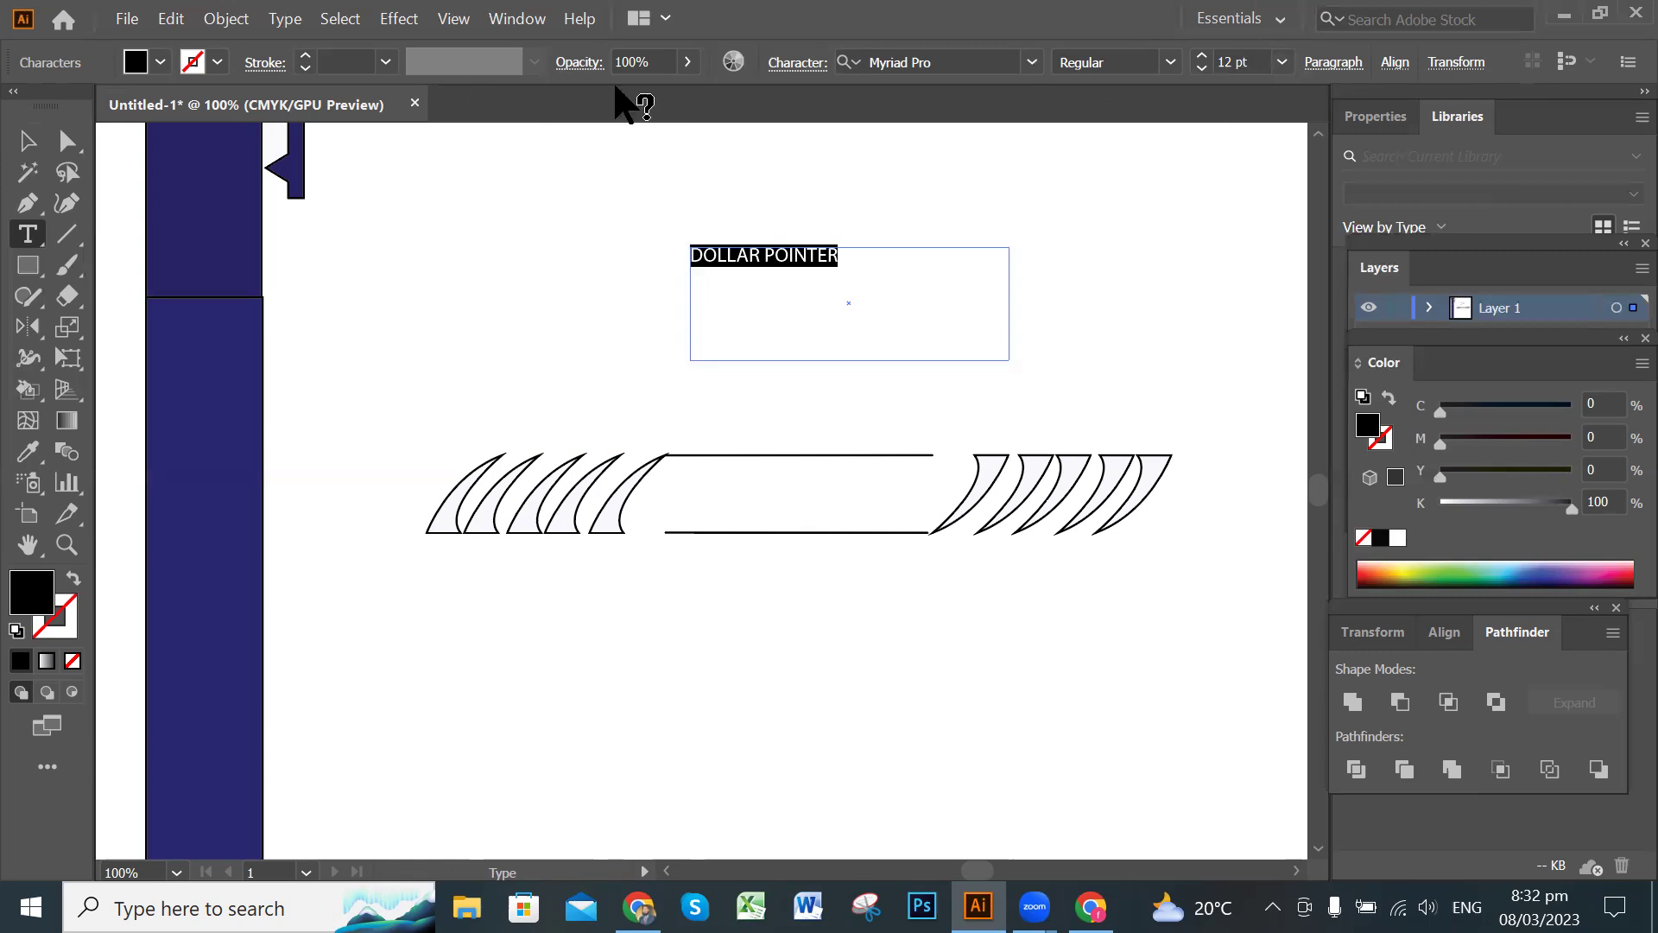
click(1282, 62)
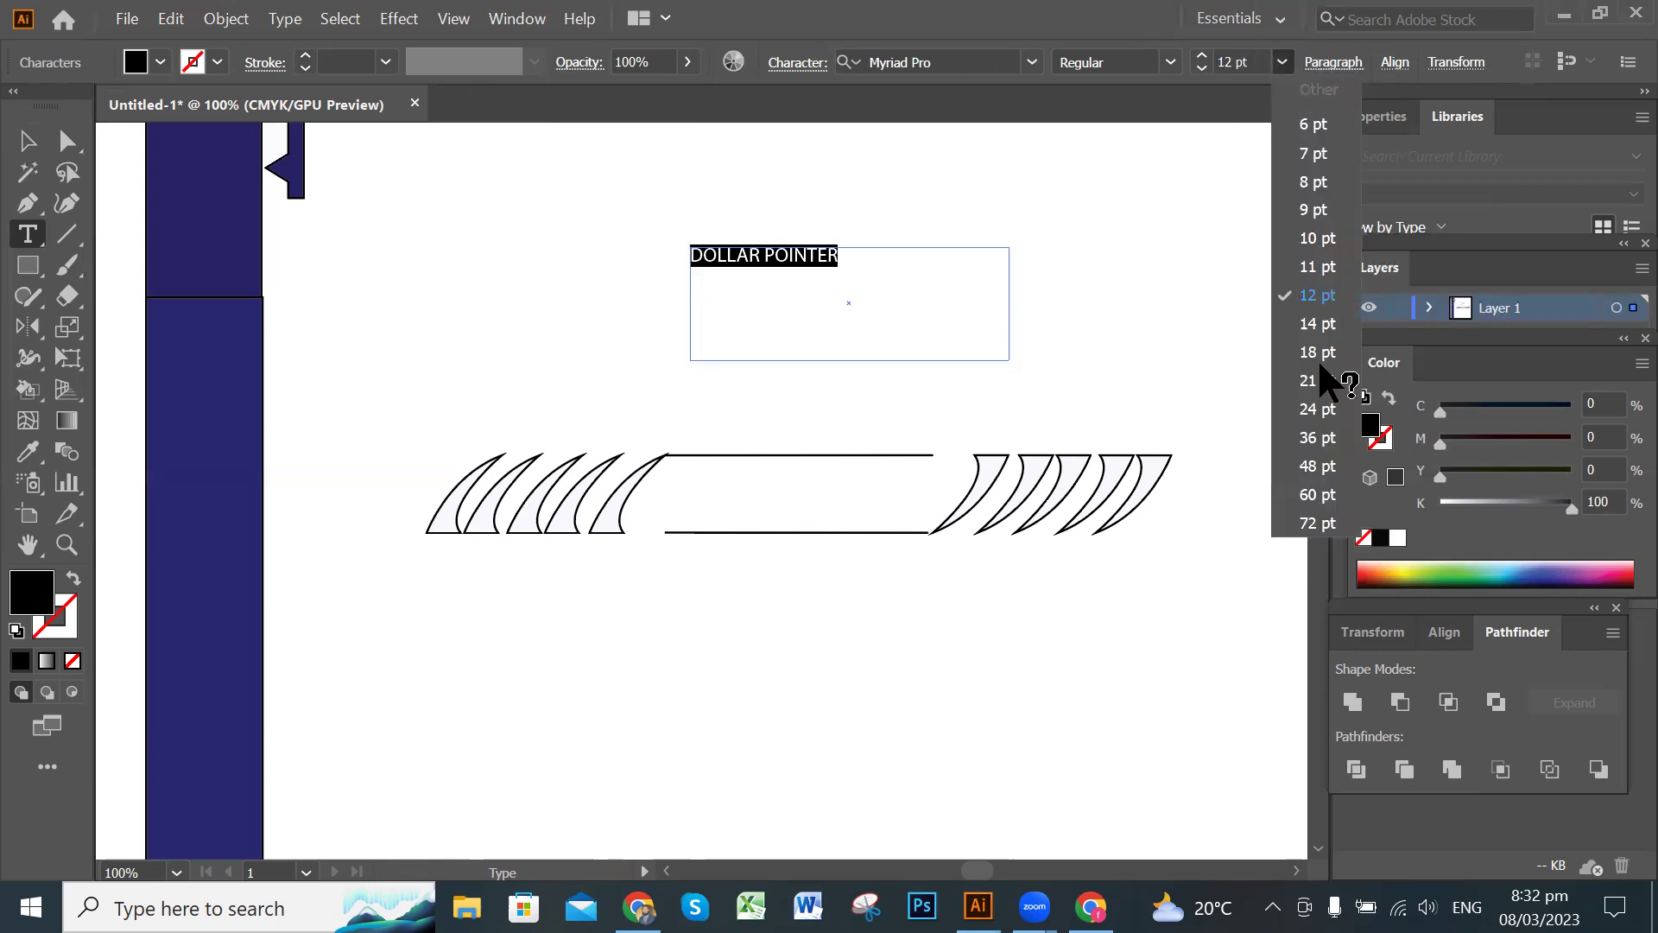
click(1322, 407)
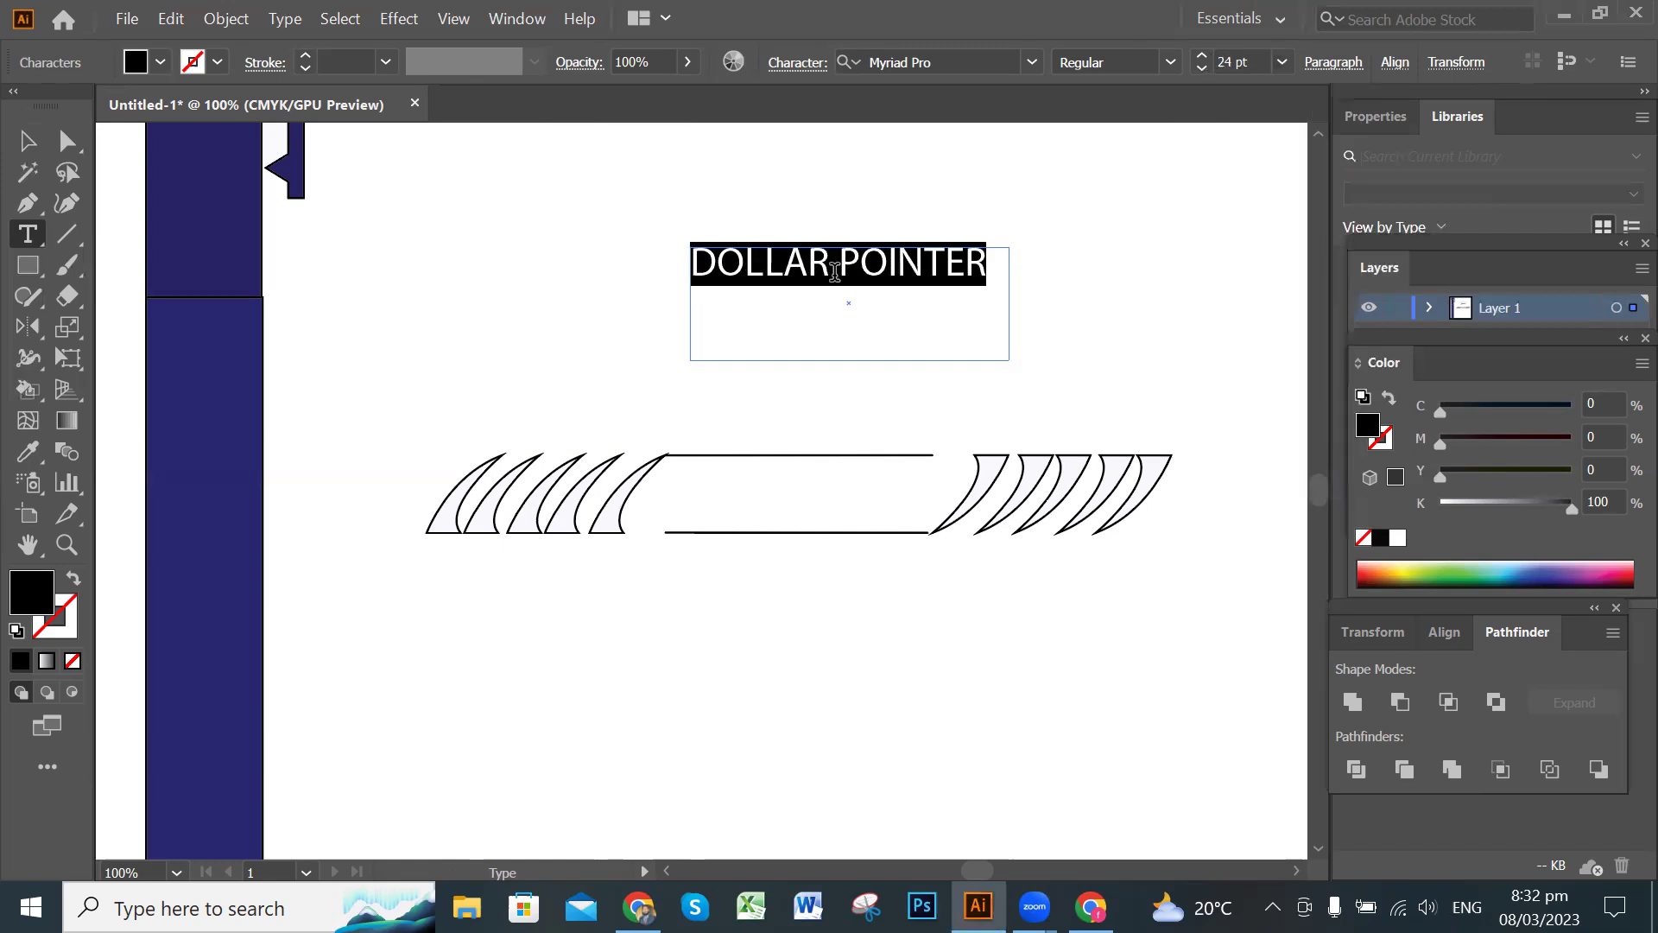
Shorten the text frame and move it about 9 mm left and 48 mm down, between the two horizontal lines.
click(27, 141)
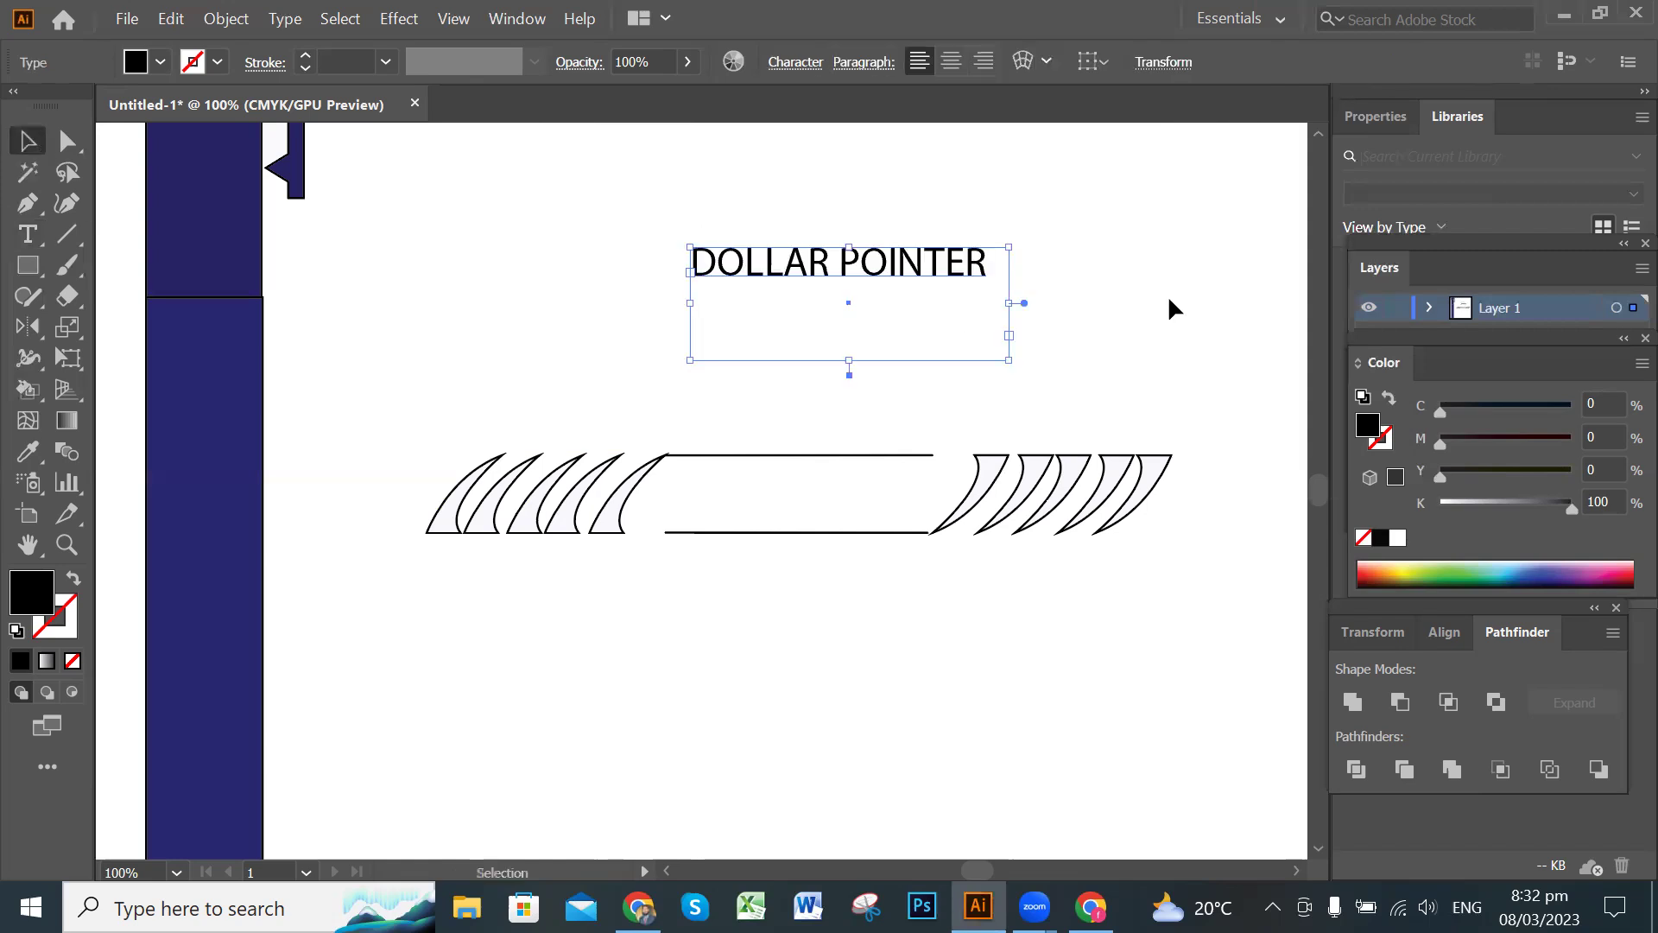
drag(850, 359, 857, 496)
click(1095, 319)
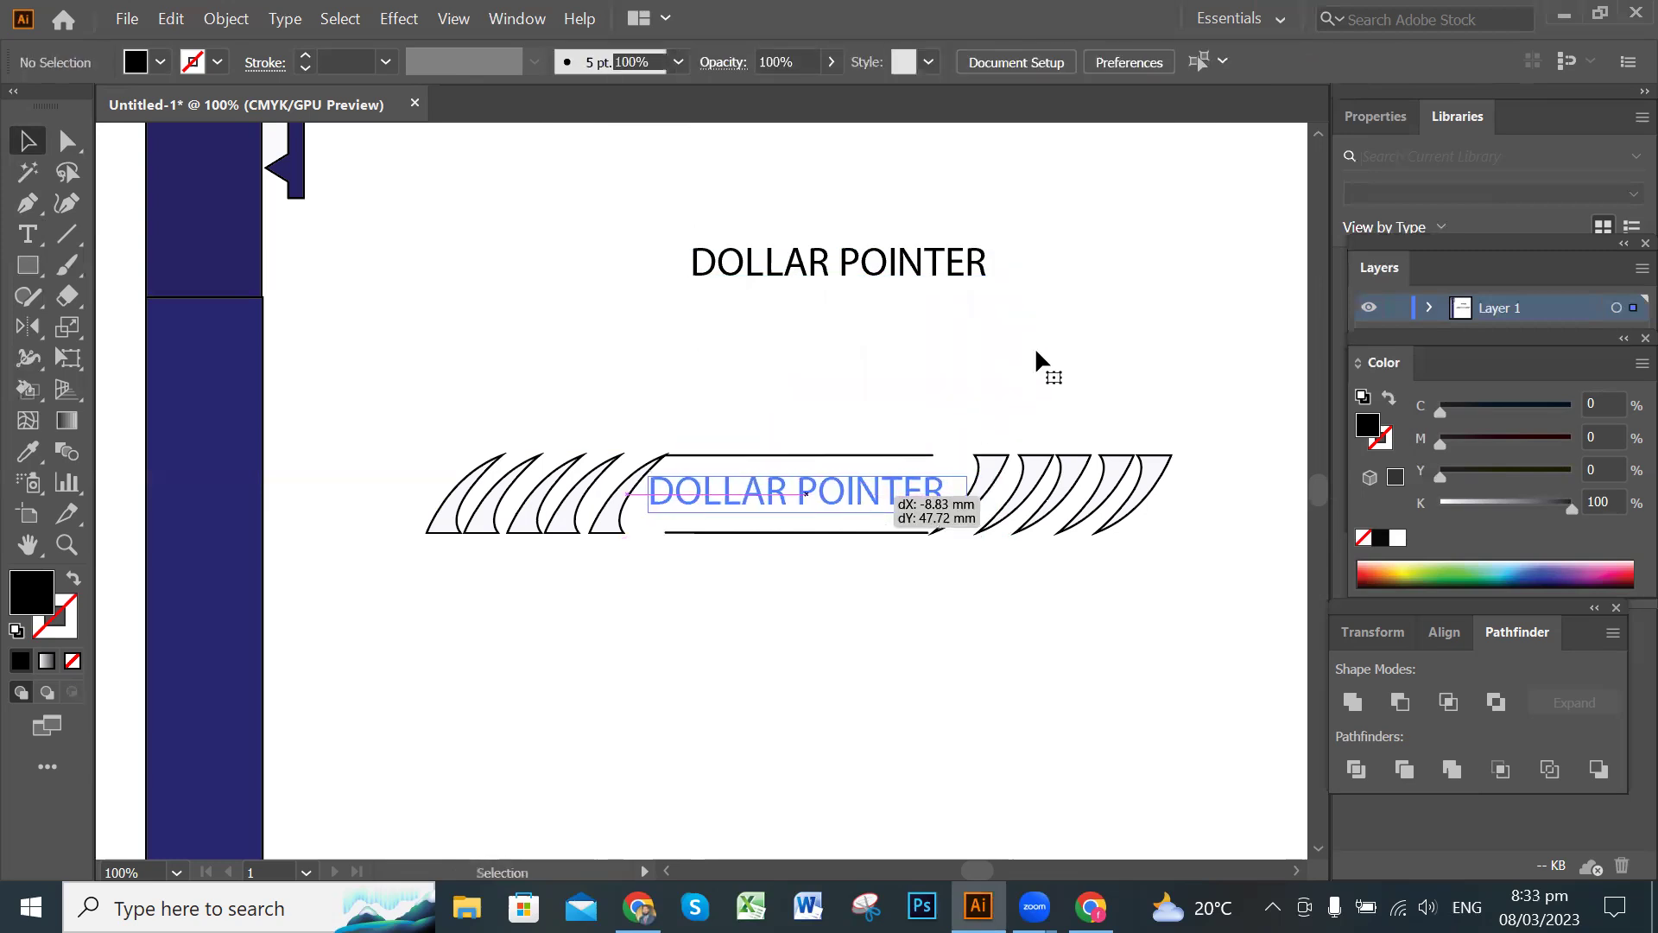
click(1066, 337)
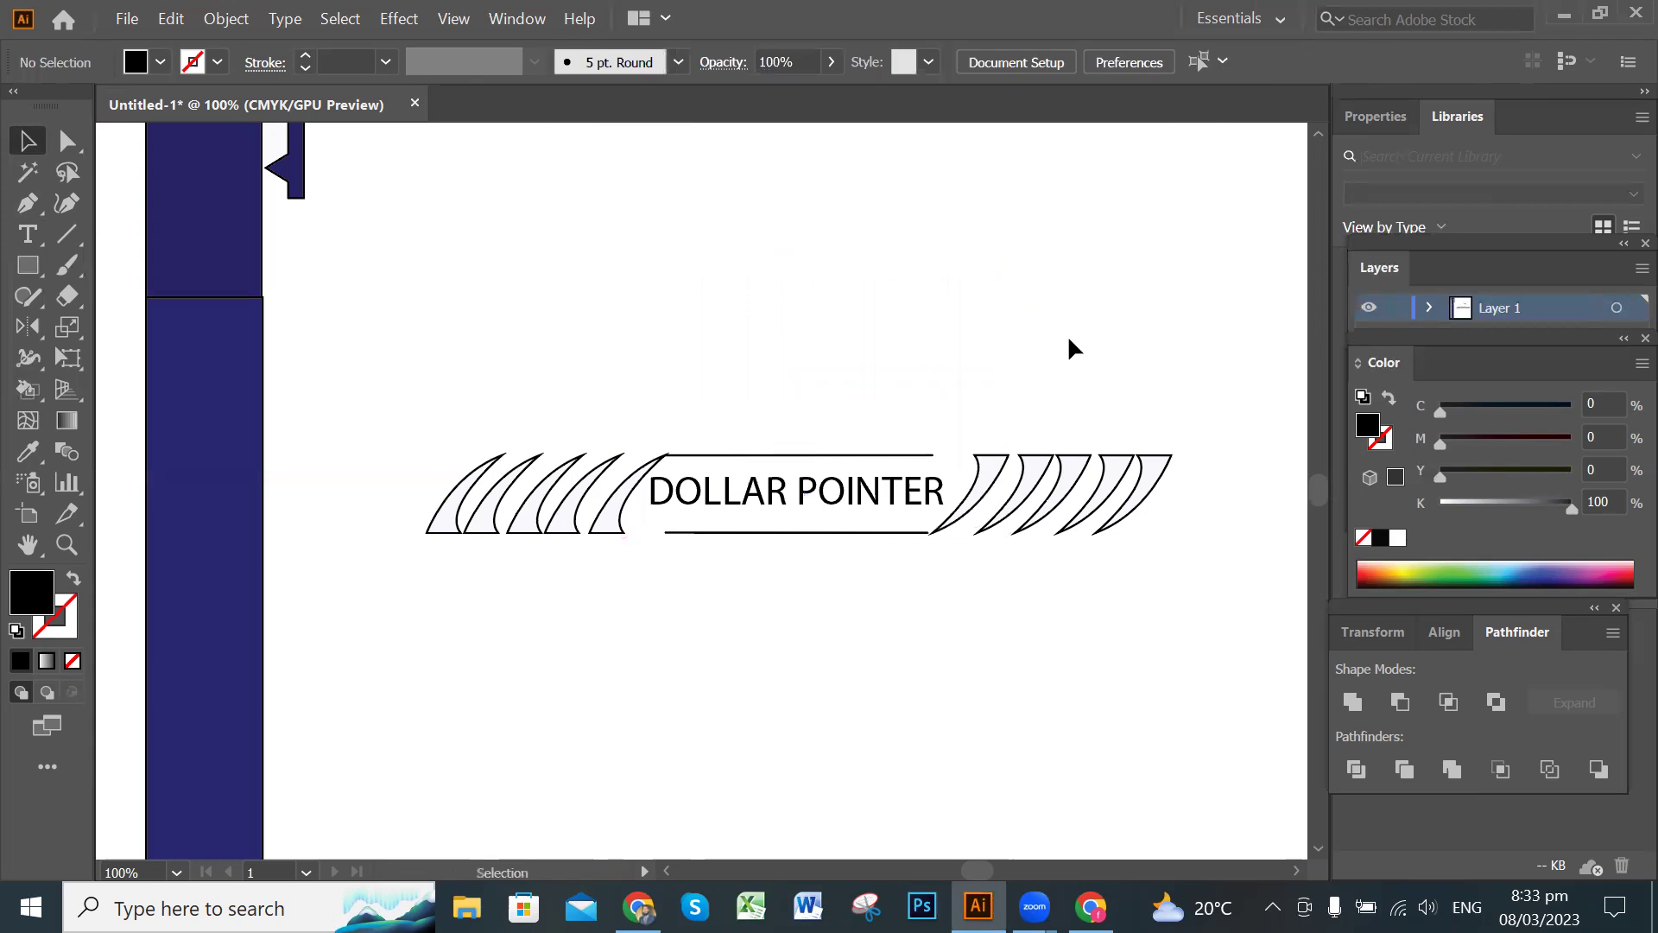
Nudge the upper horizontal line slightly right and up so it starts at the tip of the adjacent horn.
alt+scroll(988, 401, up, 2)
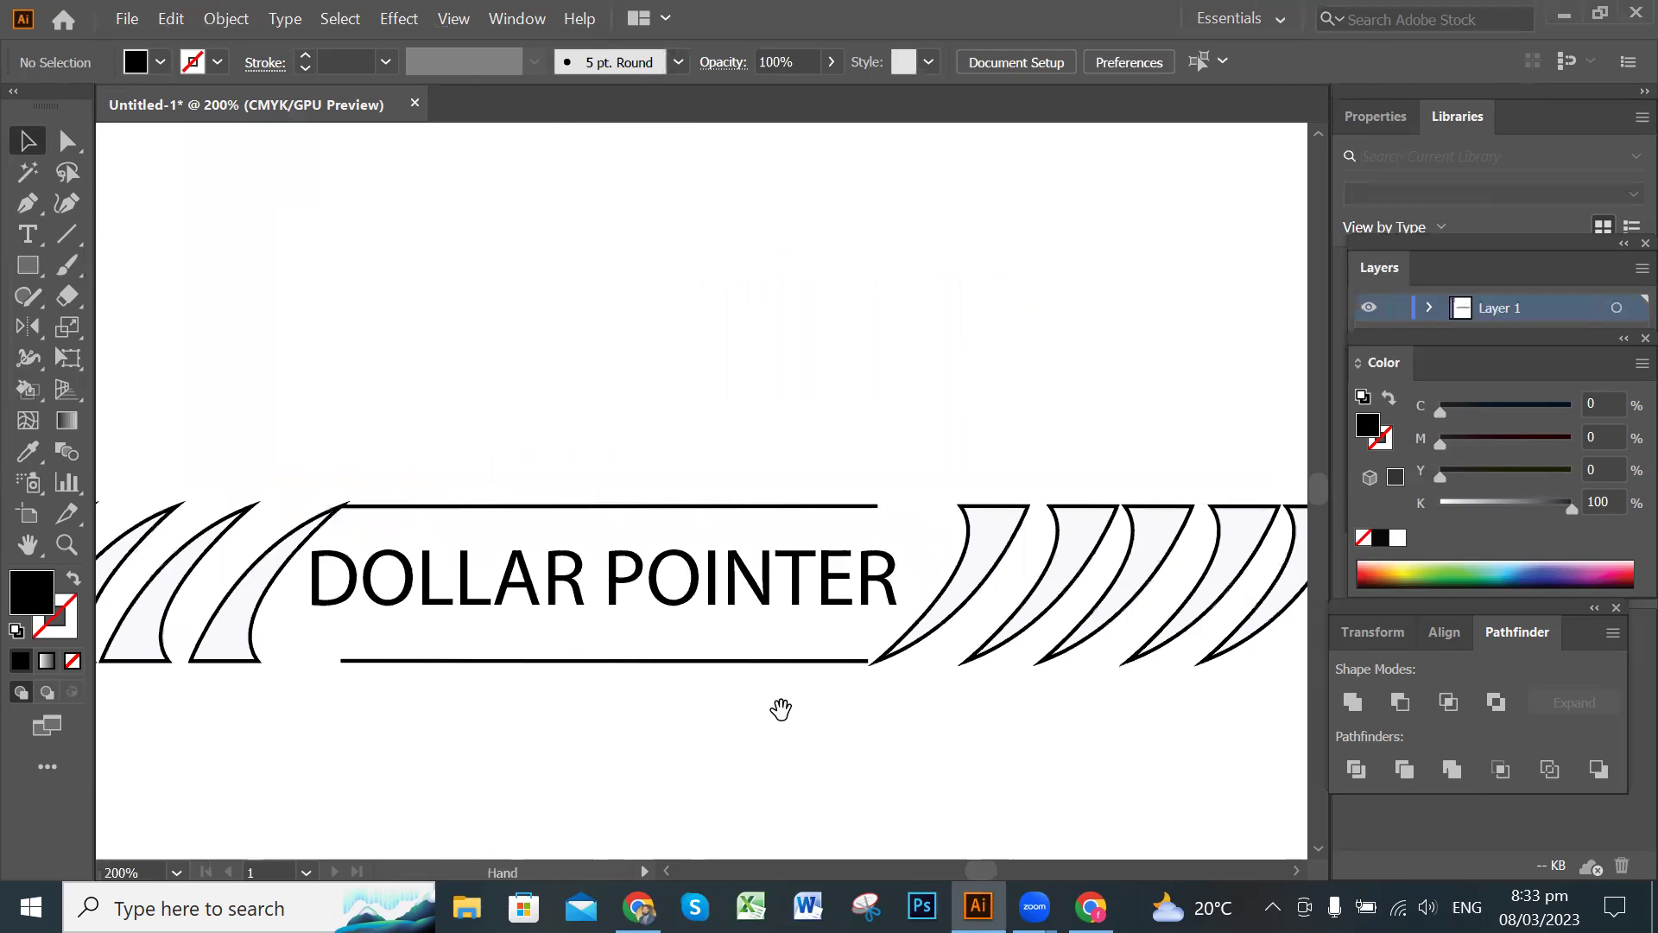
drag(739, 639, 867, 506)
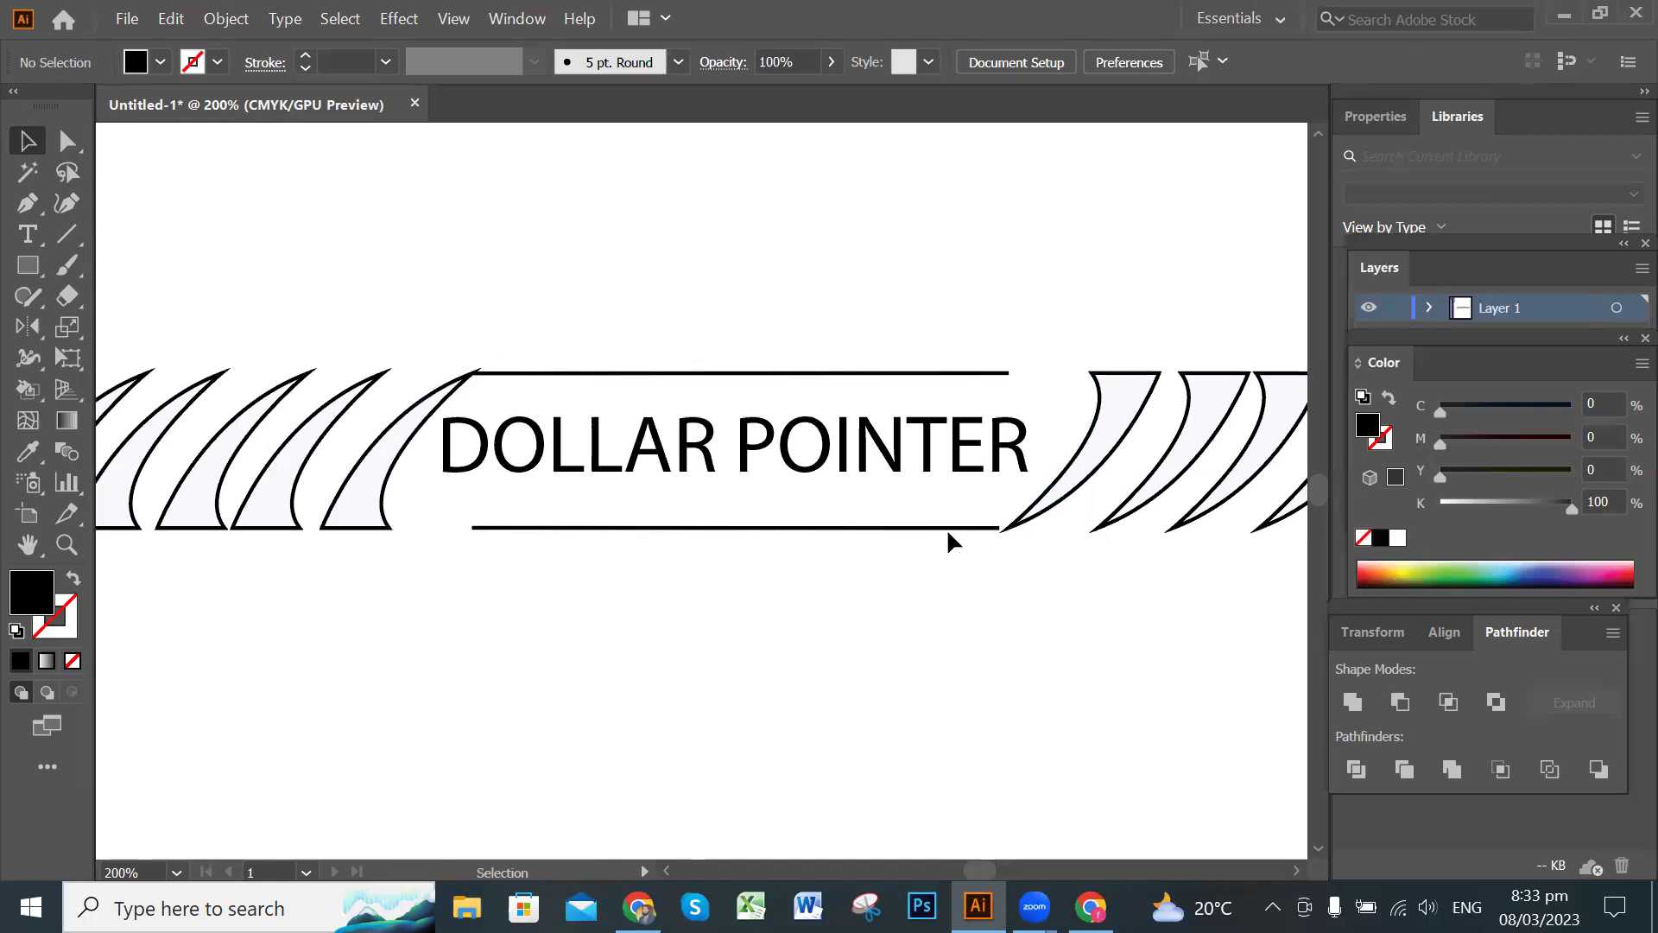
click(628, 375)
key(Right)
key(Right)
key(Right)
key(Right)
key(Left)
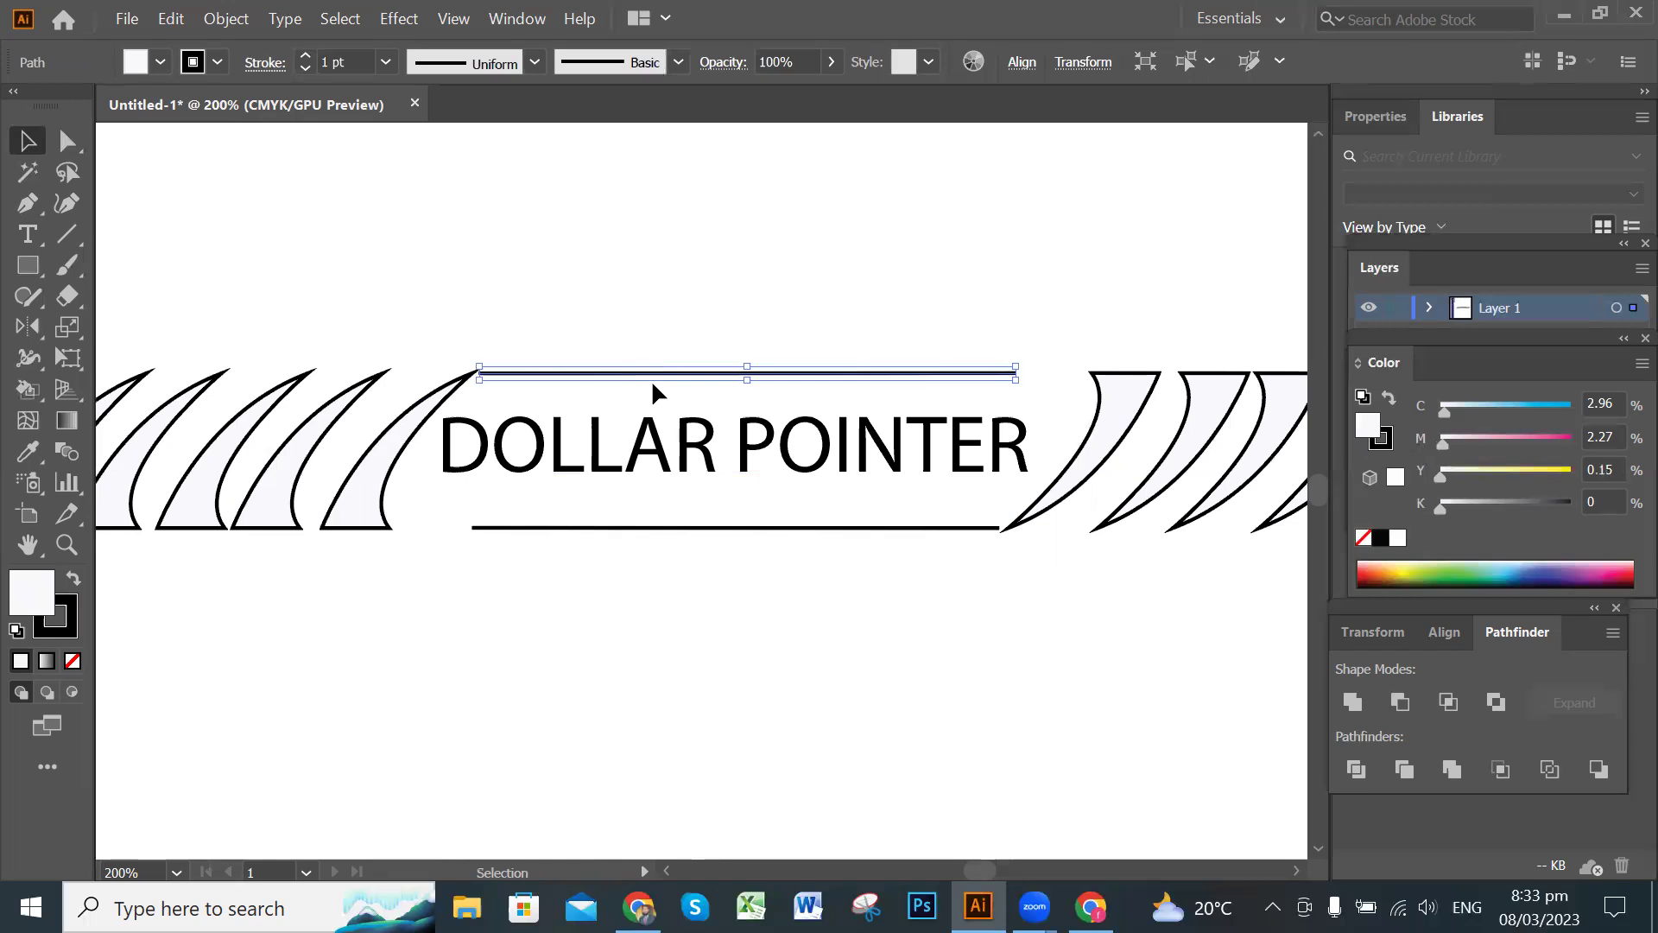
key(Up)
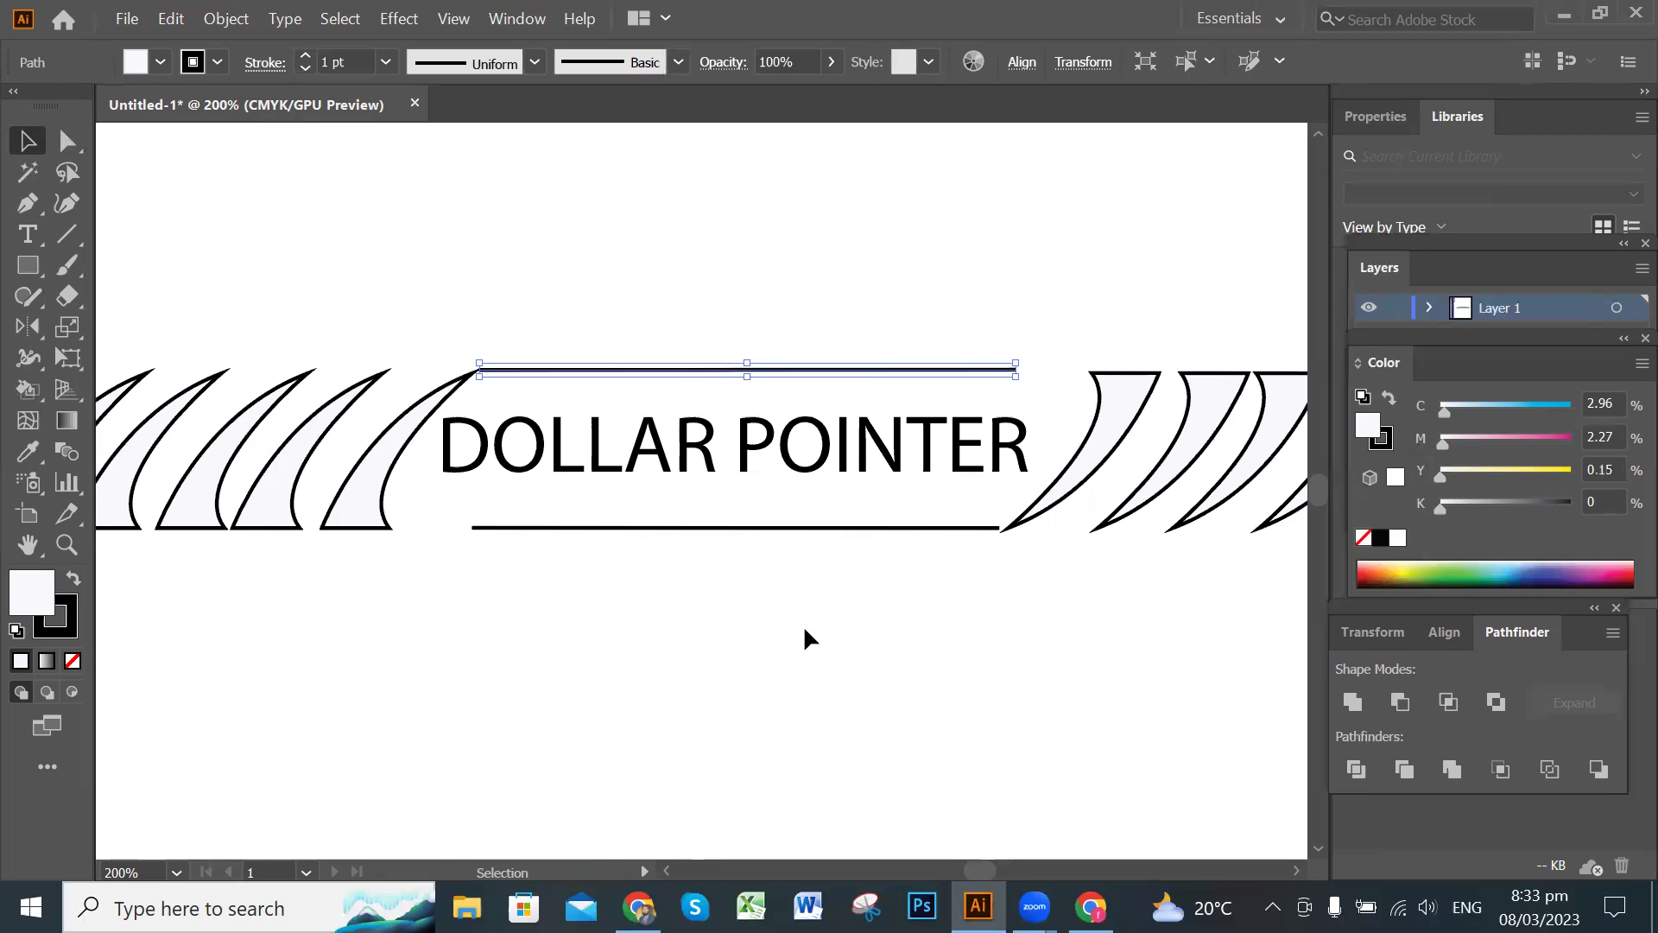
Nudge the lower horizontal line slightly down and right to meet the tip of the first rotated horn.
click(803, 639)
click(860, 526)
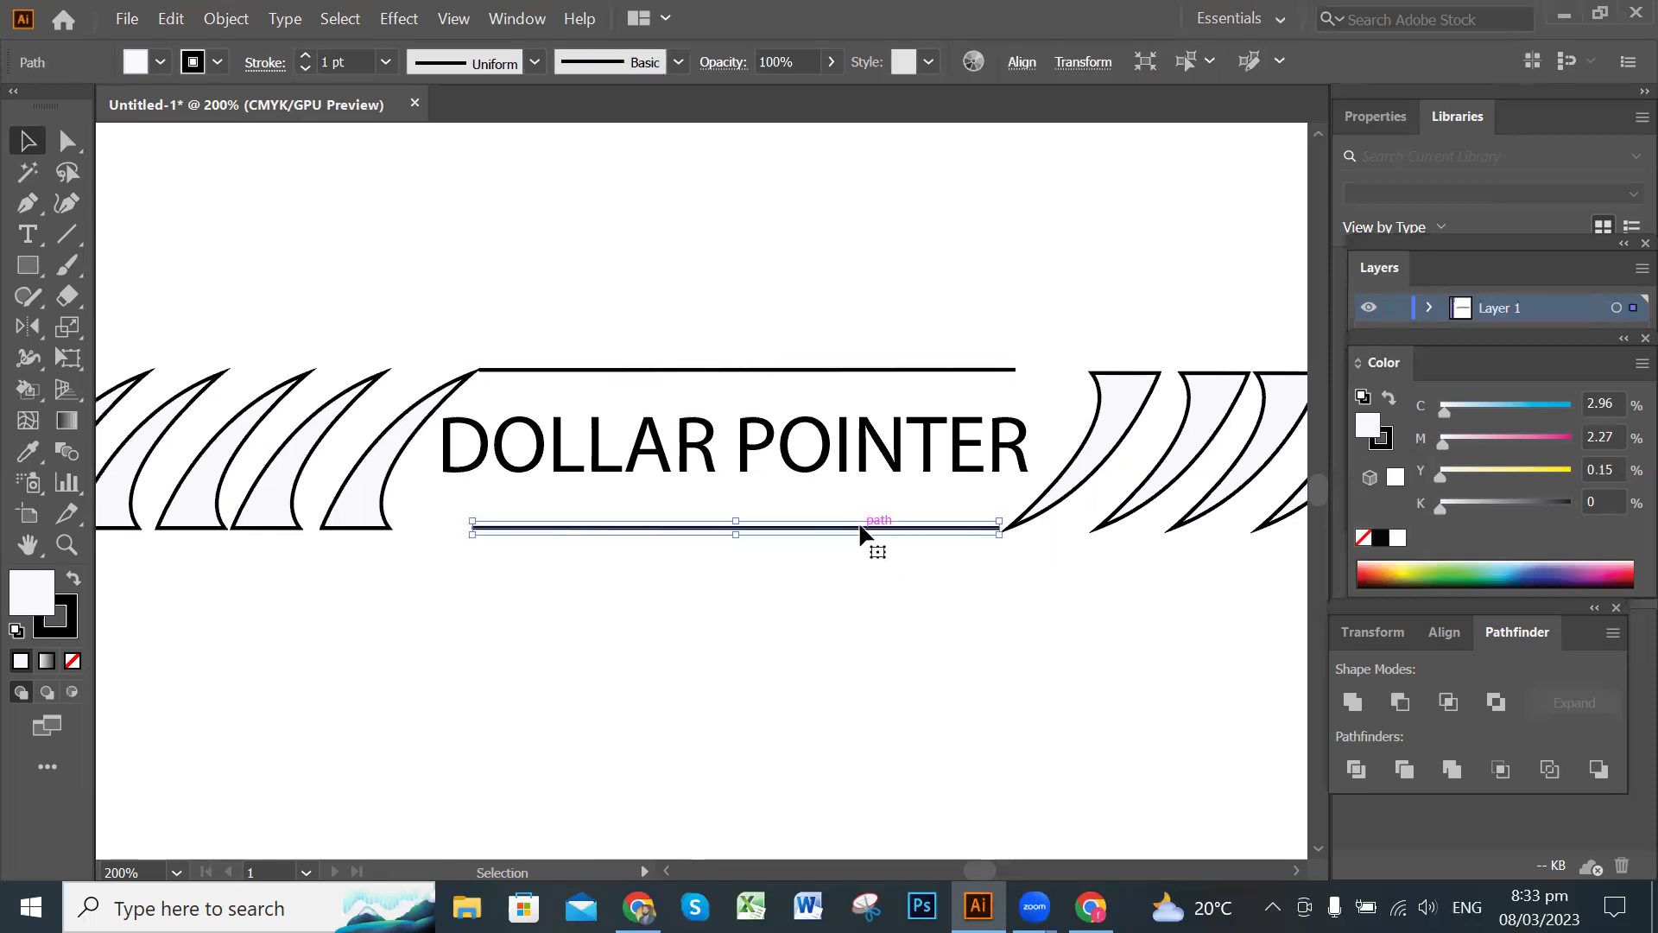
key(Down)
key(Right)
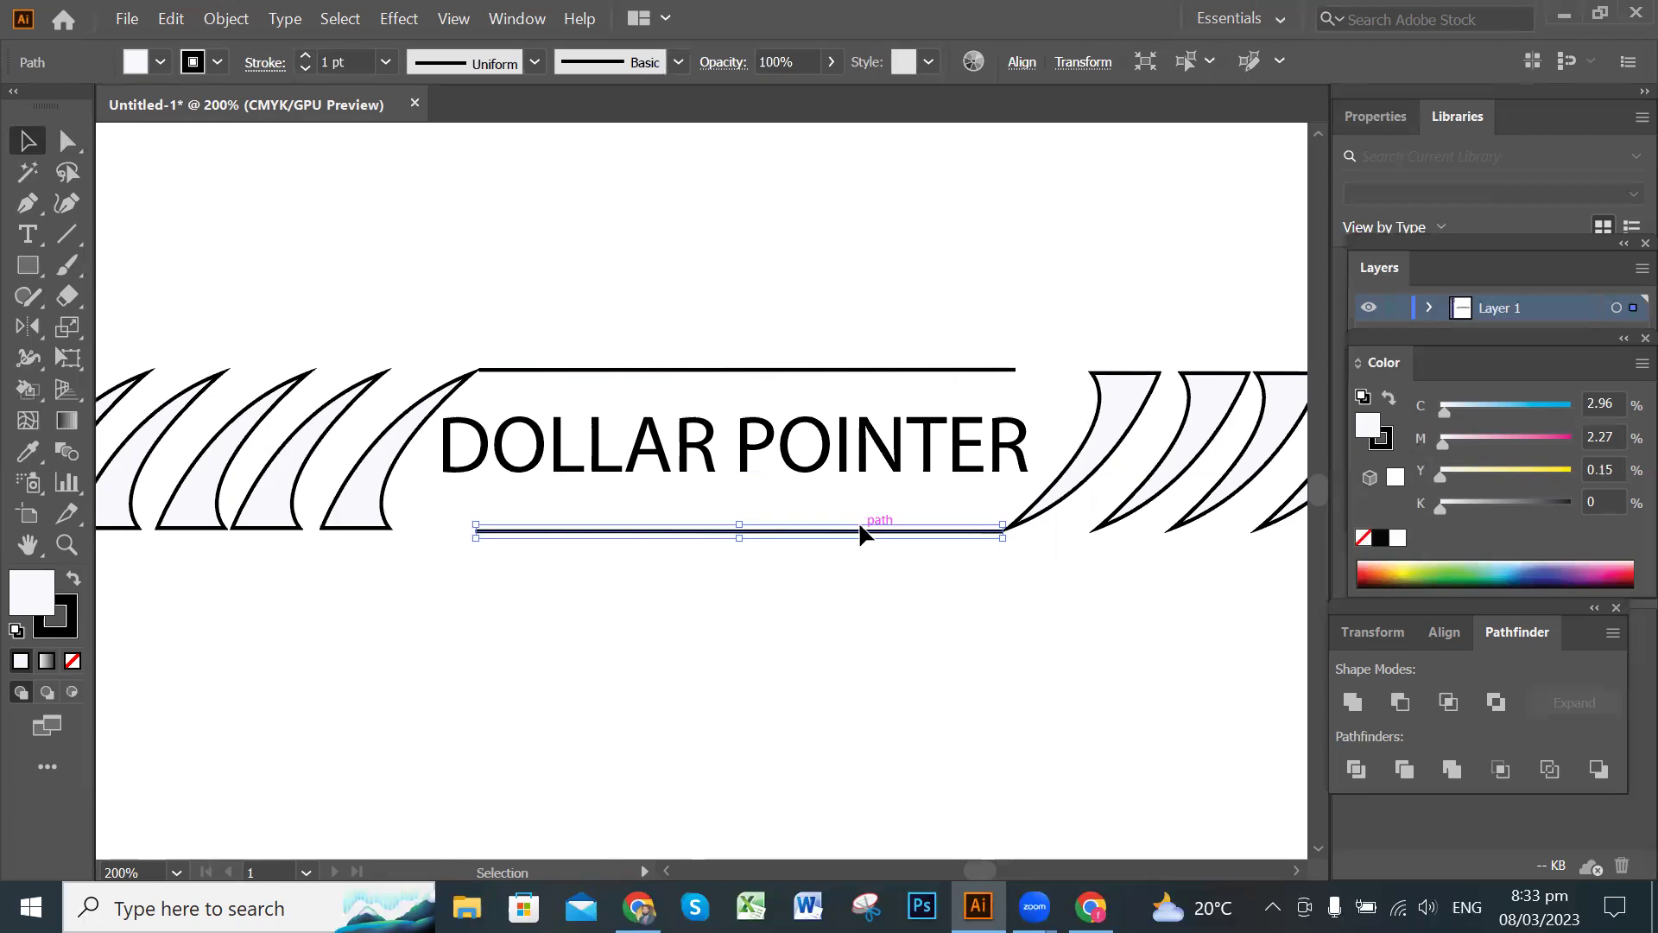
click(962, 590)
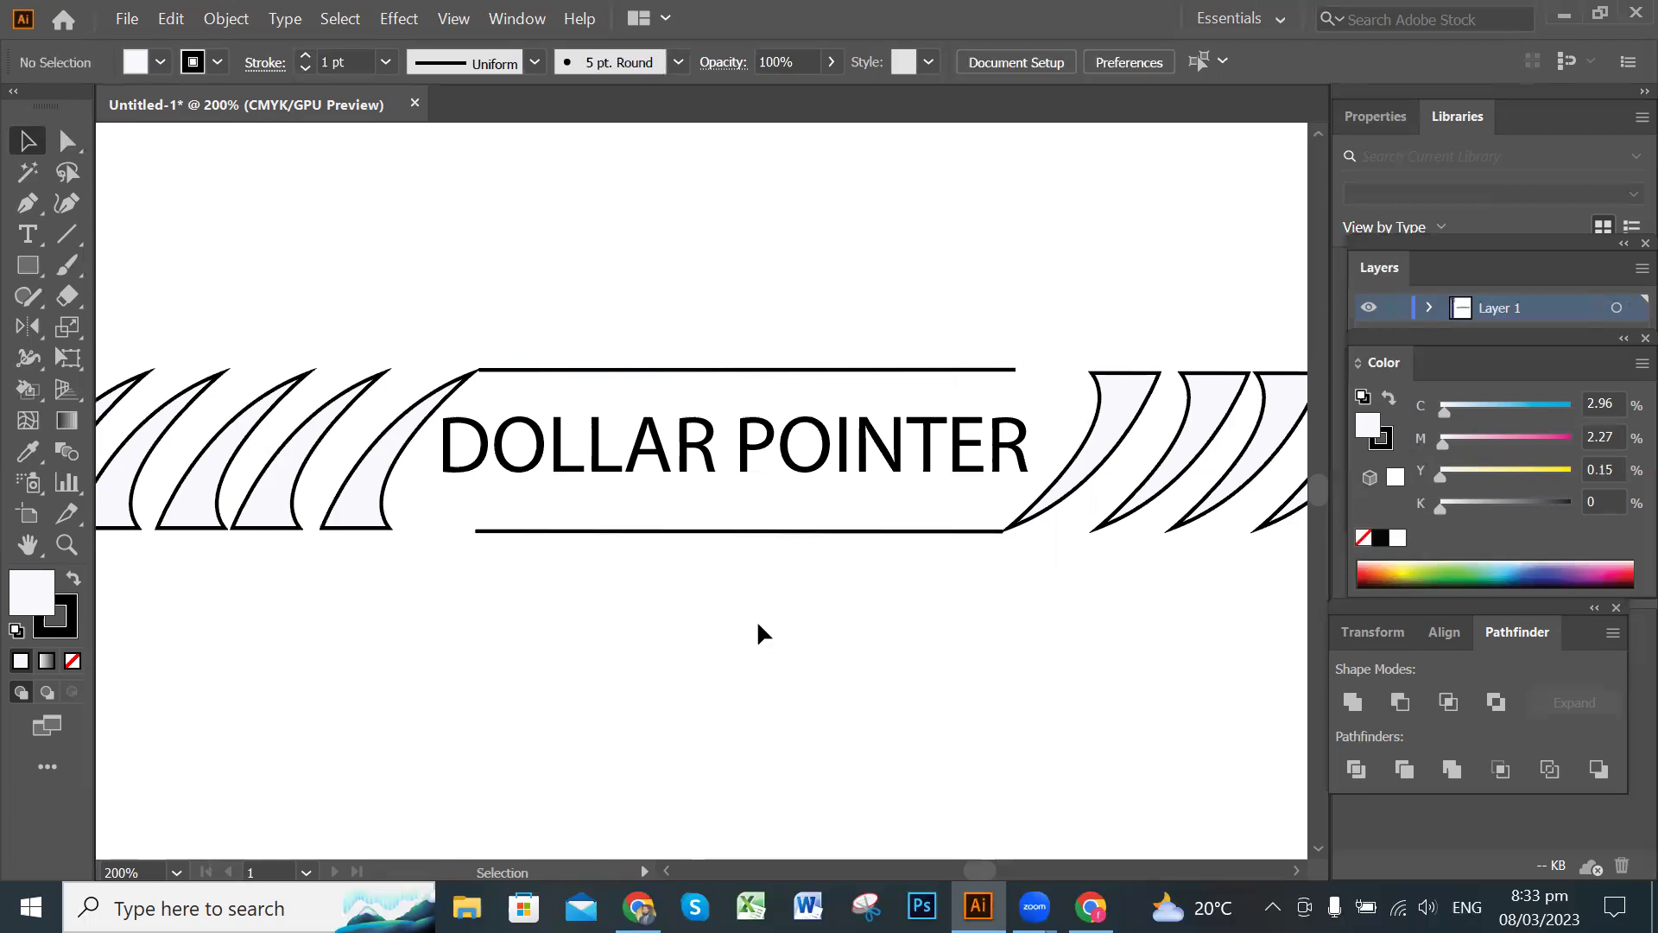
Nudge the DOLLAR POINTER text slightly down between the two horizontal lines.
click(810, 469)
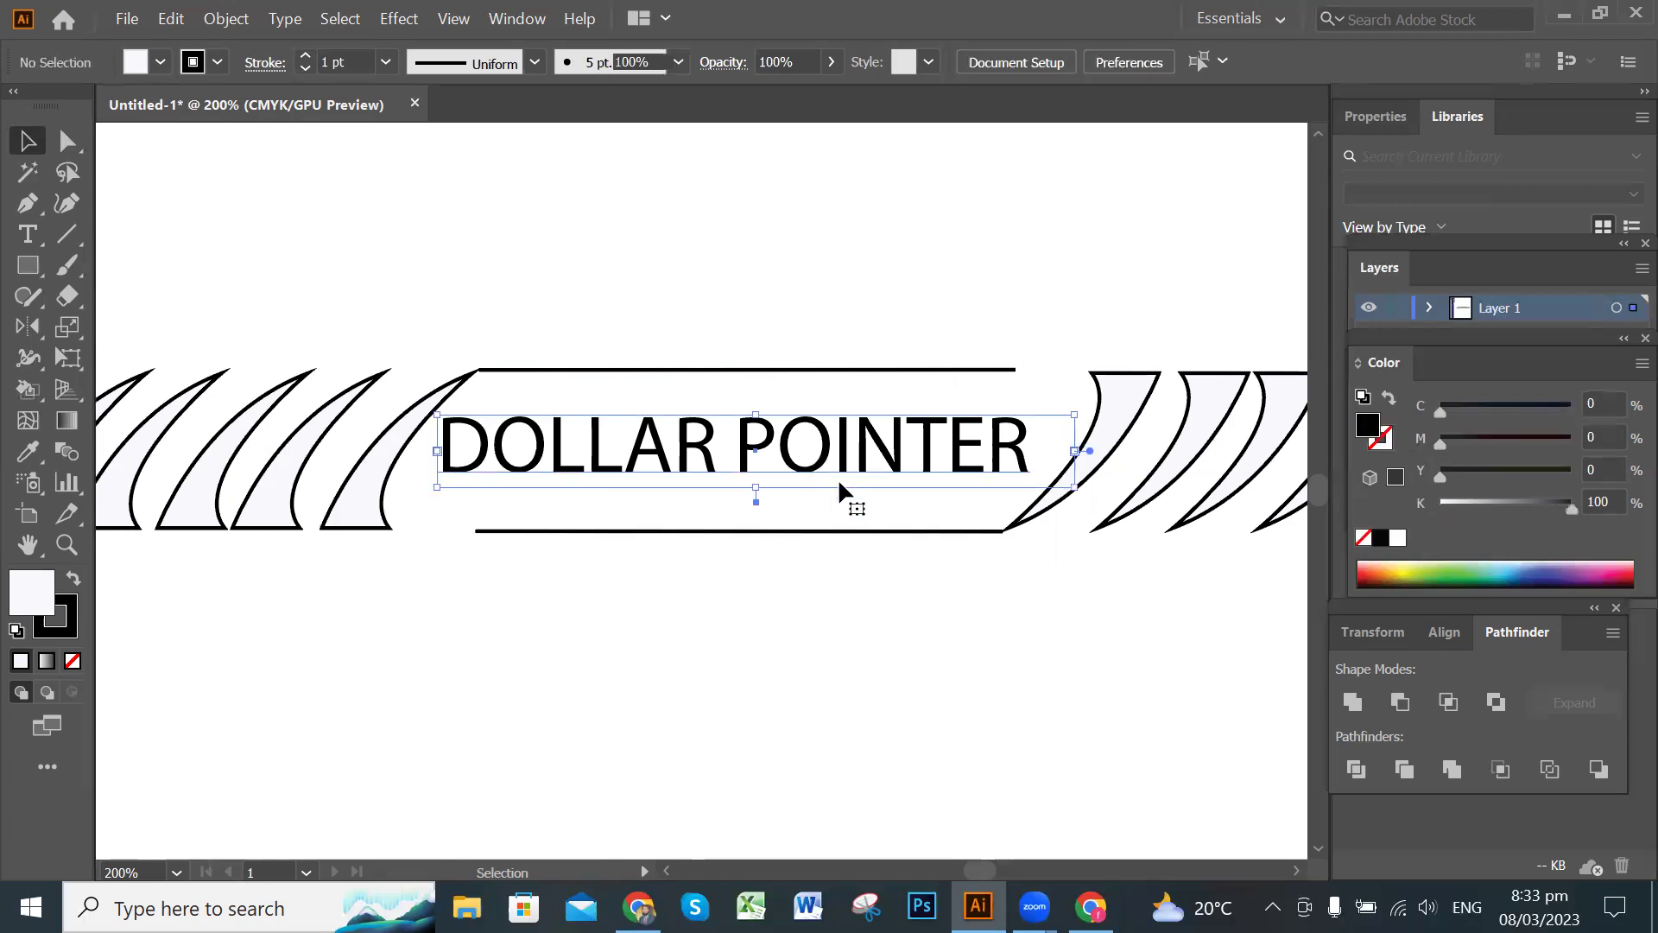
key(Down)
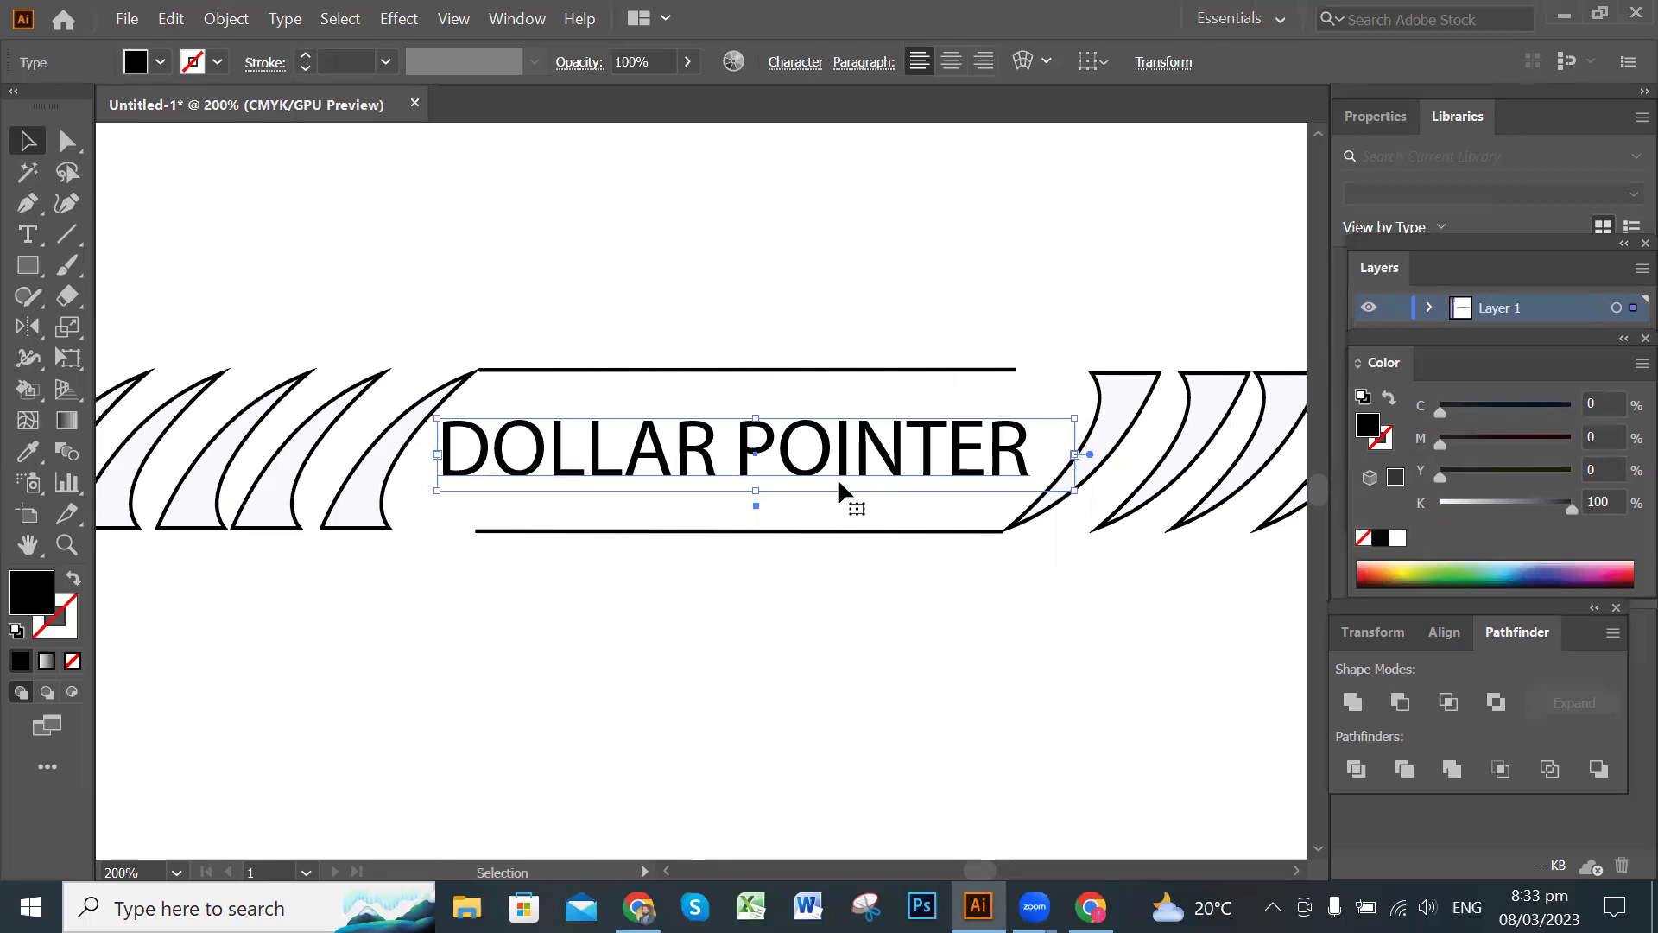
click(834, 637)
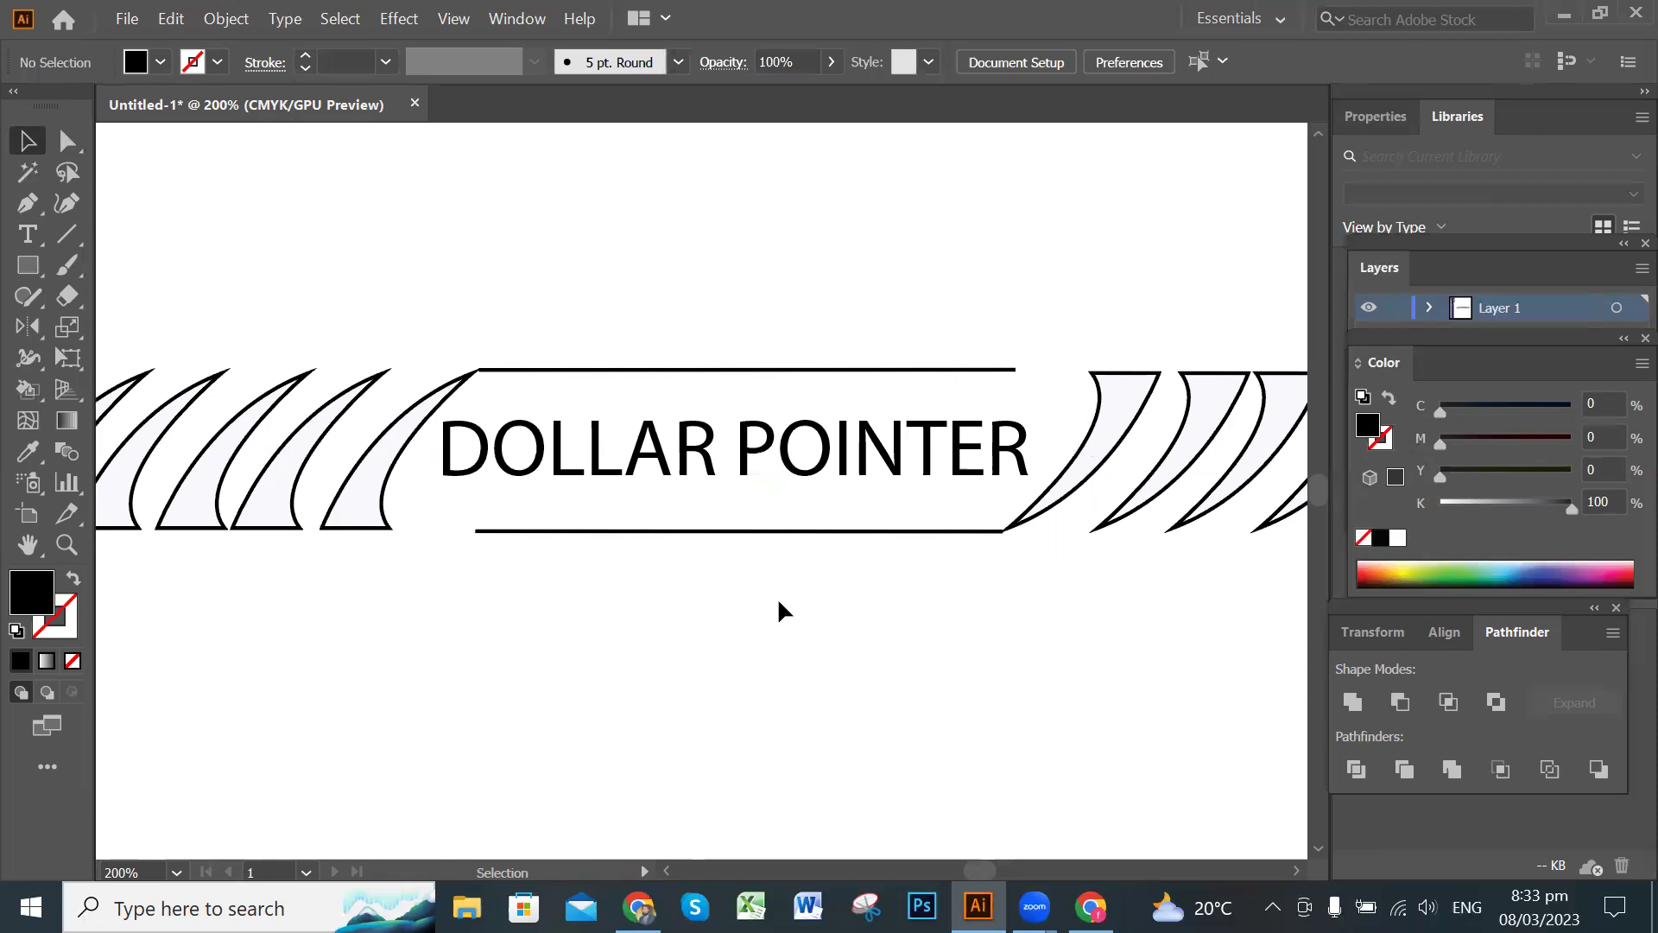
Select the entire motif with its text and rotate it 90° so the lettering reads upward.
scroll(758, 568, down, 2)
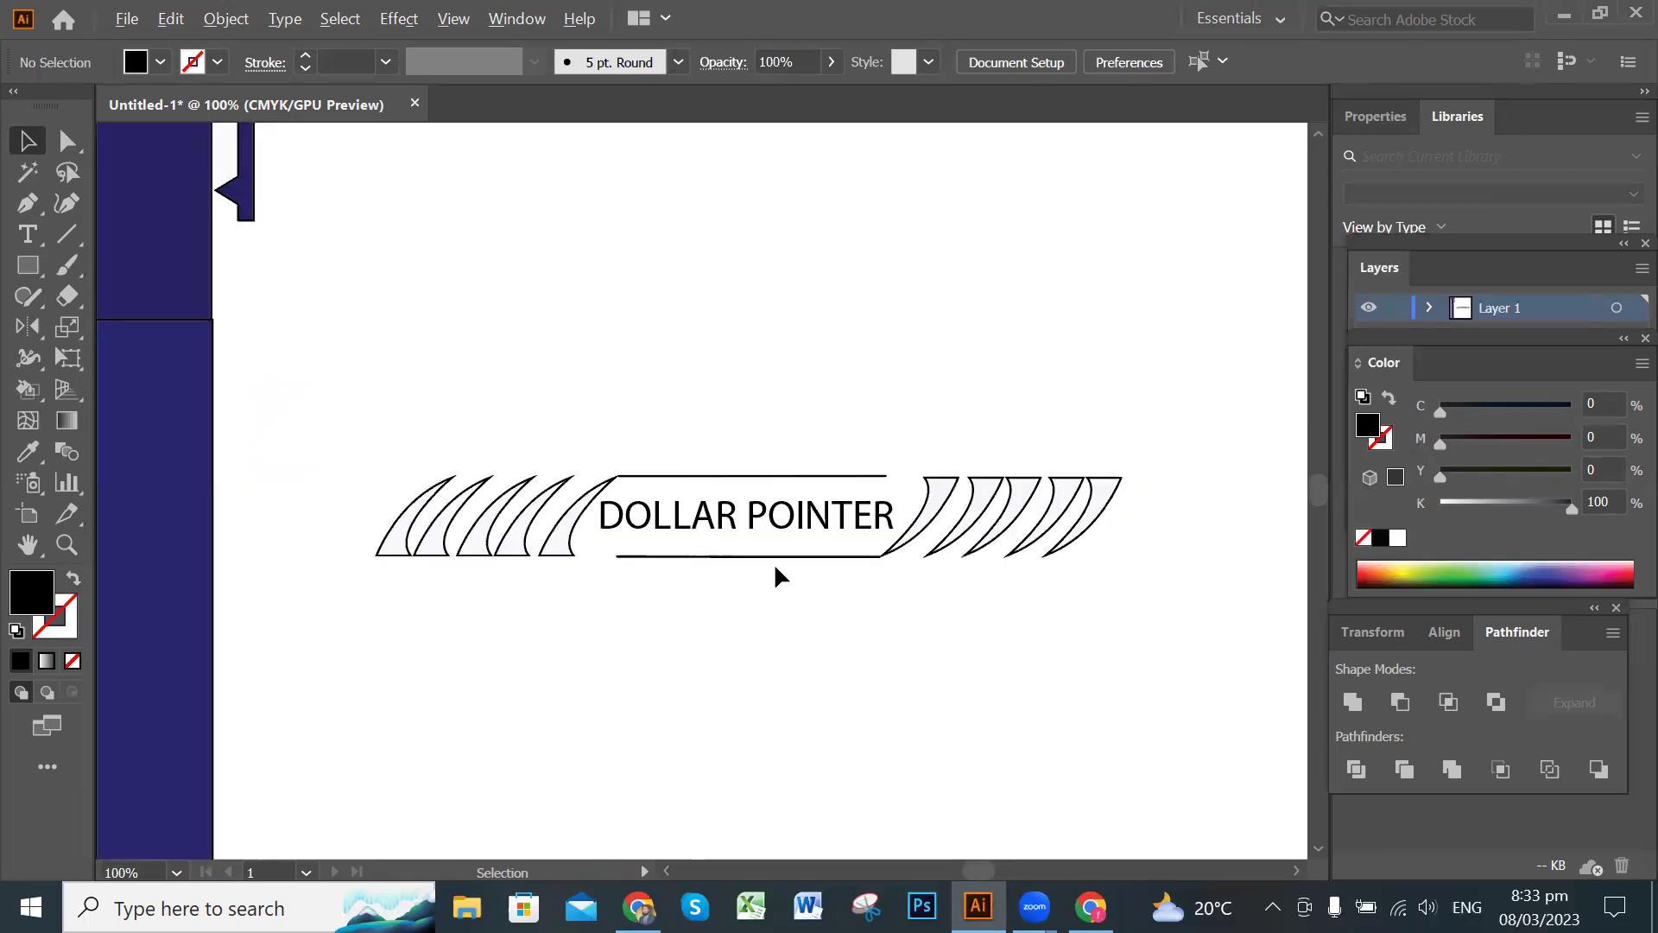
scroll(777, 562, down, 1)
scroll(791, 552, down, 3)
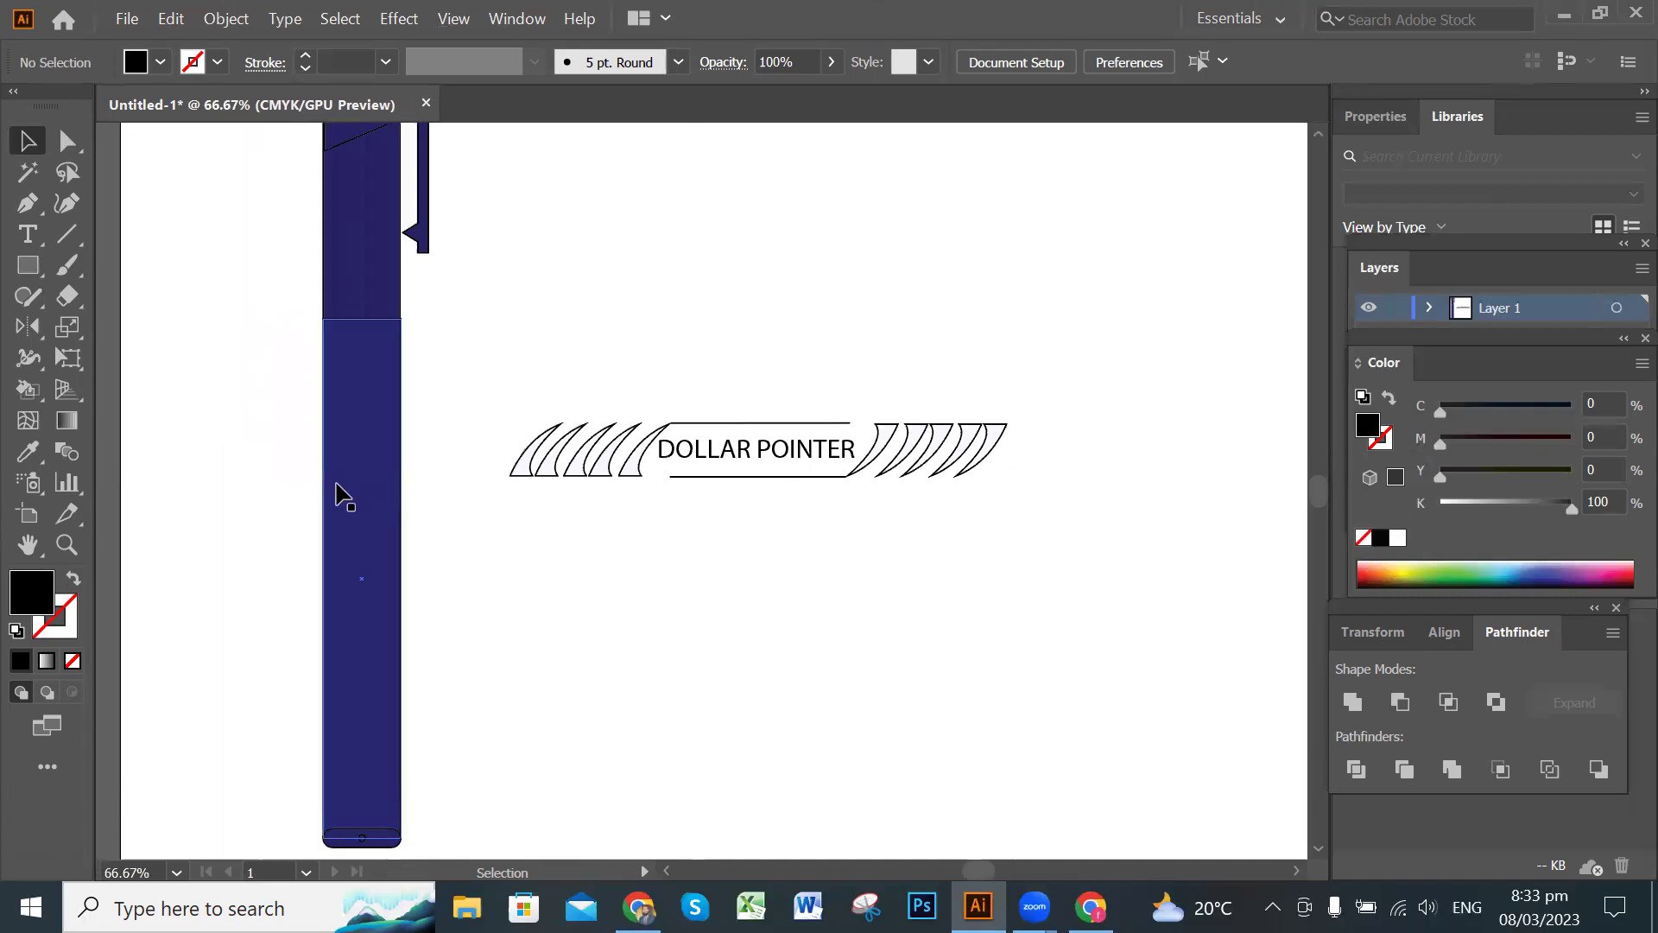
drag(517, 391, 802, 311)
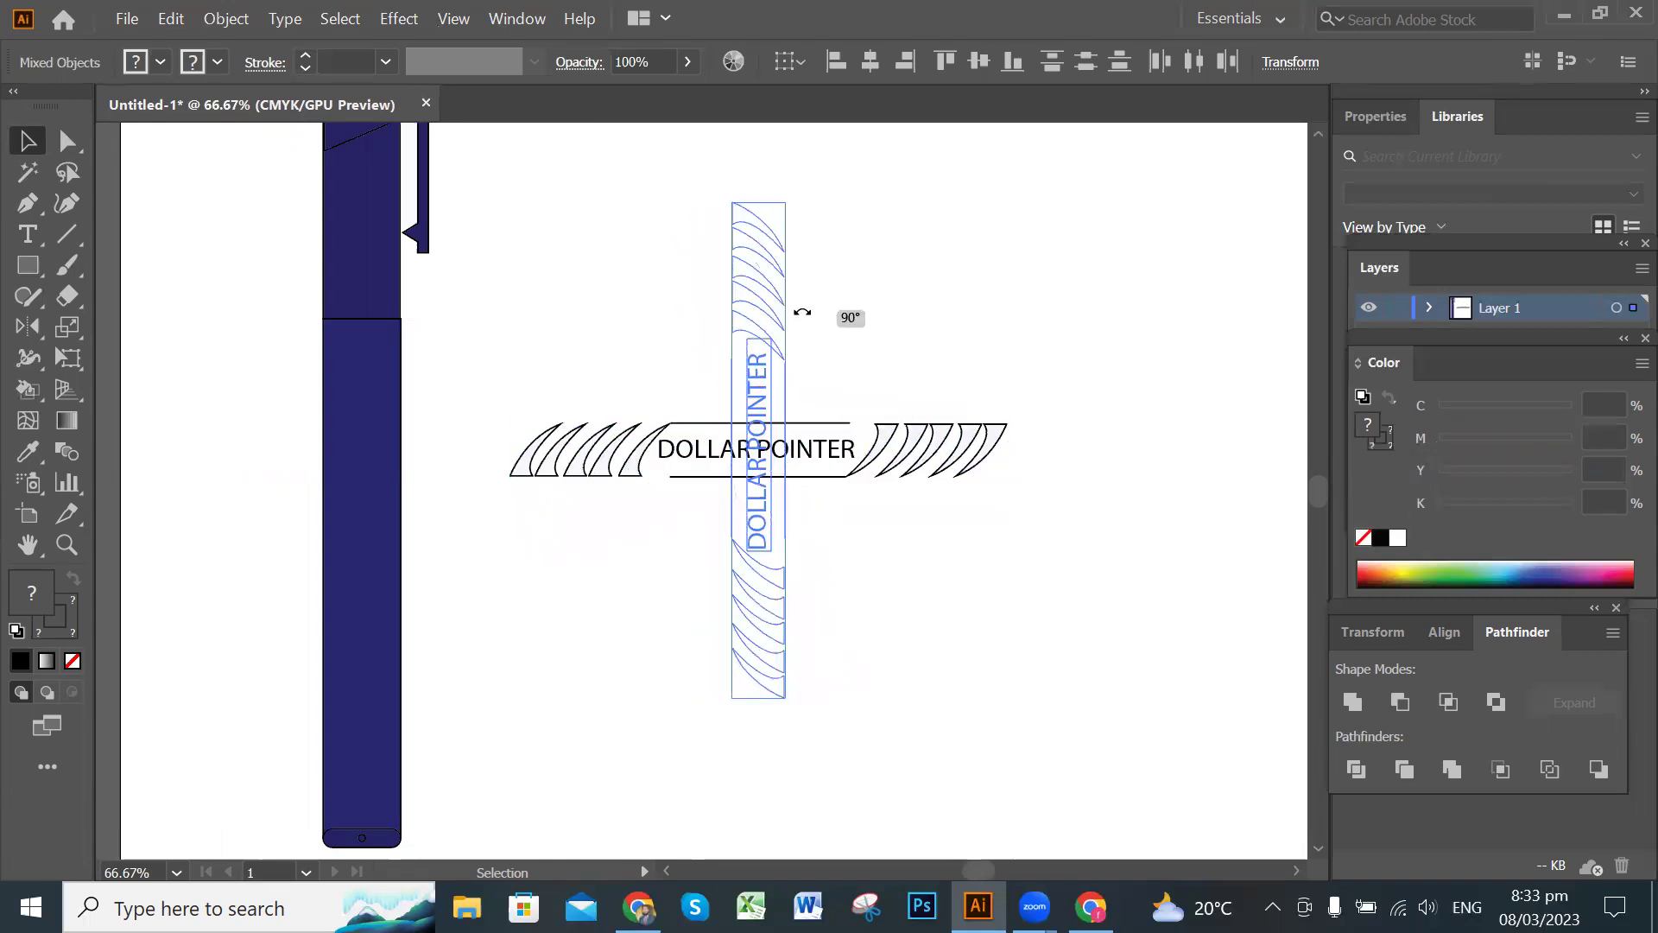
mouse_move(802, 312)
mouse_down()
mouse_move(833, 320)
mouse_move(772, 307)
mouse_move(774, 320)
mouse_up()
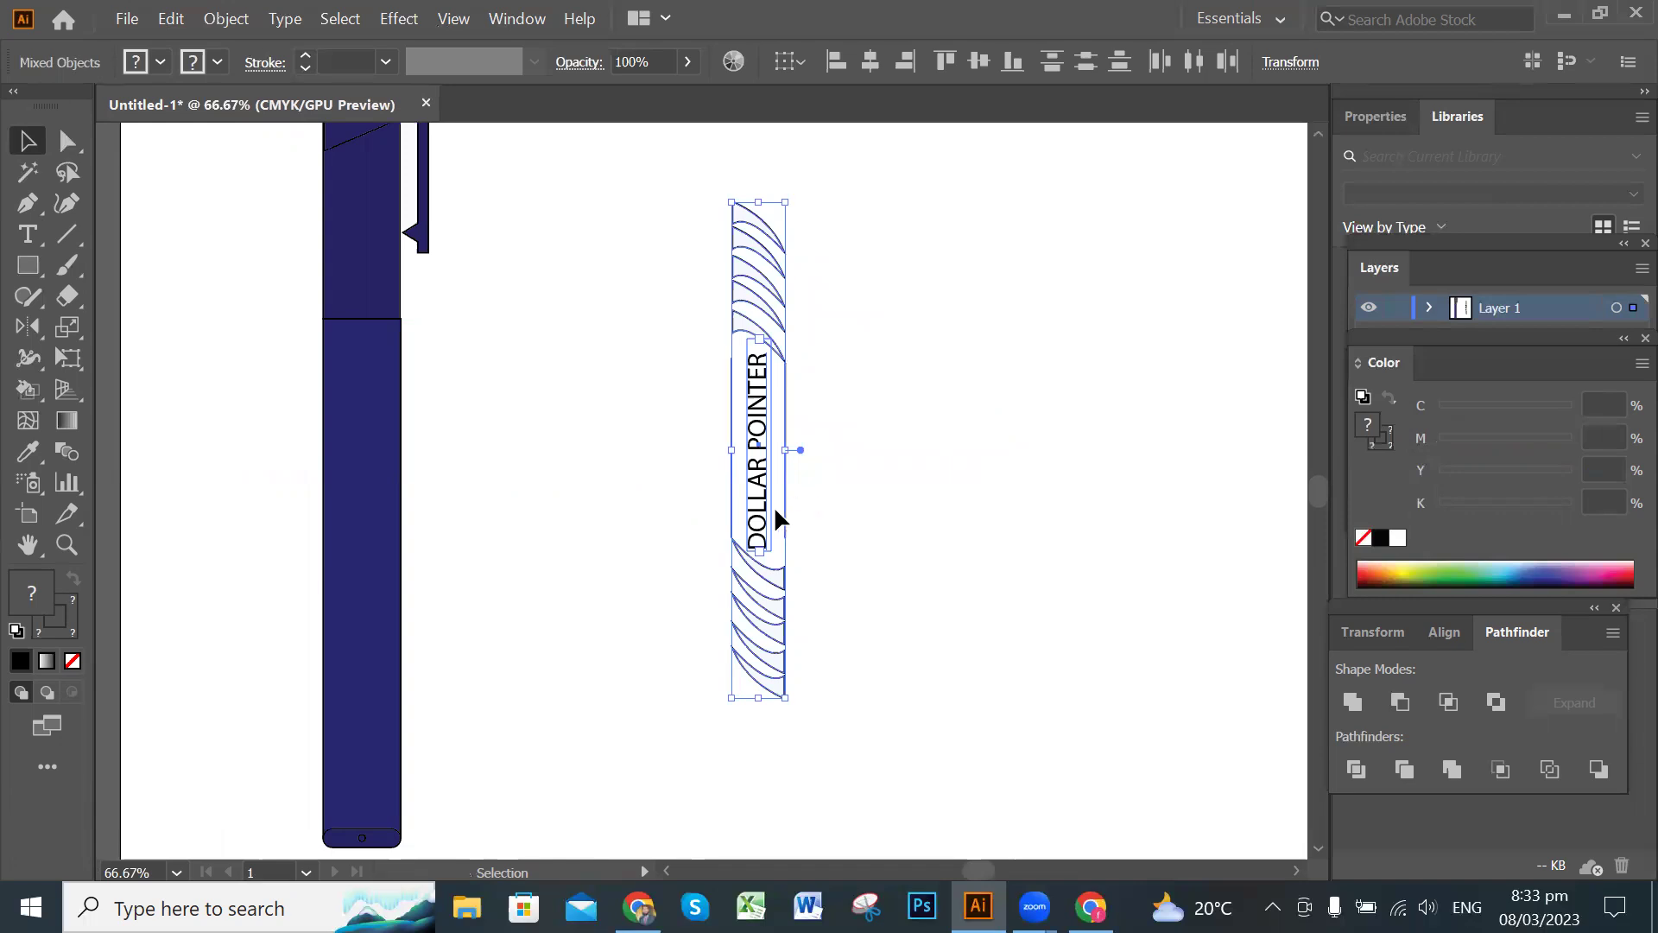
Scale the whole vertical motif down slightly to leave a margin inside the blue pen's lower barrel.
drag(787, 515, 389, 643)
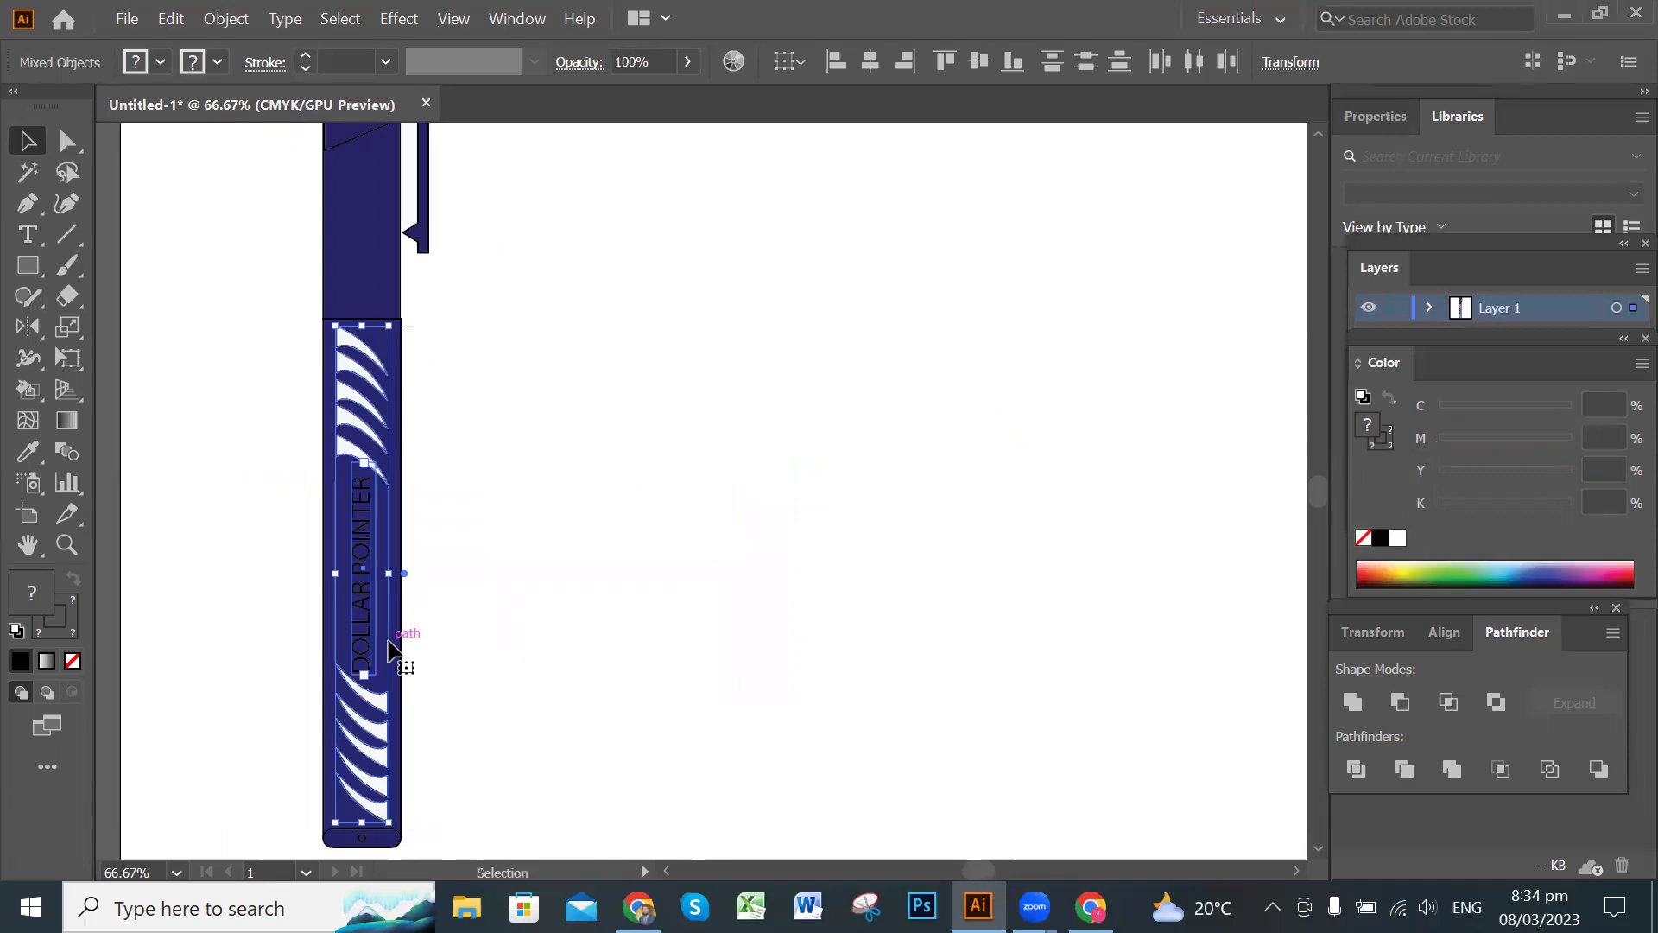
key(ctrl+z)
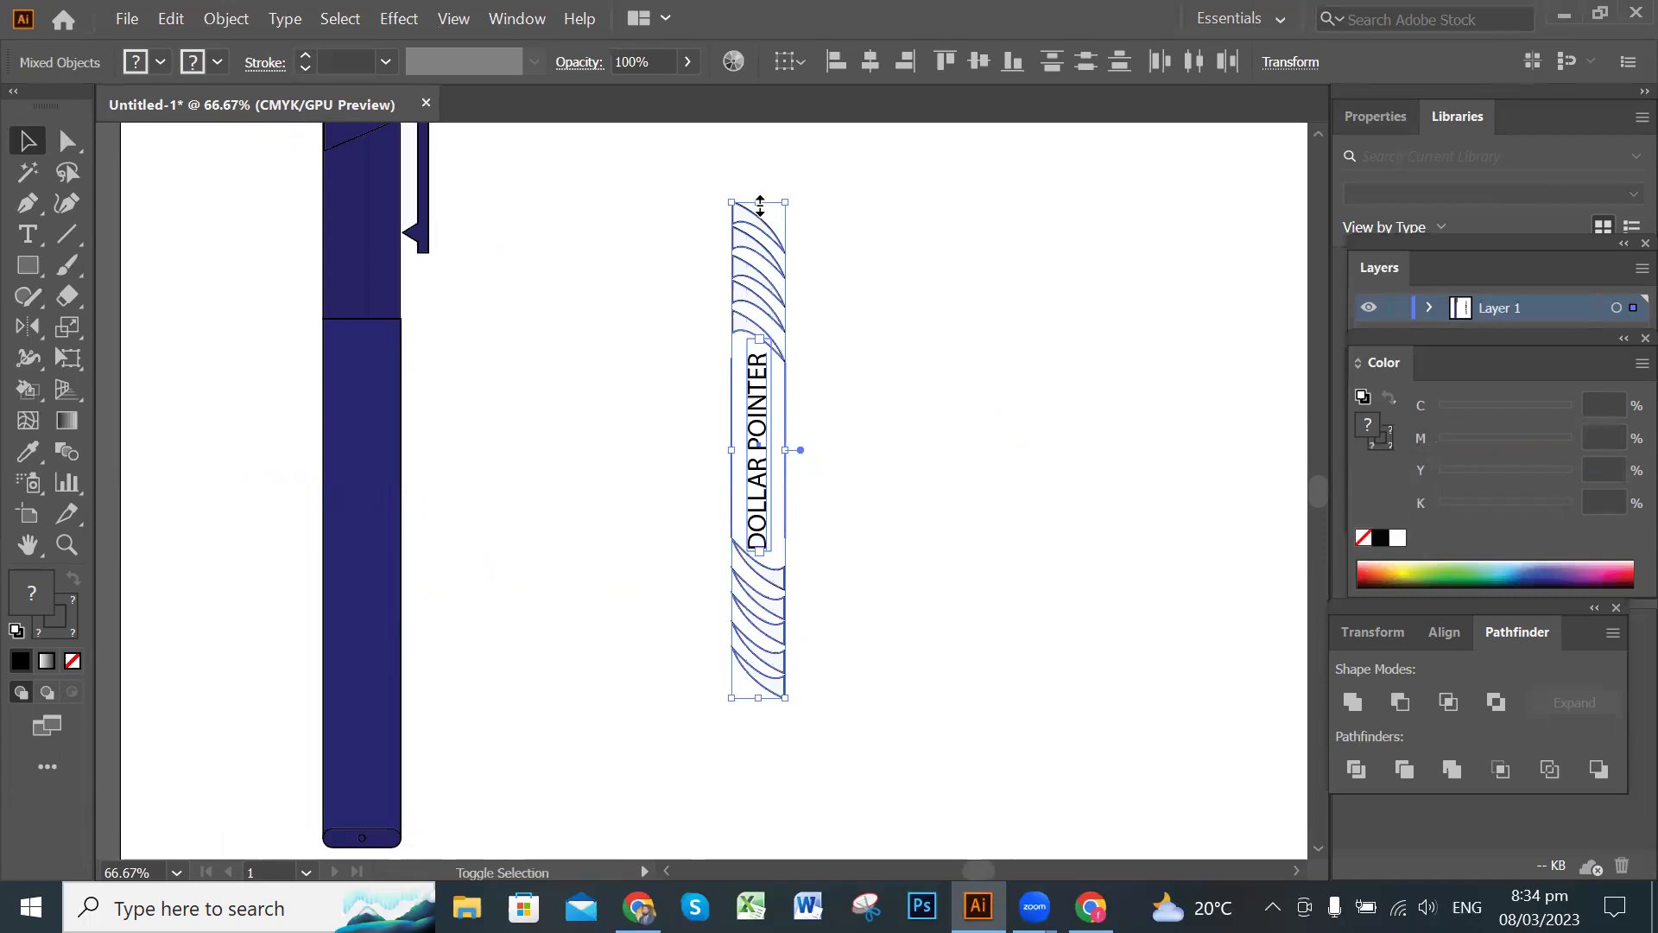
drag(785, 198, 775, 235)
click(1005, 412)
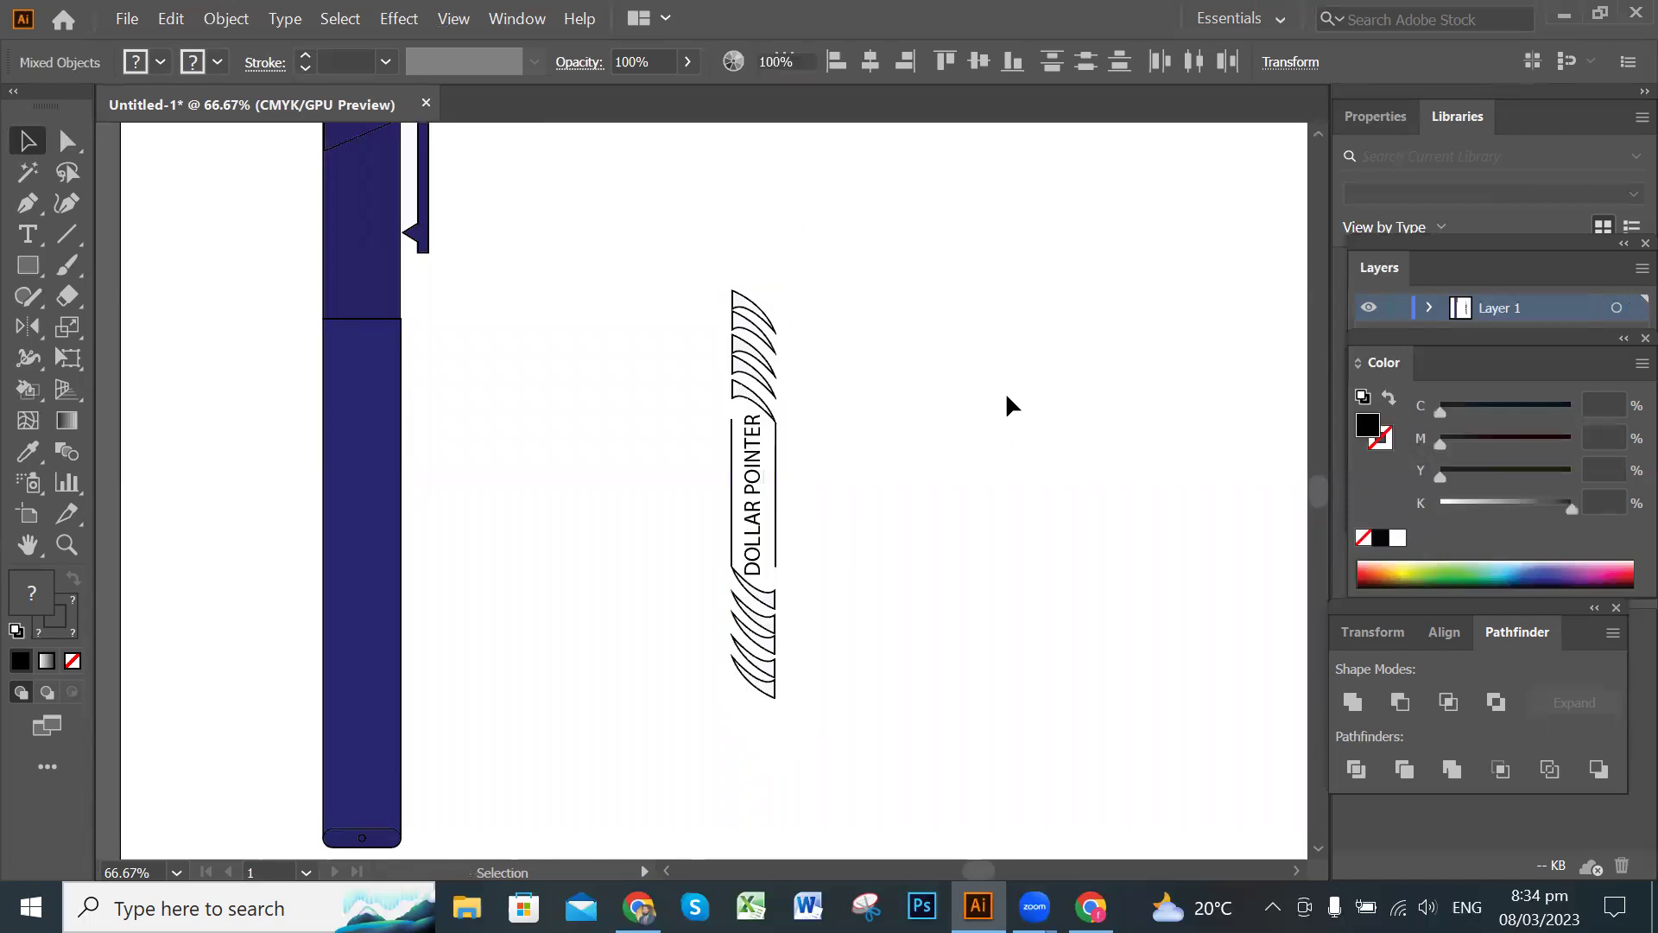
Change the fill colour of the DOLLAR POINTER text to white.
click(755, 512)
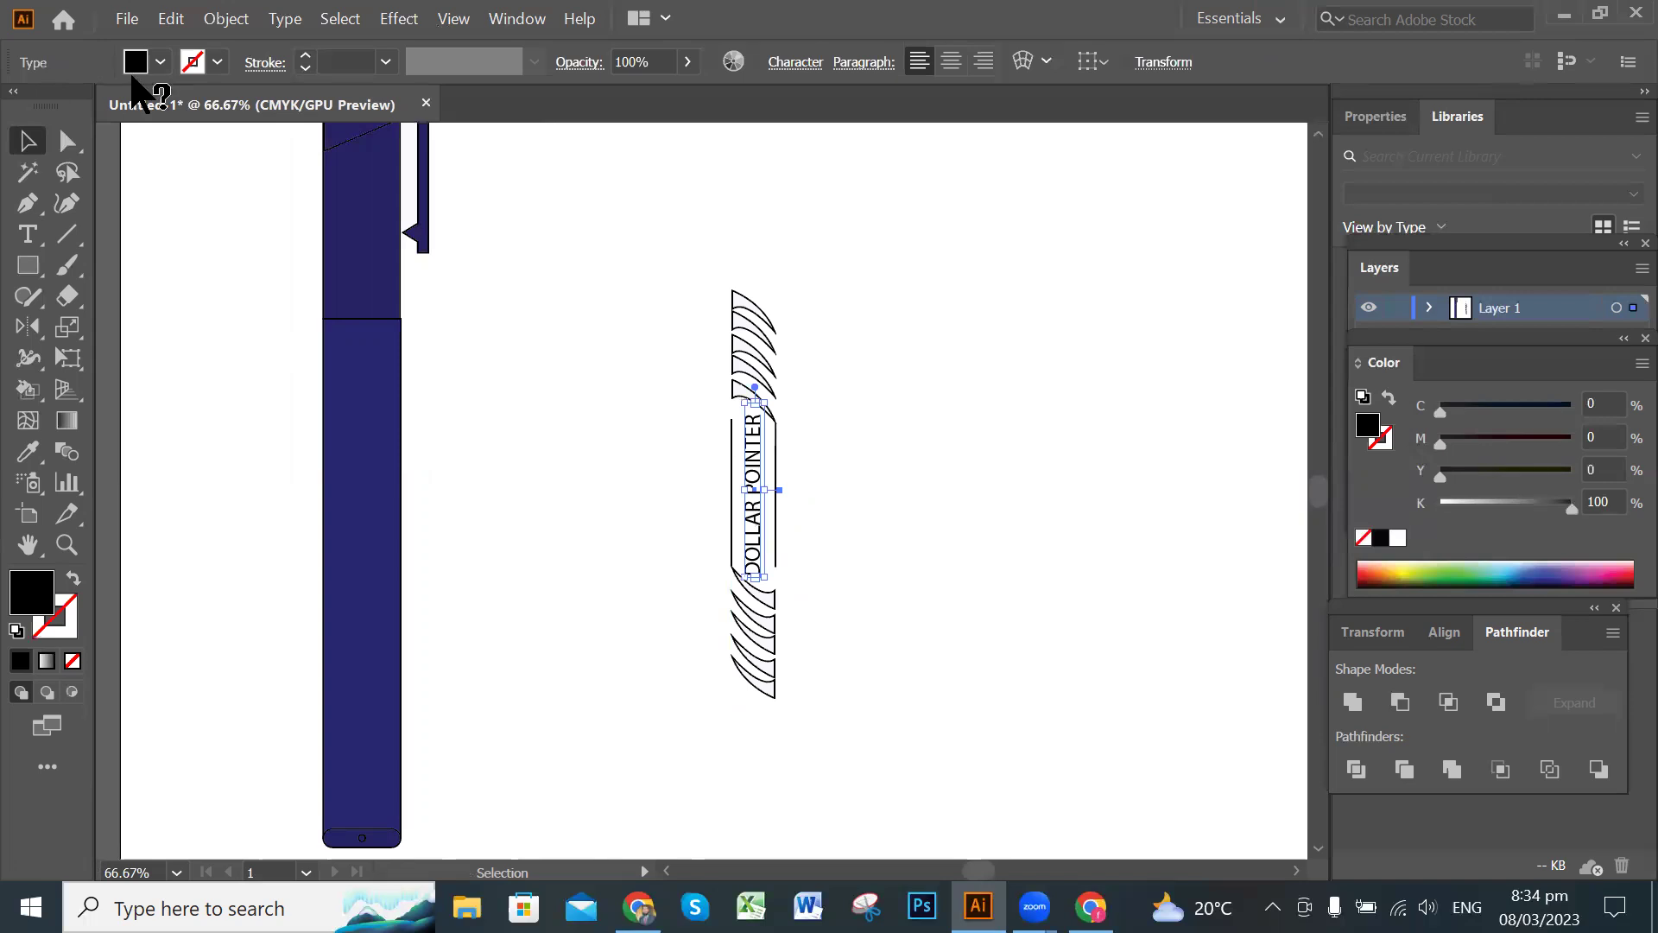
click(159, 64)
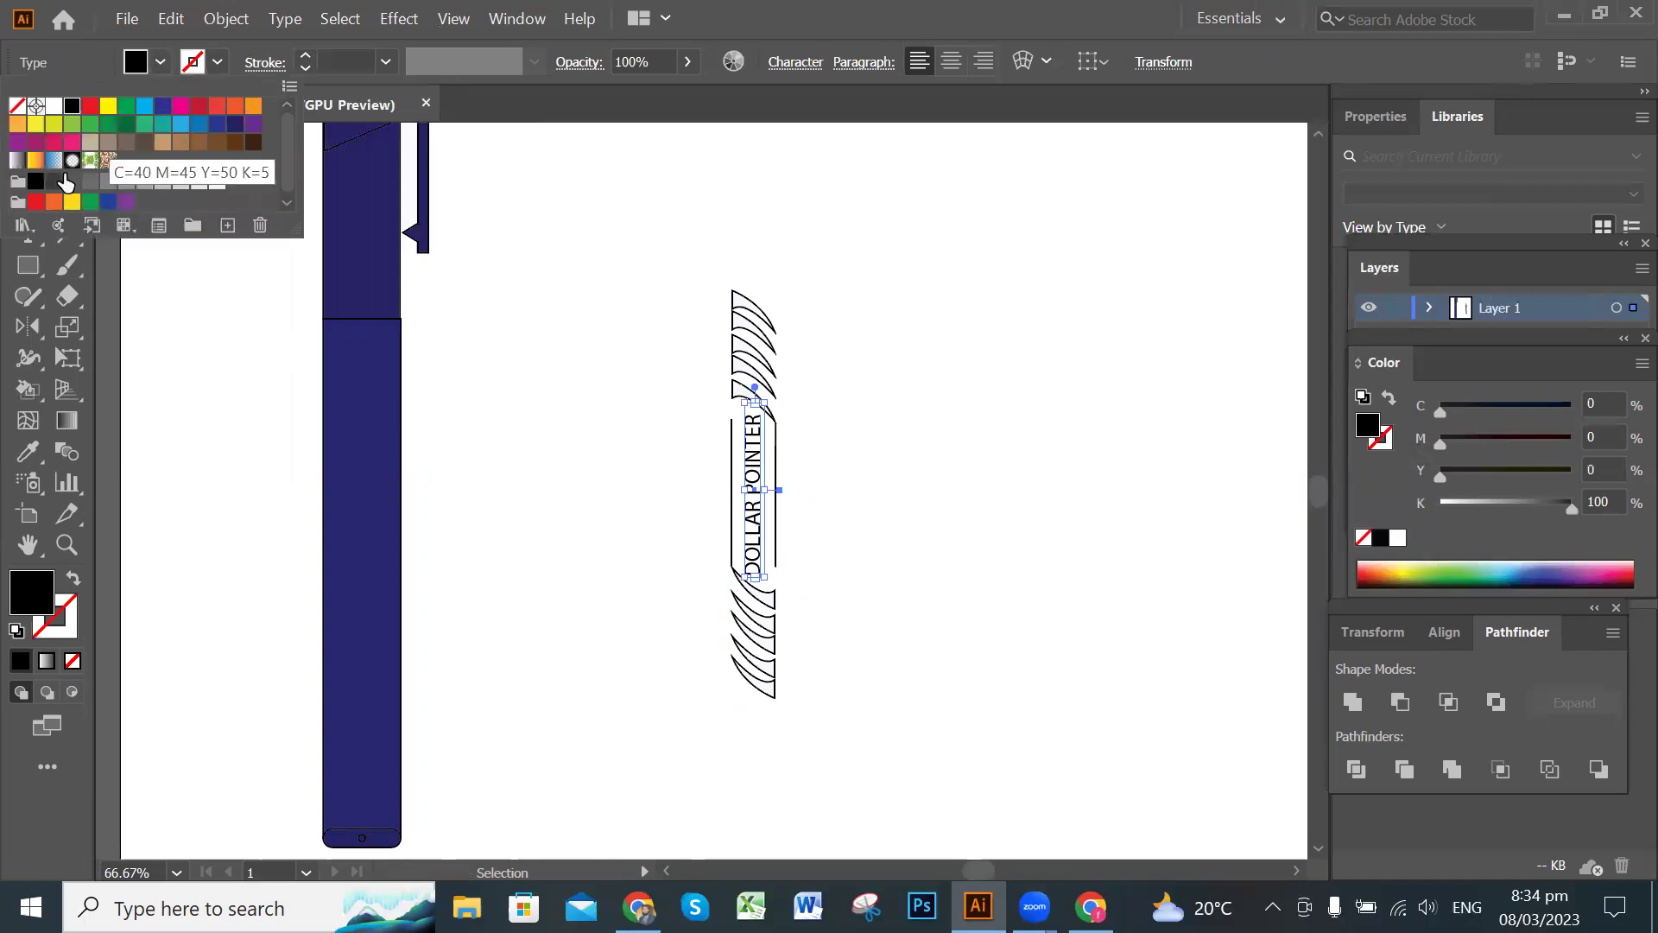
click(54, 106)
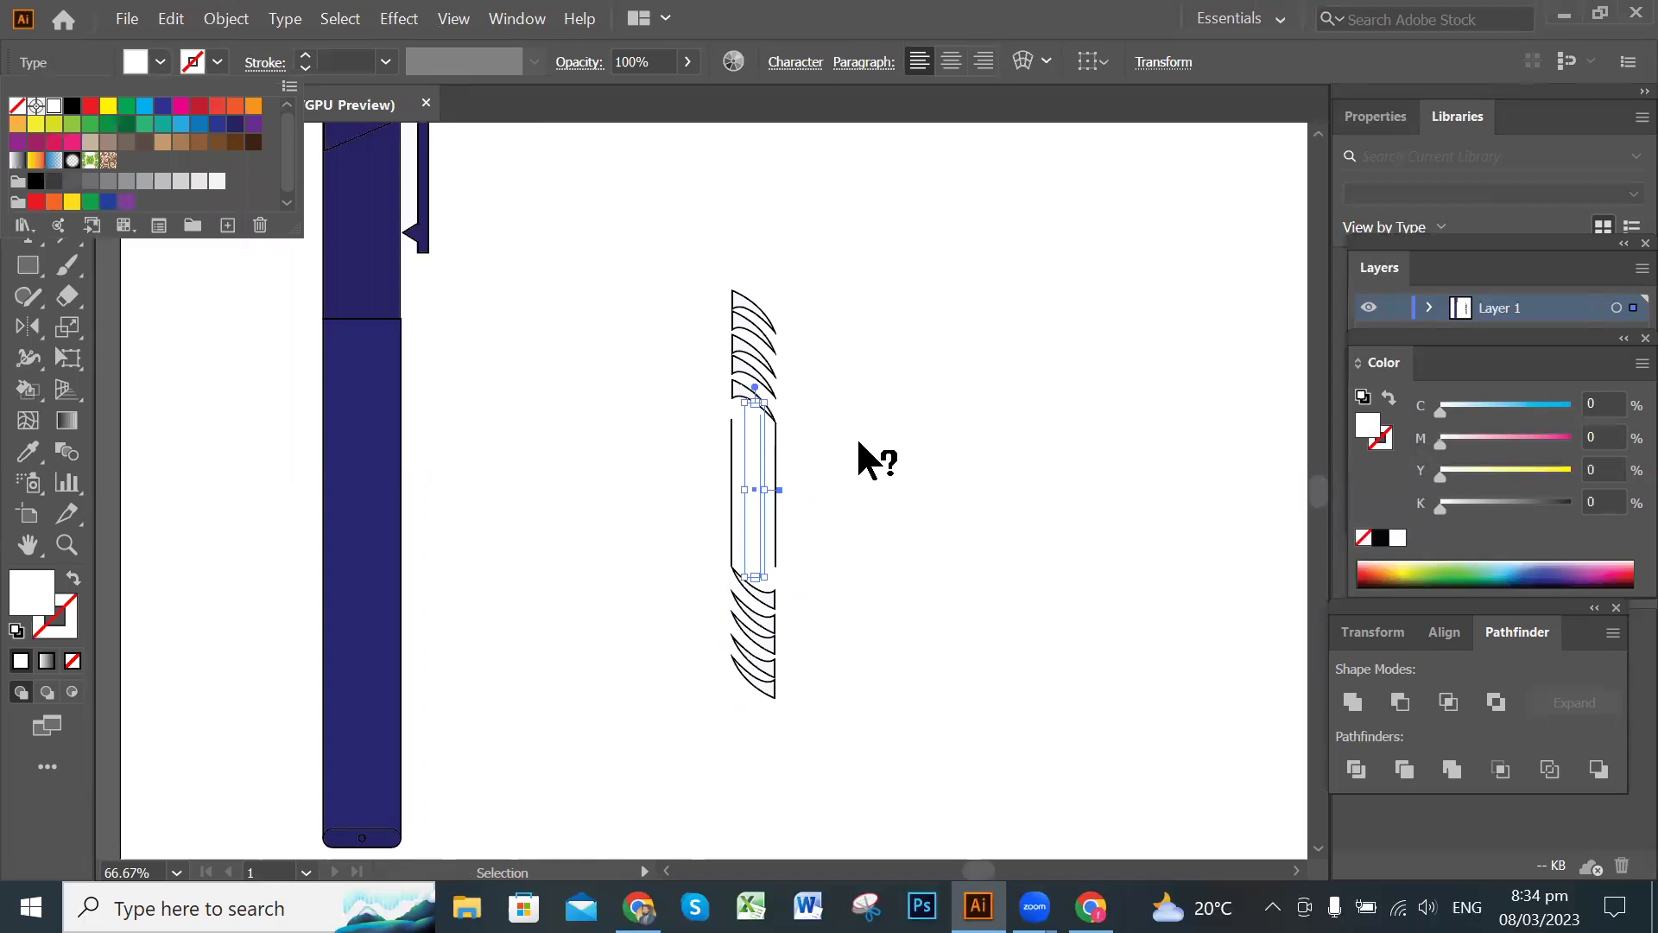
click(856, 435)
click(1022, 498)
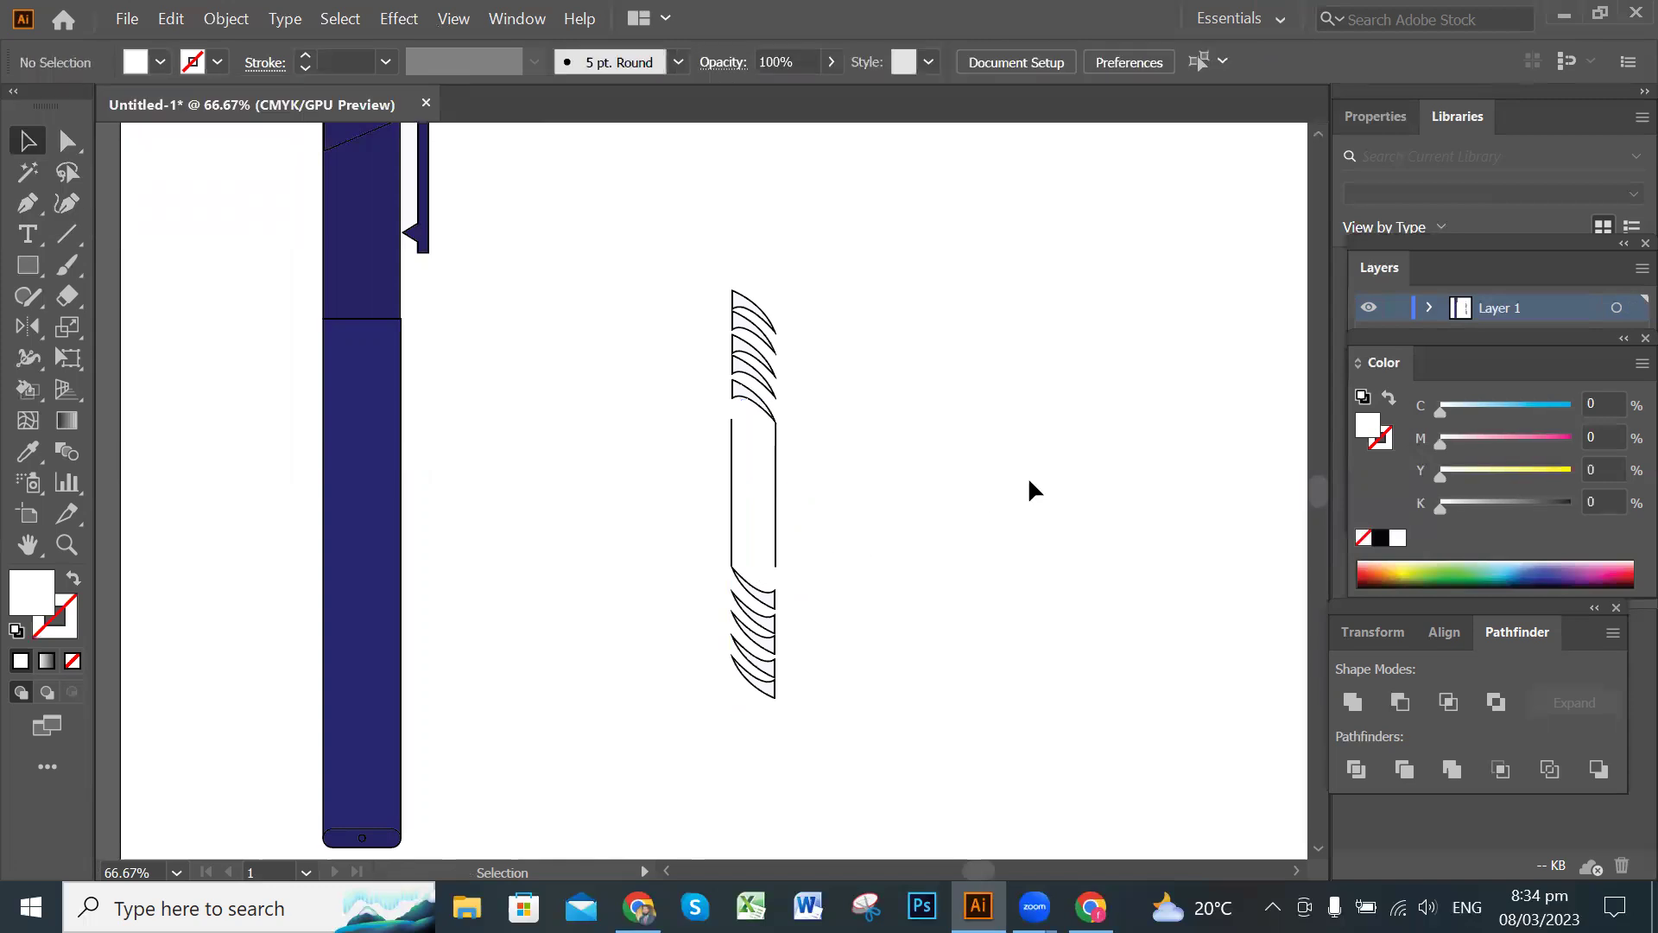
drag(653, 264, 789, 697)
drag(765, 560, 355, 659)
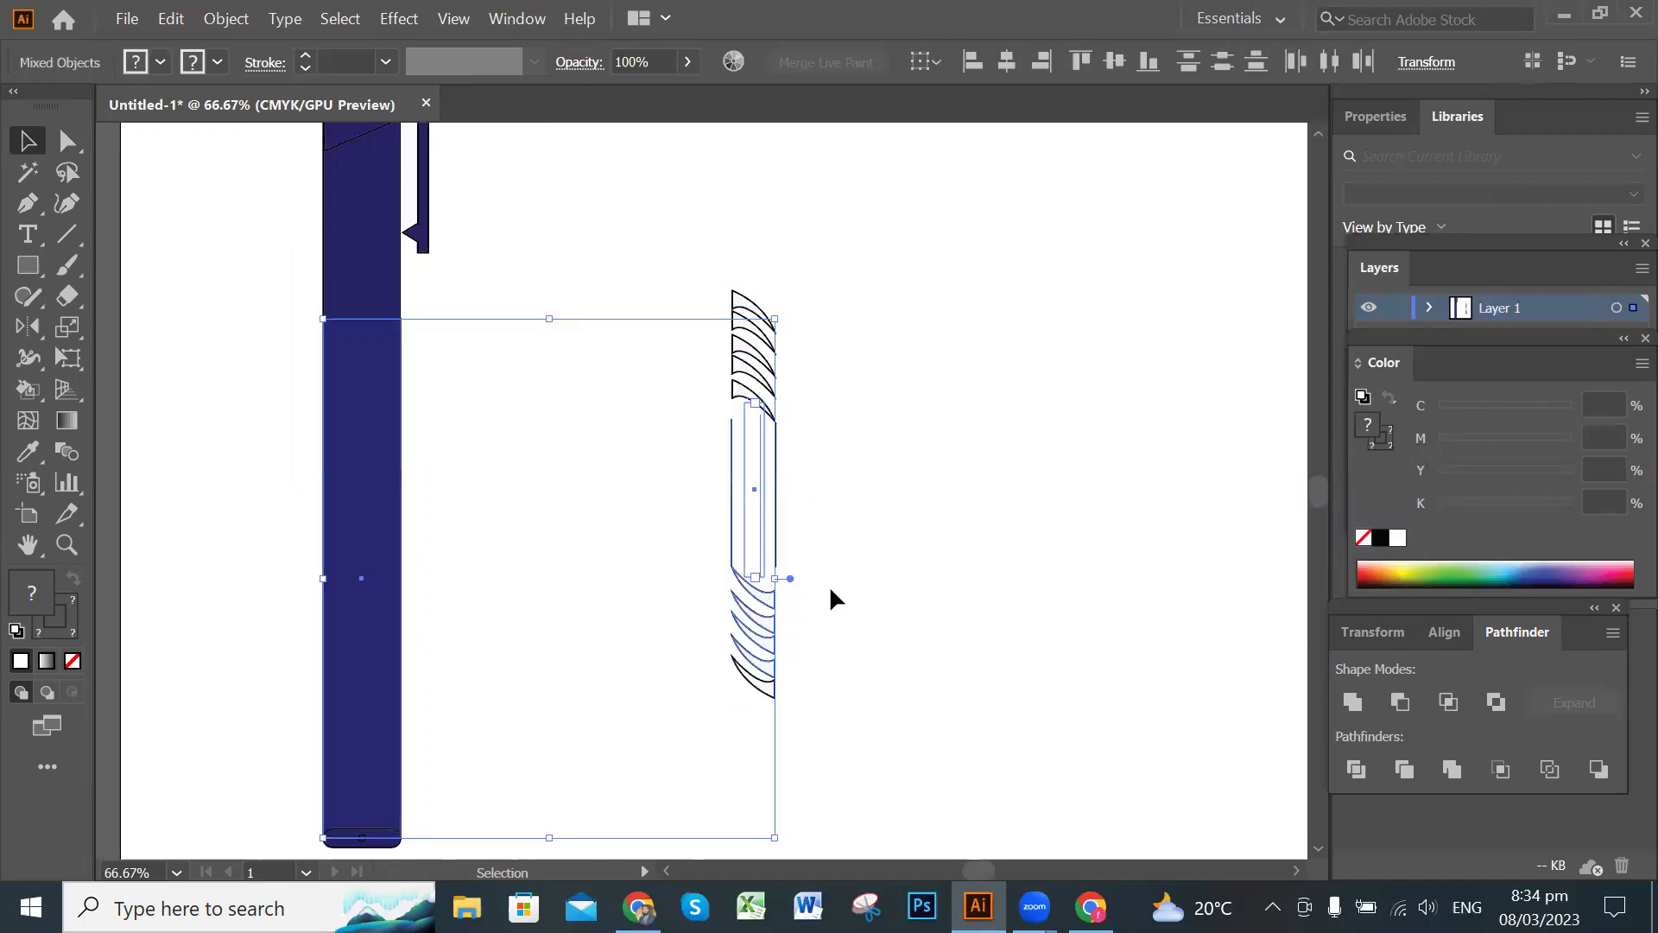
click(1007, 579)
Select the entire motif and place it on the pen's lower blue barrel, centred across its width.
drag(674, 256, 380, 730)
click(855, 654)
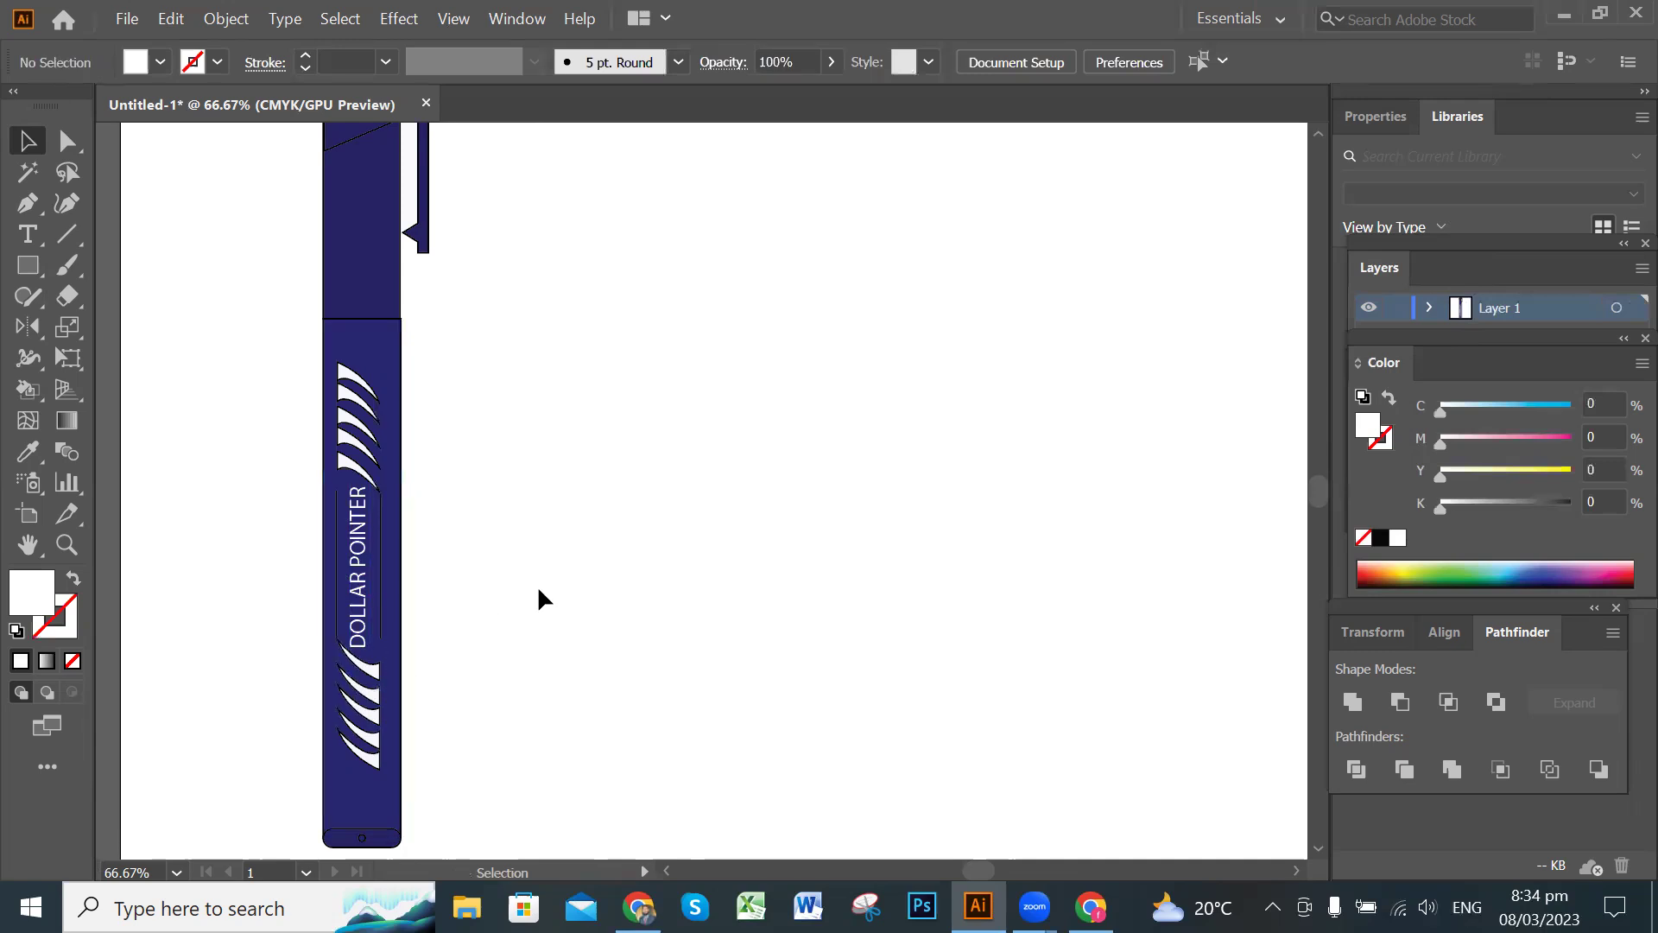
key(ctrl)
key(ctrl+z)
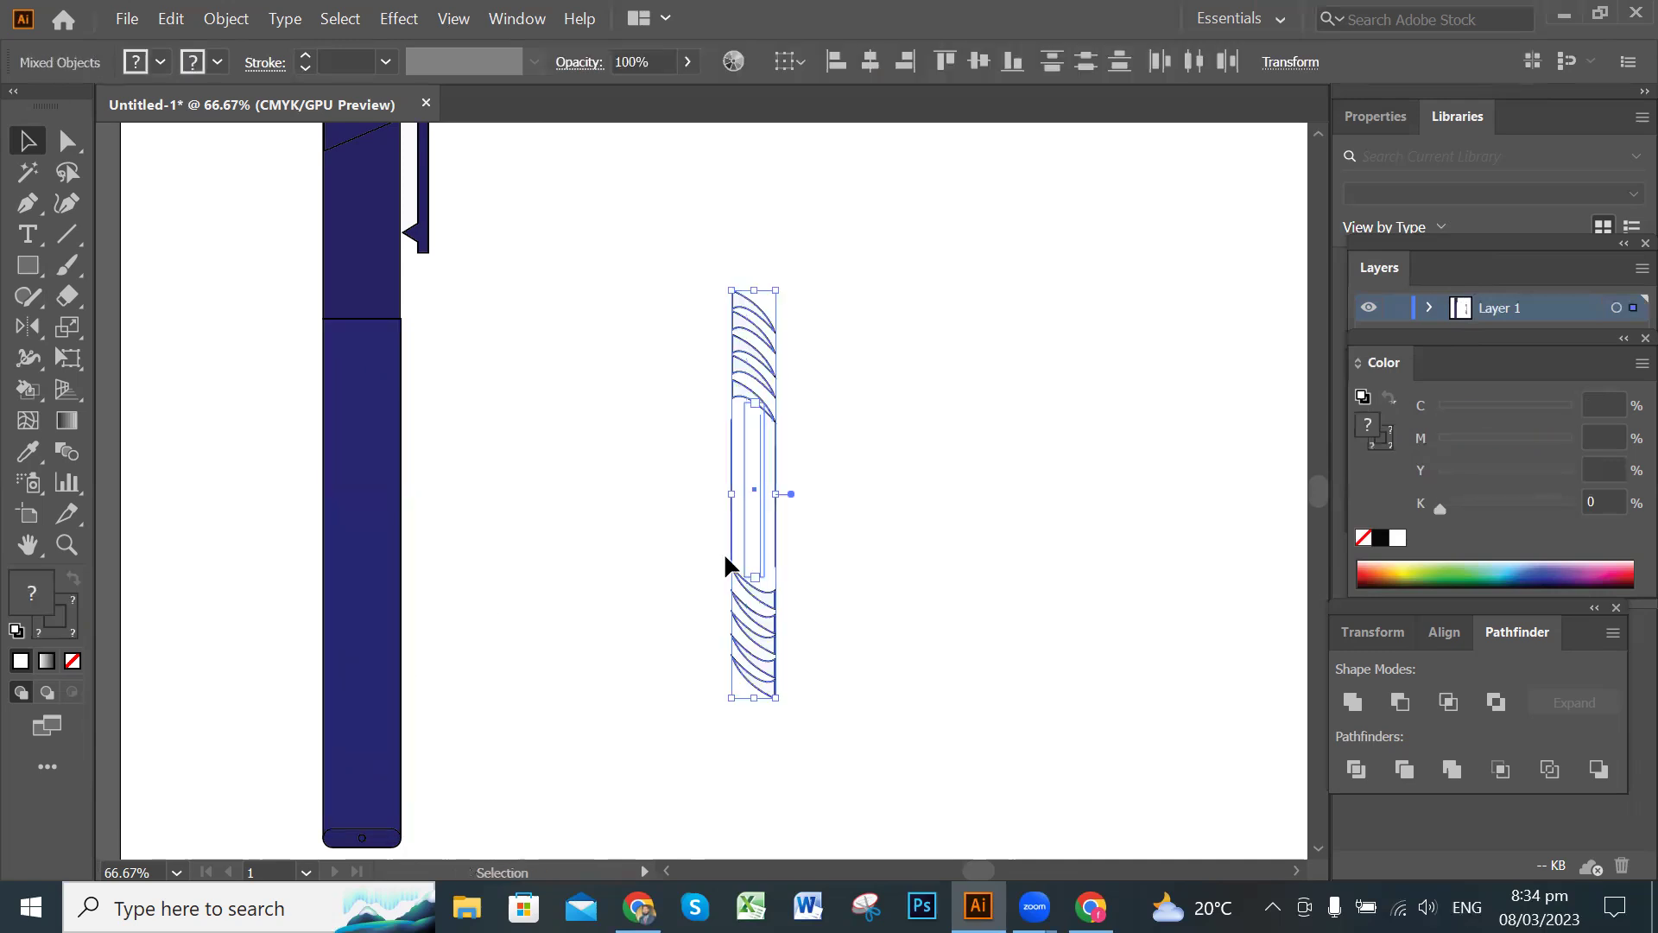
drag(762, 546, 378, 636)
click(686, 604)
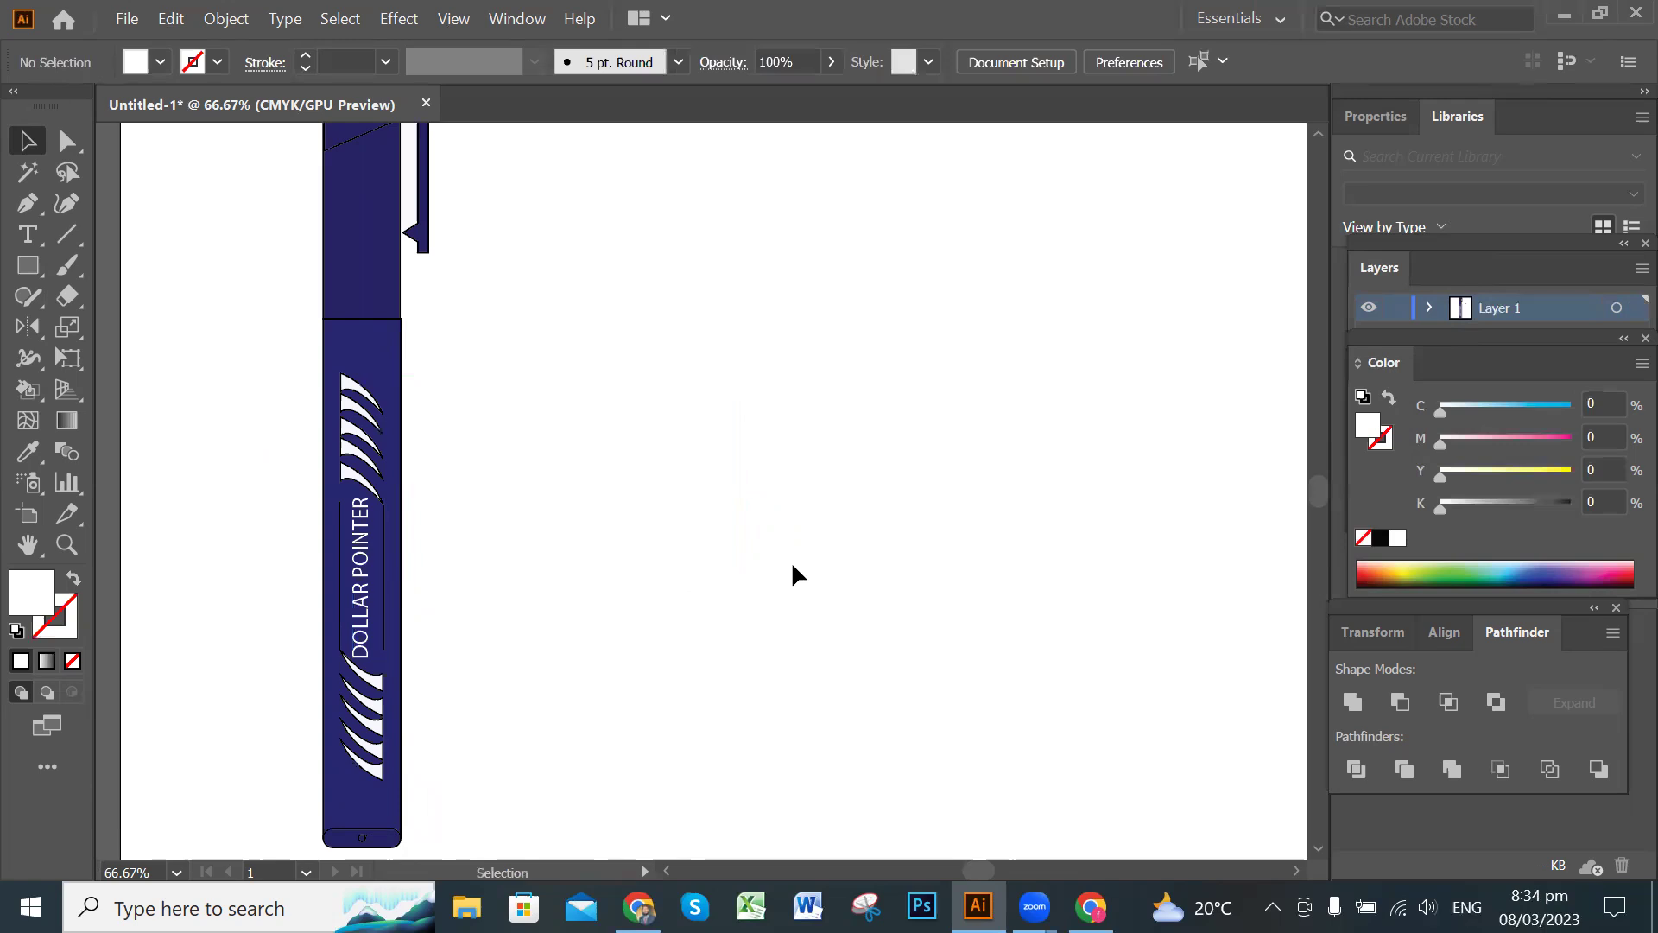
Set the fill of the line to the right of the DOLLAR POINTER text to white.
click(384, 591)
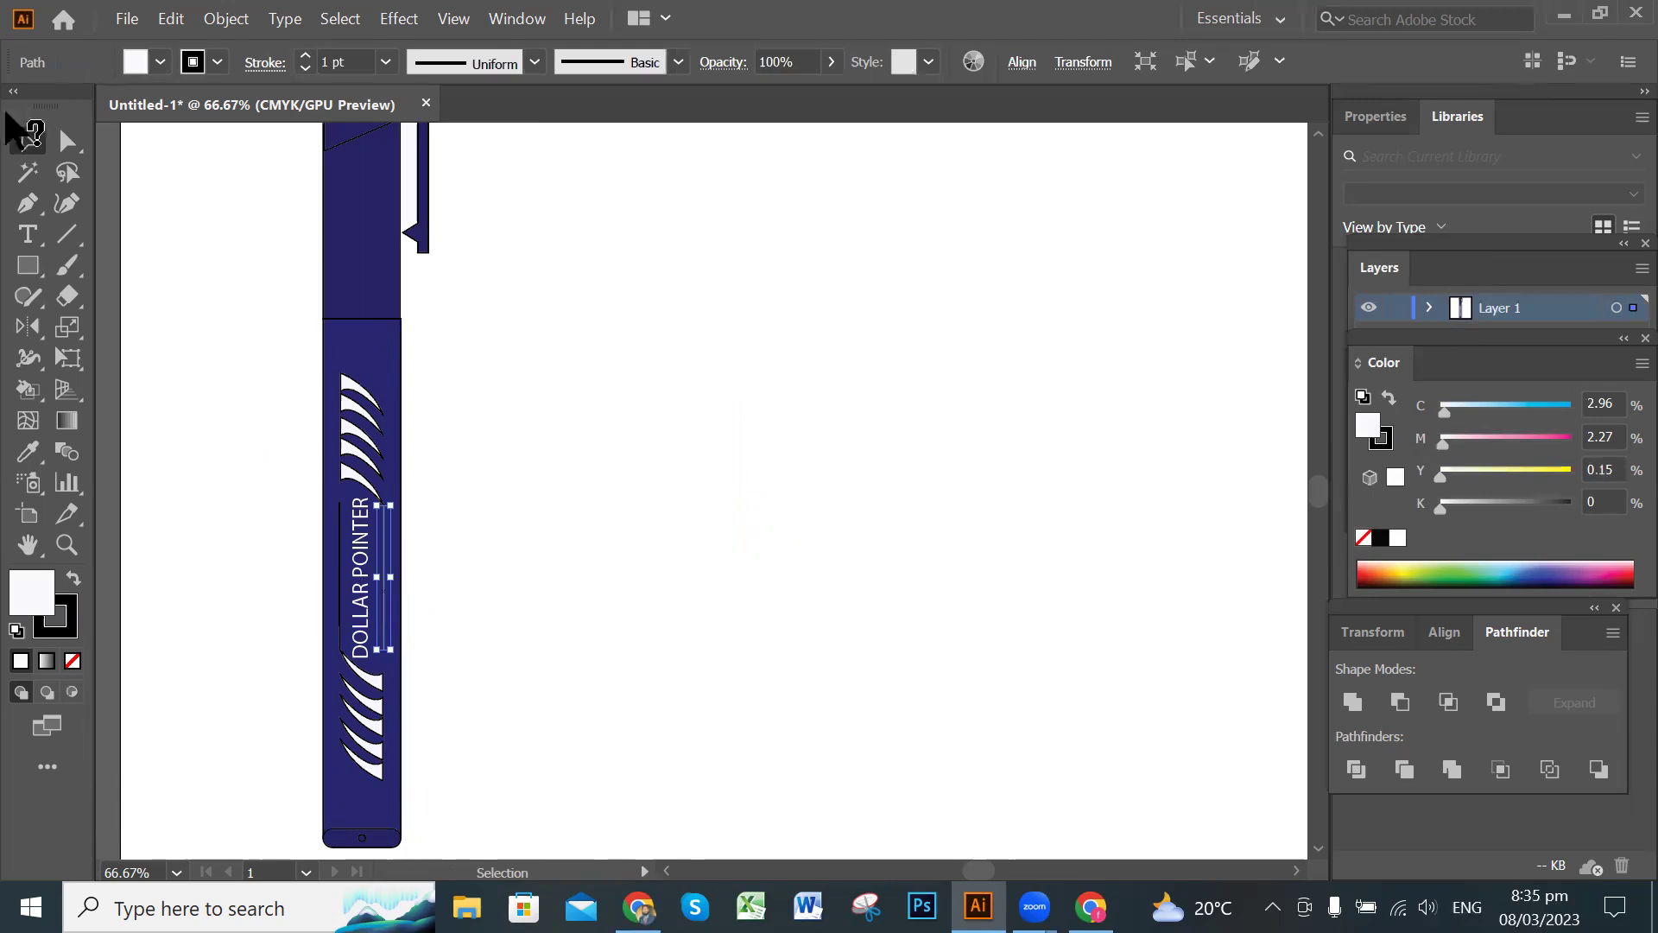
click(160, 62)
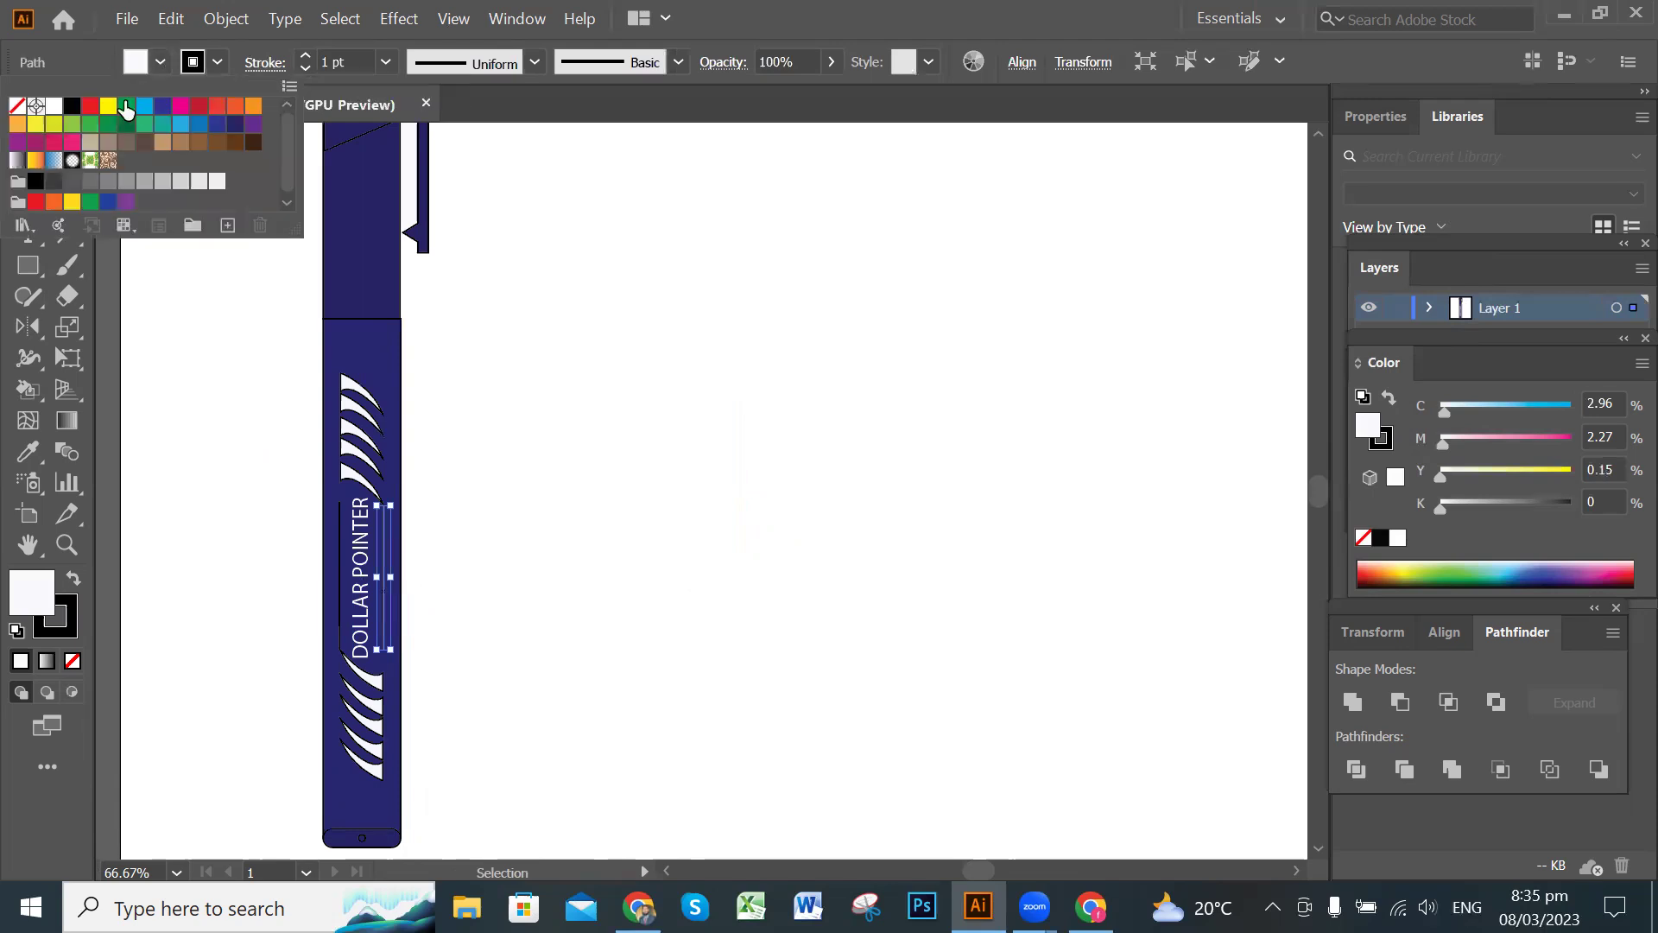
click(48, 111)
click(596, 549)
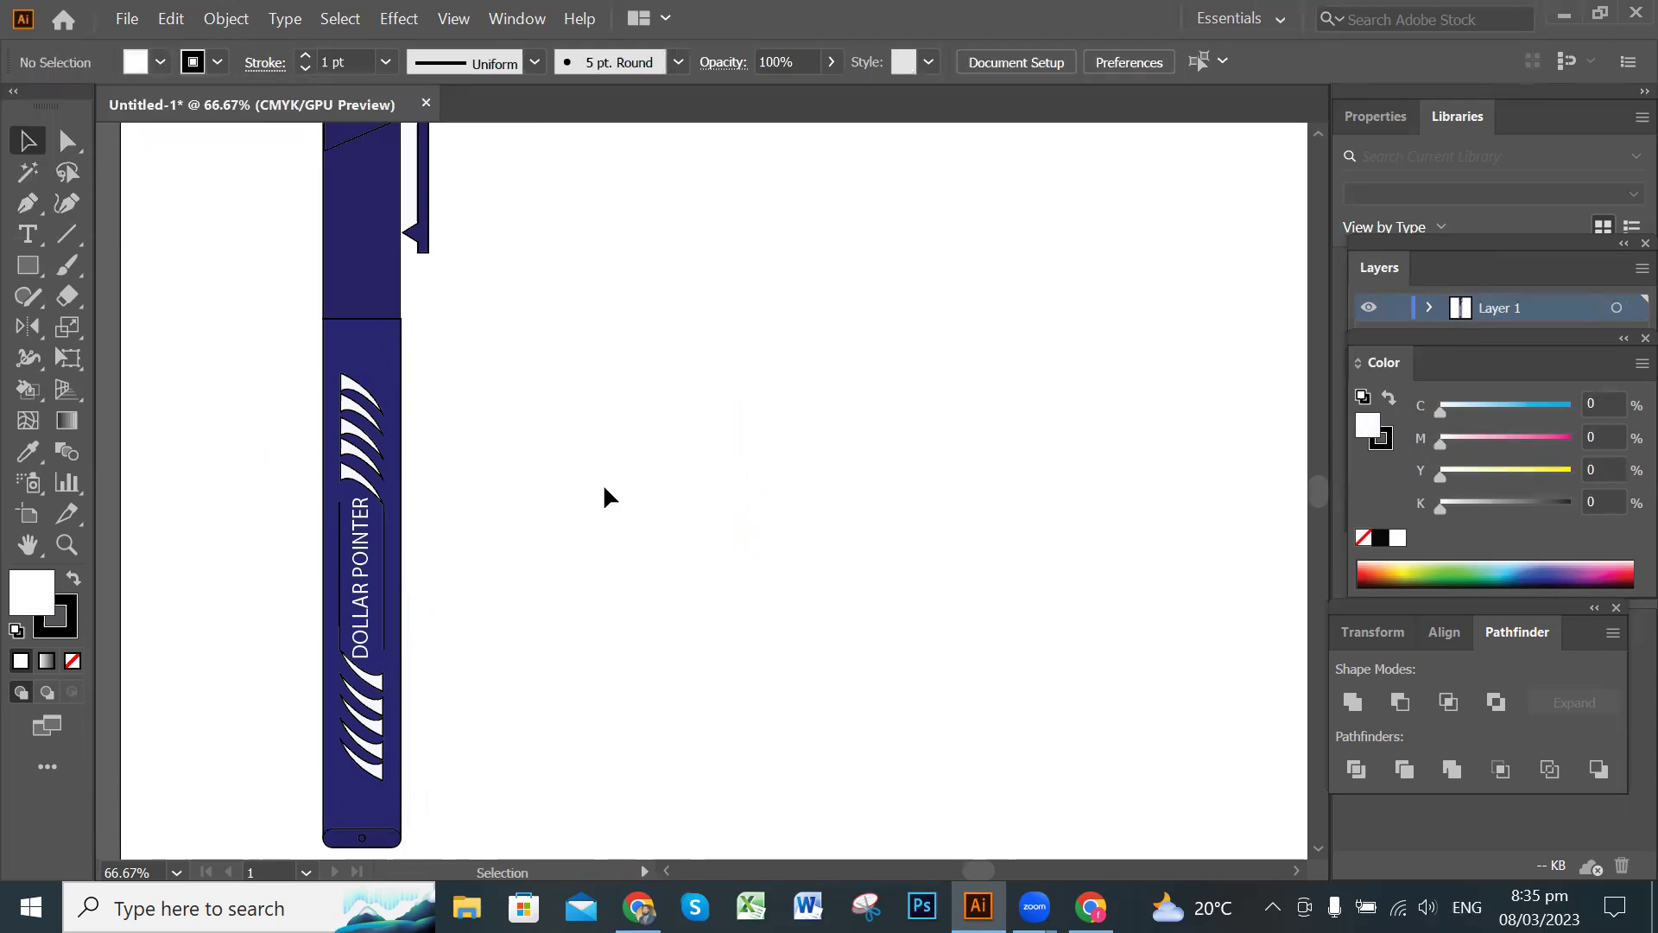
Set the stroke of the line to the right of the DOLLAR POINTER text to white, FFFDFE.
click(390, 611)
double_click(68, 636)
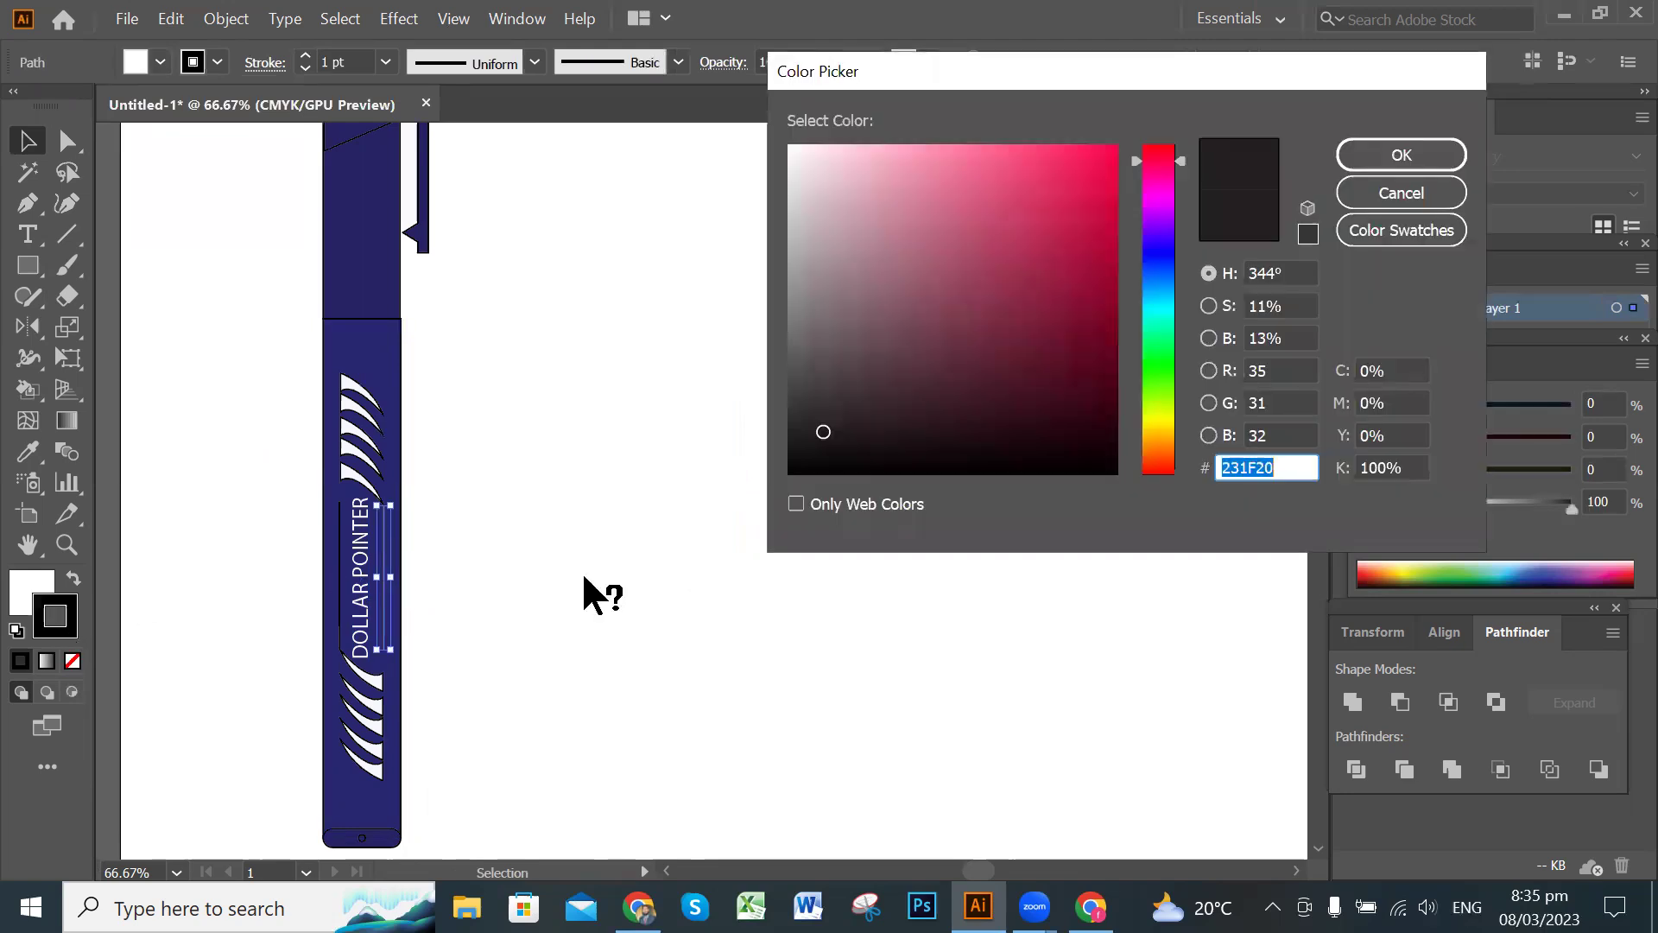
click(792, 152)
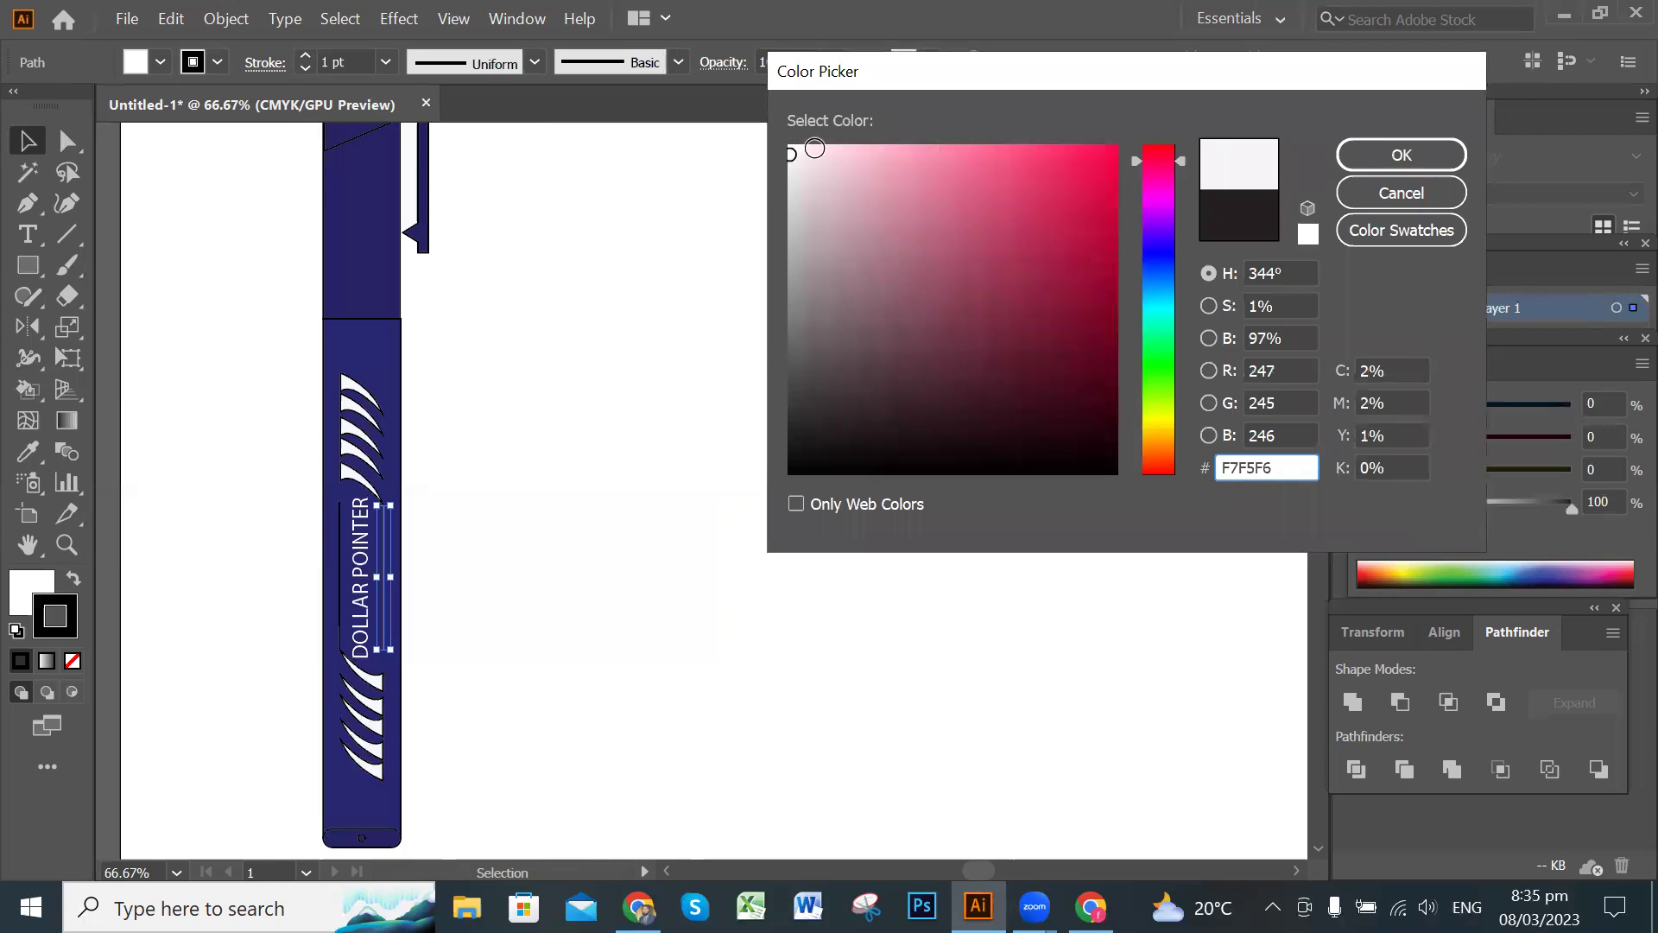
click(791, 145)
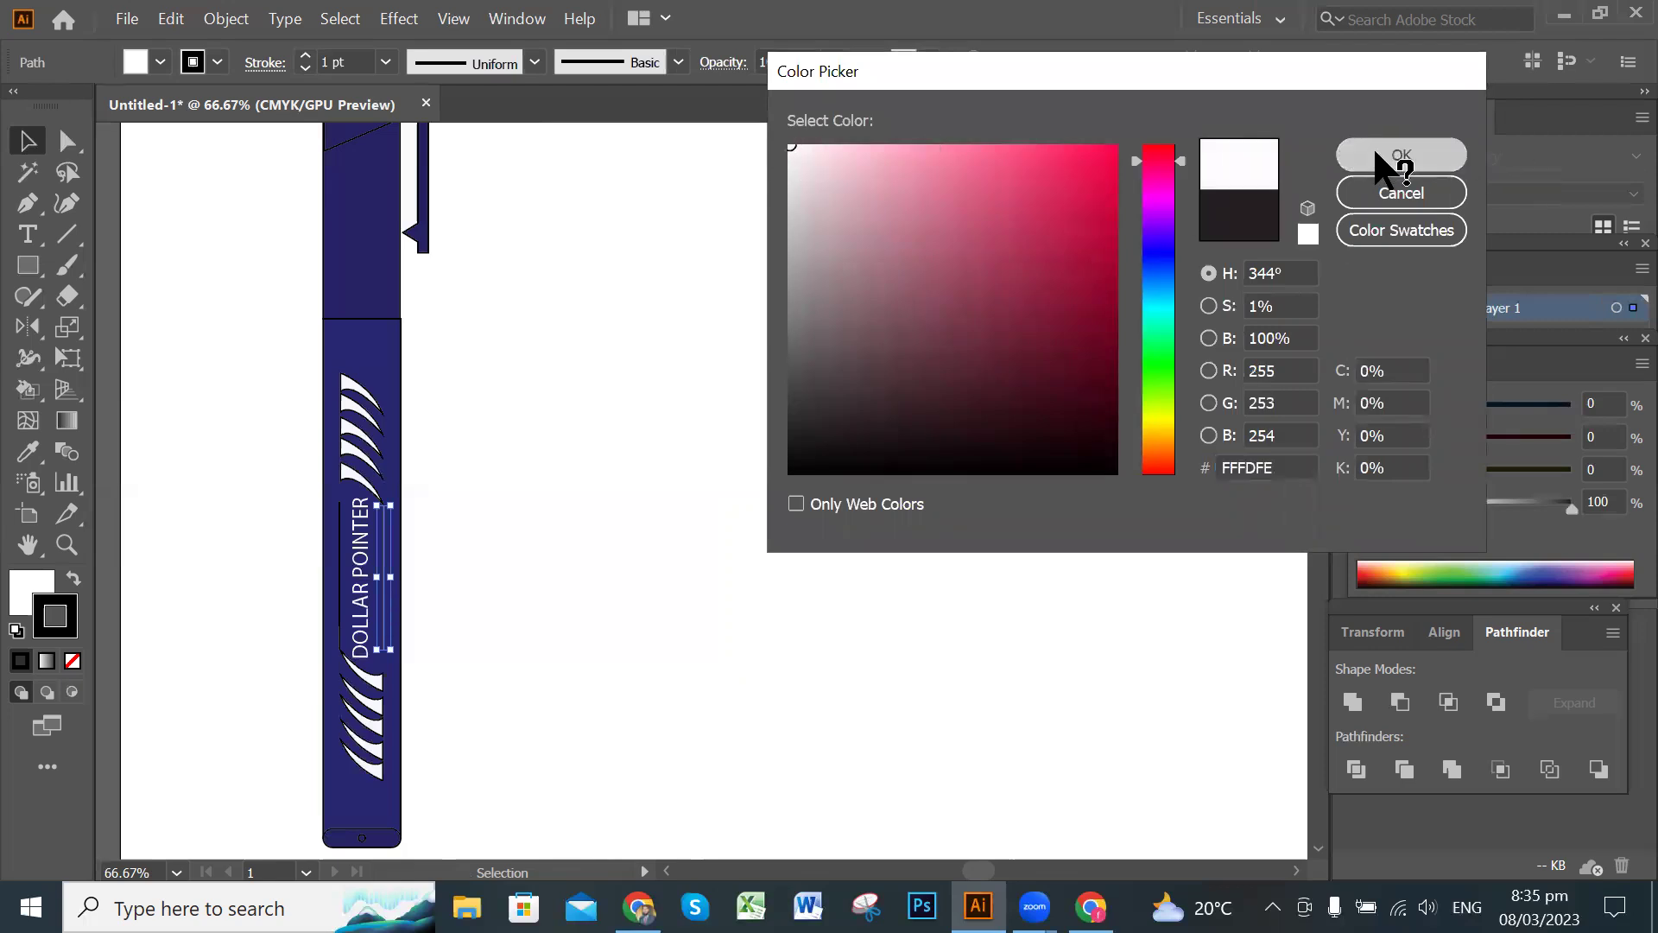
click(1401, 155)
click(520, 589)
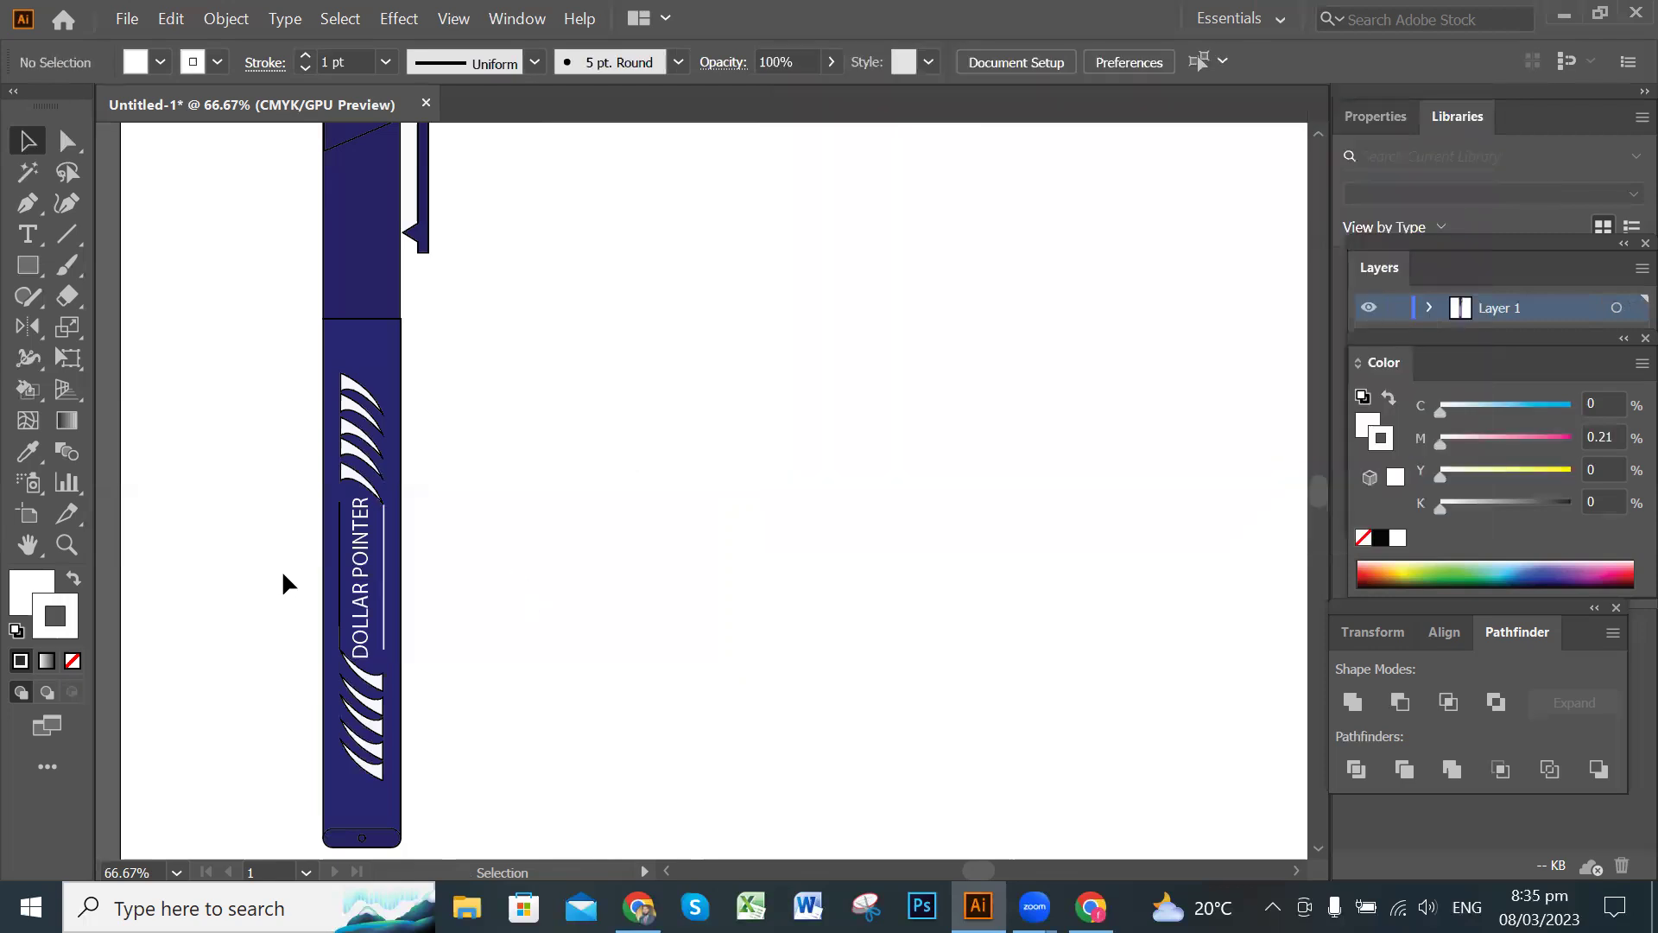
Set the stroke of the line to the left of the DOLLAR POINTER text to off-white F9F7F8.
click(339, 592)
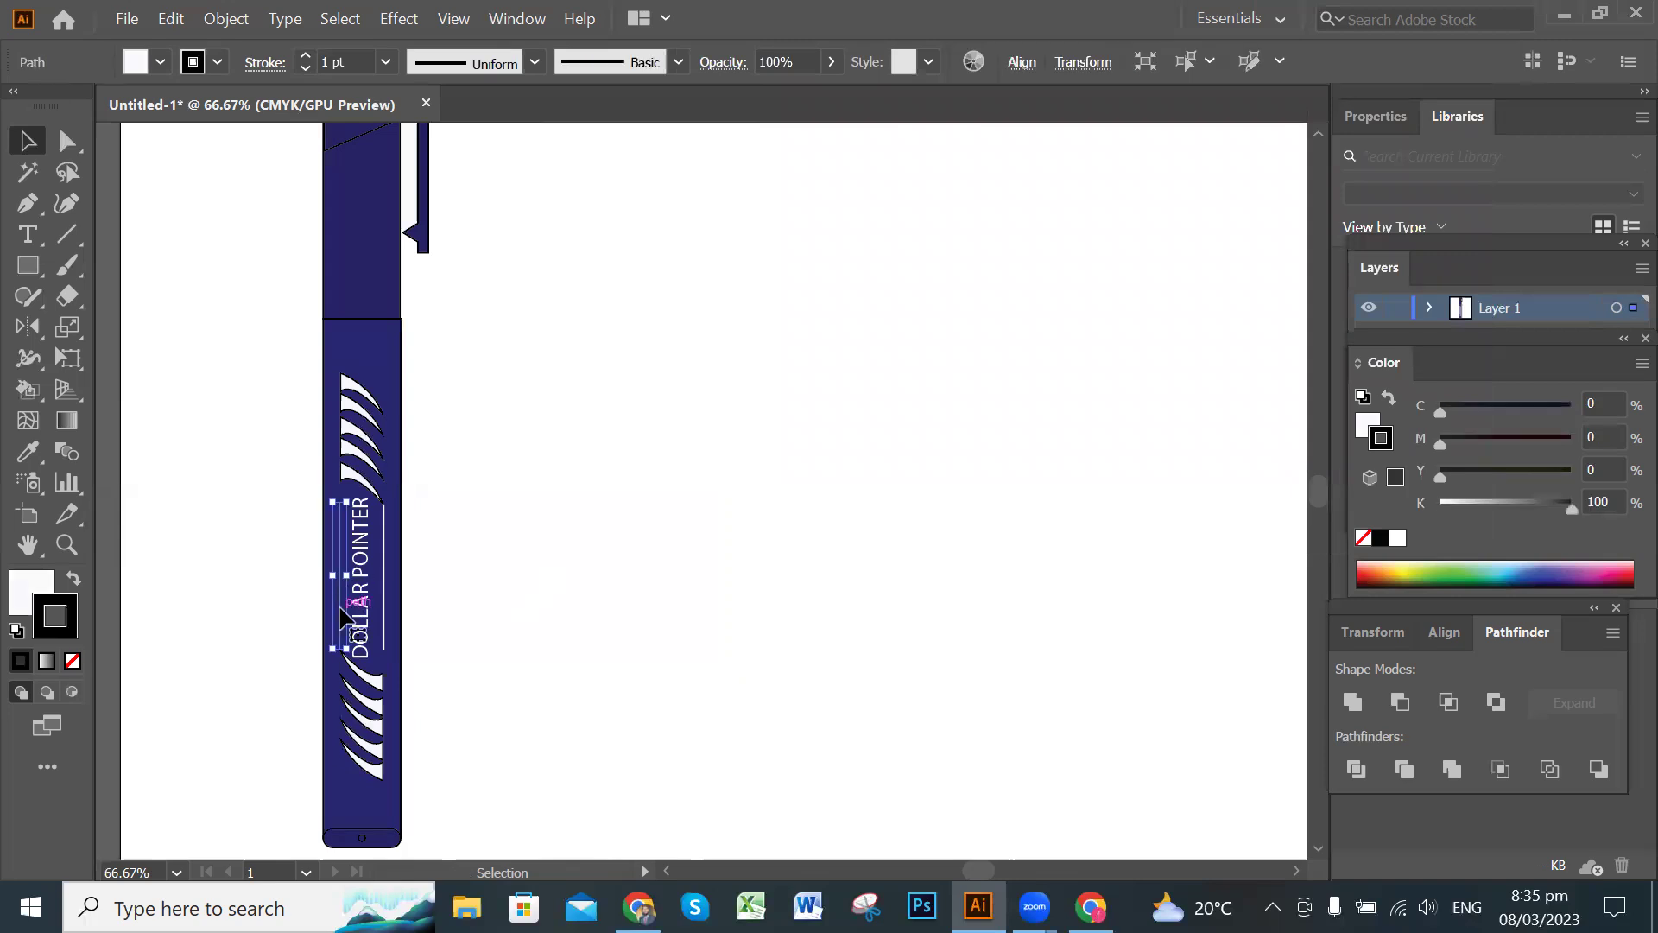
double_click(69, 621)
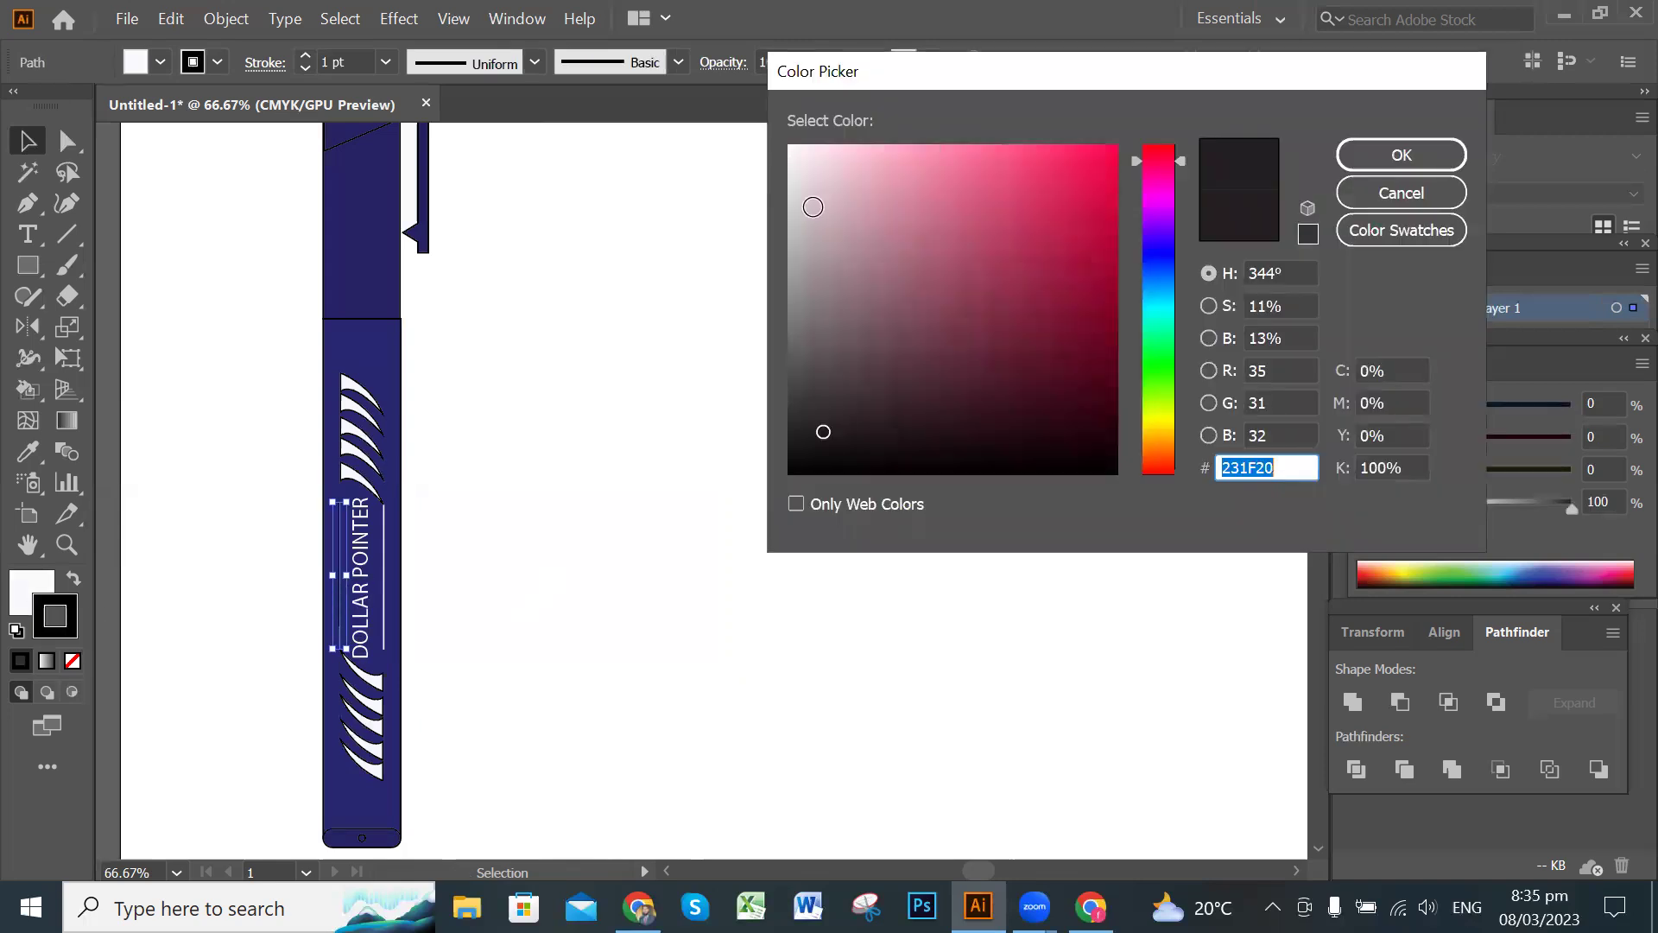
click(792, 151)
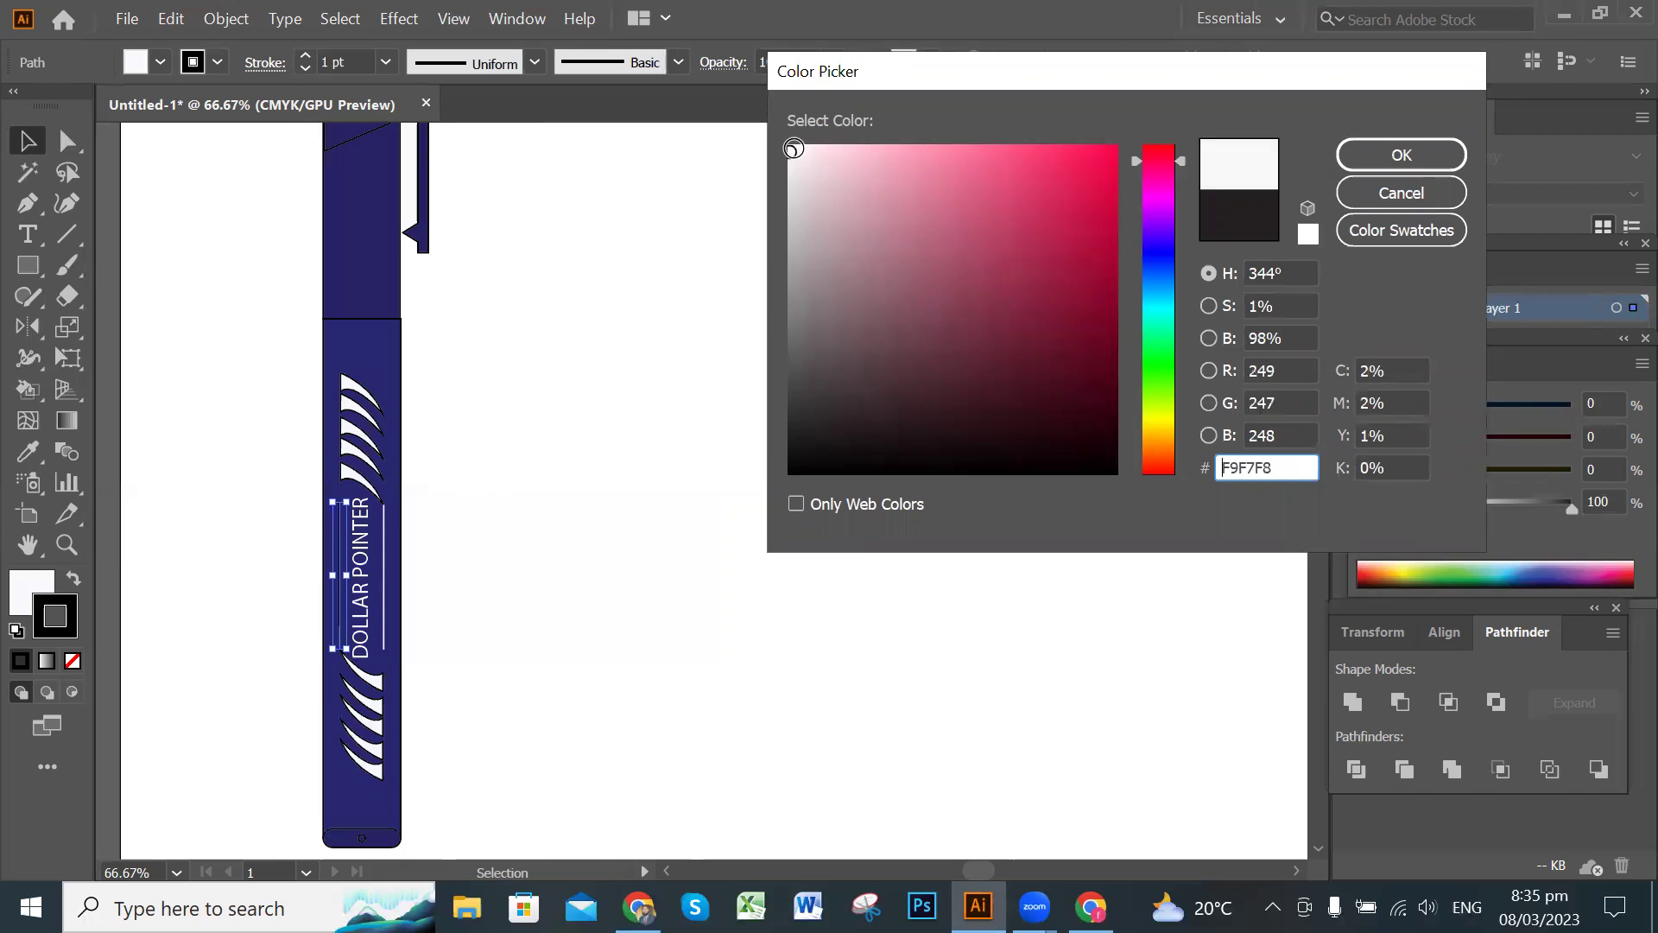
click(1400, 158)
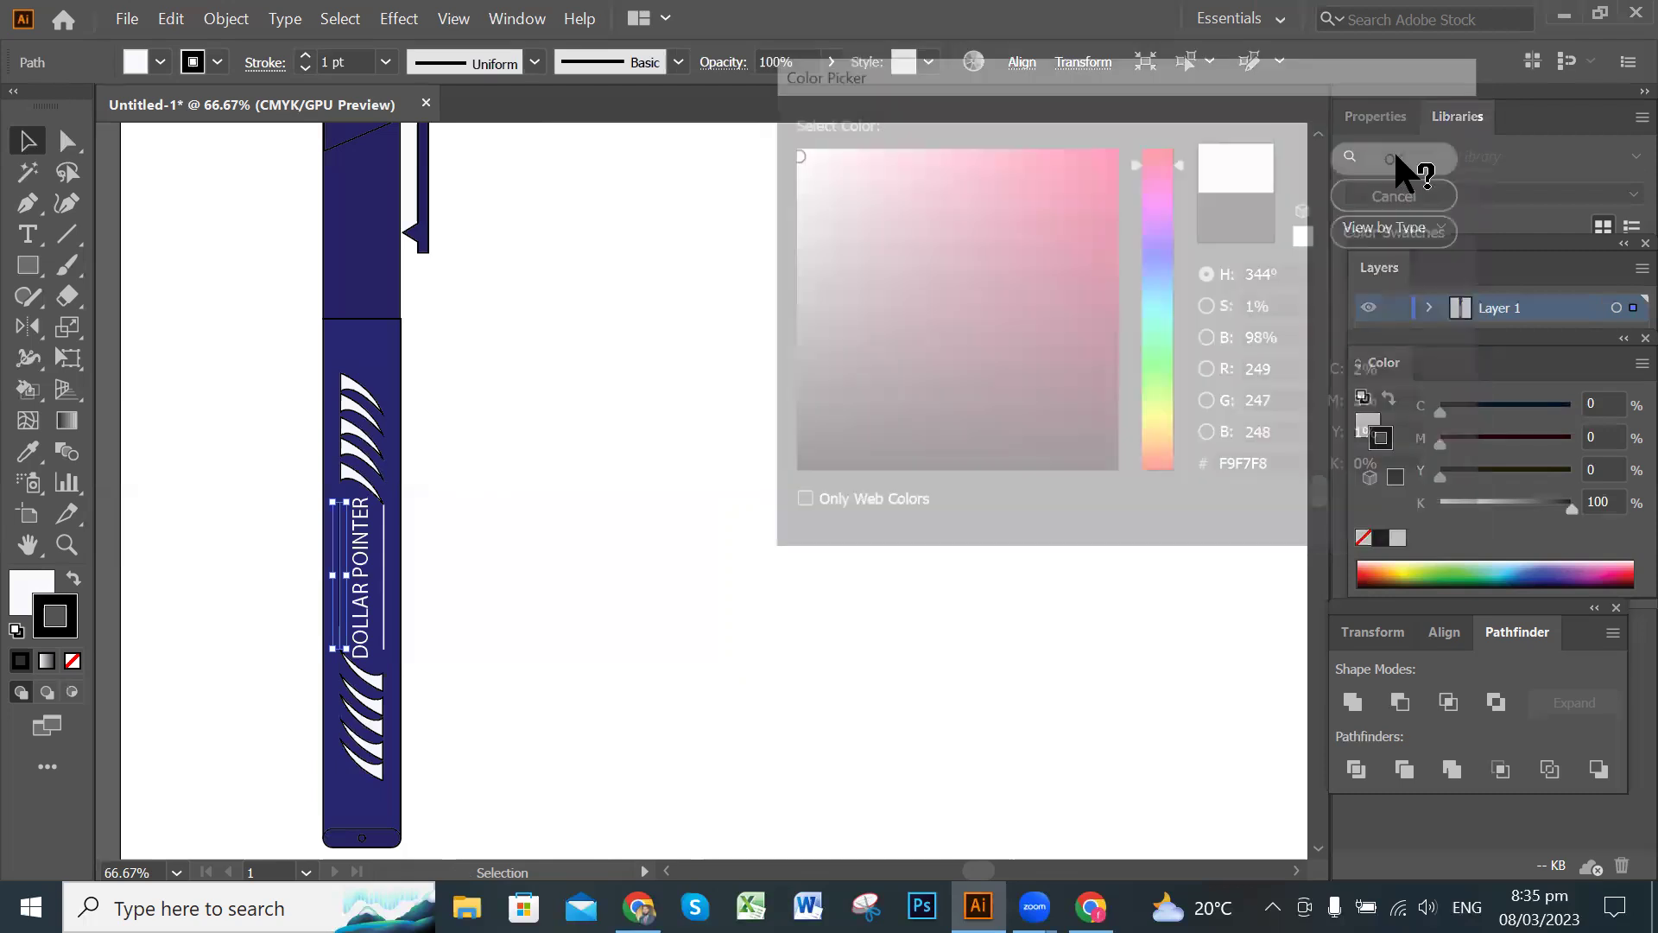
click(659, 517)
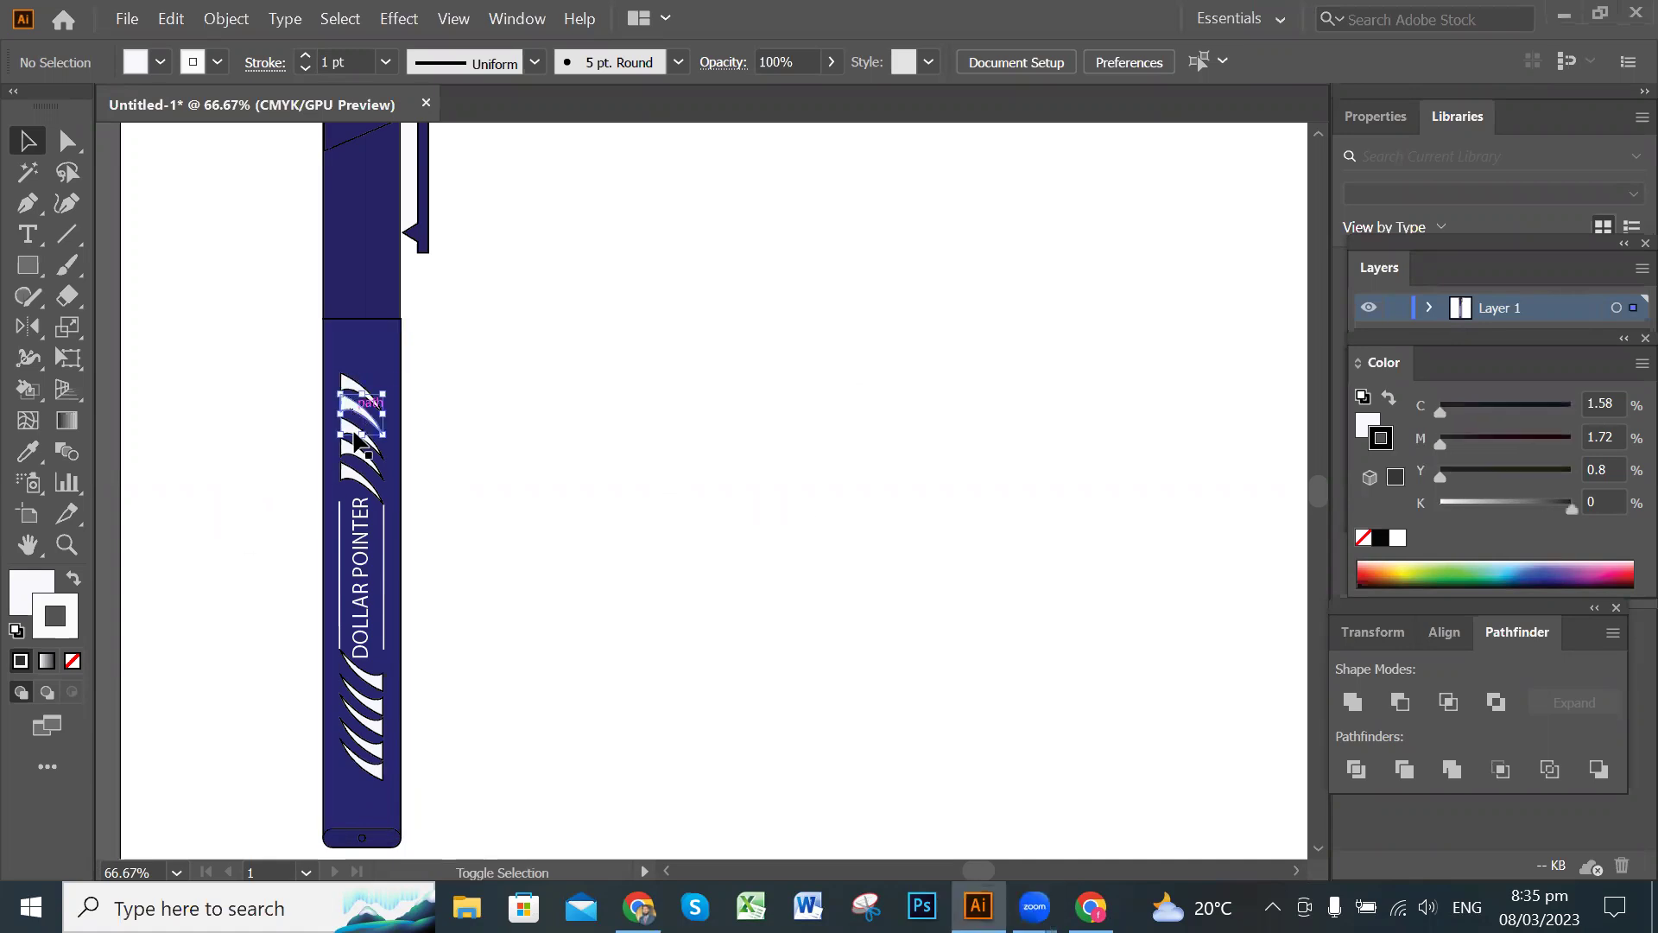
Select most of the upper horns and all the lower horns on the barrel, and remove their black stroke.
click(356, 422)
drag(338, 437, 352, 386)
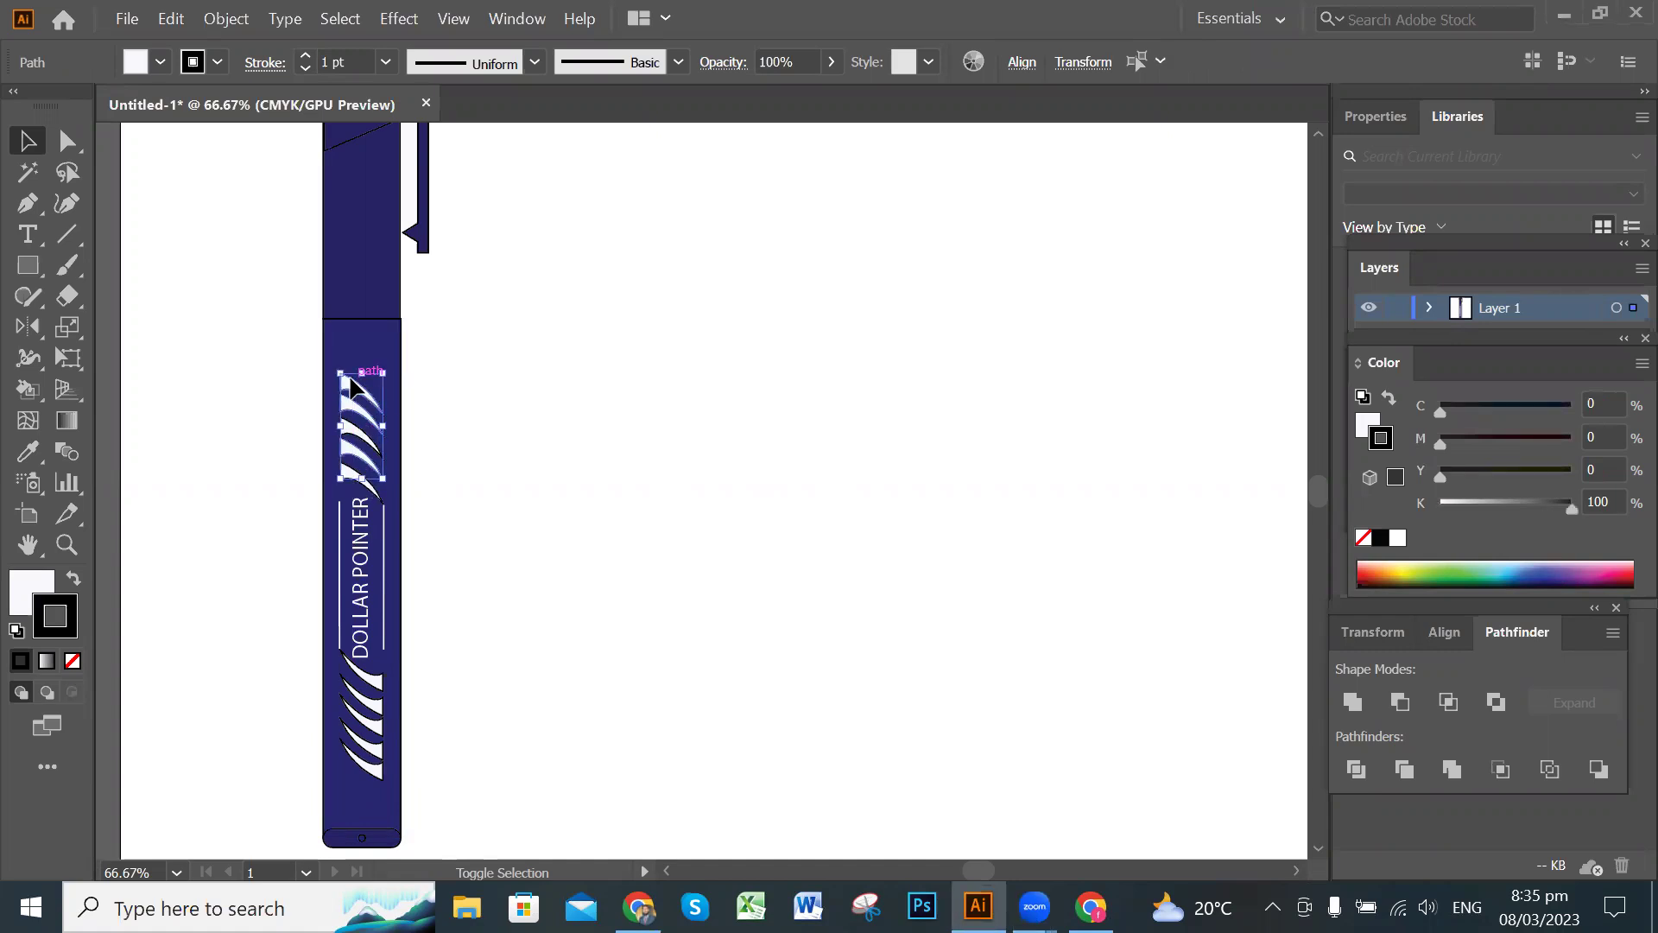
shift+click(367, 675)
shift+click(374, 742)
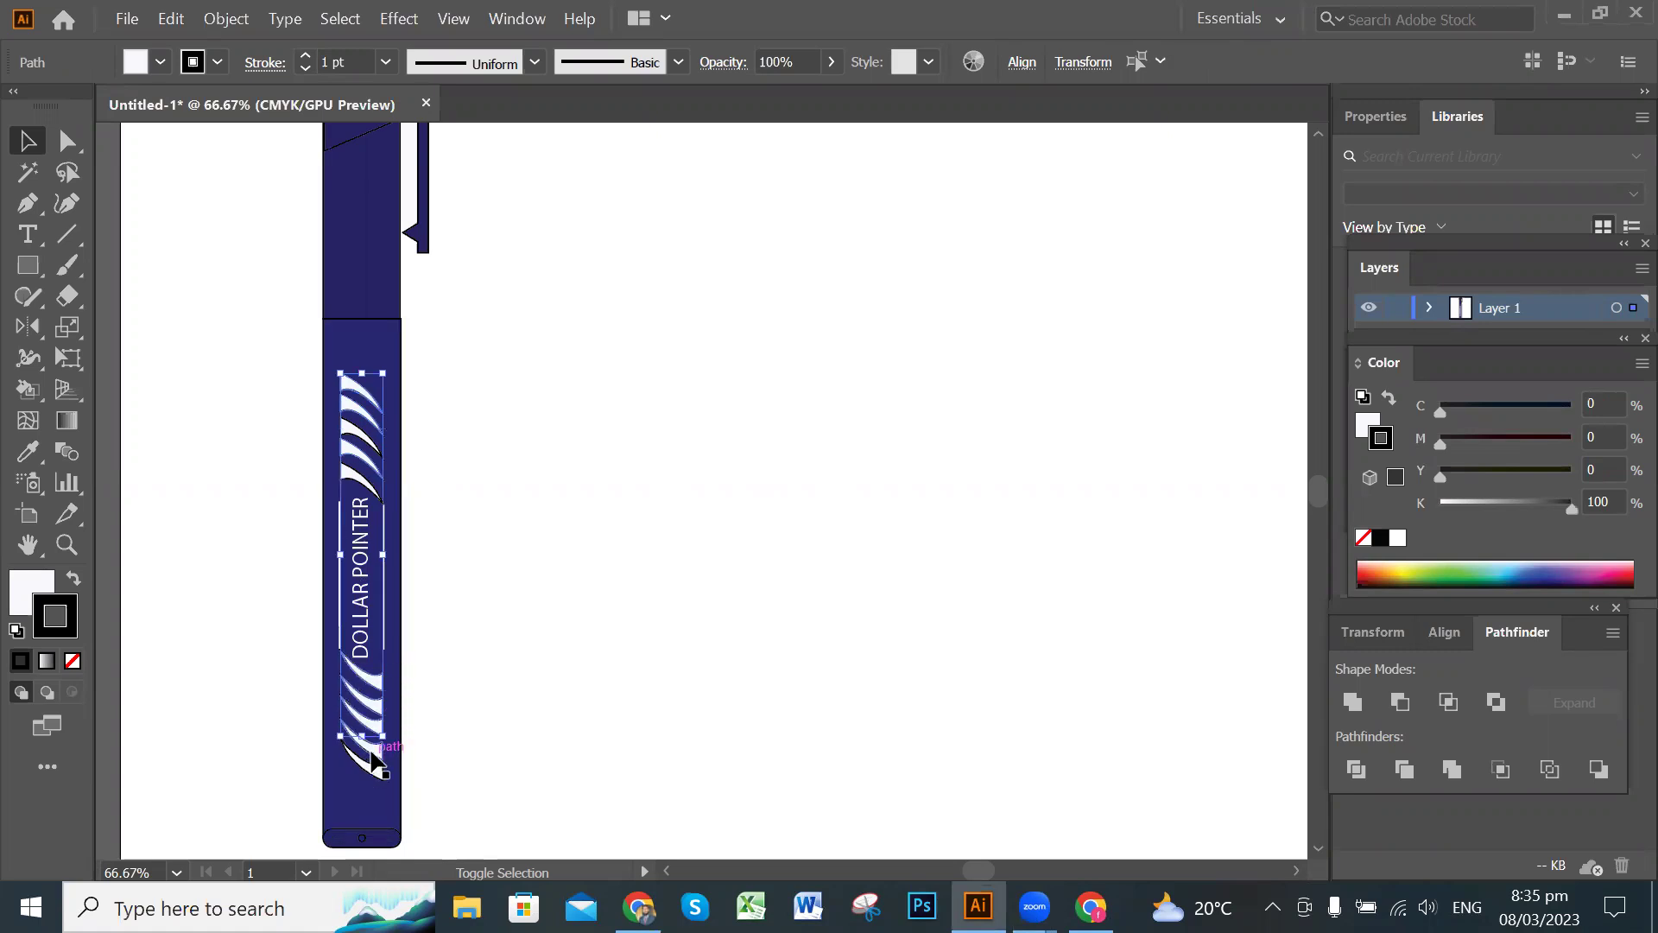
shift+click(373, 775)
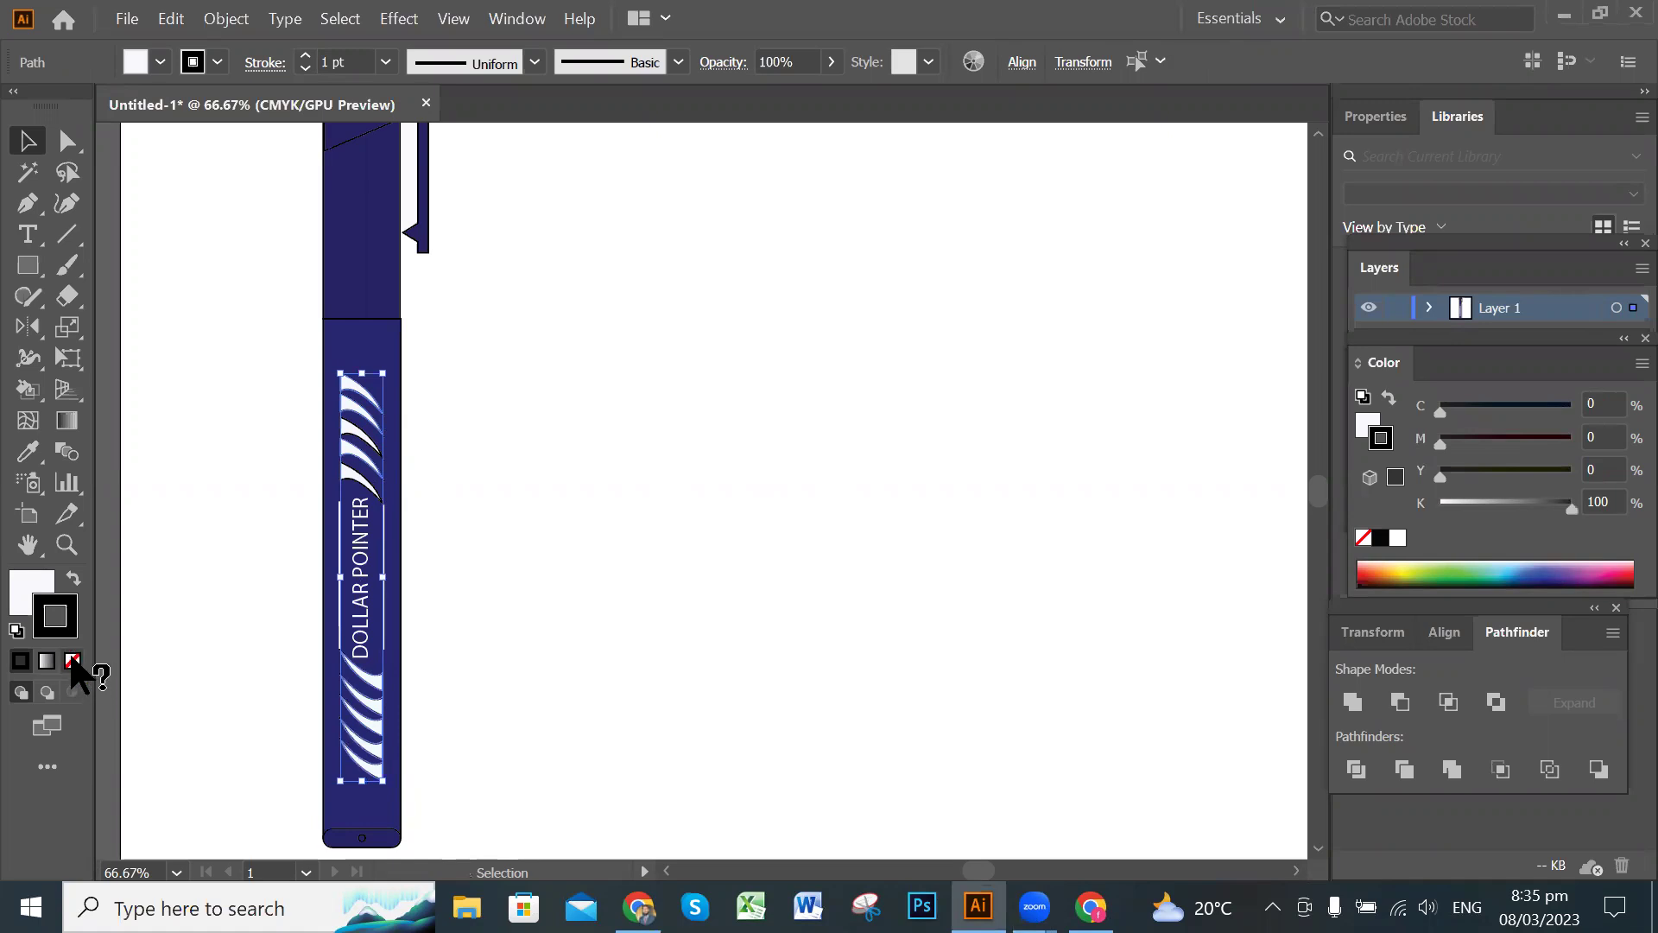
click(73, 662)
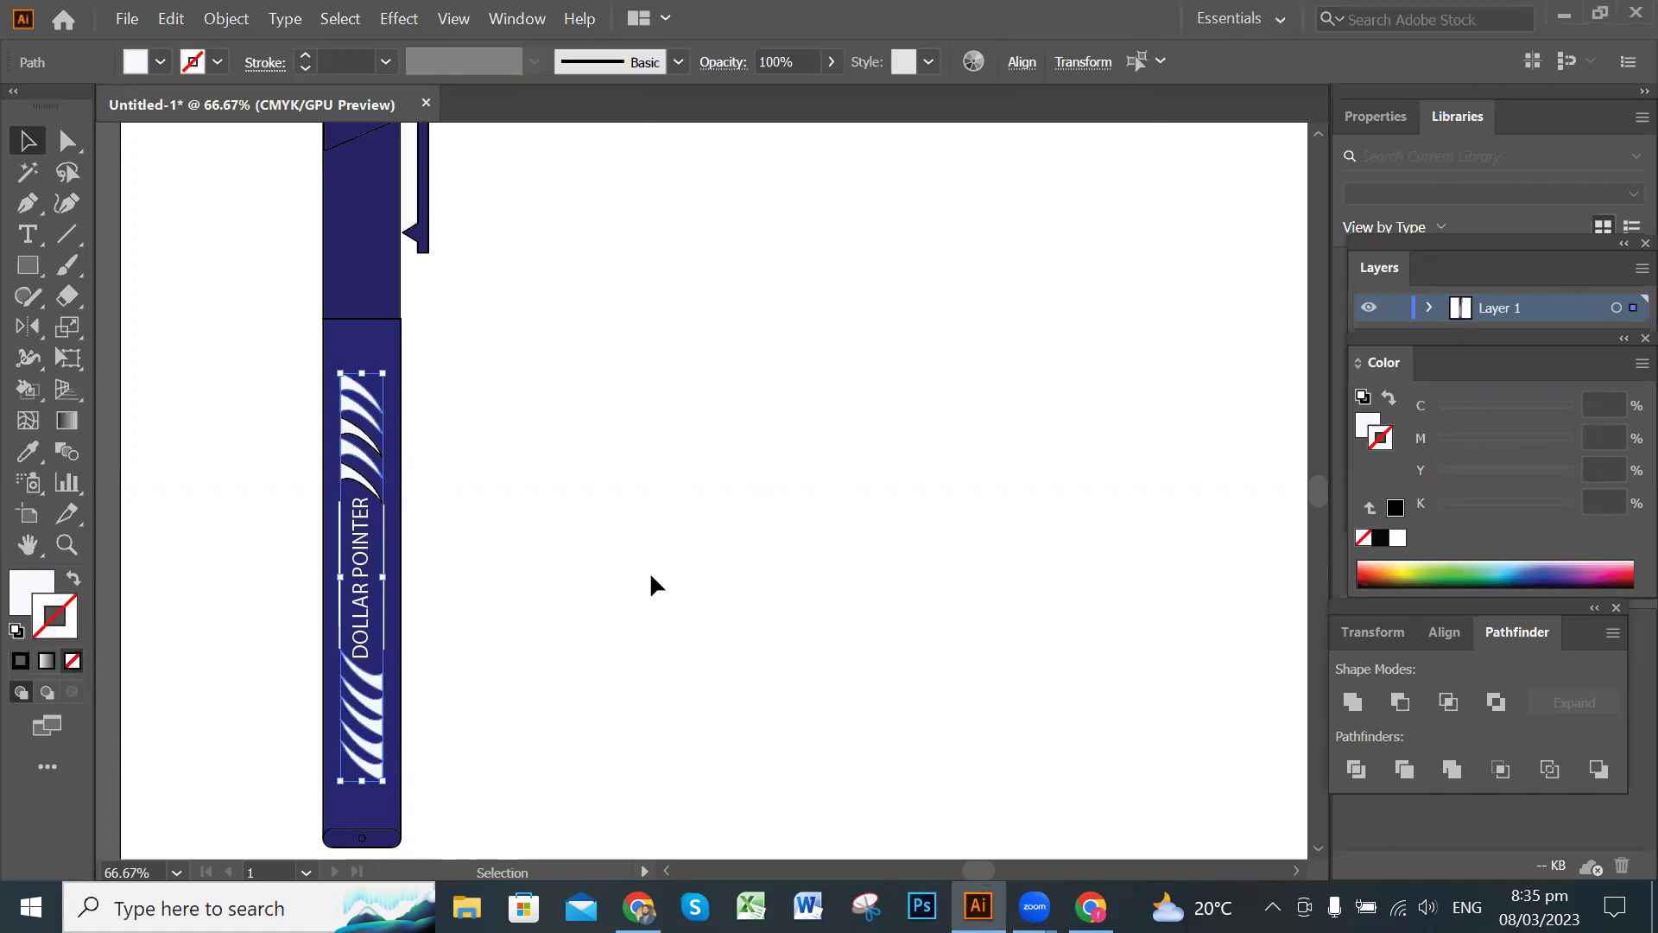
click(692, 489)
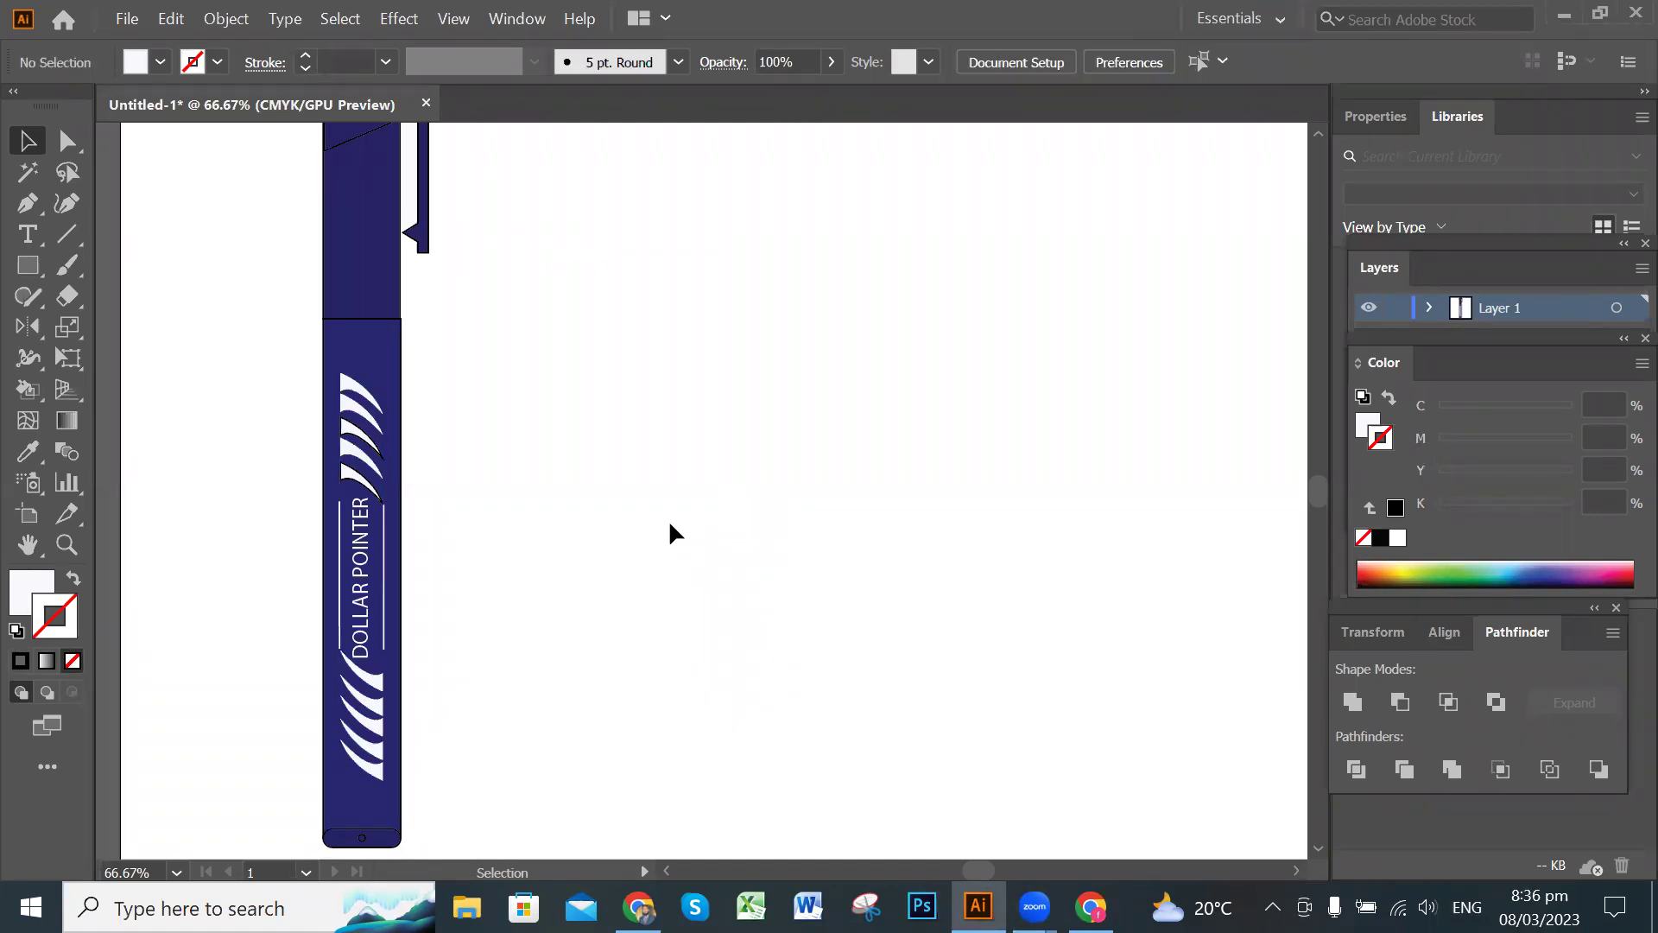
Remove the black stroke from the two upper horns that still have one, the third and the lowest above the text.
scroll(670, 525, up, 3)
drag(337, 492, 815, 499)
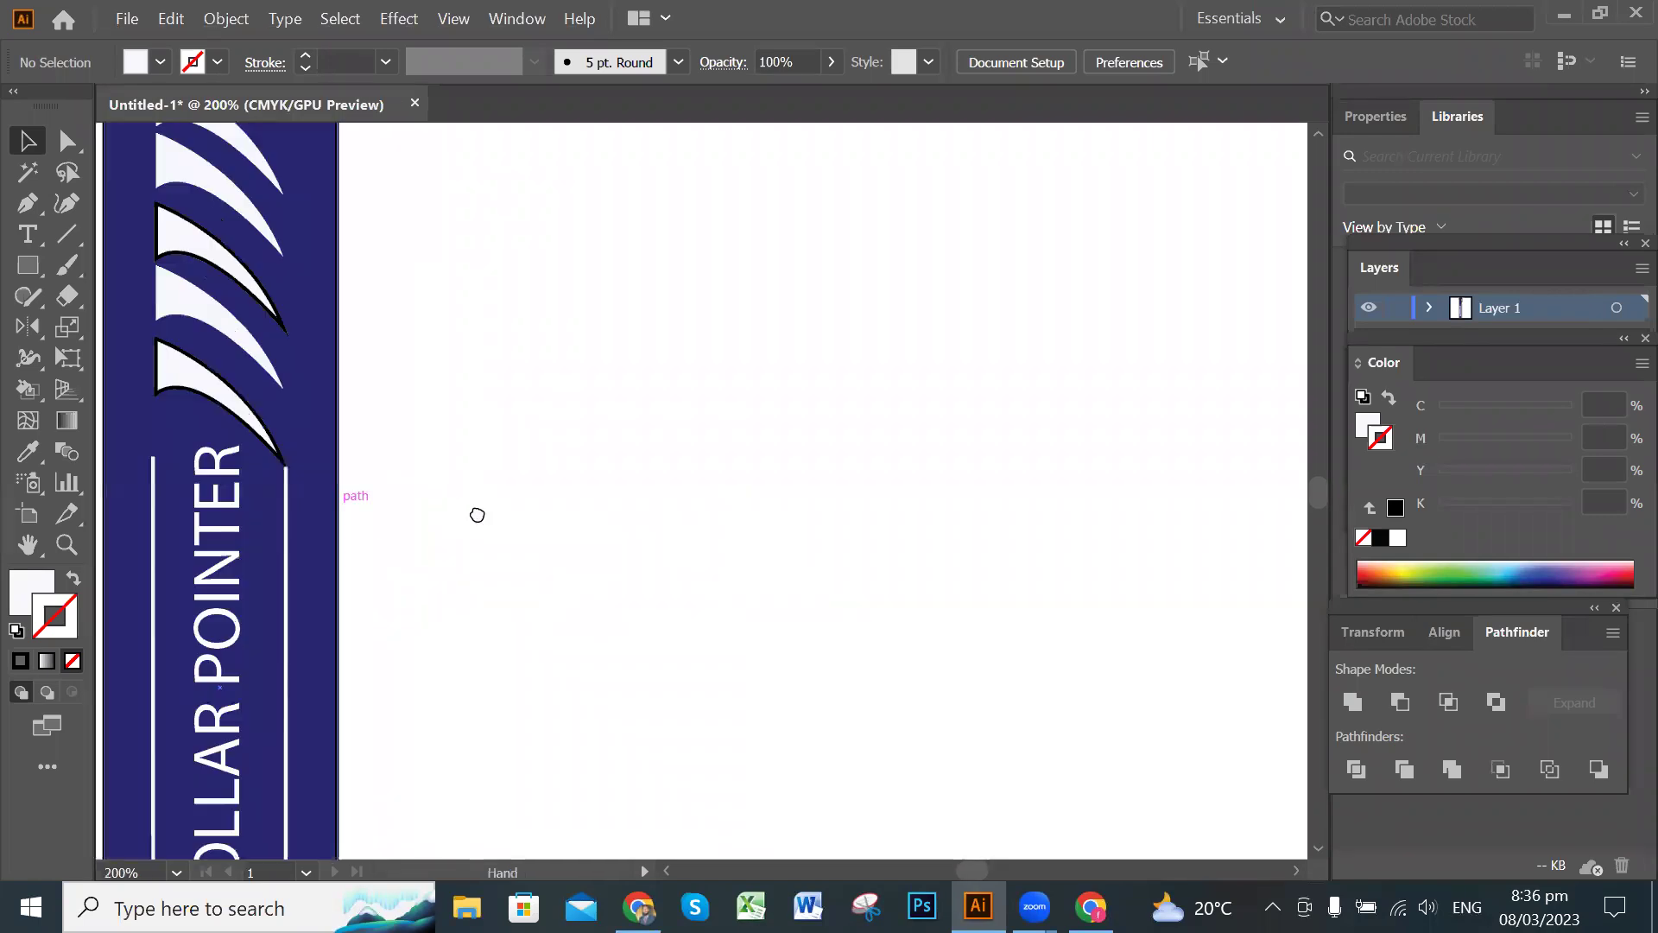
drag(477, 514, 795, 441)
drag(677, 733, 580, 648)
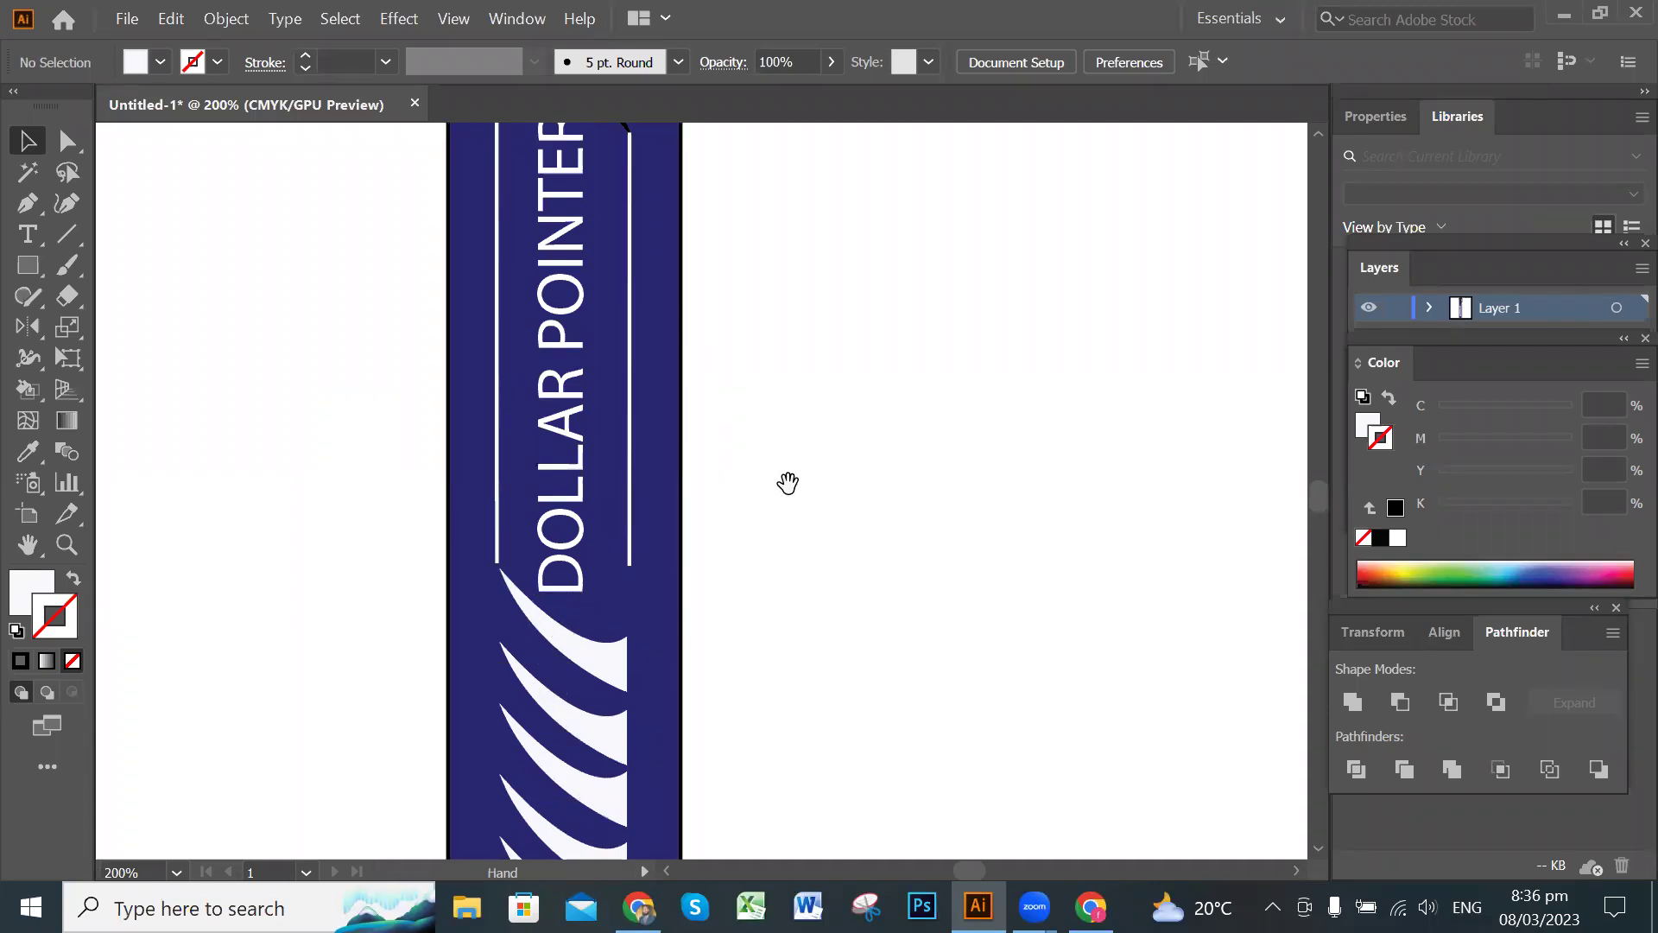
drag(788, 412, 792, 633)
drag(808, 474, 811, 714)
drag(787, 559, 787, 573)
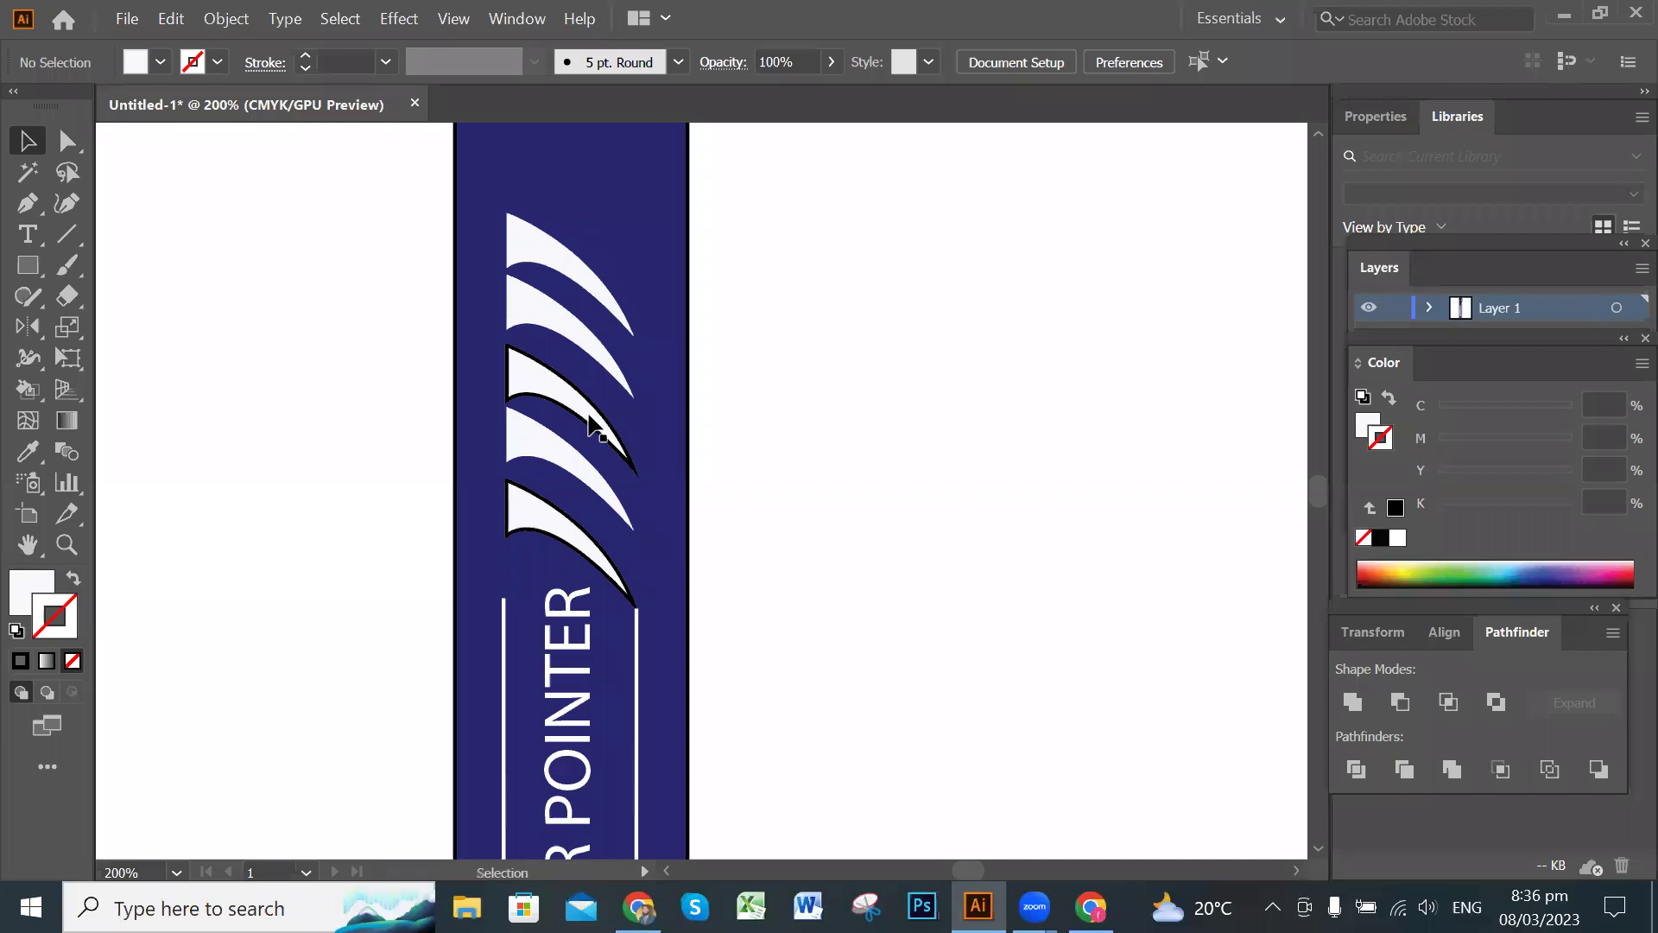
click(602, 423)
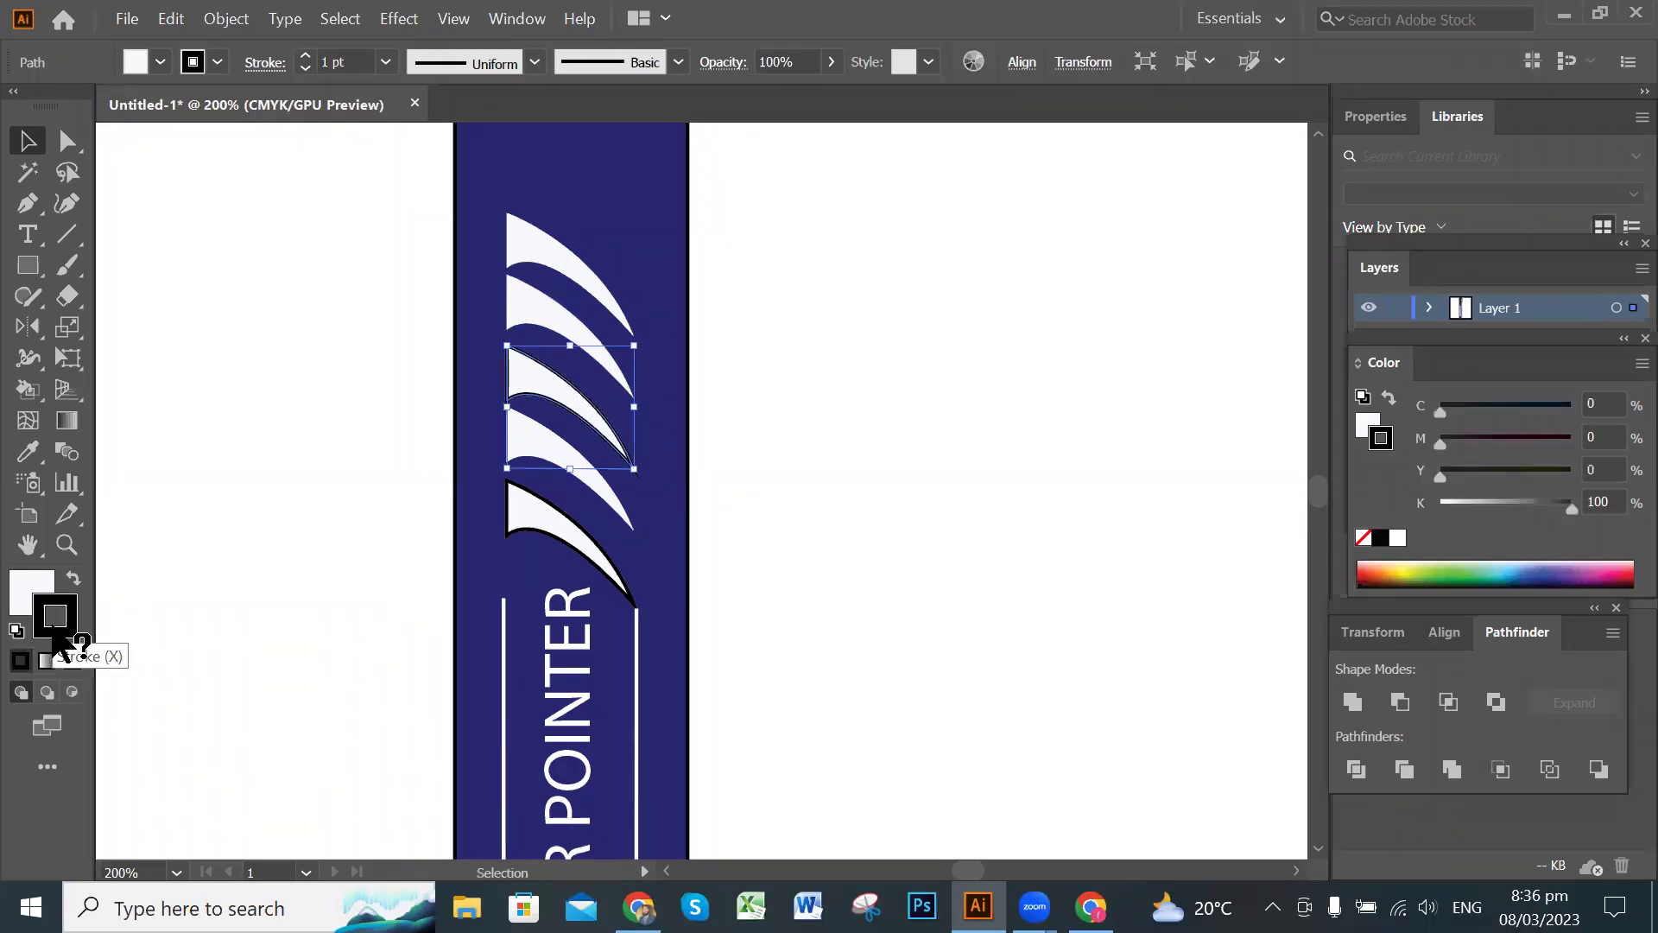
double_click(54, 633)
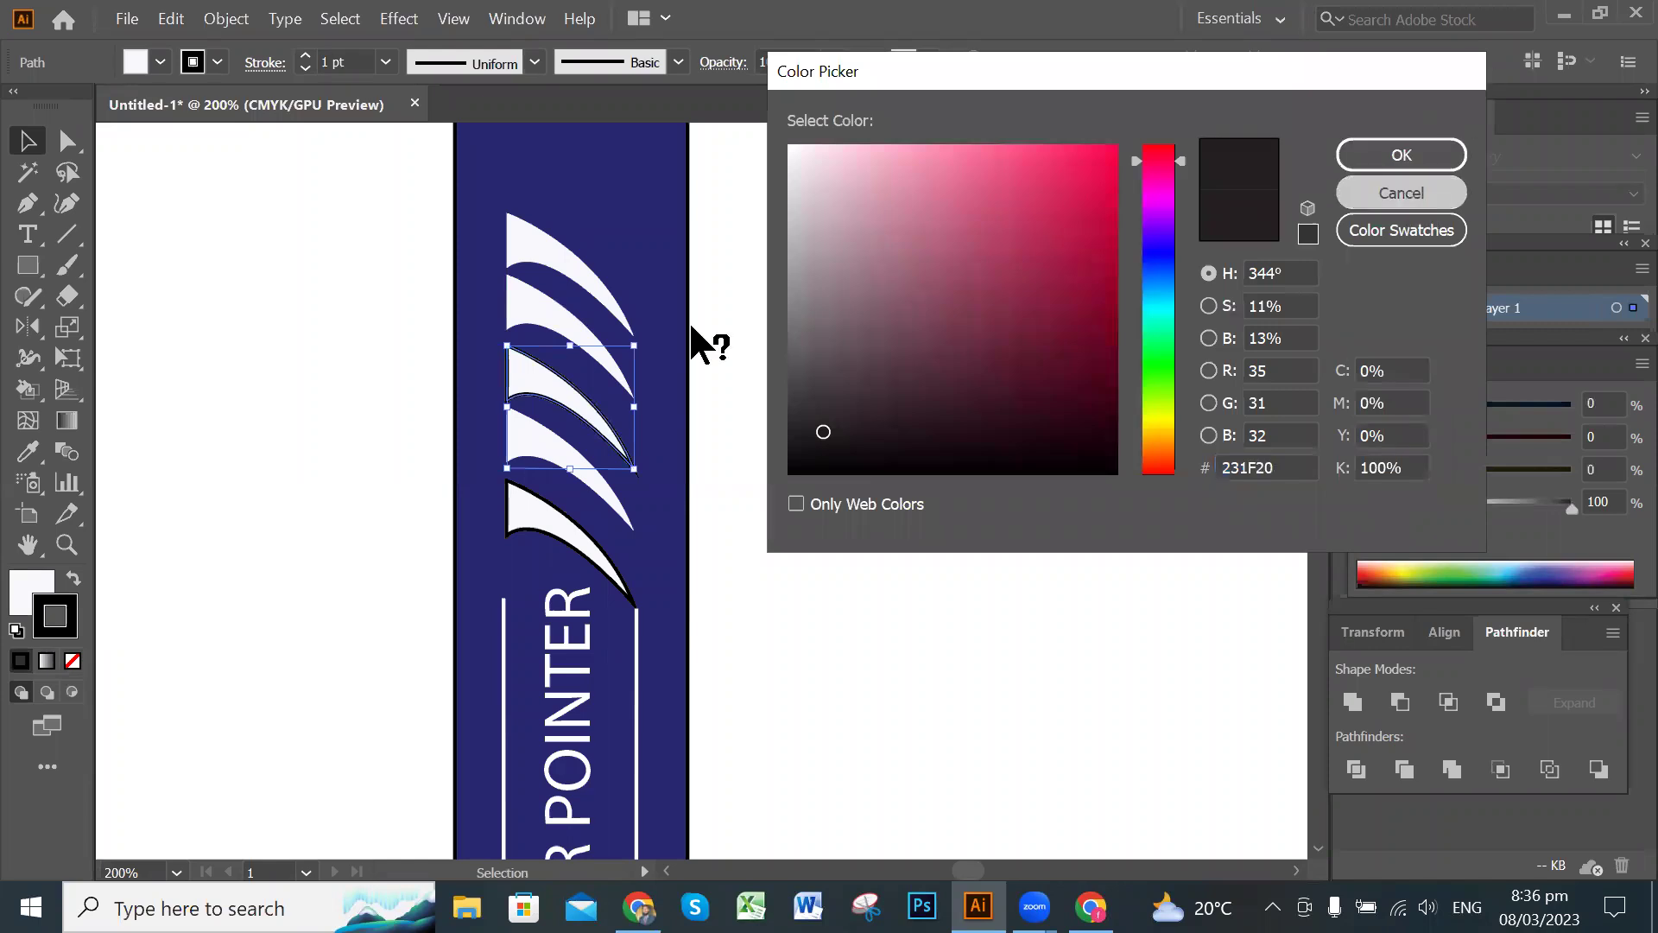
key(Return)
click(73, 661)
click(892, 587)
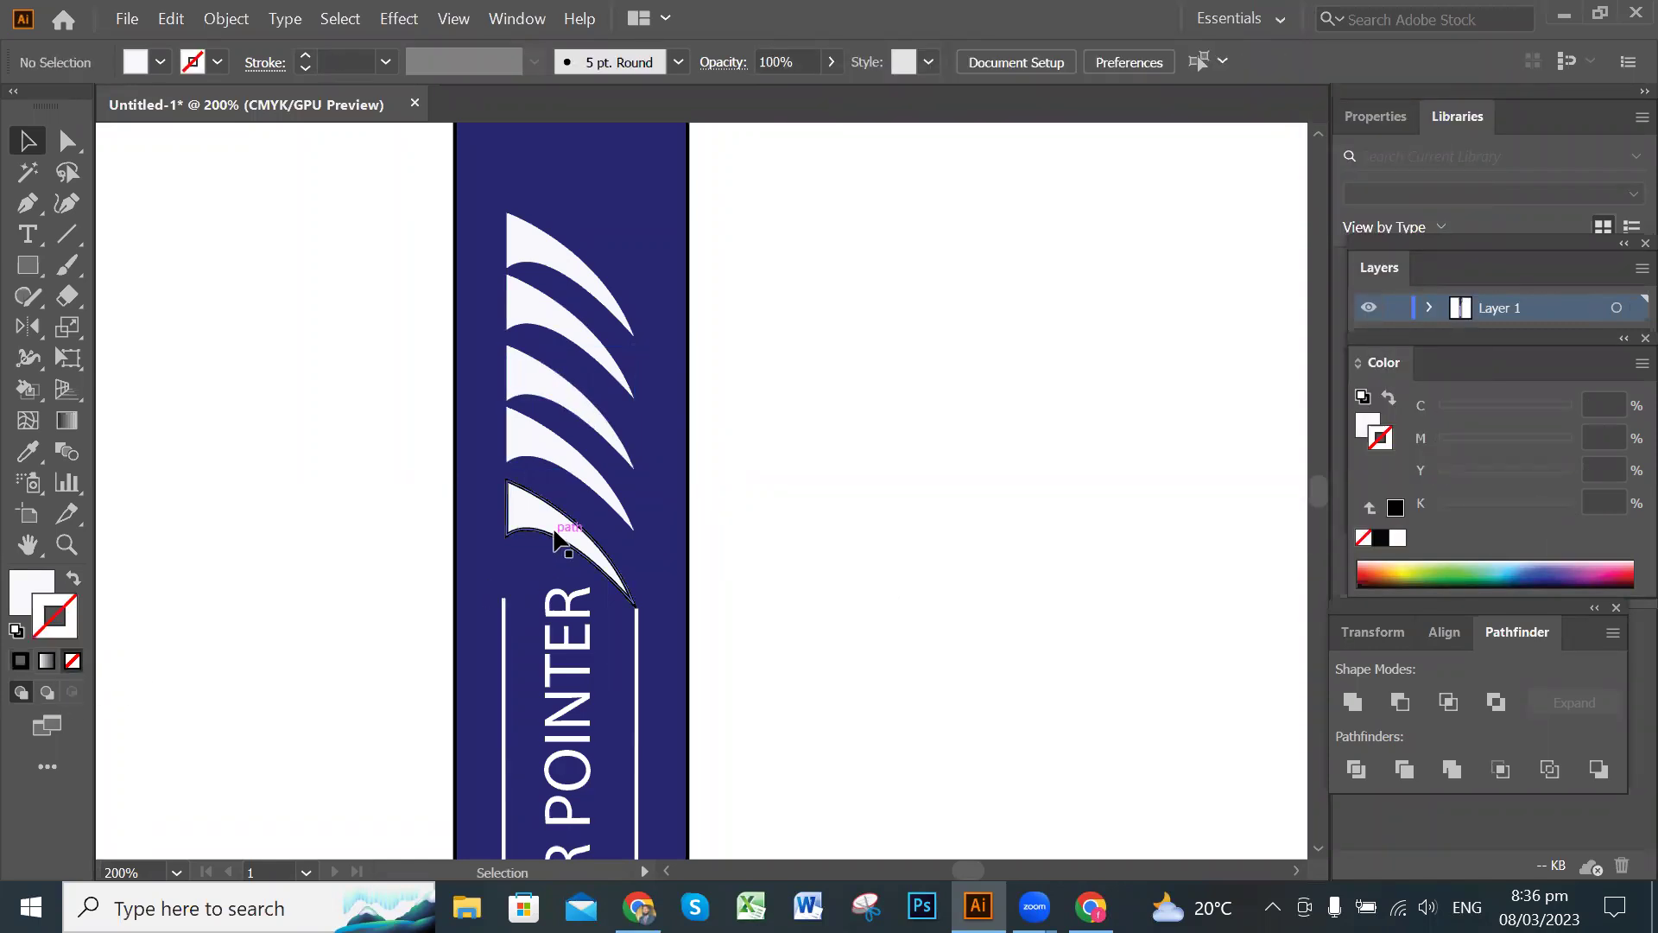
click(556, 542)
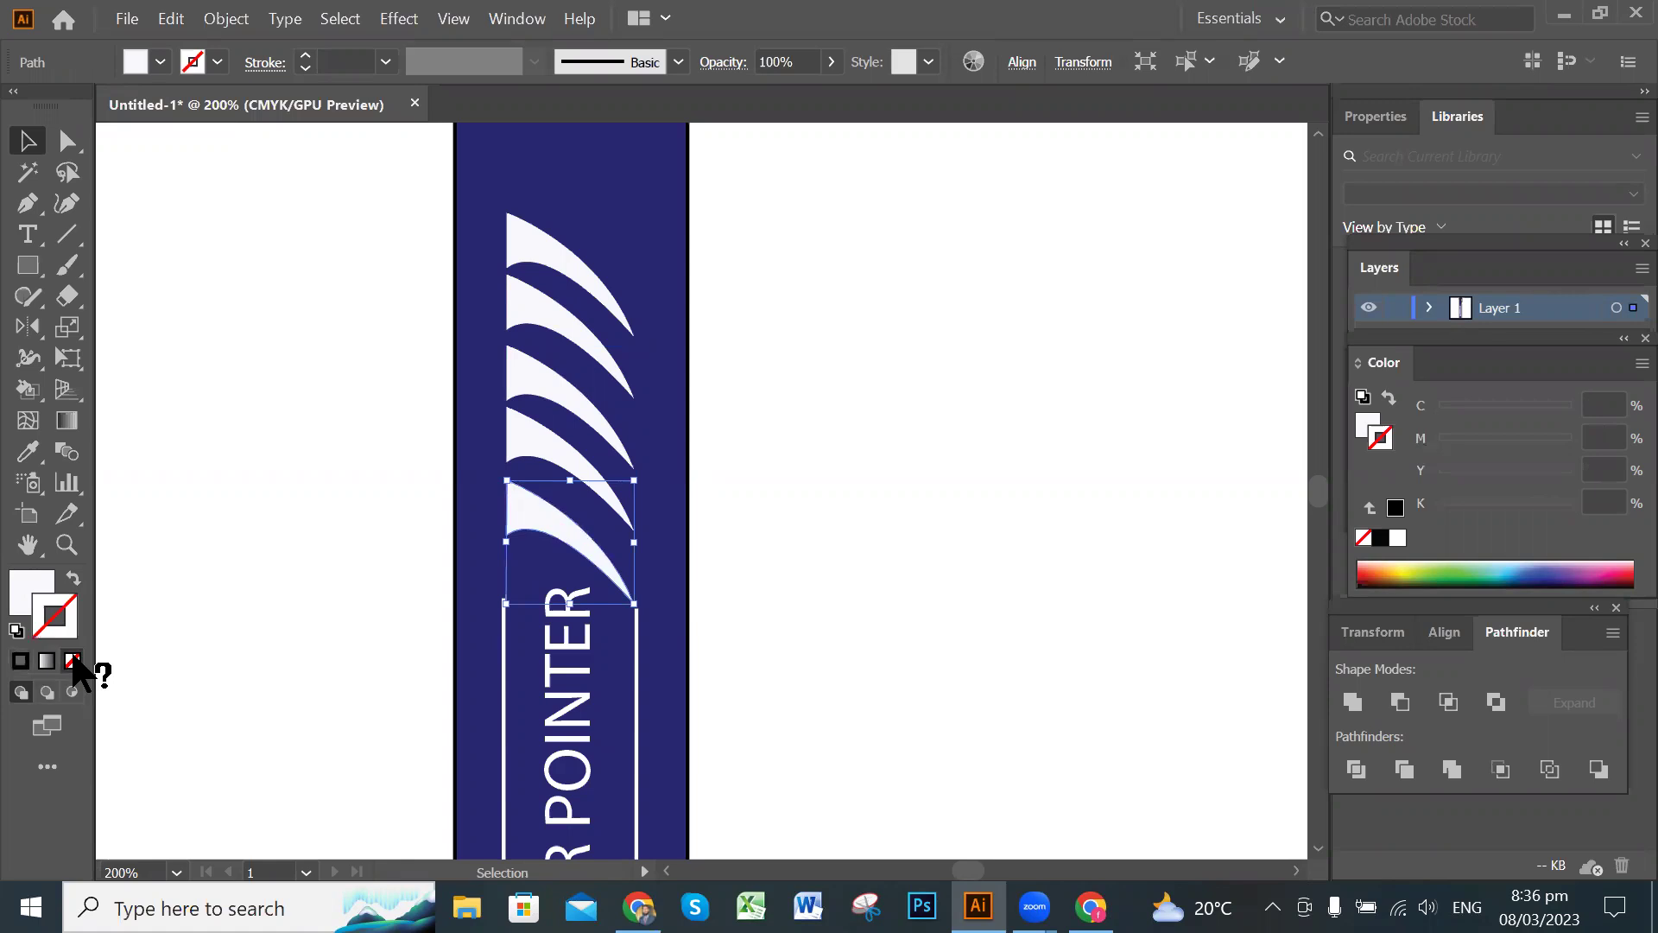
click(862, 544)
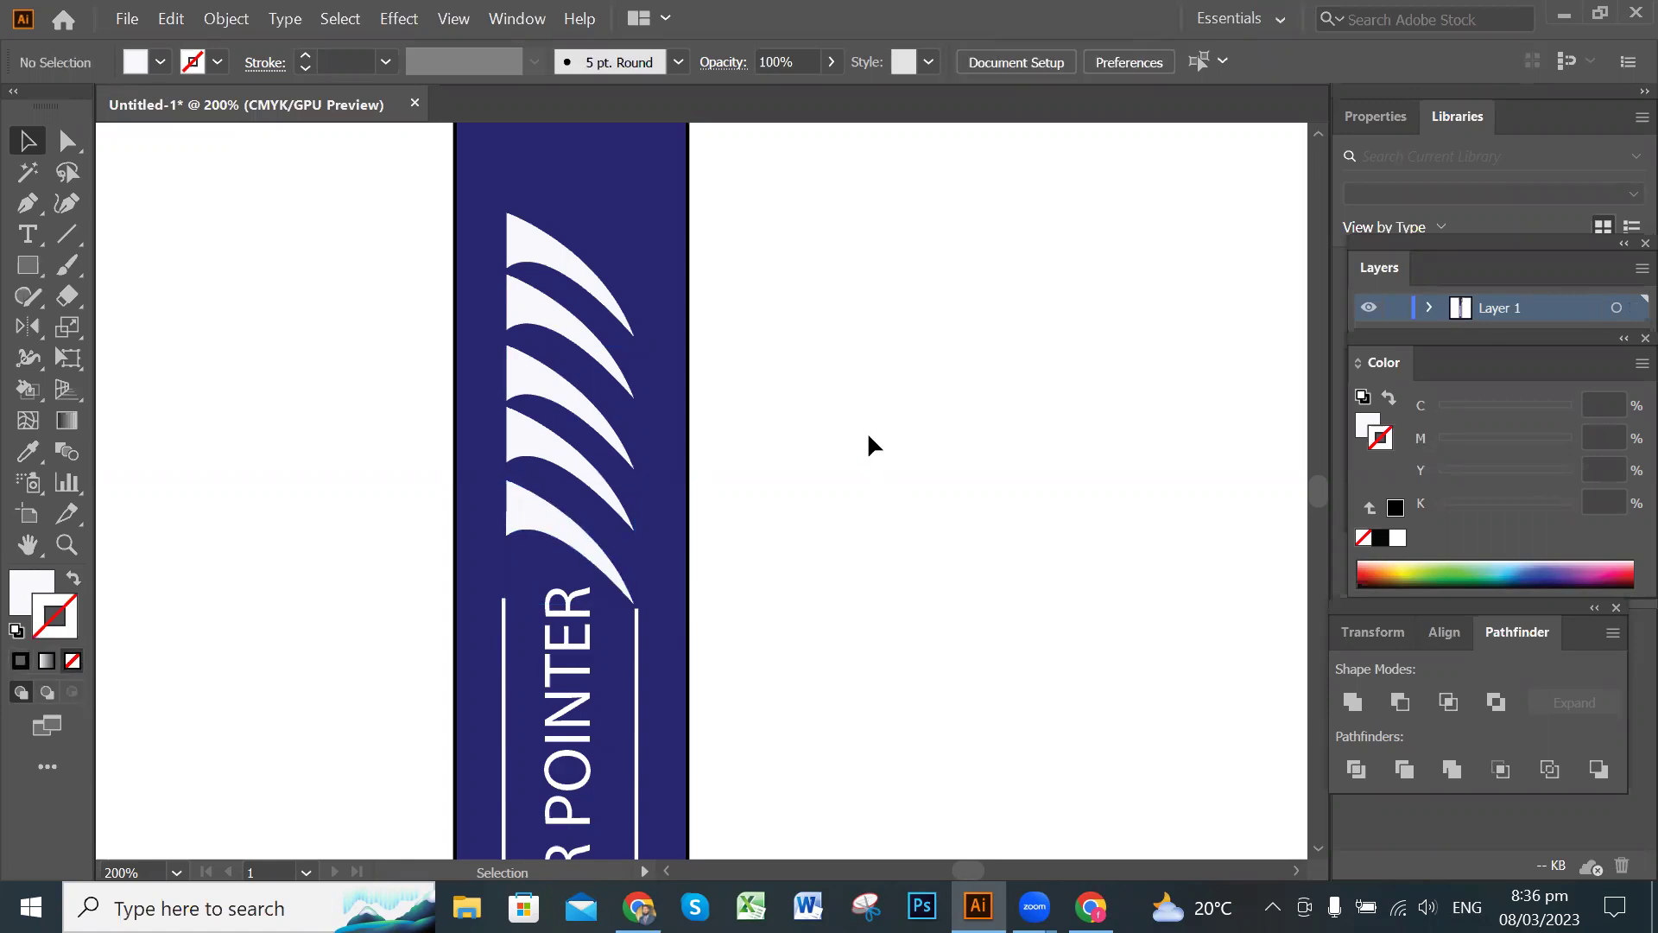
Select the whole finished pen and place a copy of it beside the original on the artboard.
scroll(867, 429, down, 3)
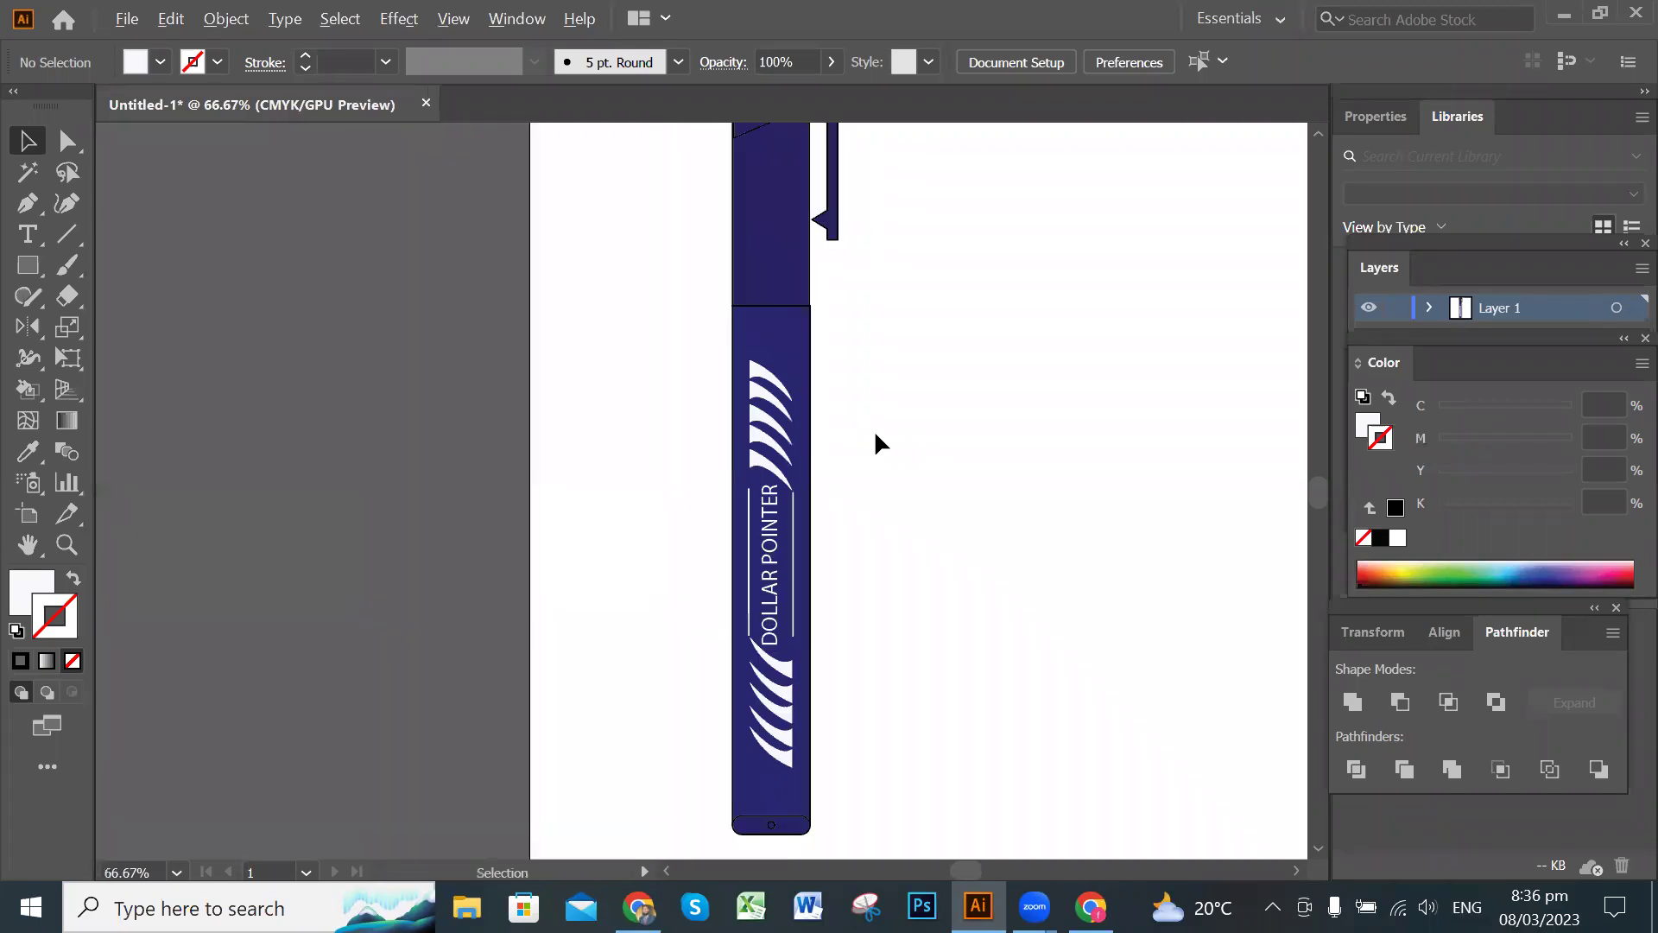
scroll(922, 432, down, 1)
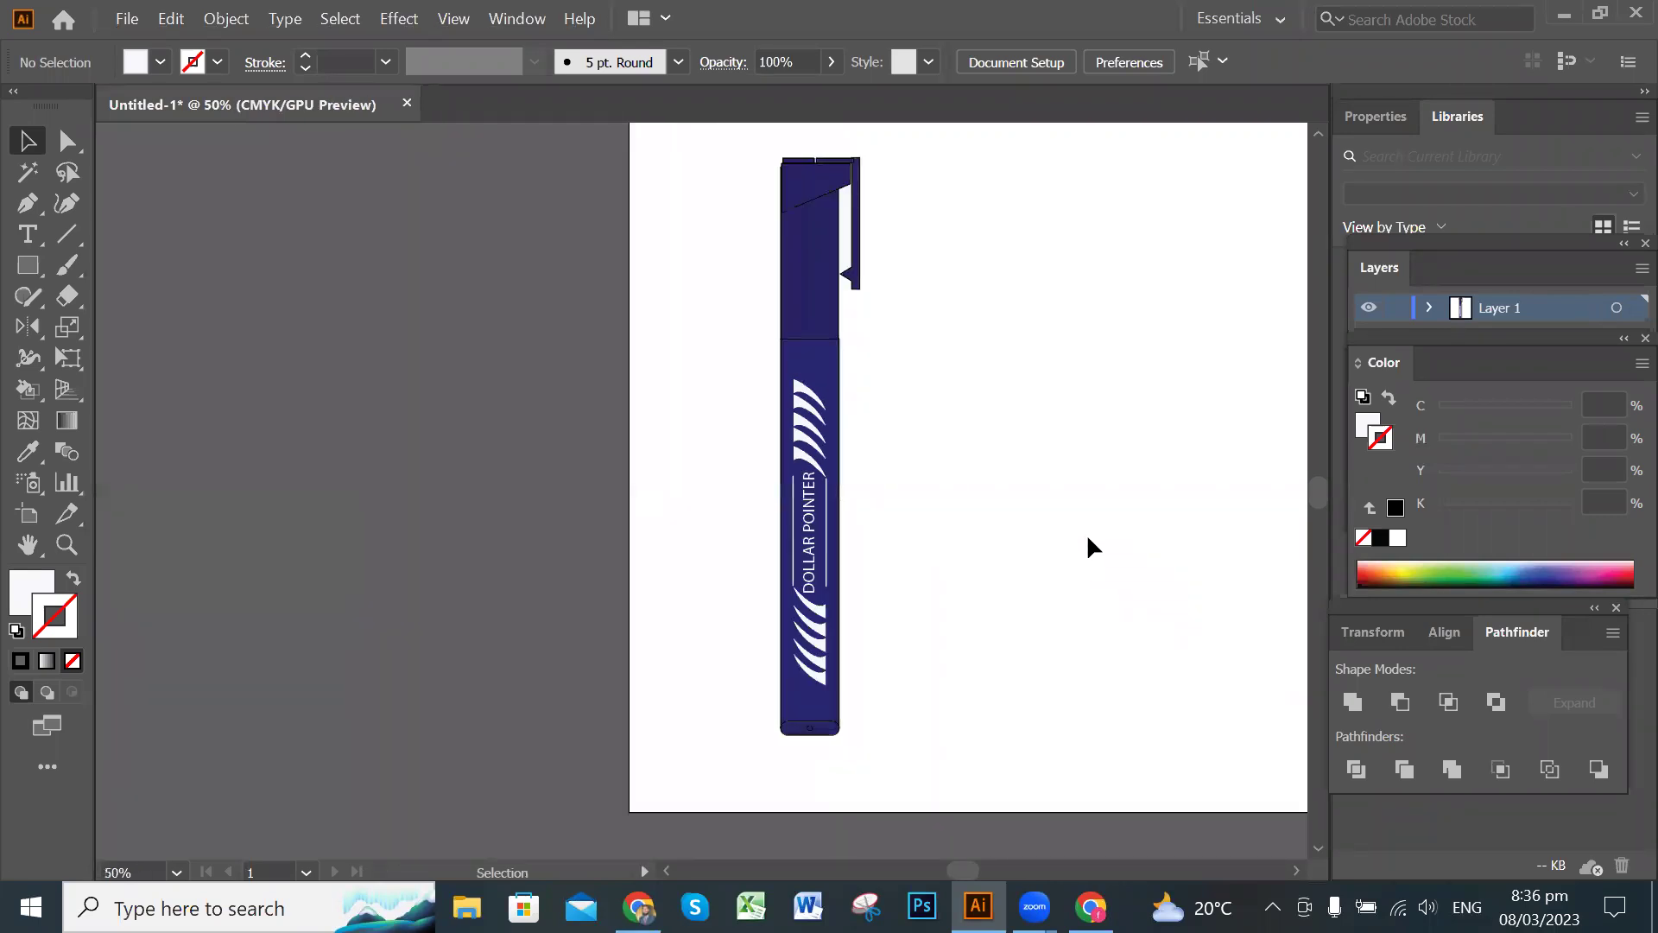
key(space)
drag(1066, 500, 682, 553)
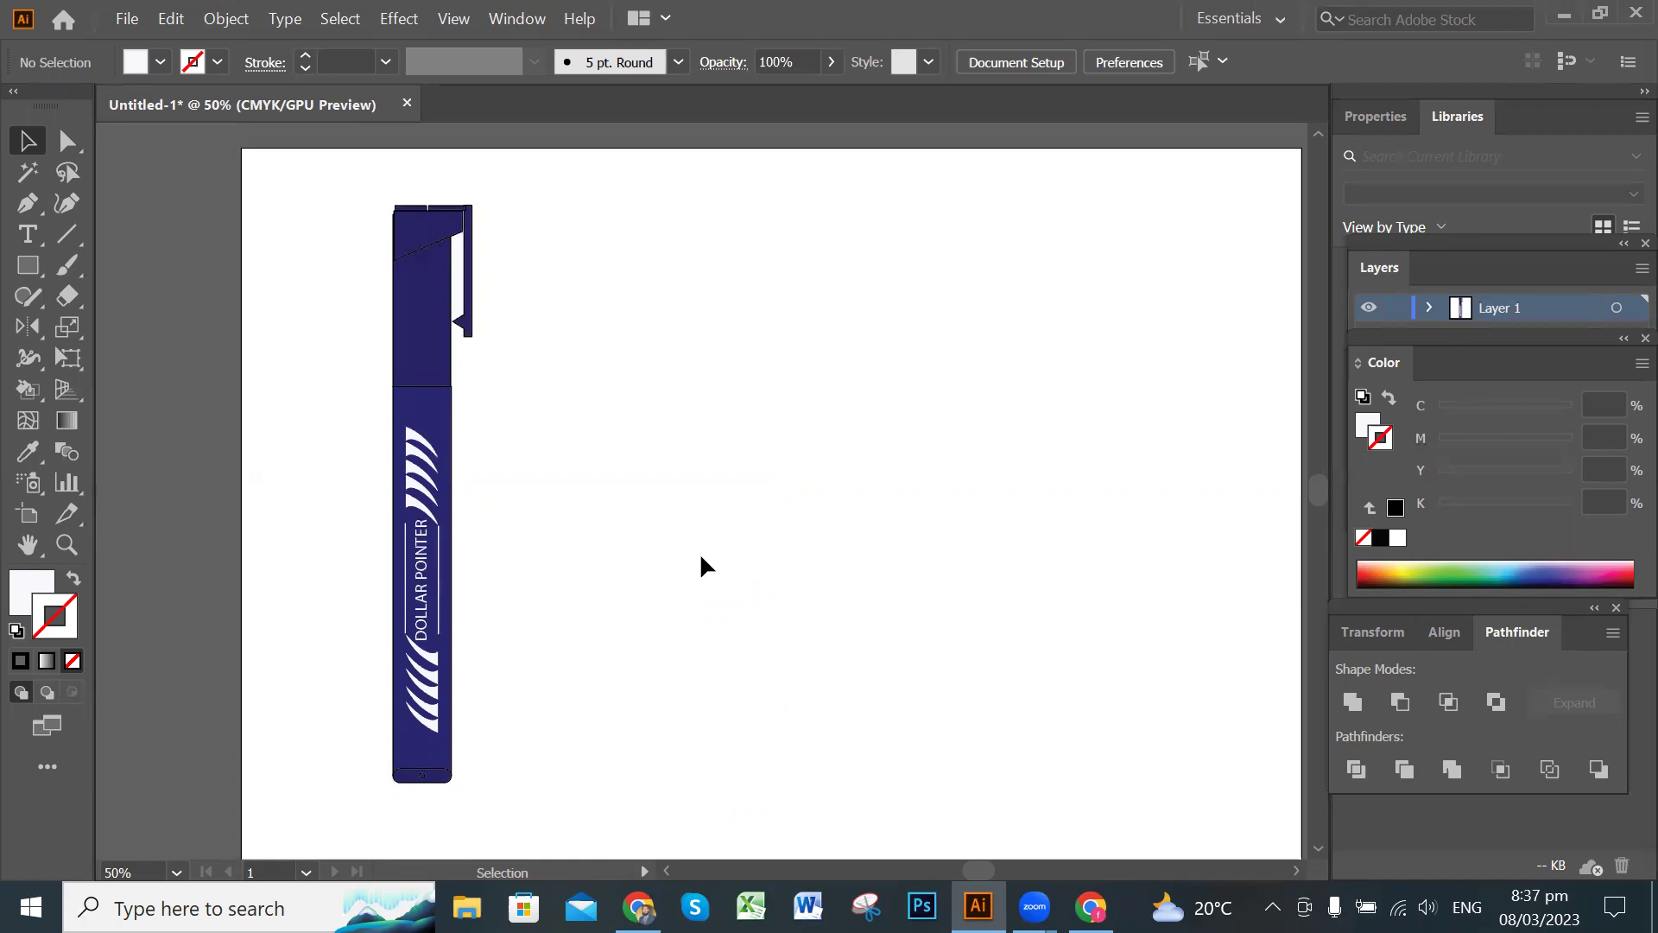
mouse_move(321, 179)
mouse_down()
mouse_move(422, 748)
mouse_move(504, 802)
mouse_up()
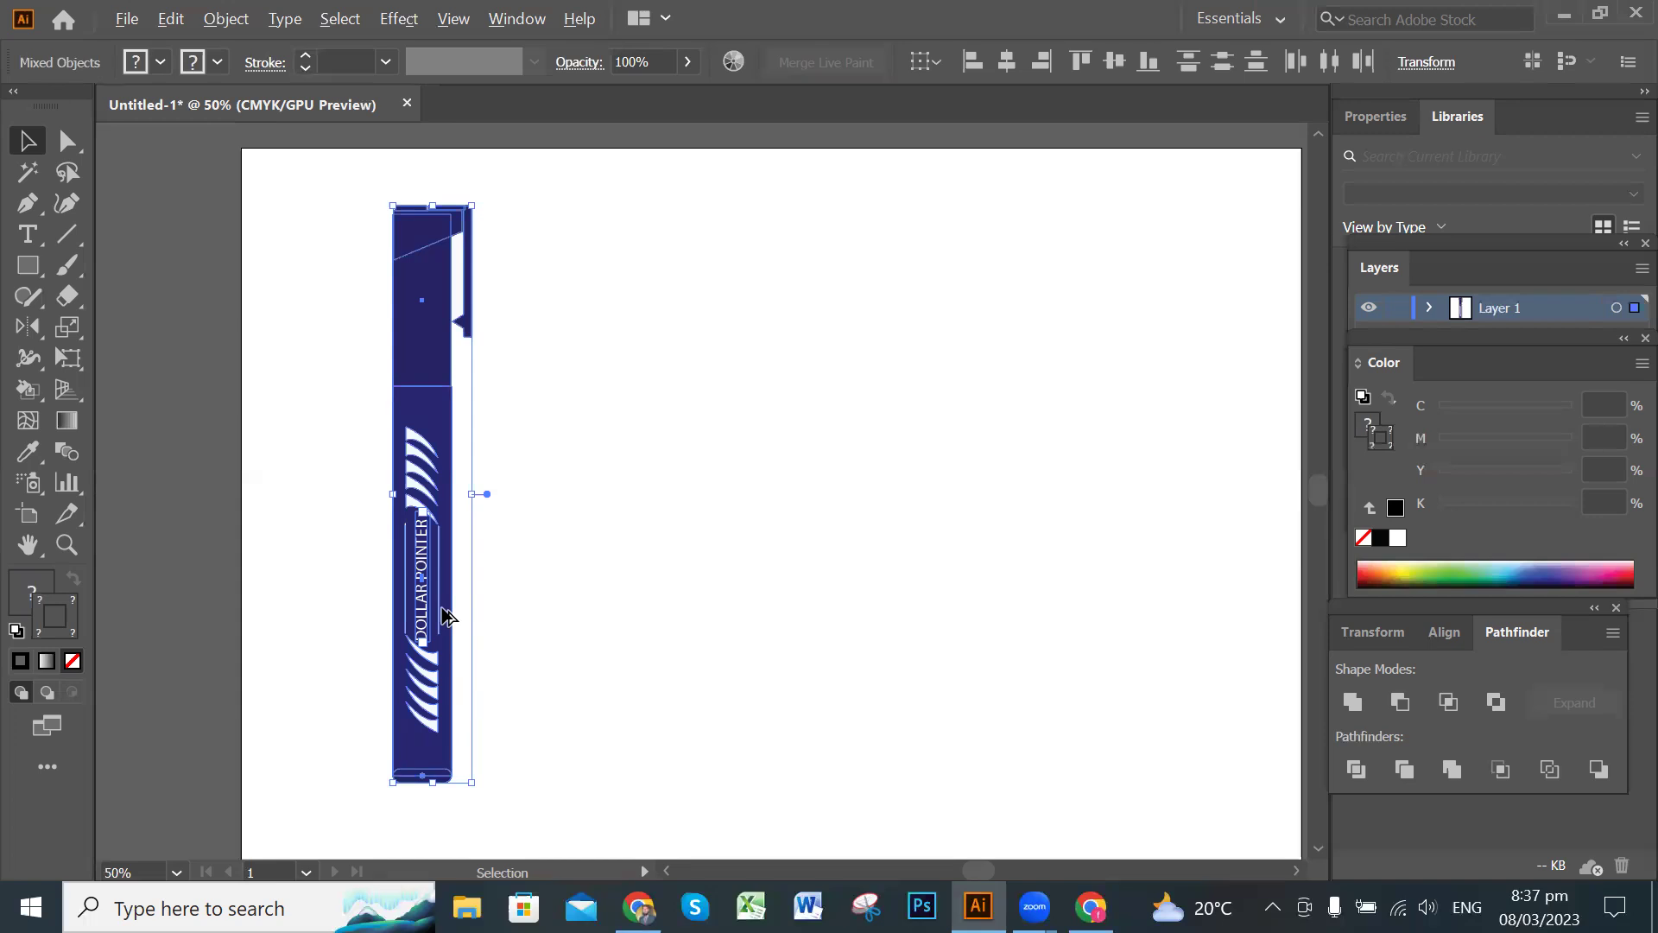
drag(447, 616, 605, 620)
click(729, 625)
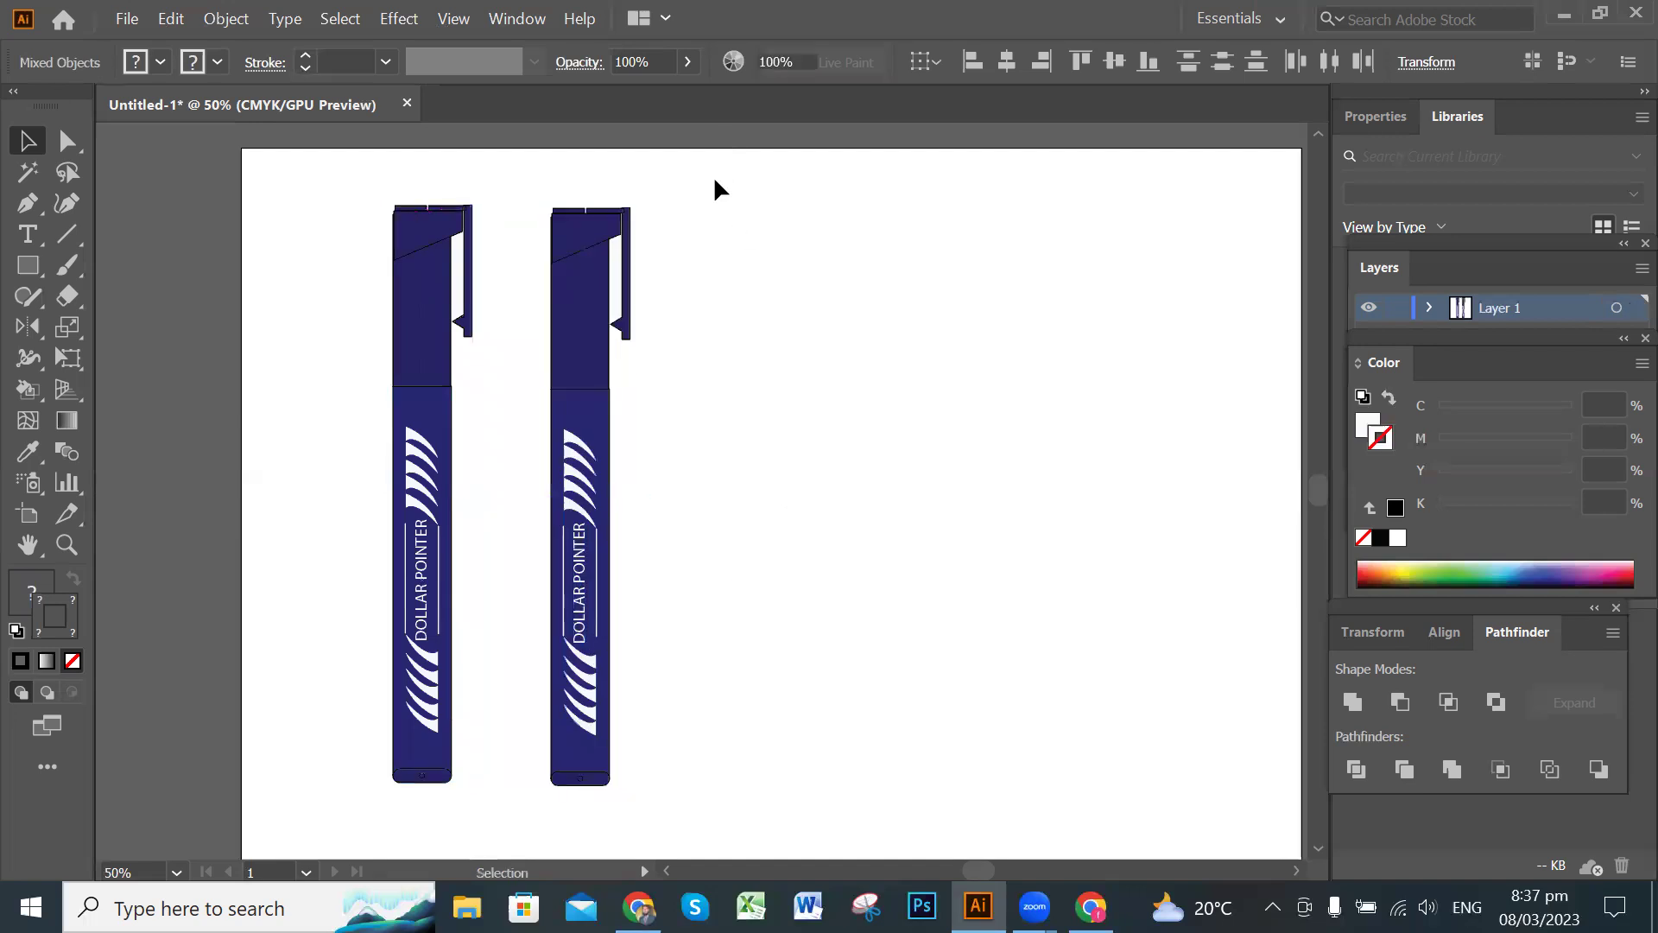
Duplicate the second pen to the right to make a third pen in the row.
mouse_move(701, 207)
mouse_down()
mouse_move(626, 780)
mouse_move(540, 785)
mouse_up()
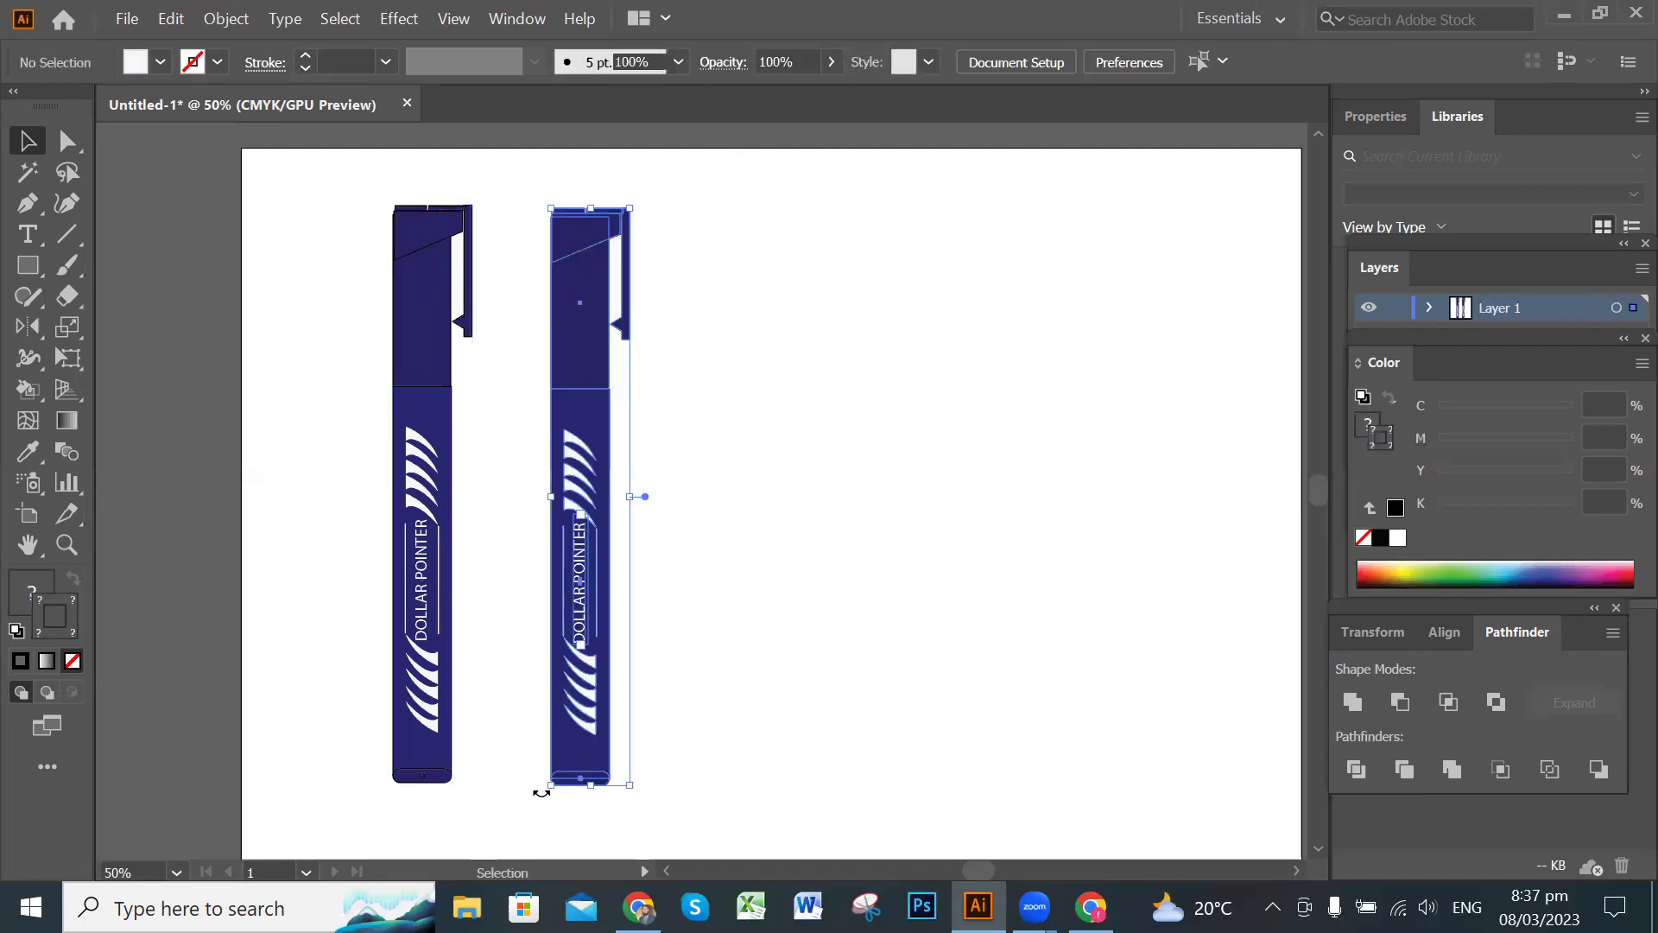
drag(622, 637, 748, 637)
click(913, 598)
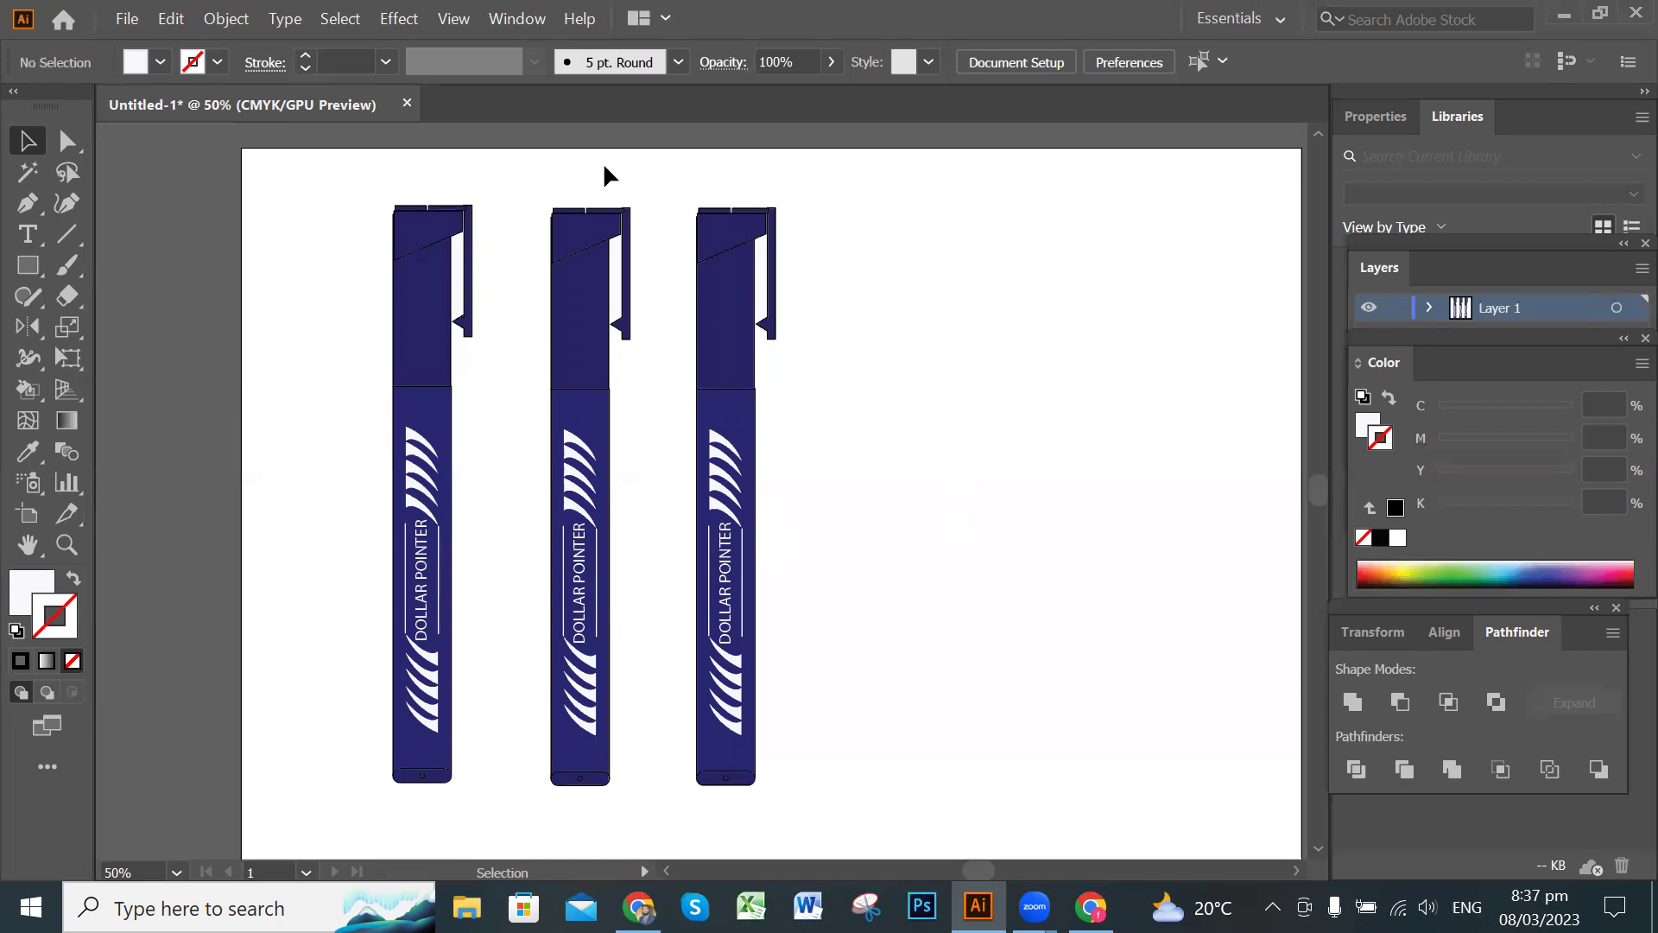
Fill all parts of the middle pen with near-black, 0A0003.
mouse_move(611, 158)
mouse_down()
mouse_move(616, 714)
mouse_move(577, 820)
mouse_move(539, 812)
mouse_move(536, 775)
mouse_up()
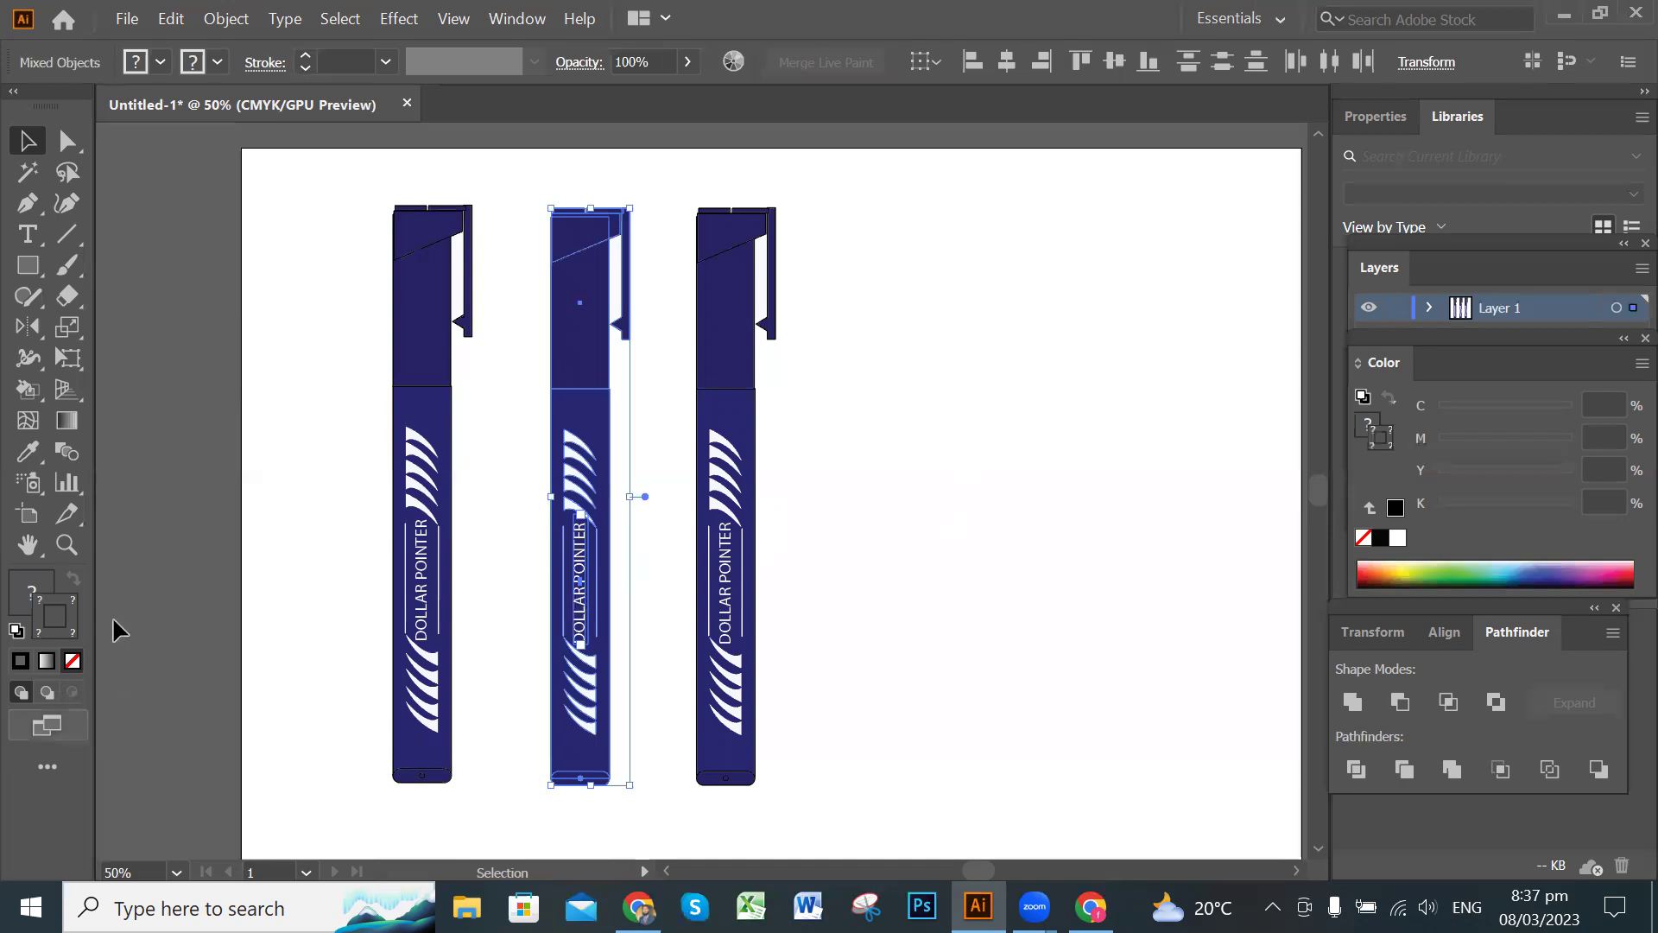
double_click(19, 596)
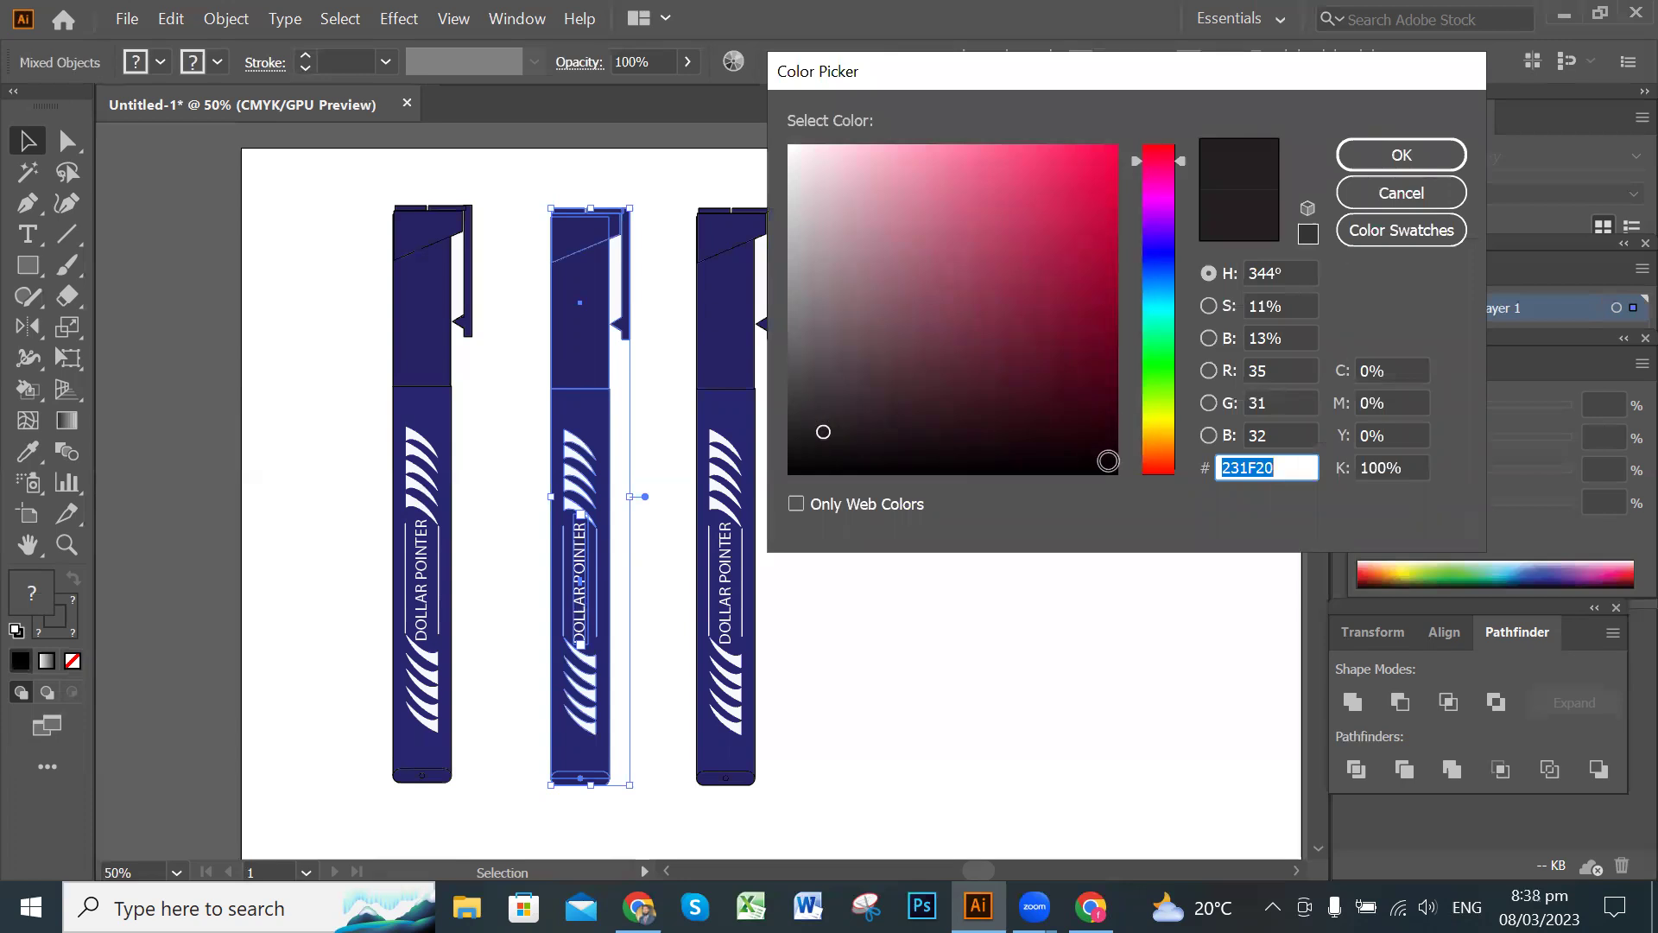
click(1106, 462)
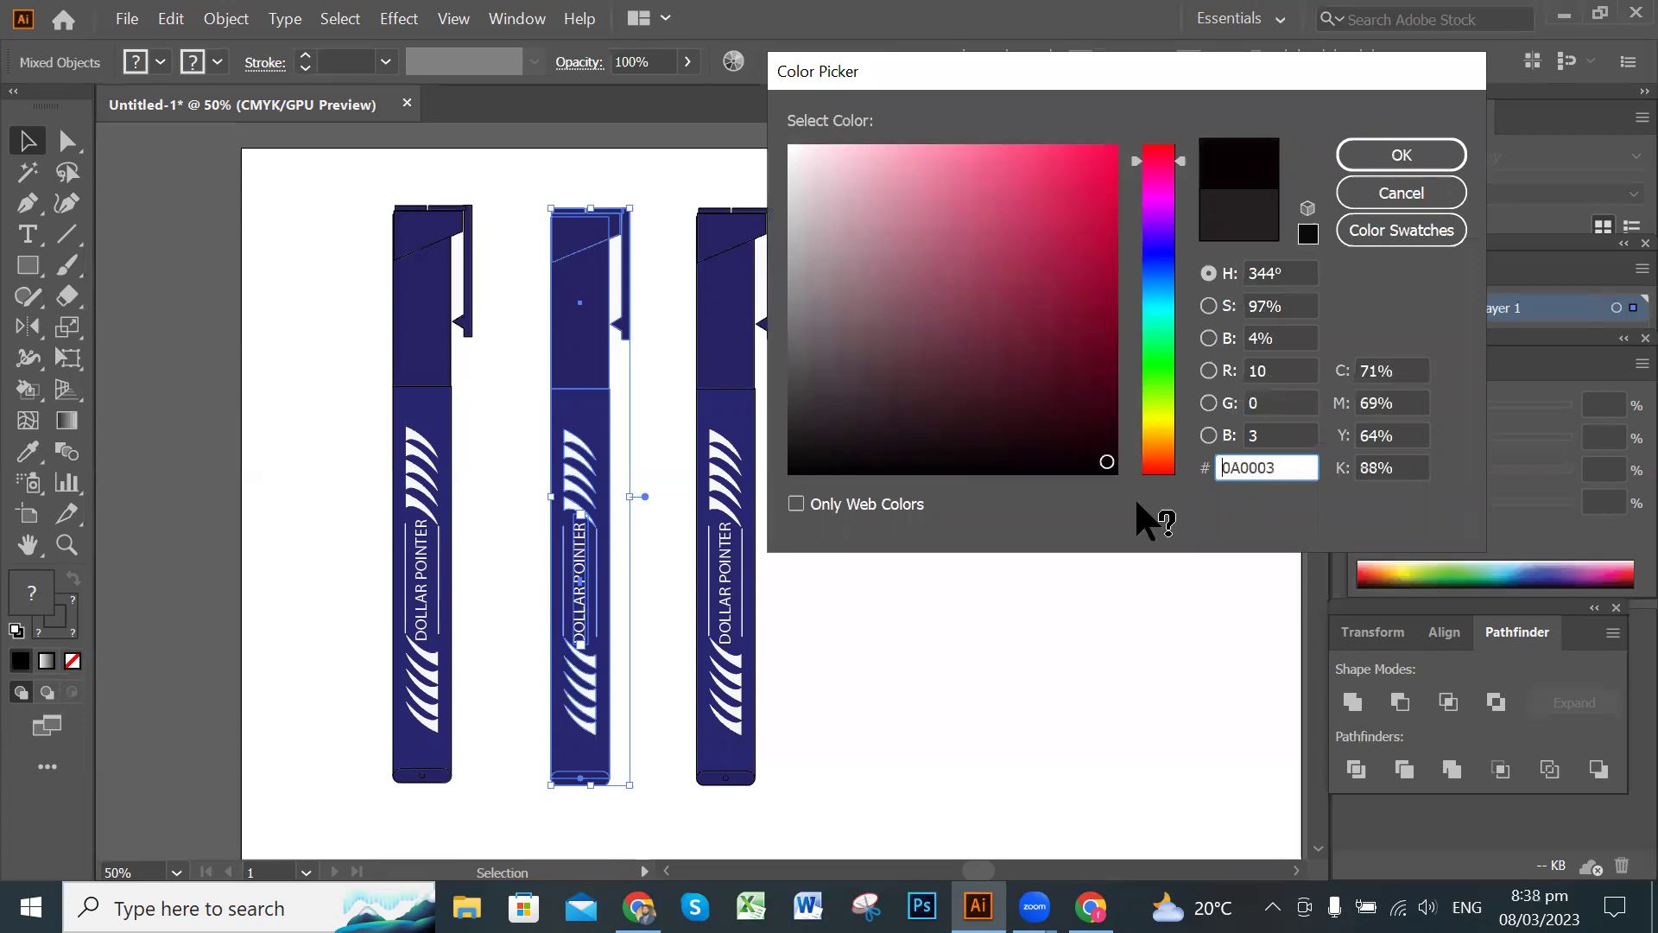
click(1386, 160)
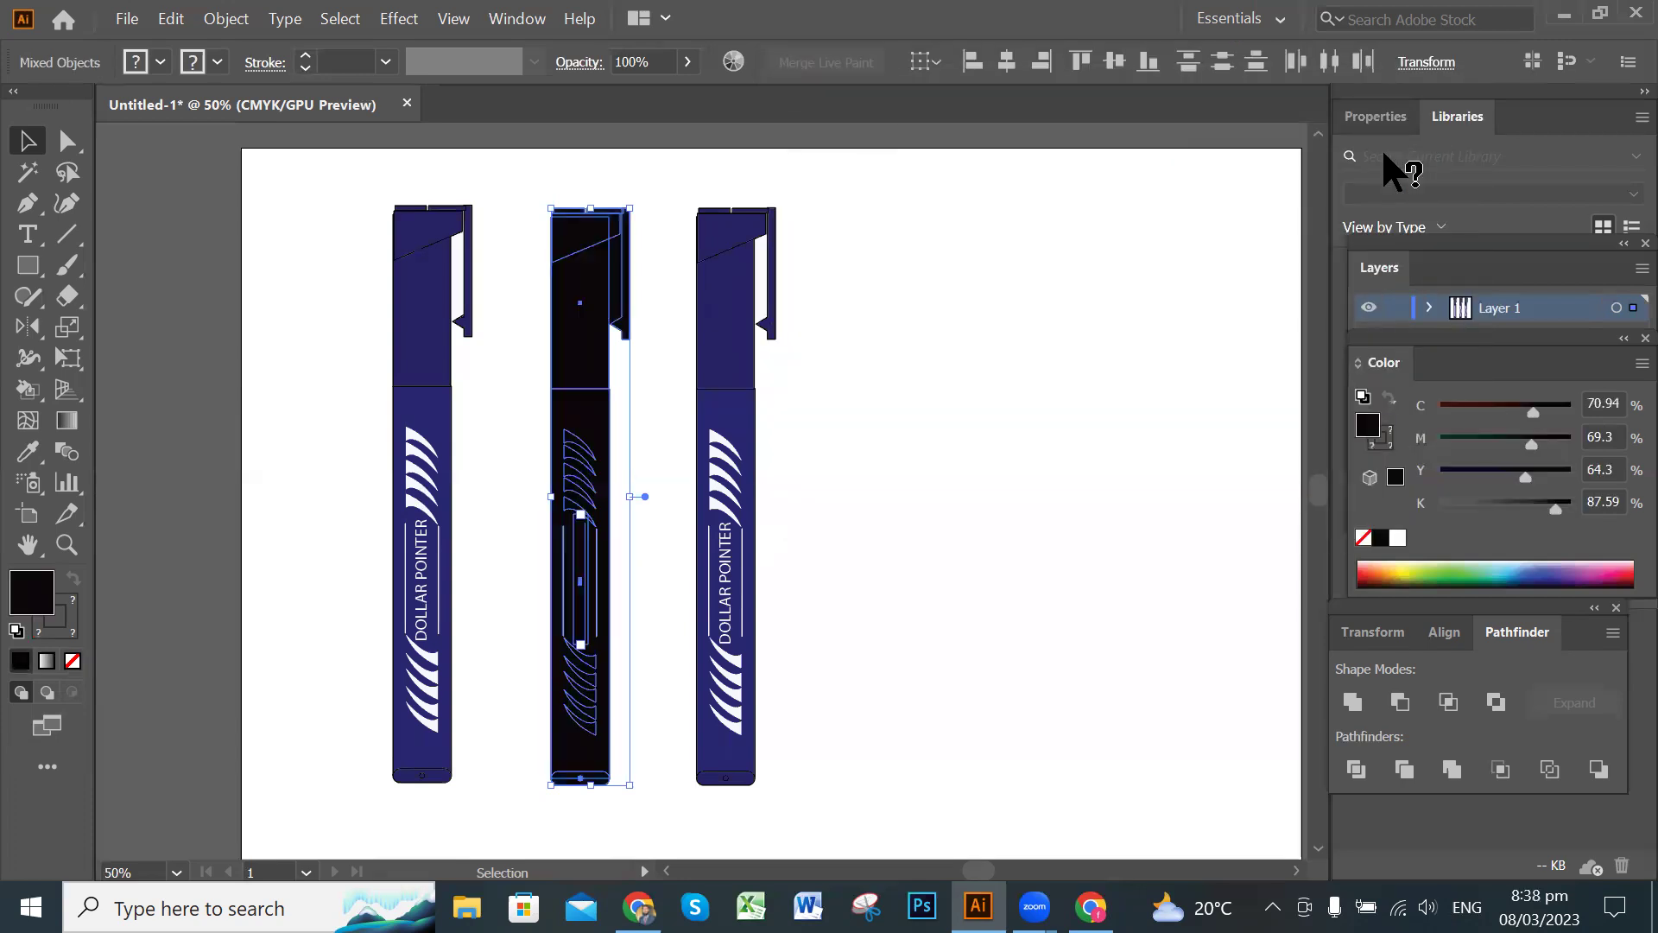
click(1026, 321)
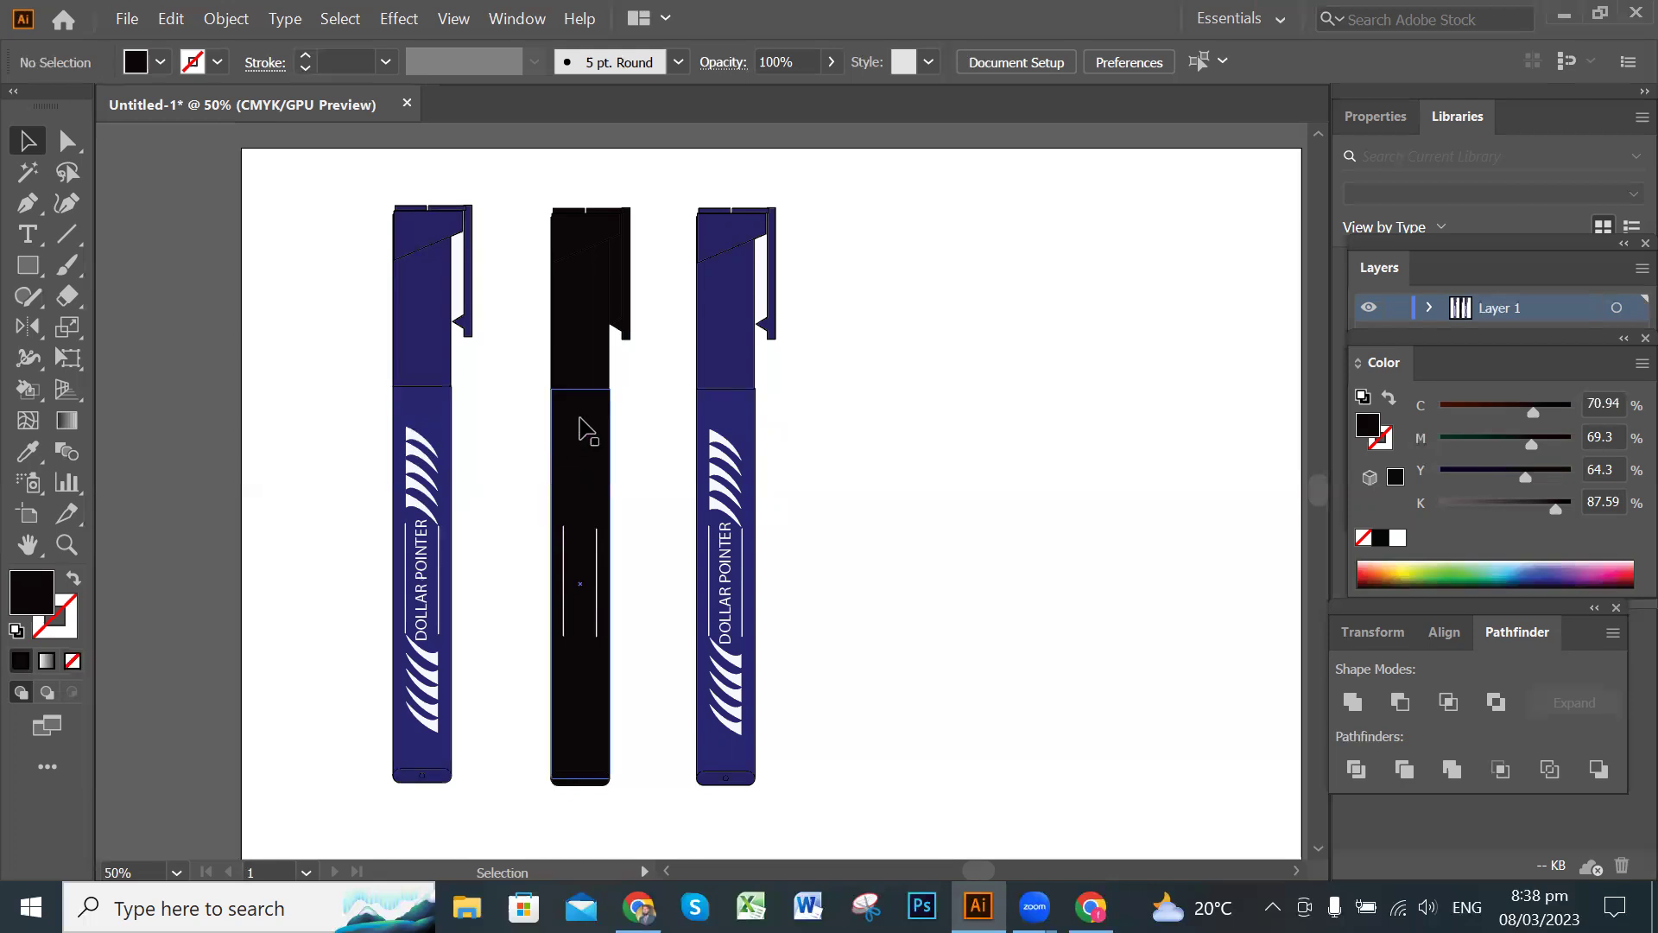
shift+click(421, 448)
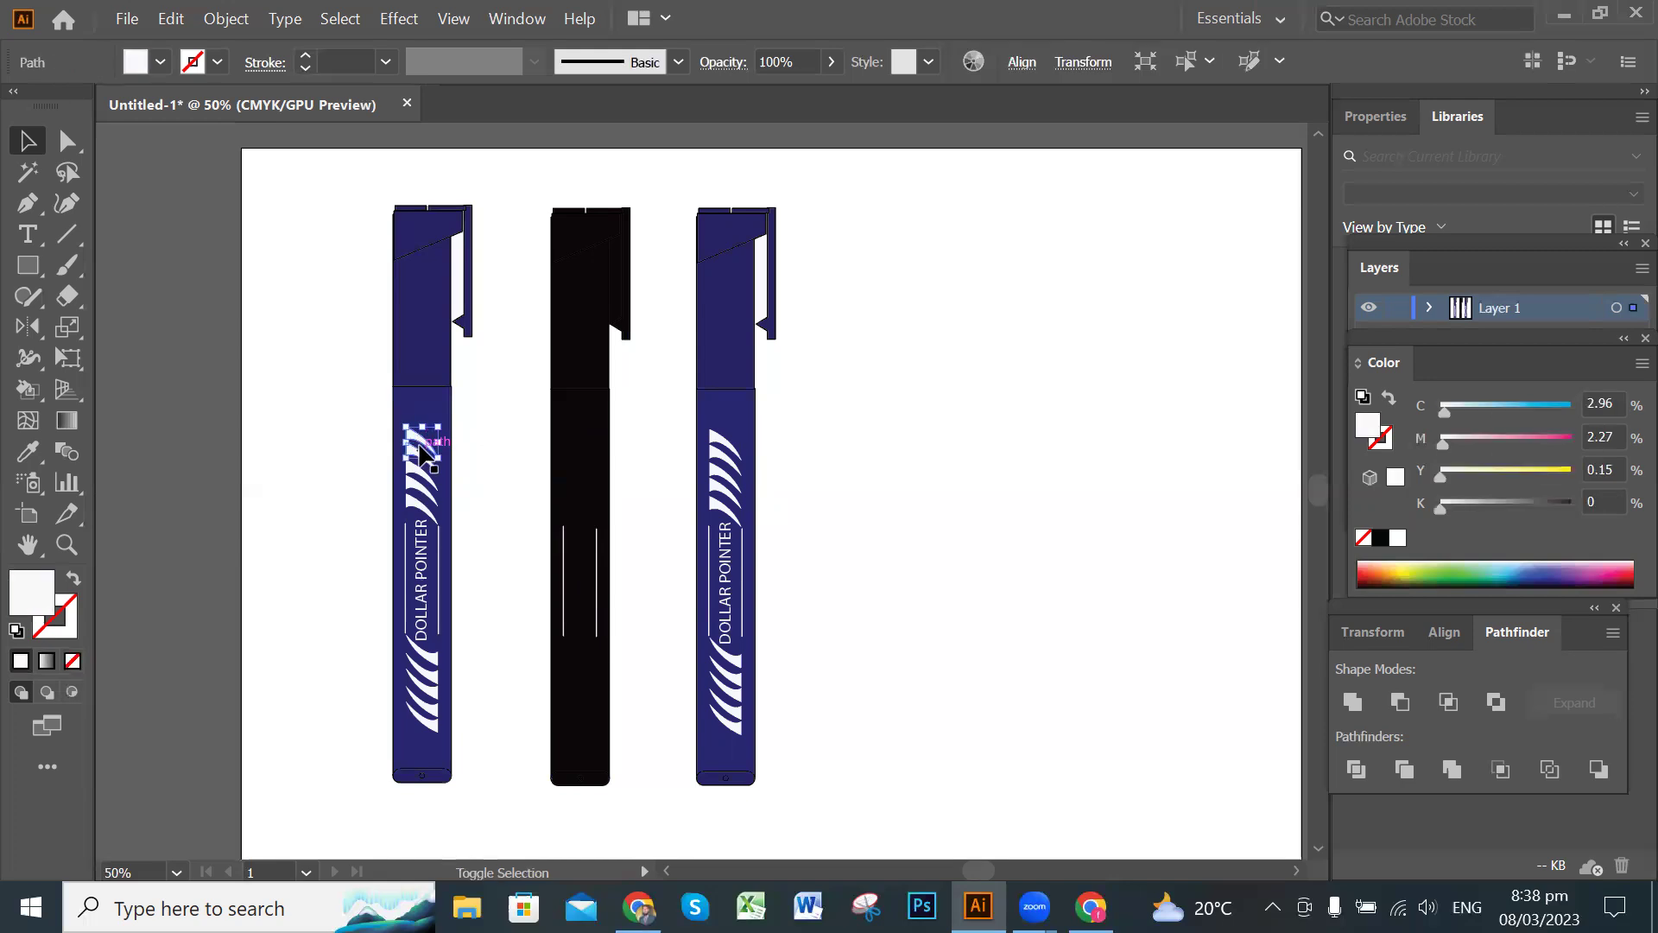
shift+click(415, 499)
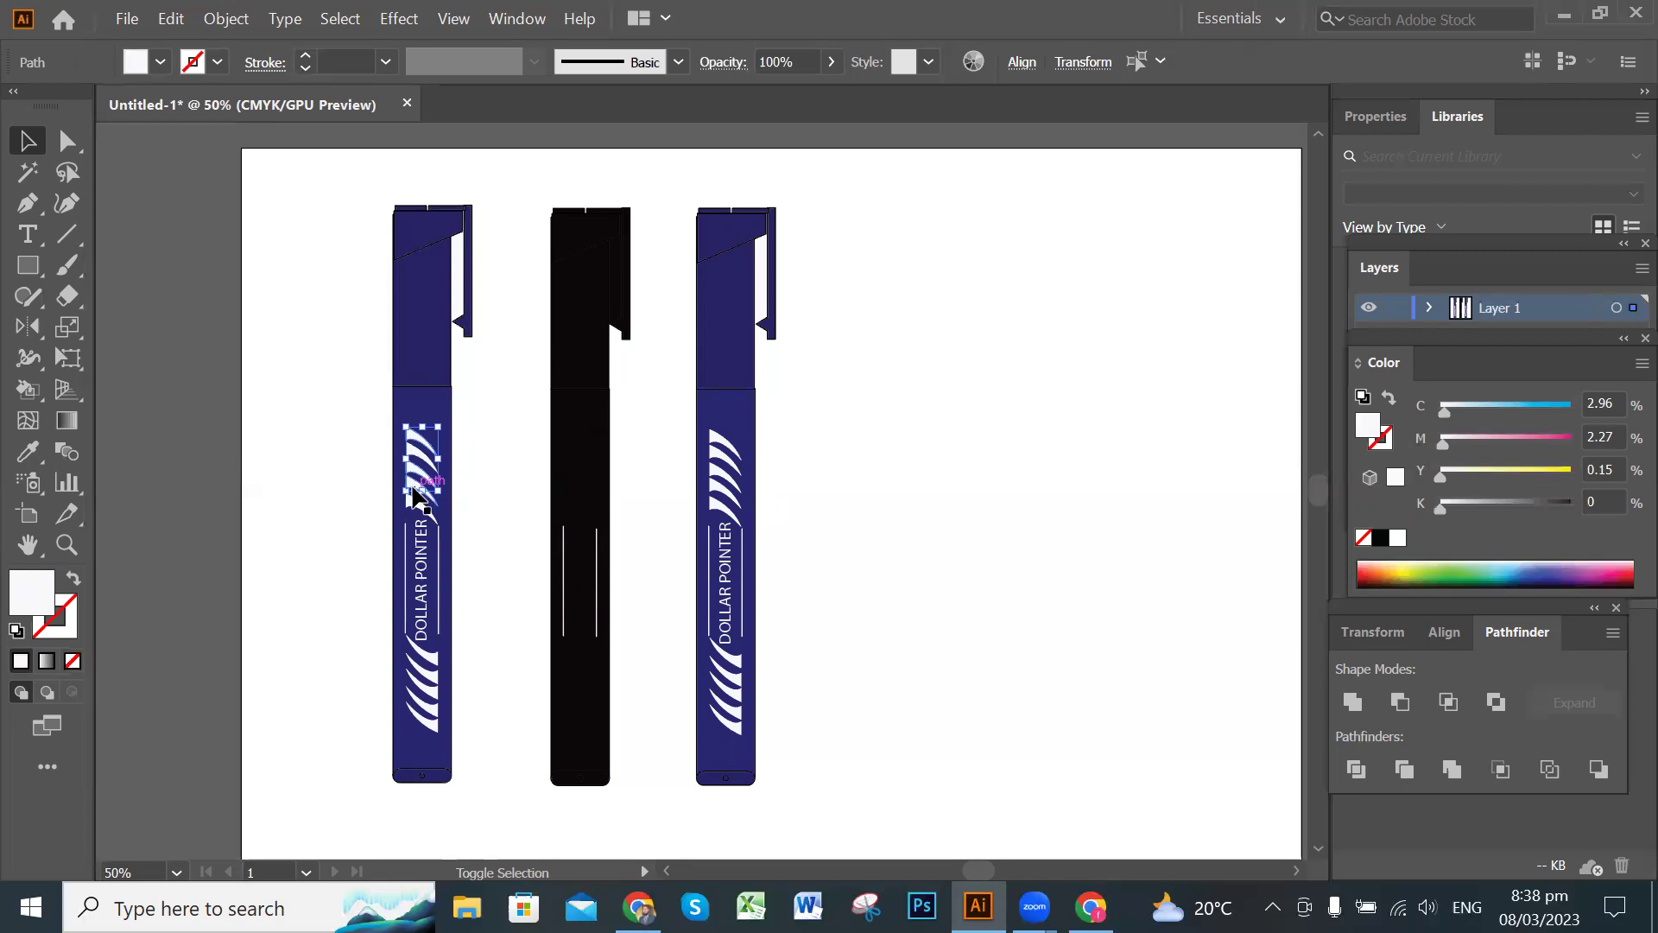
drag(423, 507, 404, 683)
key(ctrl+z)
click(969, 480)
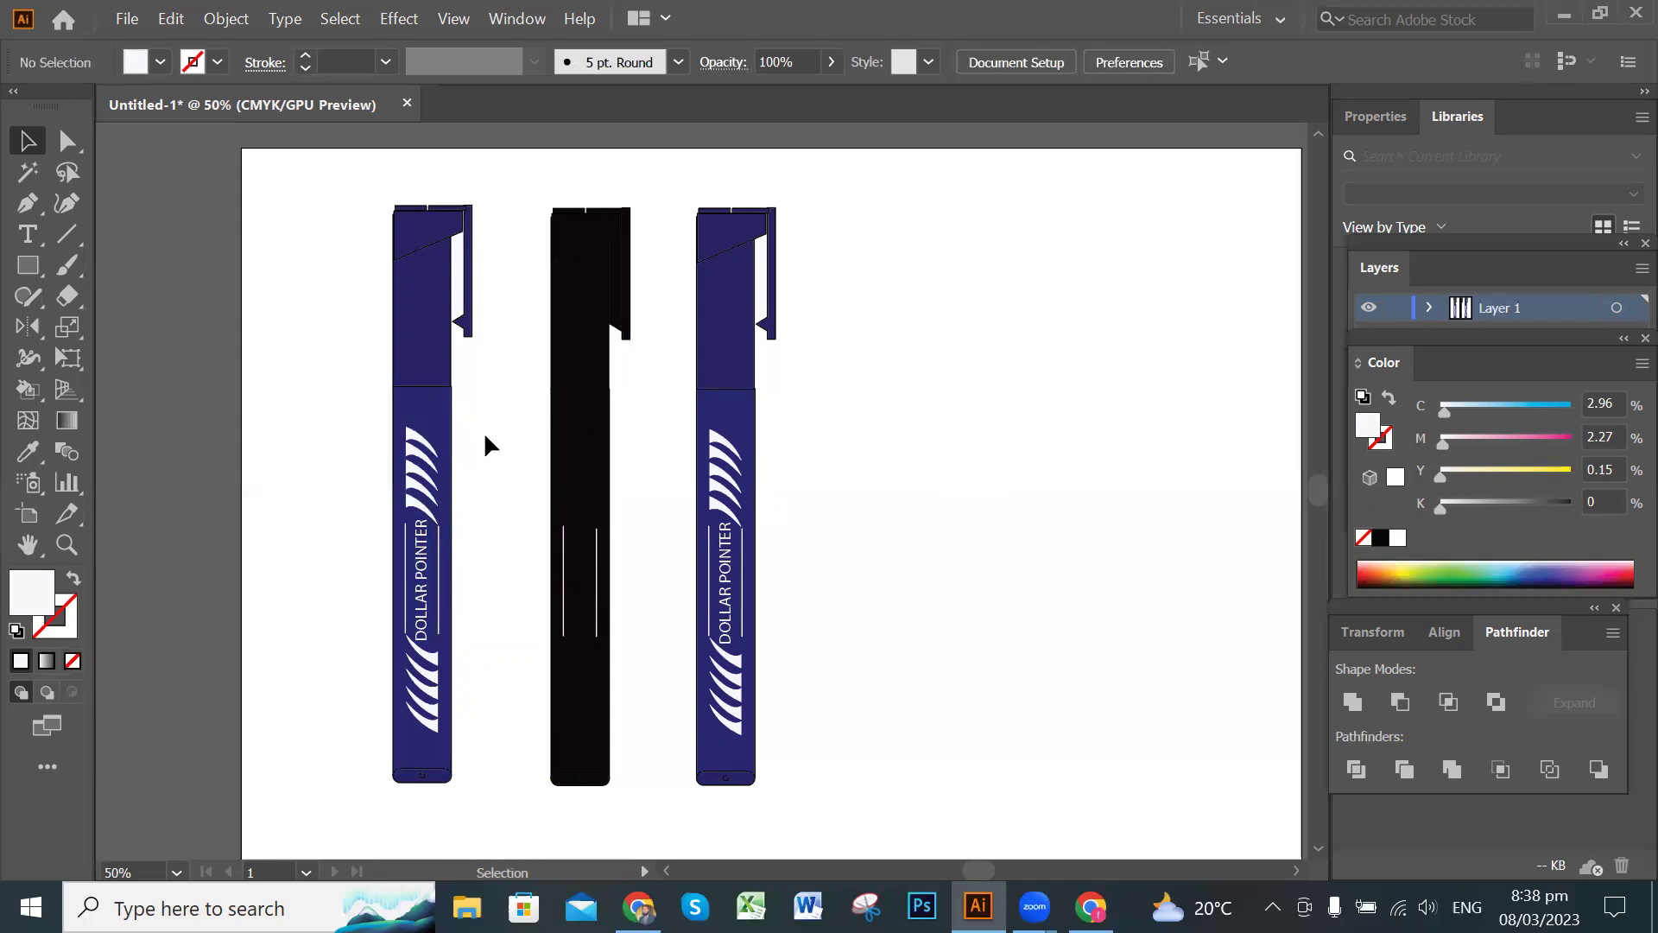
Select most of the horns, the text and the barrel on the middle pen, and fill them with white.
click(578, 446)
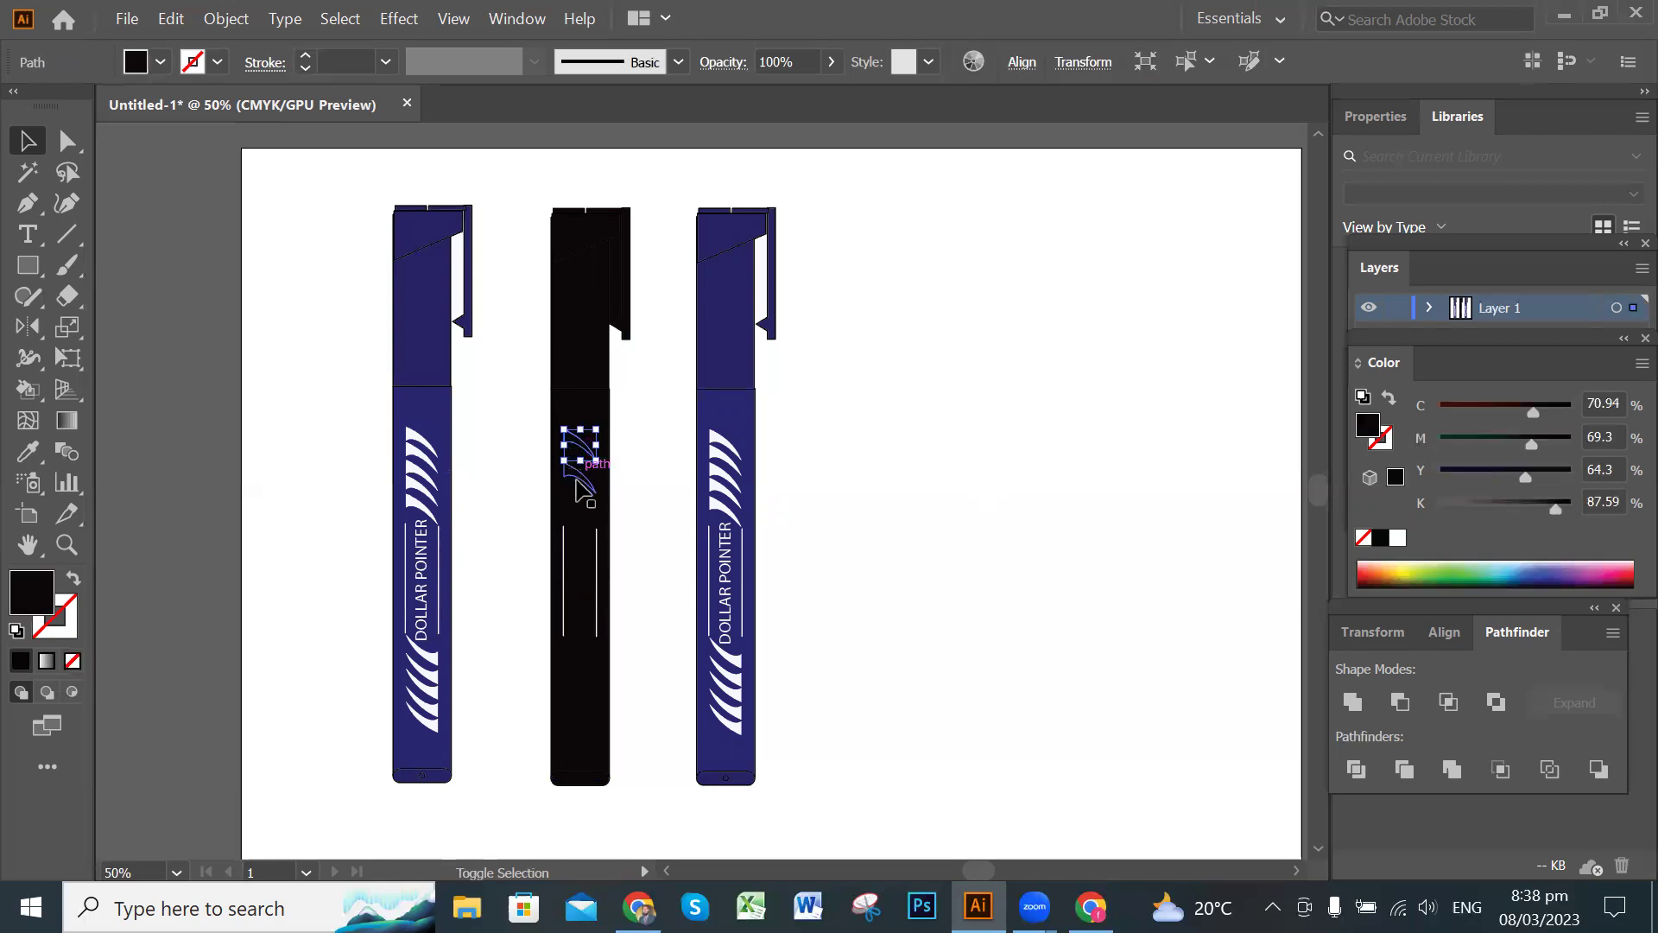
shift+click(578, 484)
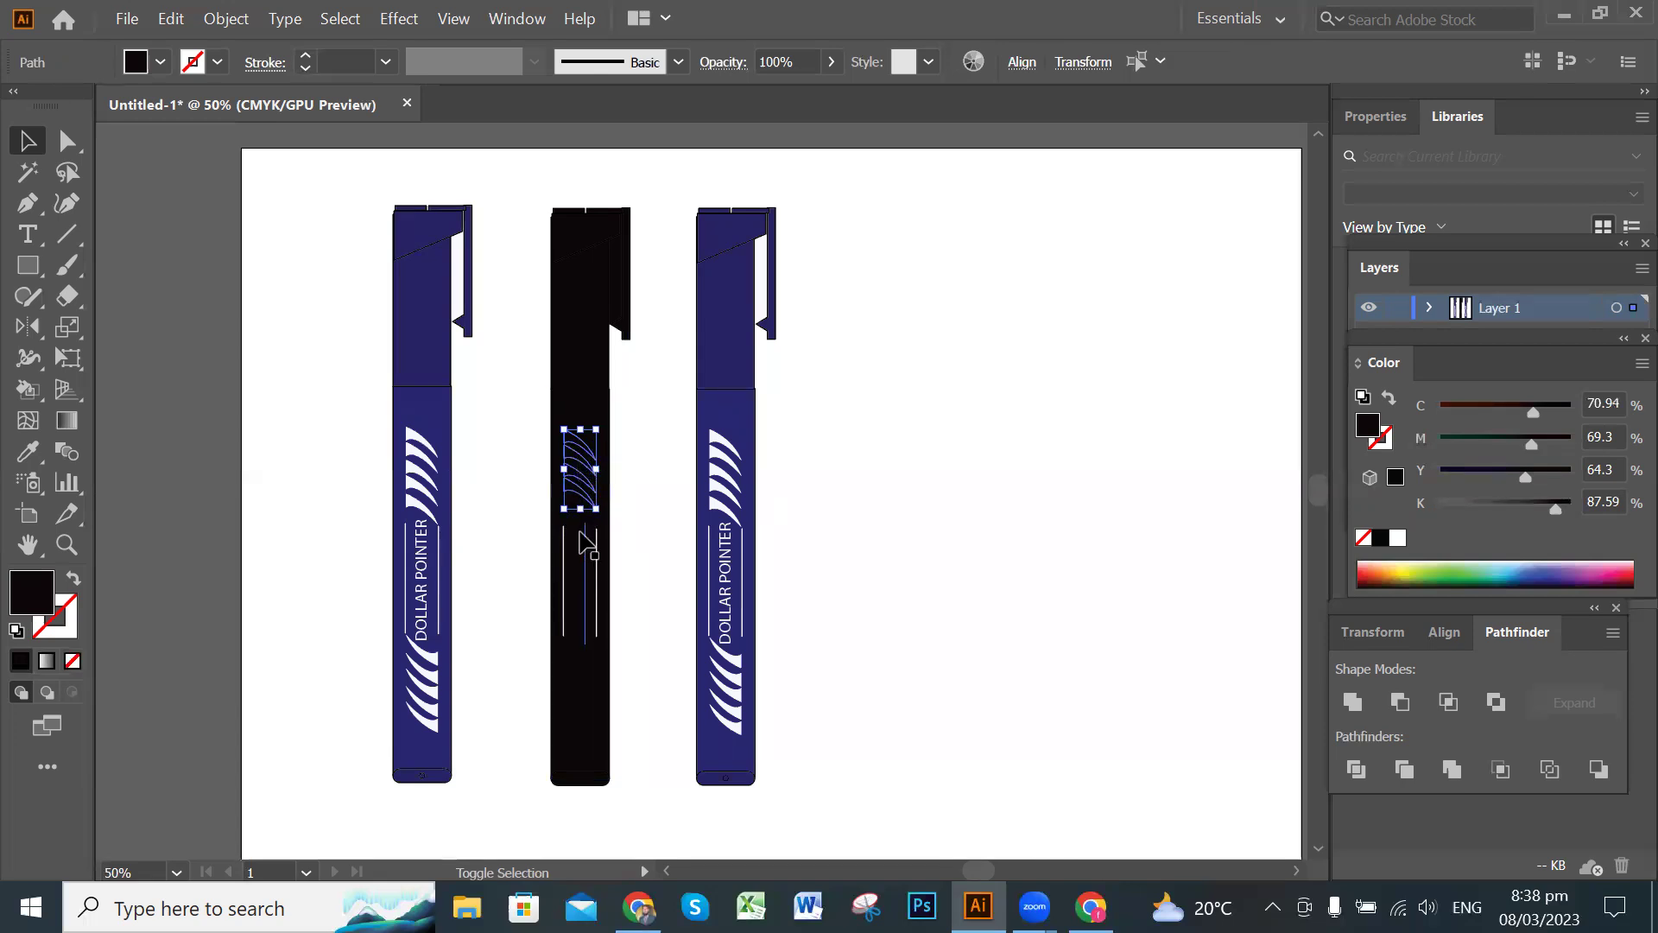
shift+click(583, 537)
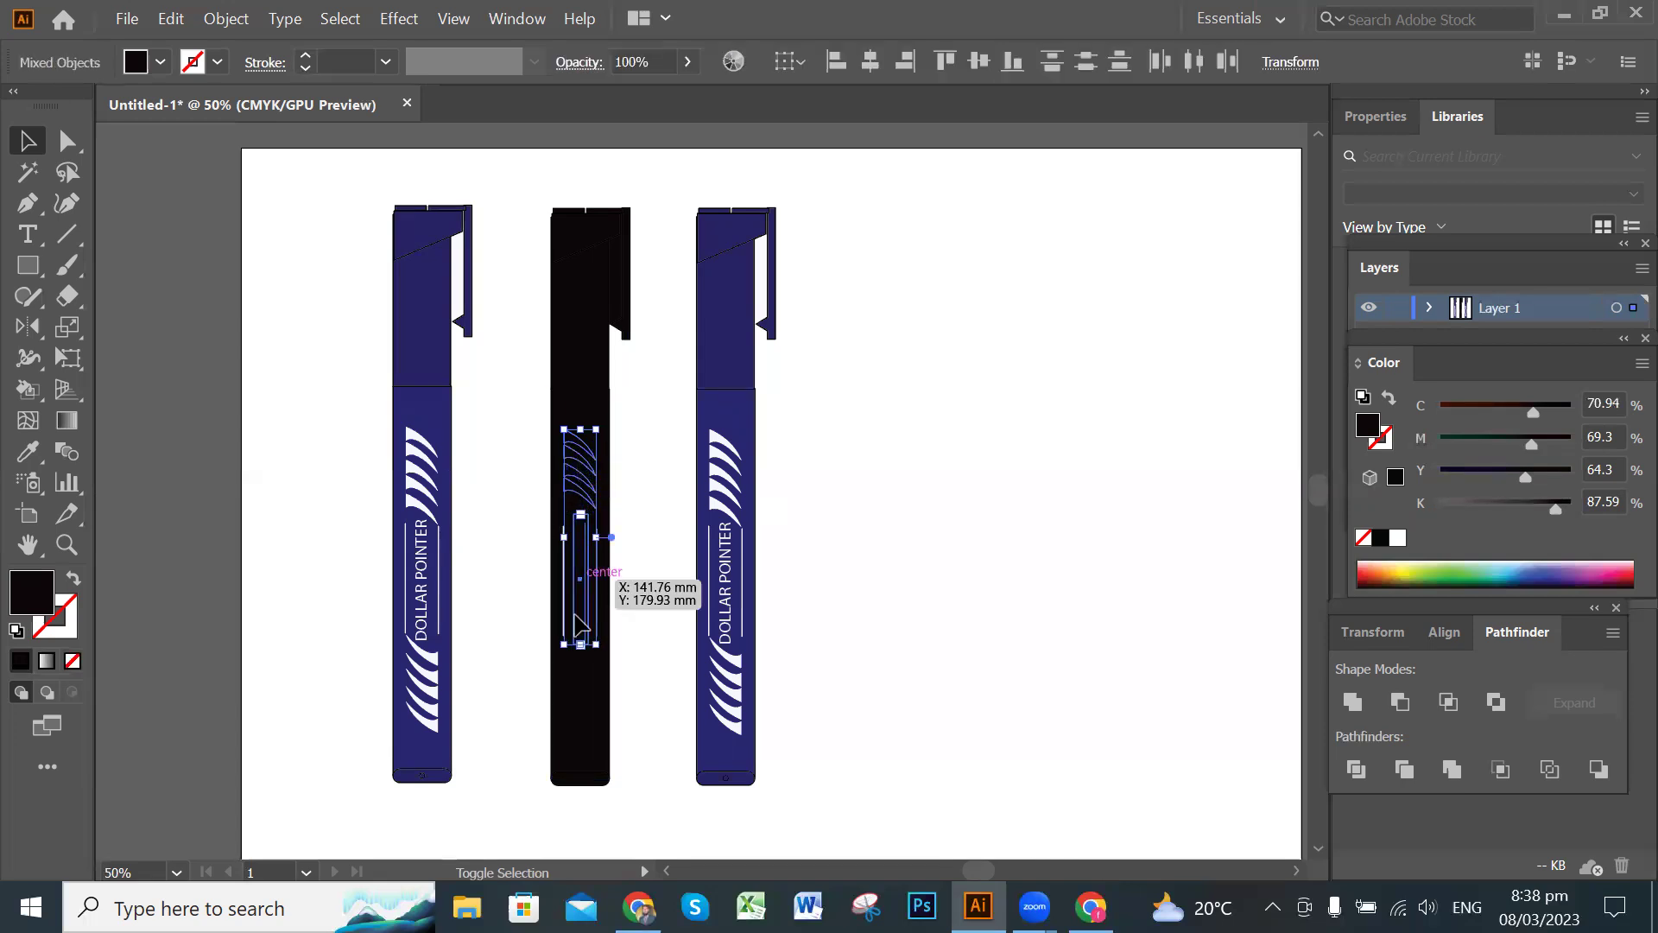
shift+click(584, 672)
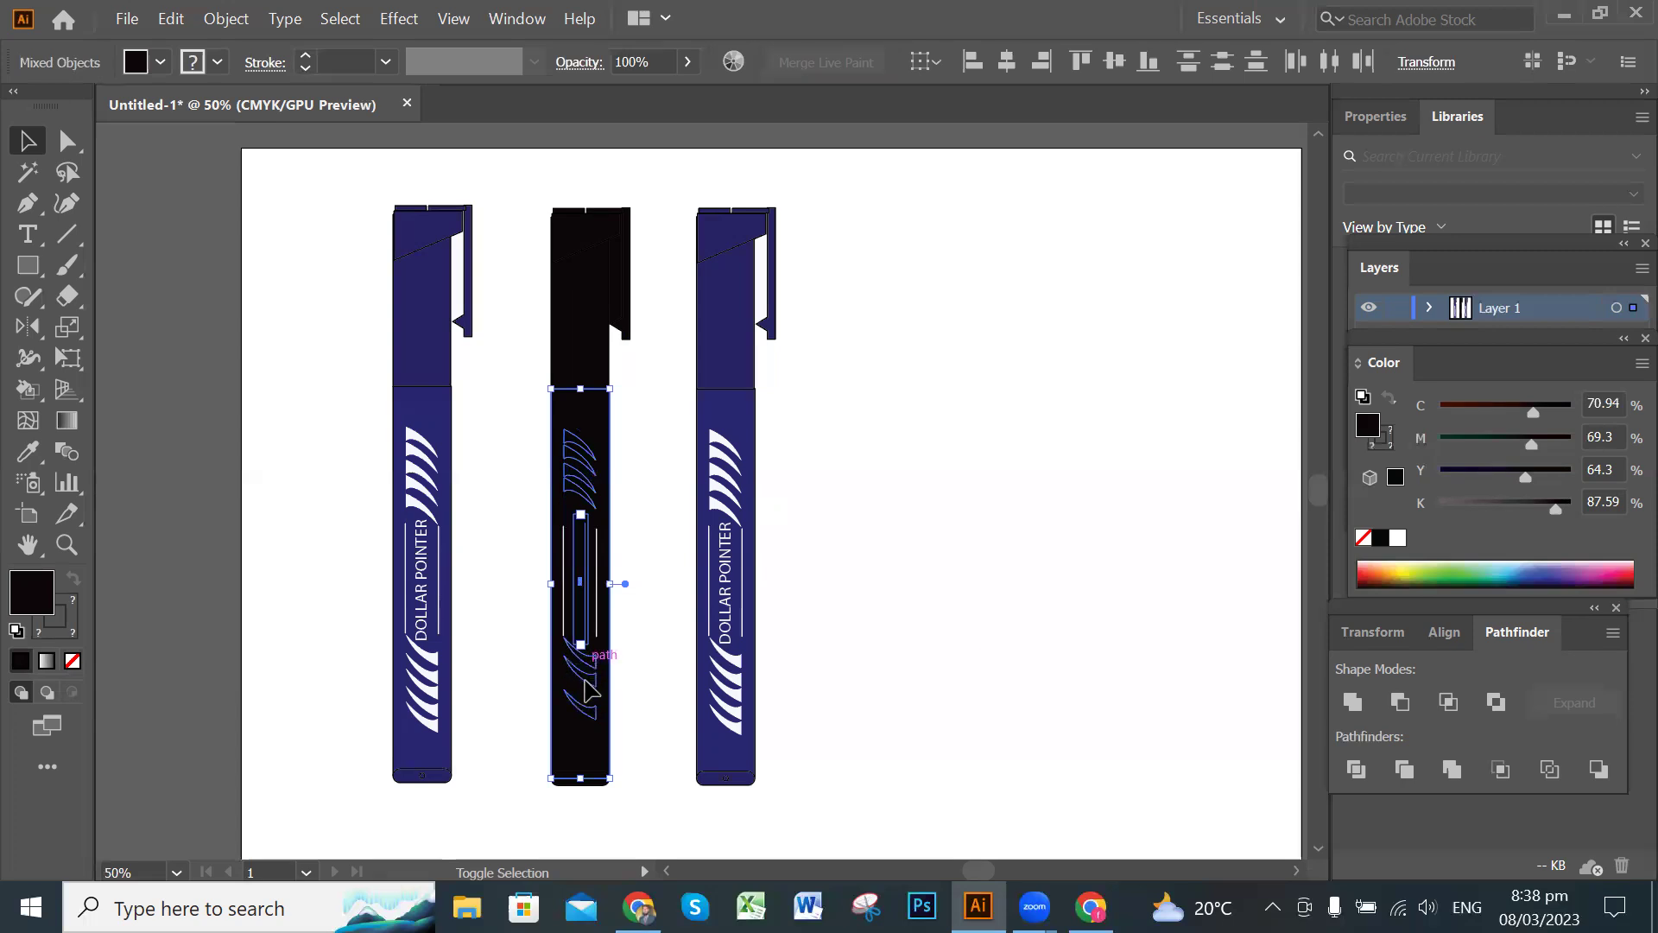
shift+click(587, 685)
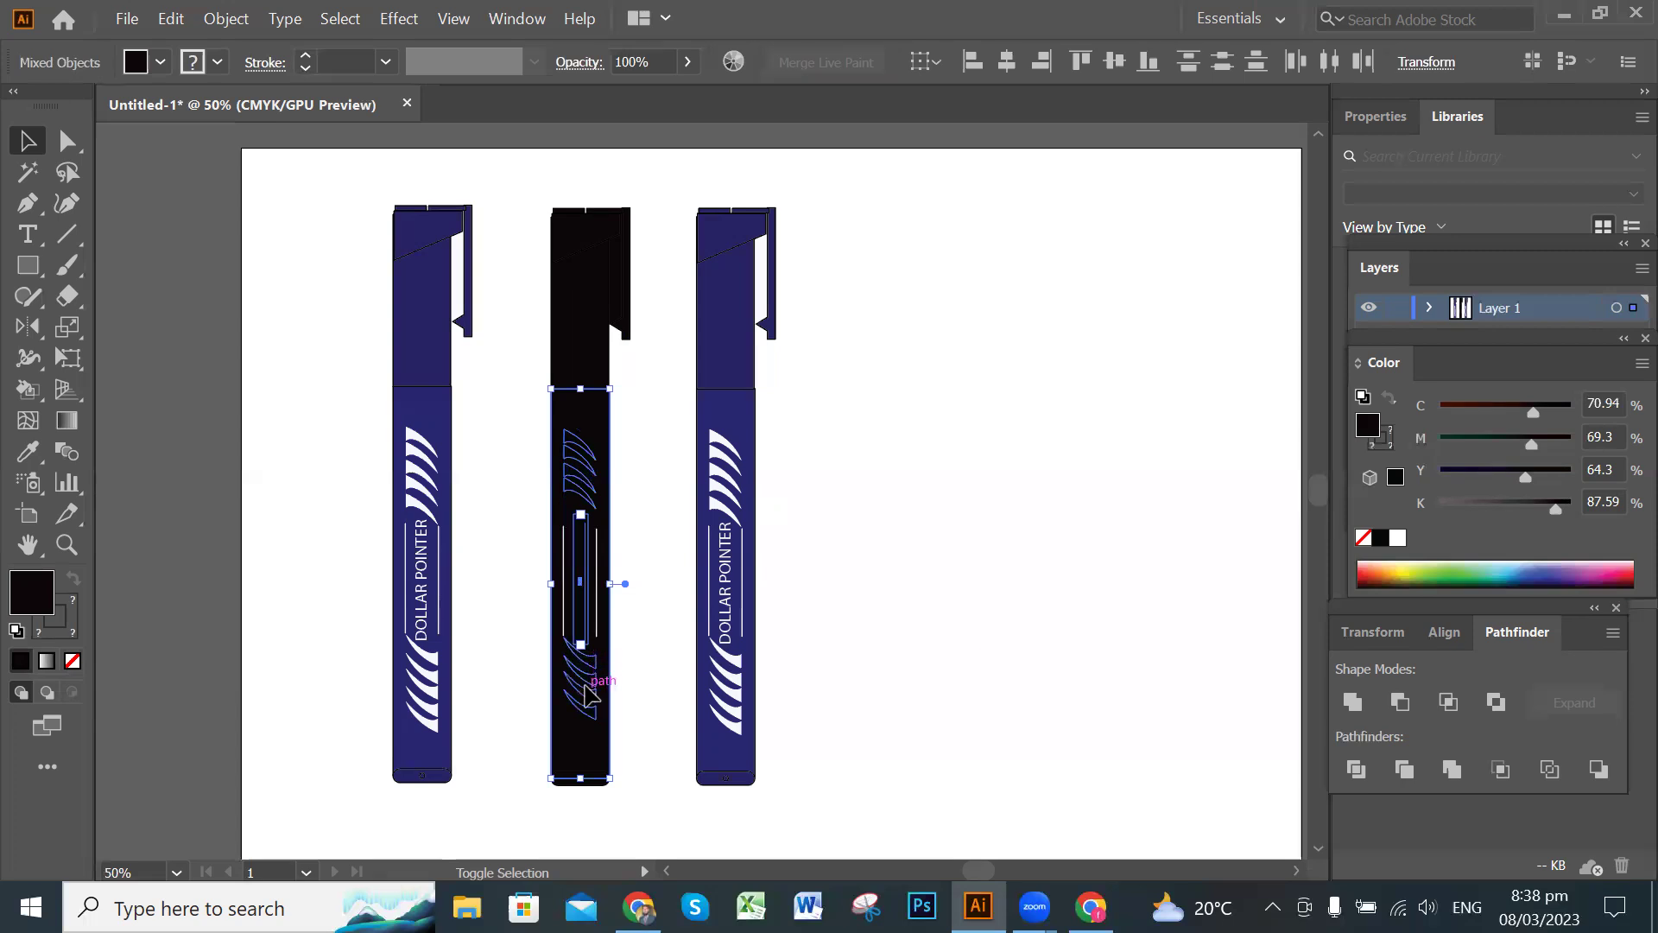
double_click(32, 591)
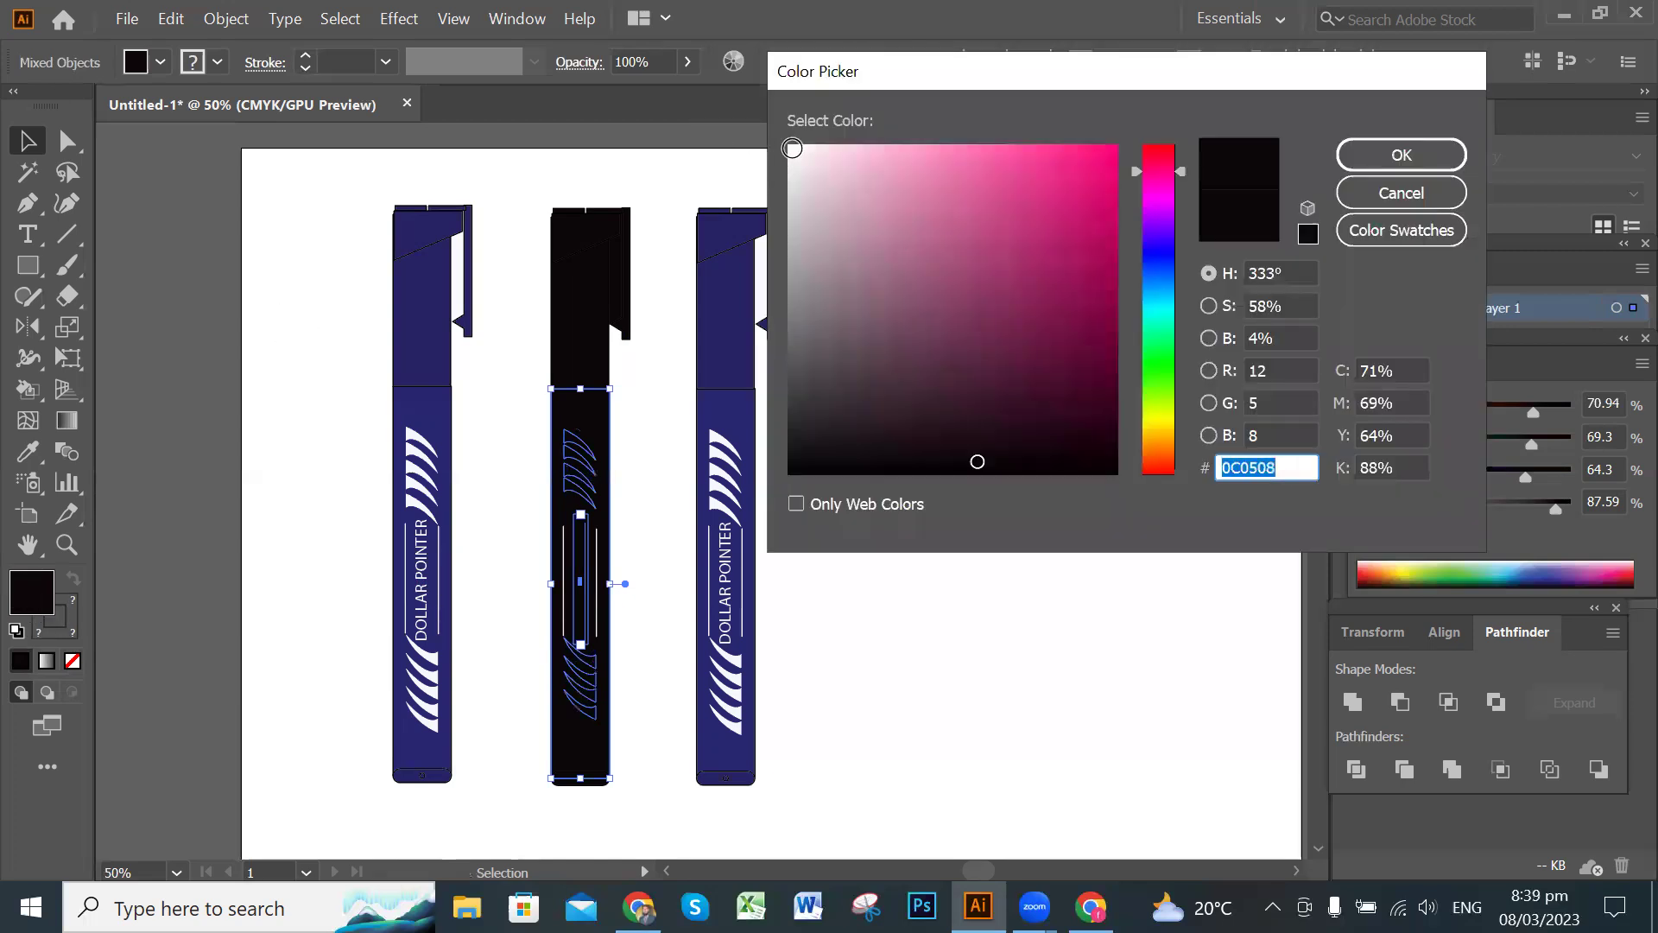
click(789, 149)
click(1389, 157)
click(937, 470)
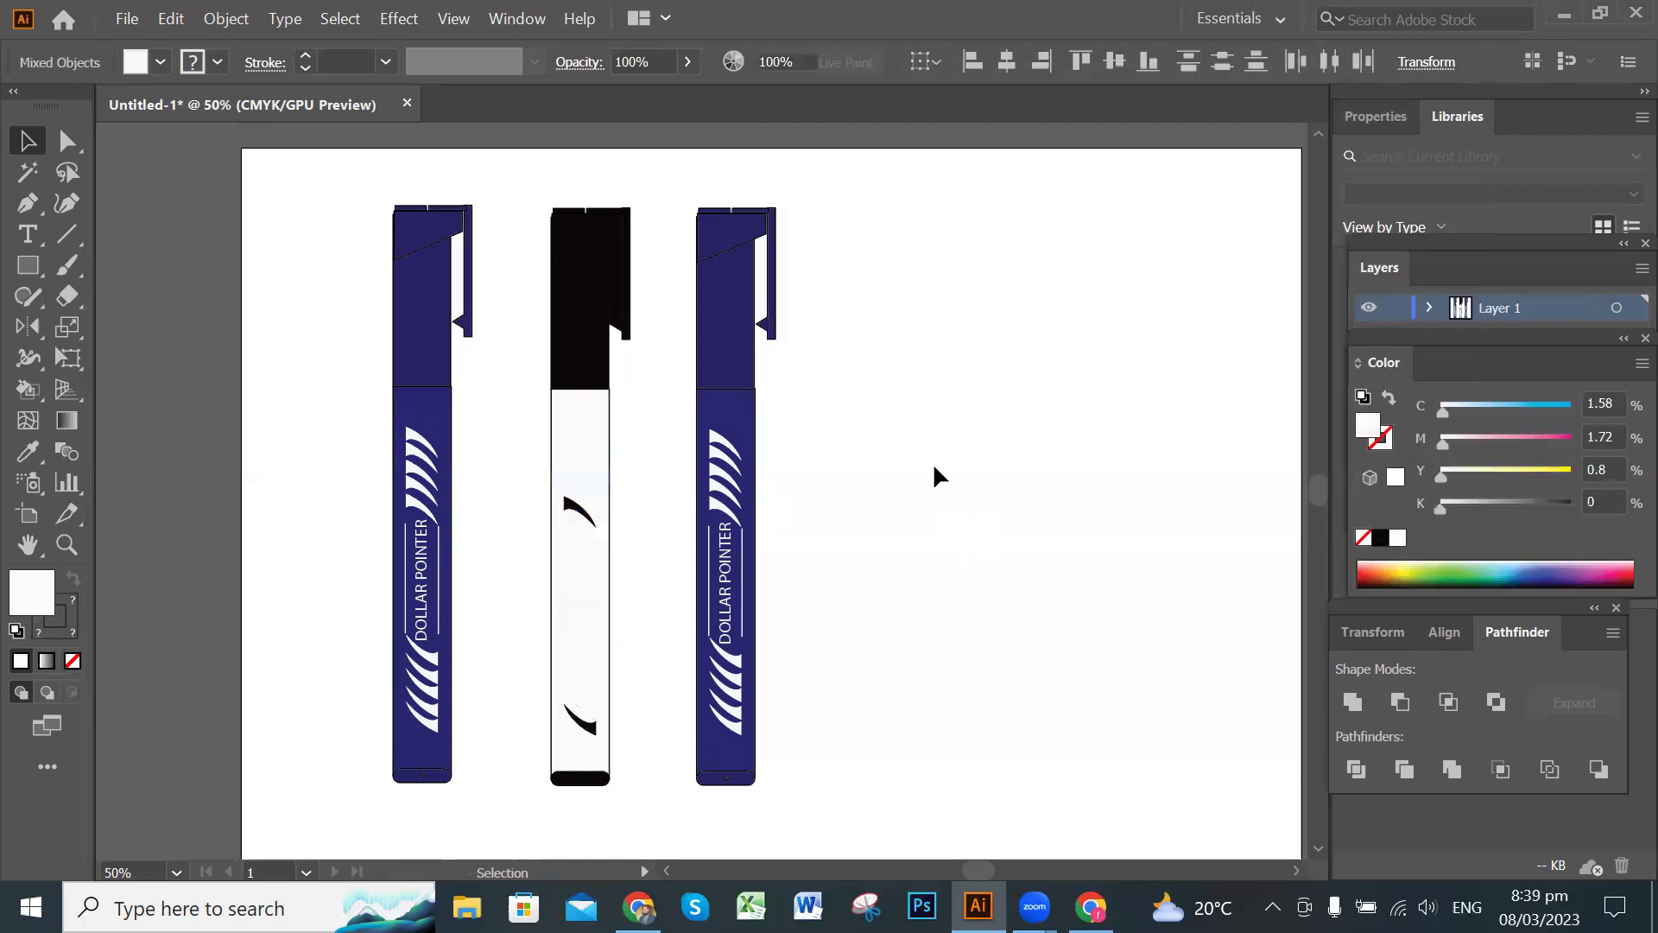
Fill the two remaining black horns on the middle pen's barrel with off-white F9F7F8.
click(581, 512)
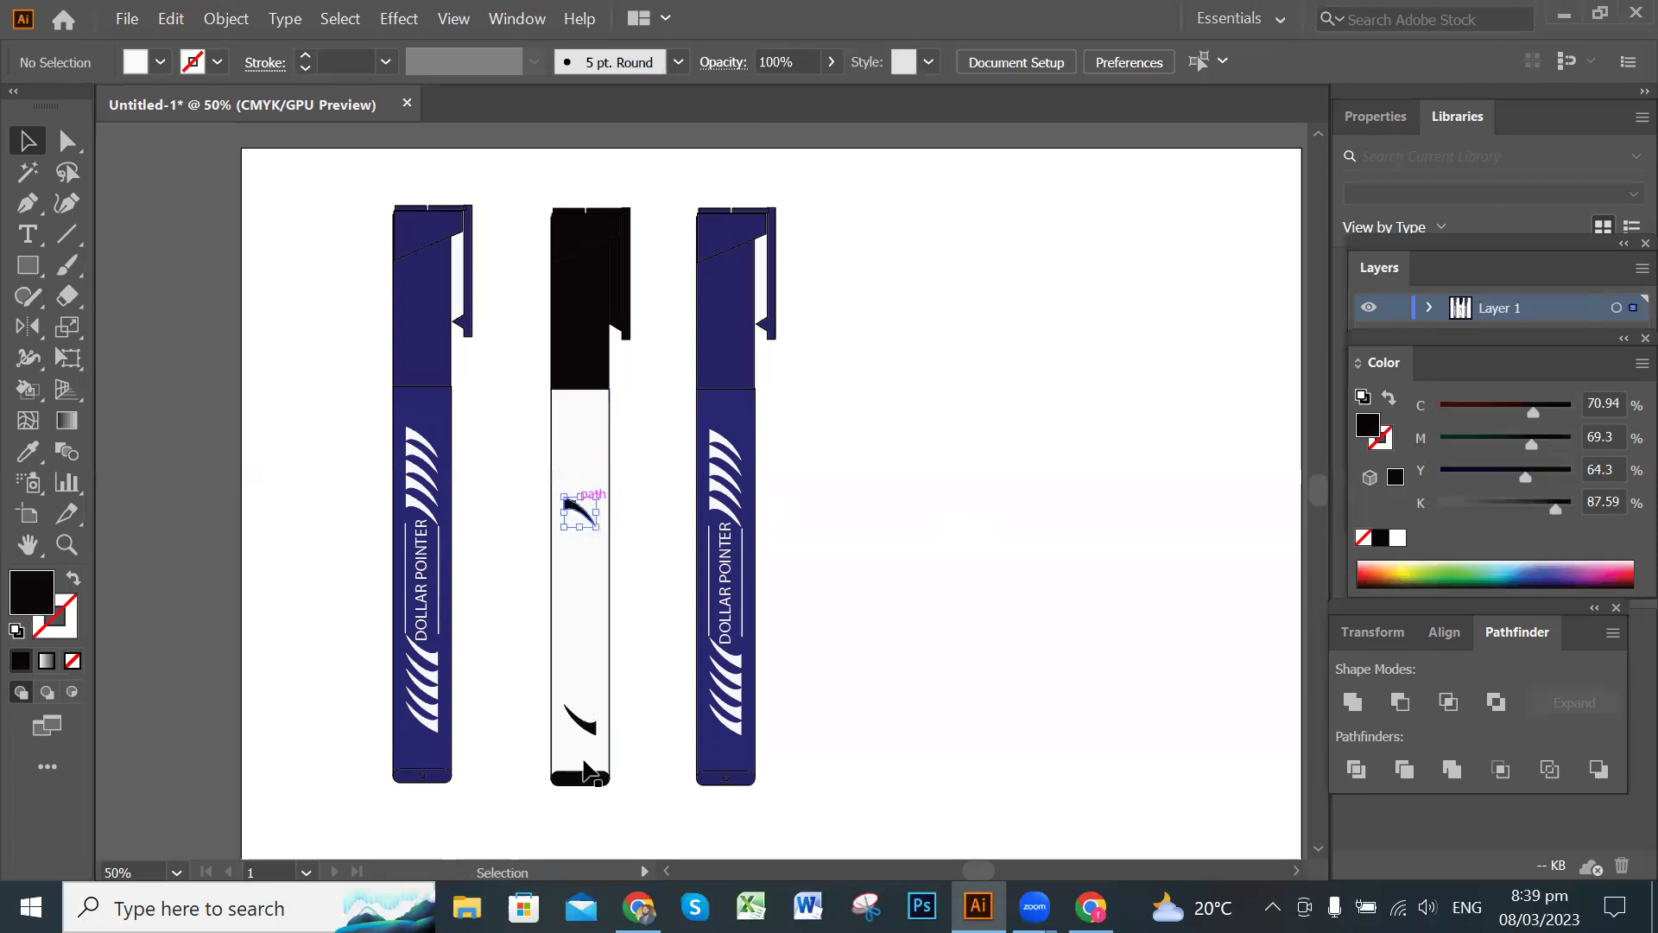
shift+click(588, 726)
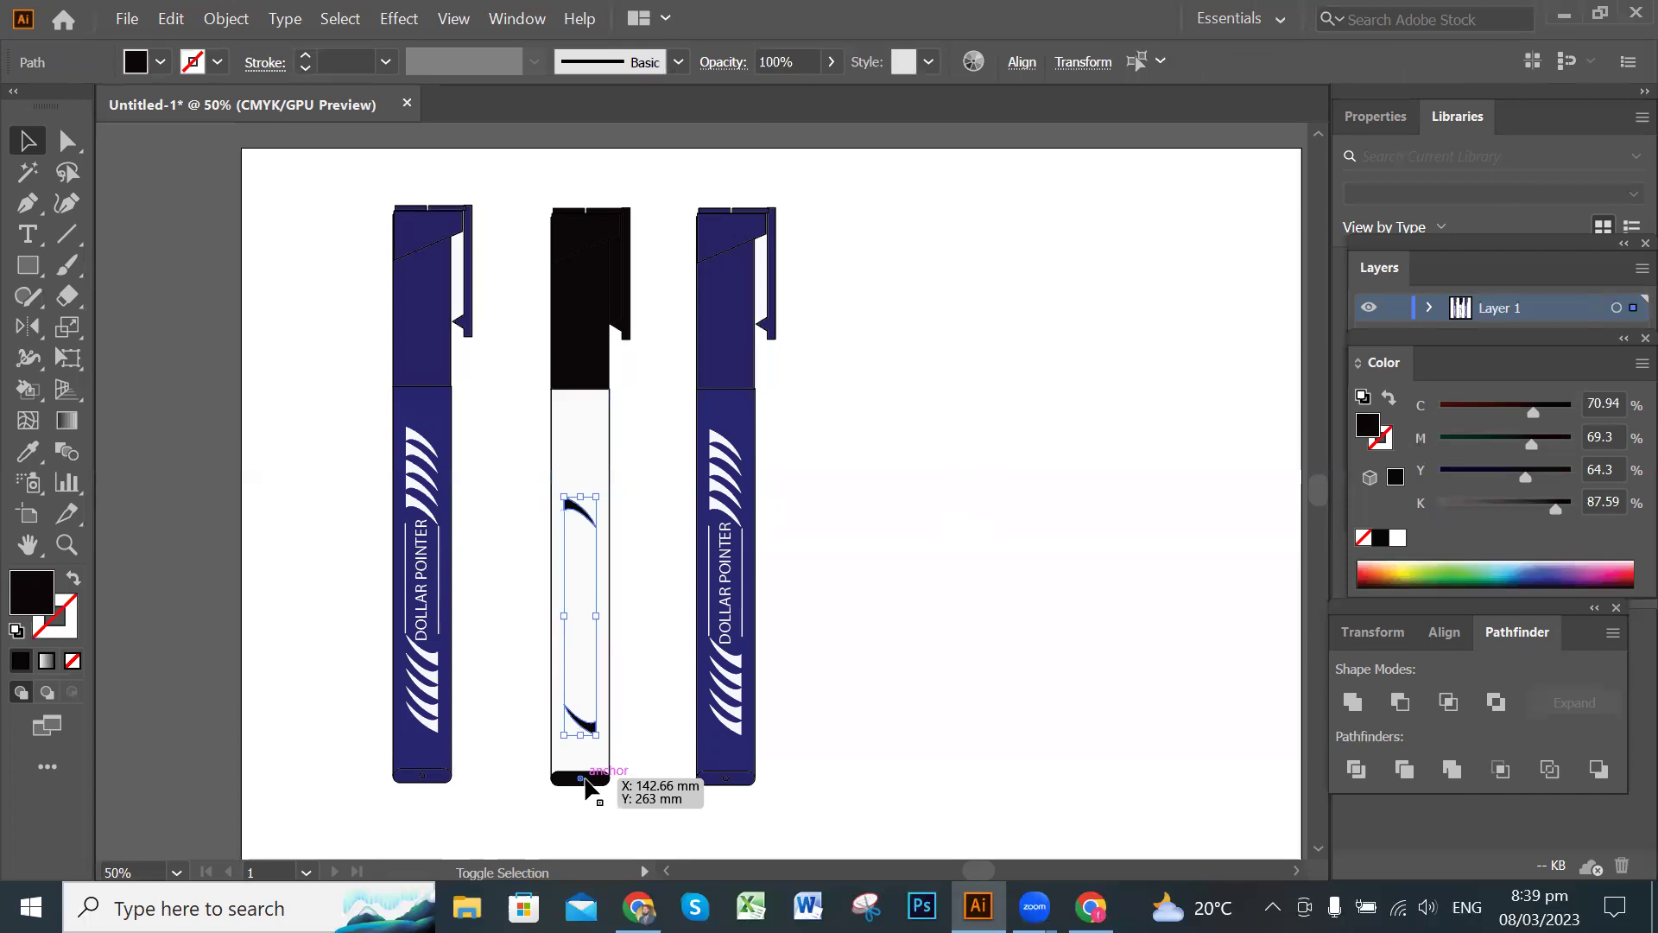
double_click(30, 590)
click(791, 152)
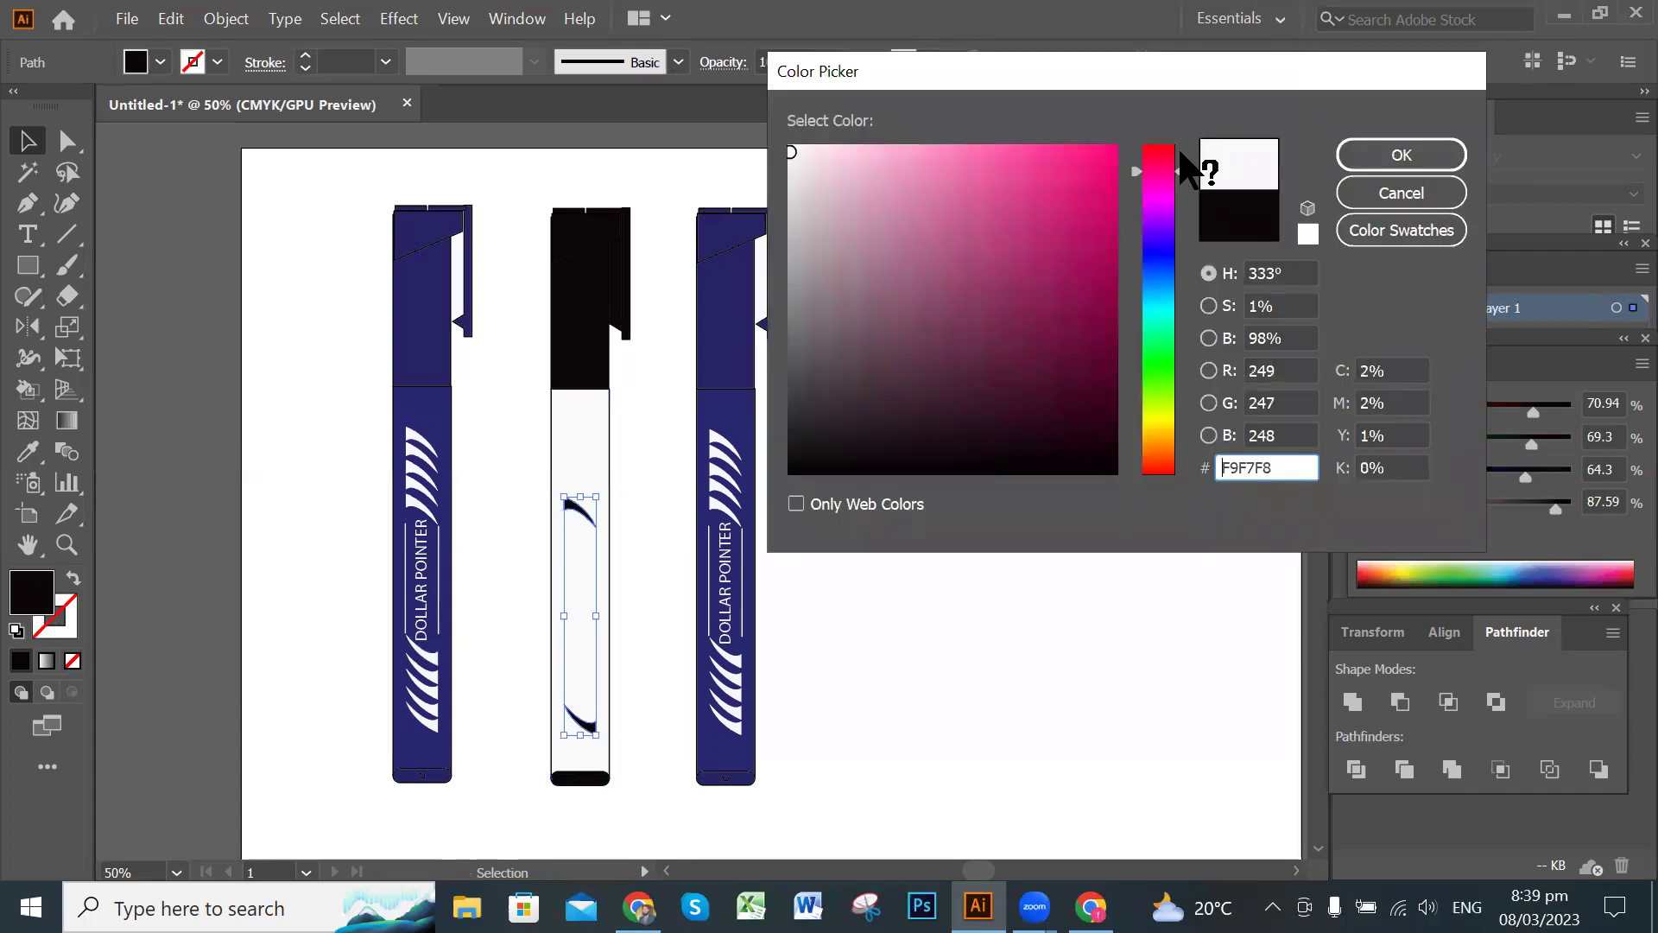
click(1401, 154)
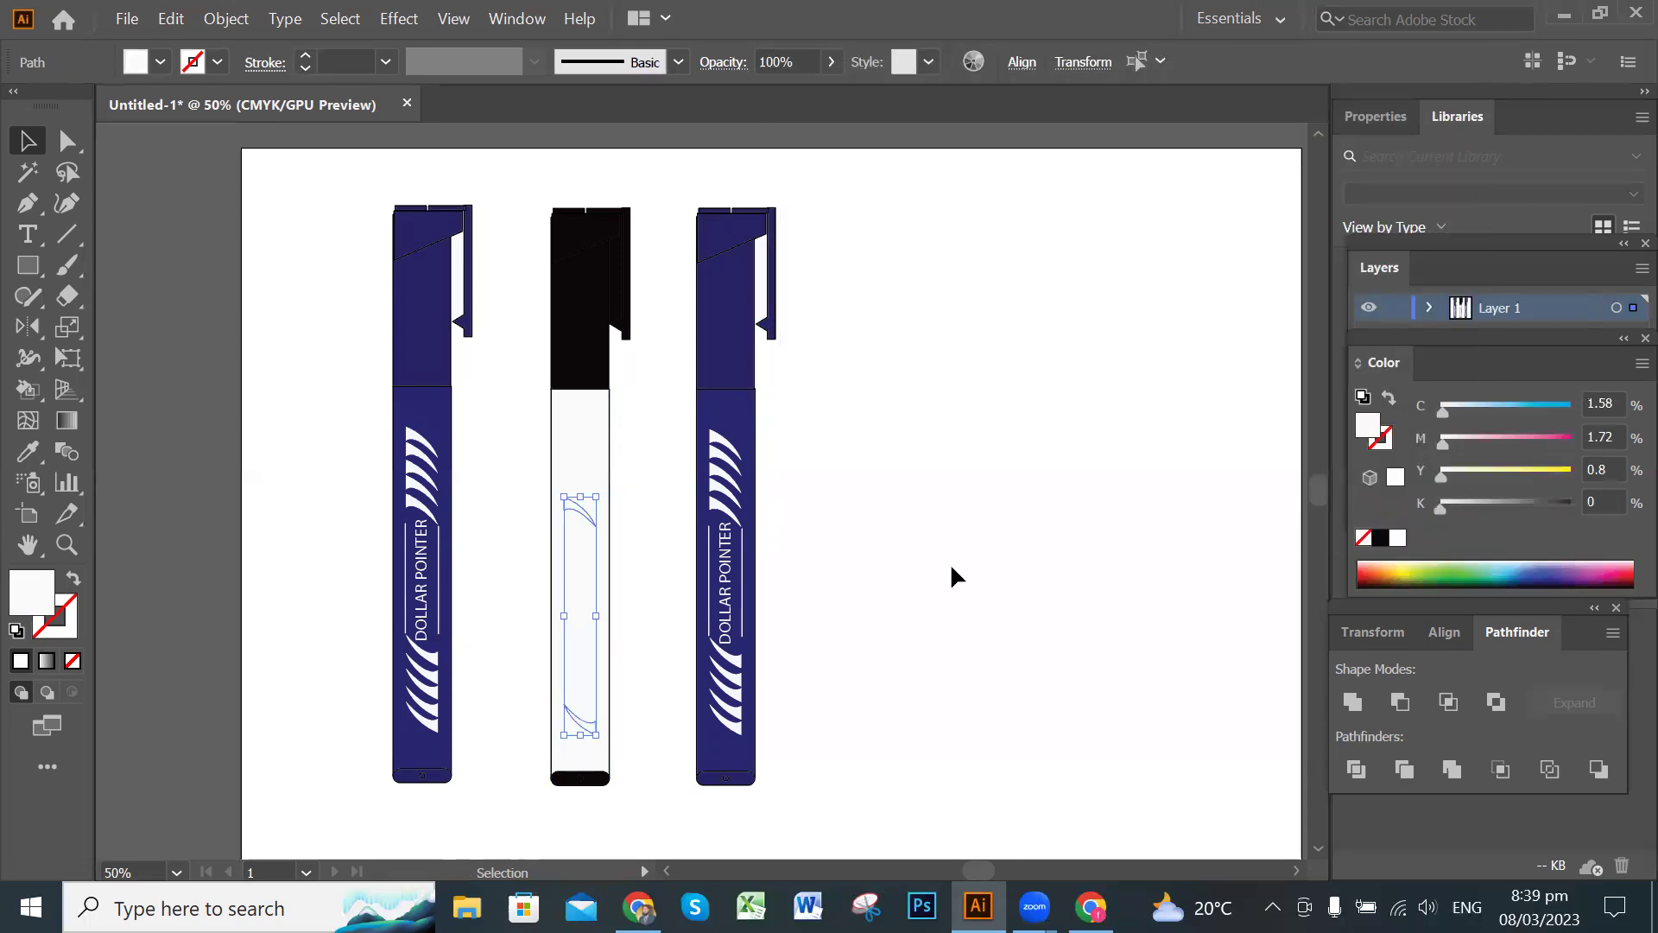
click(950, 568)
Fill the middle pen's barrel with near-black 050003.
click(596, 393)
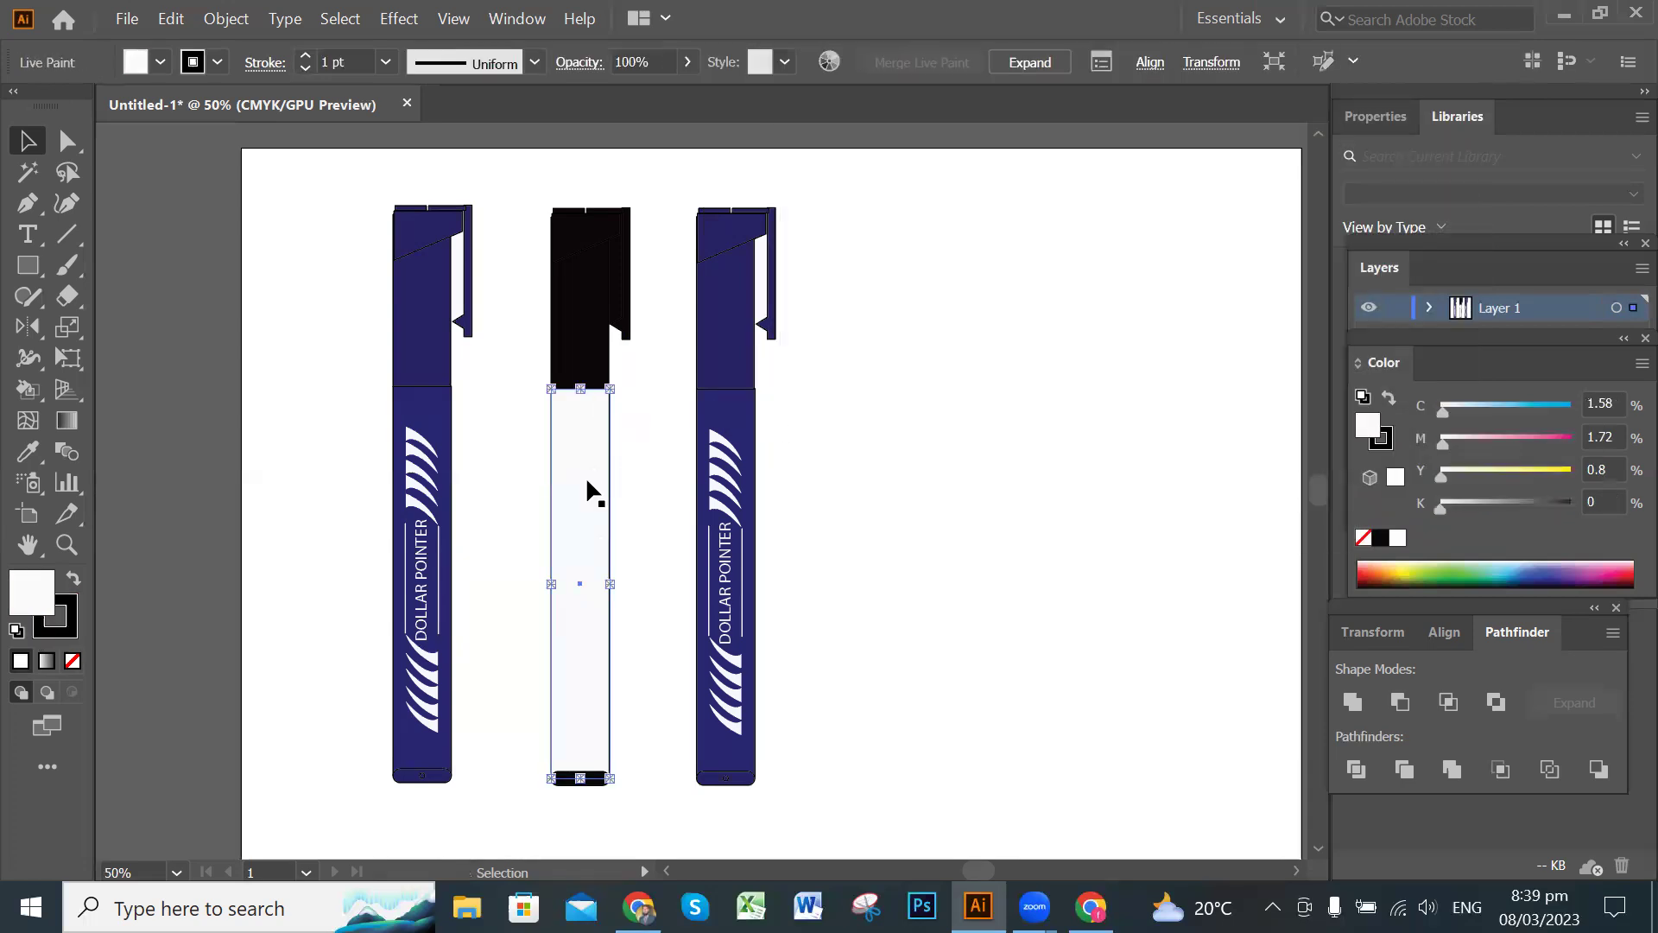
double_click(26, 594)
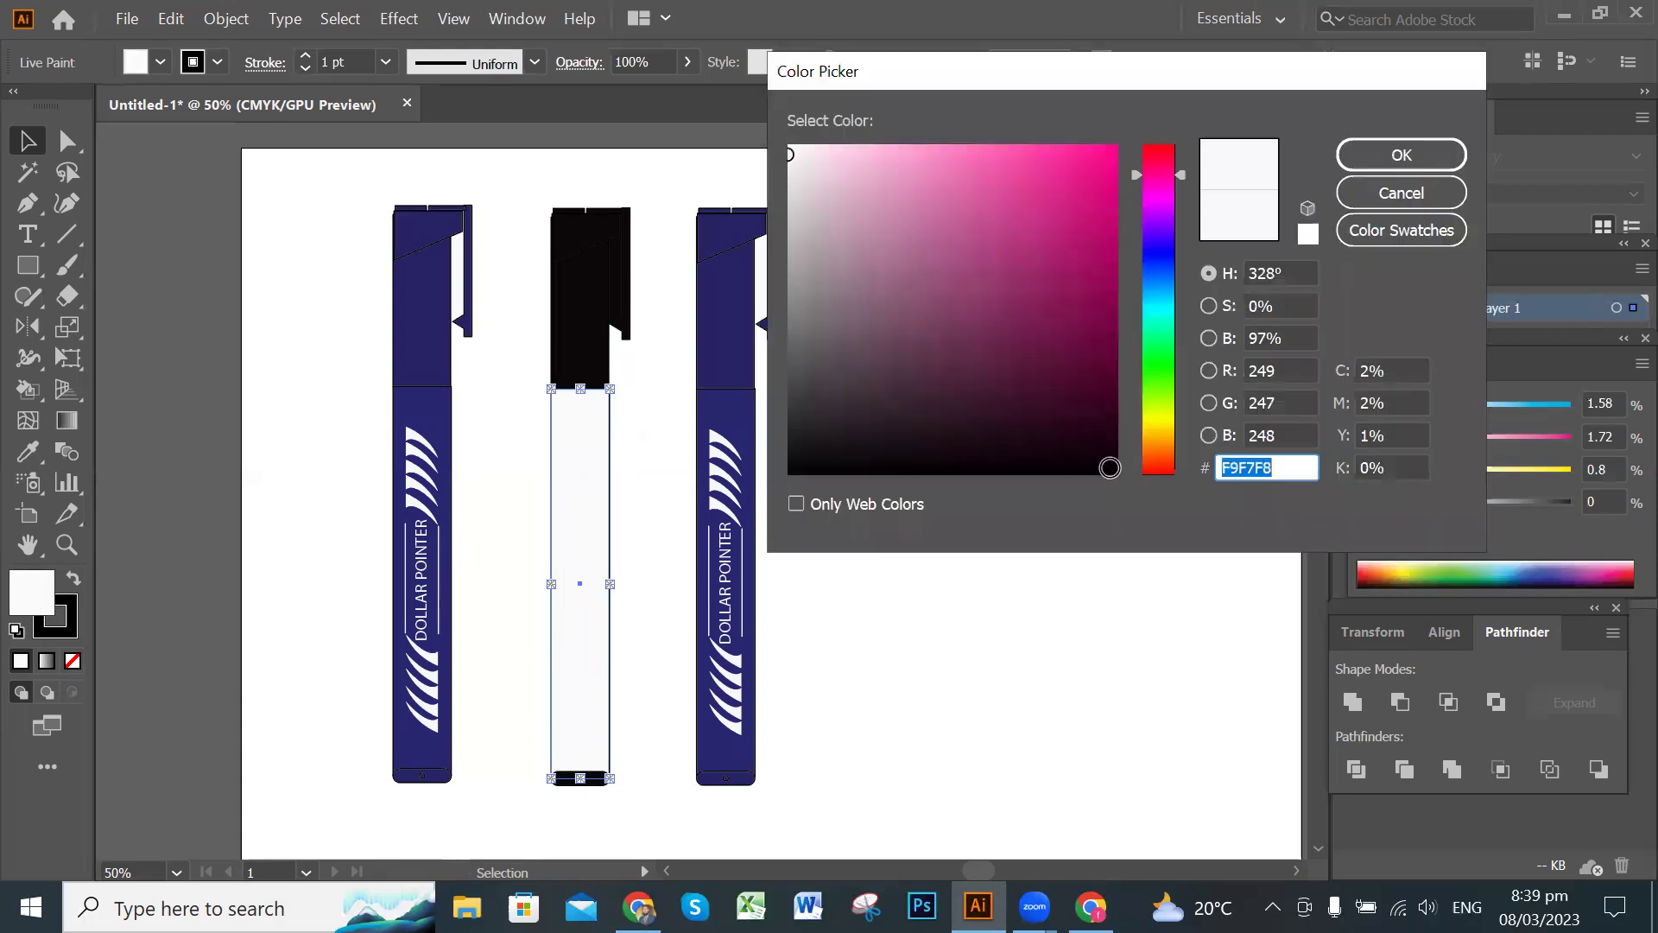
text(000000)
click(1416, 155)
click(968, 409)
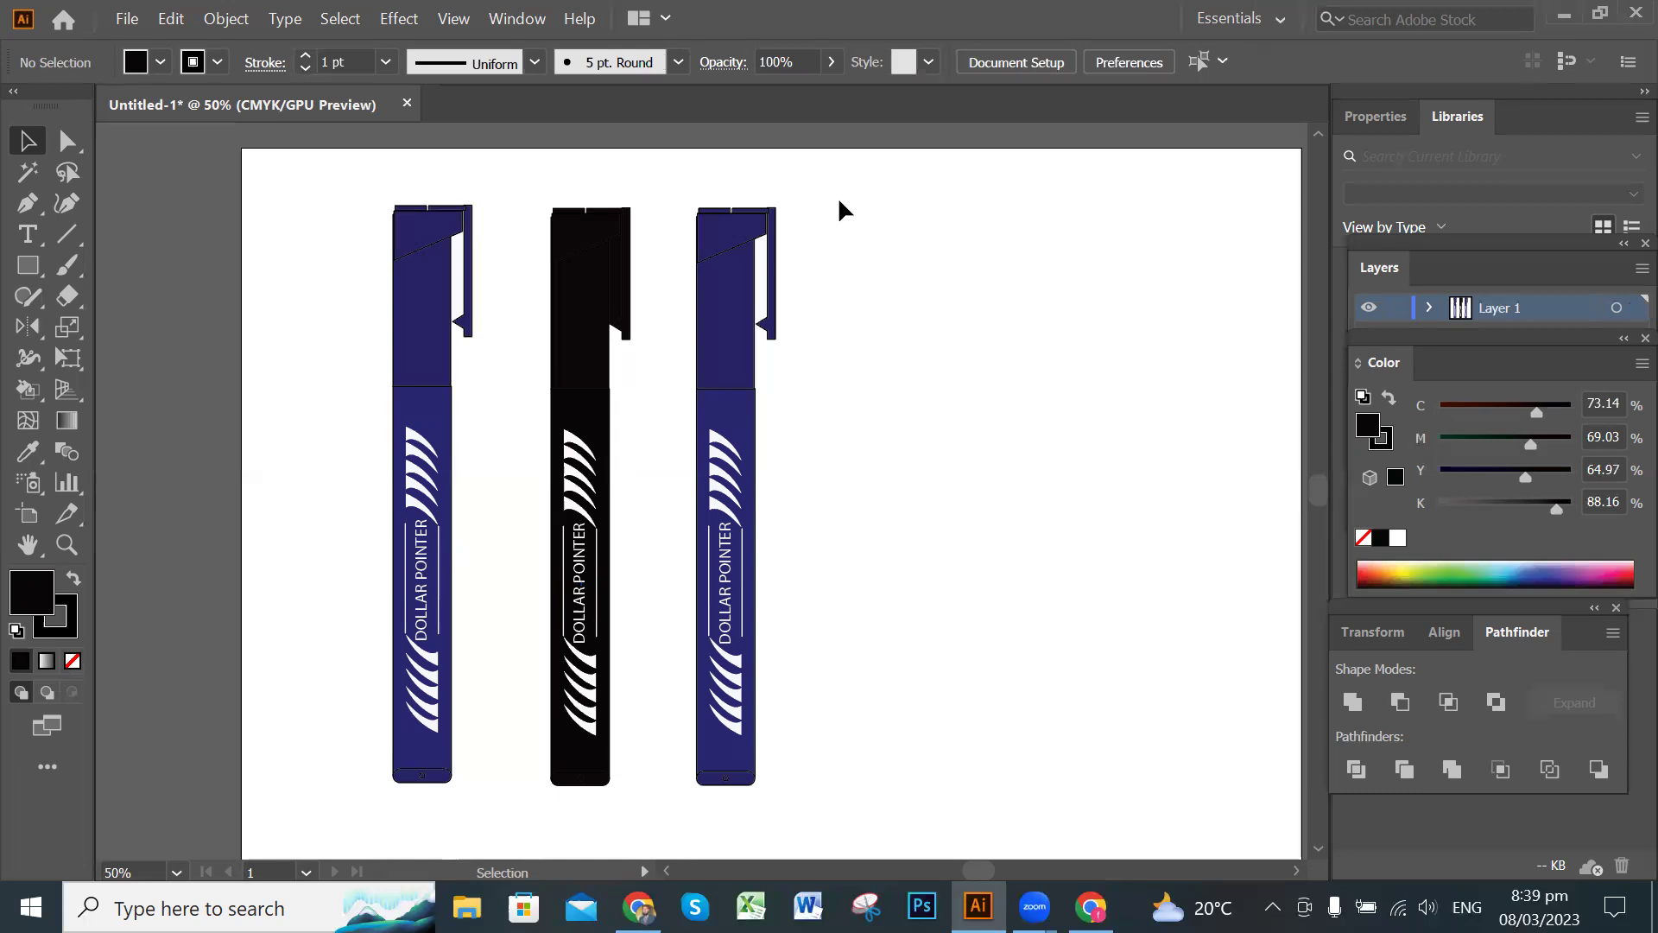
Try filling the third pen's cap and clip with near-black 020001, and undo the fill.
mouse_move(848, 177)
mouse_down()
mouse_move(844, 355)
mouse_move(699, 375)
mouse_up()
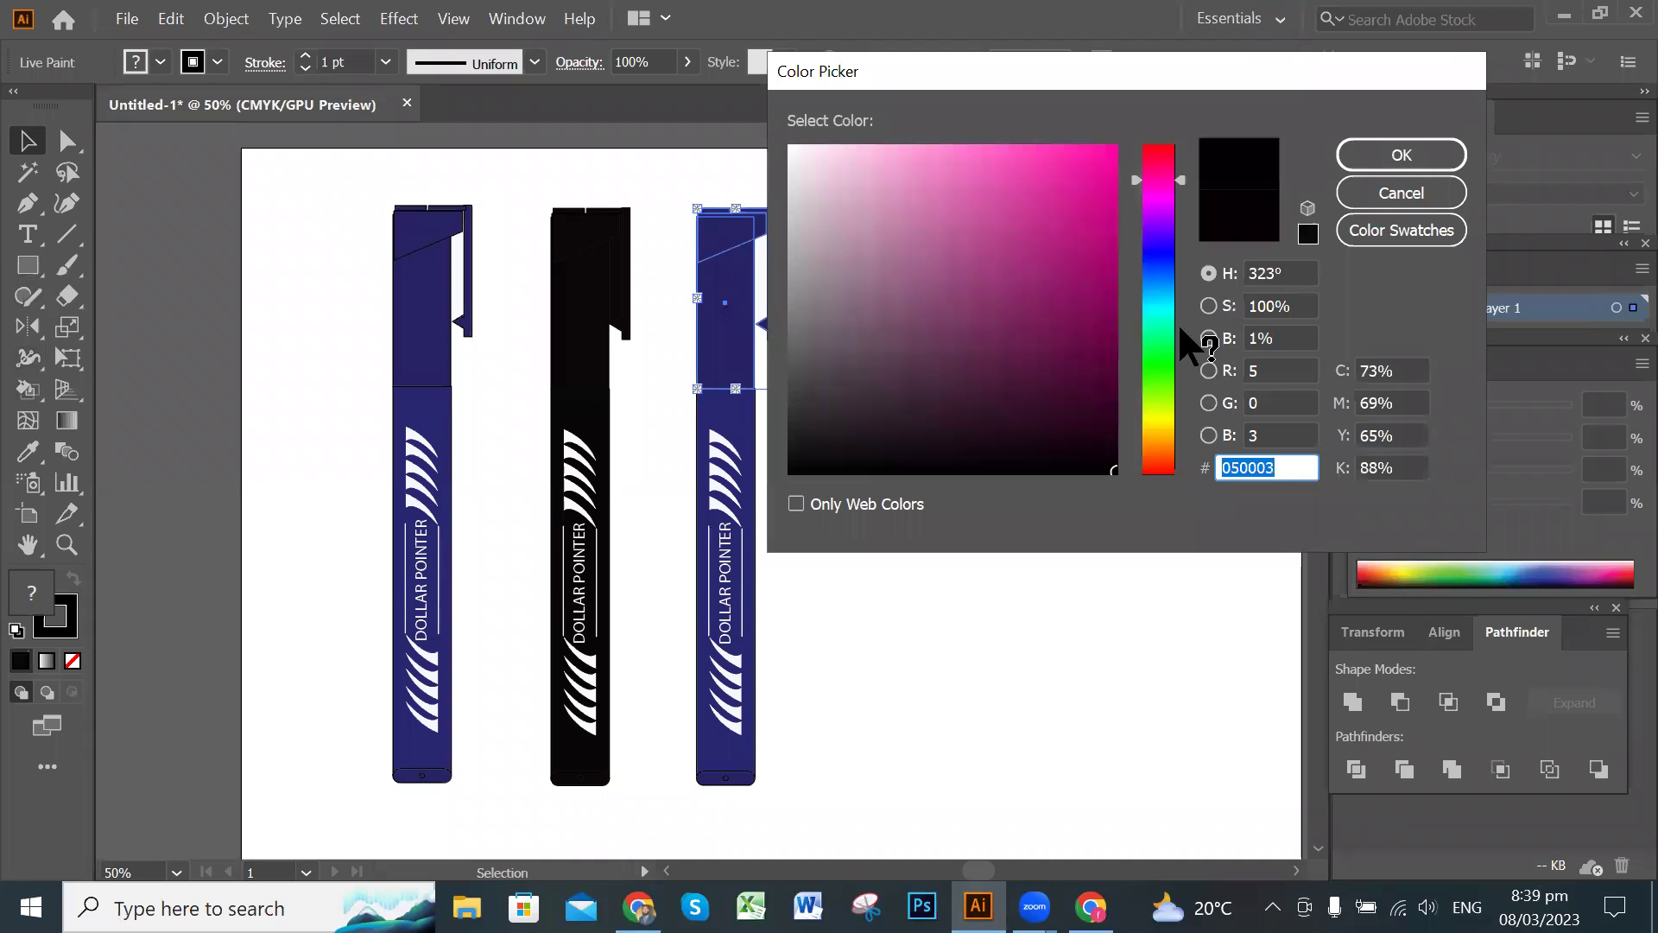
click(1158, 159)
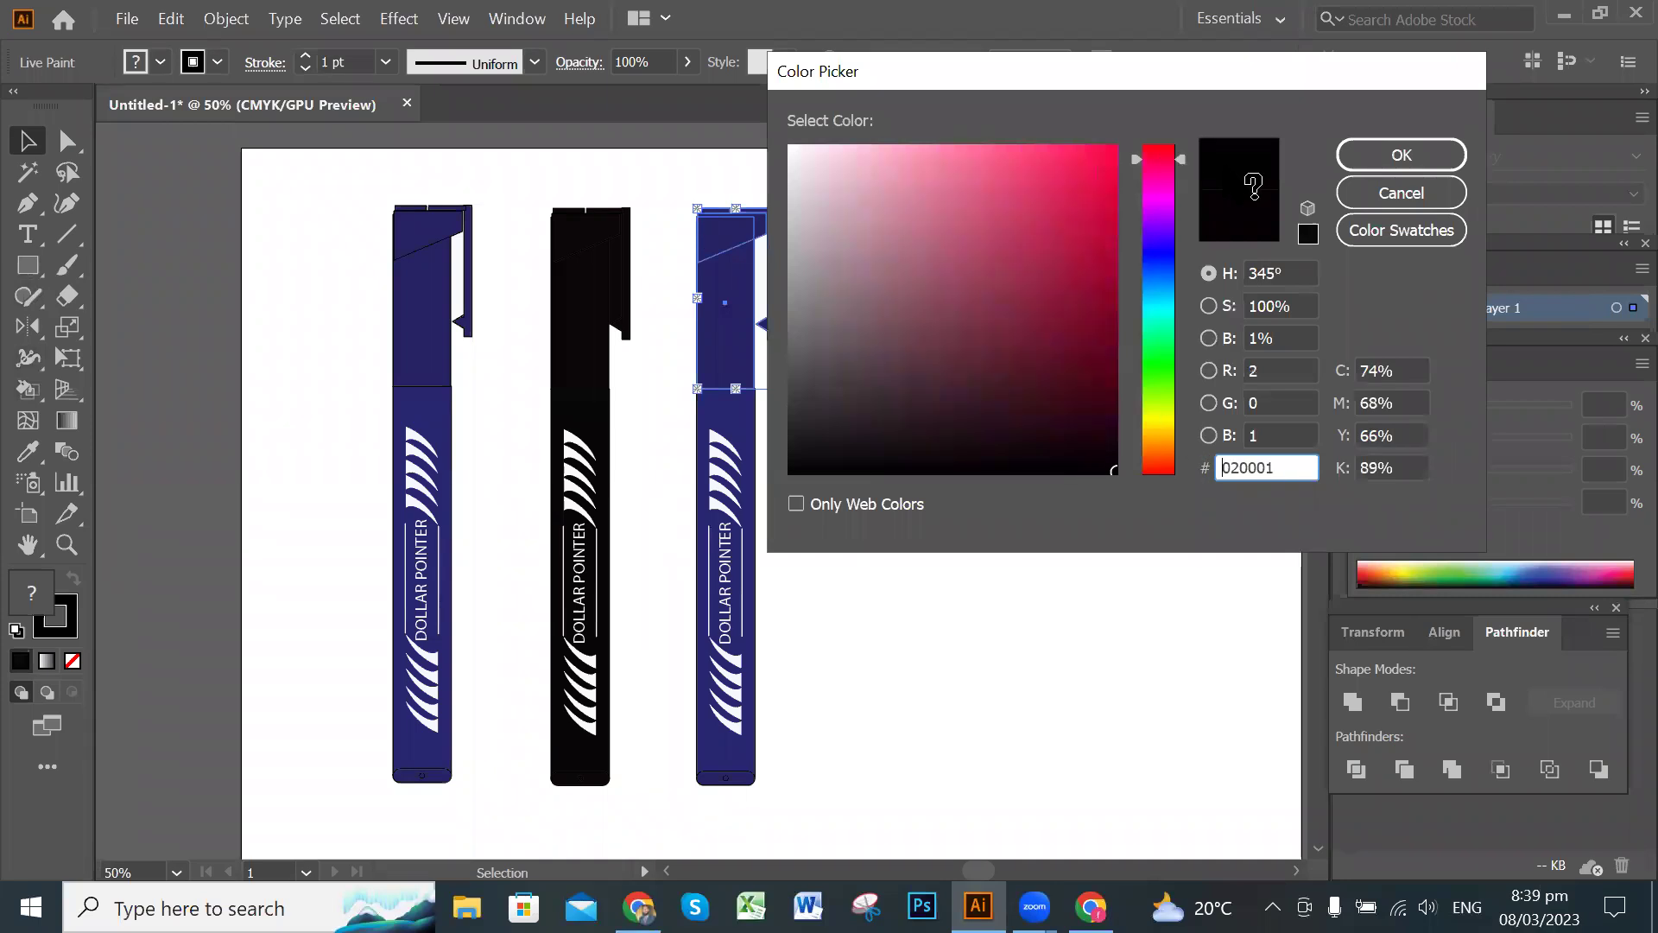
click(1375, 158)
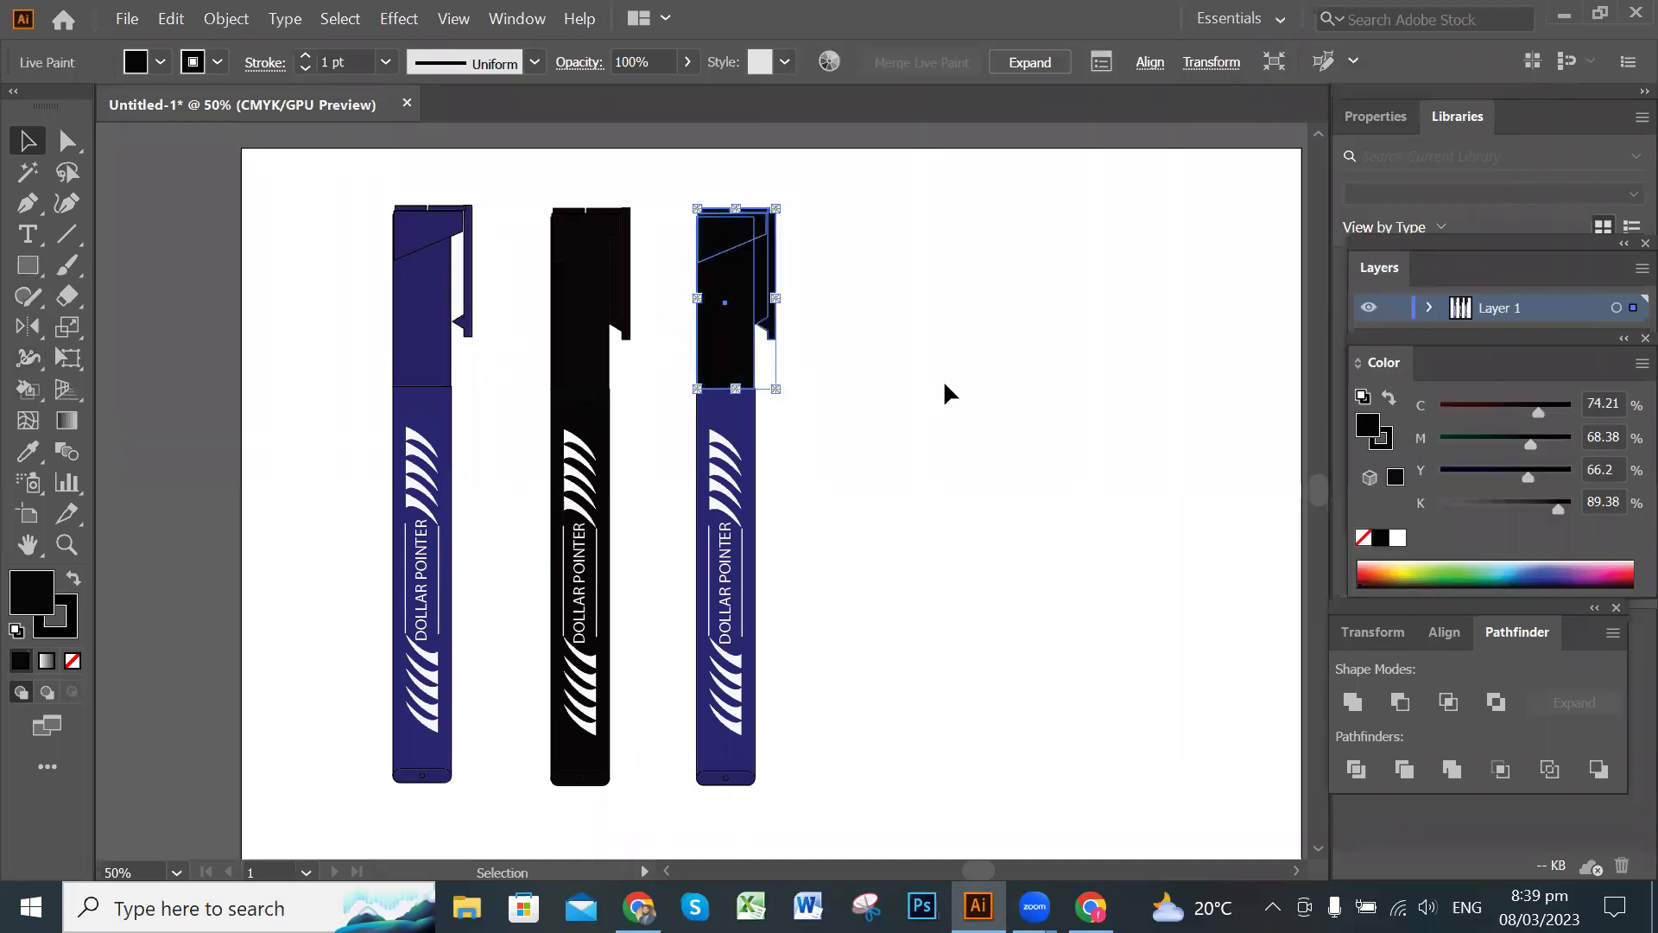
double_click(53, 604)
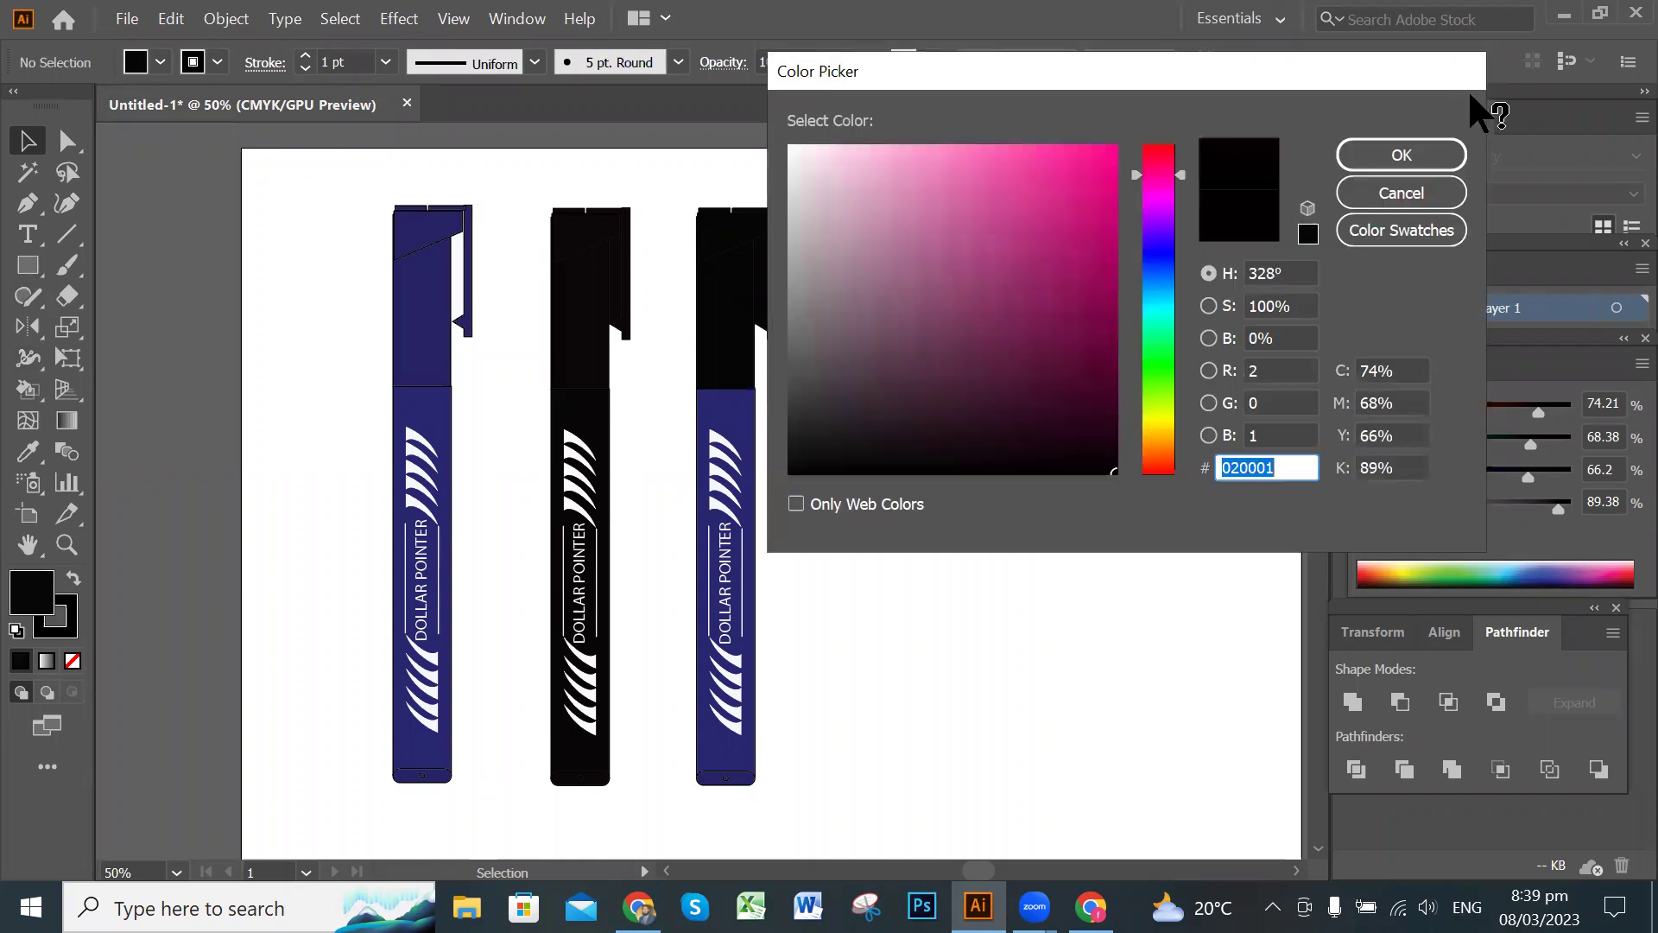
click(1408, 187)
click(942, 388)
key(ctrl)
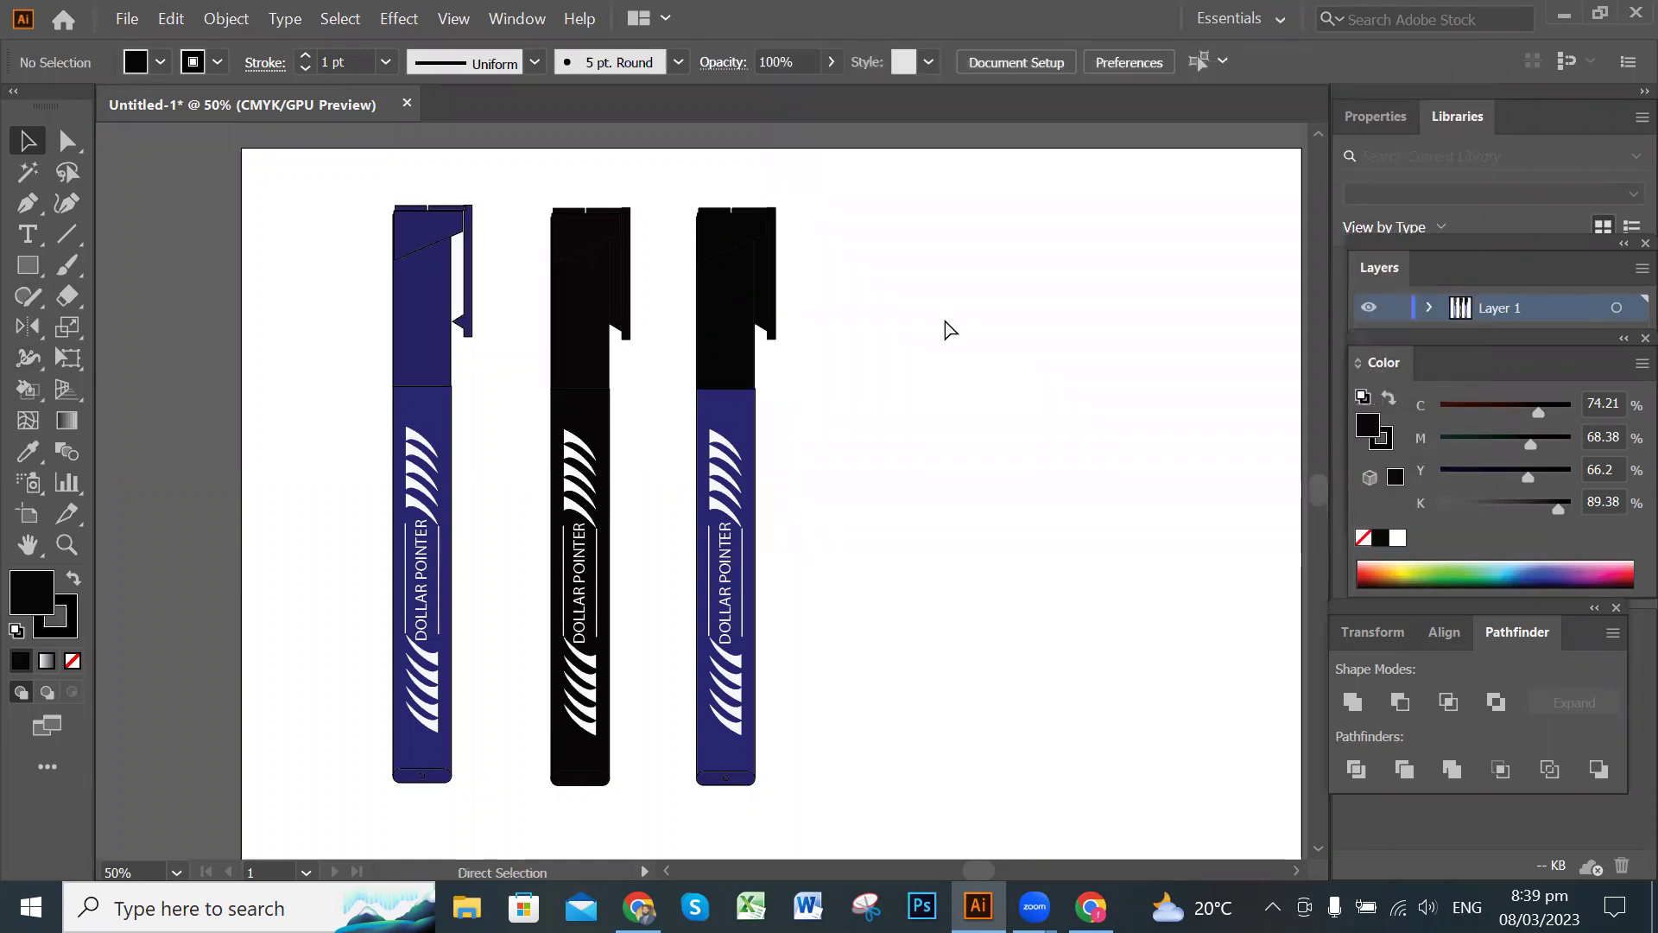
key(ctrl+z)
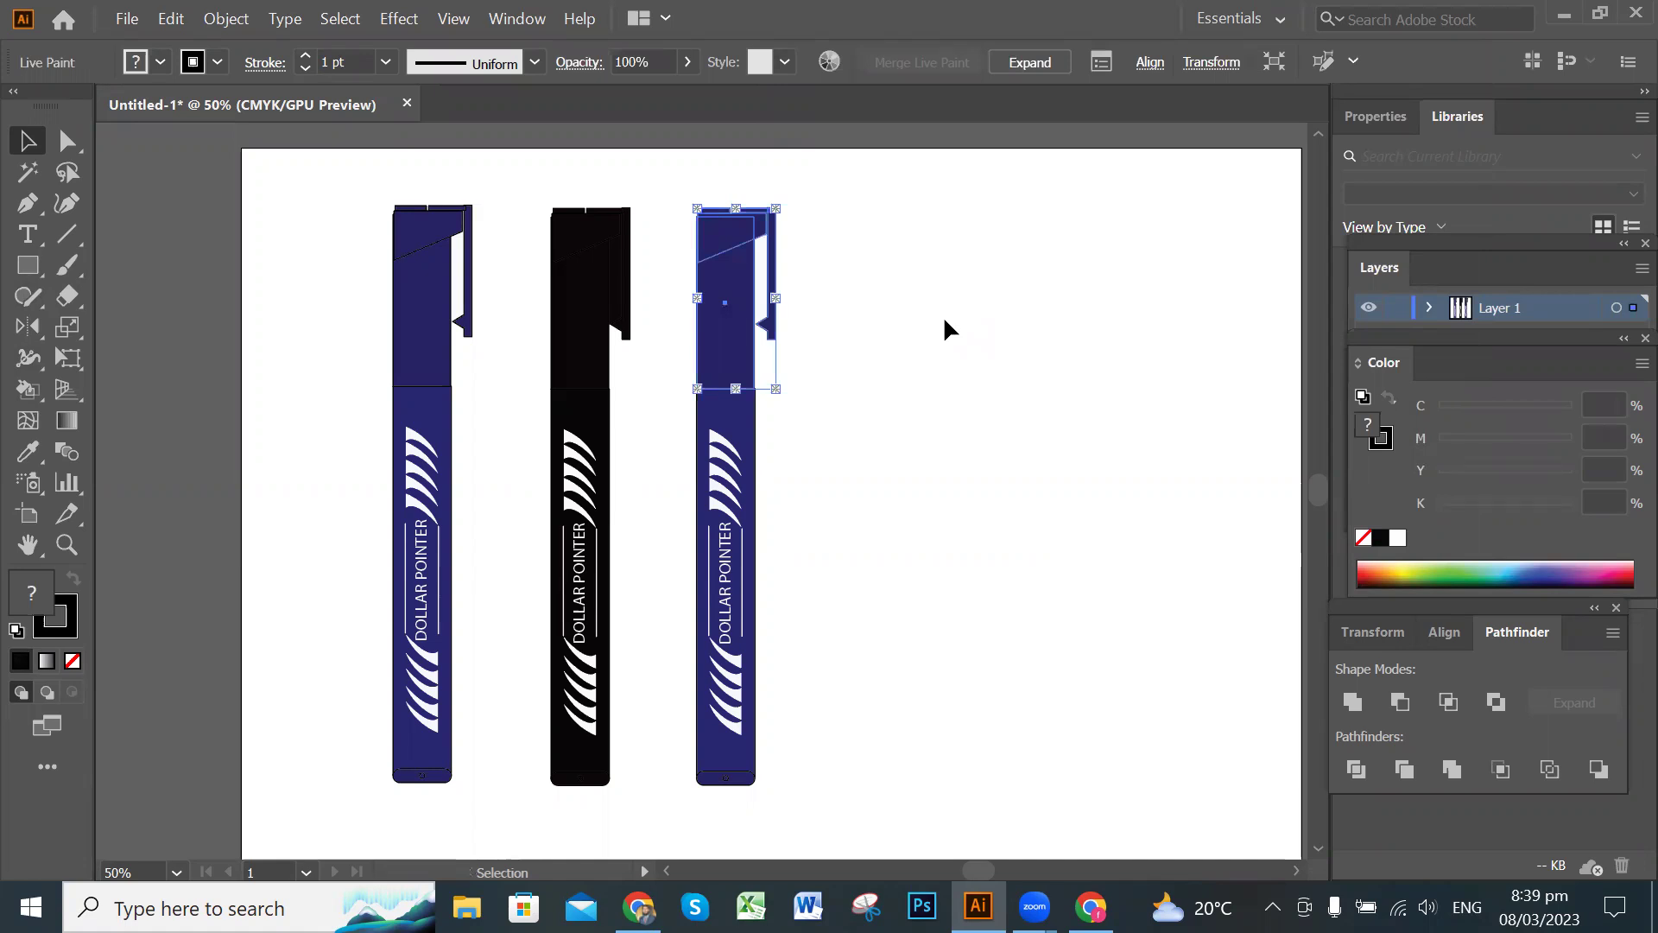
click(617, 302)
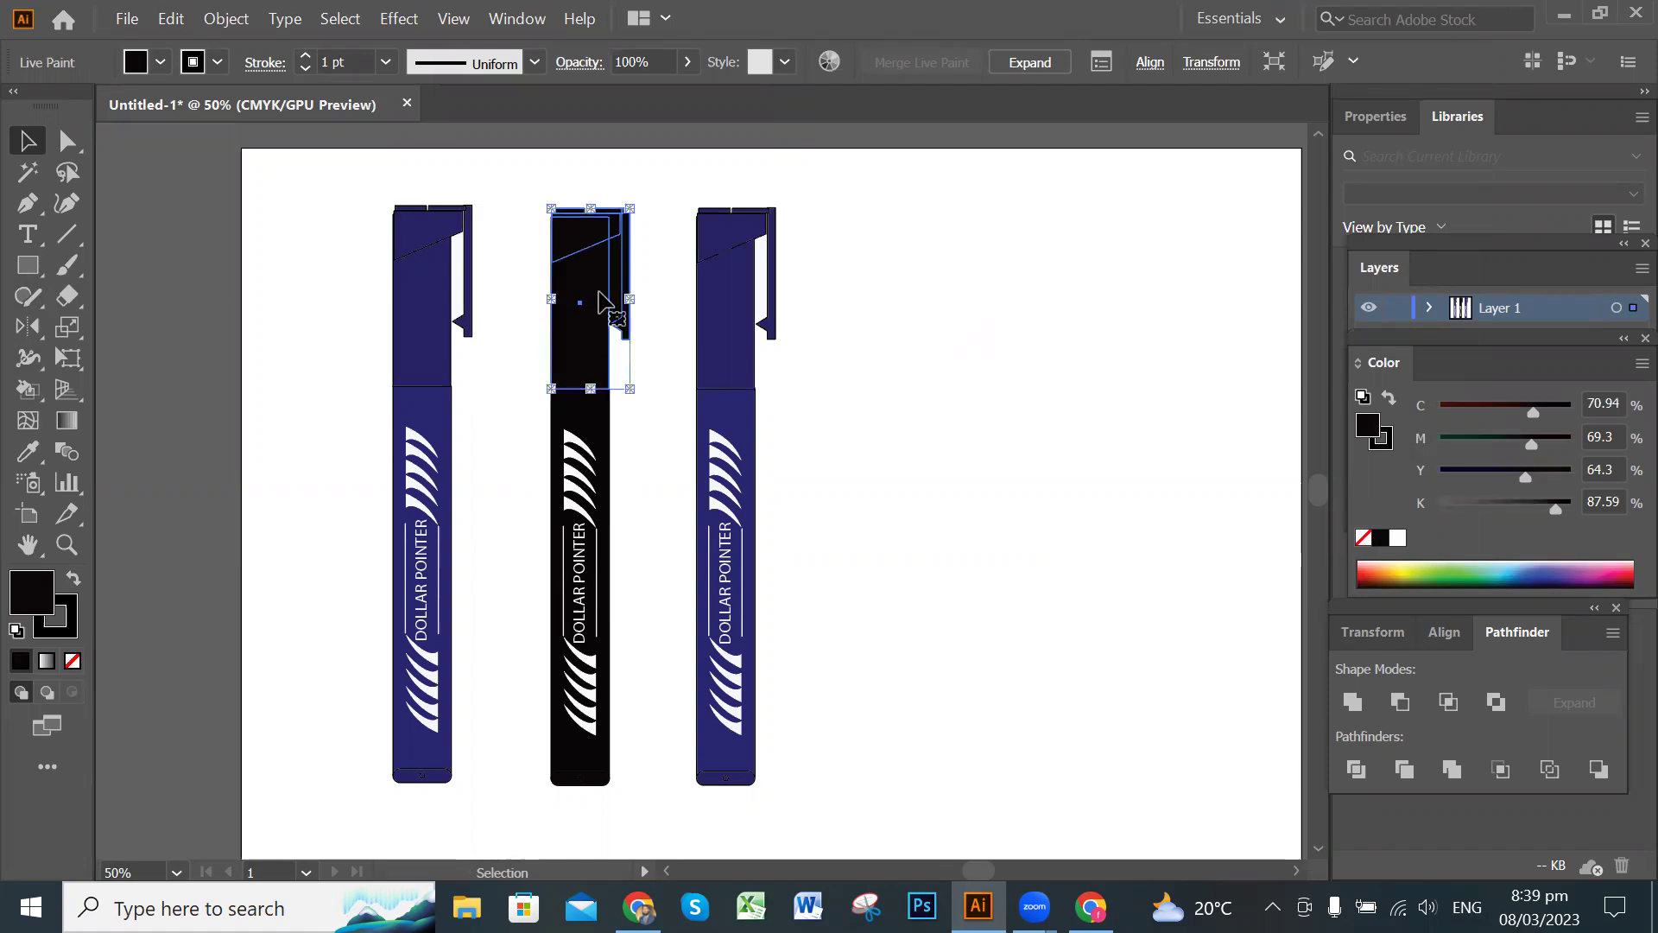
click(1013, 327)
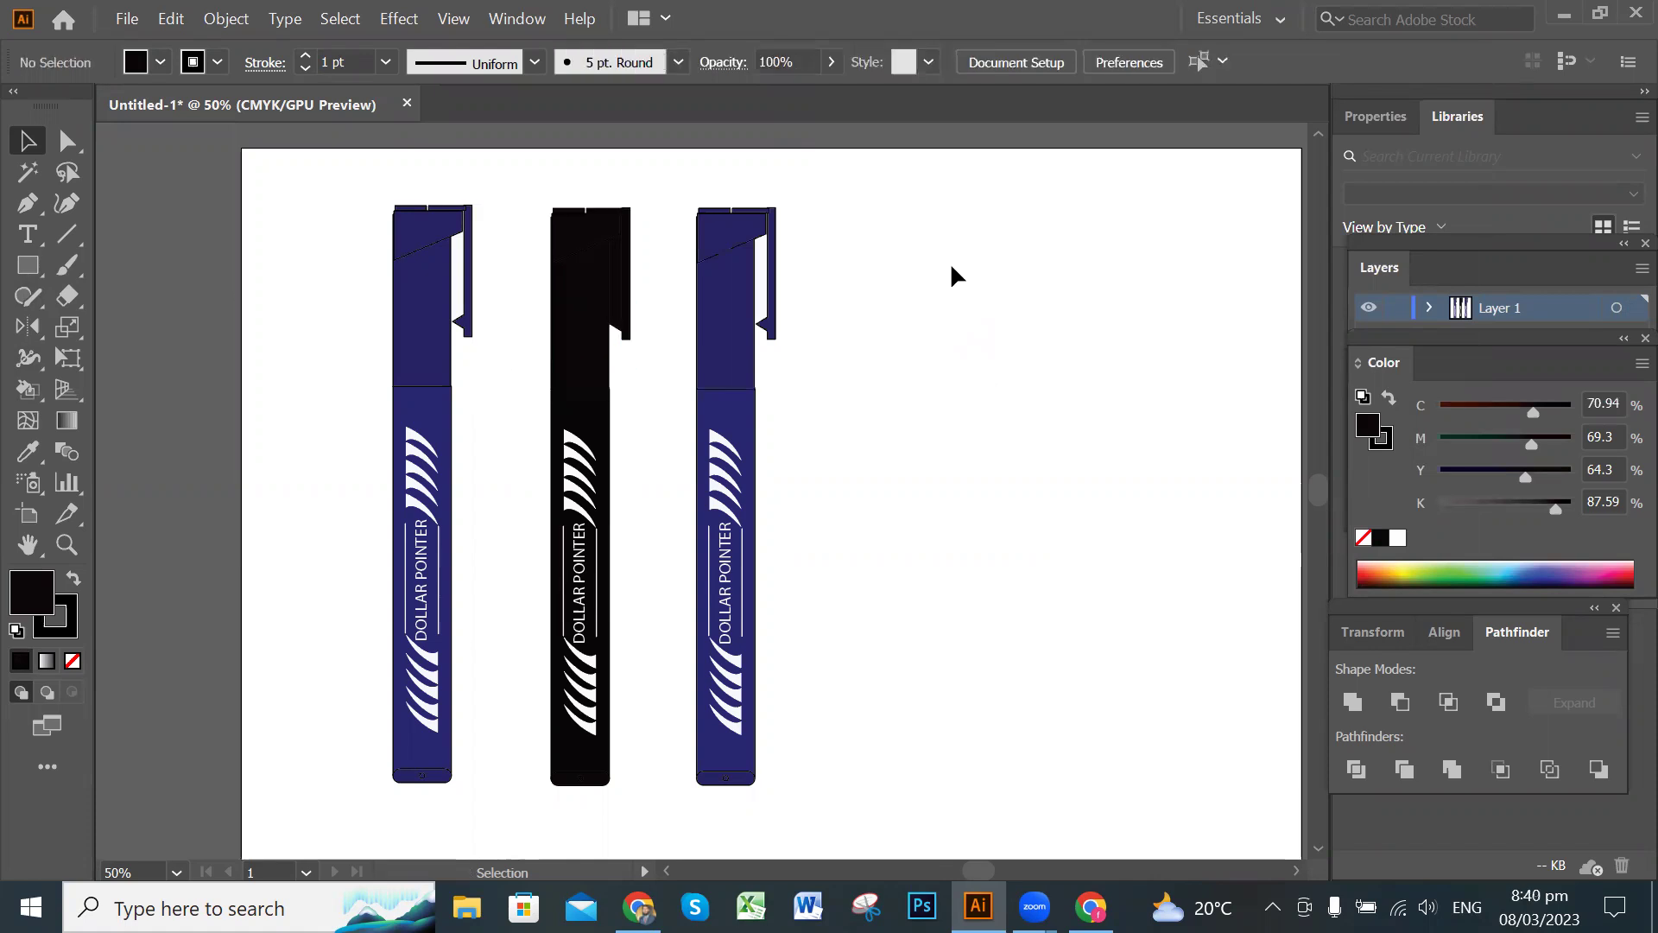
Fill the third pen's cap and clip with bright red F90808.
mouse_move(659, 177)
mouse_down()
mouse_move(714, 359)
mouse_move(740, 384)
mouse_up()
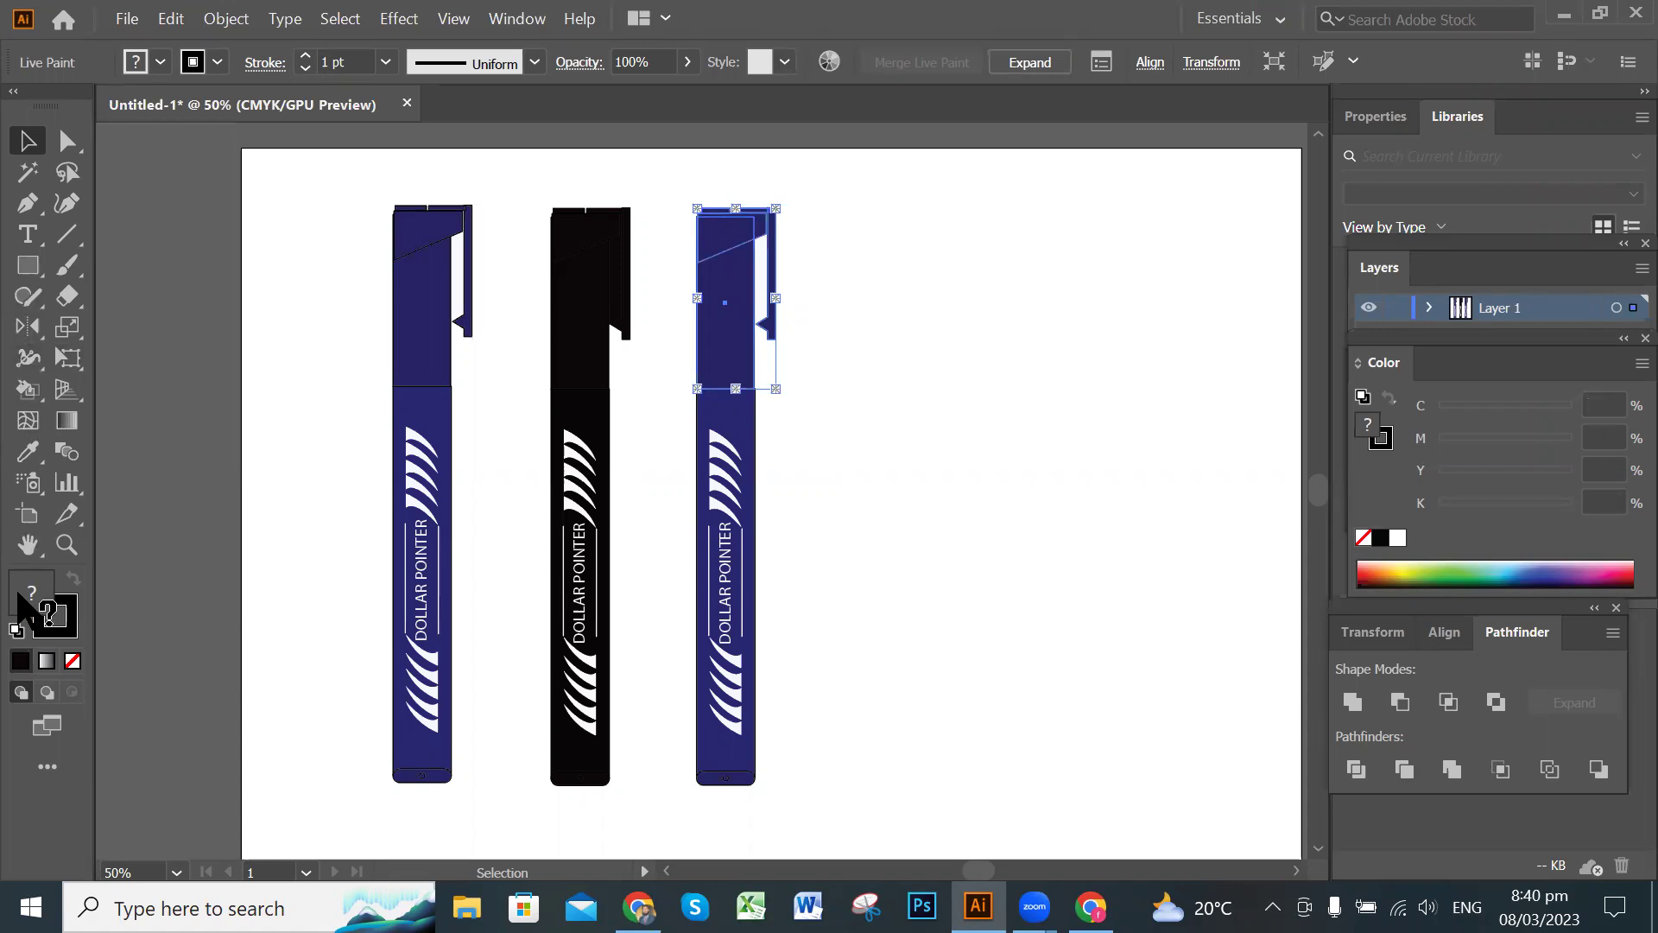
double_click(20, 597)
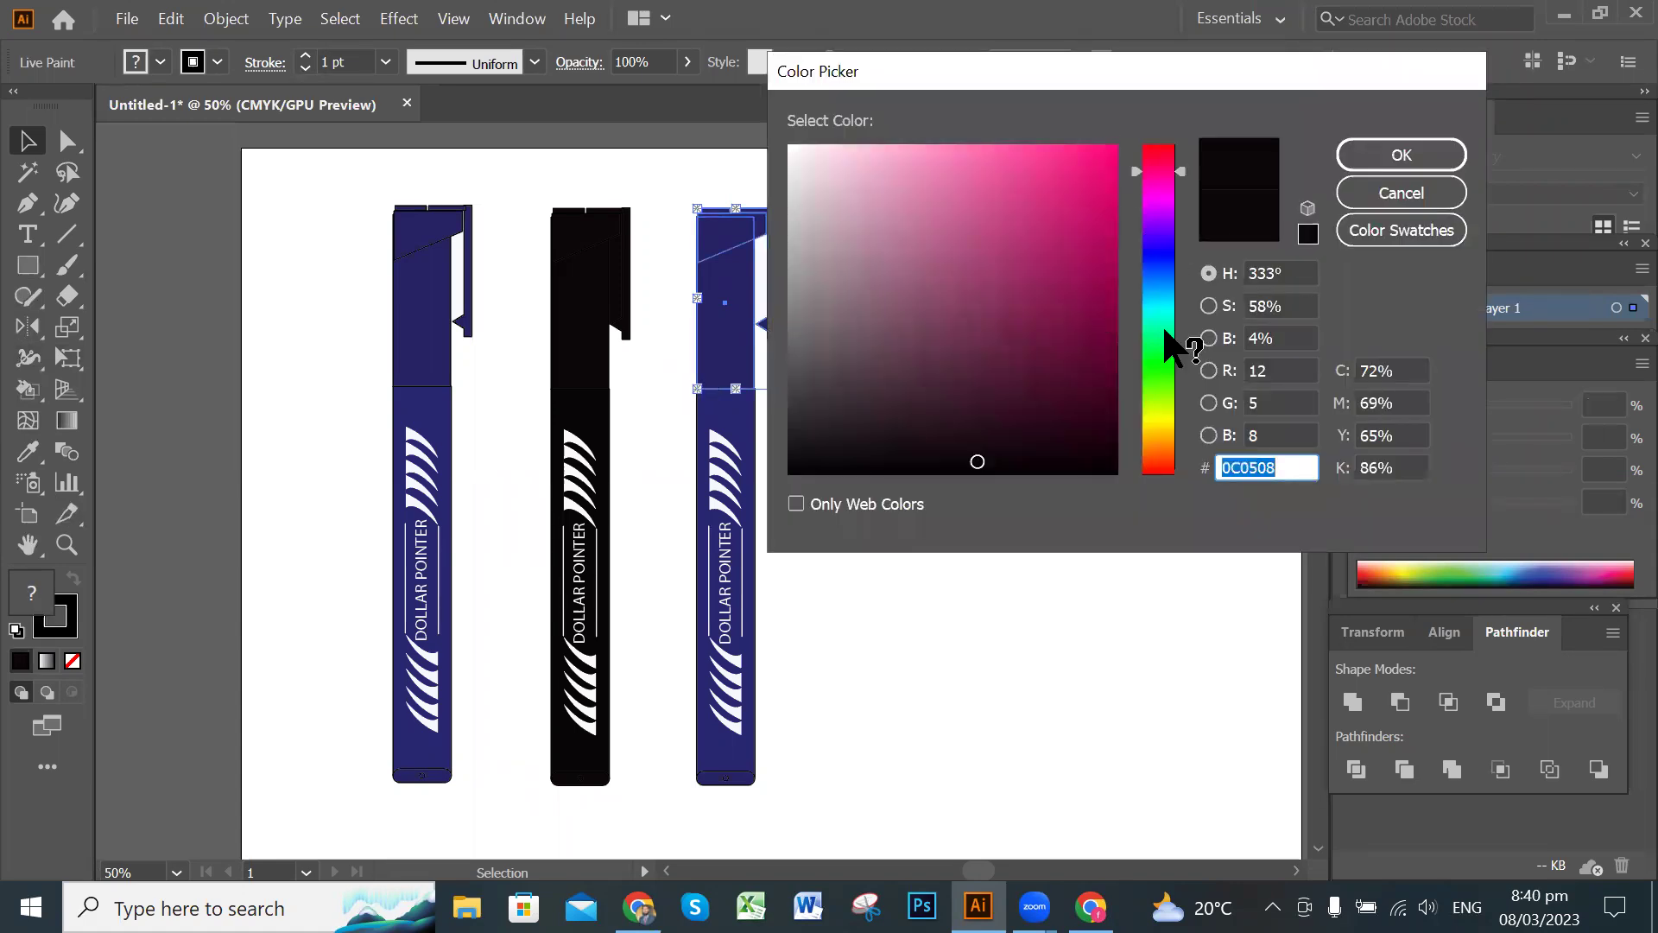
drag(1166, 166, 1163, 147)
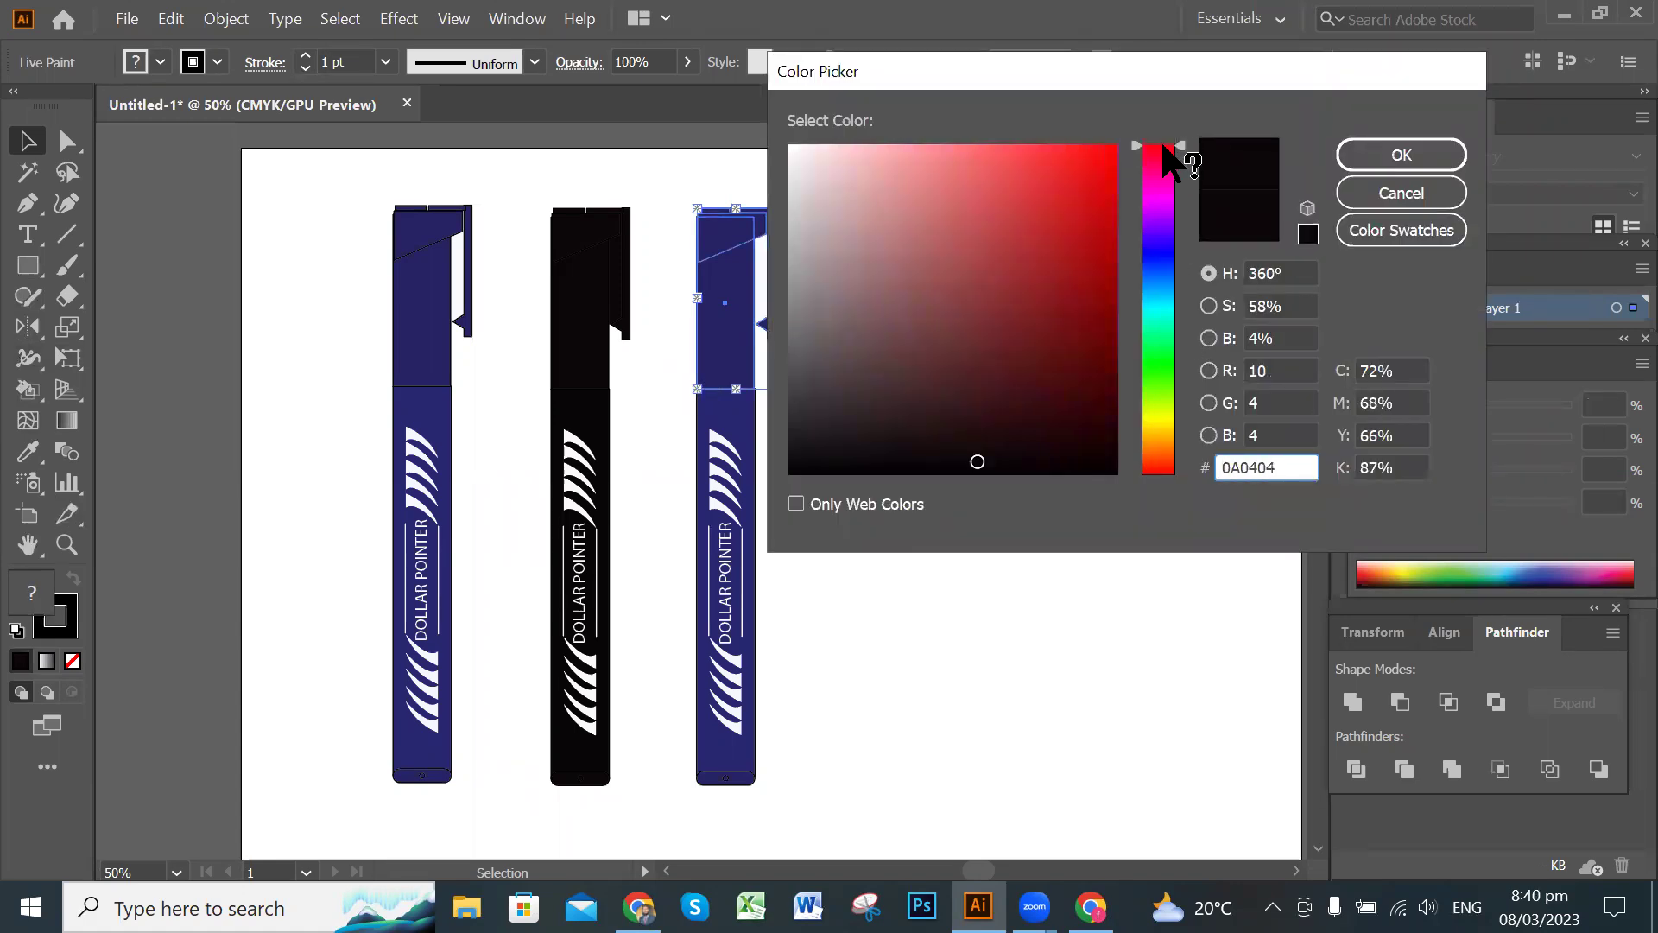
click(1106, 152)
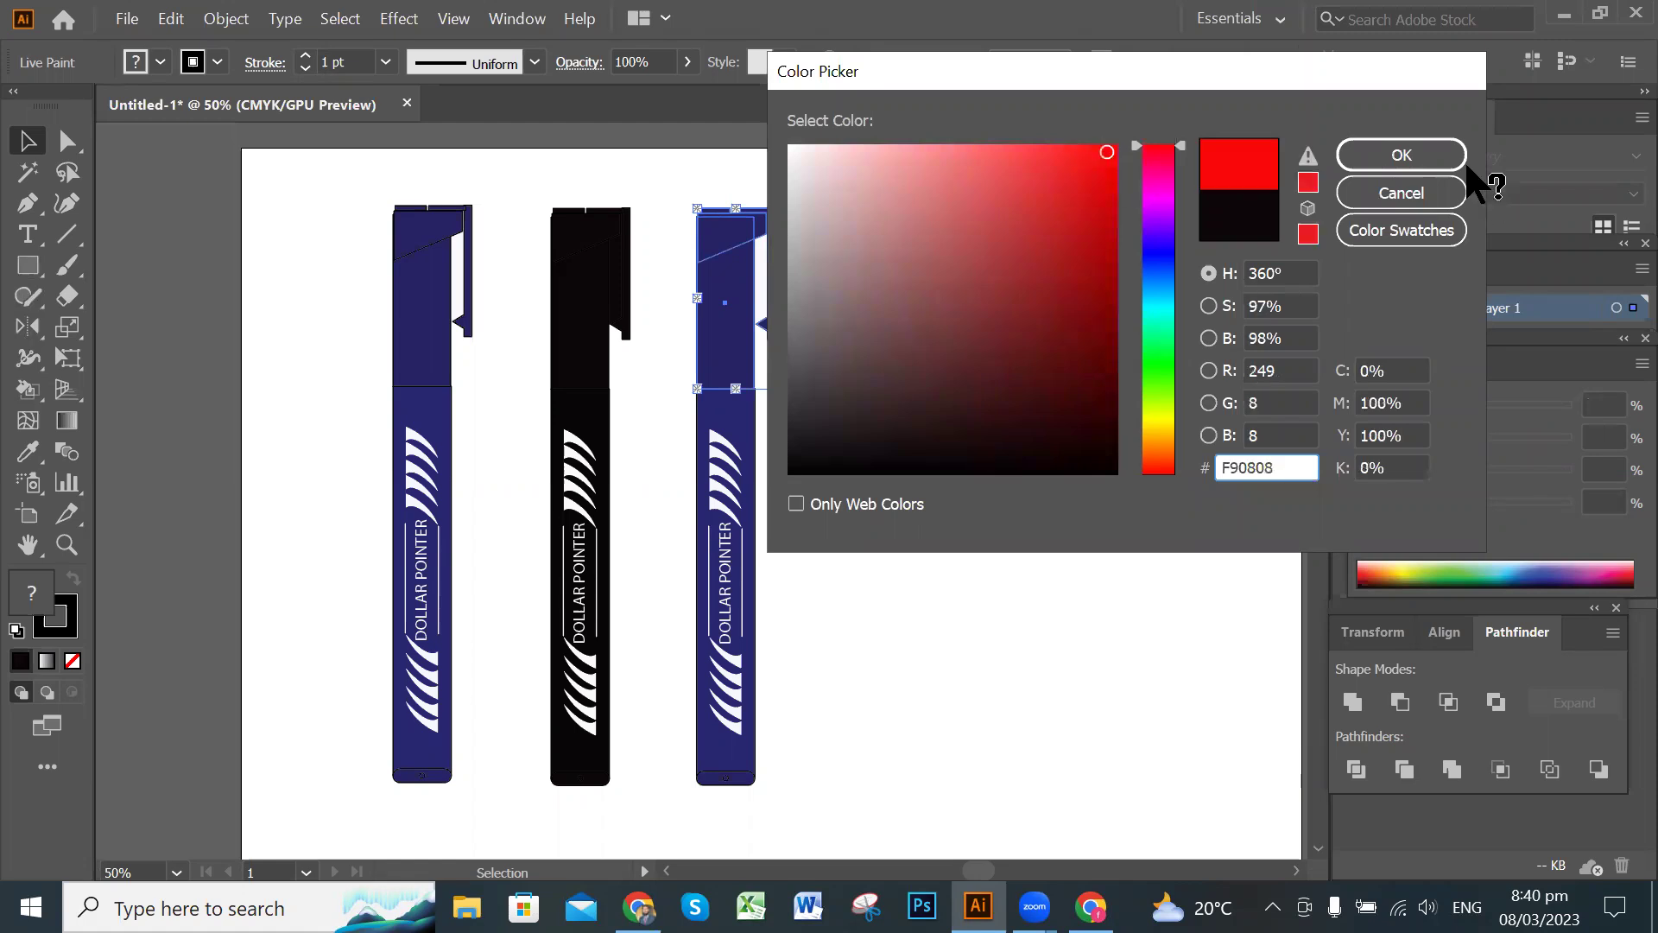
click(1401, 155)
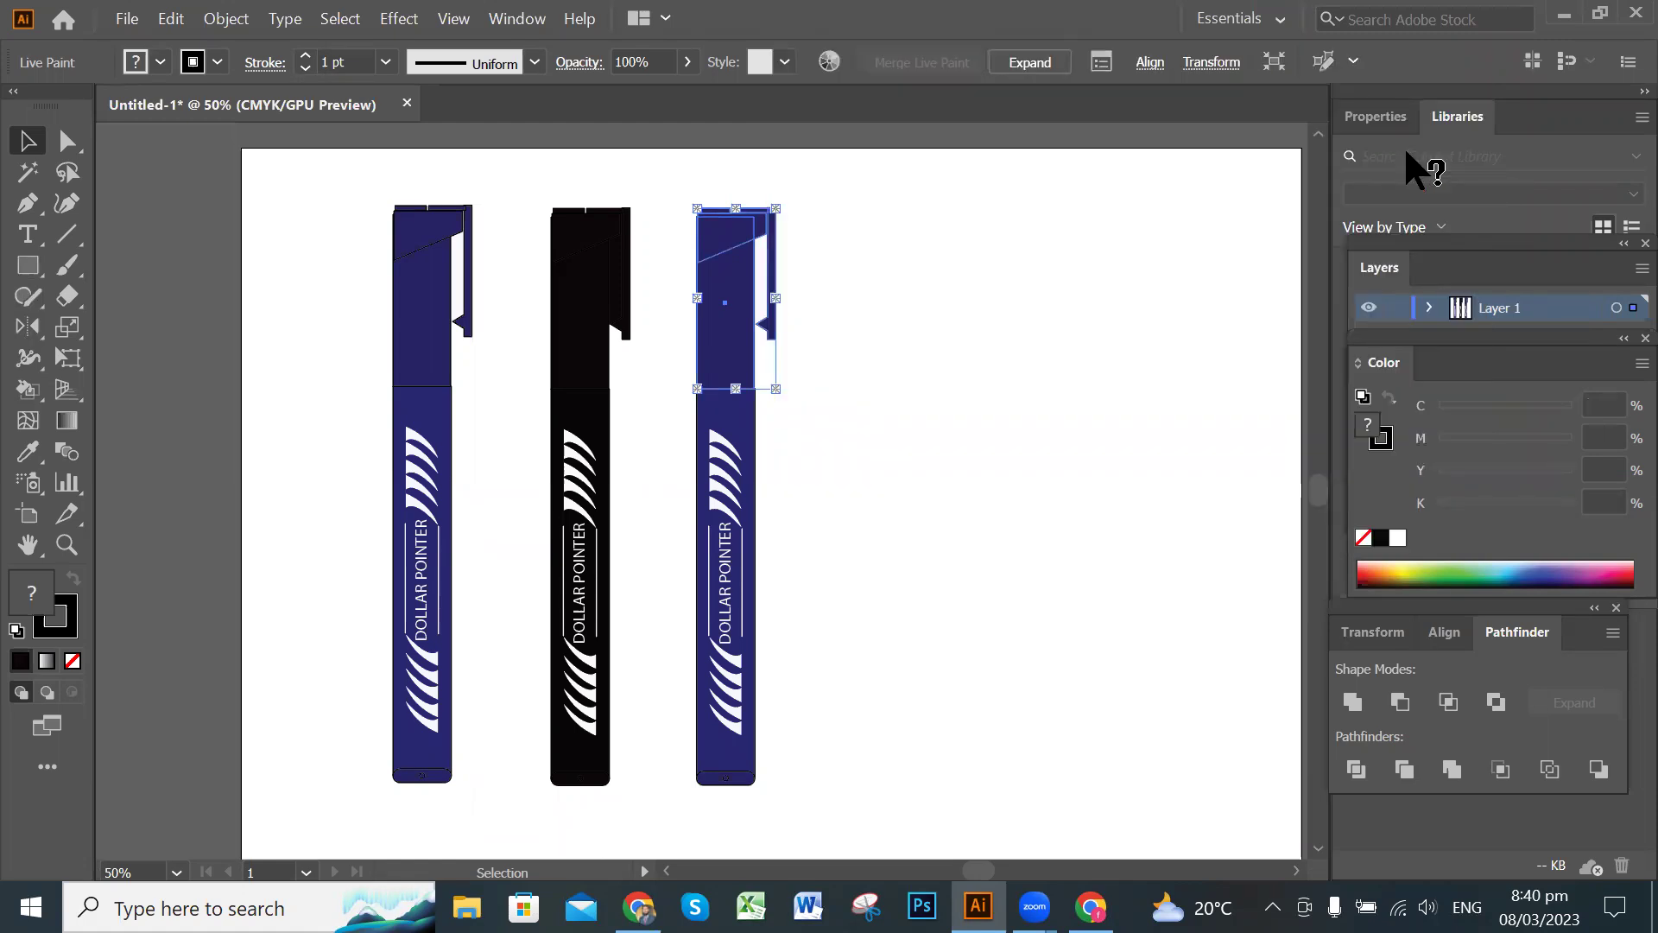
click(950, 483)
Fill the third pen's barrel with red F70B1C.
click(737, 418)
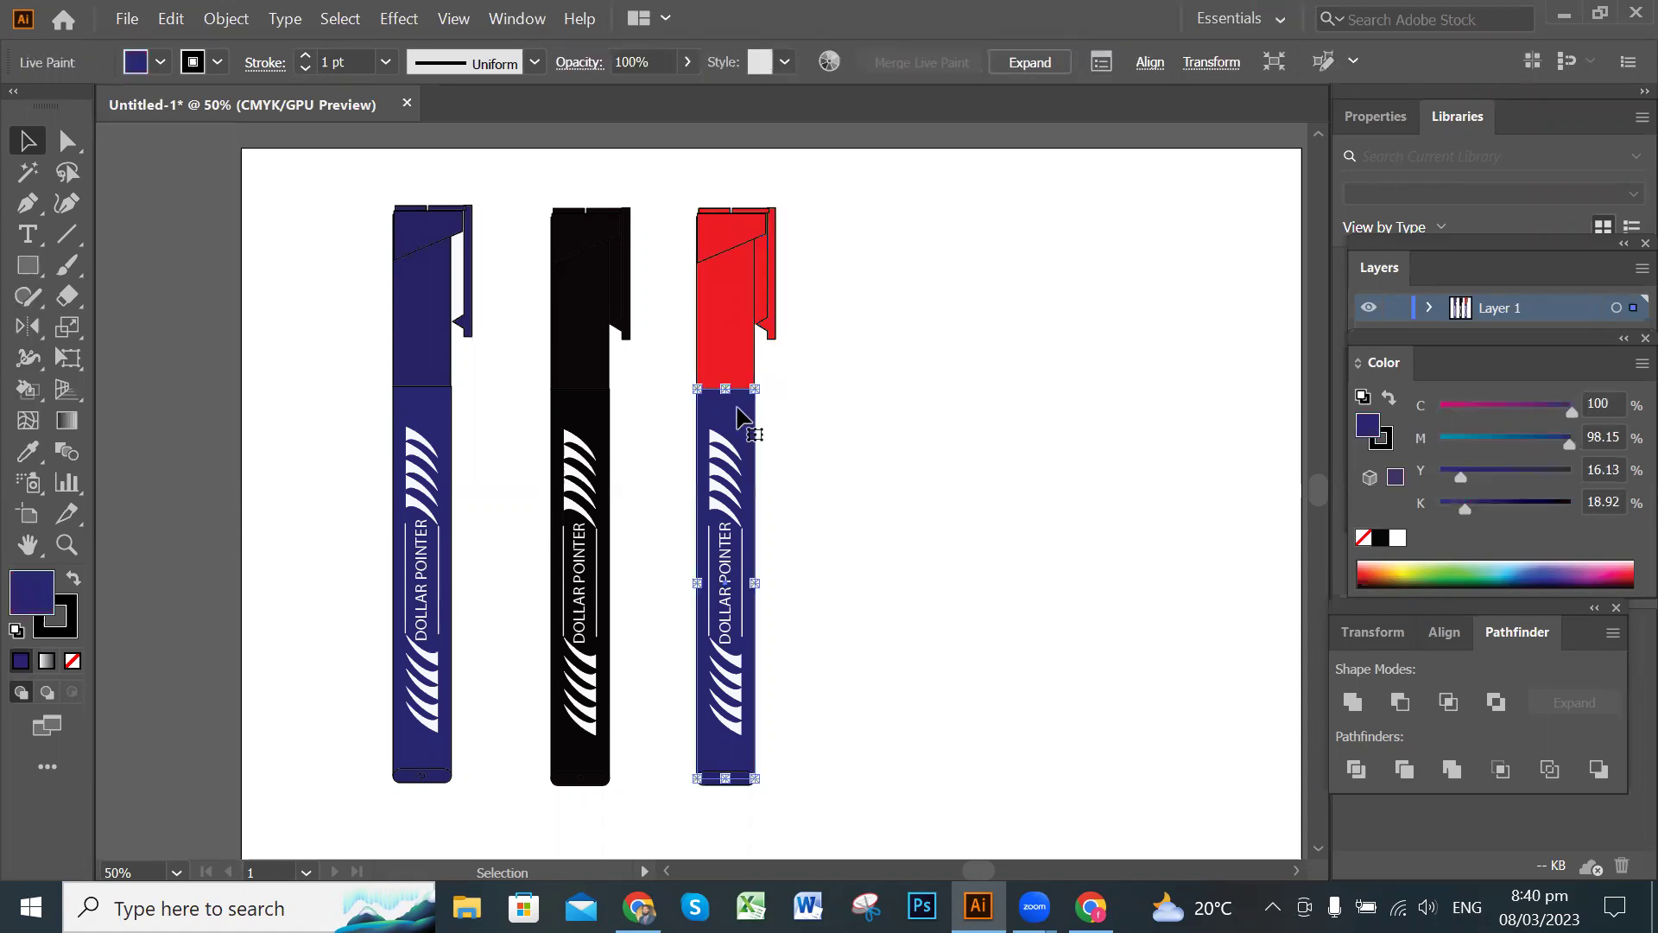
double_click(31, 592)
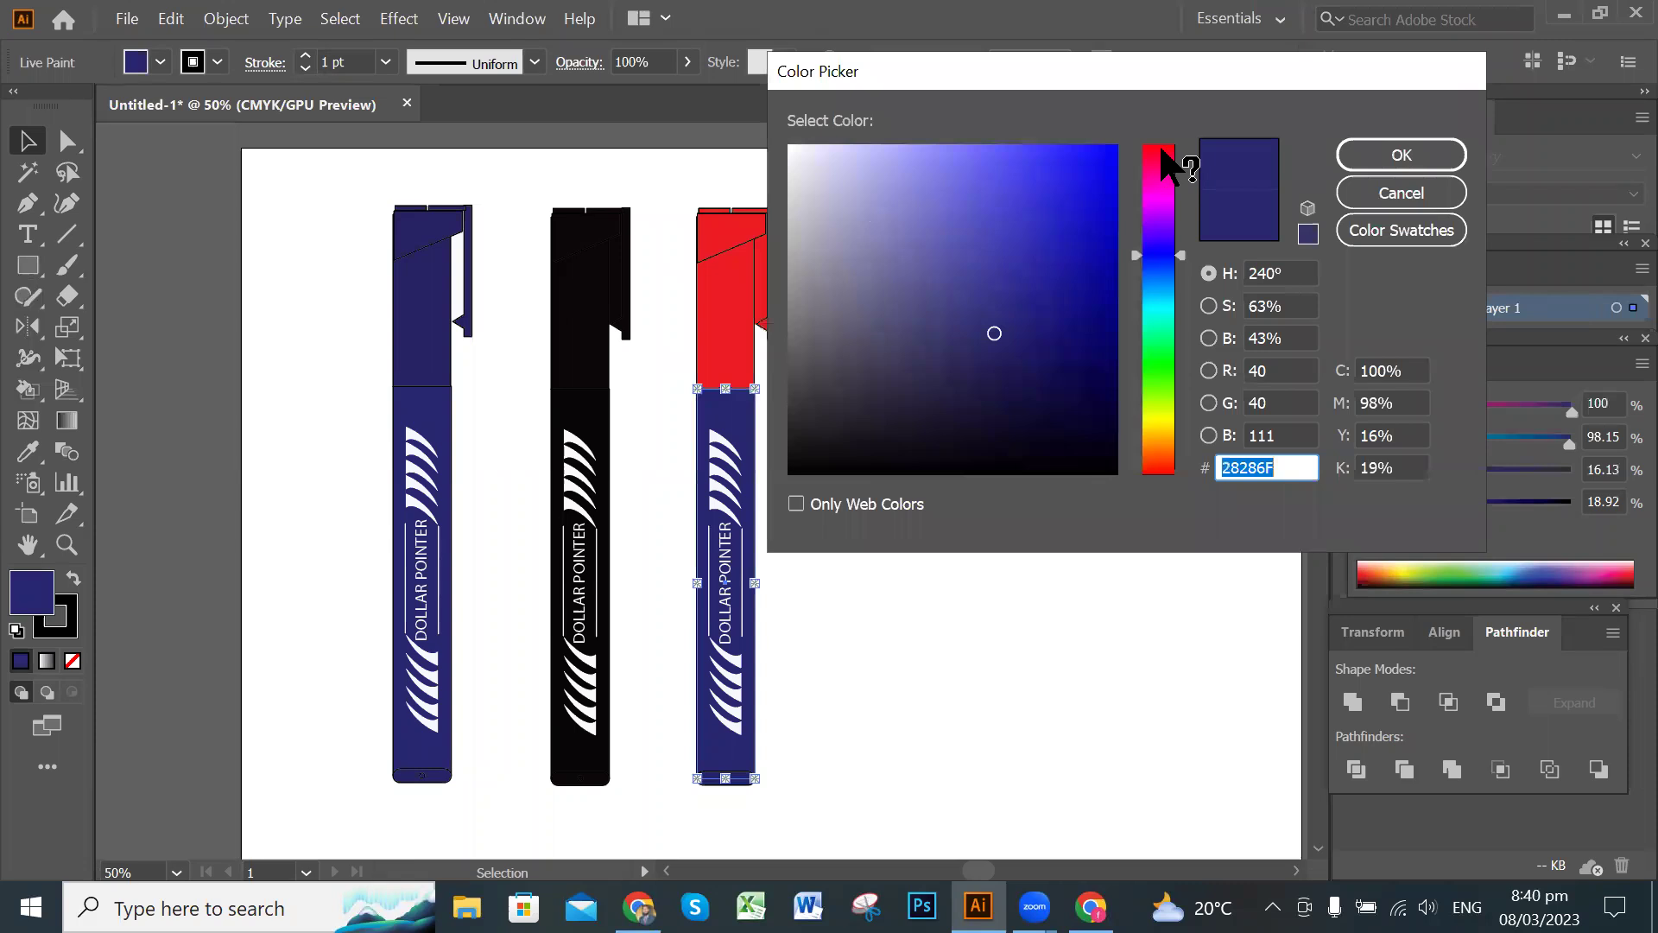
click(1158, 152)
click(1106, 150)
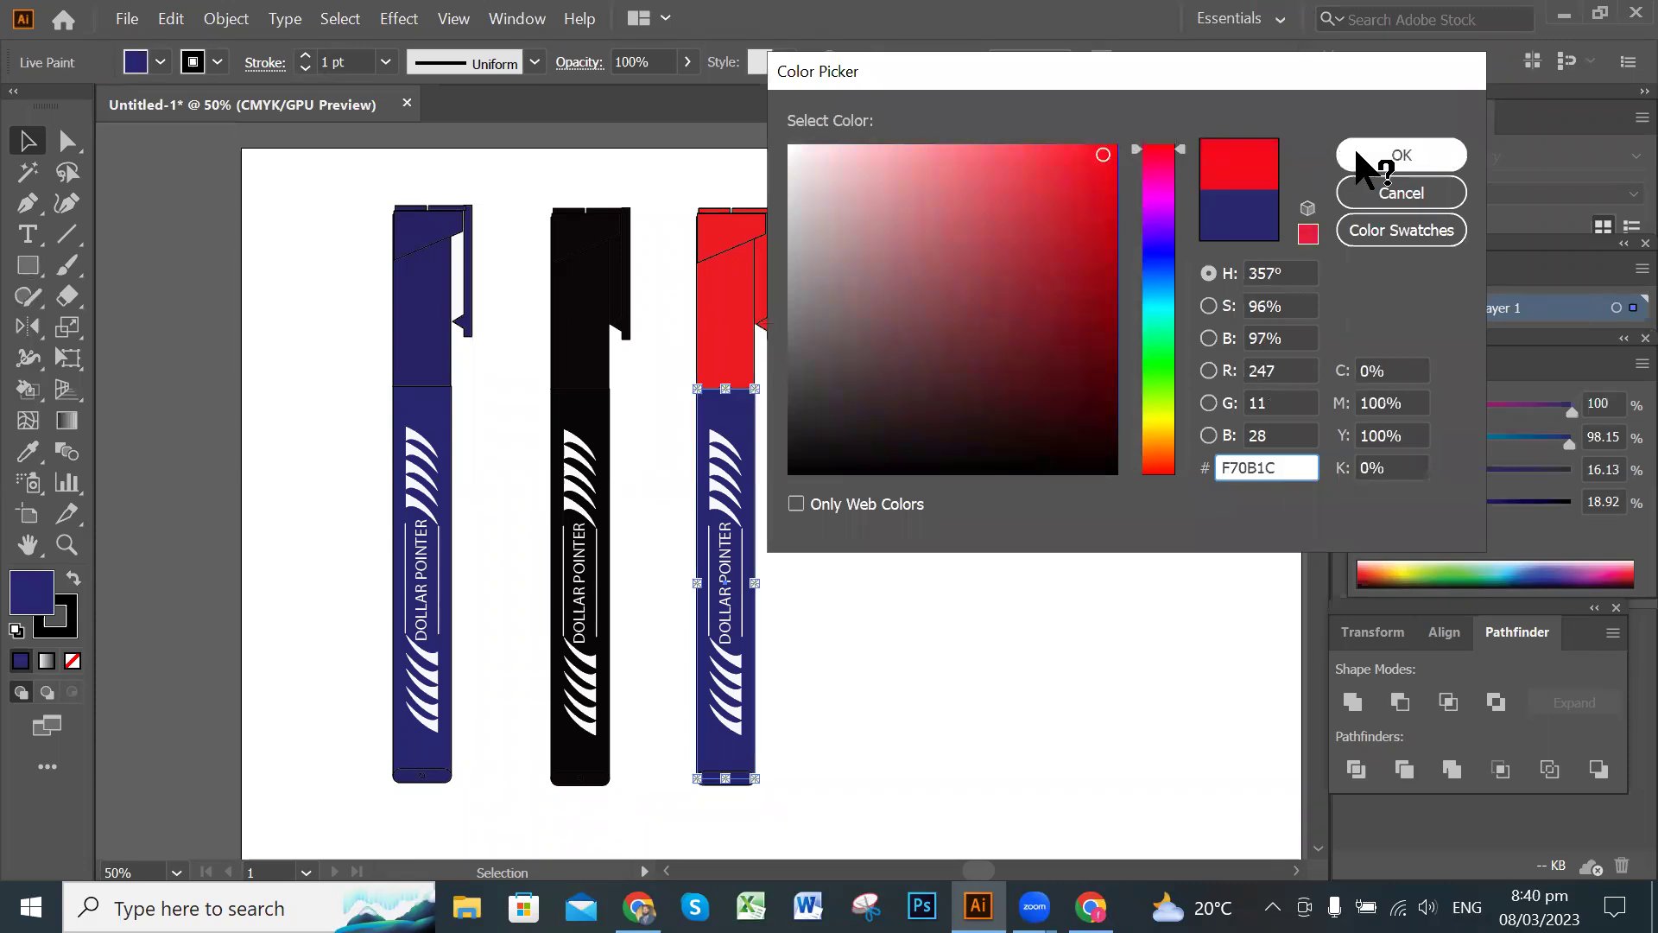
click(1382, 155)
click(894, 392)
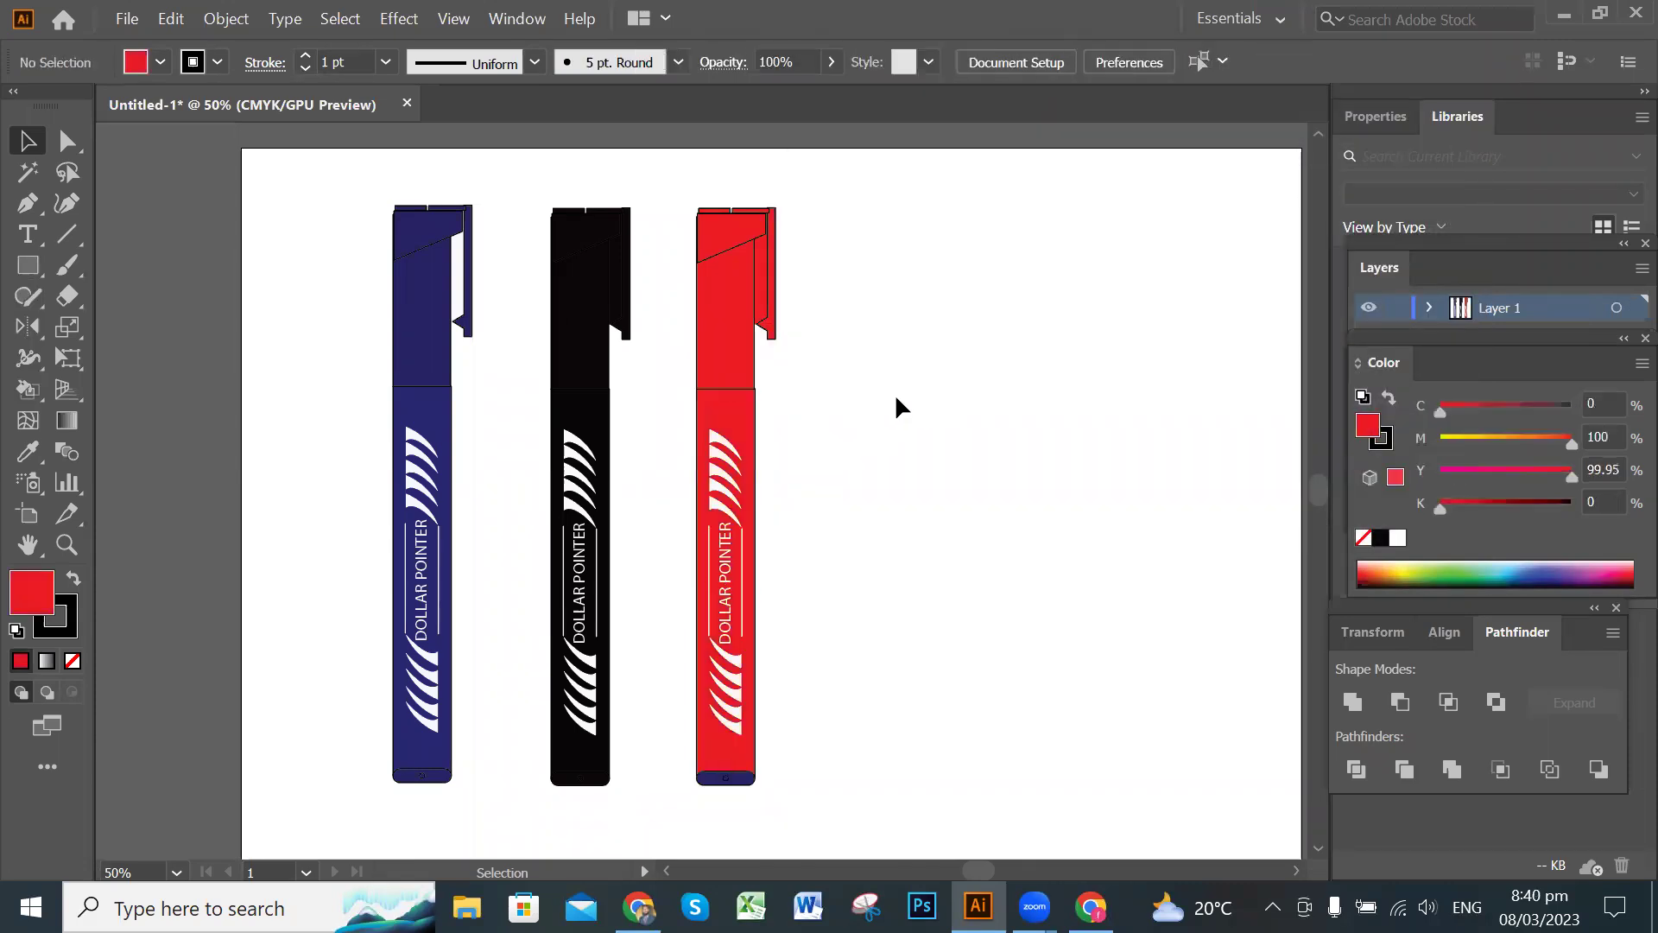
Fill the small end plug at the bottom of the third pen with bright red.
click(733, 780)
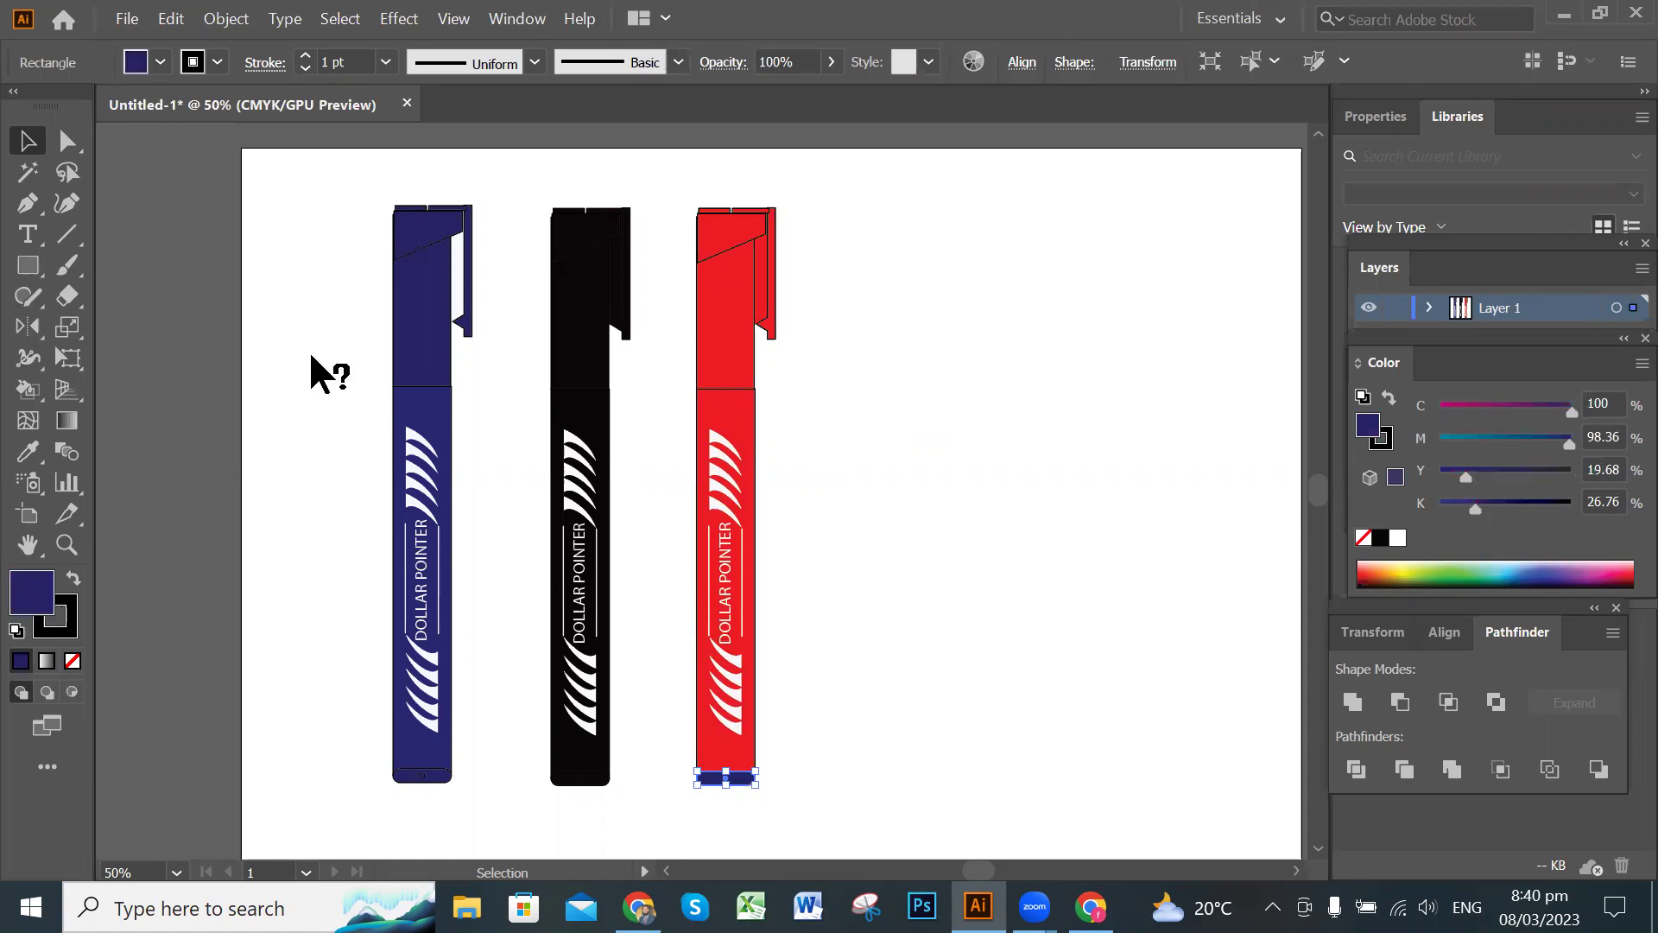
double_click(31, 592)
click(1155, 149)
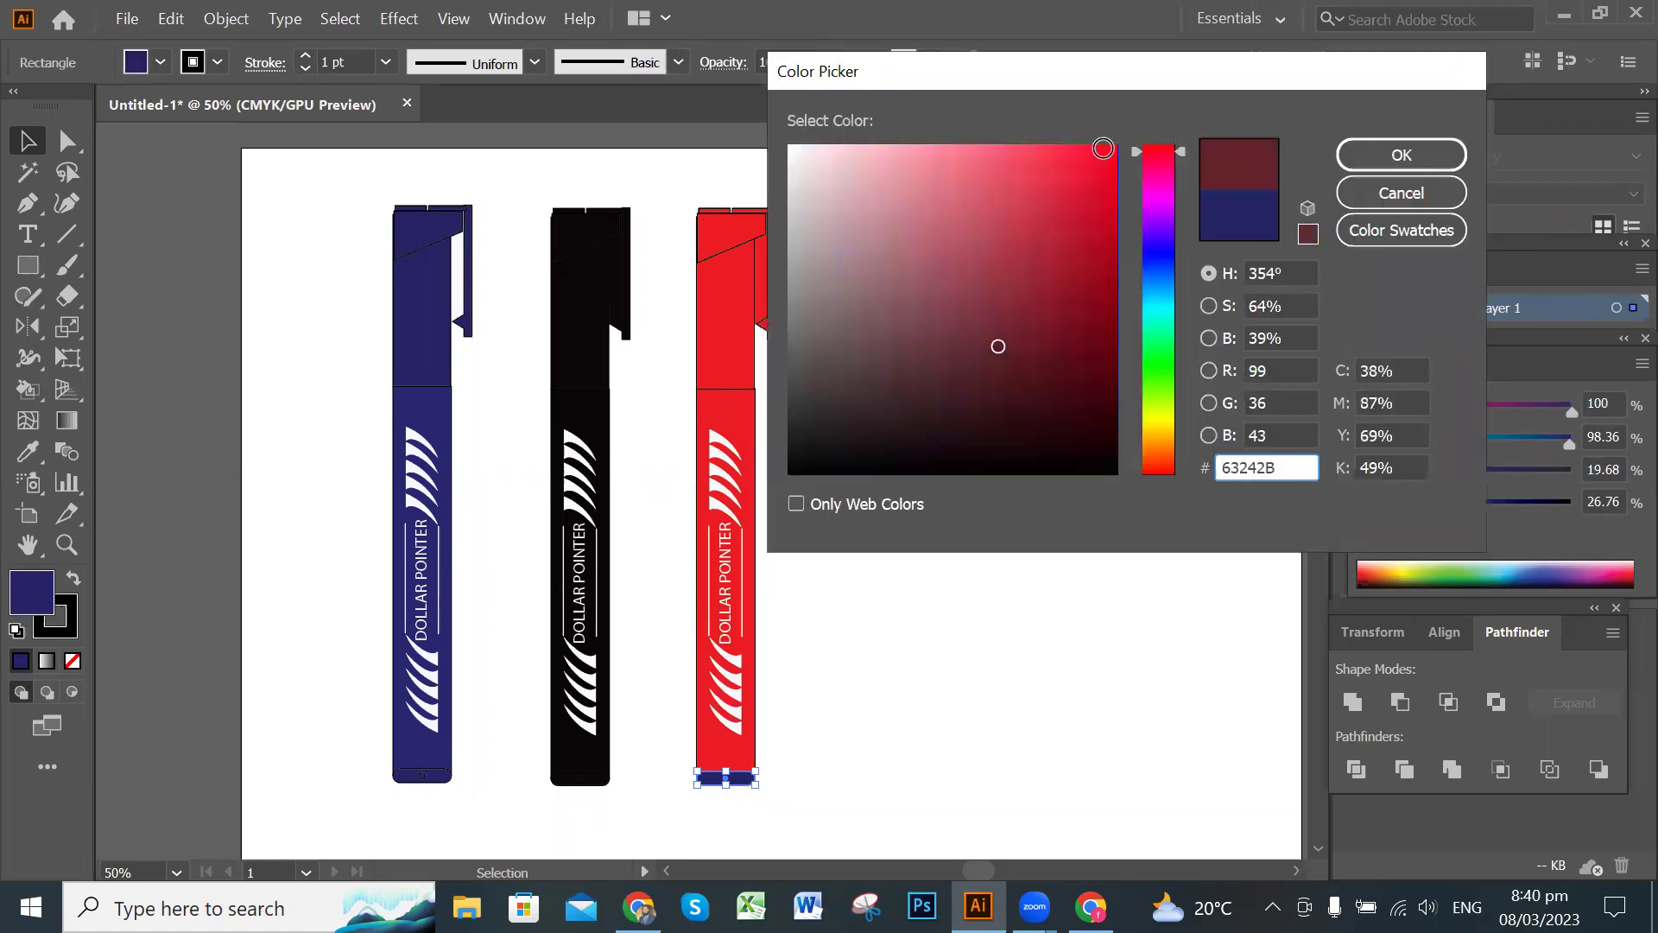
click(1103, 148)
click(1377, 155)
click(905, 593)
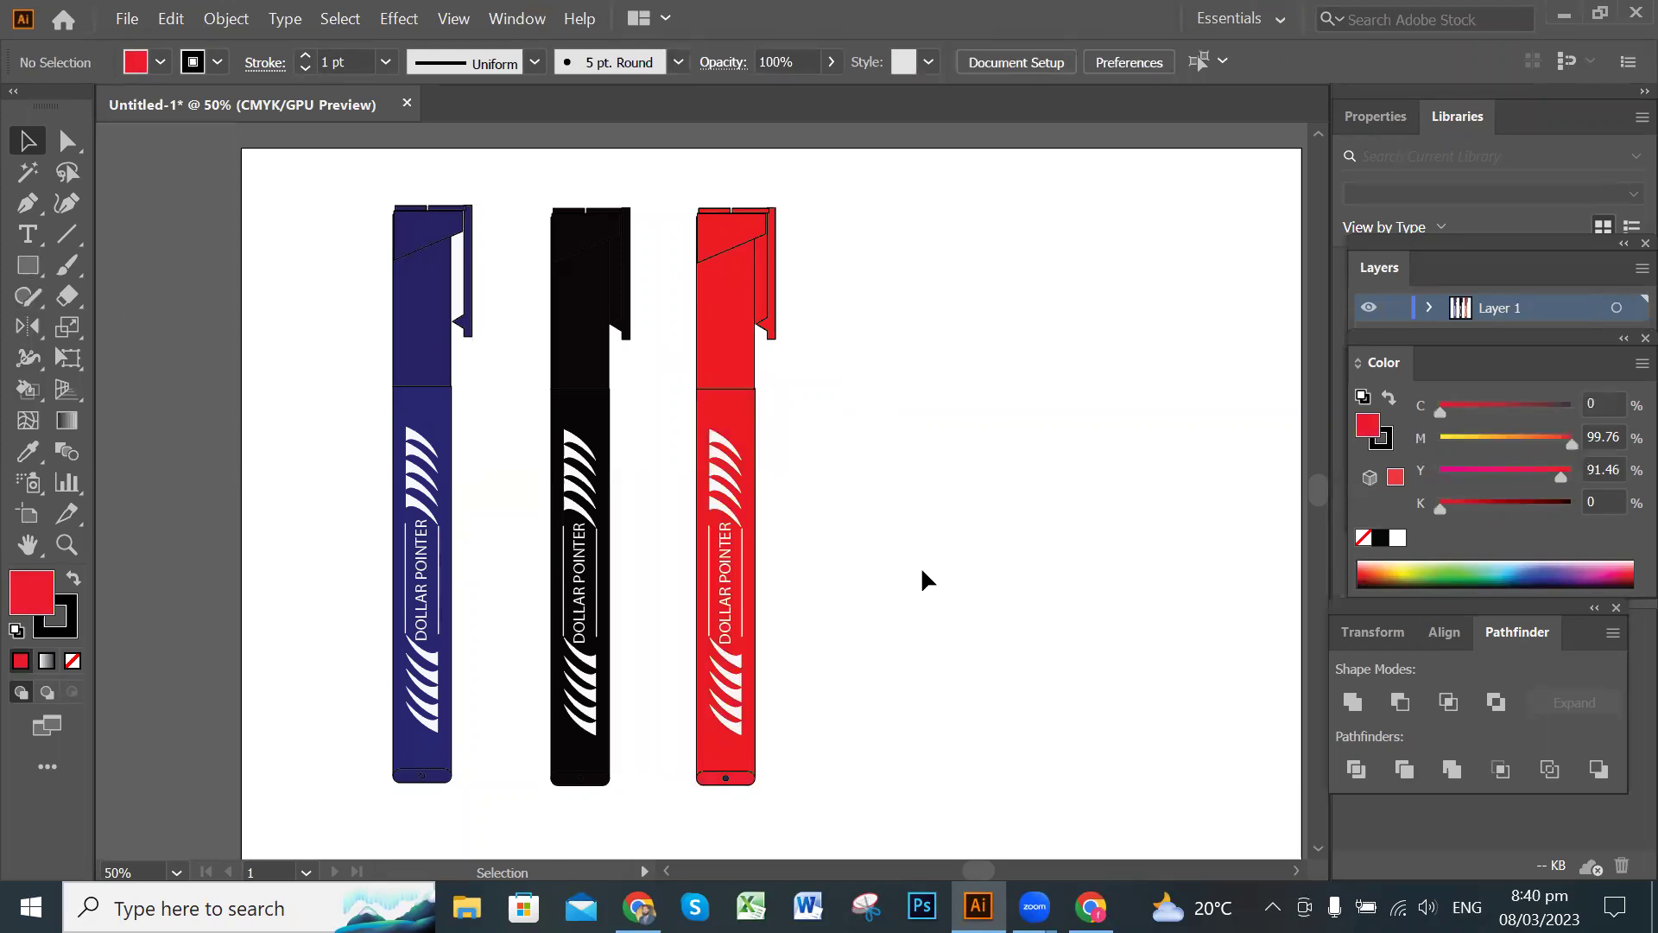
Try filling the black pen's whole cap group with off-white, and undo the fill.
click(67, 141)
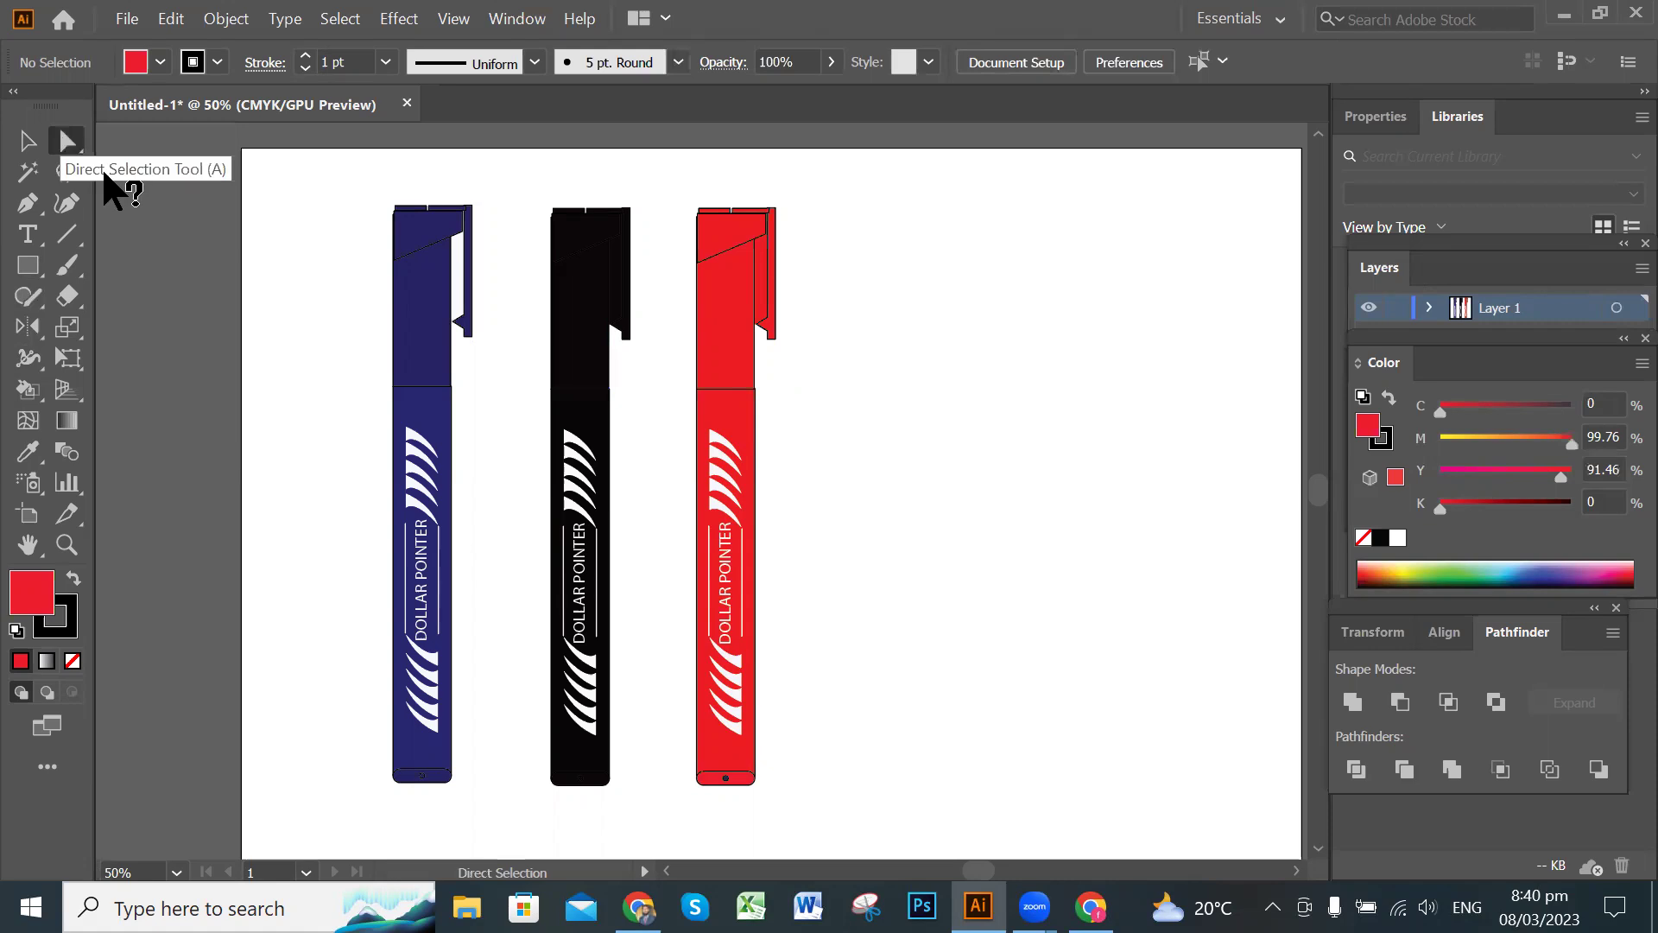
click(619, 296)
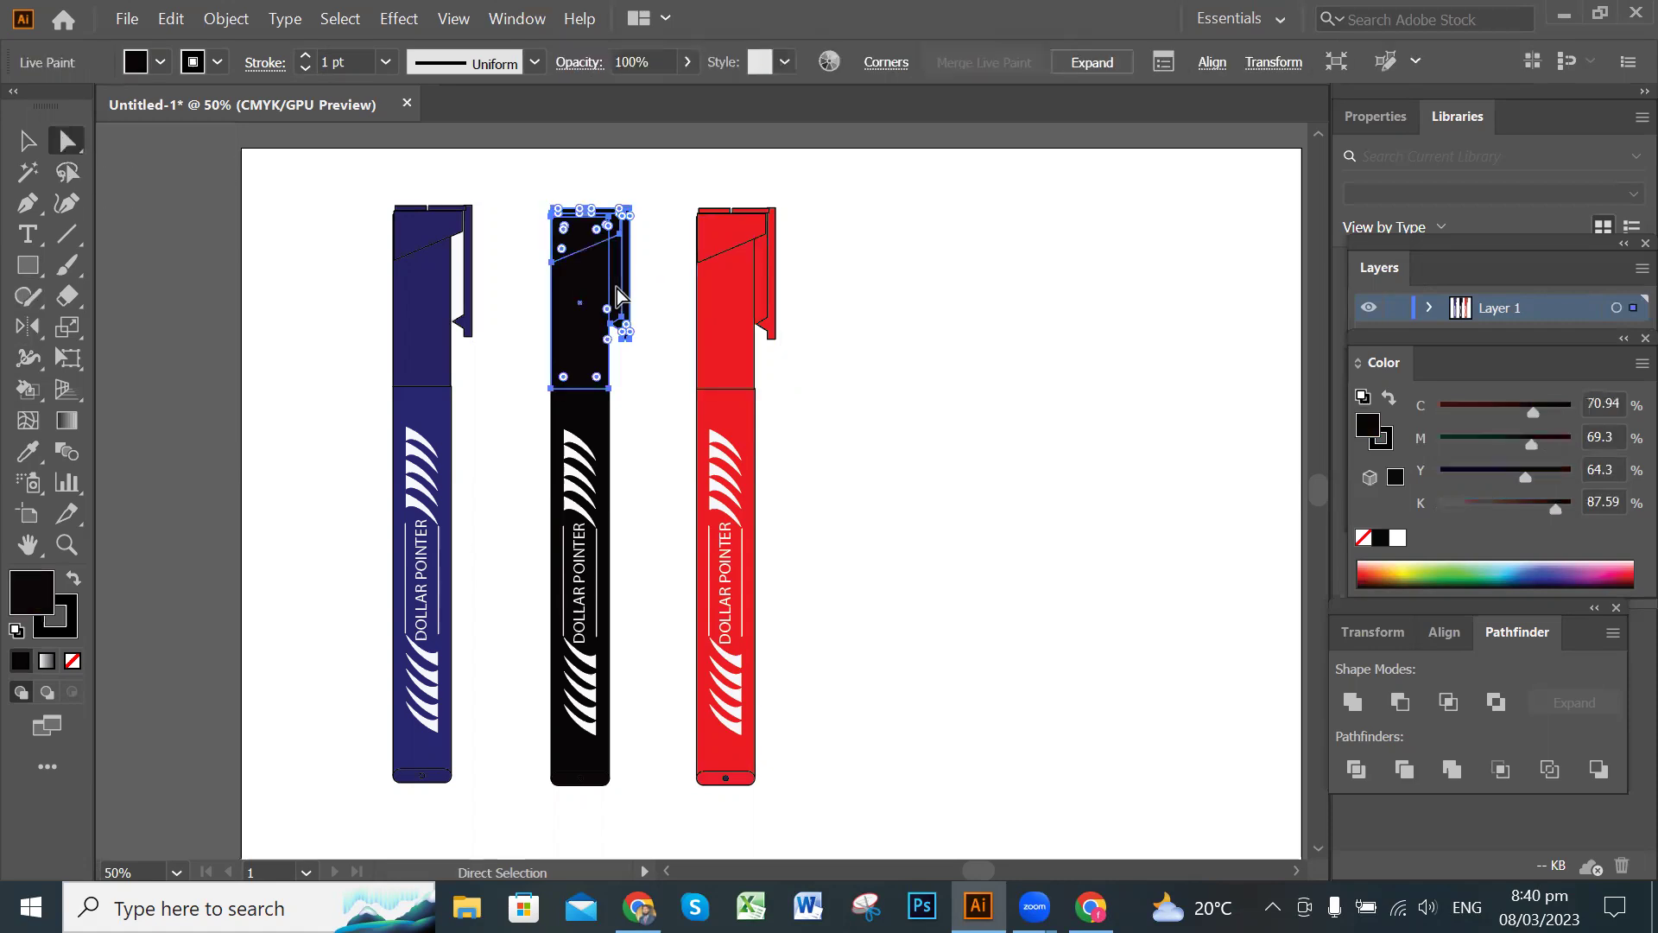
double_click(41, 596)
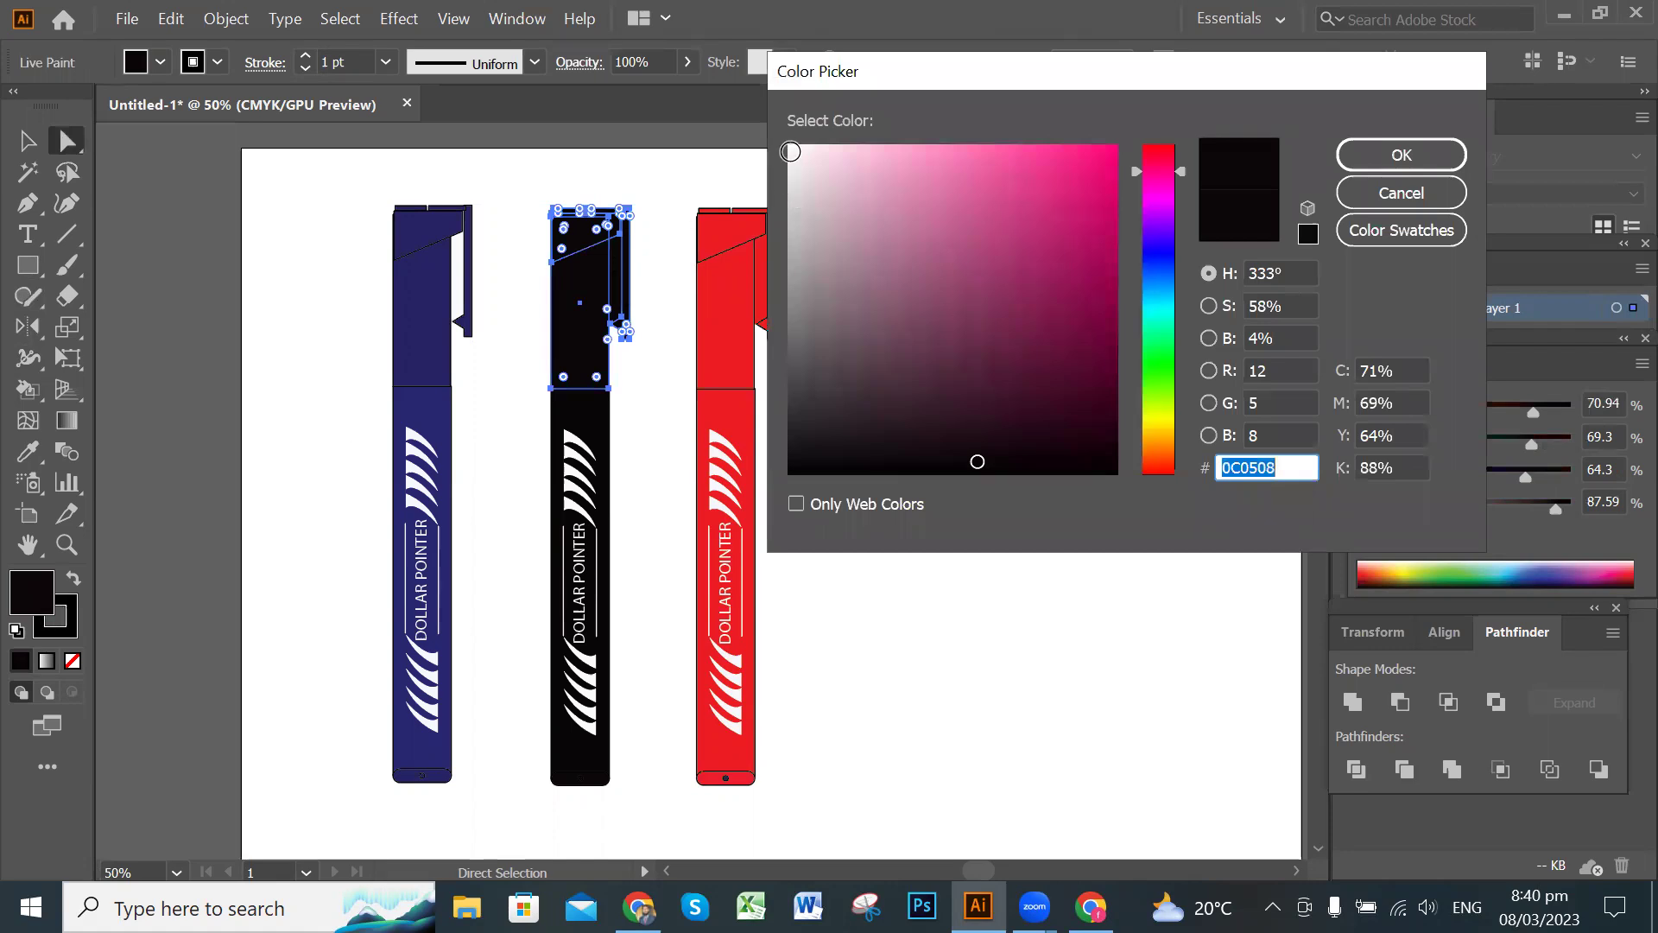
click(790, 152)
click(1389, 155)
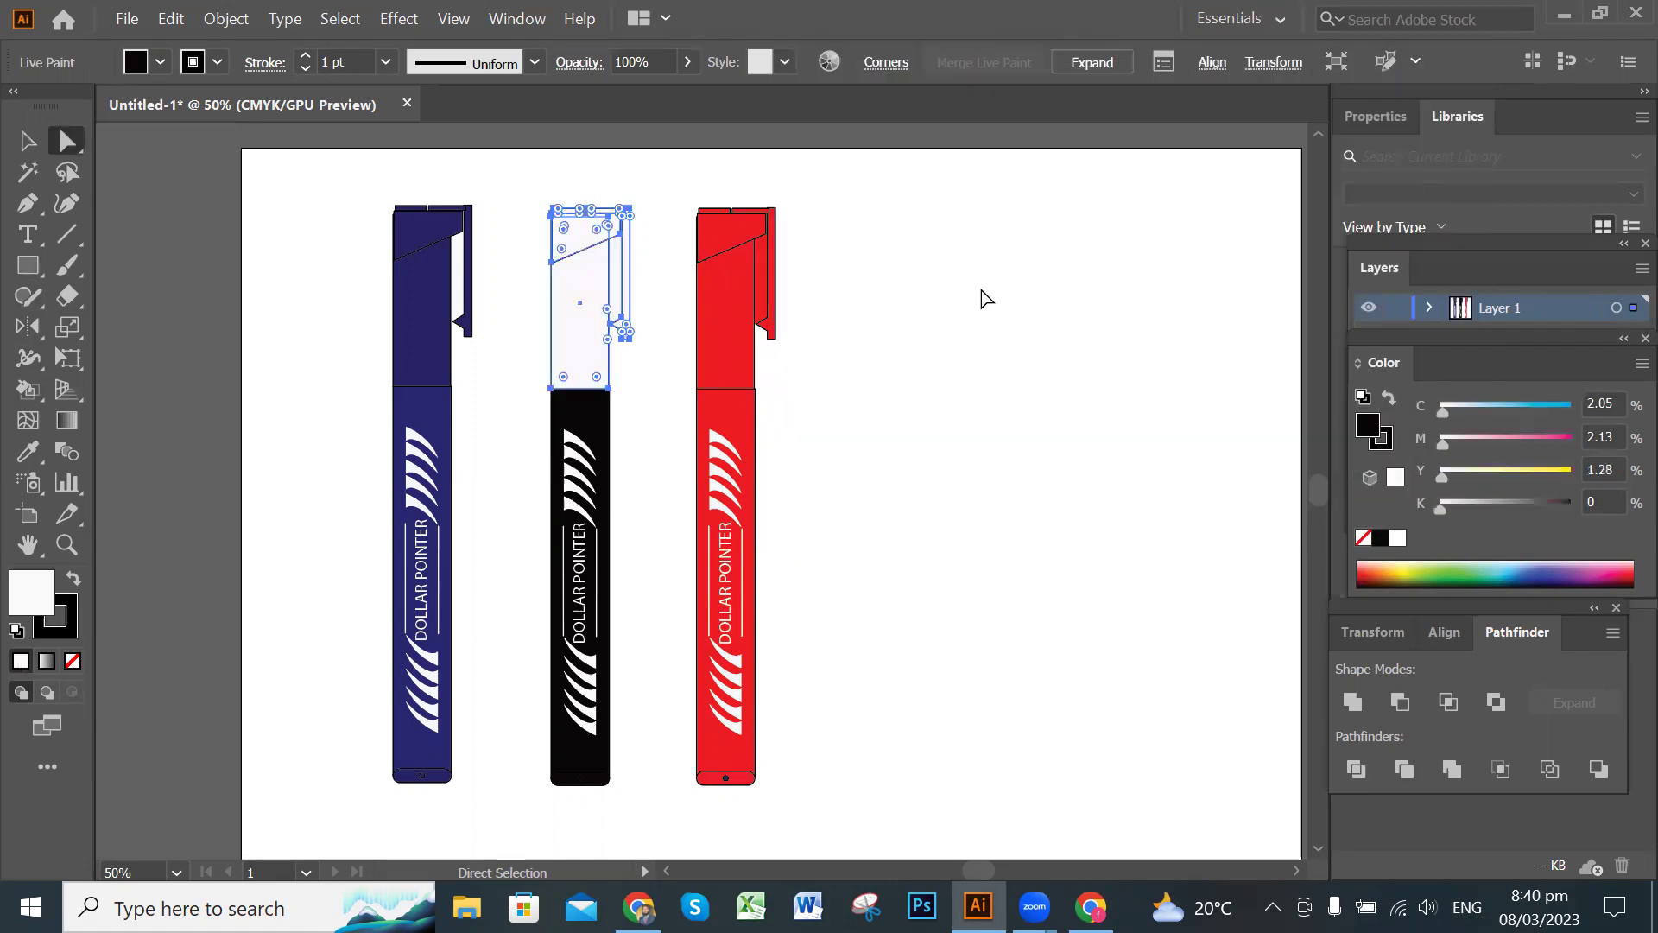
click(984, 302)
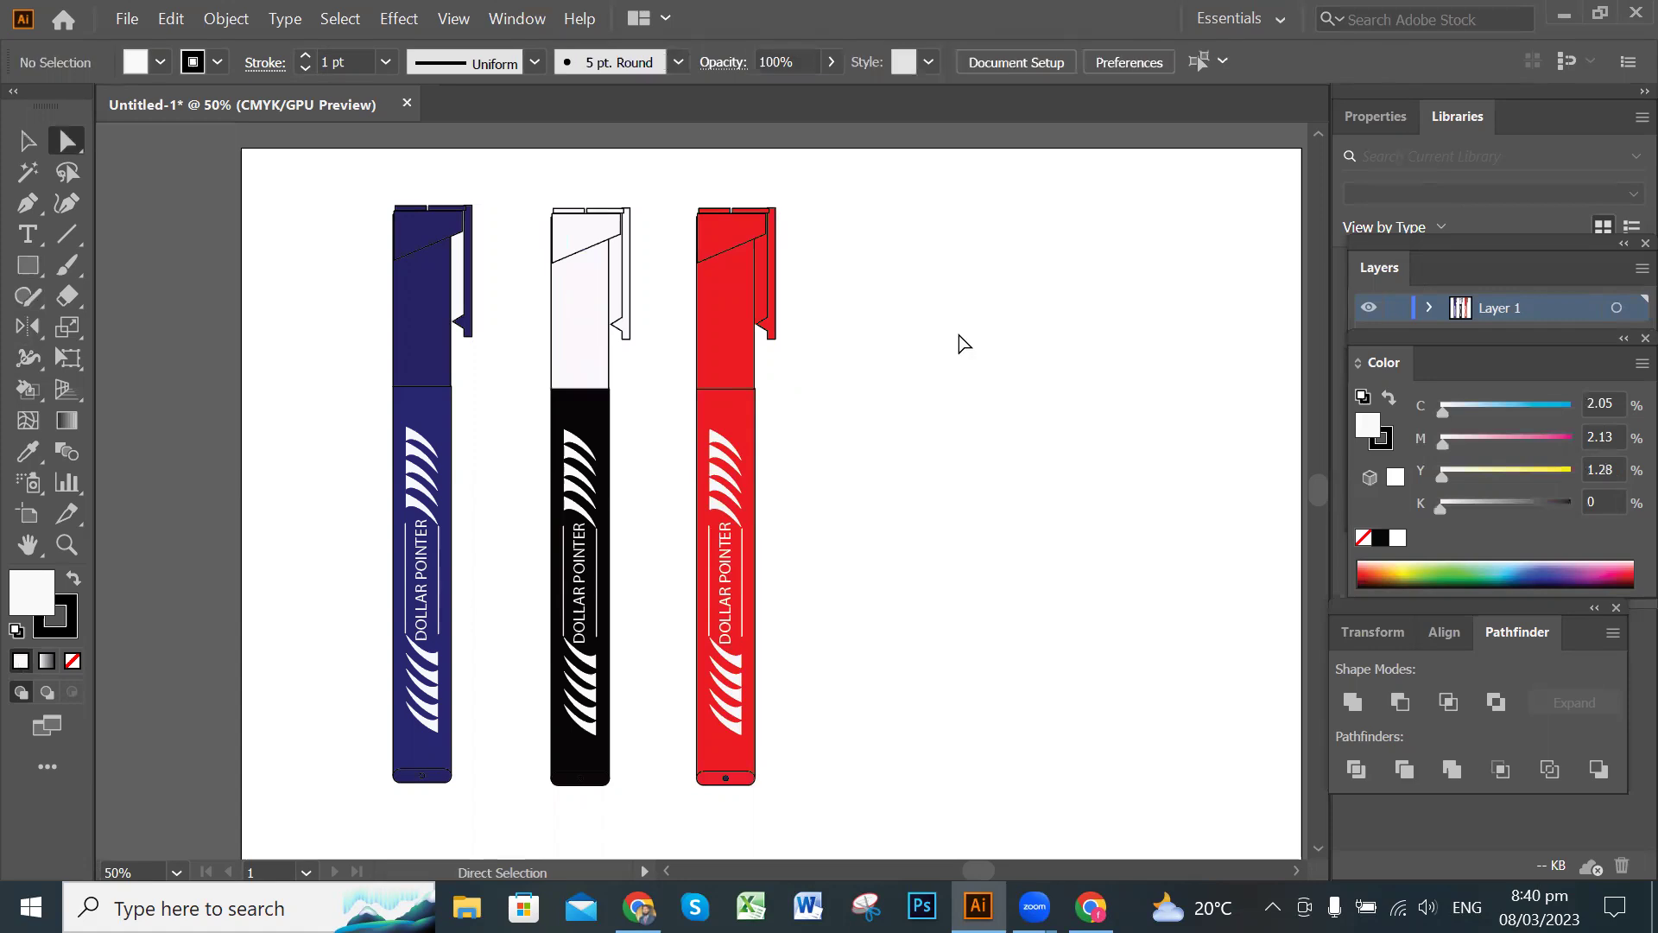
click(616, 289)
click(1003, 350)
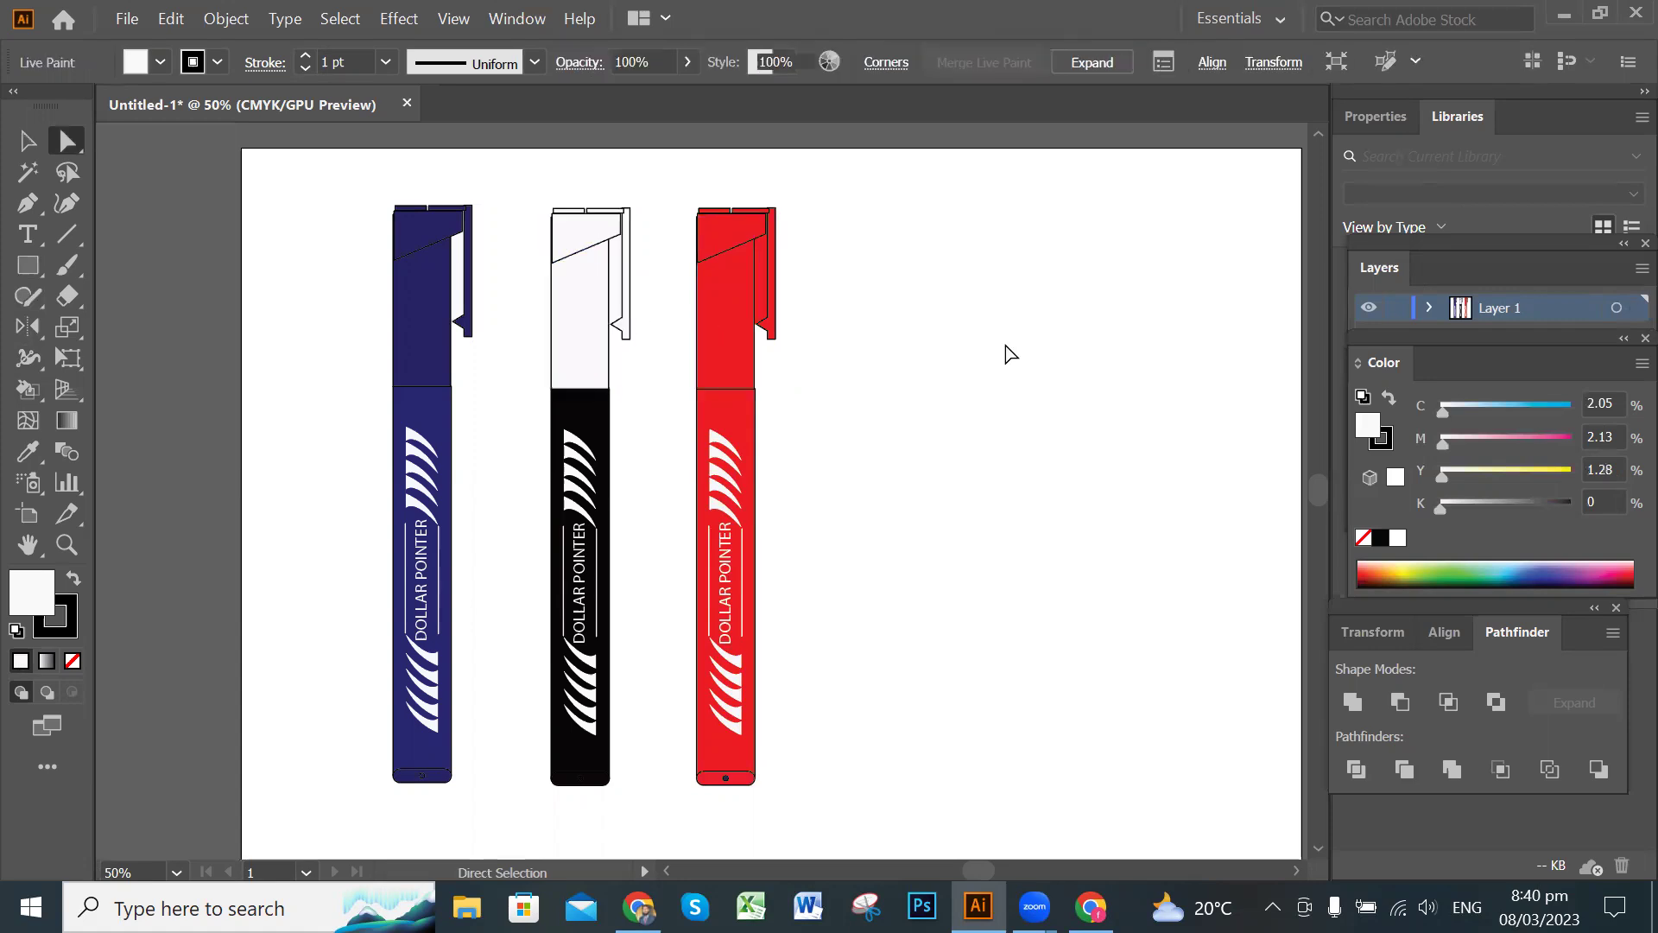
key(ctrl+z)
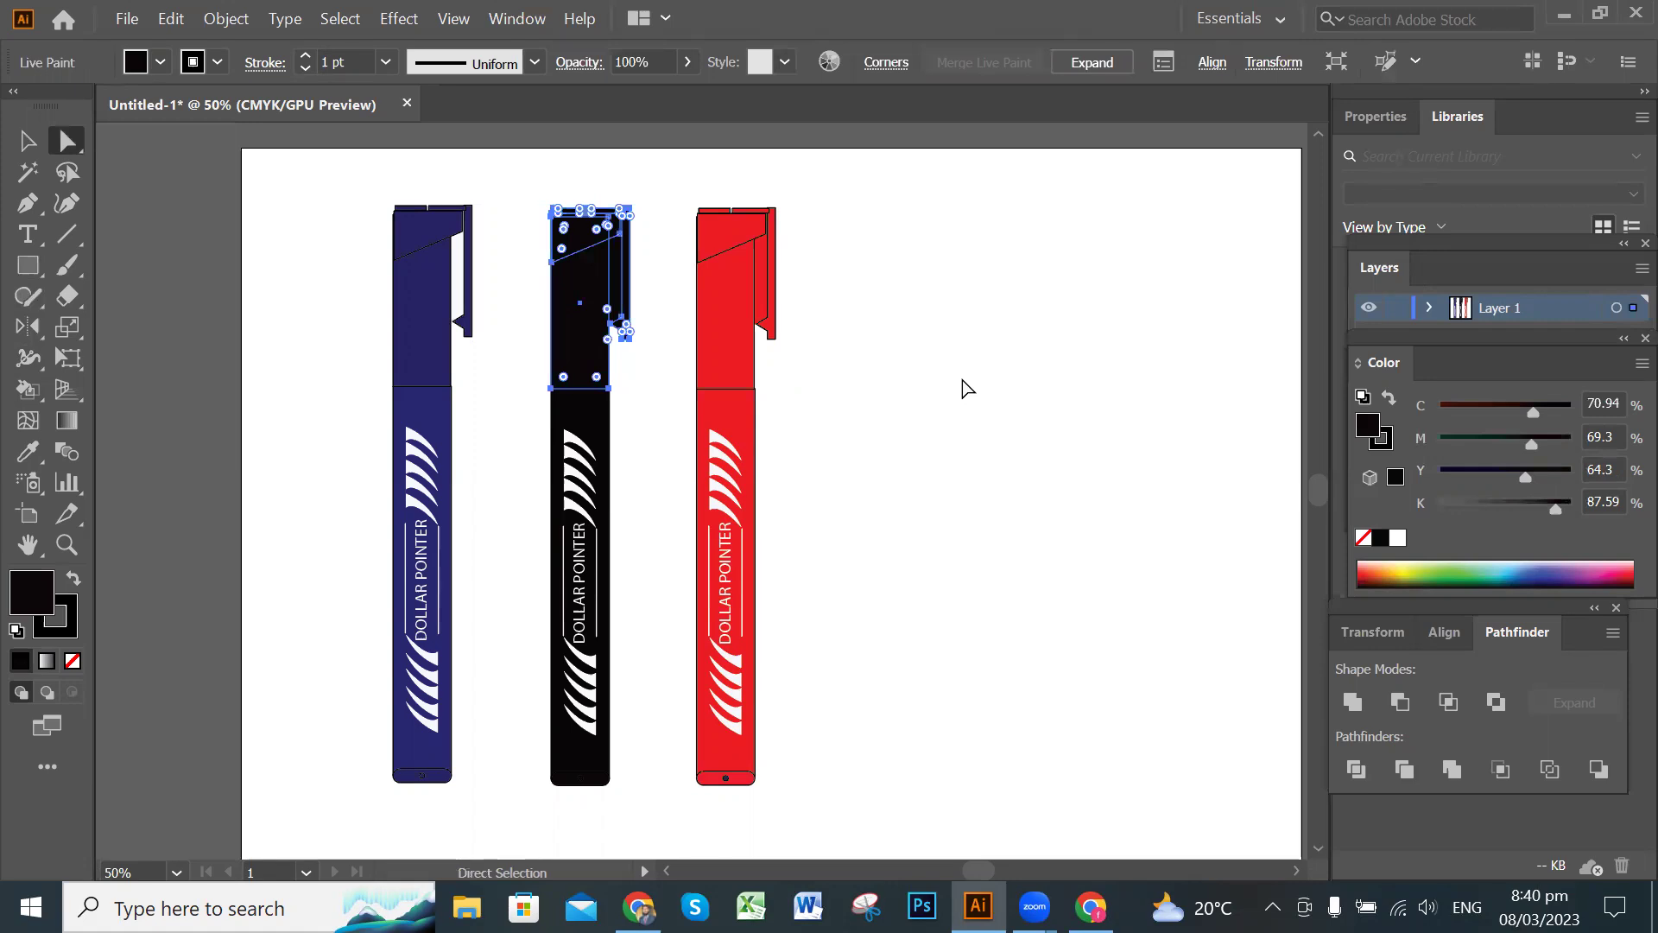
click(961, 380)
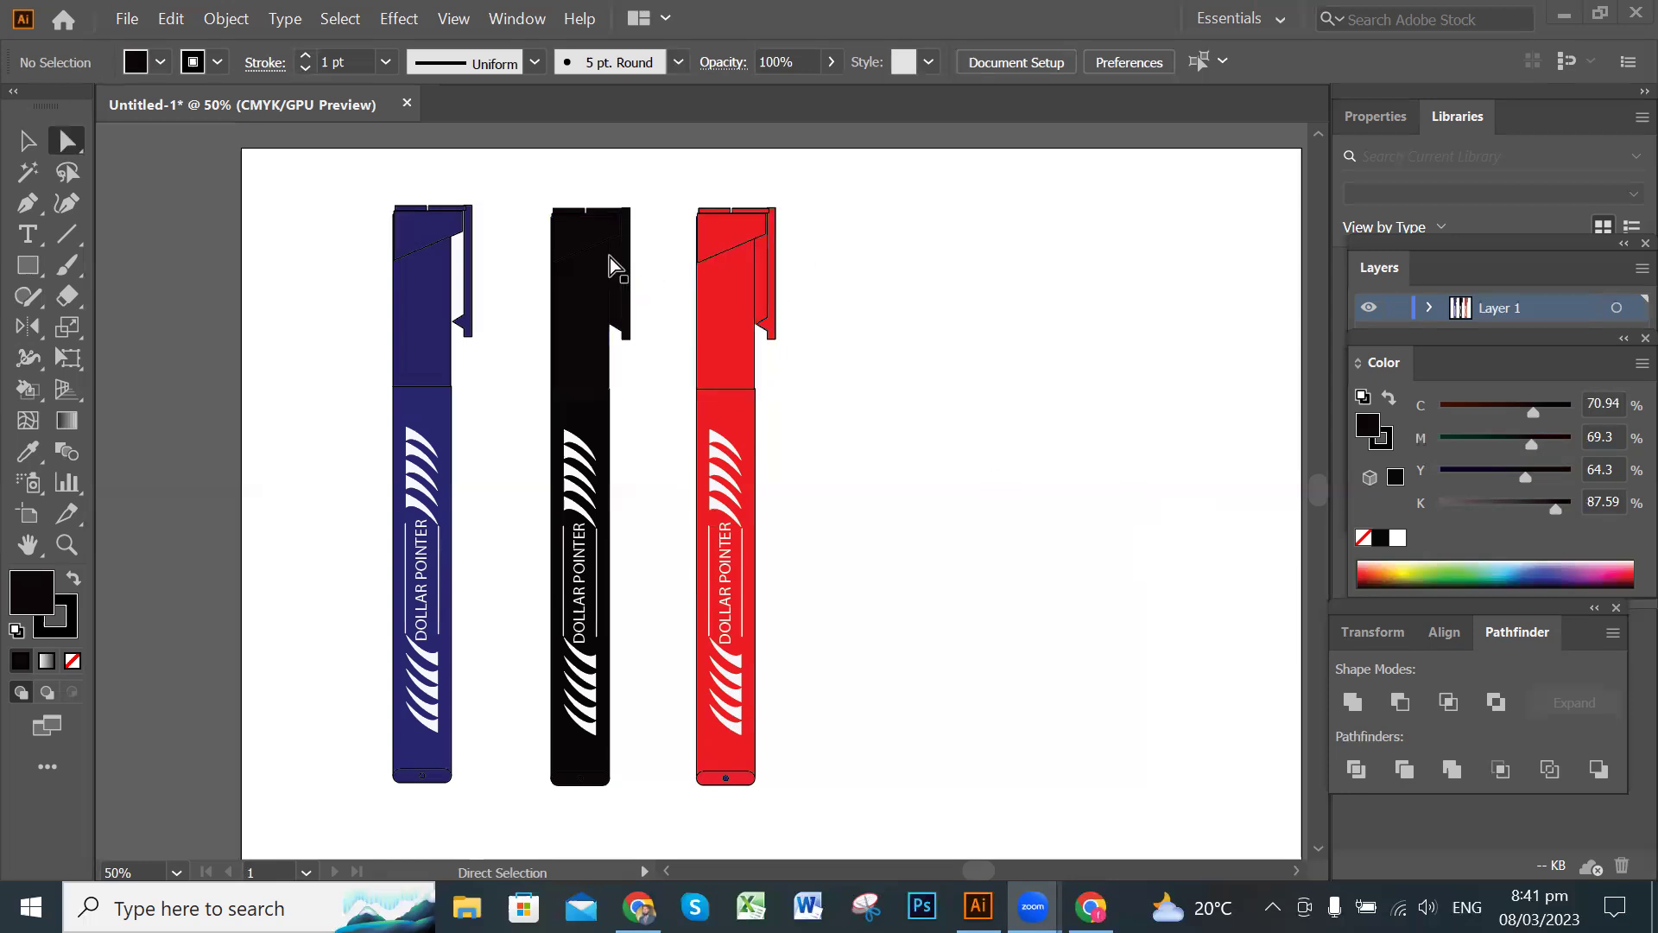
Fill the gap between the black pen's cap and clip with off-white F7F5F6 using the Live Paint Bucket.
double_click(44, 587)
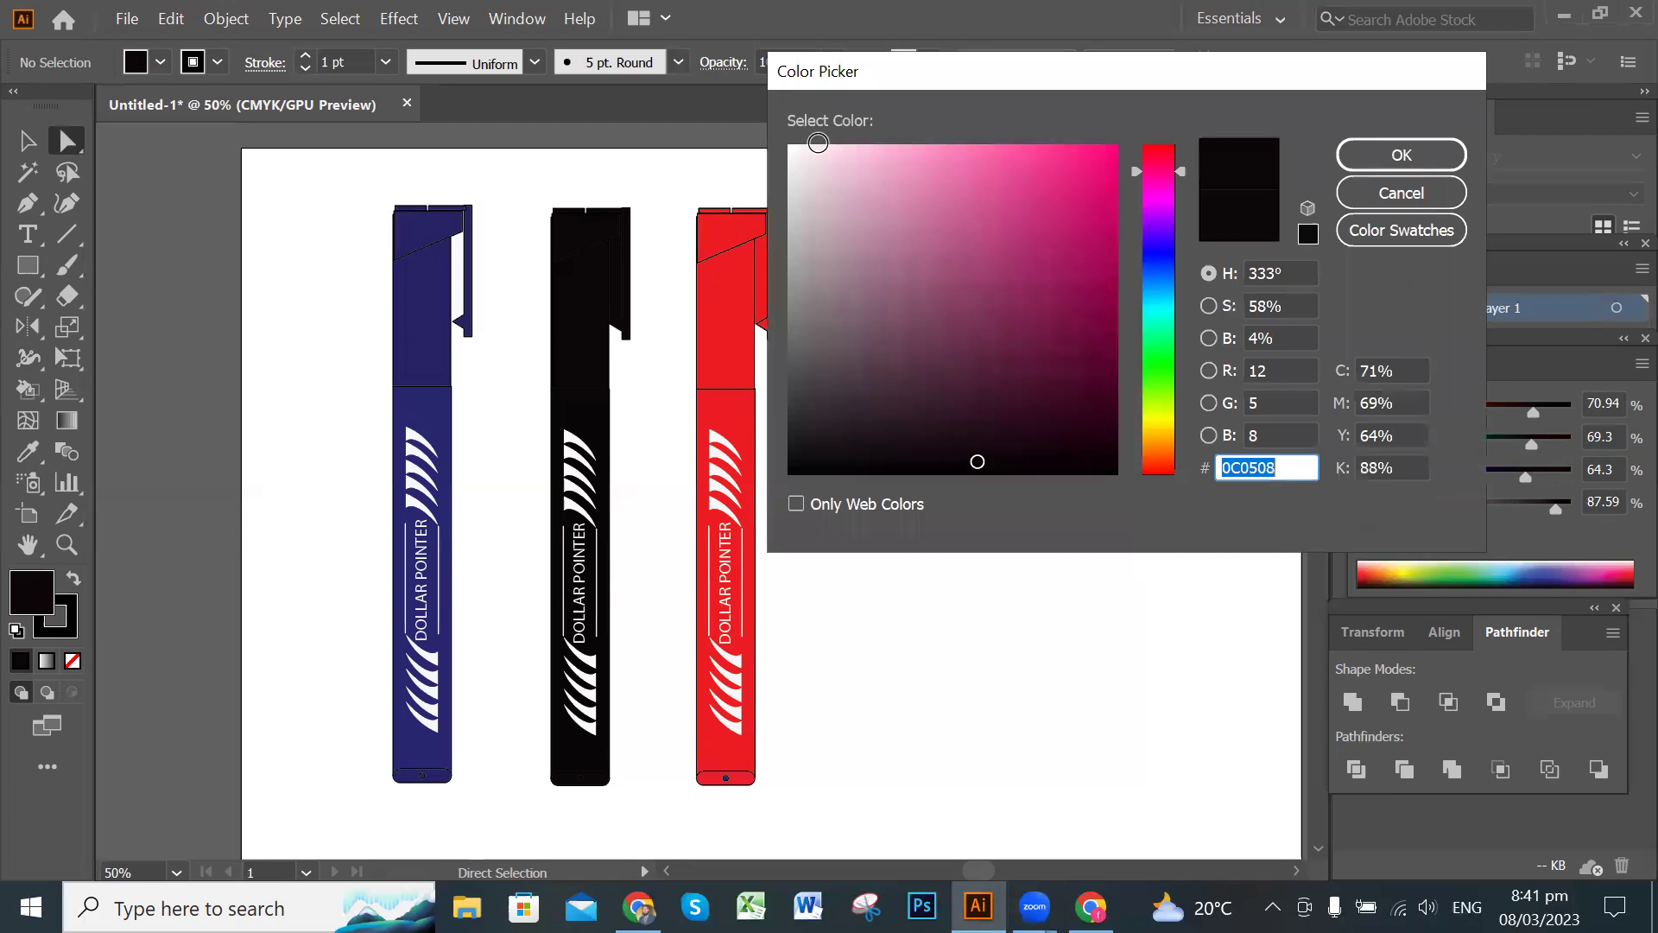
click(791, 154)
click(1362, 155)
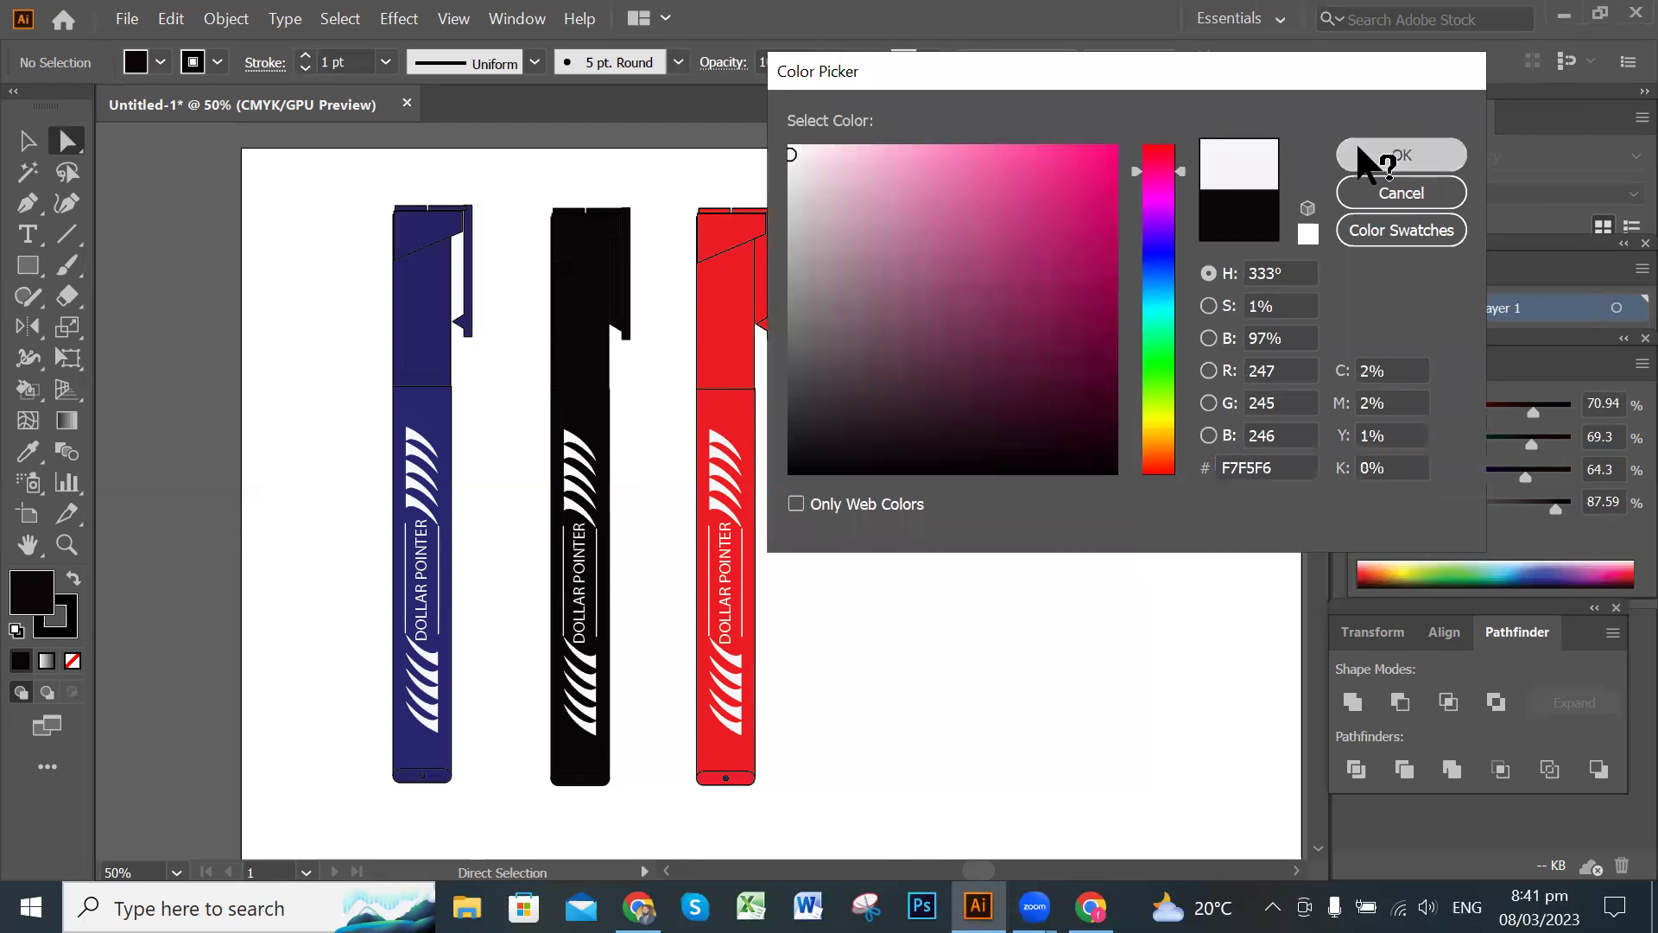
click(27, 361)
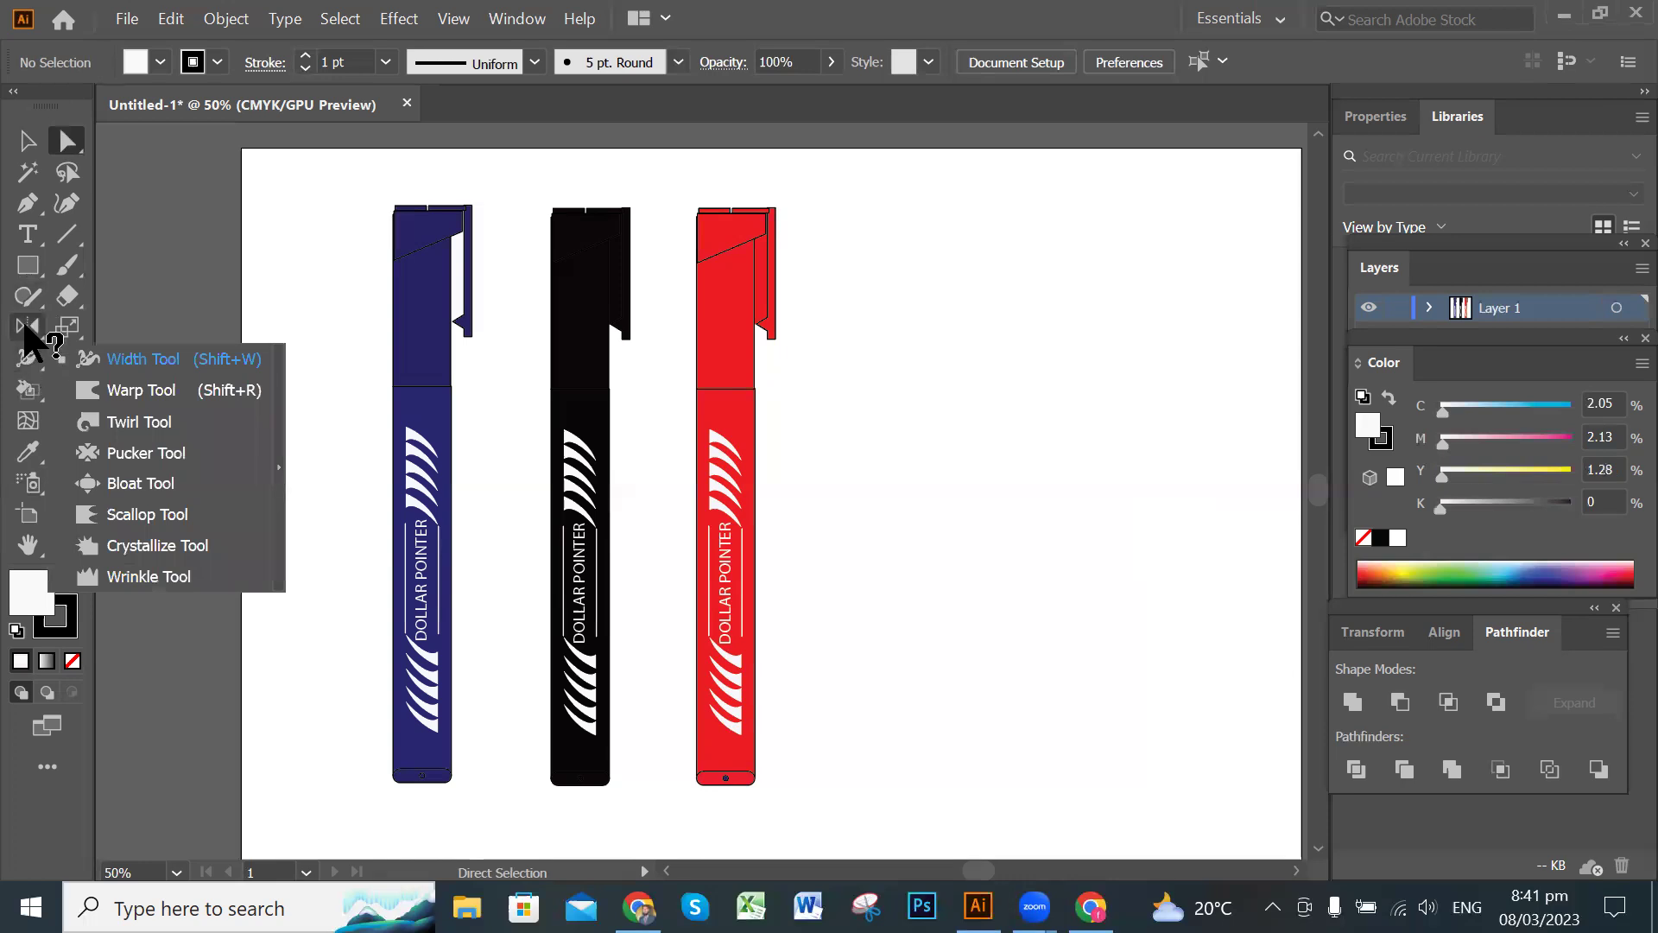
click(25, 327)
click(27, 389)
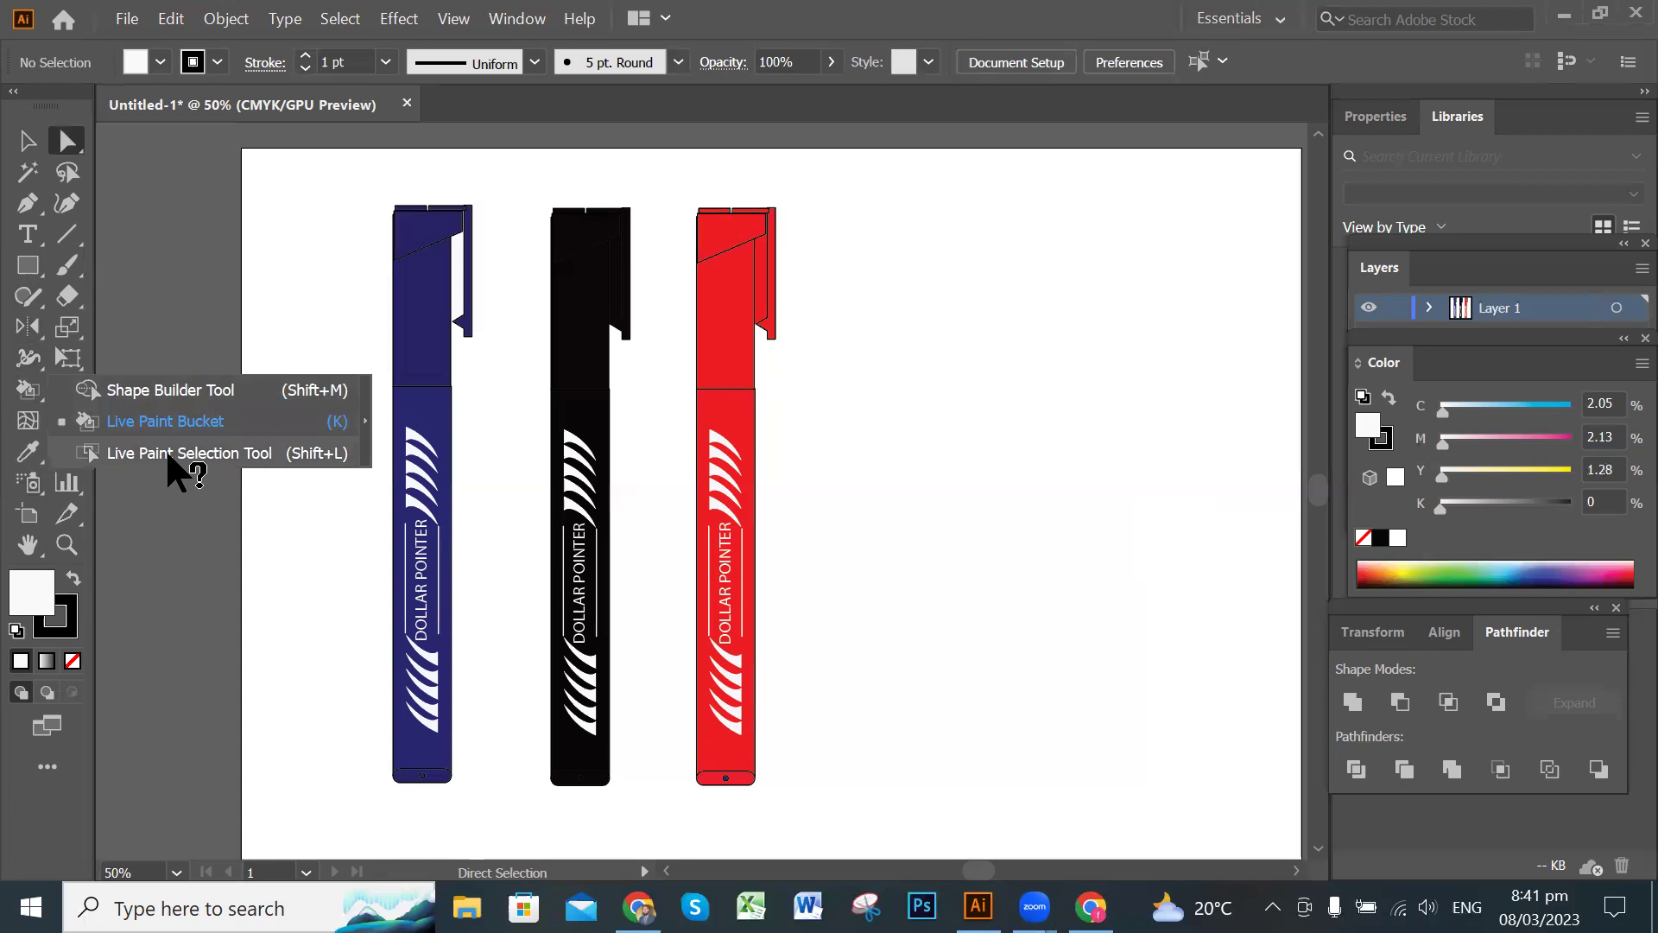
click(168, 423)
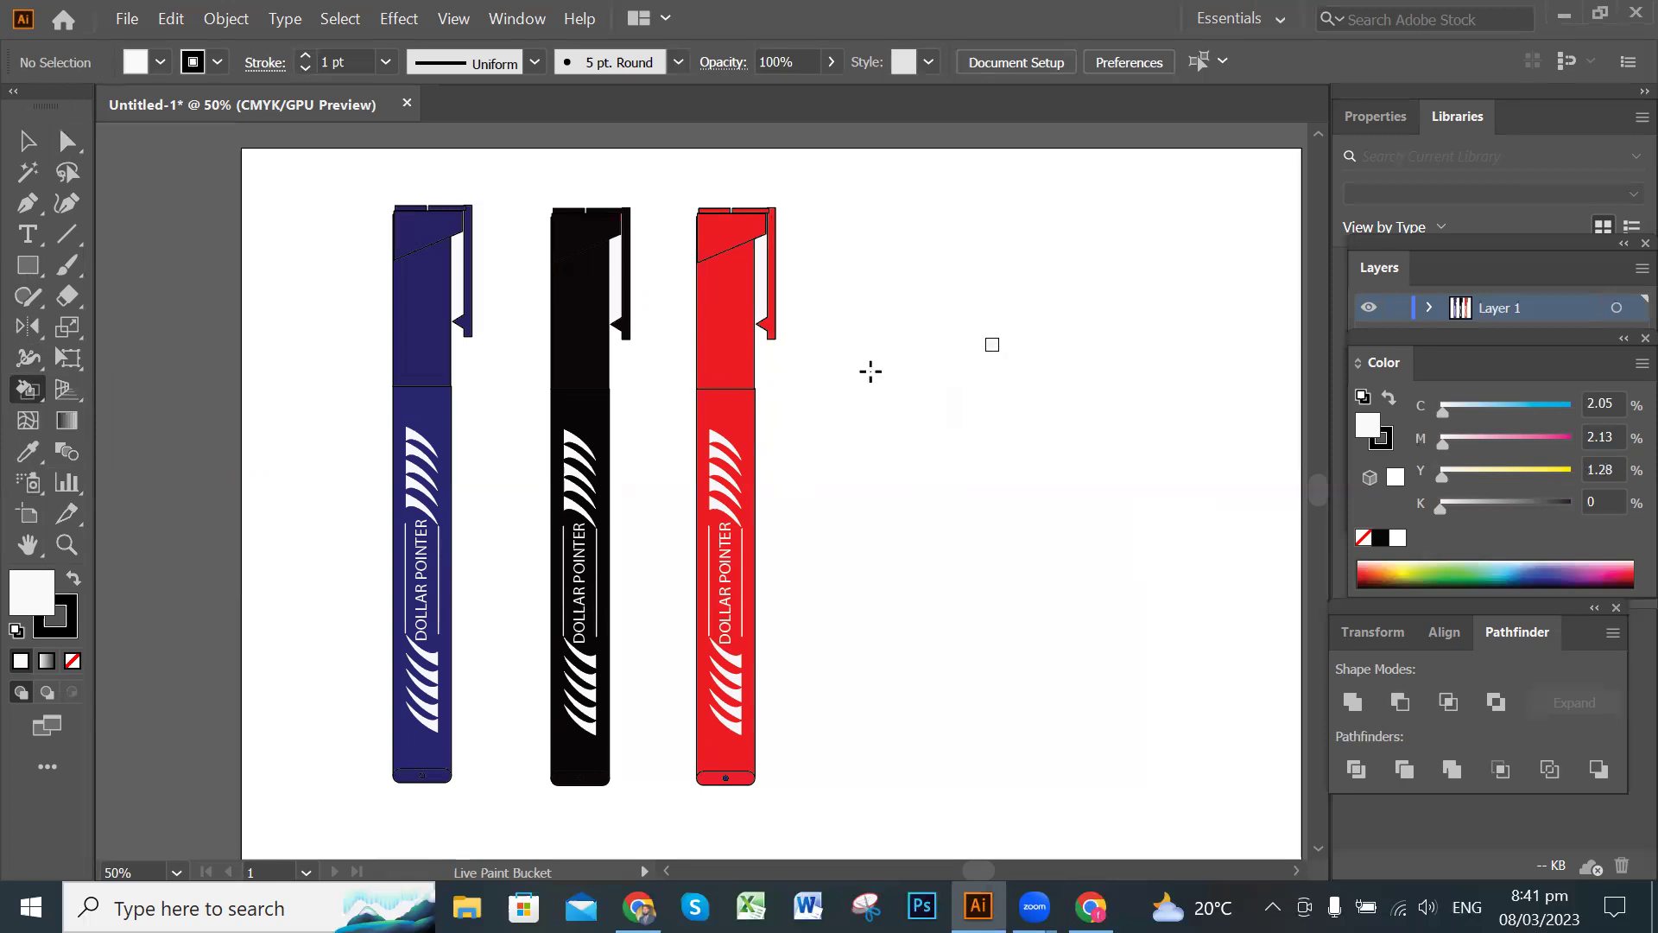
Try scaling all three pens down together to about half size, and undo the resize.
click(27, 142)
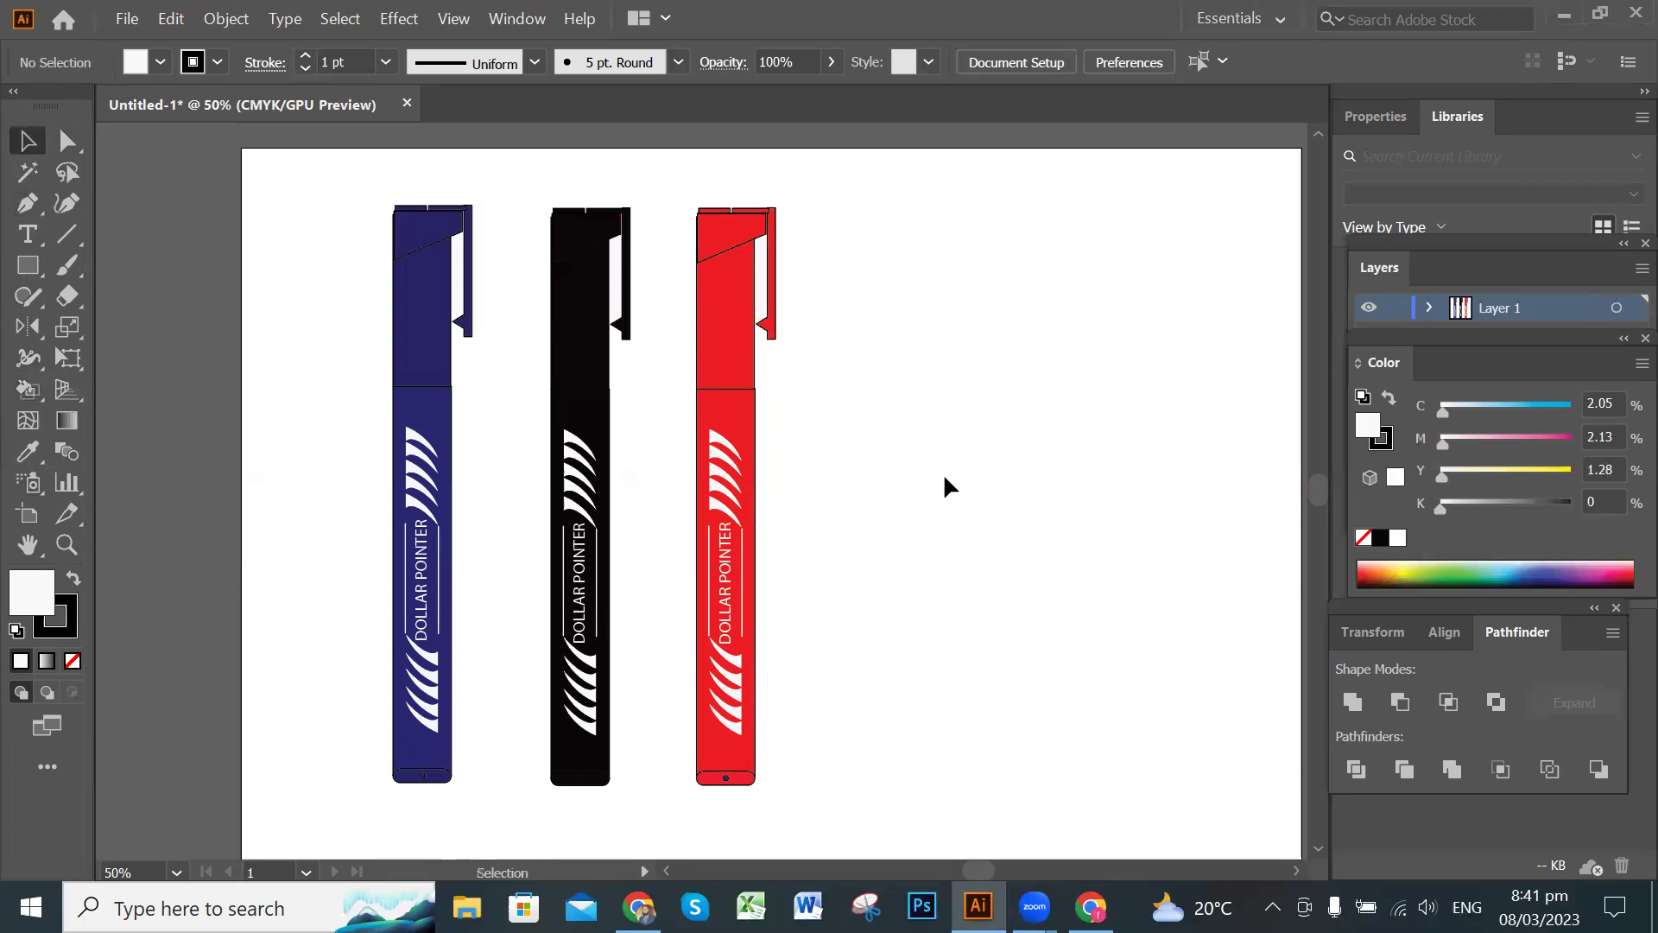
drag(296, 178, 792, 725)
drag(830, 785, 830, 785)
click(775, 205)
drag(775, 206, 598, 281)
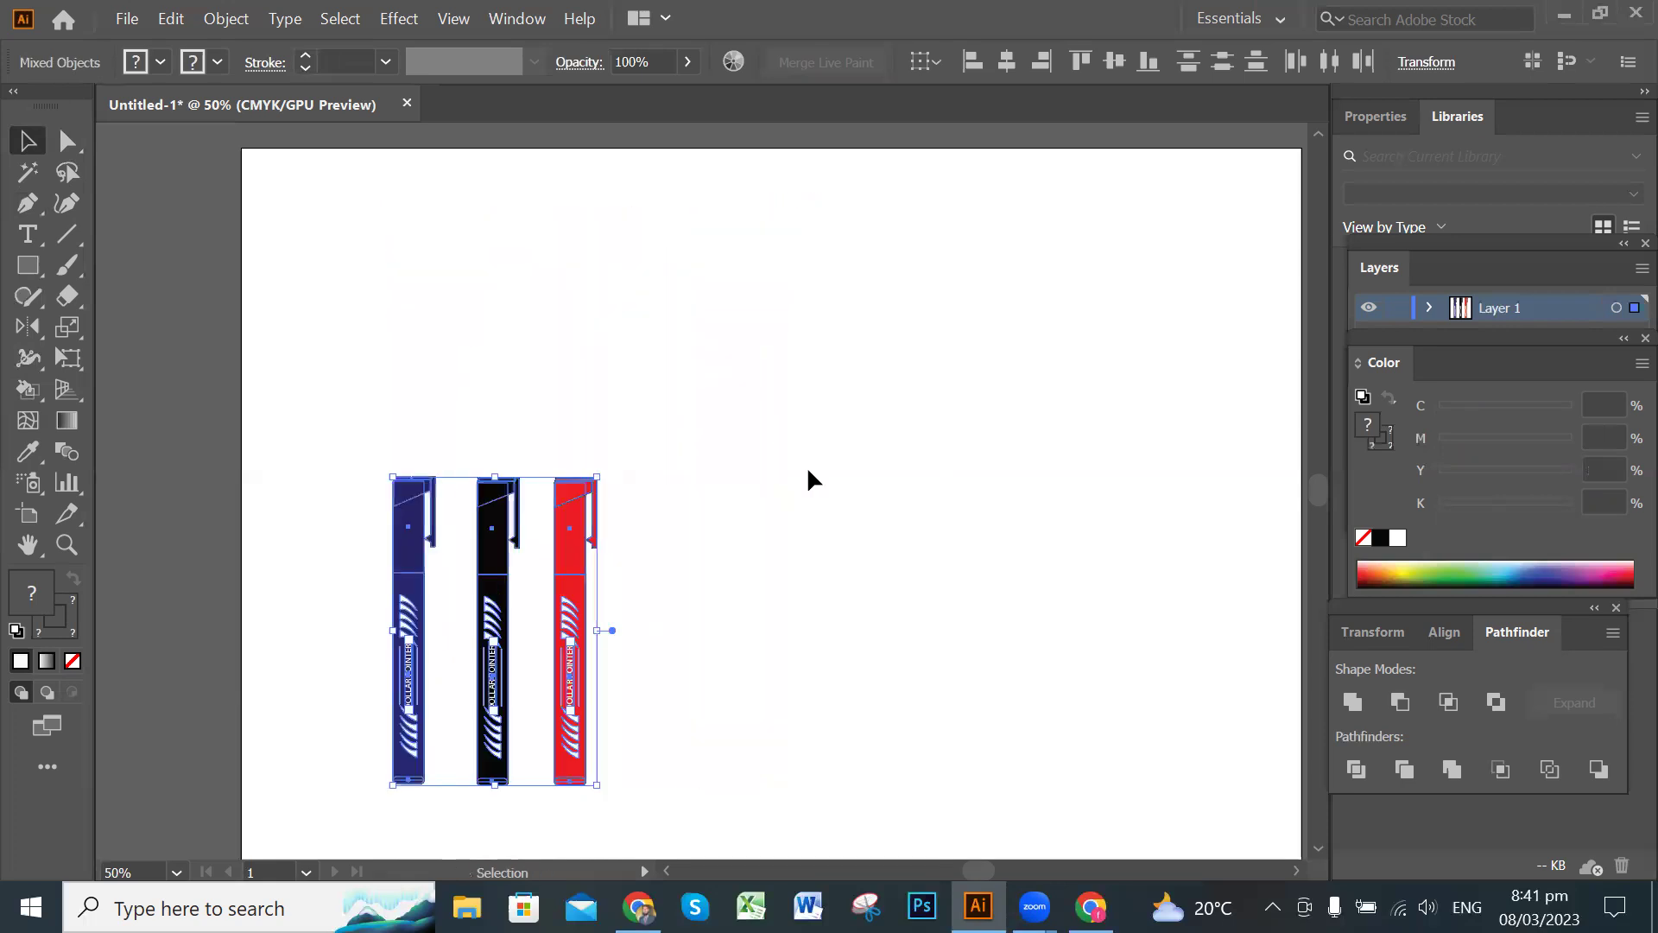
key(ctrl+z)
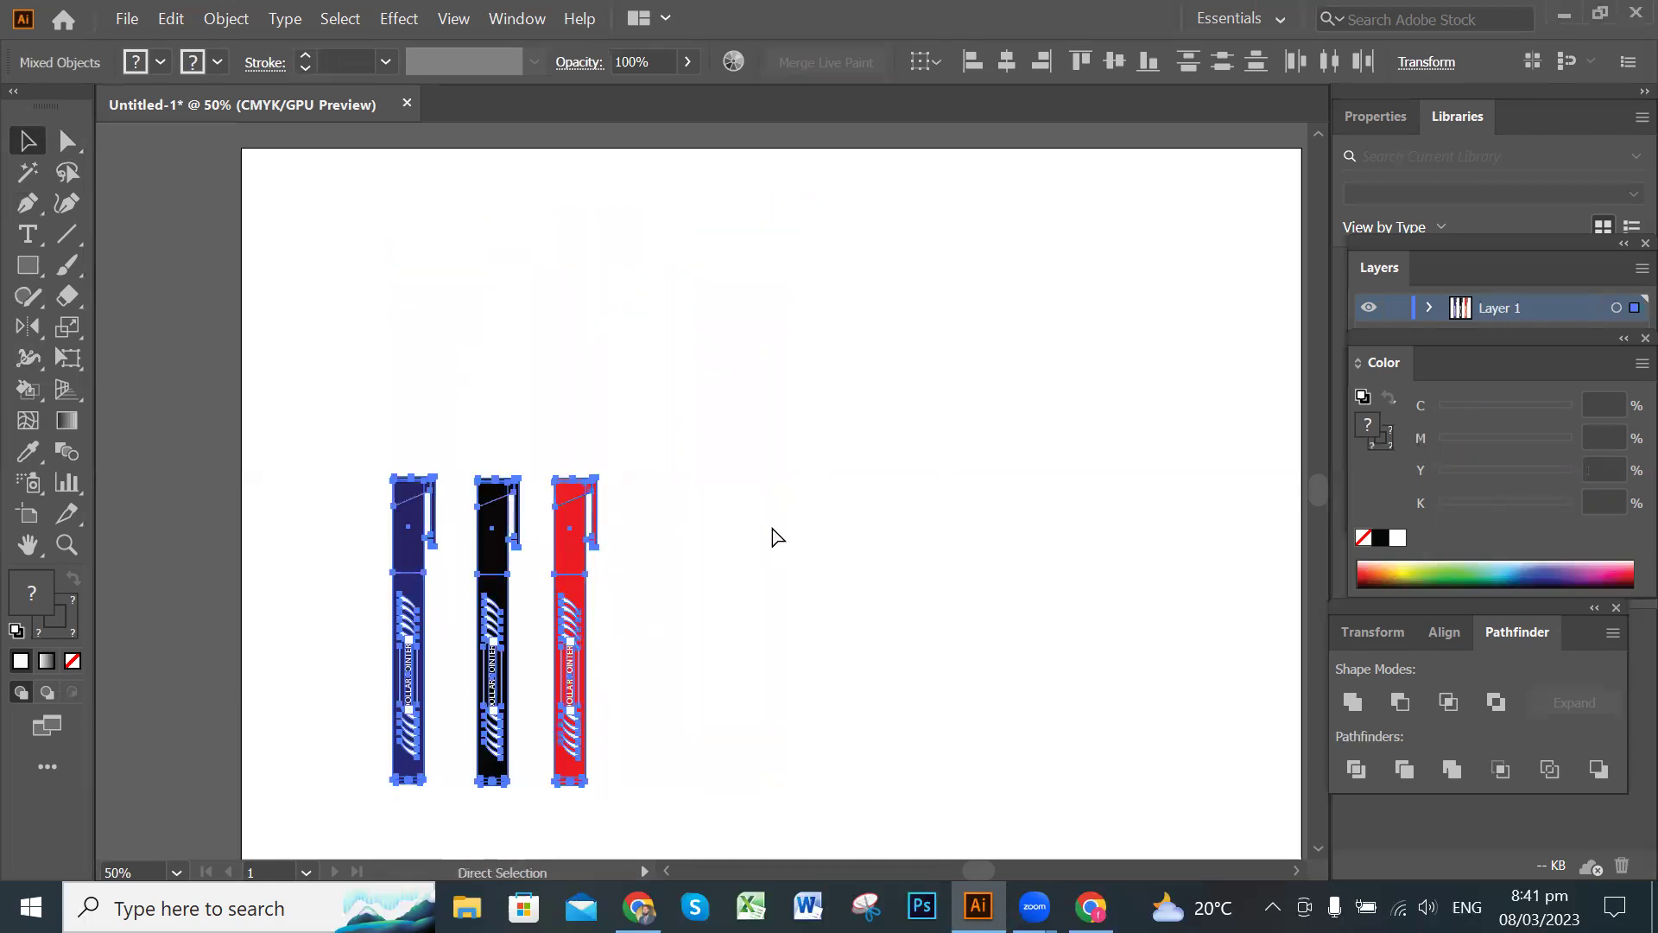
click(1028, 532)
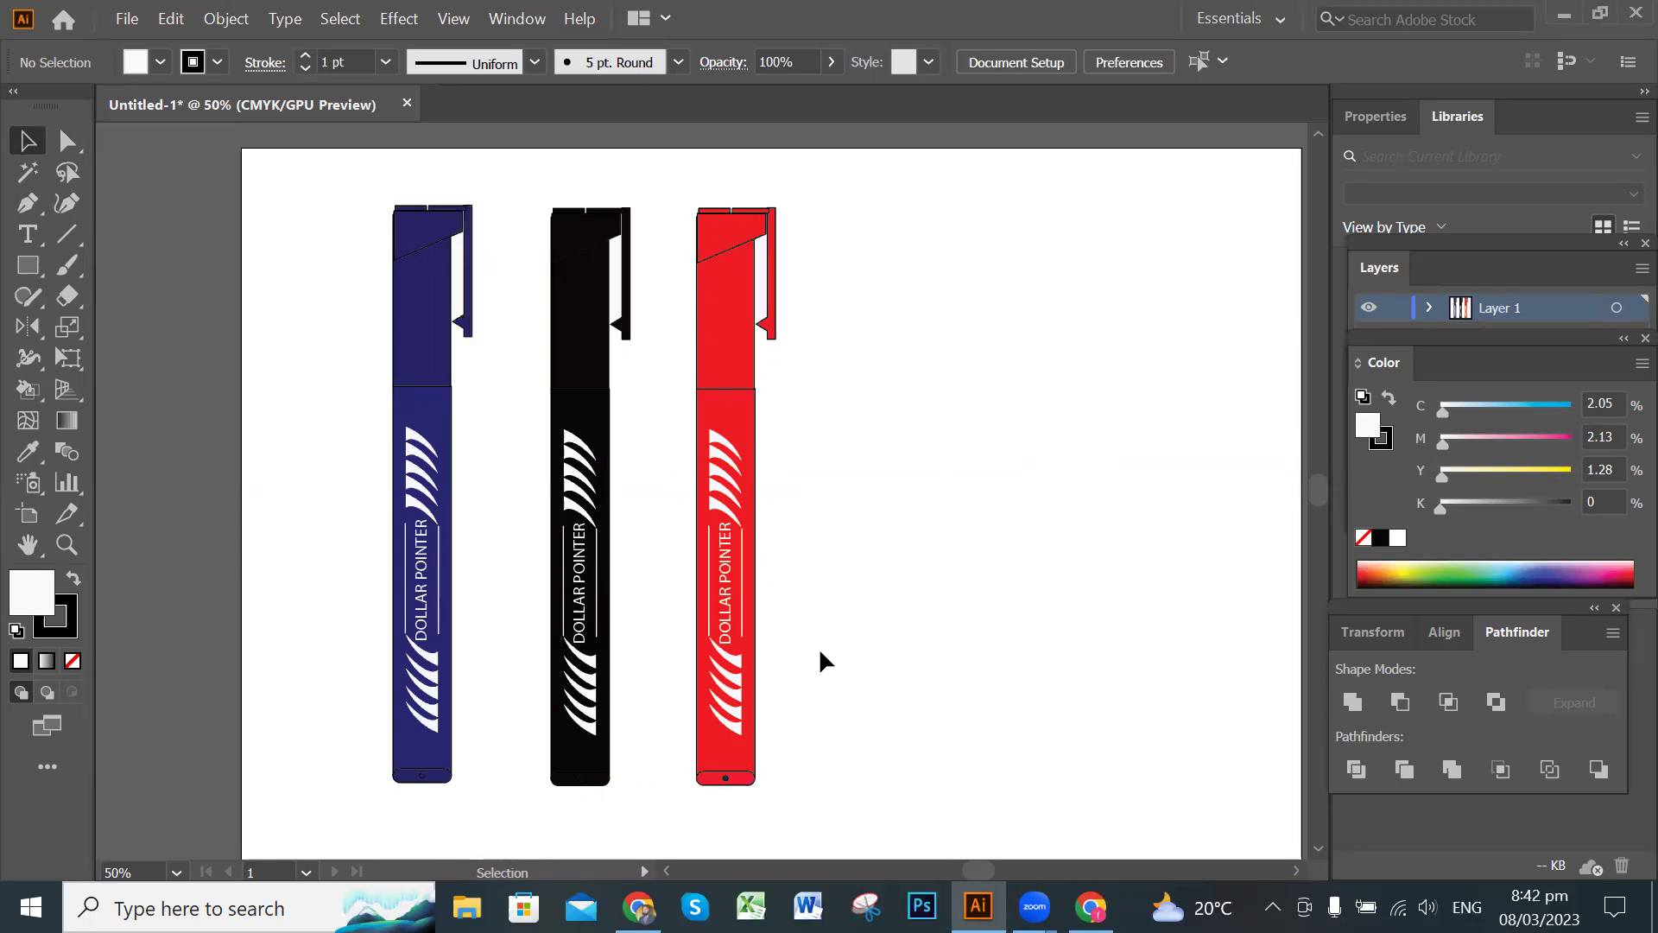
Draw the curved left side of a fountain-pen nib beside the red pen with the Pen tool, using near-black fill 050003.
click(26, 205)
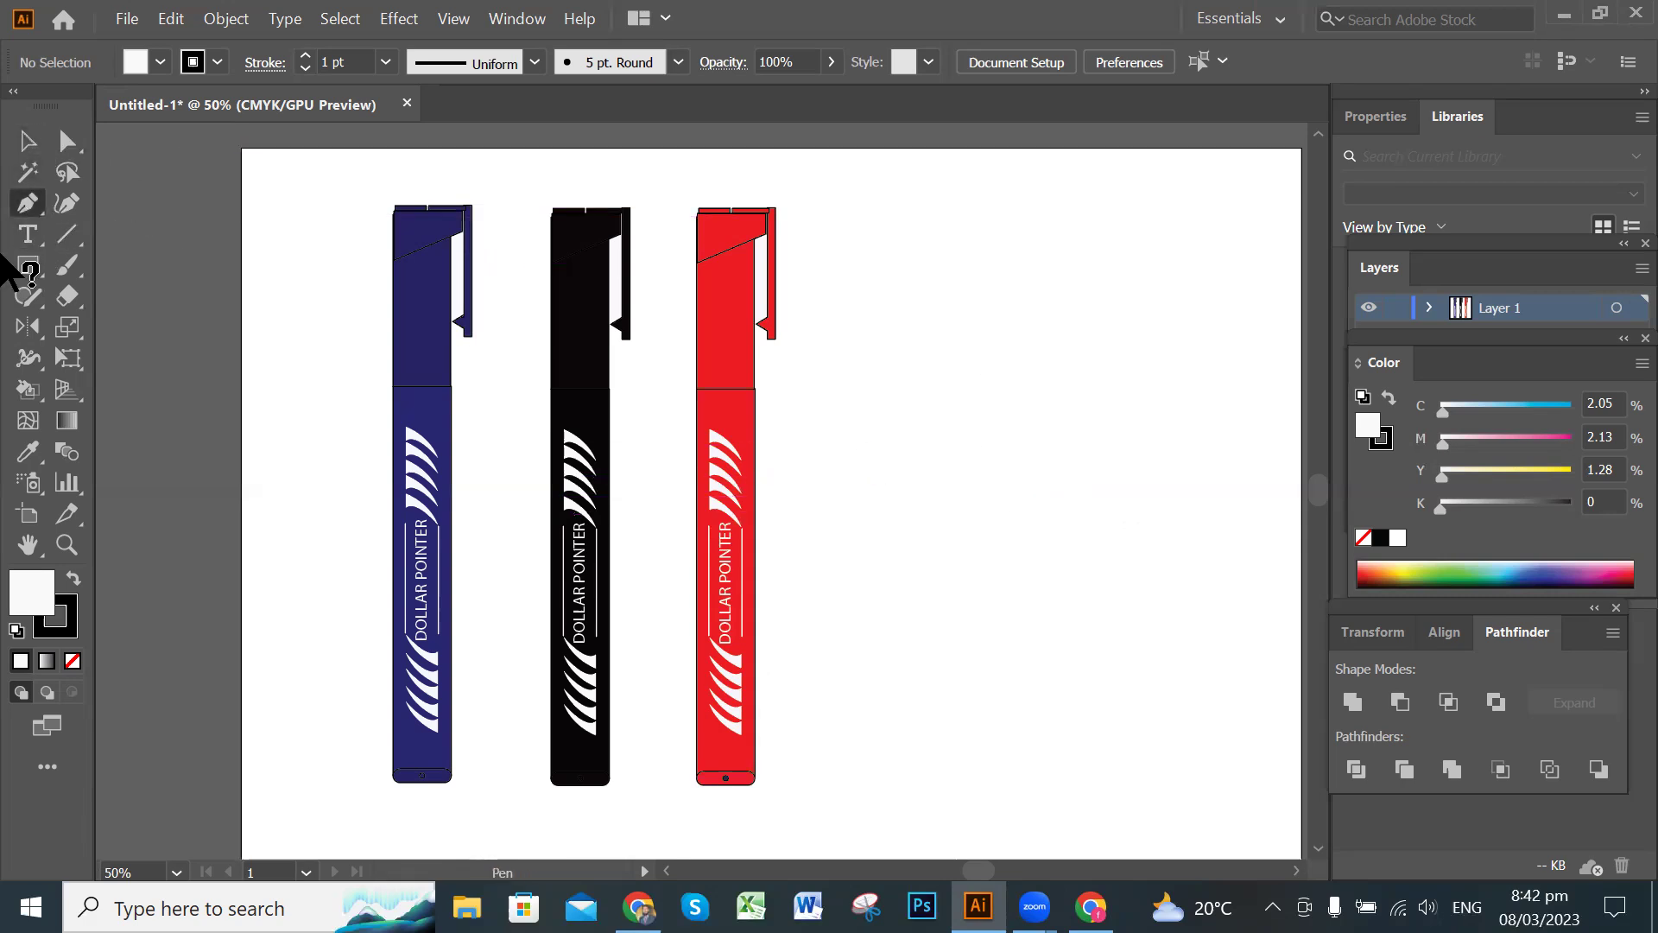
click(28, 207)
click(160, 205)
double_click(28, 602)
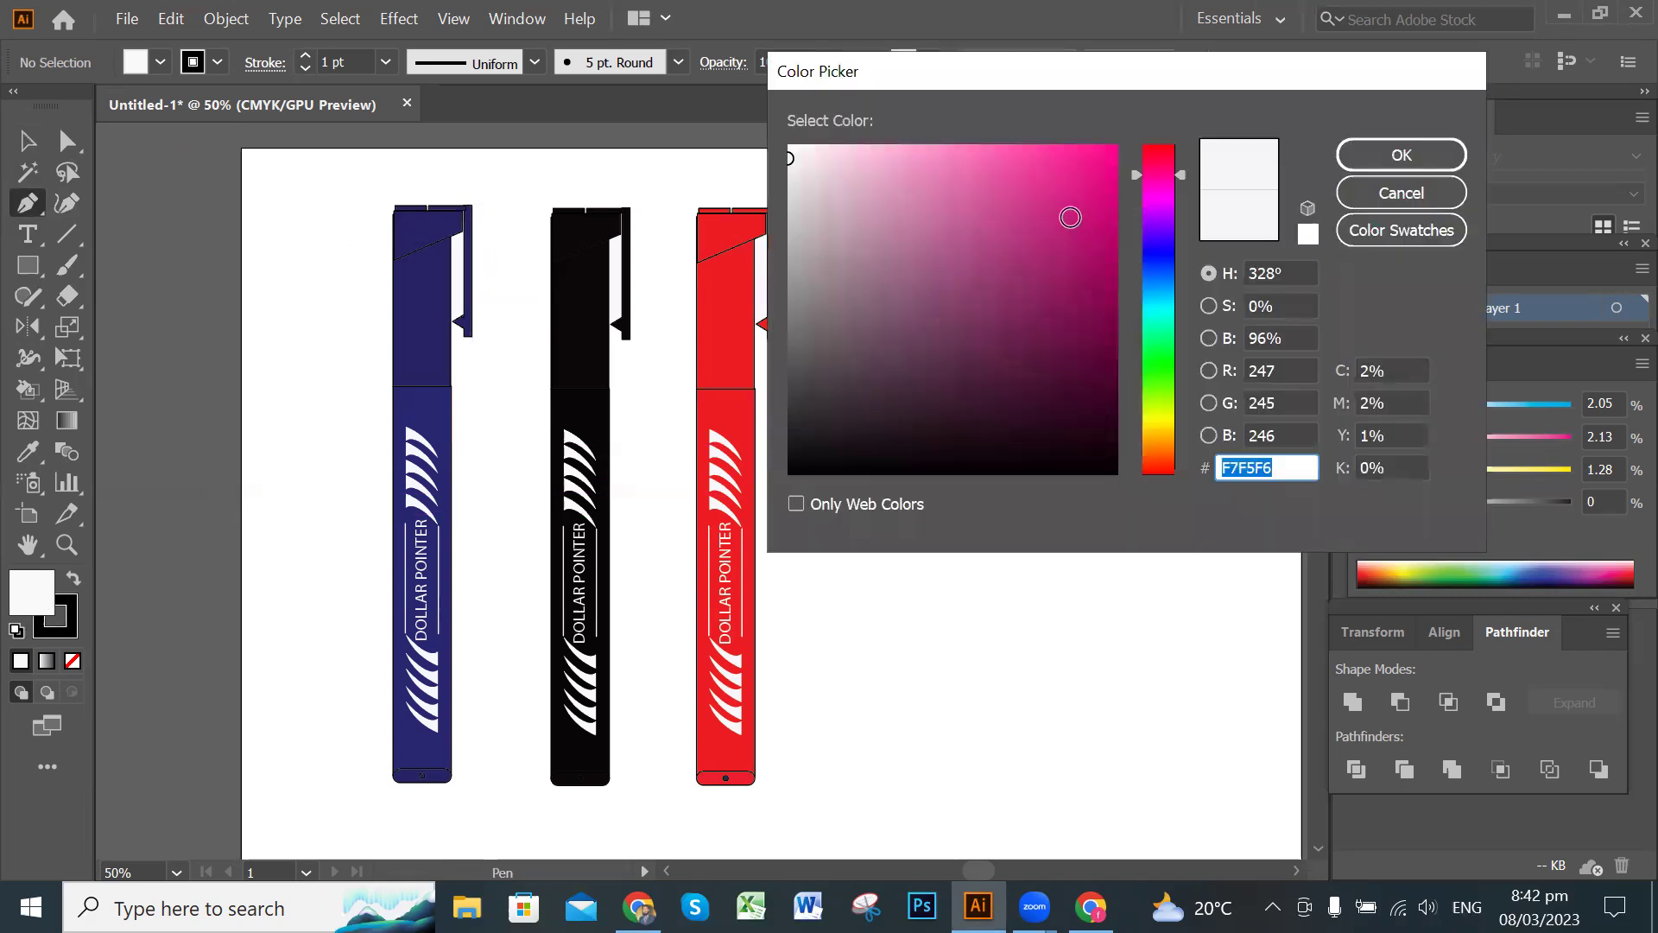
click(1103, 467)
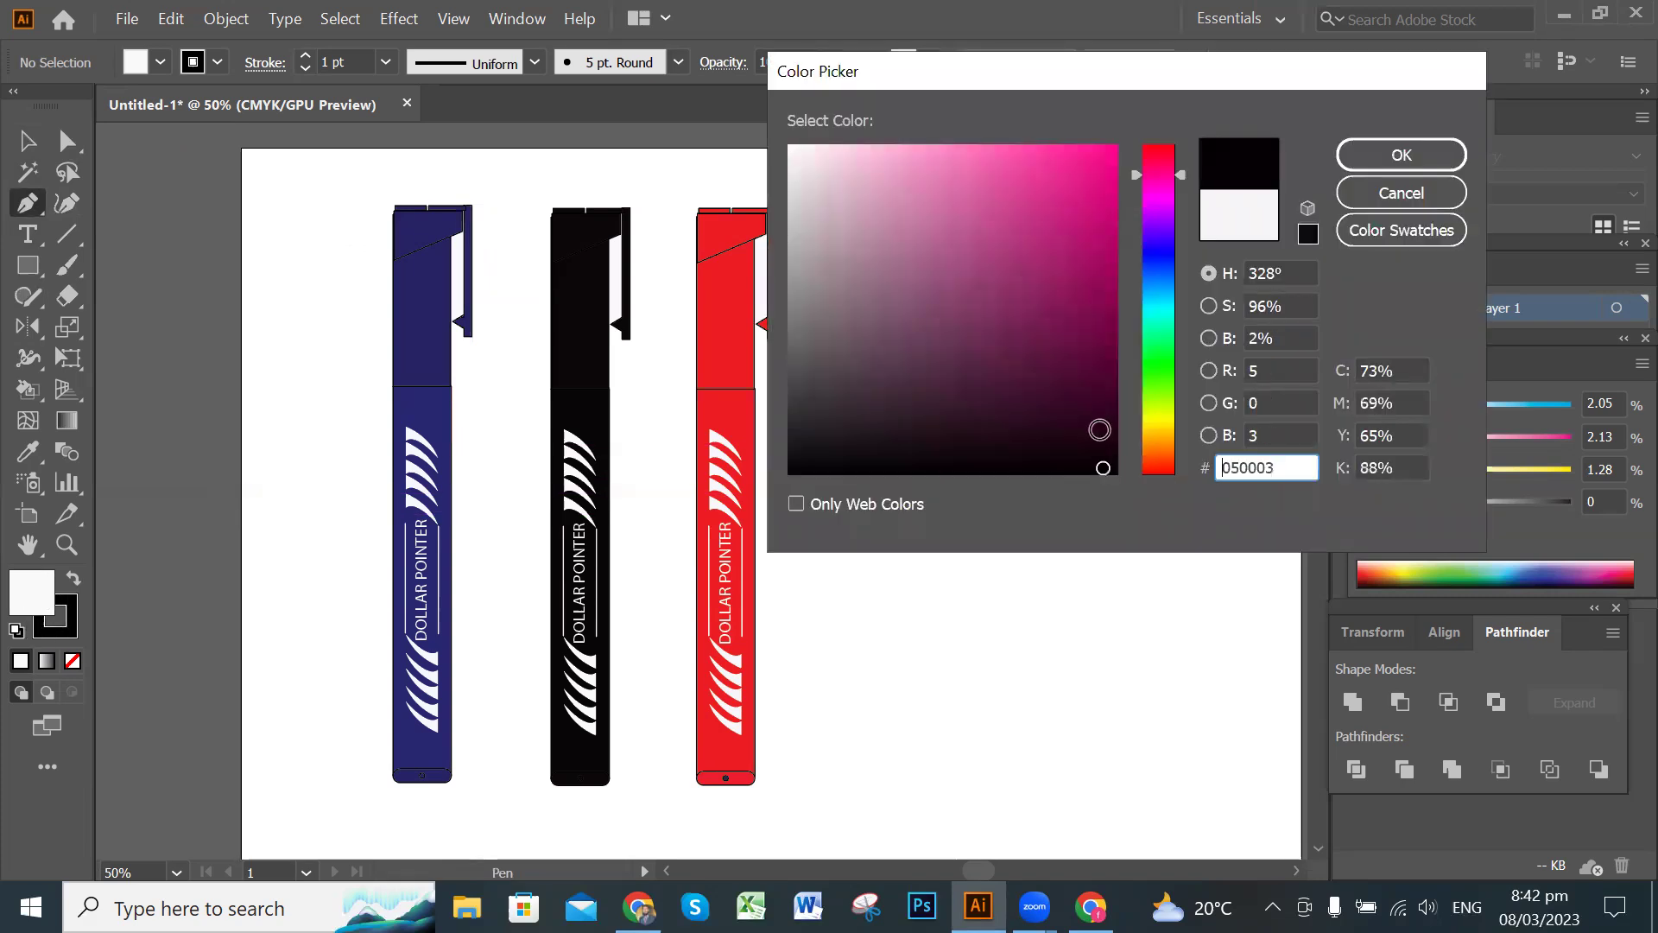
click(1435, 151)
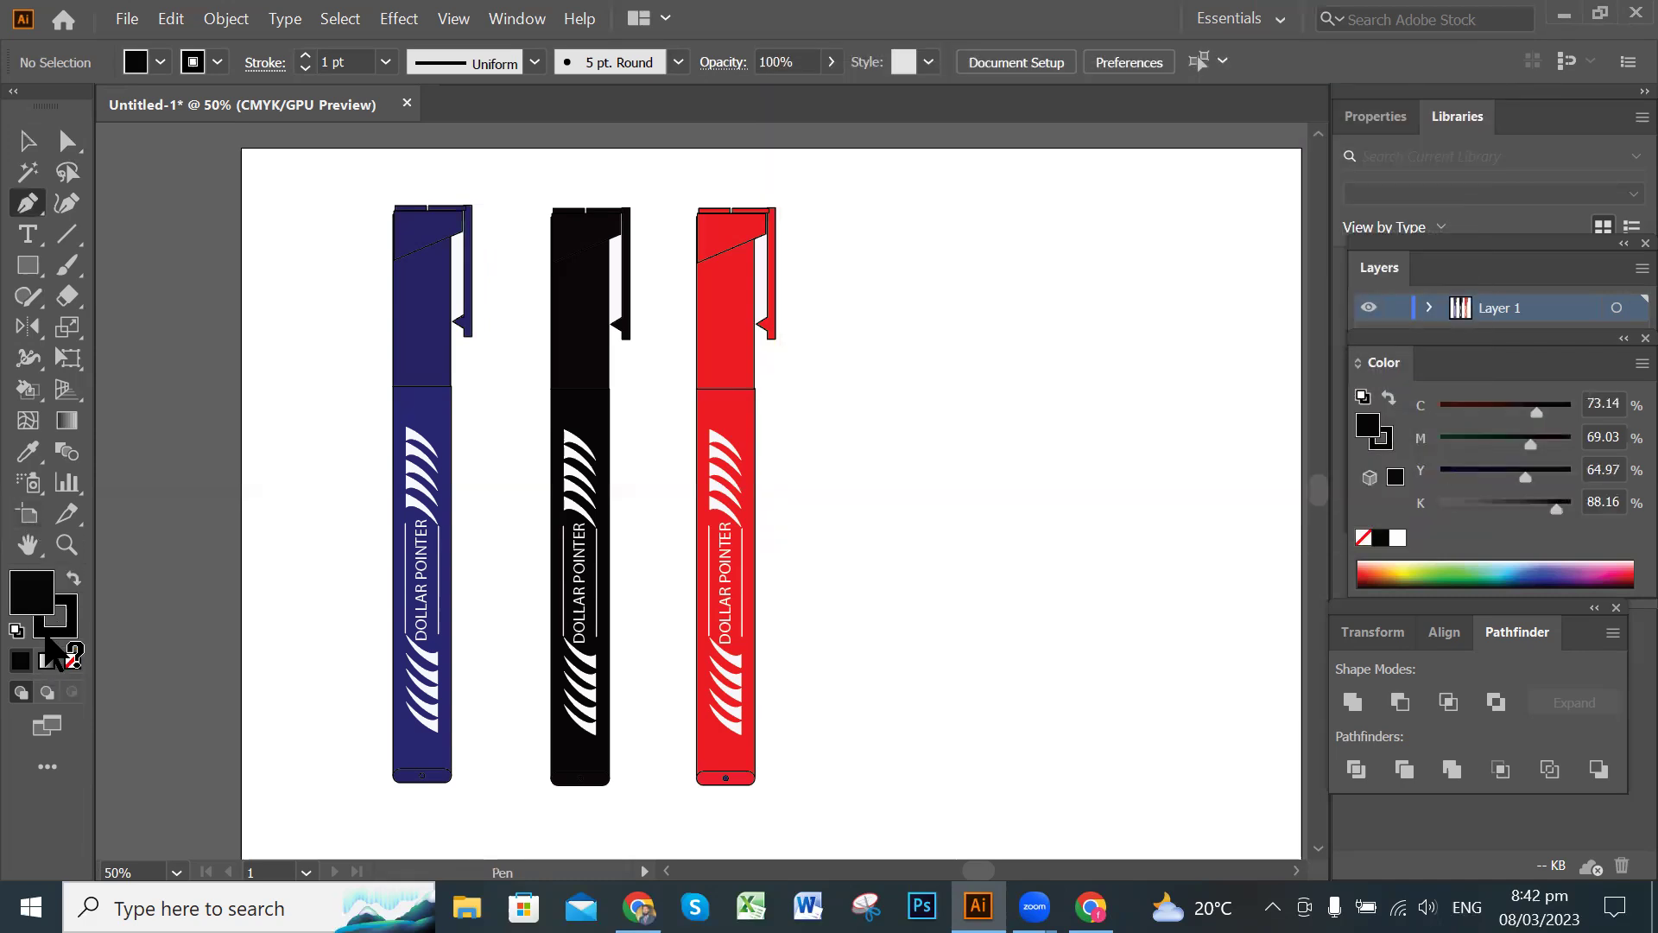
click(1073, 290)
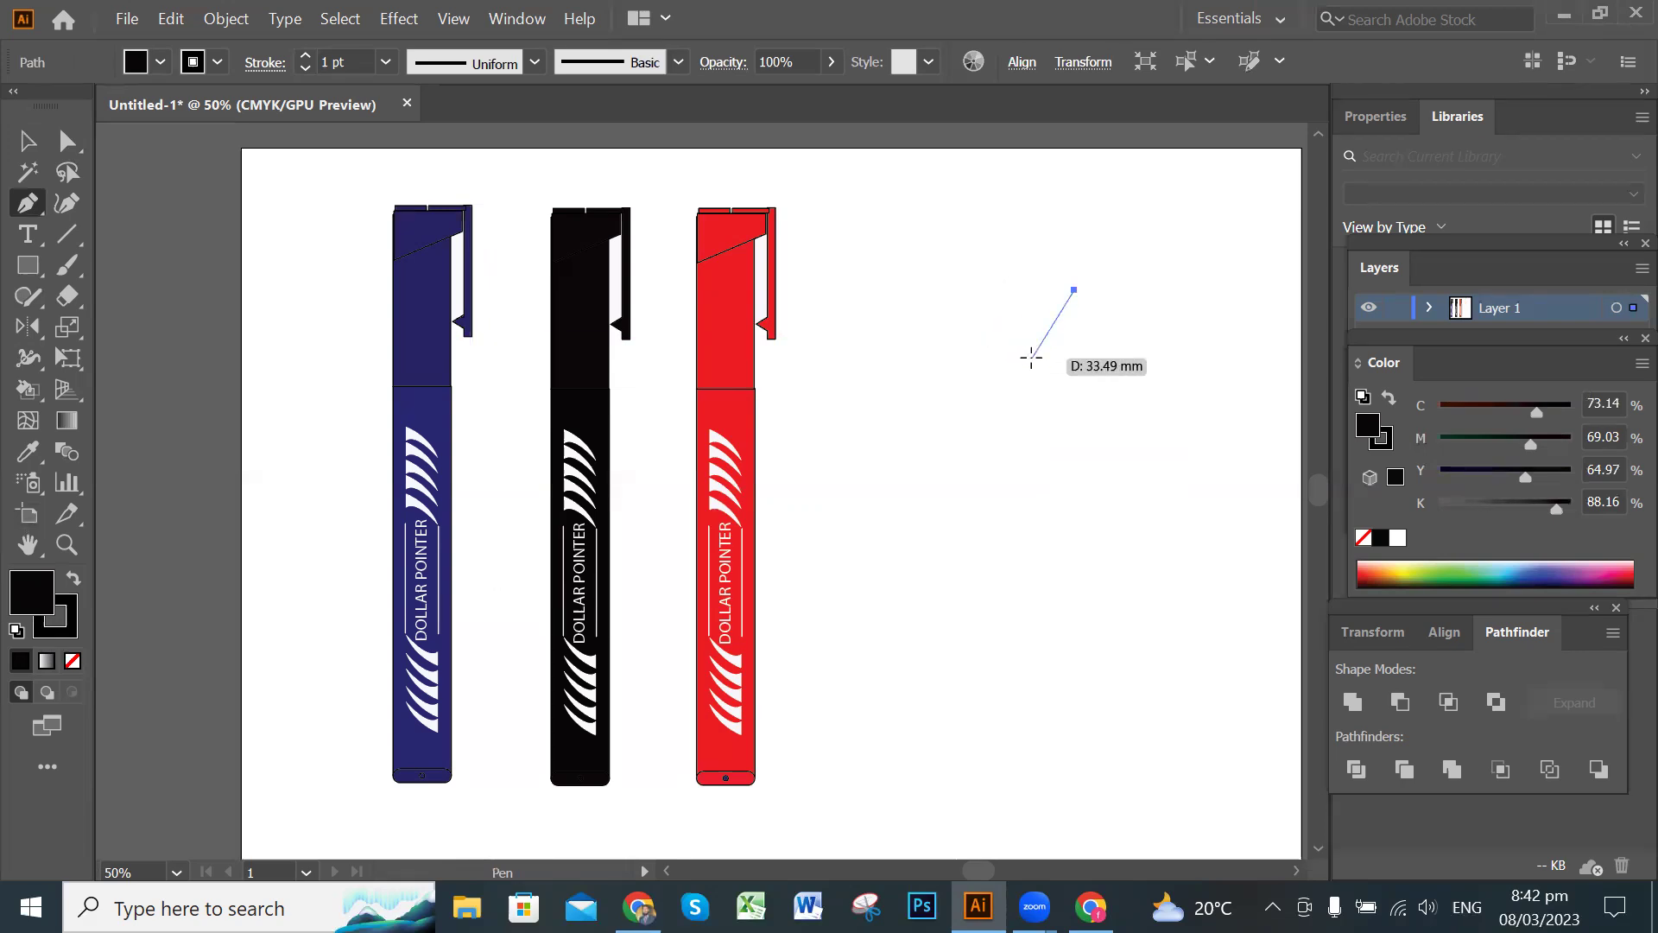
click(1012, 388)
drag(1012, 388, 962, 407)
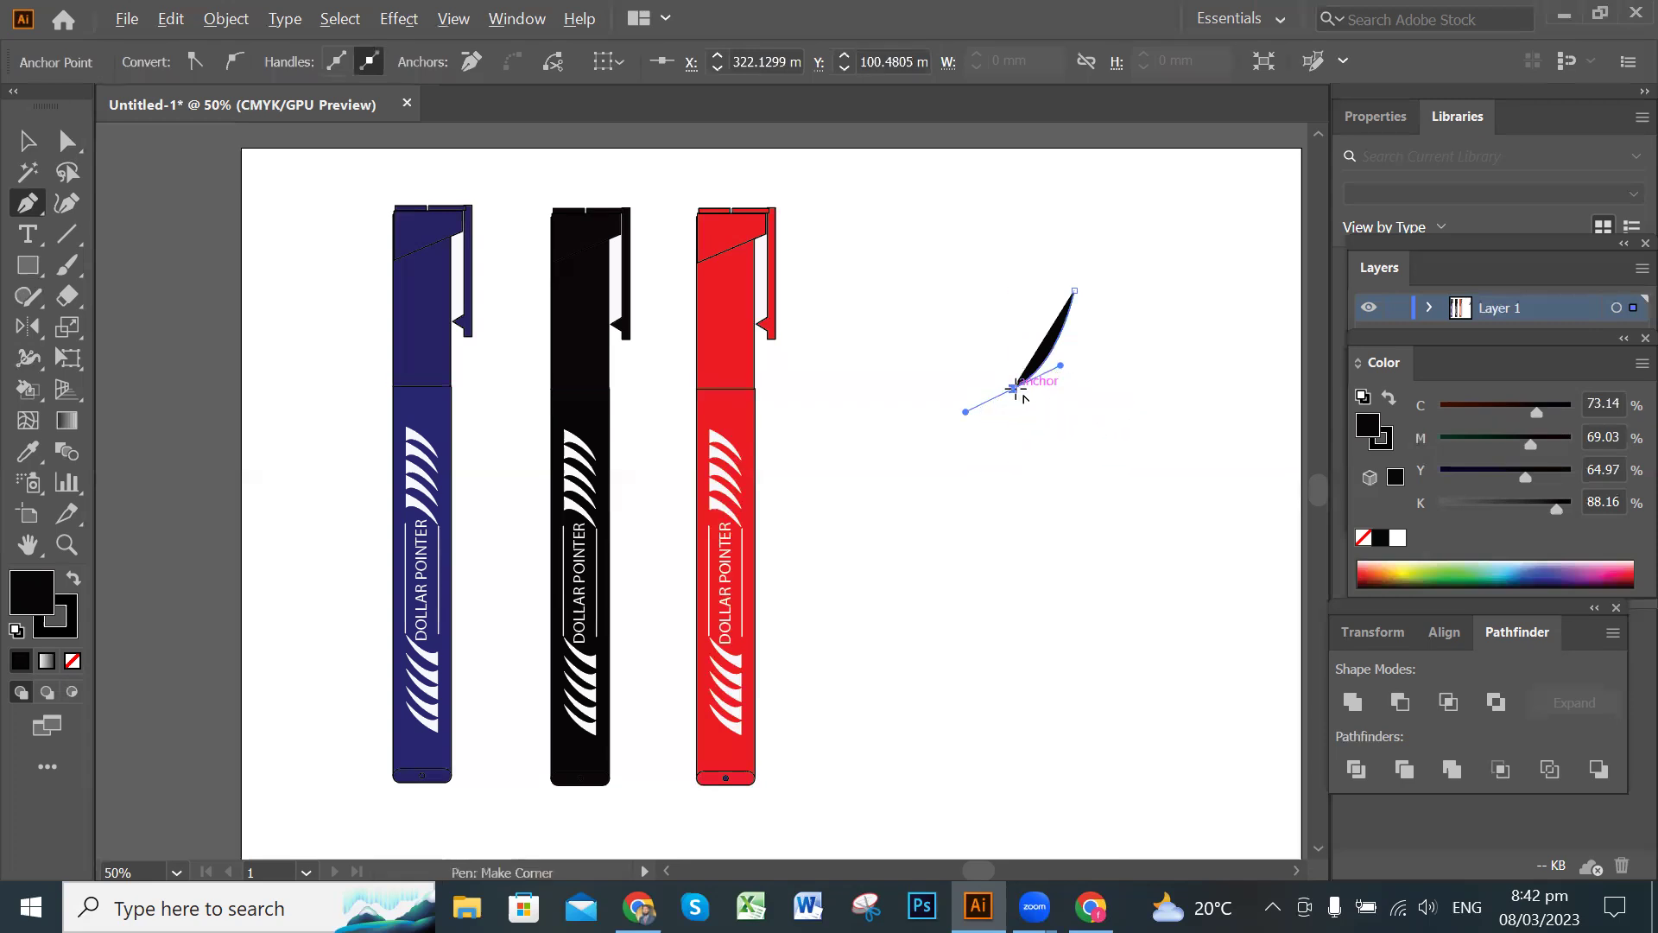
click(1012, 388)
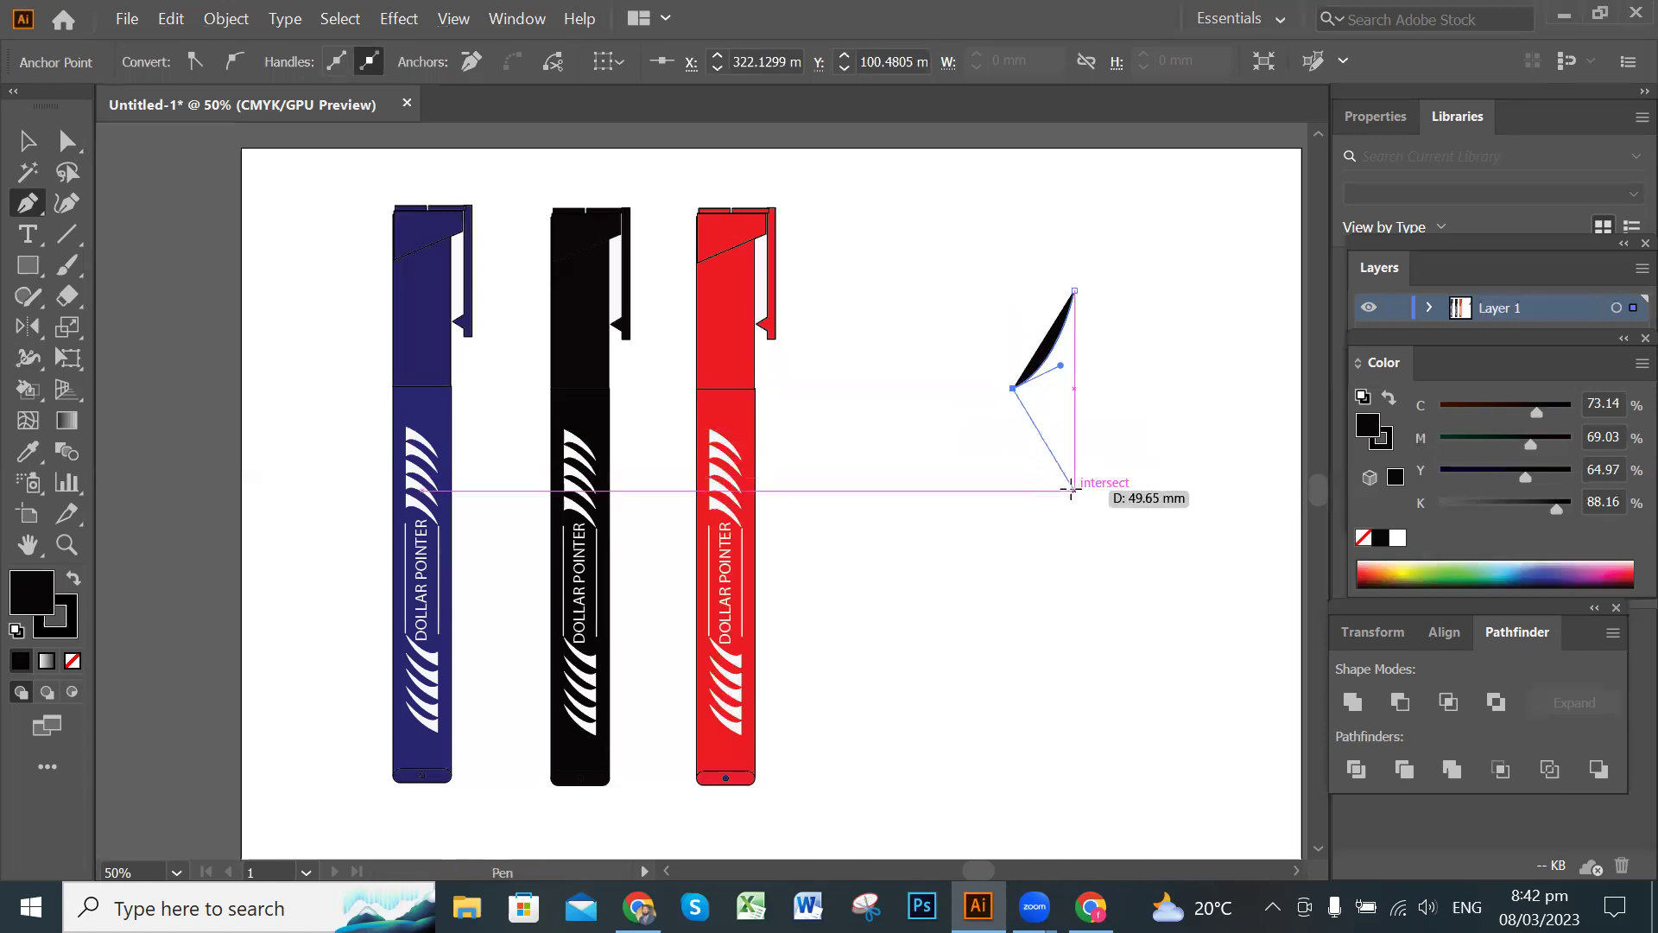
drag(1071, 489, 1079, 557)
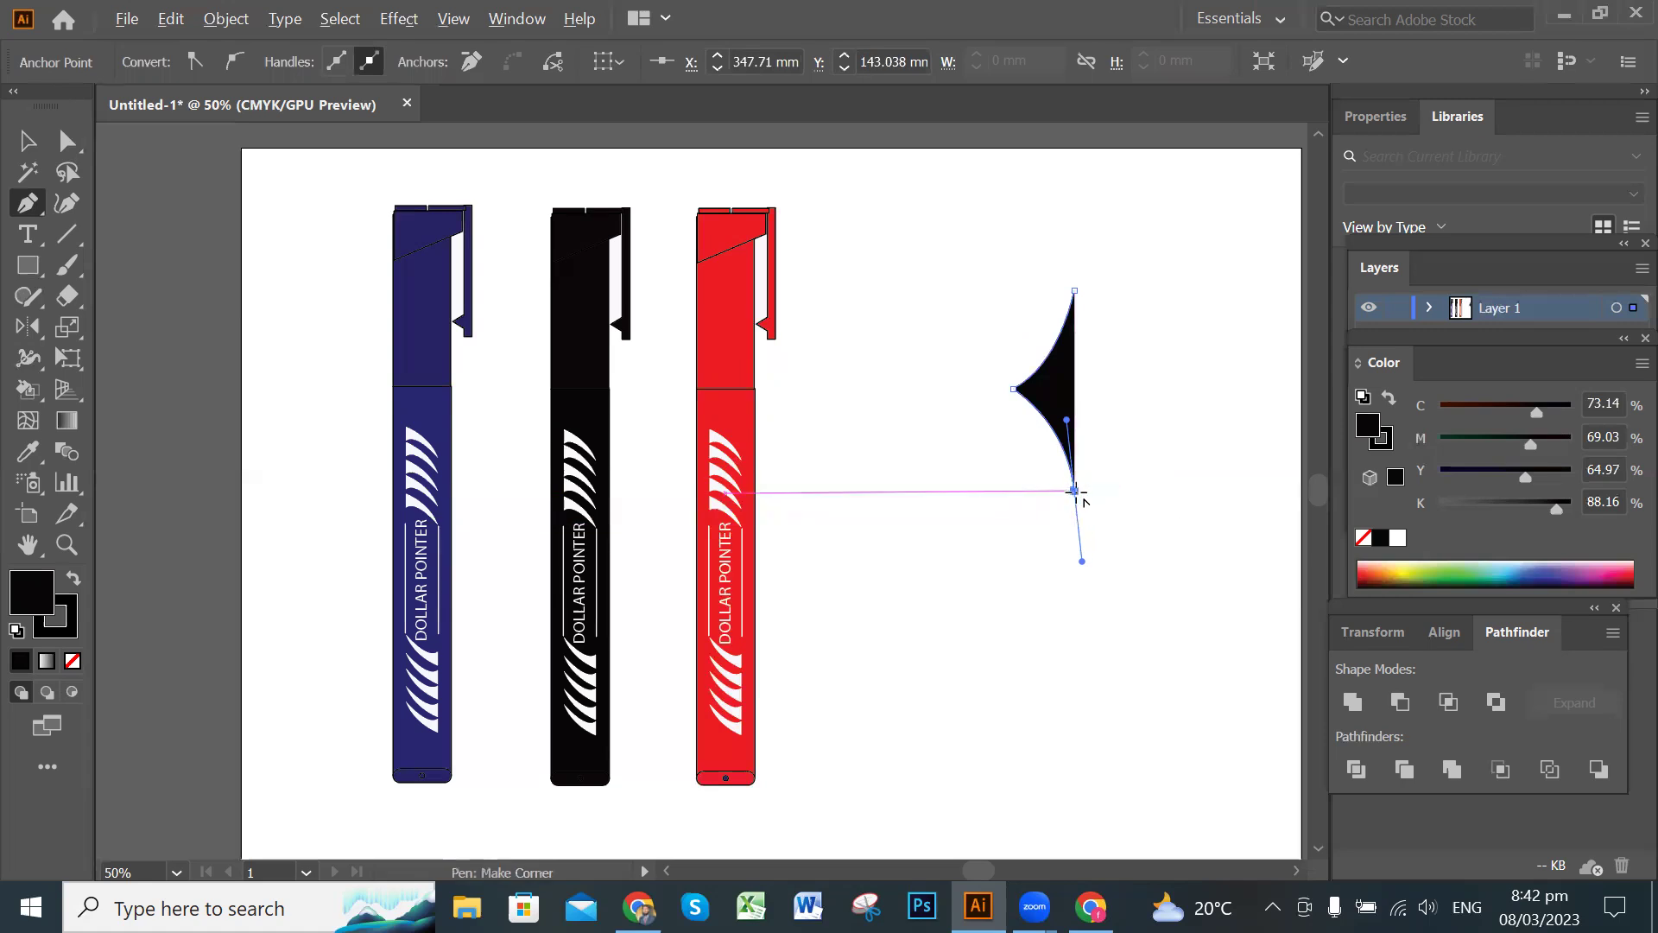
click(1075, 491)
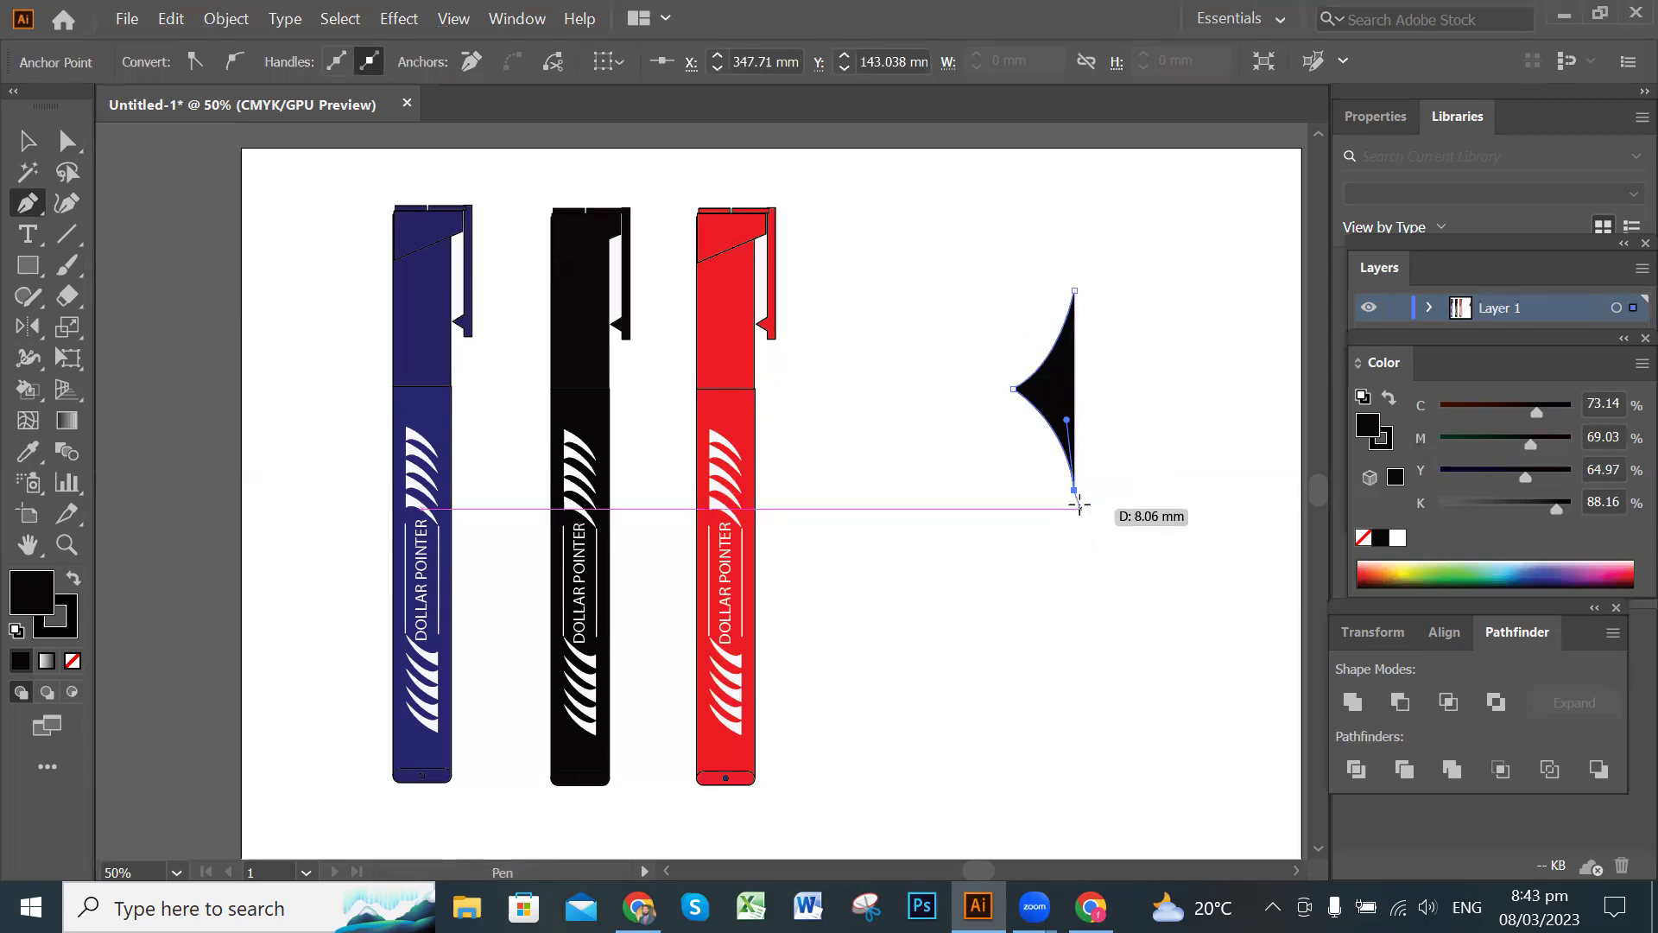
Continue the nib outline with a straight base and a curved right side rising to the tip.
click(1131, 491)
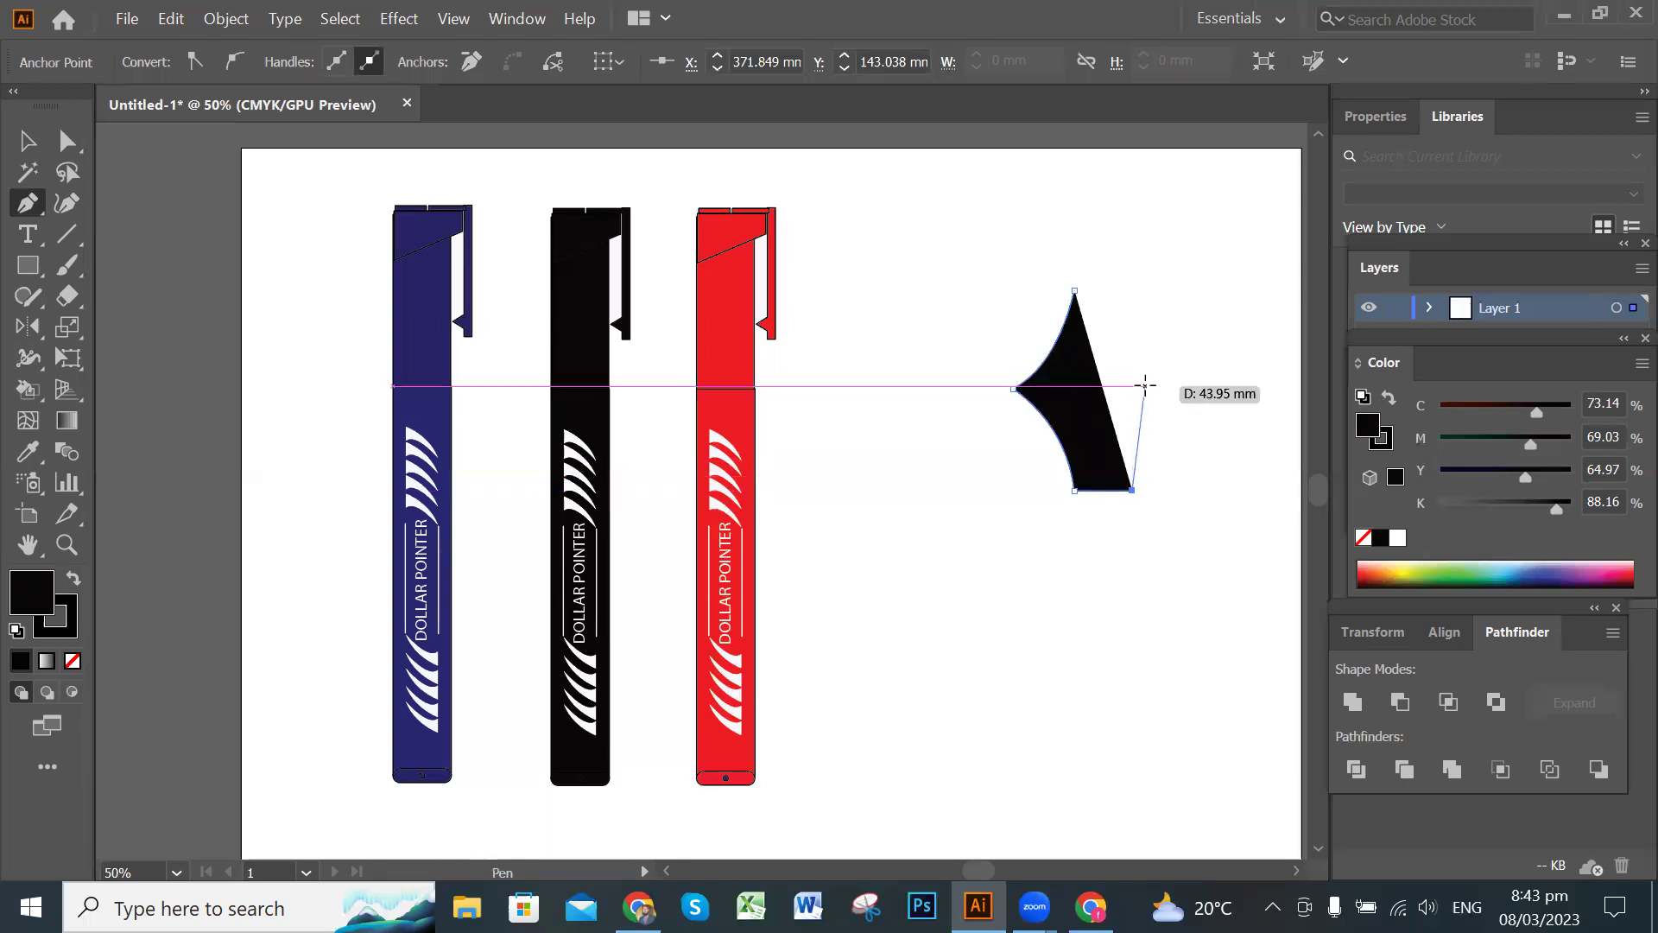
mouse_move(1145, 385)
mouse_down()
mouse_move(1178, 356)
mouse_move(1168, 335)
mouse_move(1143, 387)
mouse_up()
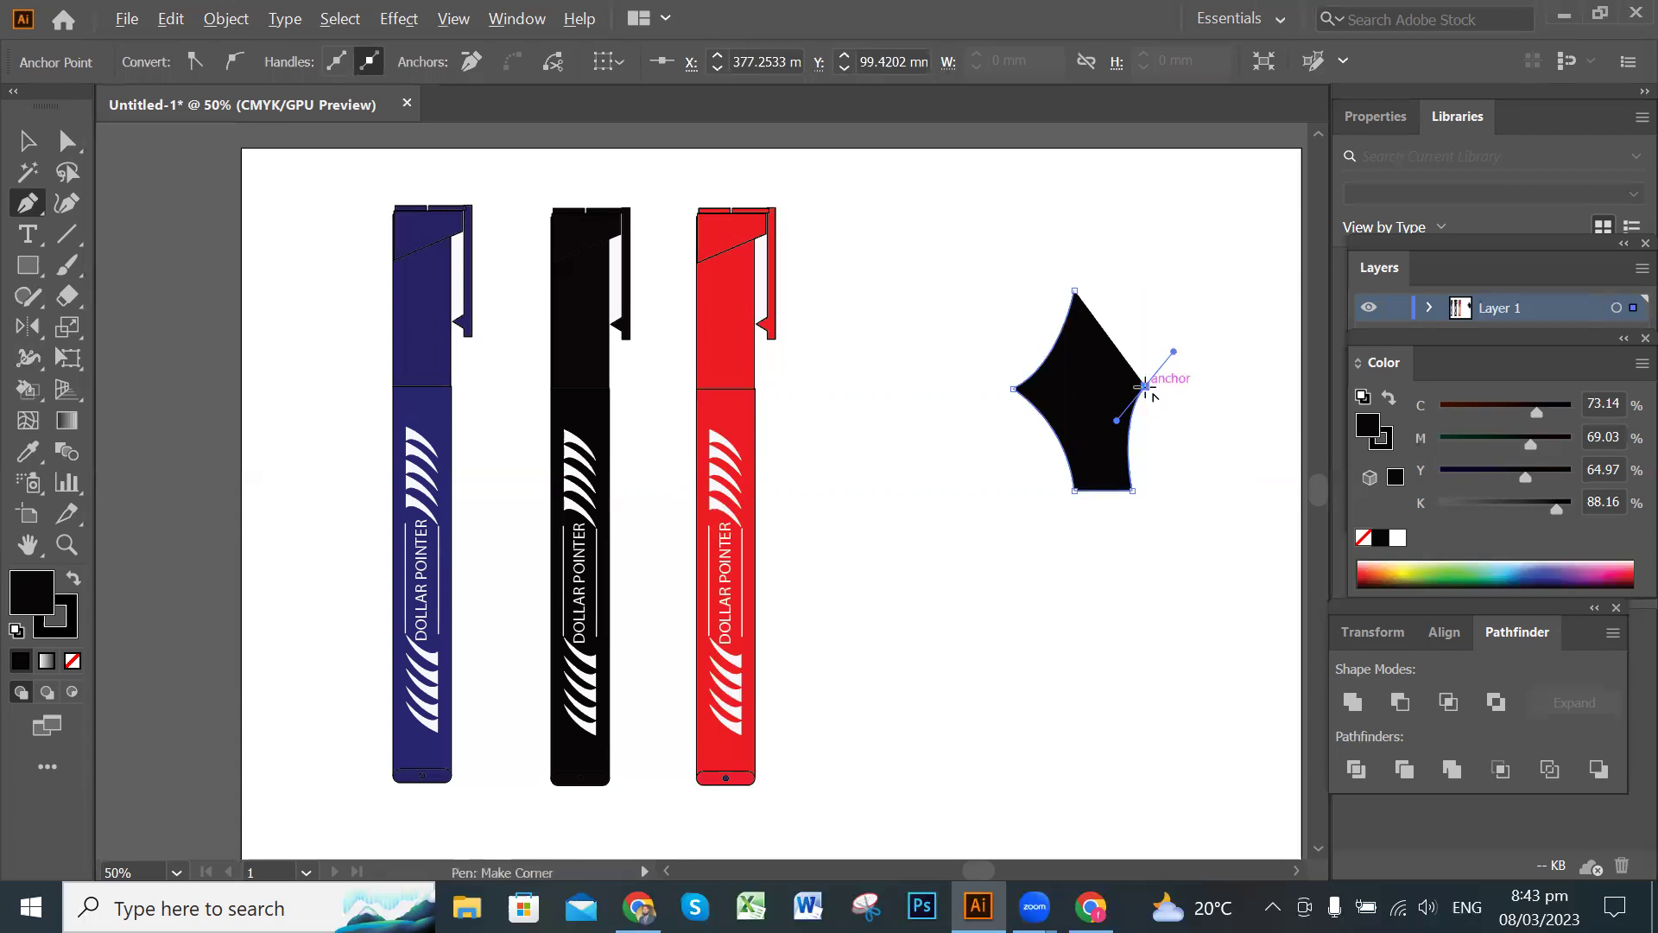
click(1145, 387)
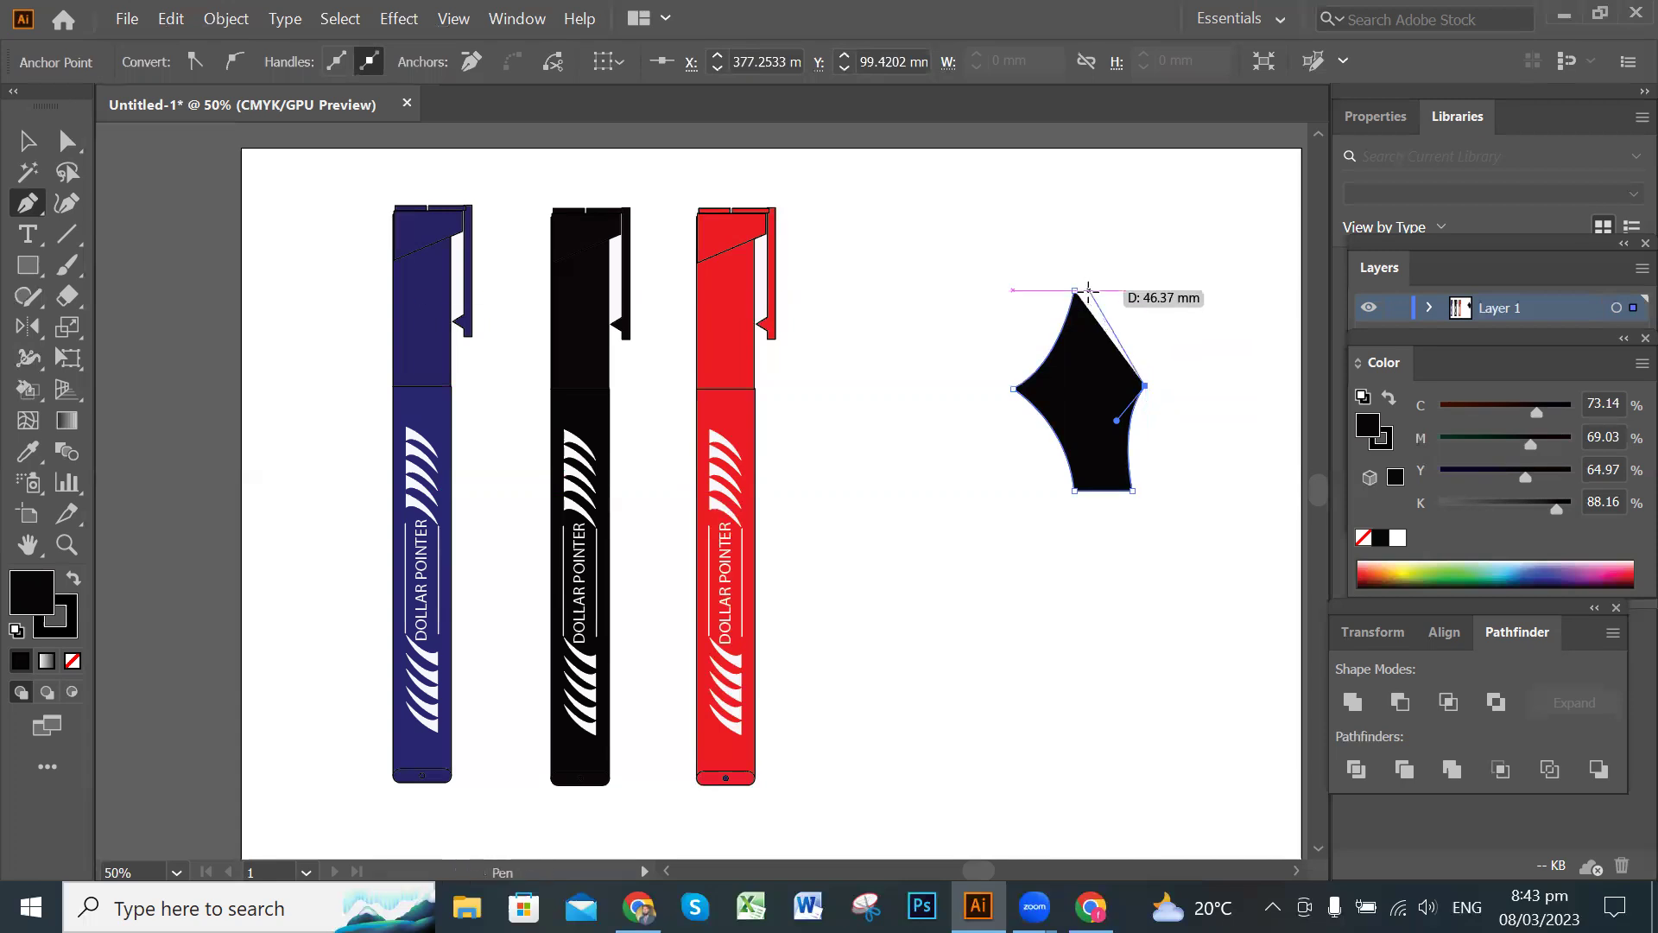
drag(1089, 290, 1102, 258)
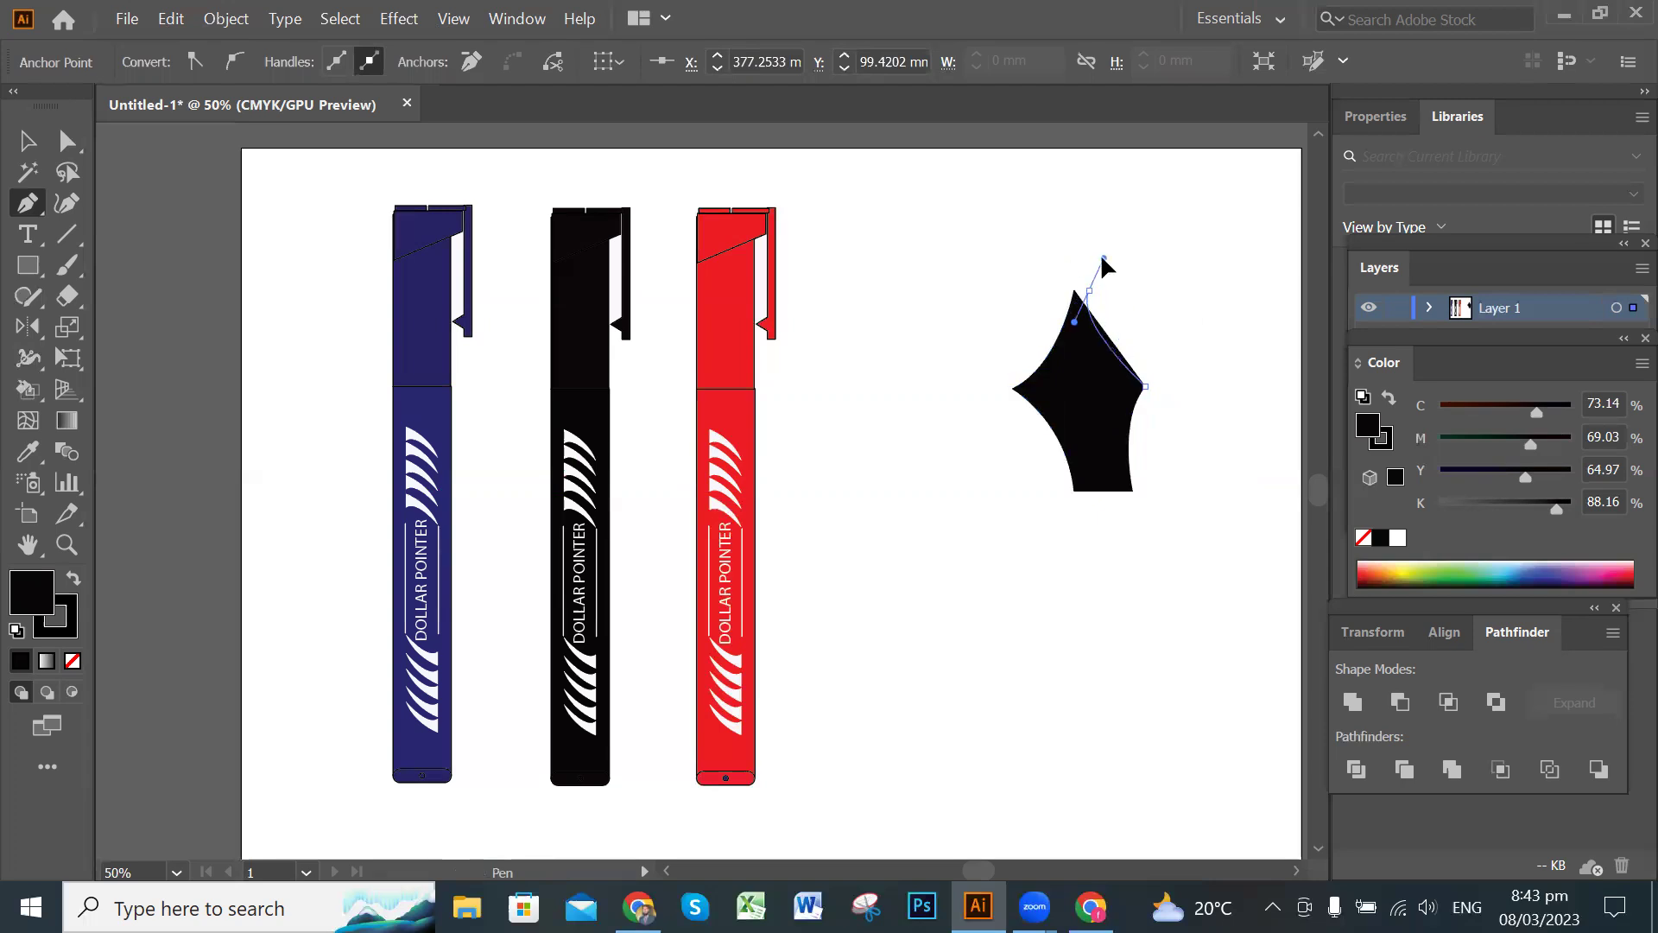
drag(1102, 258, 1101, 258)
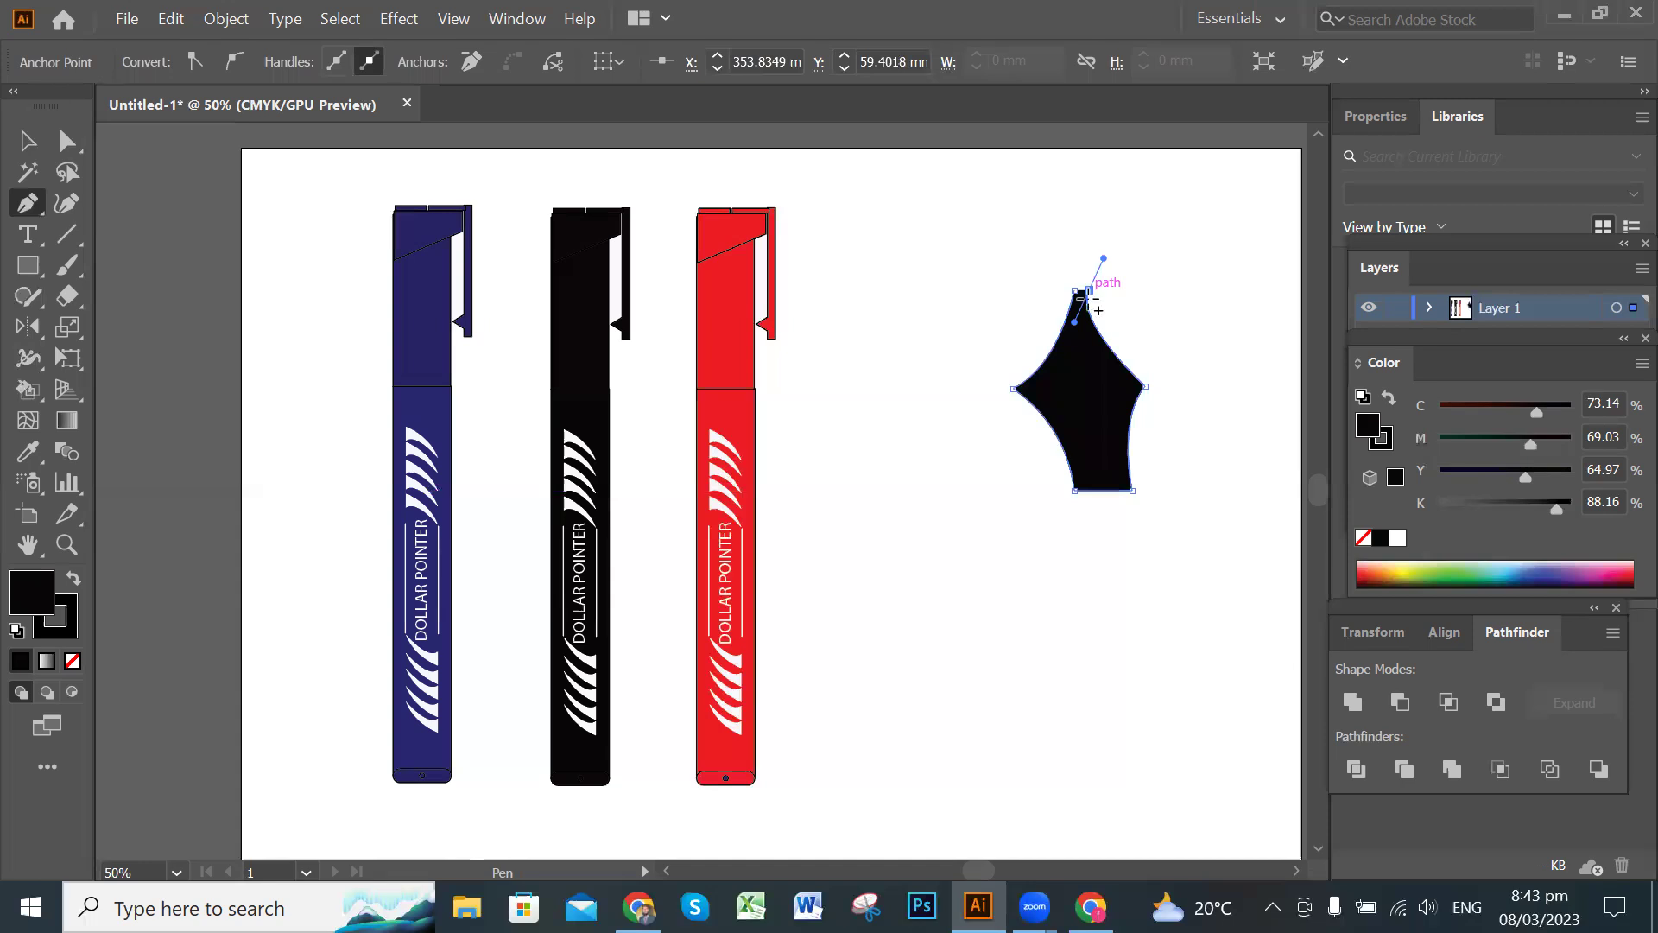
click(1089, 291)
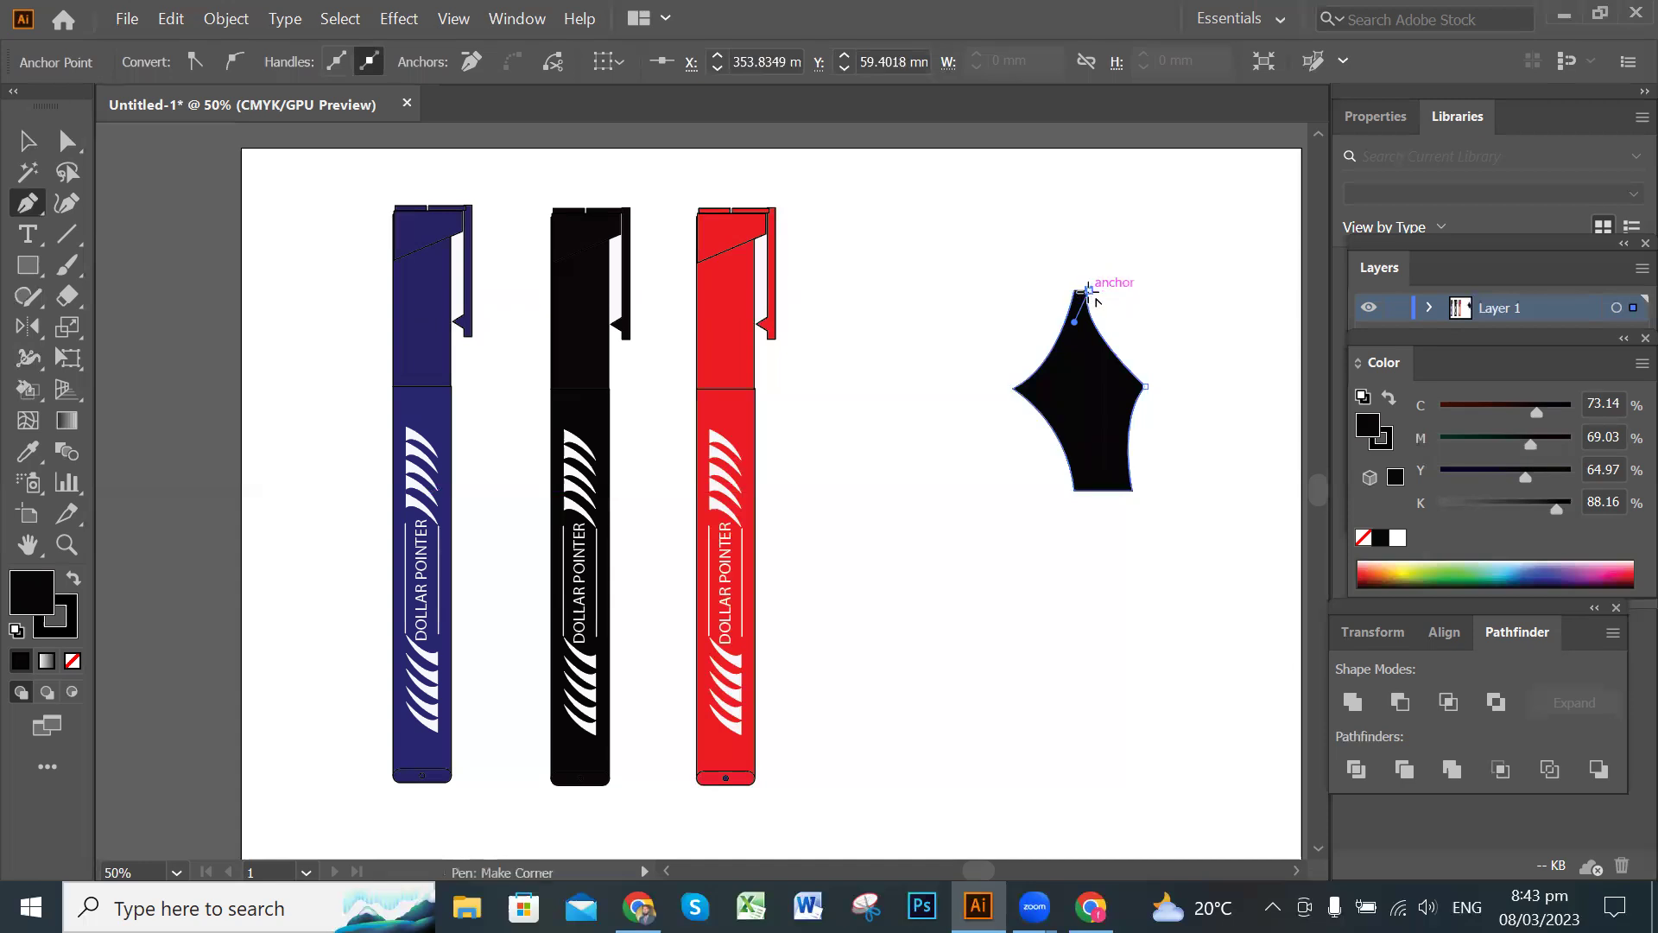
Draw a narrow slit from the nib's tip down to its middle and close the path.
click(1094, 397)
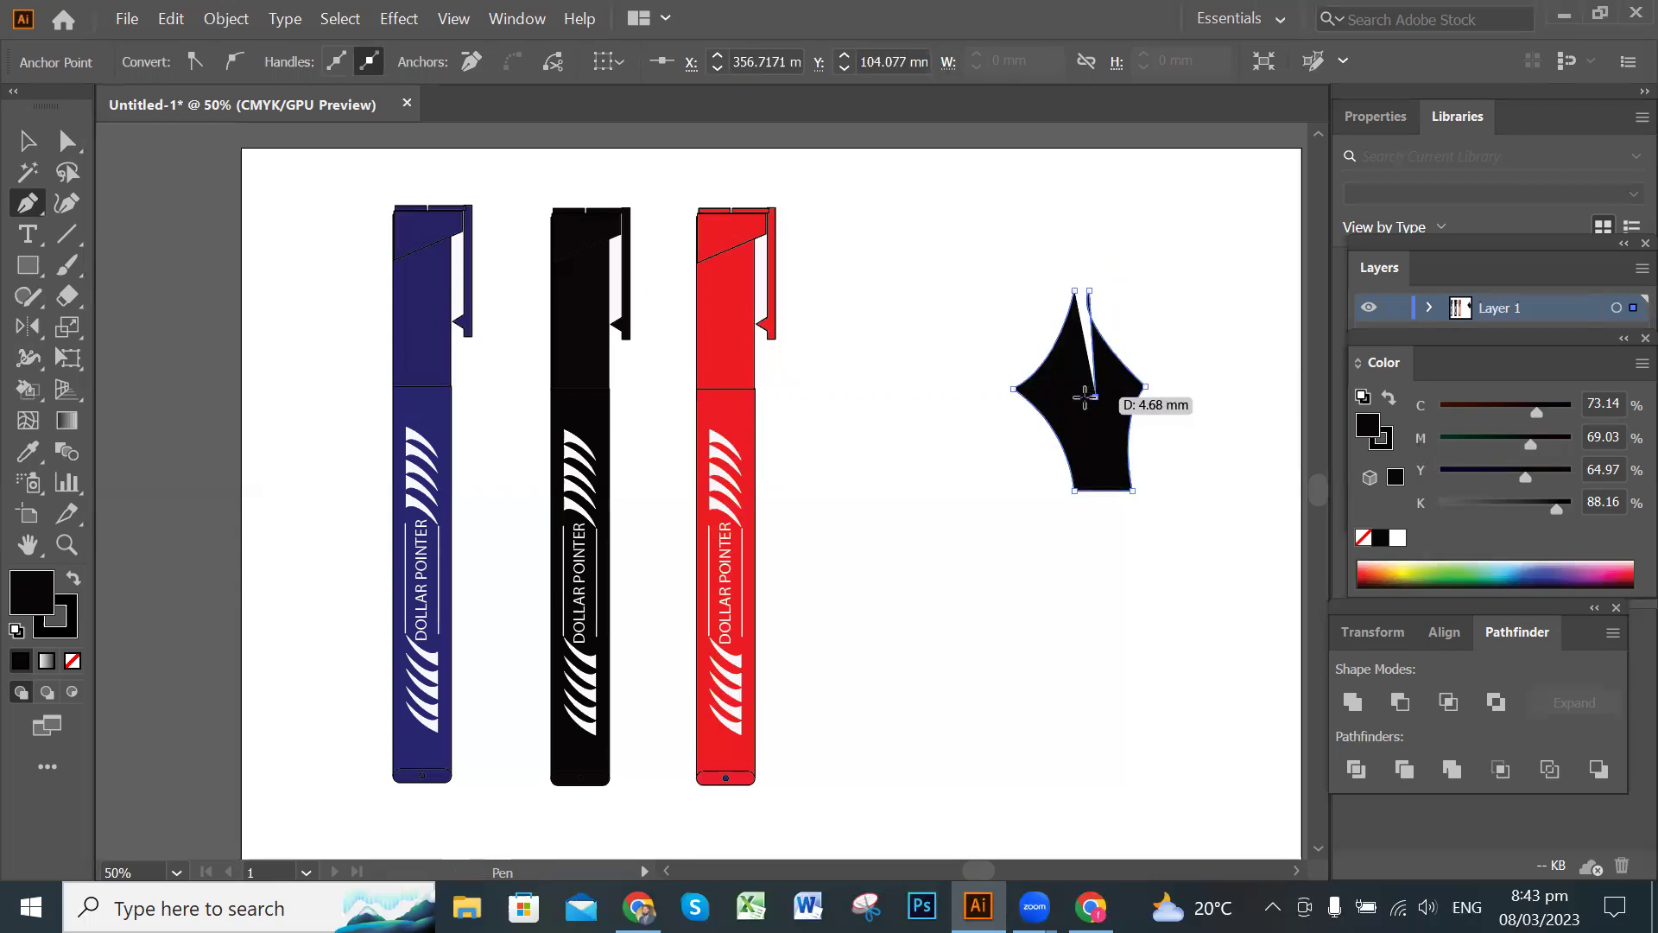
click(1087, 397)
click(1074, 291)
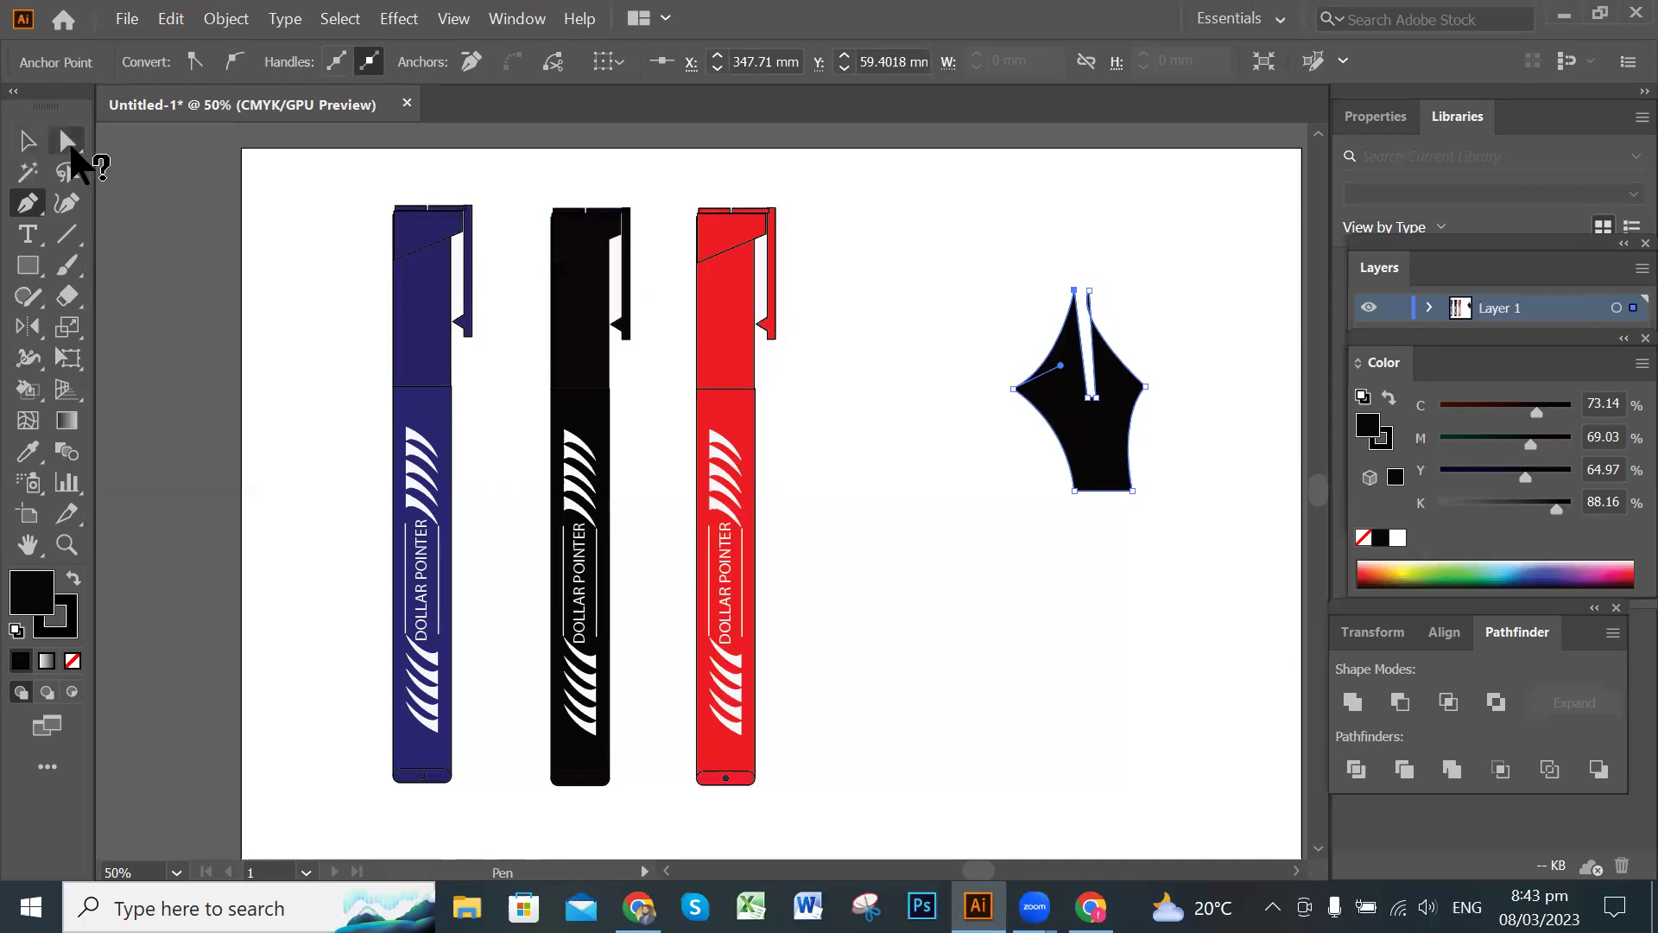
Move the nib closer to the red pen and pull its left shoulder point inward.
click(68, 143)
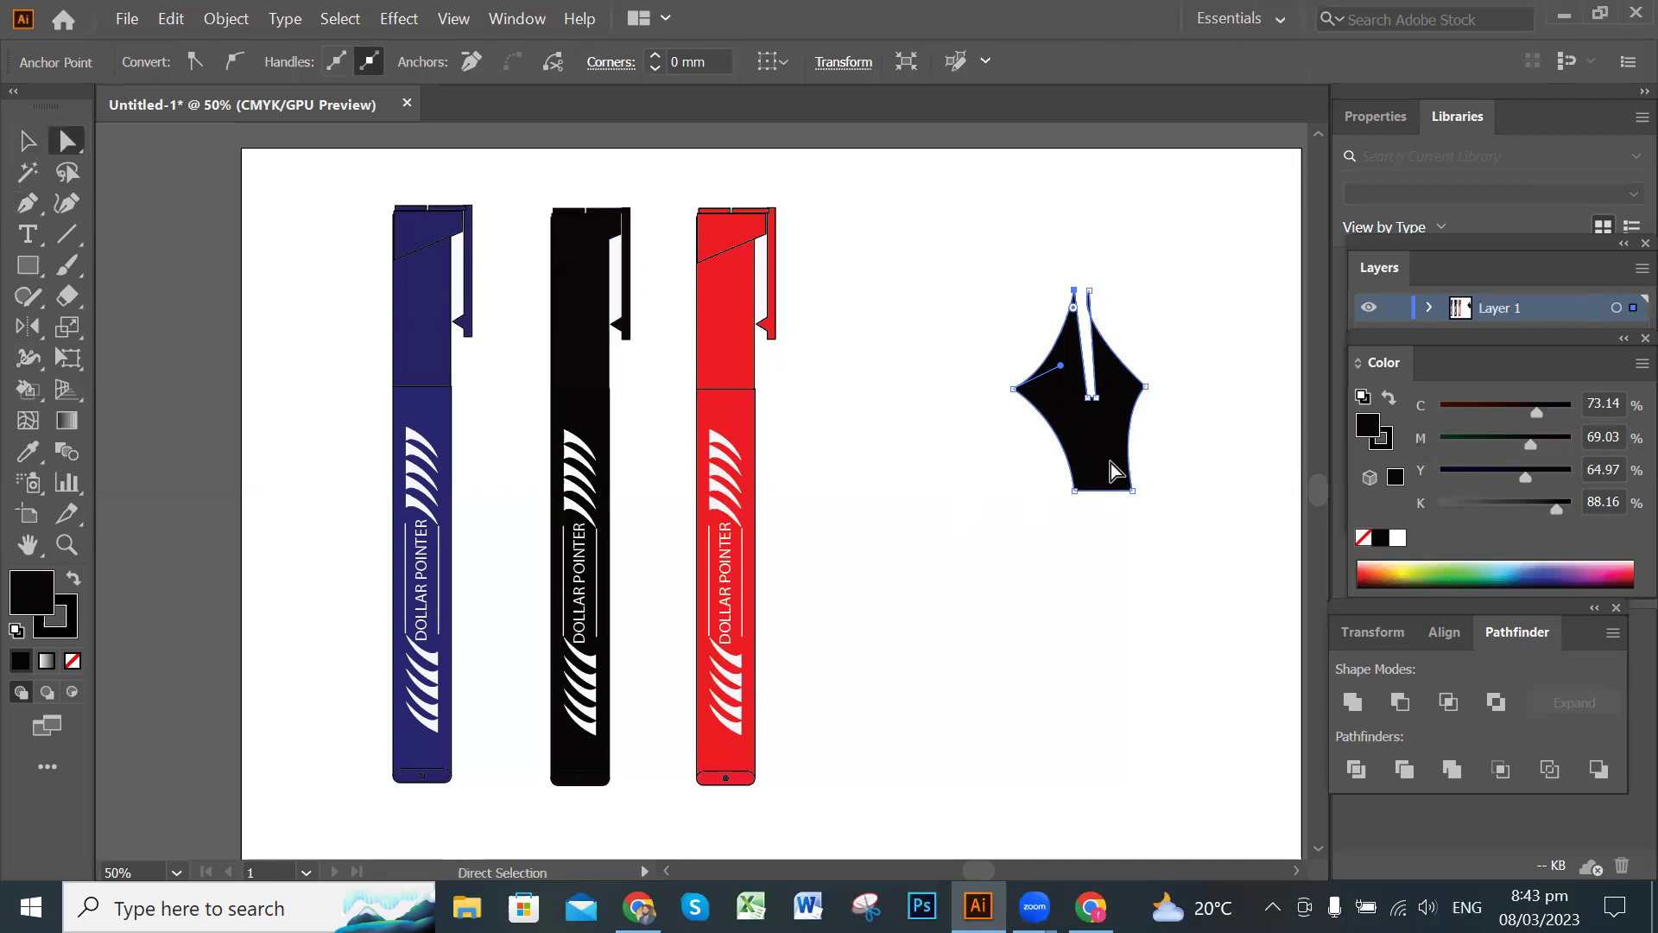
click(26, 141)
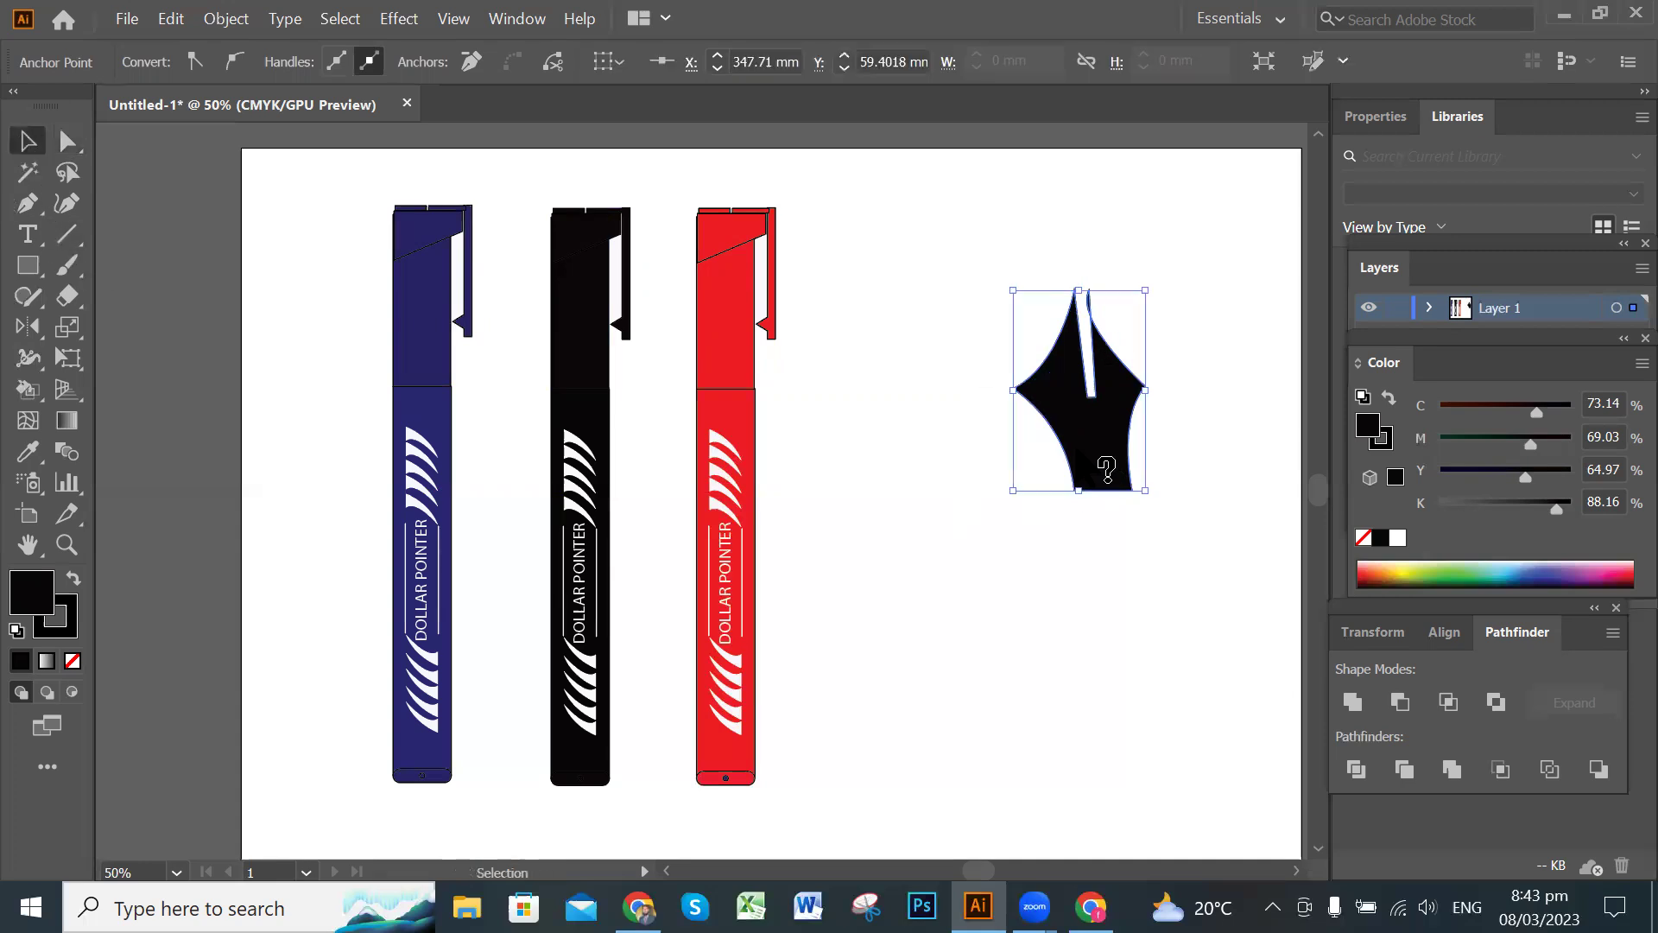
drag(1045, 439, 951, 422)
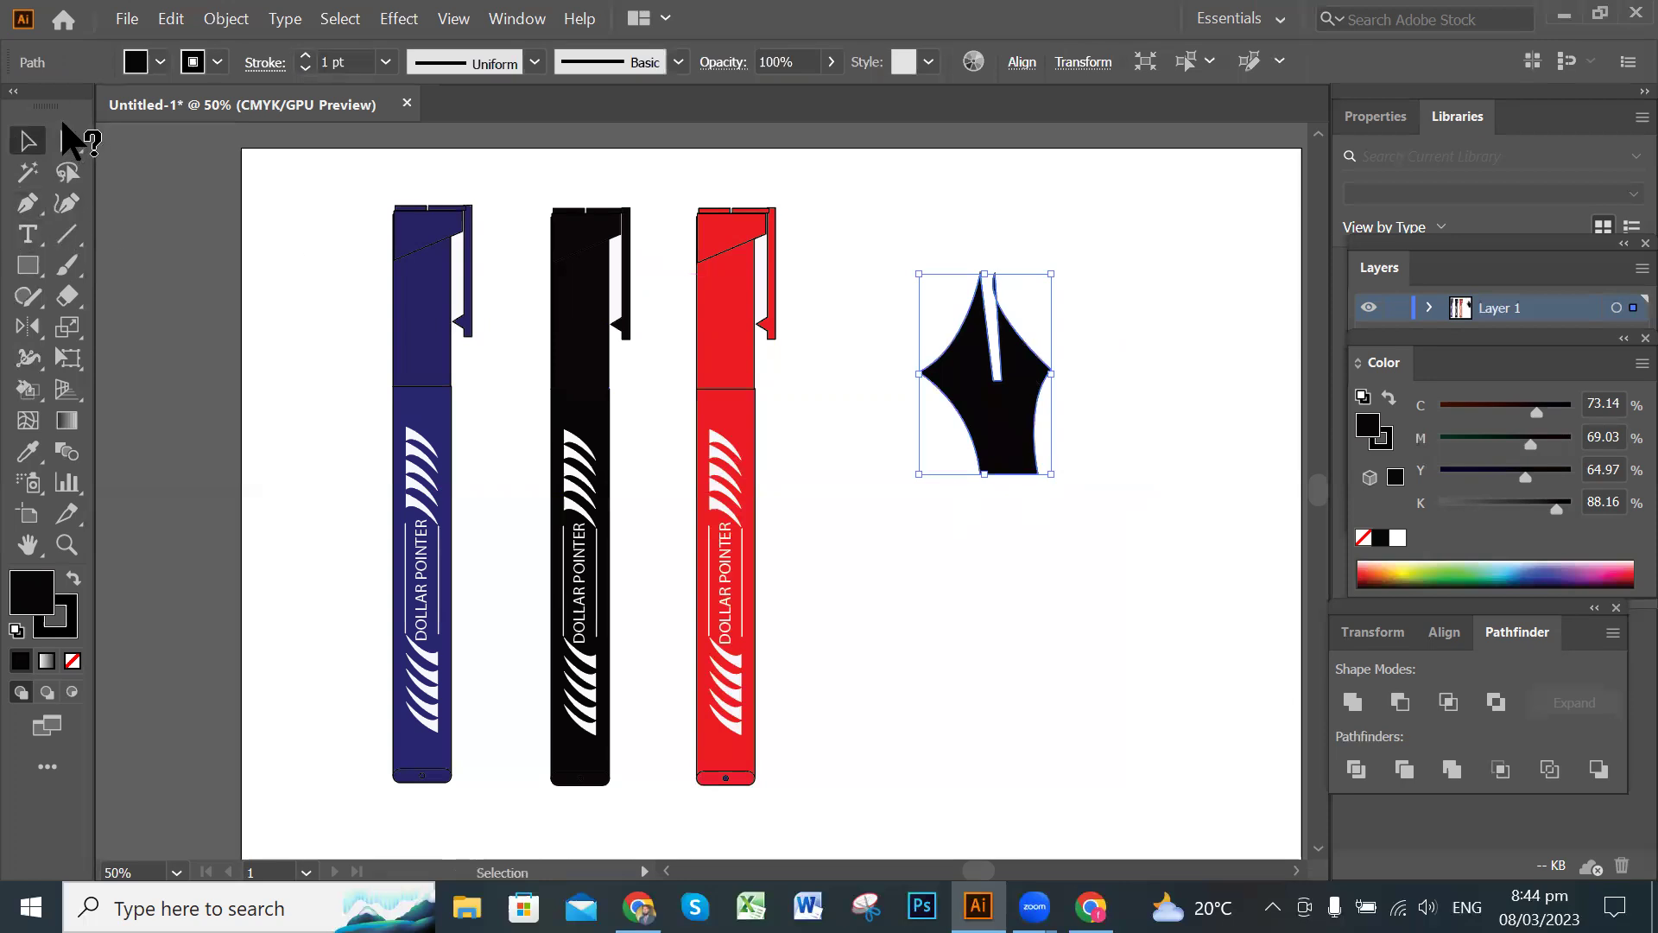
click(67, 141)
drag(924, 393, 958, 376)
click(929, 458)
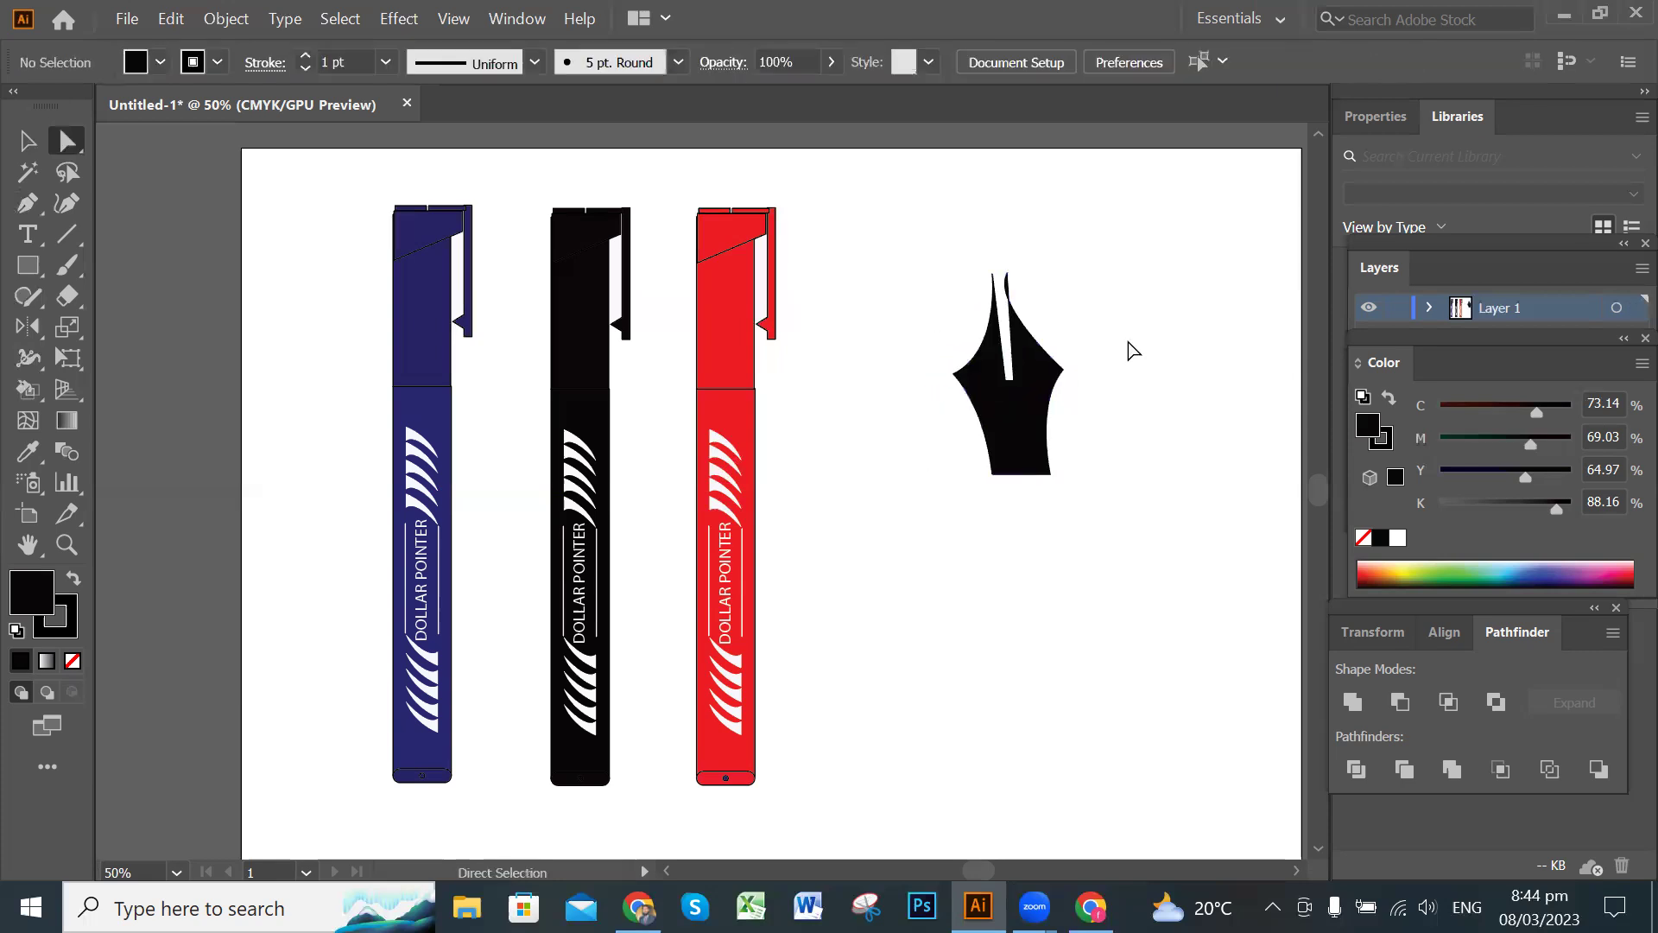
Lower the nib's two tip points and shift its two base points slightly left to even out the shape.
click(1022, 271)
drag(1022, 261, 1015, 296)
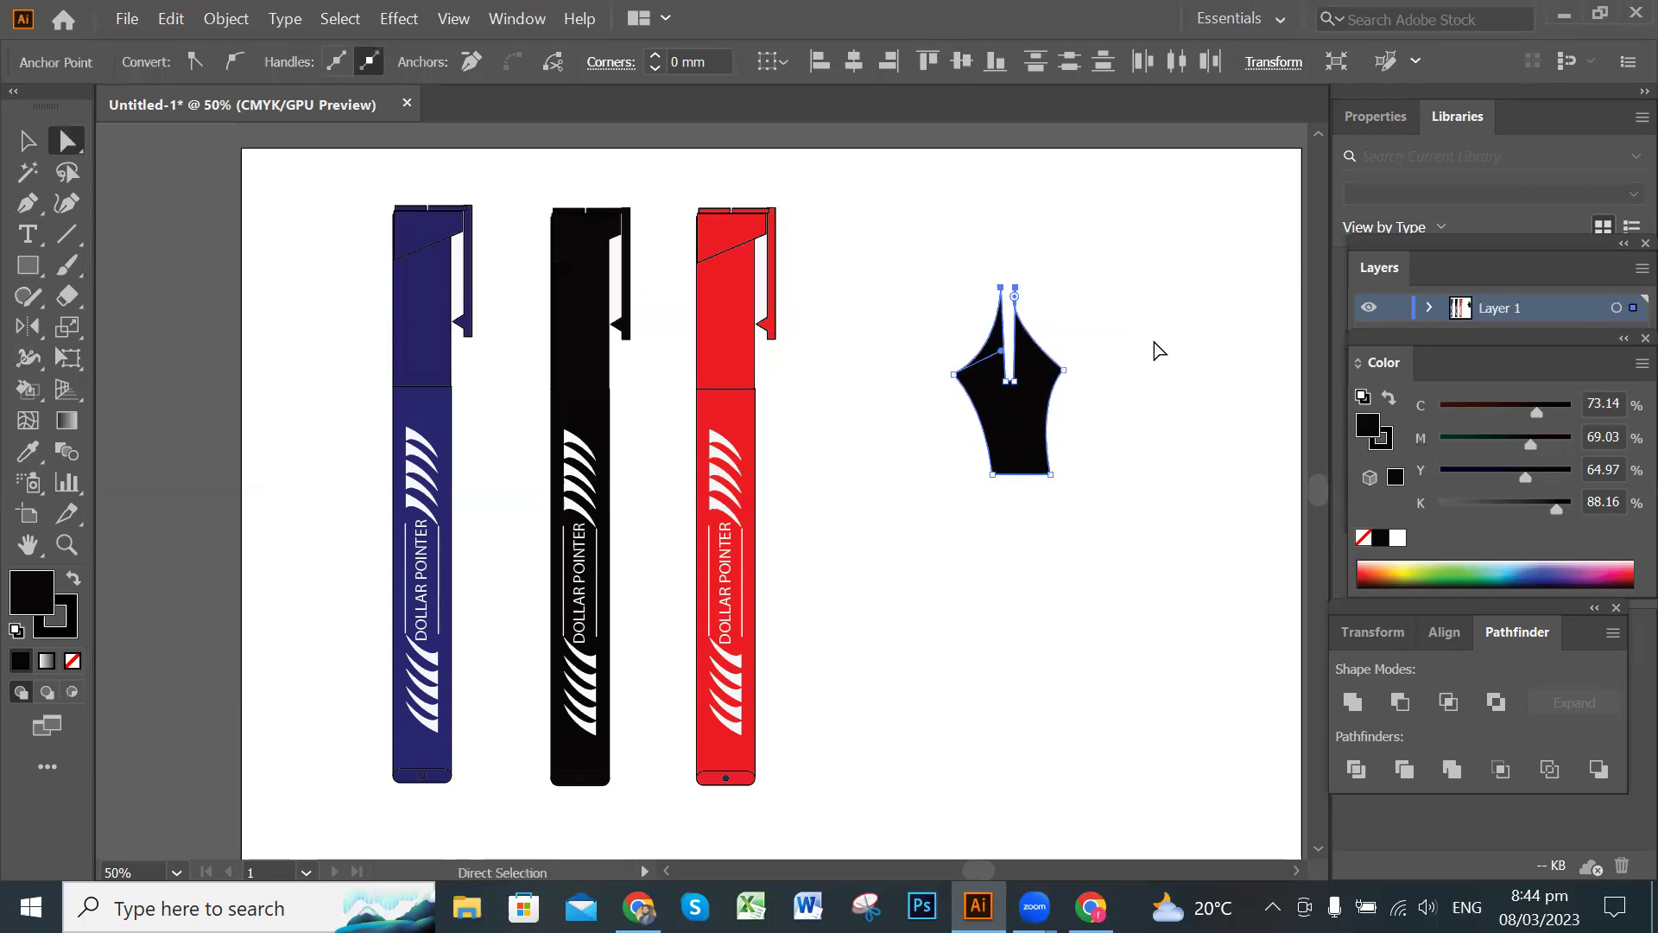
click(1148, 374)
drag(1085, 470, 951, 492)
drag(1047, 476, 1039, 476)
click(1128, 541)
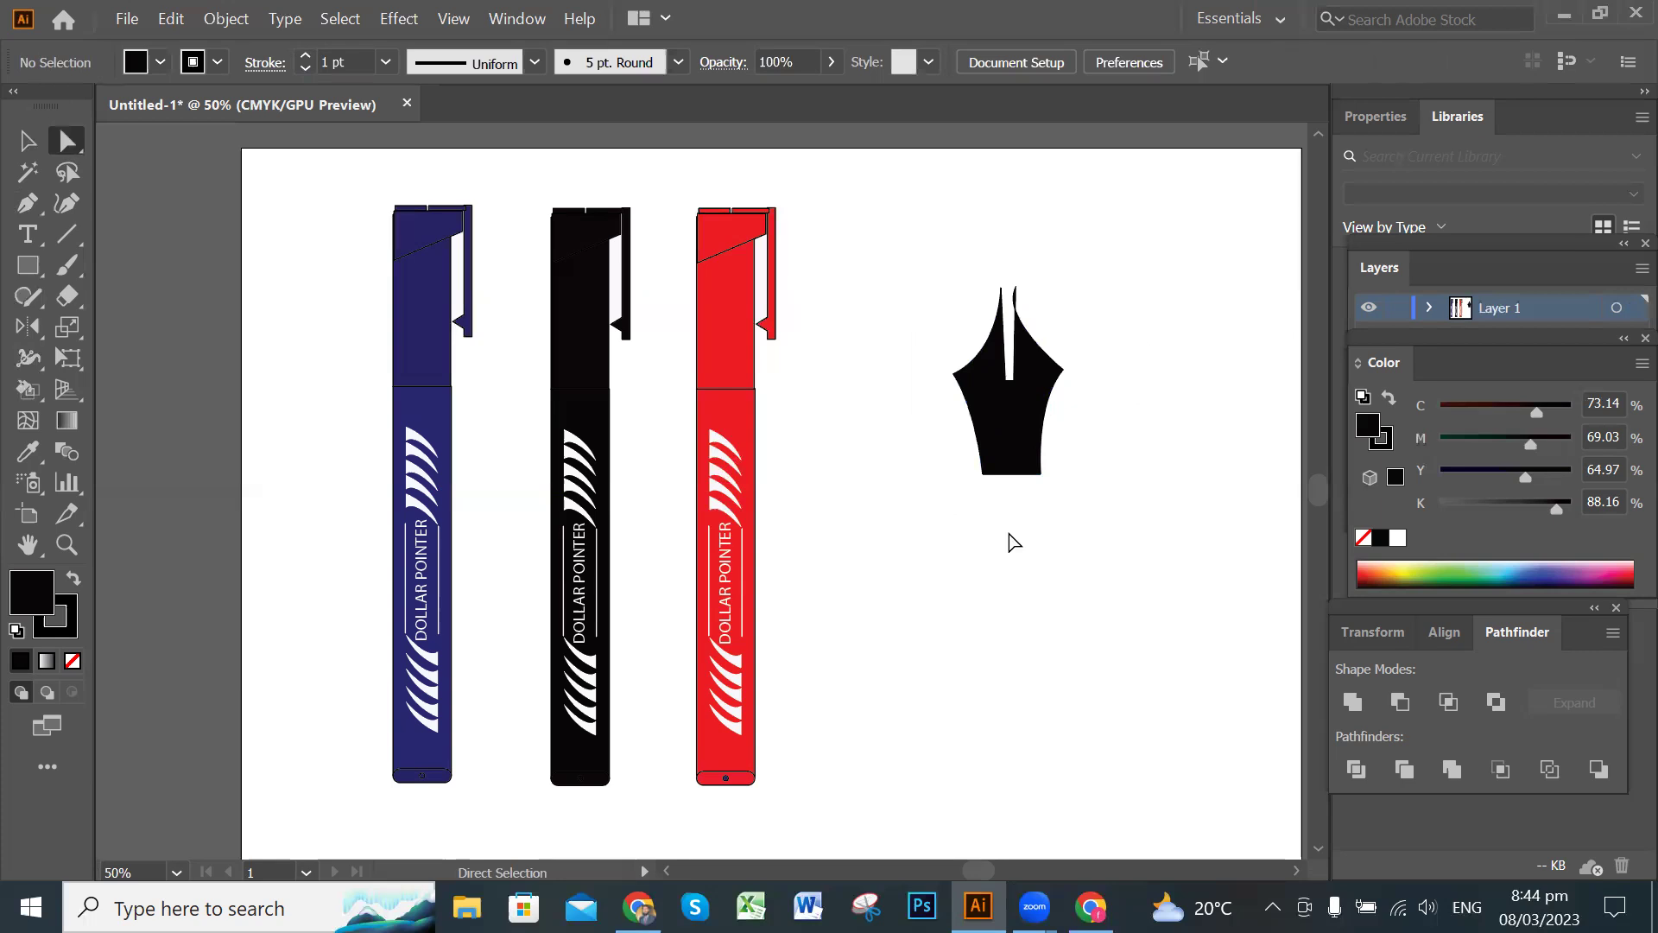
Delete the nib shape beside the red pen.
click(28, 140)
drag(916, 257, 1075, 563)
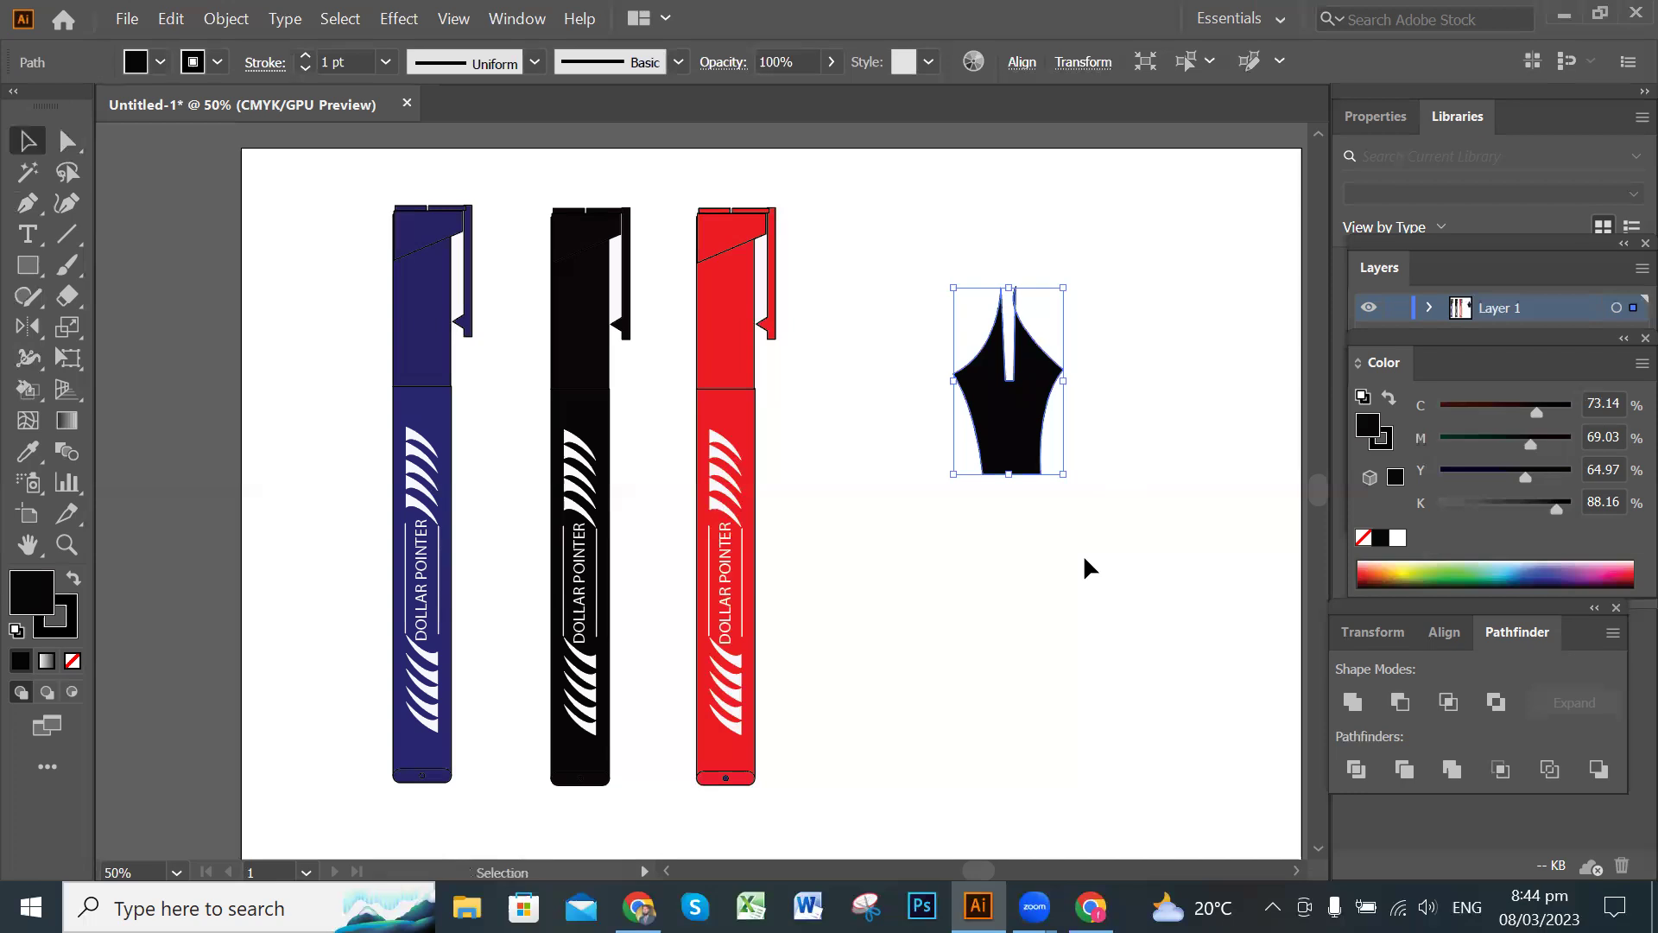
key(Delete)
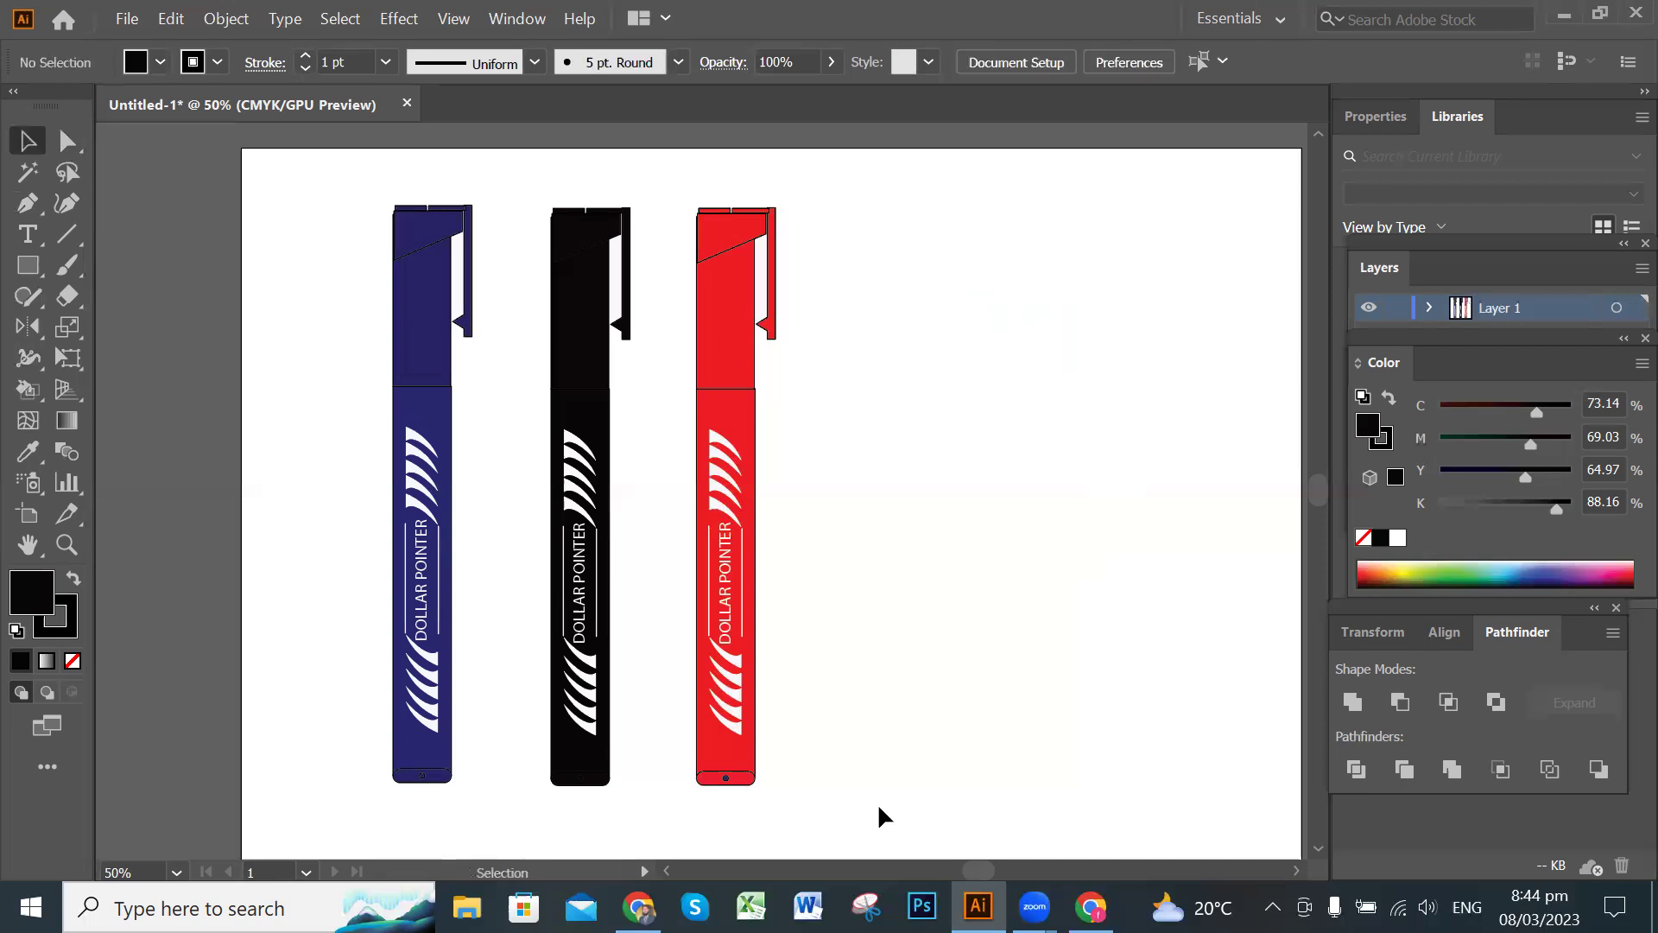